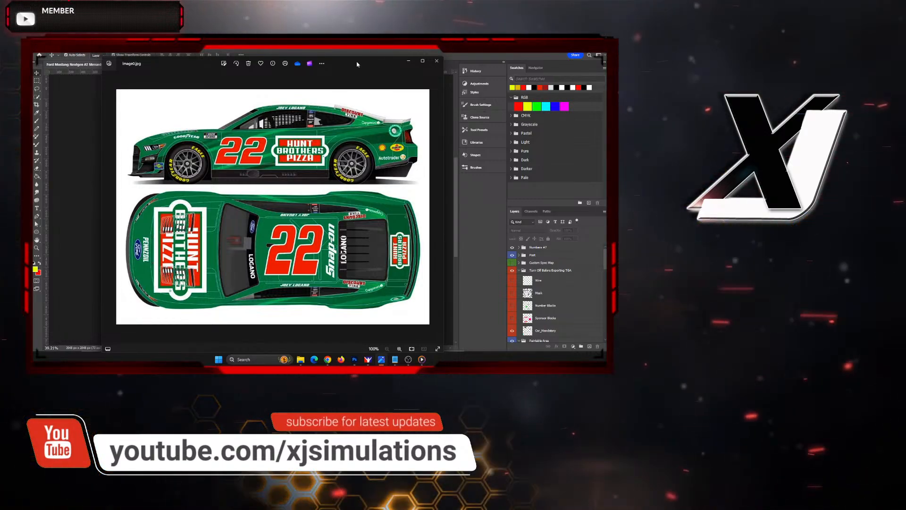
Step: Move the reference image of the green number 22 car away from the paint template and switch to Photoshop
drag(359, 65, 345, 58)
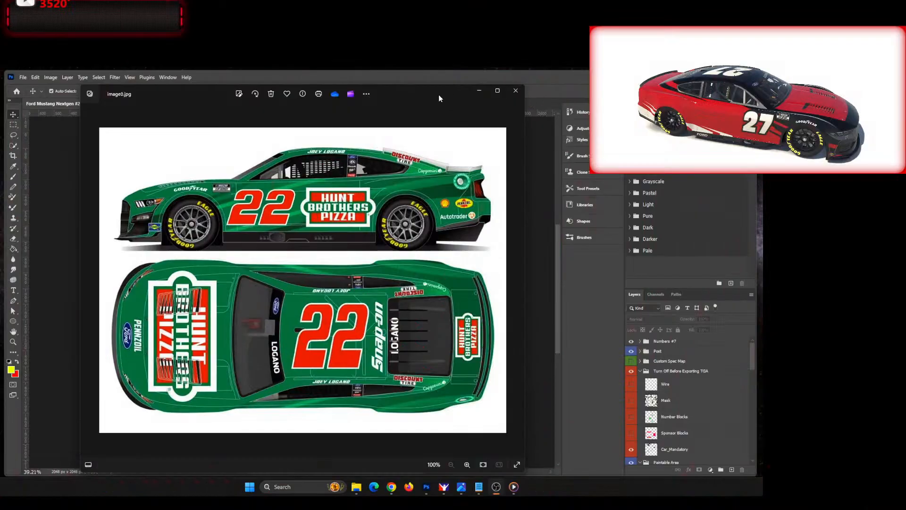
drag(435, 101, 0, 105)
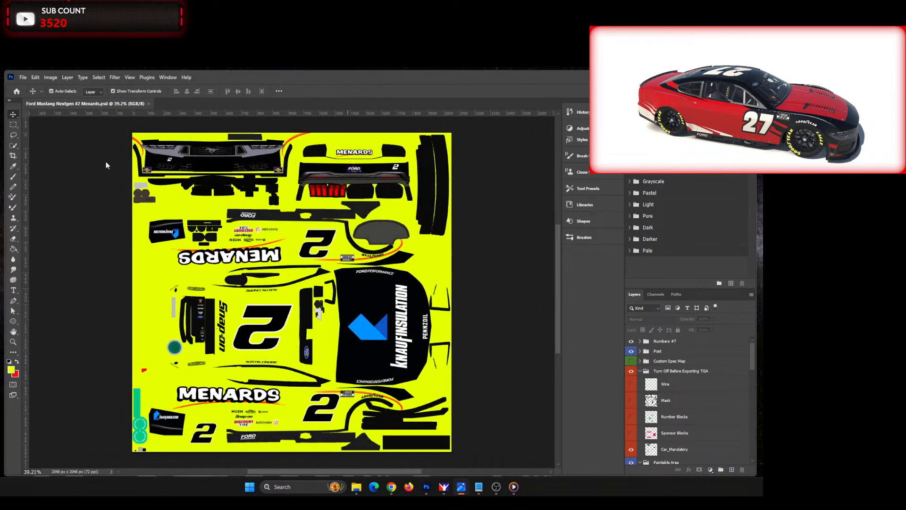
click(467, 269)
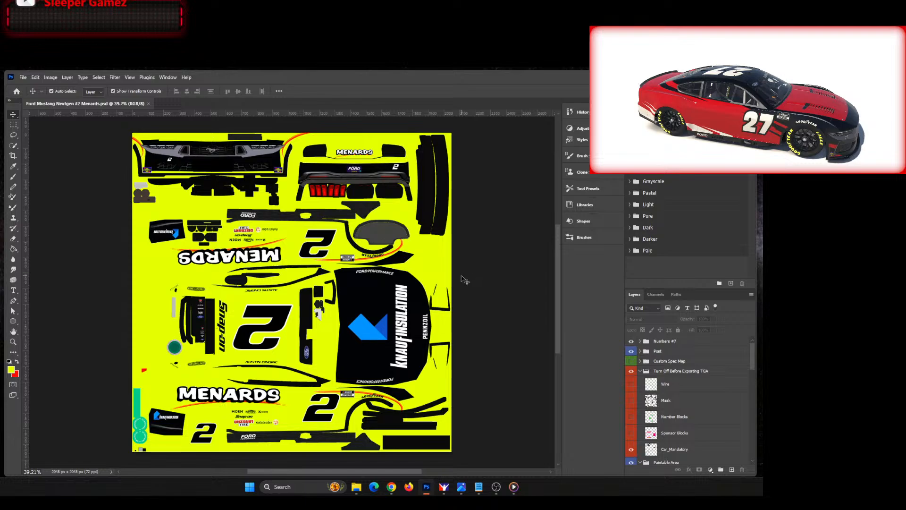
Step: Delete the Snap-on and Safety-Kleen logos above the Mazak logo on the black post strip
scroll(465, 280, up, 1)
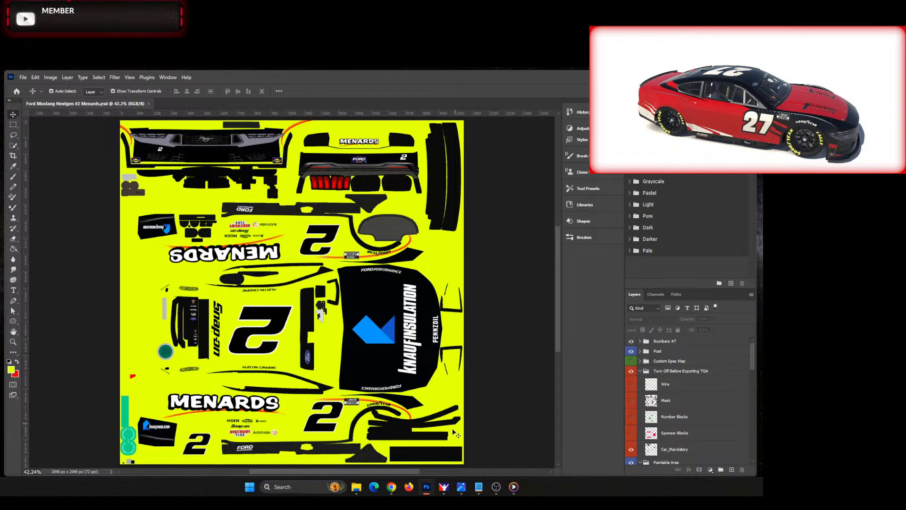
scroll(199, 315, up, 5)
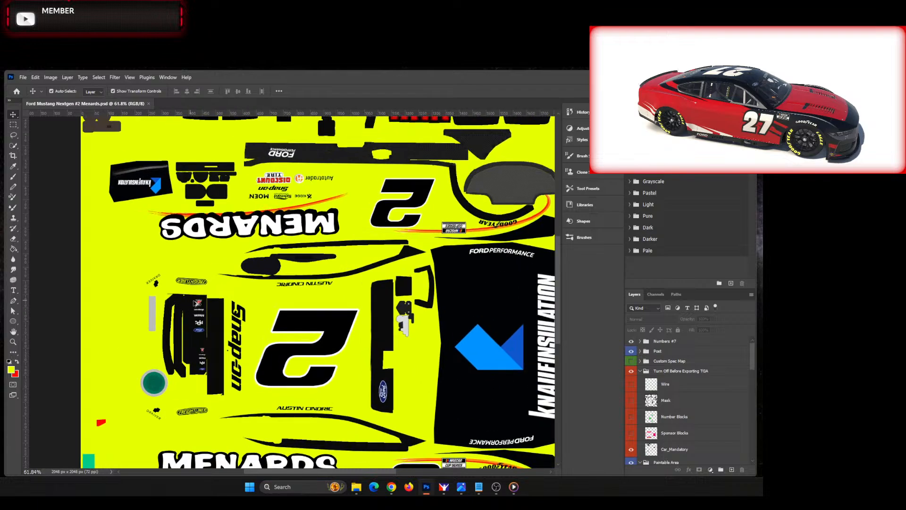
scroll(211, 259, down, 1)
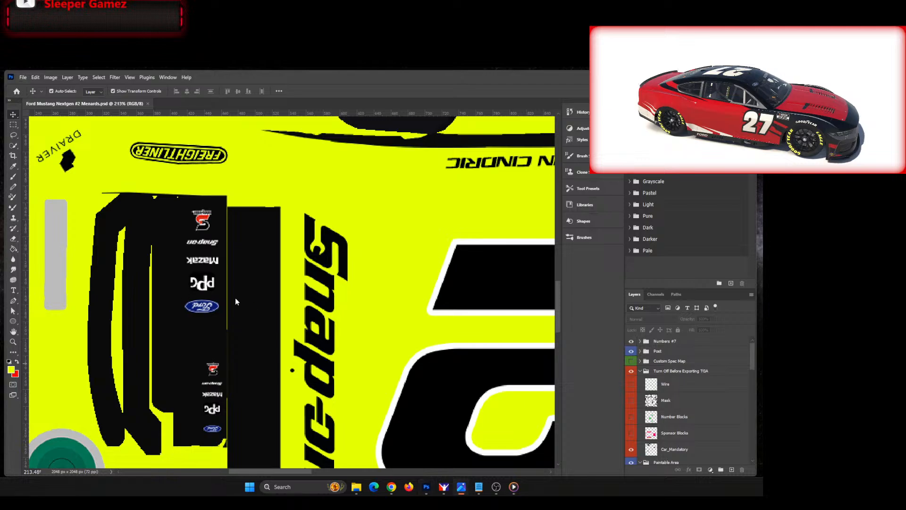
click(206, 243)
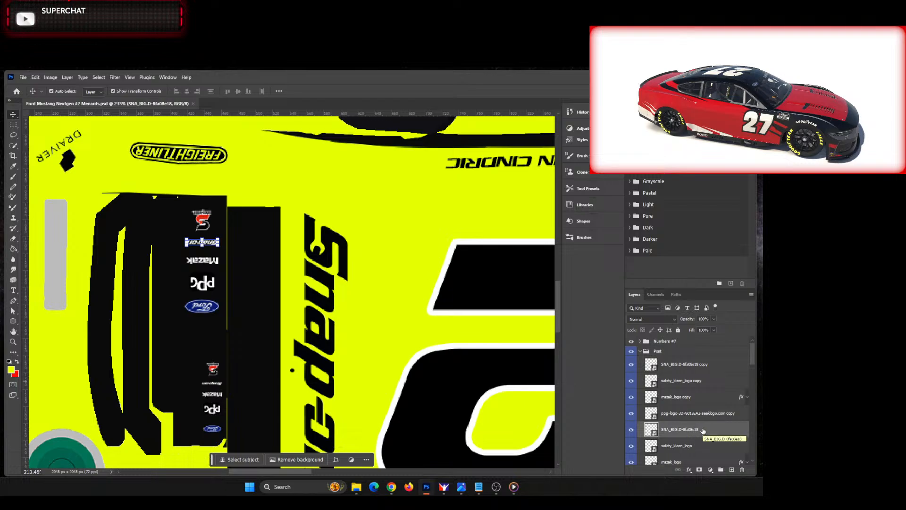
key(Delete)
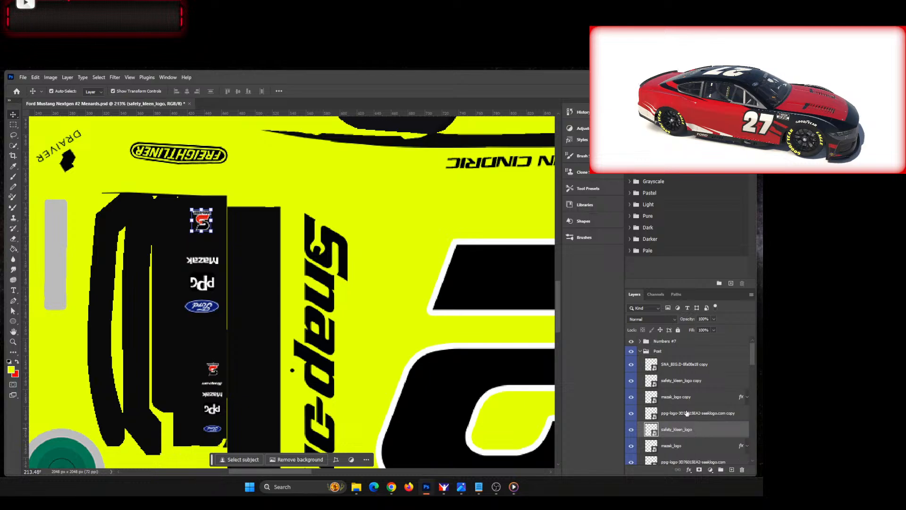
key(Delete)
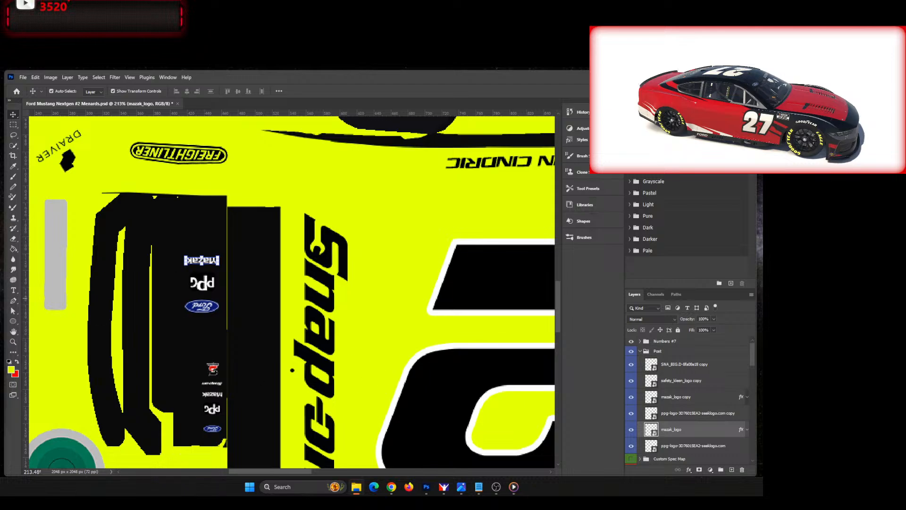
Step: Place the aaa logo just above the Mazak logo, scaled to about 18%, rotated 180° and nudged up 3 px
drag(296, 302, 243, 266)
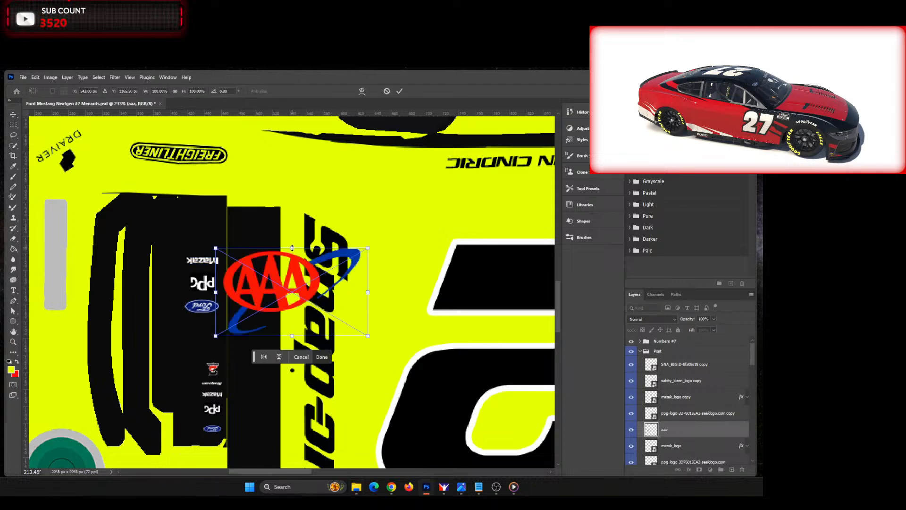
drag(292, 248, 206, 238)
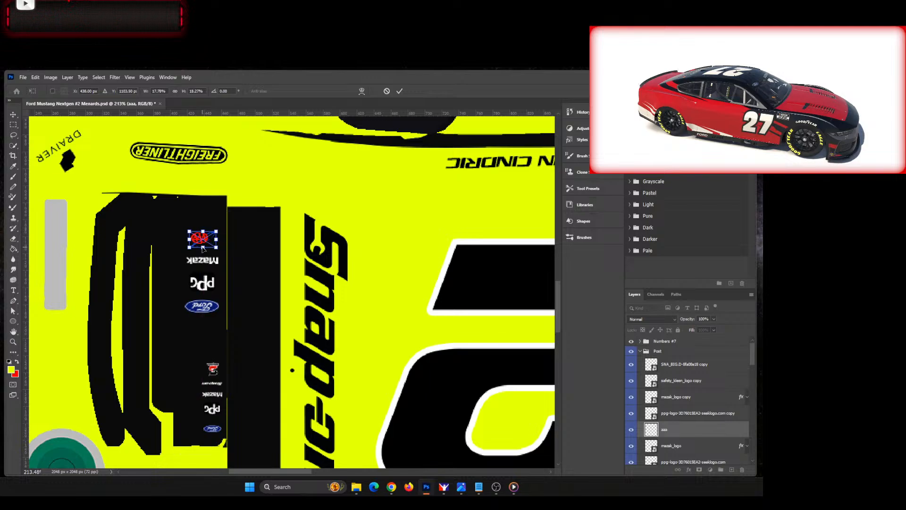
right_click(202, 248)
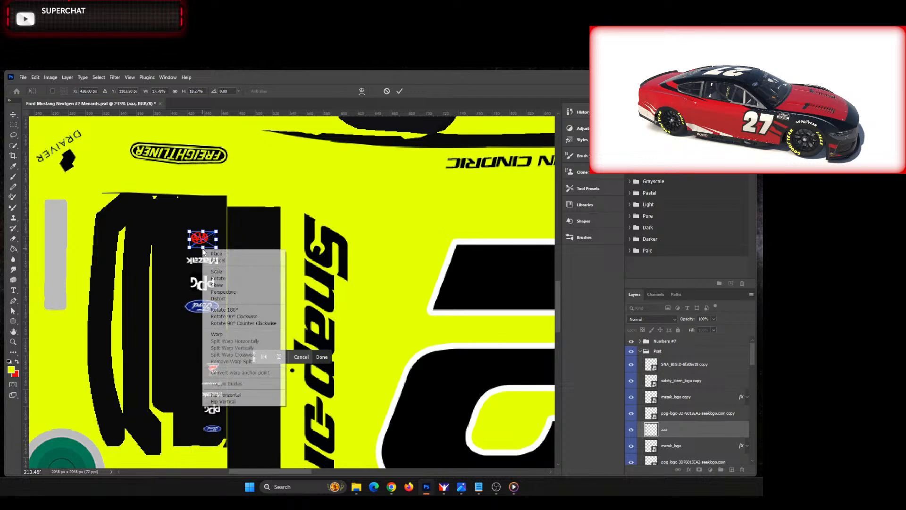
click(248, 293)
key(Up)
key(Up)
key(Up)
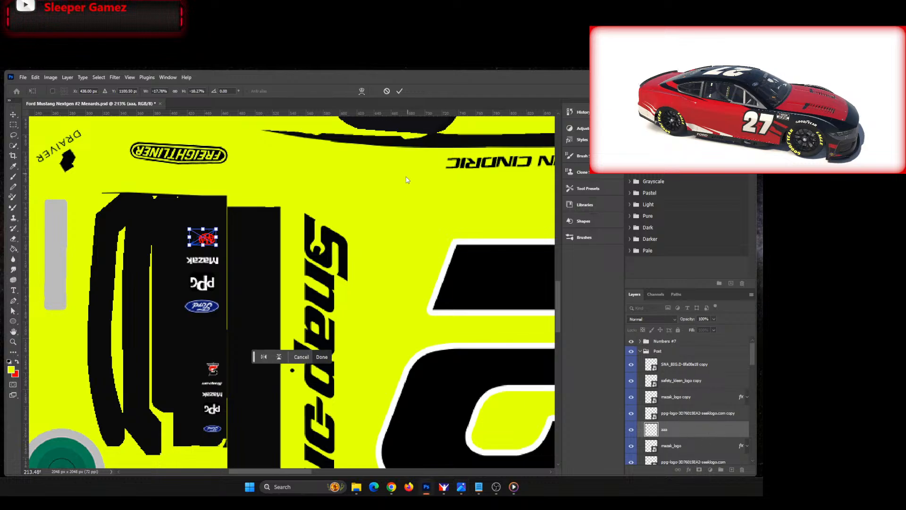
click(399, 90)
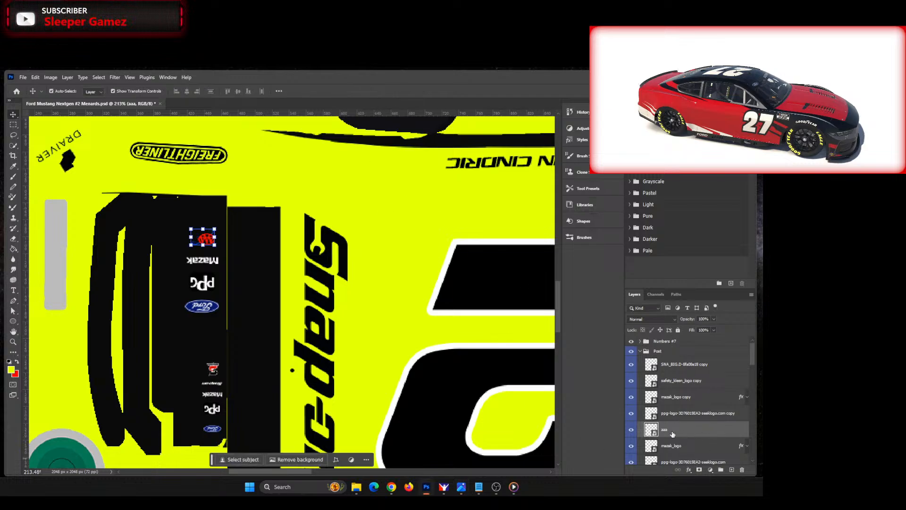
Step: Add a Color Overlay to the aaa logo with the color set to ffffff
click(690, 470)
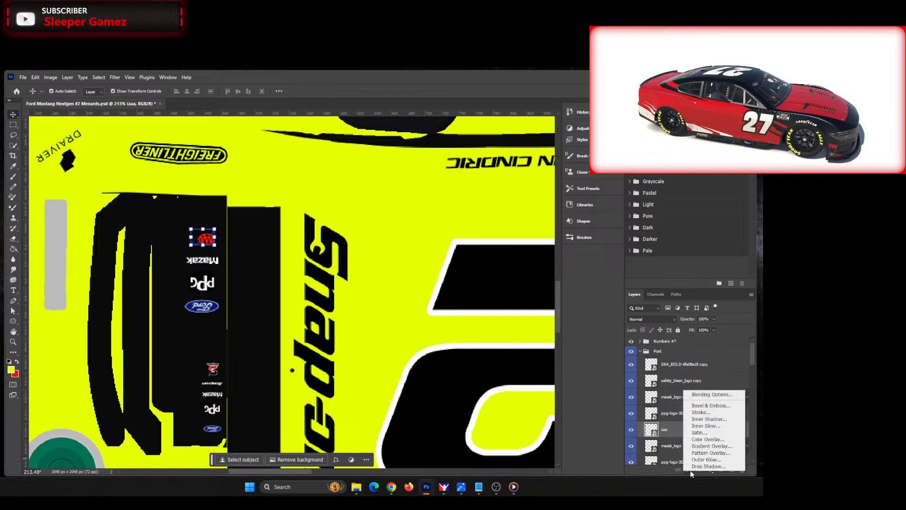
click(708, 437)
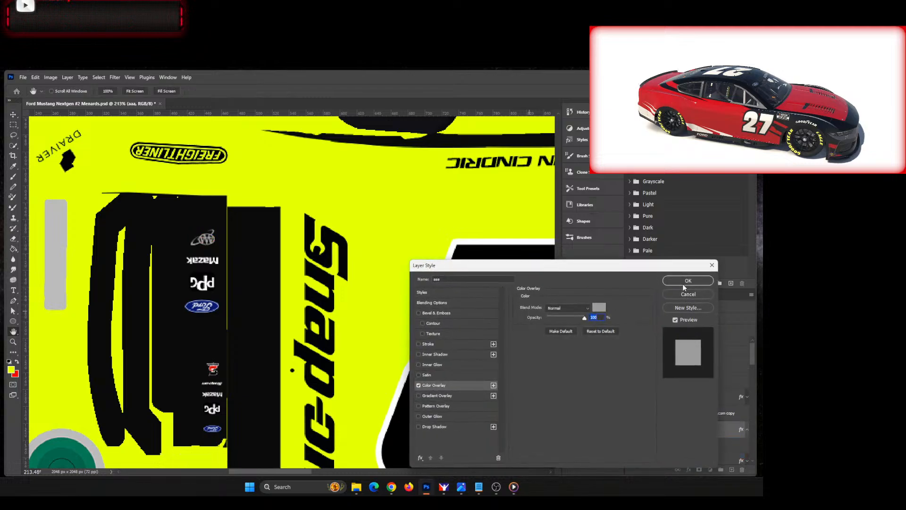
click(602, 308)
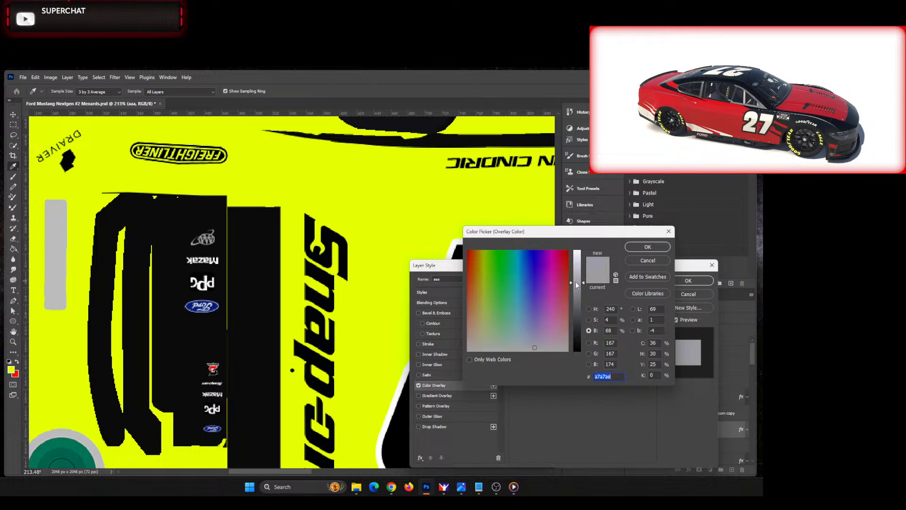
text(ffffff)
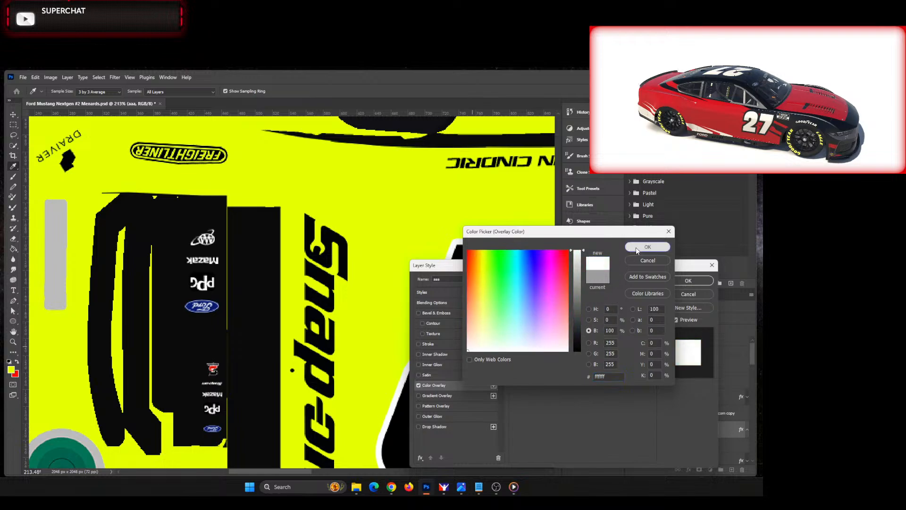
click(636, 247)
click(688, 280)
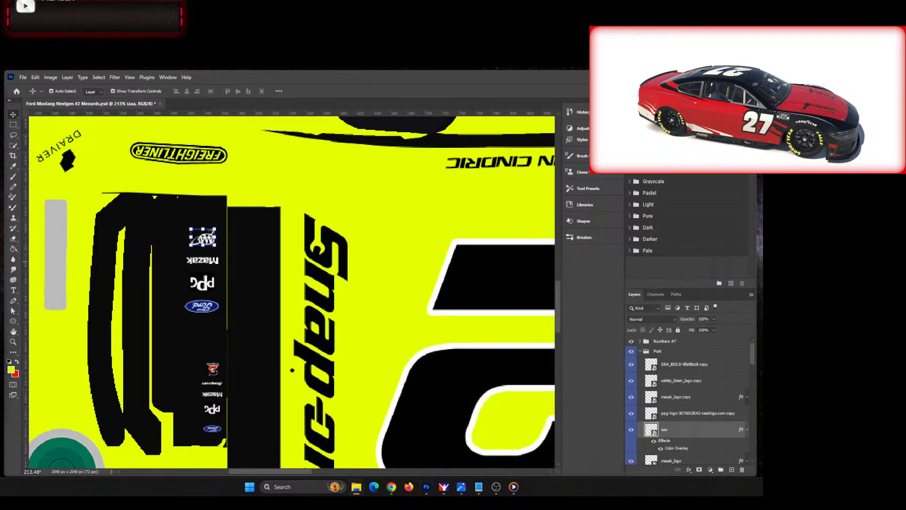
Step: Place the logo-2017-cocacola image above the AAA logo, scaled to about 21%, rotated 180° and nudged 1 px down and right
drag(761, 245, 225, 219)
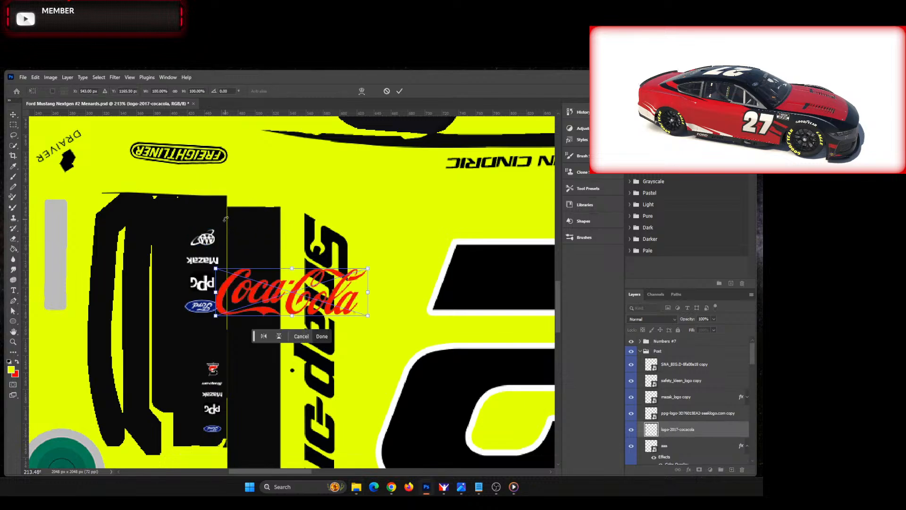
drag(293, 267, 204, 216)
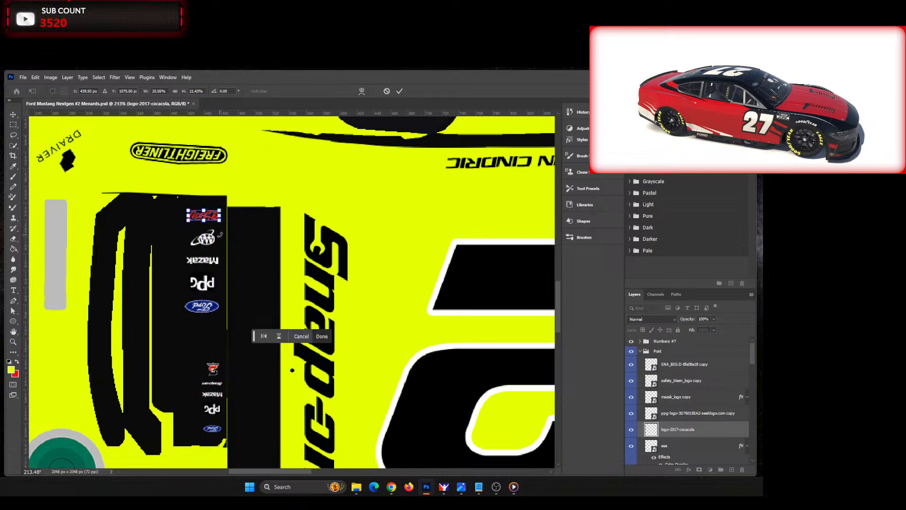
key(Down)
key(Right)
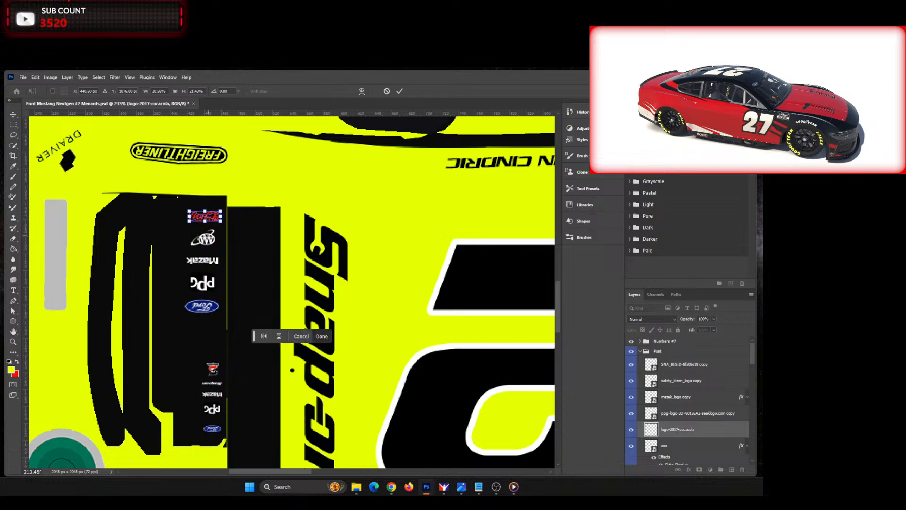
right_click(206, 223)
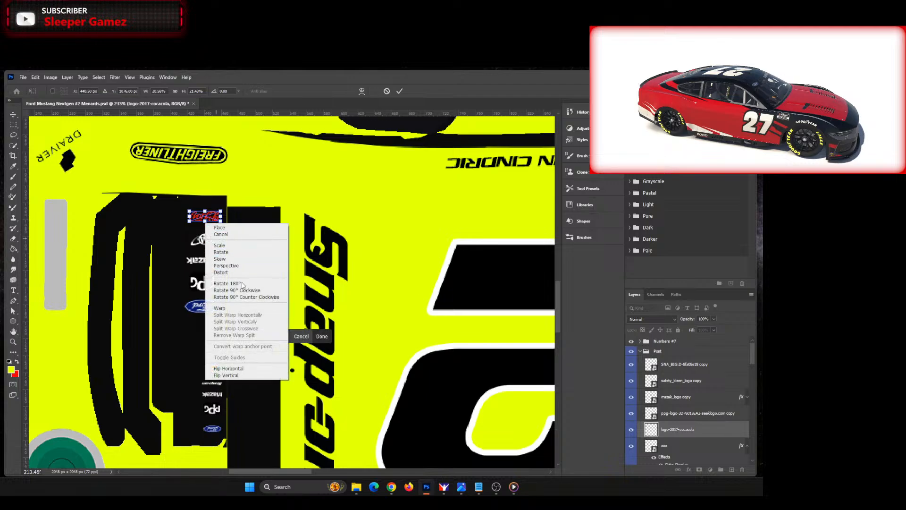
click(228, 284)
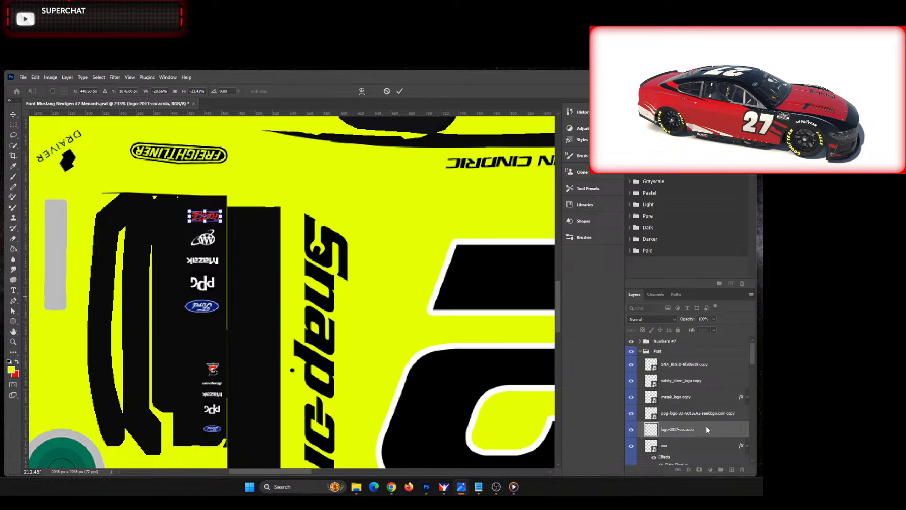
key(Return)
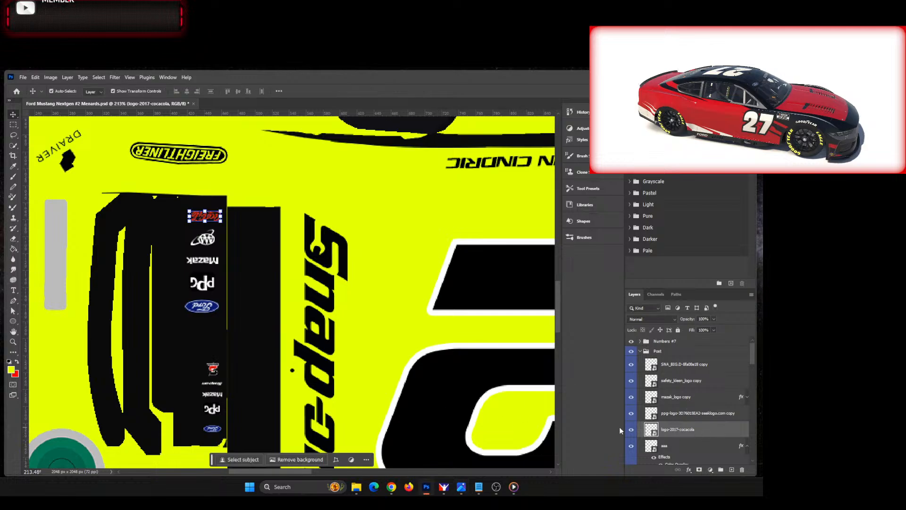
Step: Add a white Color Overlay to the Coca-Cola logo
right_click(706, 432)
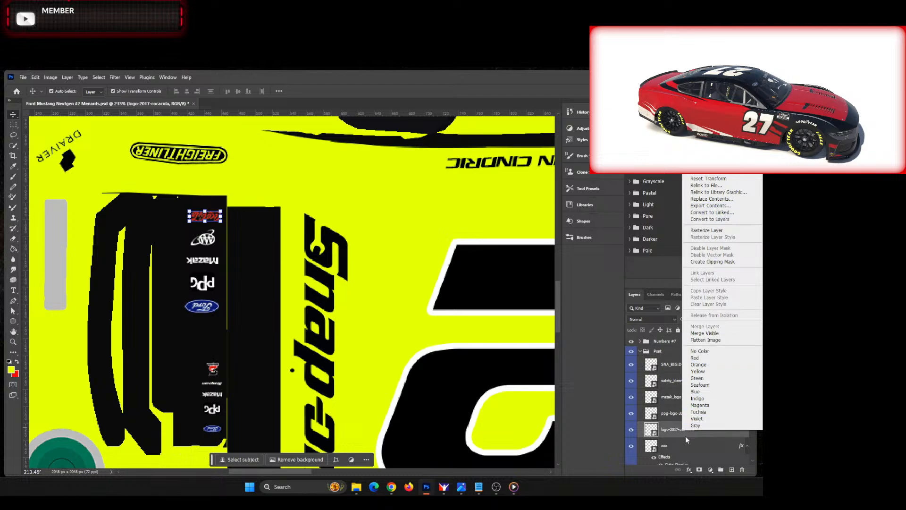
click(686, 468)
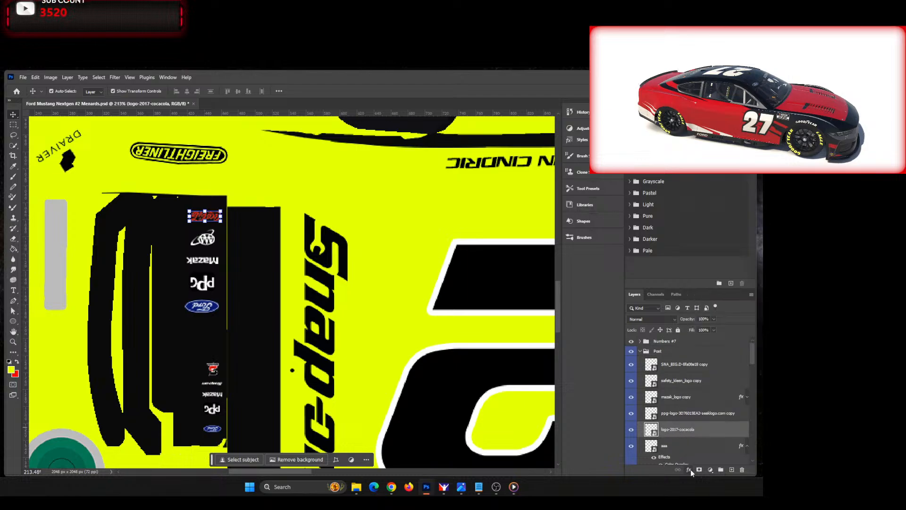
click(690, 469)
click(709, 438)
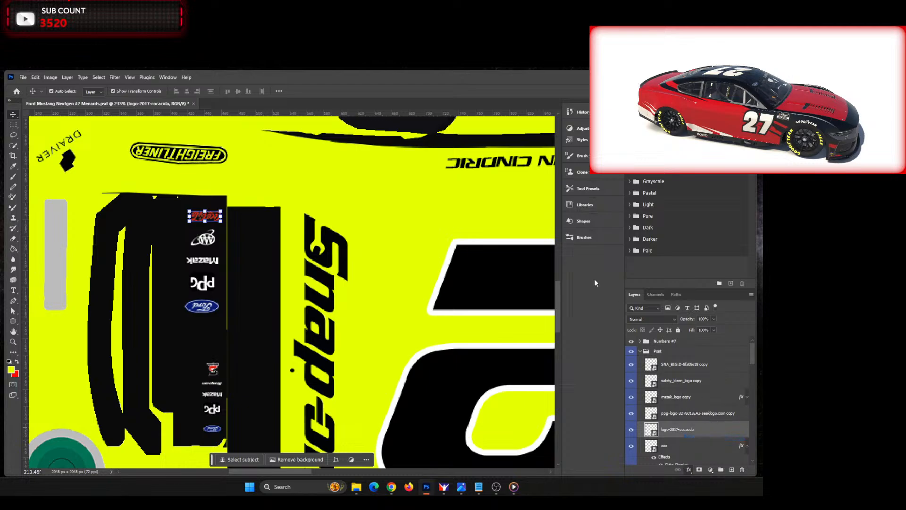
click(688, 281)
key(v)
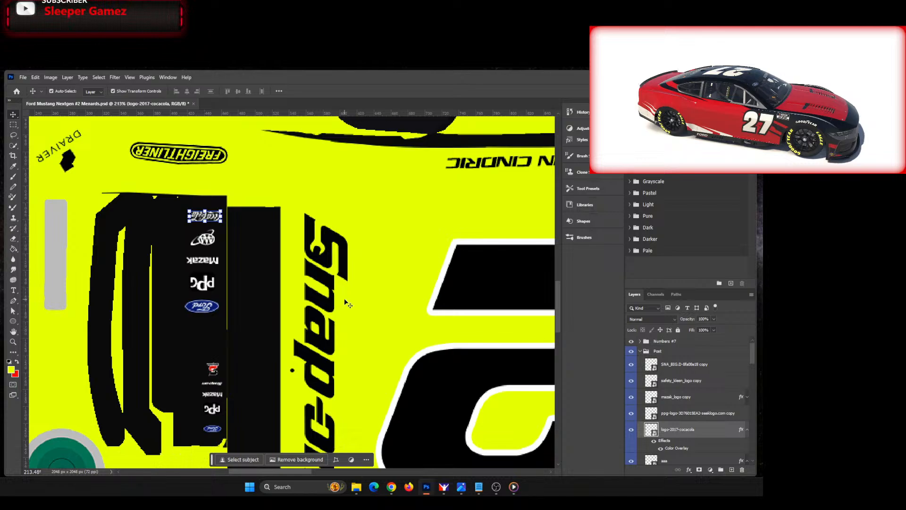
Step: Collapse the effects lists of the logo-2017-cocacola and aaa layers
scroll(191, 218, up, 15)
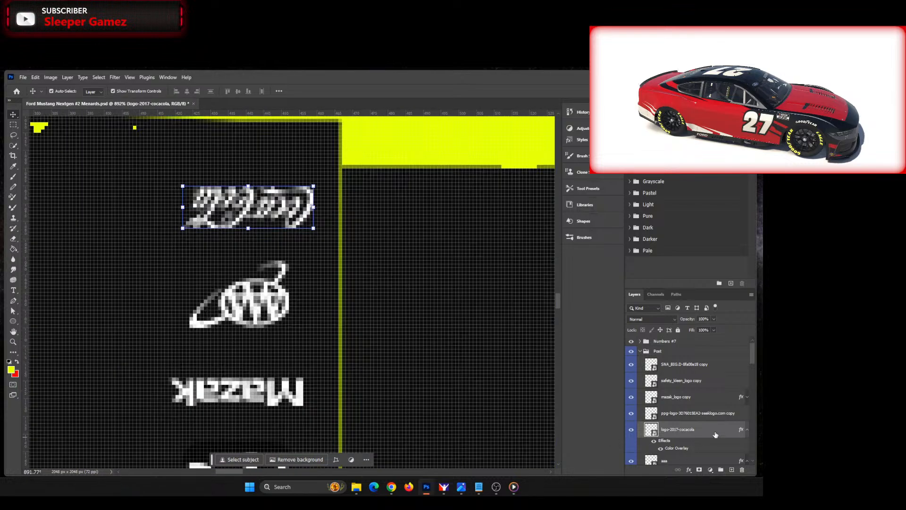
click(747, 430)
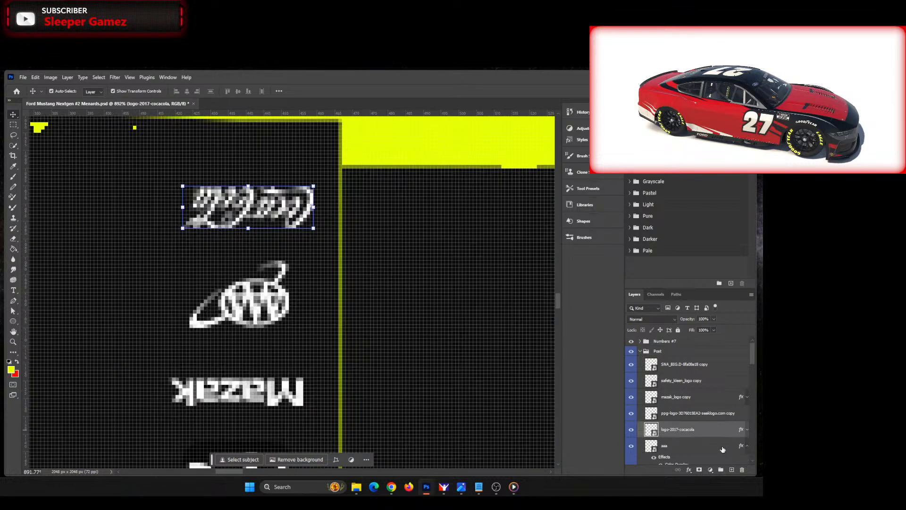
click(747, 446)
Step: Draw a red 44 × 18 px rectangle behind the Coca-Cola logo, stacked directly above the aaa layer
click(717, 446)
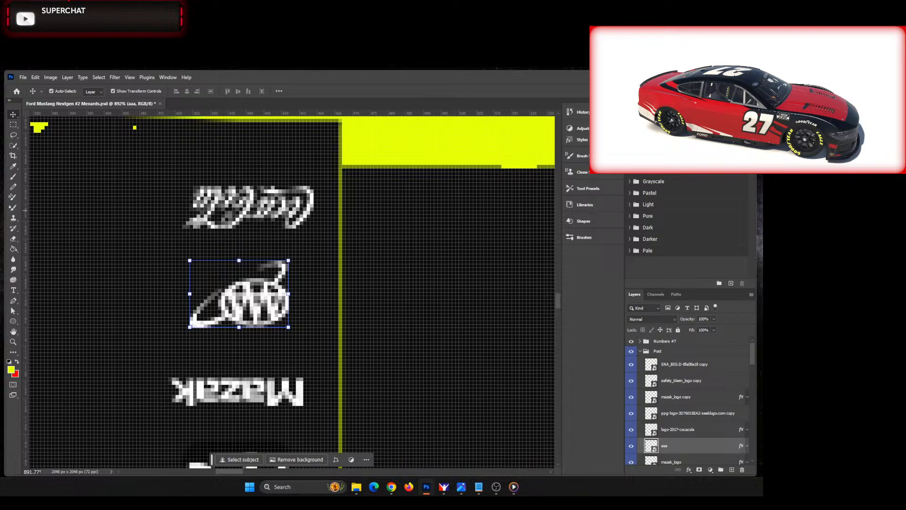
click(18, 366)
right_click(13, 322)
click(38, 321)
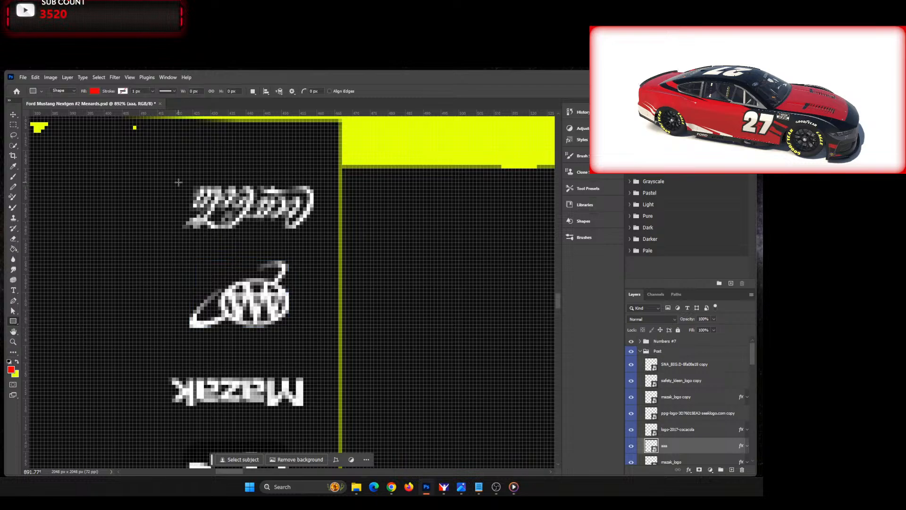
drag(168, 176, 323, 238)
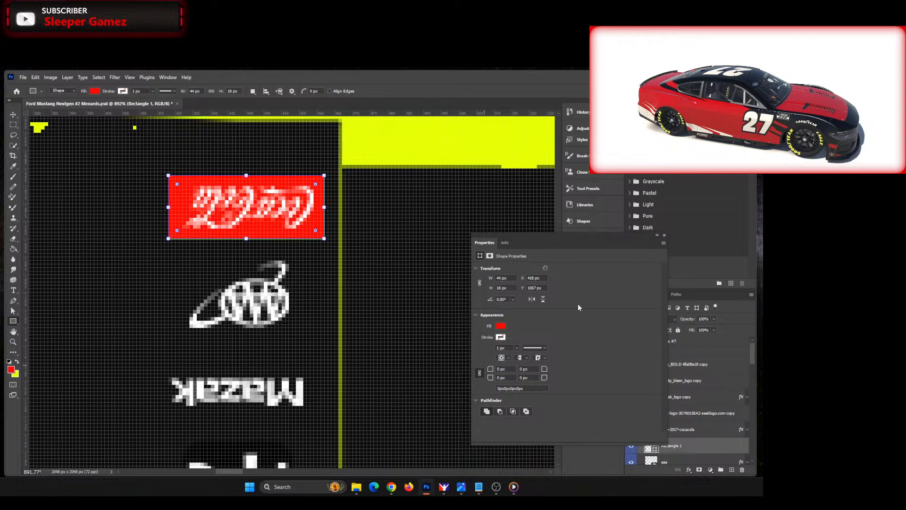
Step: Close the rectangle's shape properties and switch to the Move tool
click(666, 235)
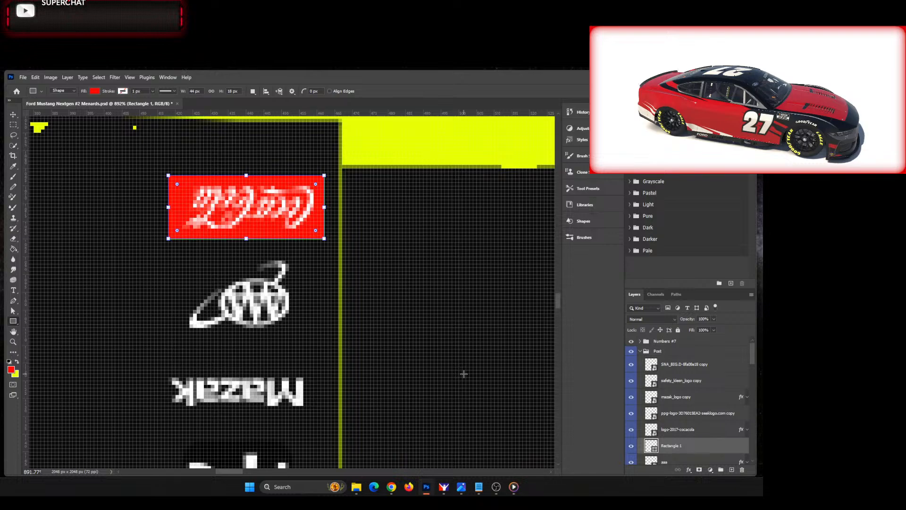
key(ctrl+0)
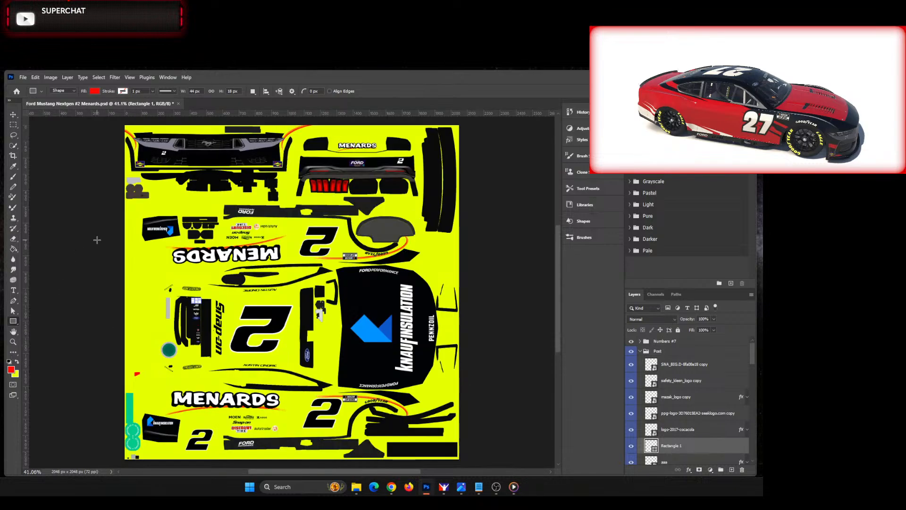
click(13, 115)
scroll(138, 293, up, 5)
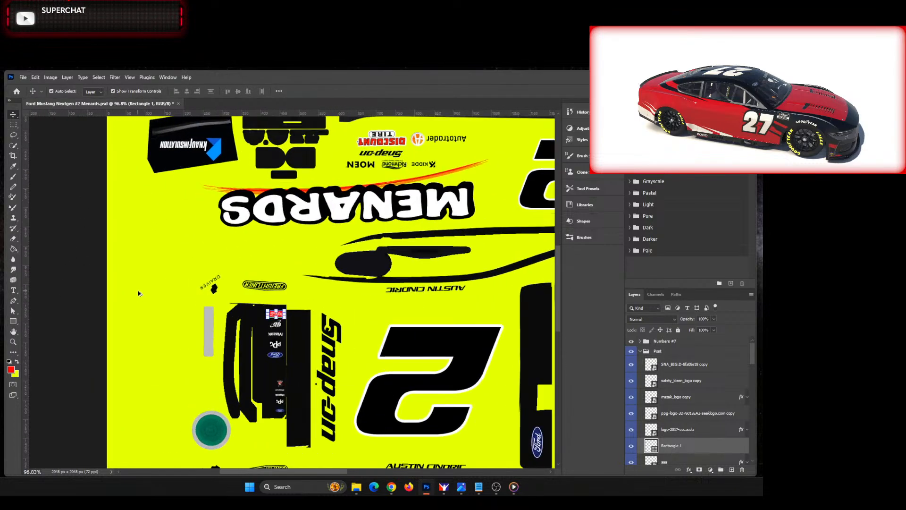
click(380, 332)
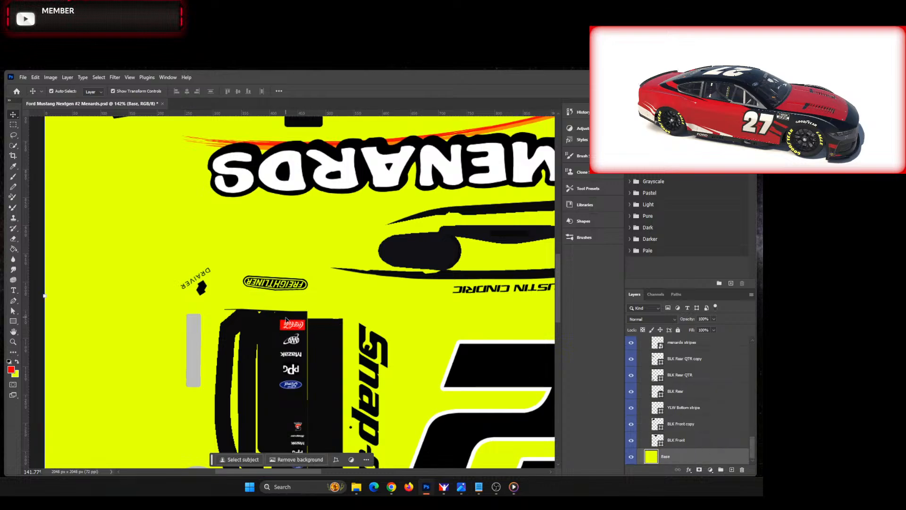
Step: Scale the logo-2017-cocacola and Rectangle 1 layers together to about 82% and shift them slightly upward above the AAA logo
click(296, 325)
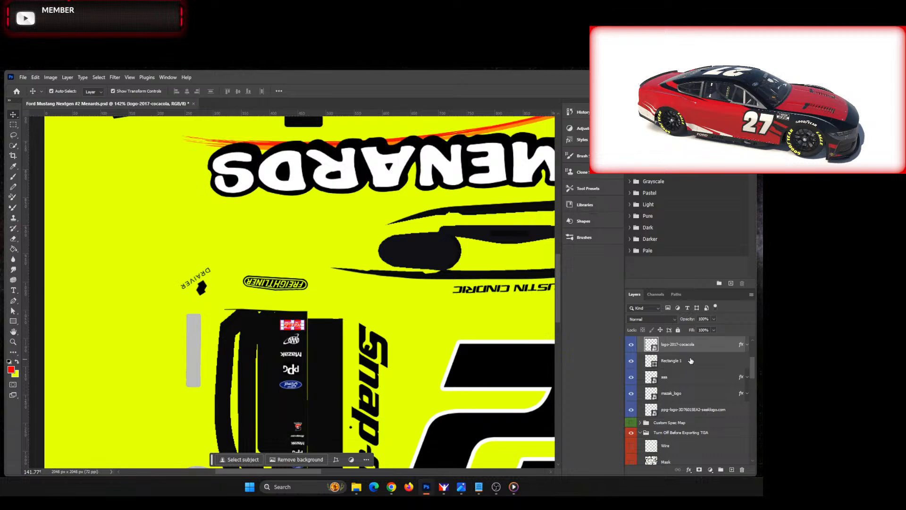
scroll(684, 373, up, 1)
shift+click(692, 383)
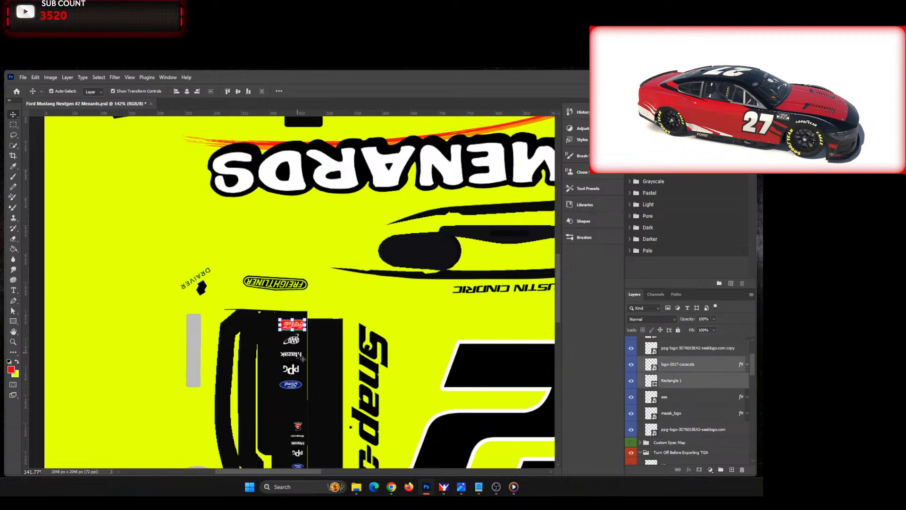
scroll(304, 348, down, 10)
scroll(326, 297, up, 4)
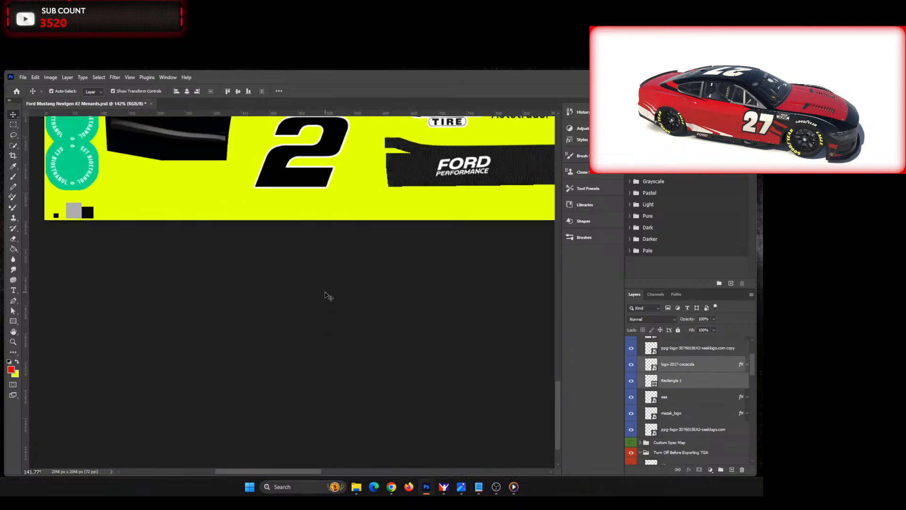
drag(557, 386, 564, 275)
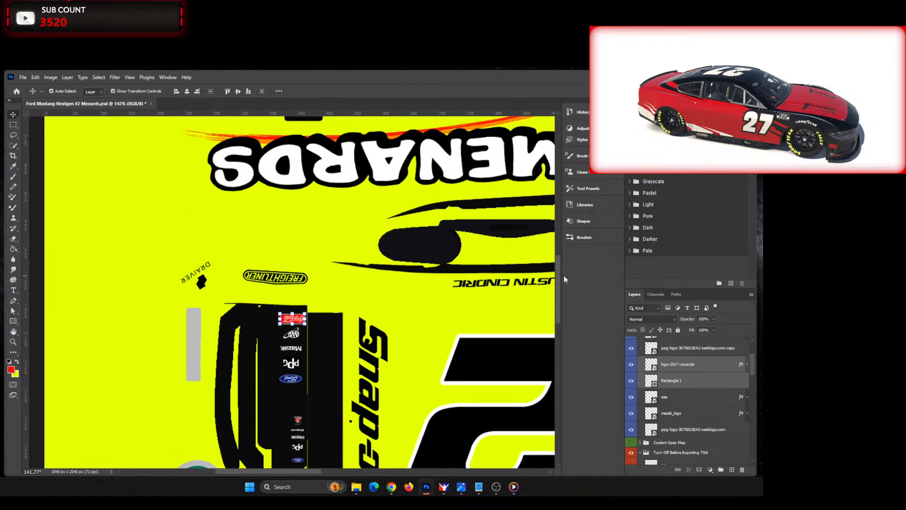
scroll(331, 335, up, 7)
scroll(240, 322, up, 3)
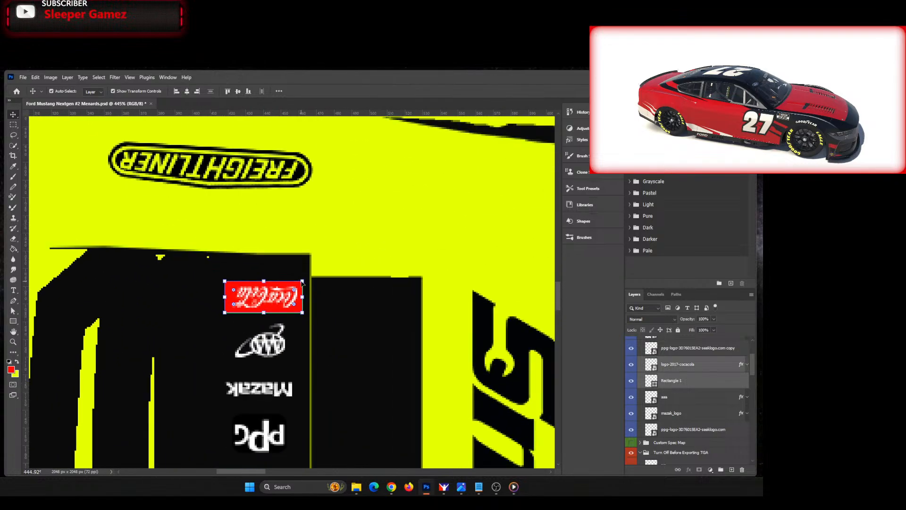
drag(300, 282, 275, 293)
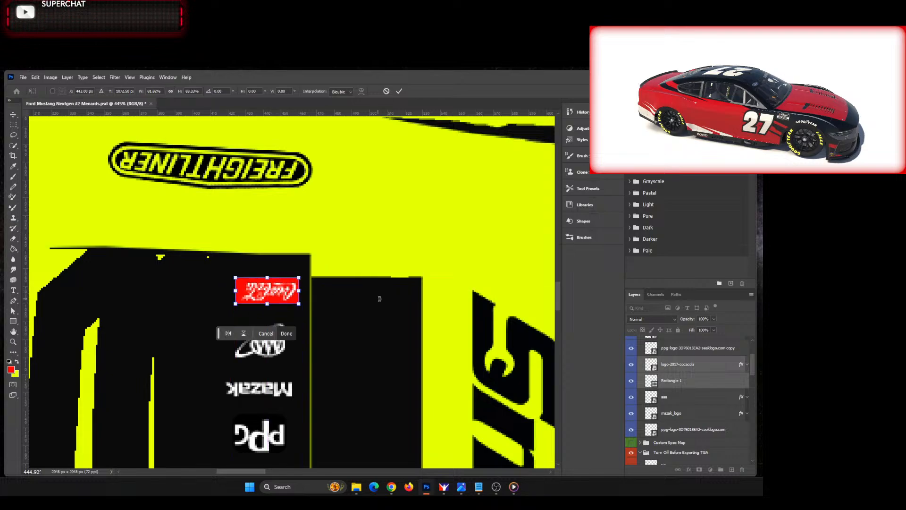
drag(557, 296, 553, 329)
scroll(443, 307, down, 4)
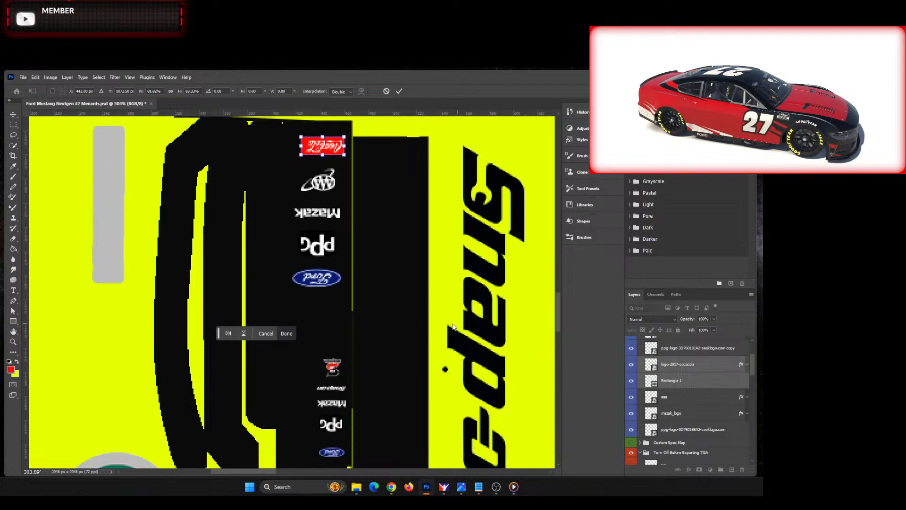
click(709, 384)
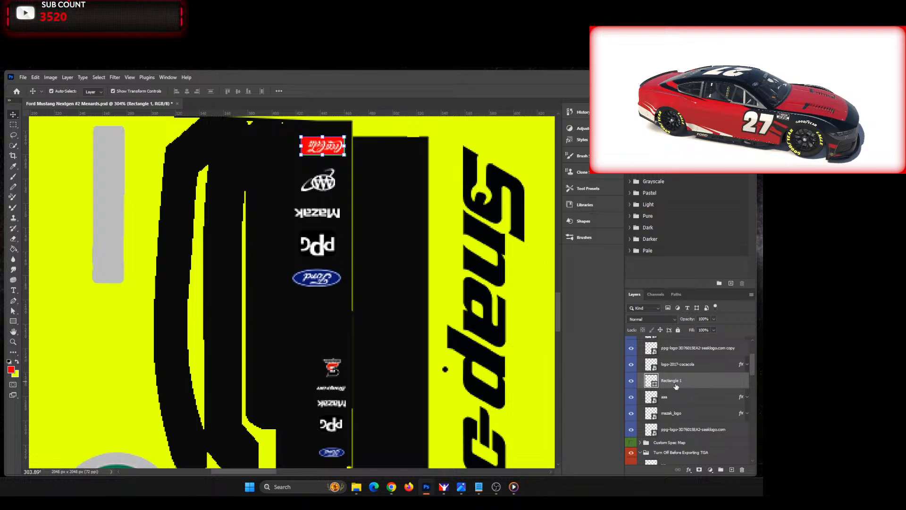
Step: Delete the small Snap-on and Safety-Kleen logos above the lower Mazak logo on the post
scroll(339, 314, down, 2)
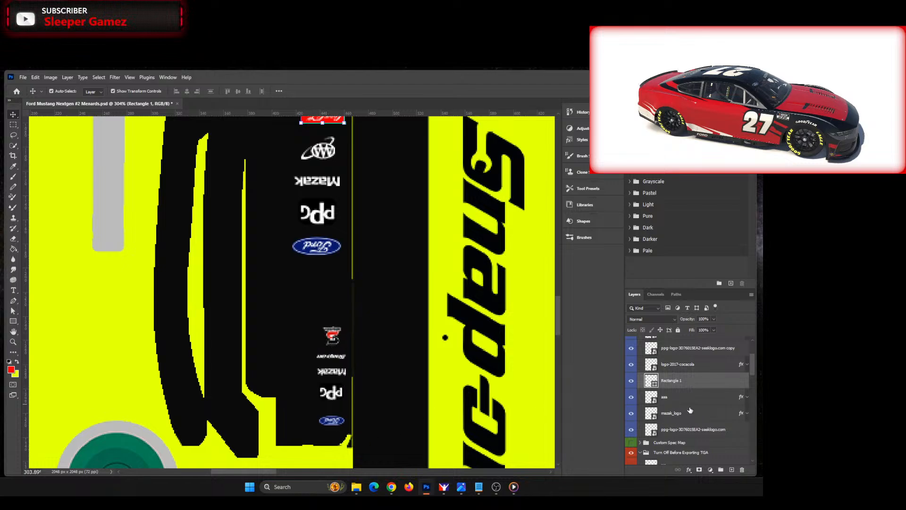
click(346, 360)
key(Delete)
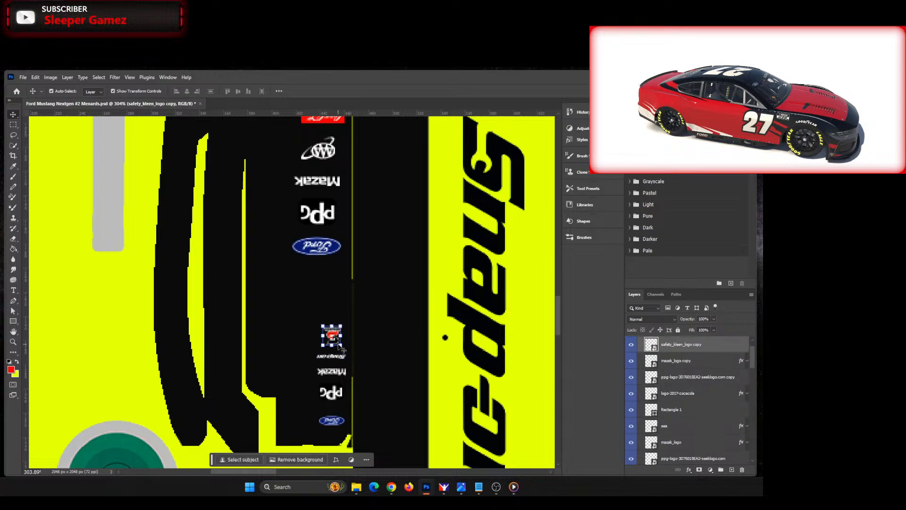
key(Delete)
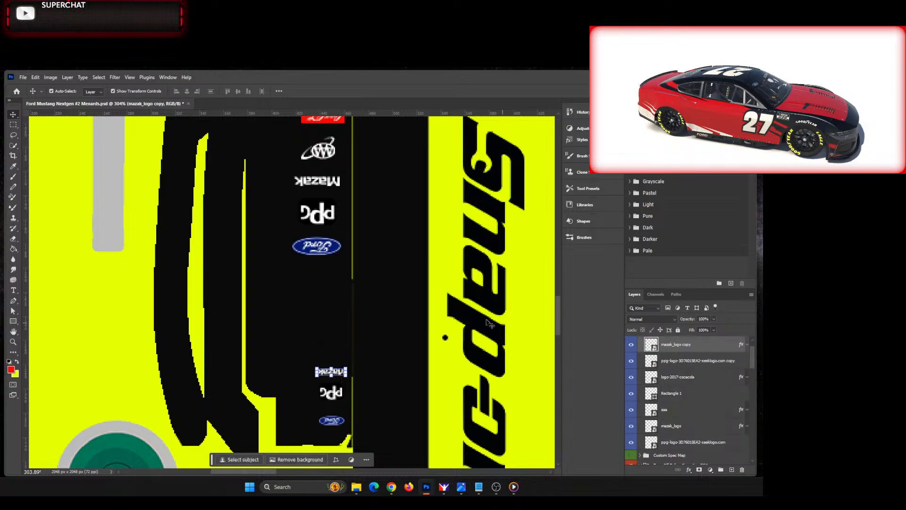
Step: Duplicate the logo-2017-cocacola, Rectangle 1 and aaa layers together
scroll(422, 288, up, 3)
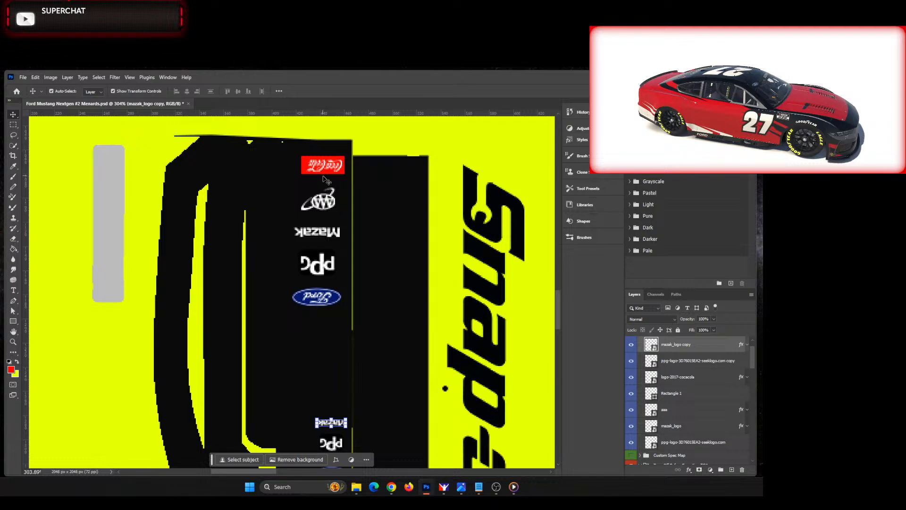
click(697, 390)
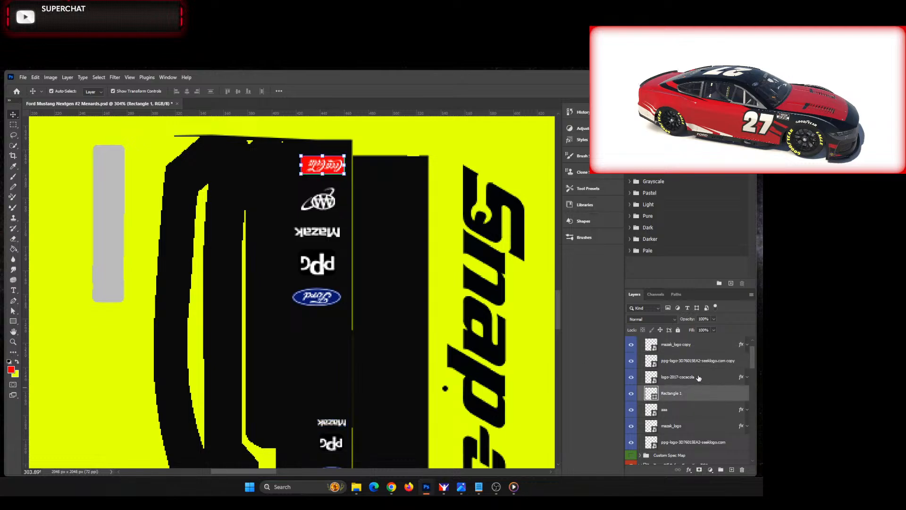
ctrl+click(698, 377)
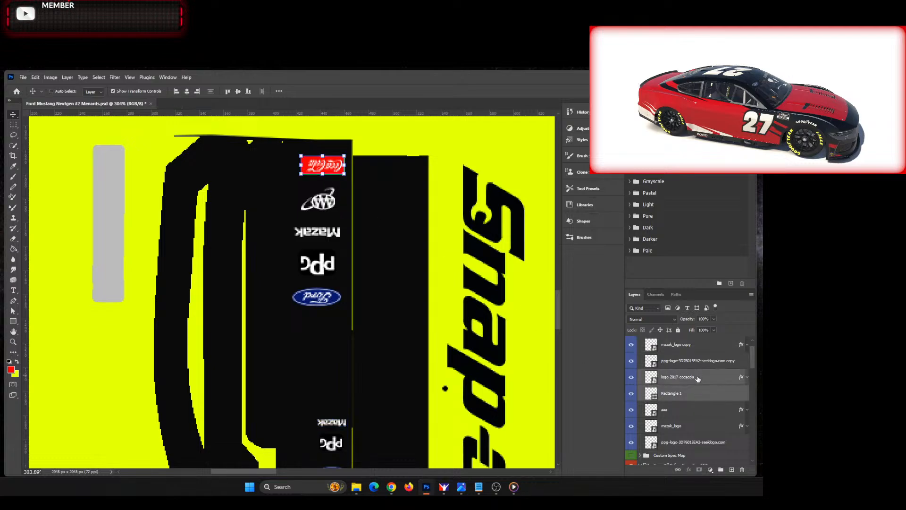
ctrl+click(688, 415)
right_click(688, 412)
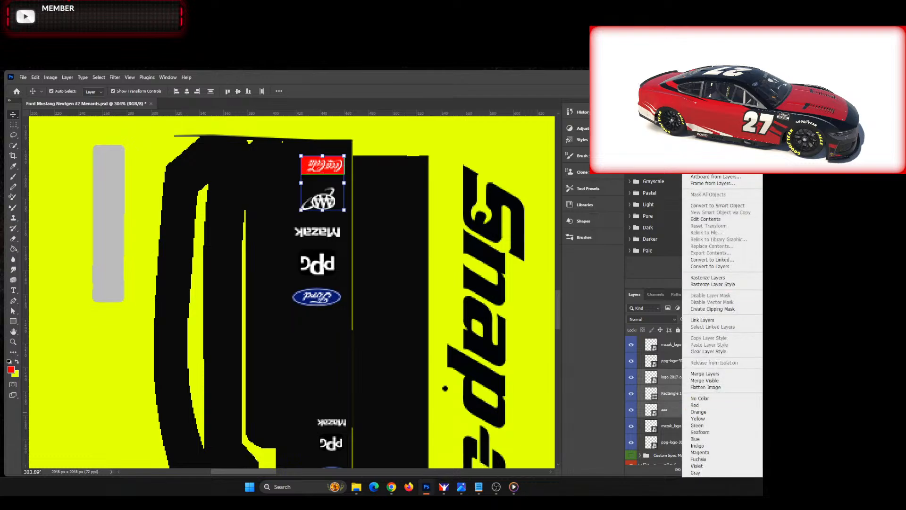
click(706, 132)
click(409, 275)
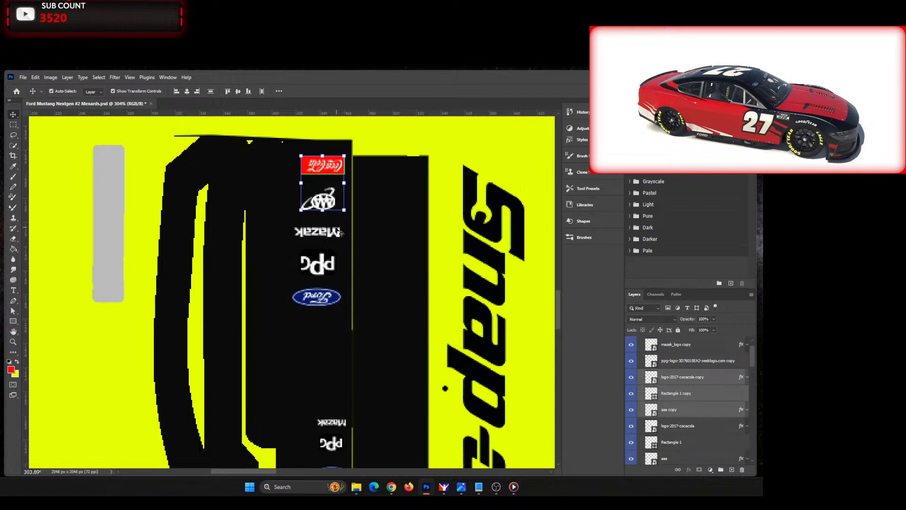
Step: Move the copied Coca-Cola and AAA logos down the post to just above the lower Mazak logo and nudge them right
key(shift+Down)
key(shift+Down)
key(shift+Down)
key(shift+Down)
key(shift+Down)
key(shift+Down)
key(shift+Down)
key(shift+Down)
key(shift+Down)
key(shift+Down)
key(shift+Down)
key(shift+Down)
key(shift+Down)
key(shift+Down)
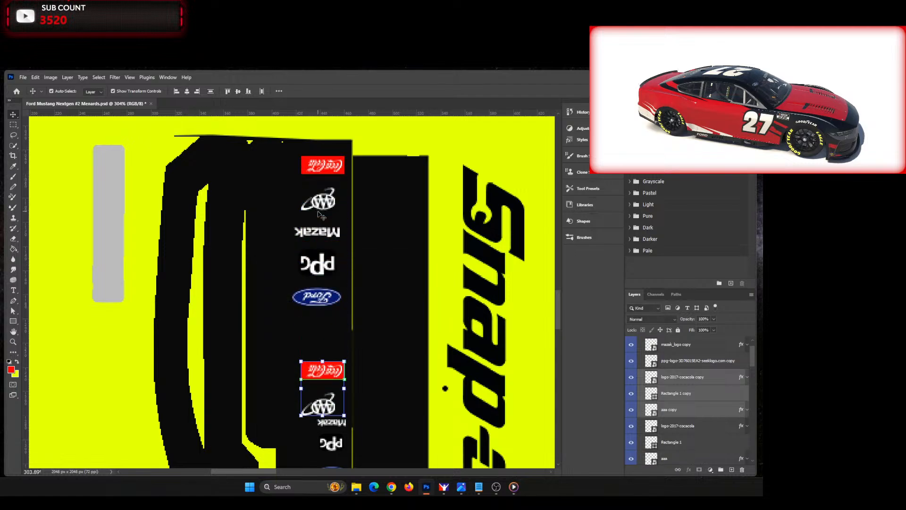
key(Right)
key(Right)
key(Right)
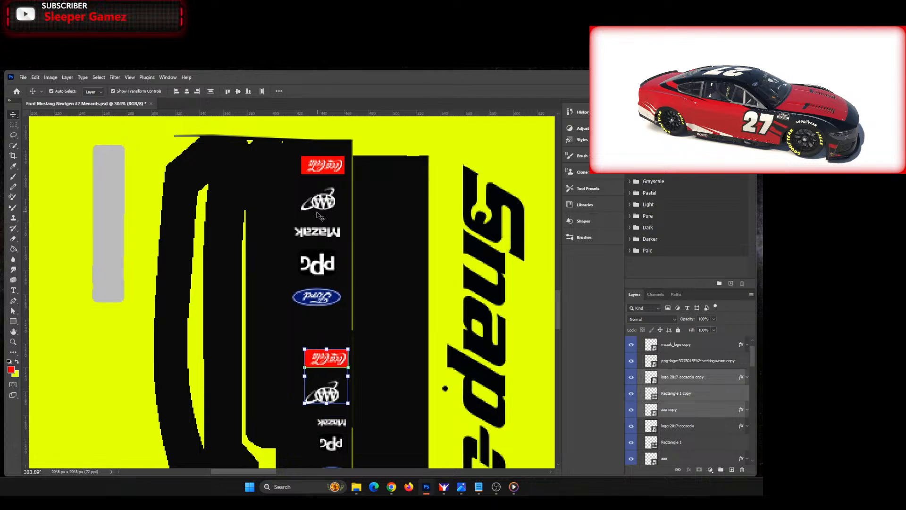
Step: Scale the copied Coca-Cola and AAA logos down to about 72% to match the smaller lower logo stack
scroll(321, 215, down, 2)
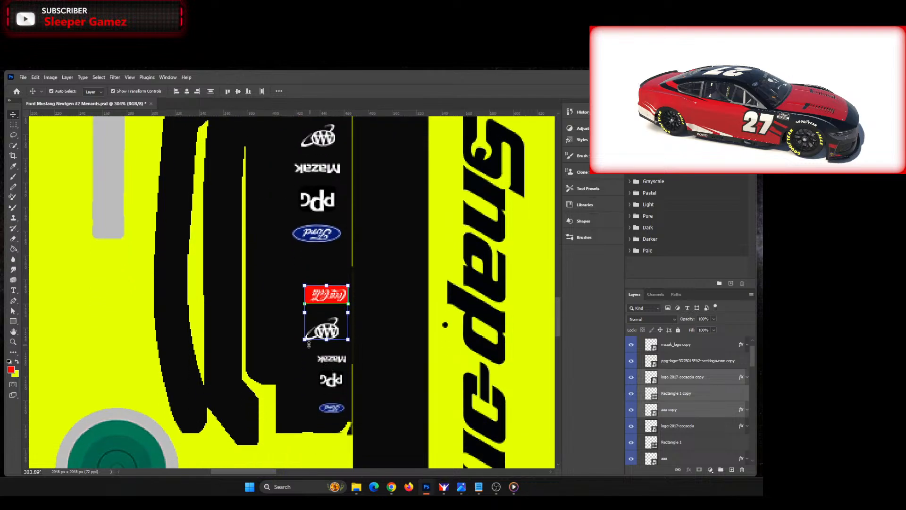
drag(303, 342, 330, 318)
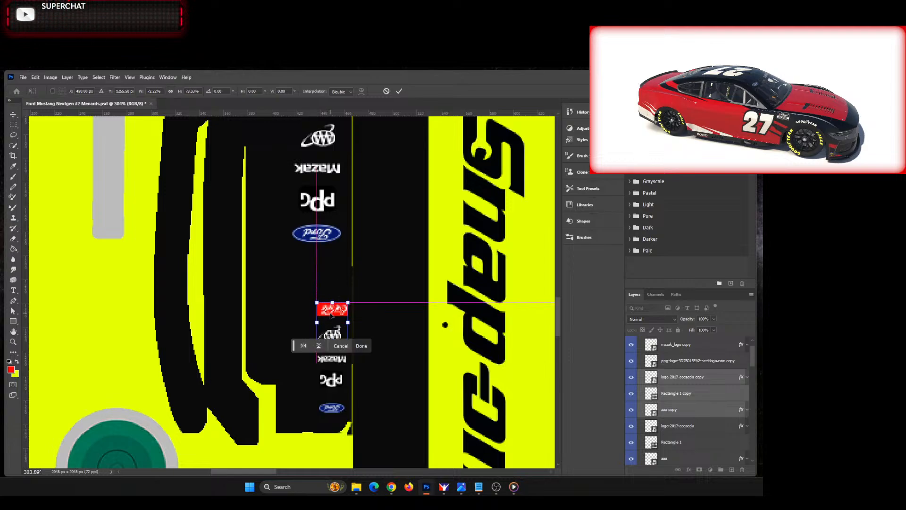
click(360, 346)
click(405, 329)
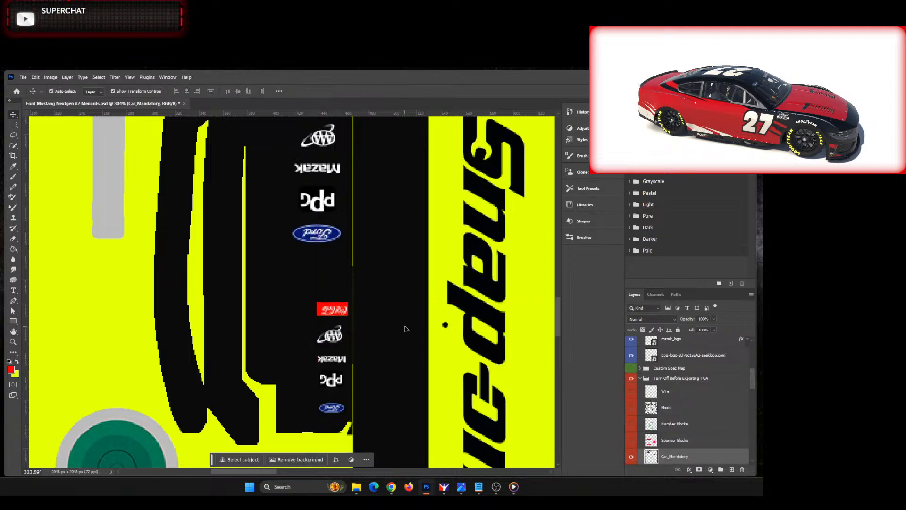
Step: Collapse the Post group, expand the Numbers #7 group and rename it Numbers #22
key(ctrl+0)
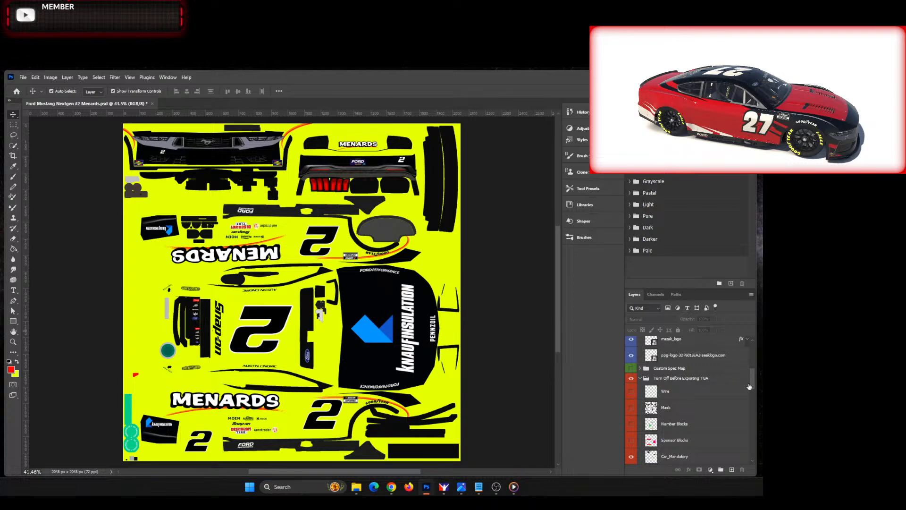
drag(753, 383, 752, 346)
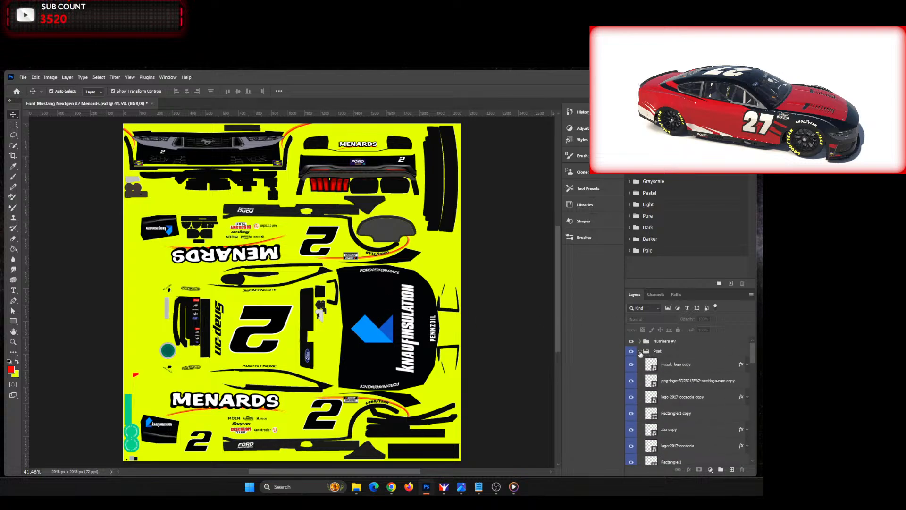
click(640, 351)
click(640, 340)
double_click(671, 341)
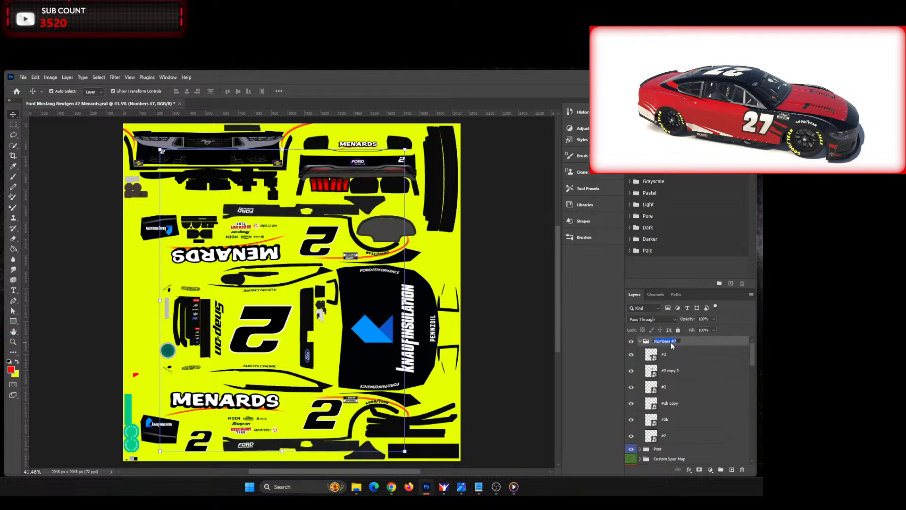
text(2)
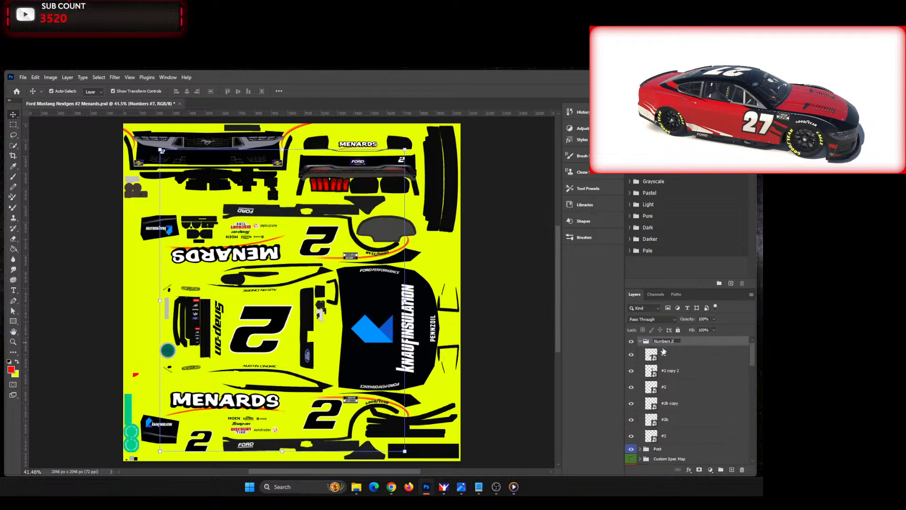
key(BackSpace)
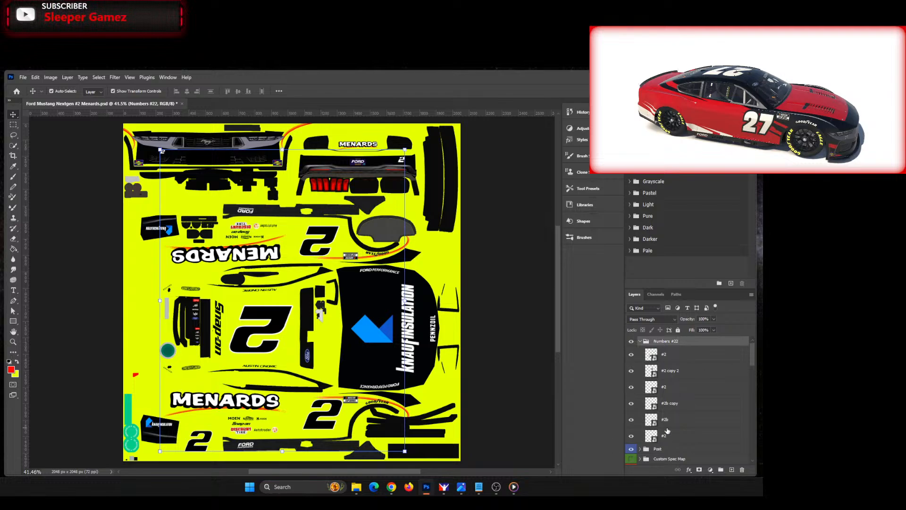
Step: Place the #22 artwork above the bottom #2 layer and position it over the small 2 below the lower Menards side
click(693, 439)
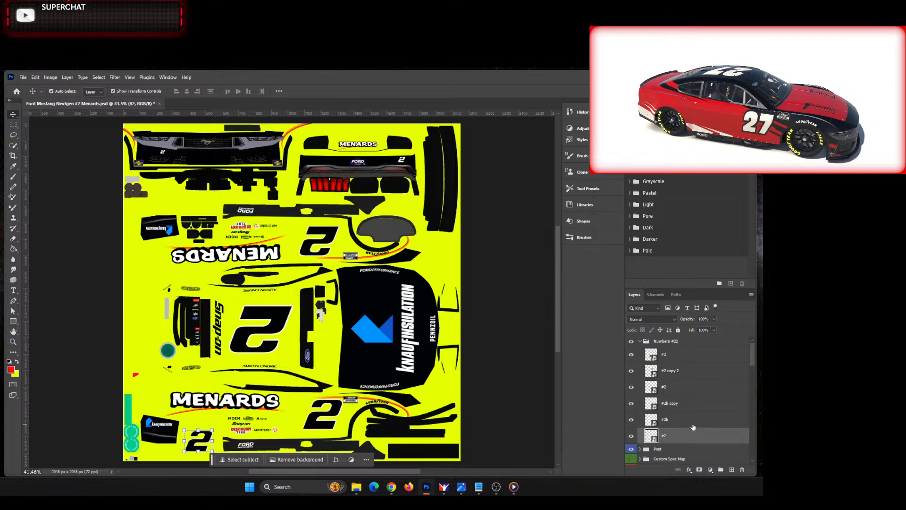
click(692, 419)
click(686, 404)
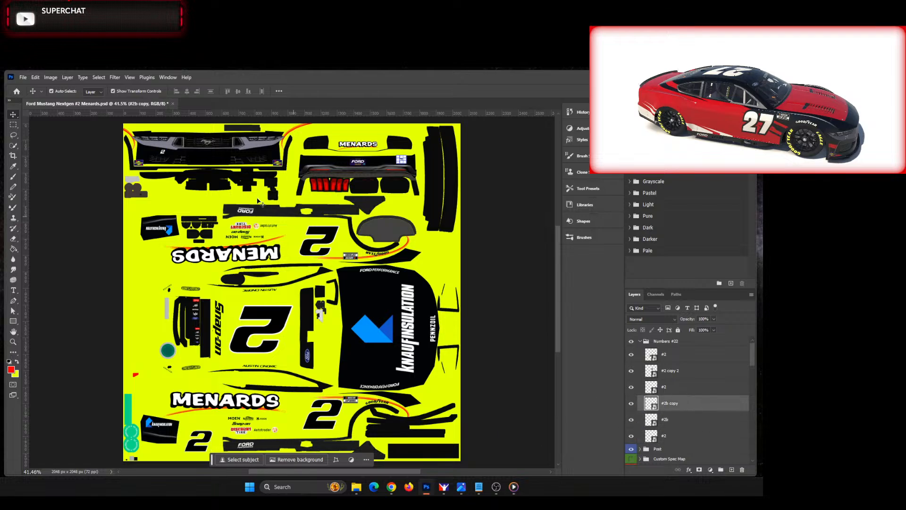
click(692, 355)
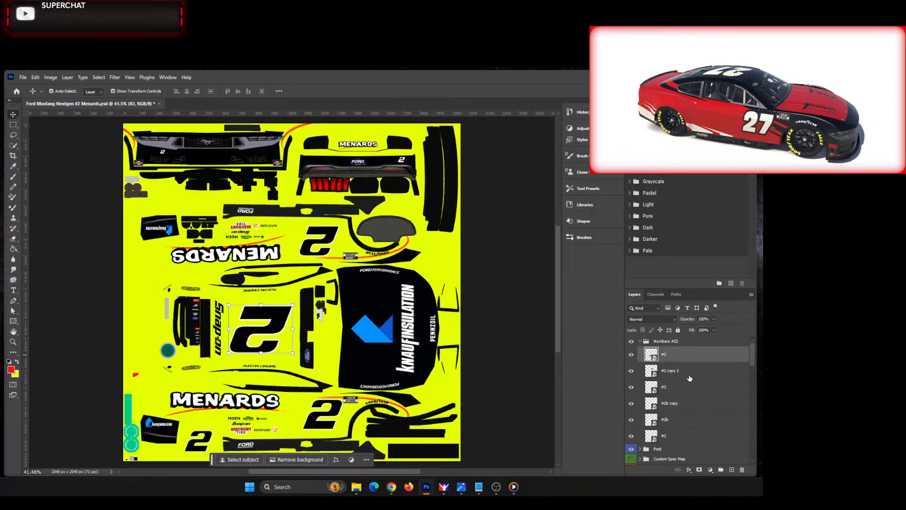
click(690, 434)
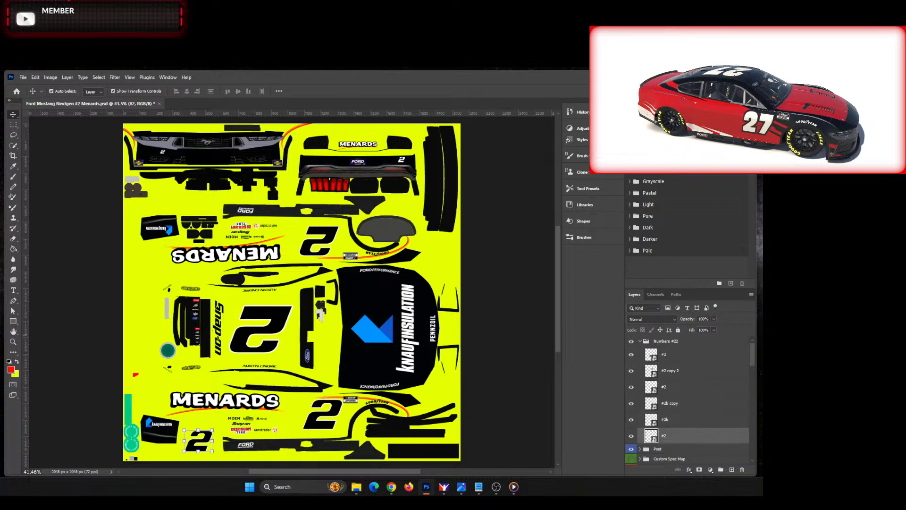
drag(762, 251, 175, 318)
drag(293, 292, 213, 435)
Step: Show the Wire layer and move the small 22 into the square wireframe number panel beneath the Menards logo
scroll(680, 401, down, 3)
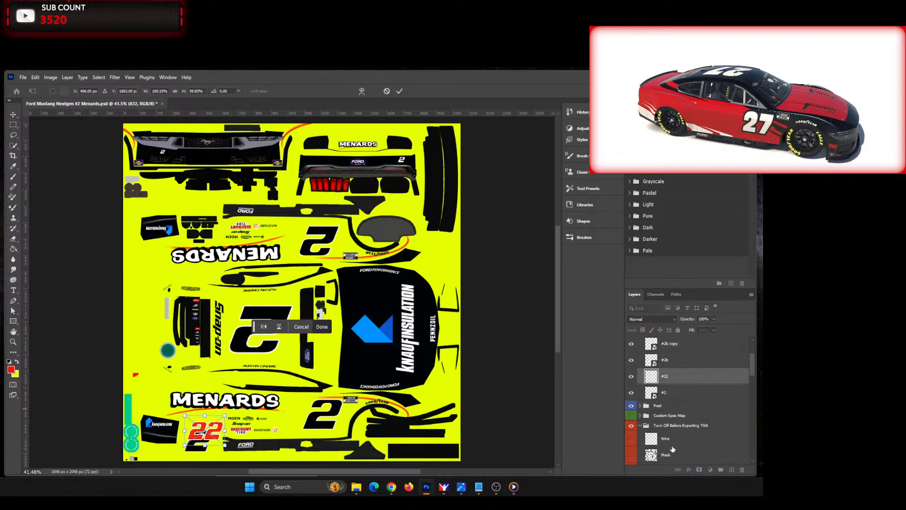
scroll(185, 433, up, 6)
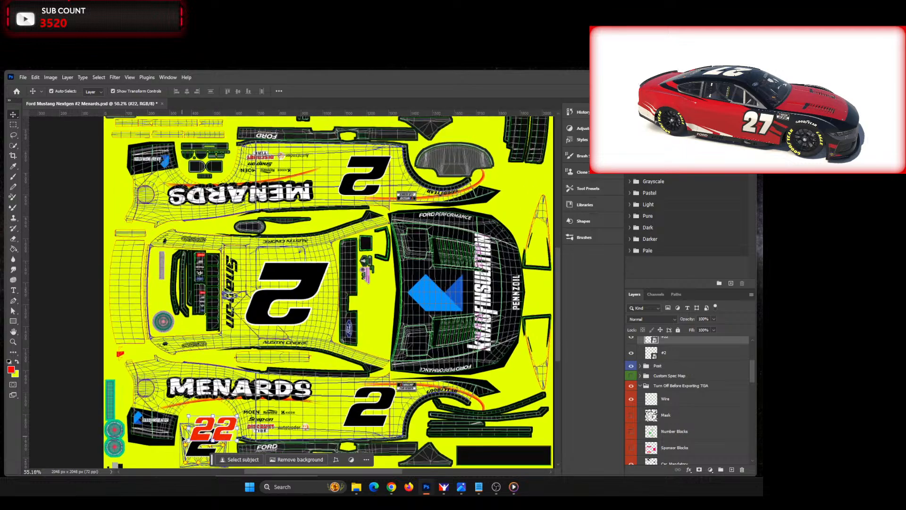
scroll(229, 392, down, 3)
drag(256, 348, 244, 382)
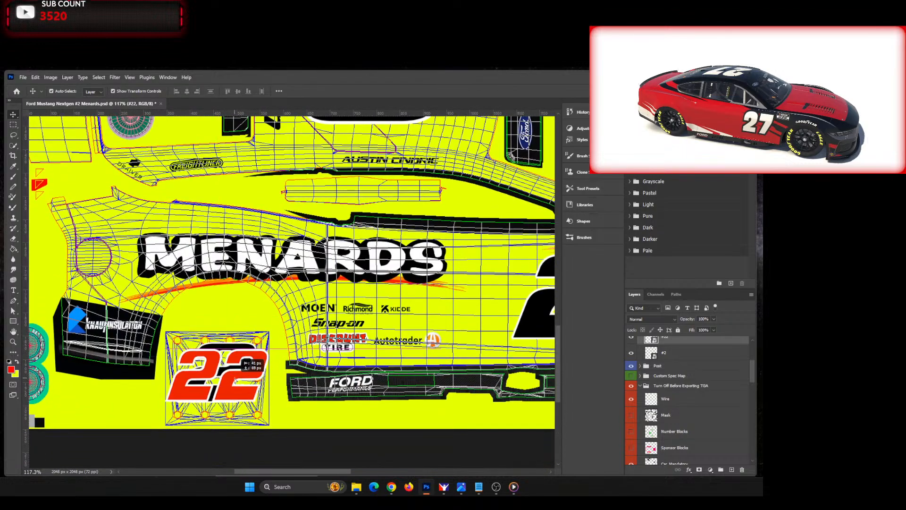
Step: Scale the small 22 to about 81%, centre it in the wireframe square, and delete the old #2 layer beneath it
key(ctrl+t)
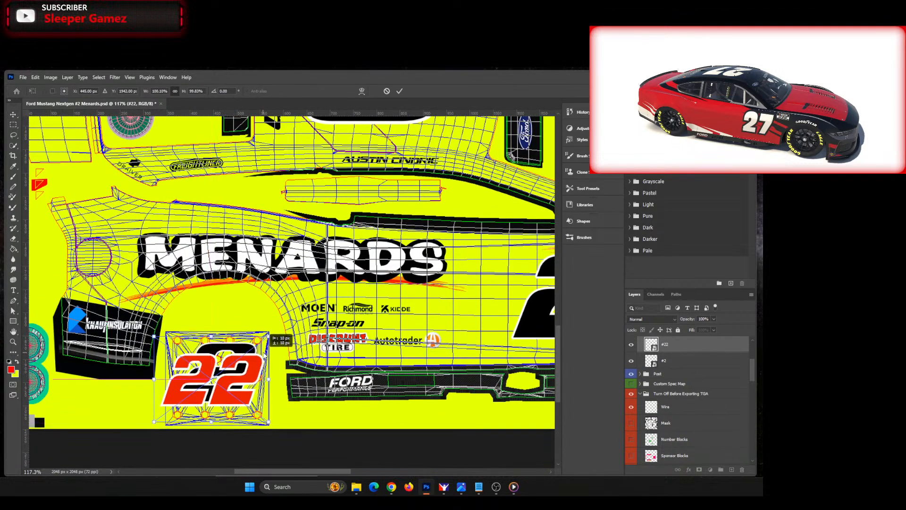
drag(268, 350, 250, 345)
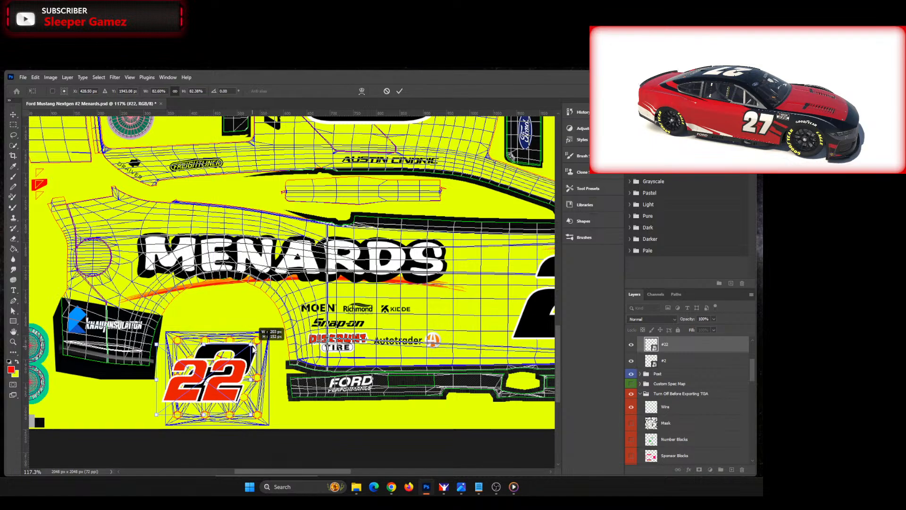
drag(214, 376, 228, 361)
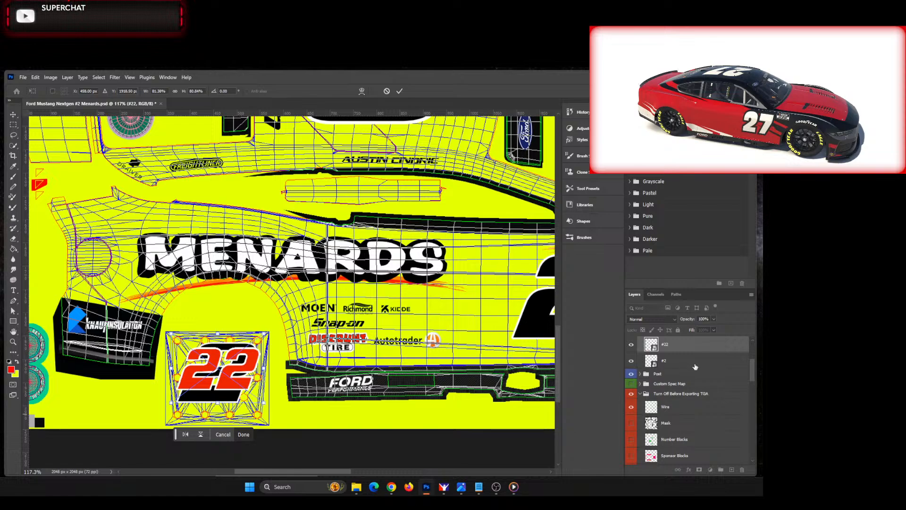
key(Return)
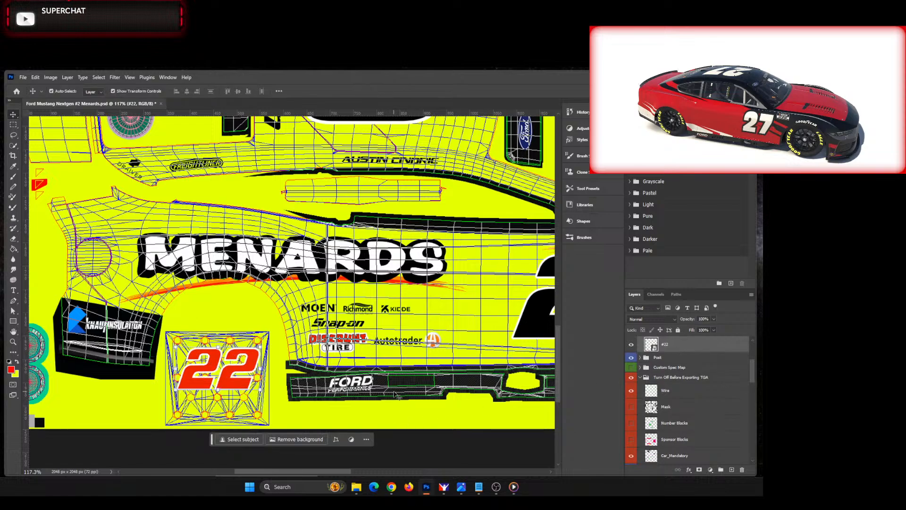
Step: Place the #22 artwork above the lower door's #2 layer and enlarge it to about 145% over the door number
scroll(704, 407, down, 5)
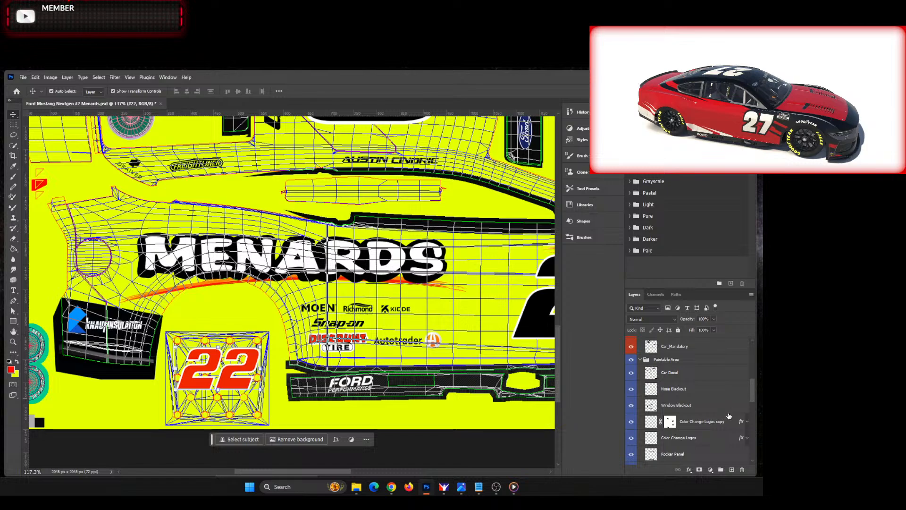
scroll(729, 416, down, 1)
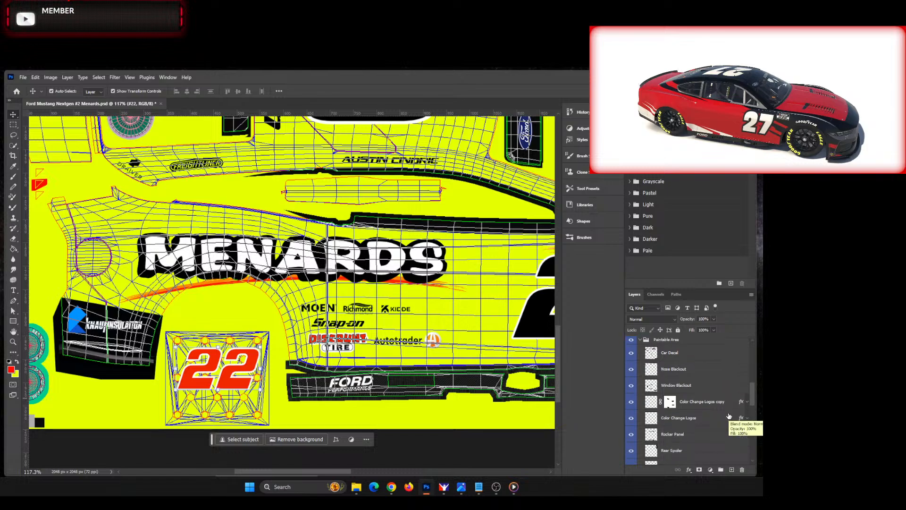
scroll(729, 416, up, 6)
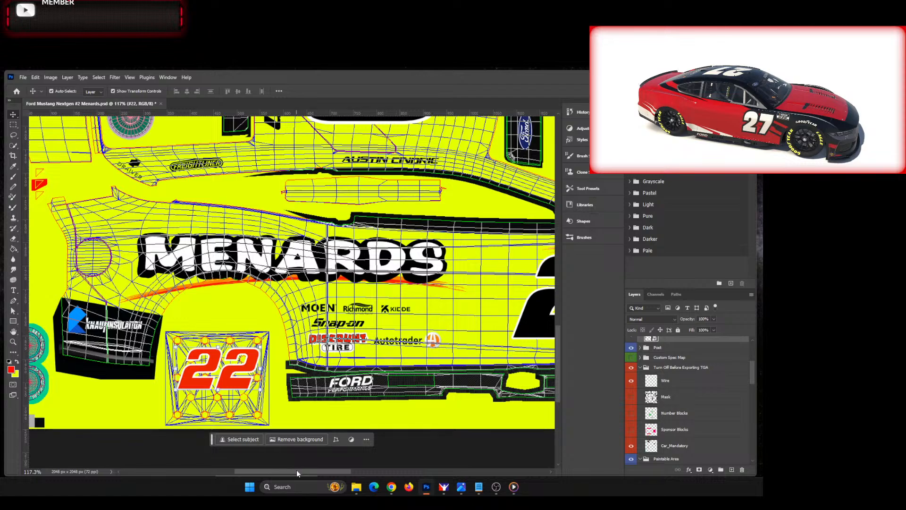
drag(297, 469, 400, 459)
scroll(671, 411, up, 5)
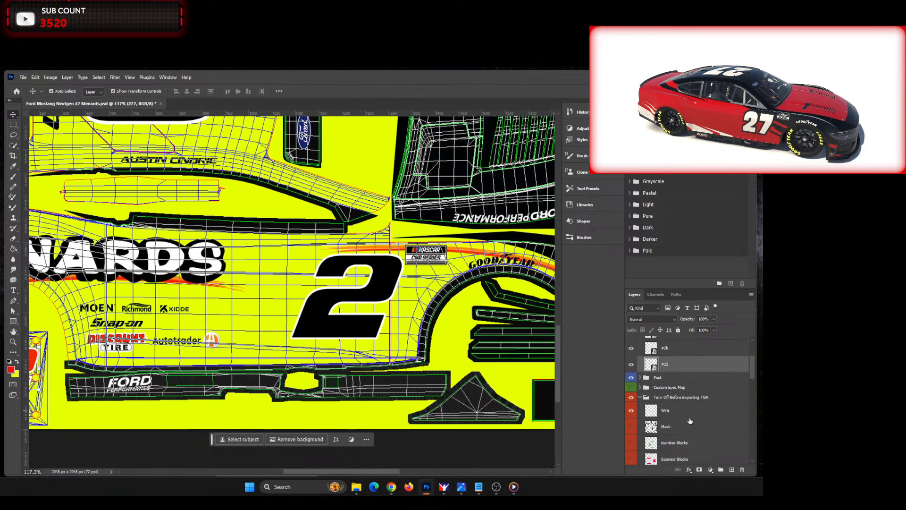
click(680, 409)
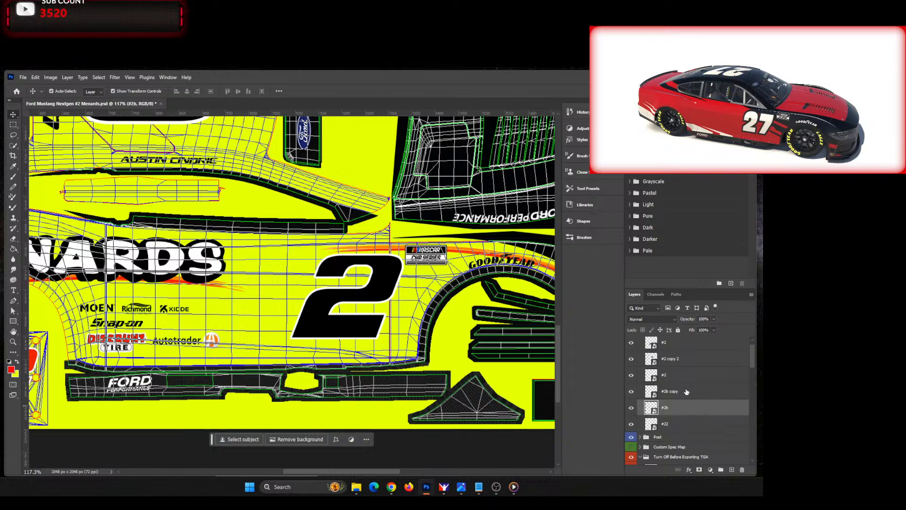
click(688, 386)
click(356, 295)
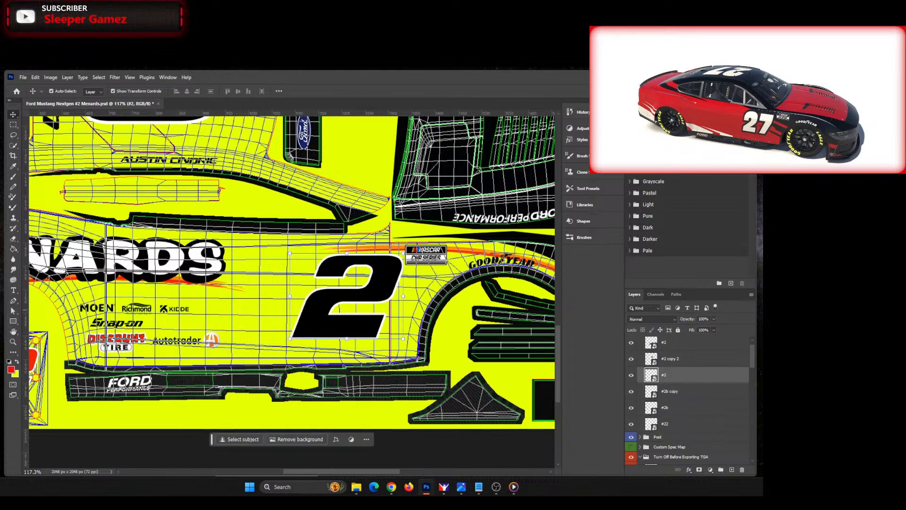
drag(277, 311, 310, 307)
drag(305, 275, 365, 286)
drag(350, 324, 355, 363)
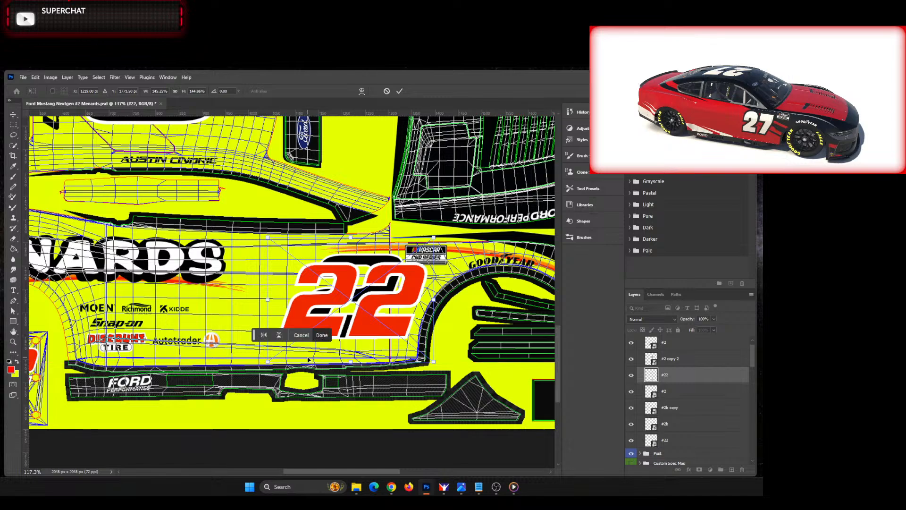
Step: Move the door 22 toward the Menards logo and slightly down, enlarging it to about 151%
key(alt+Tab)
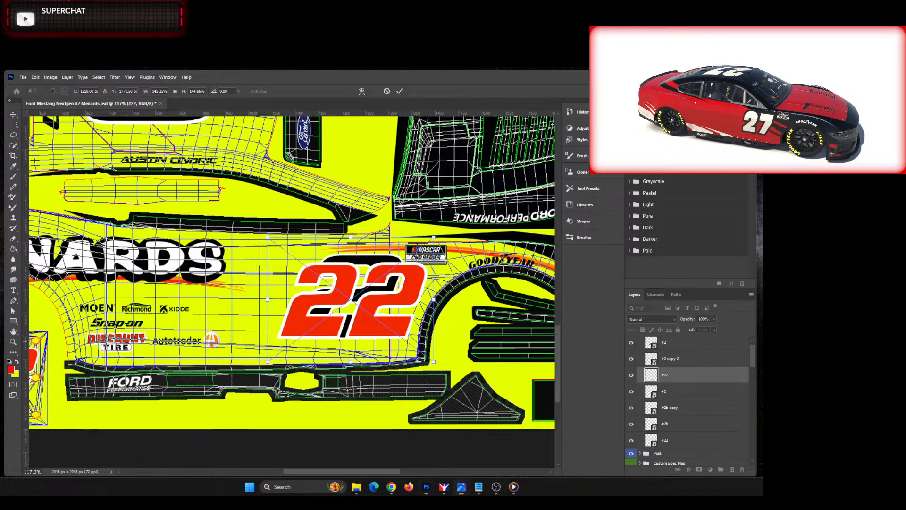
click(360, 306)
drag(400, 269, 364, 269)
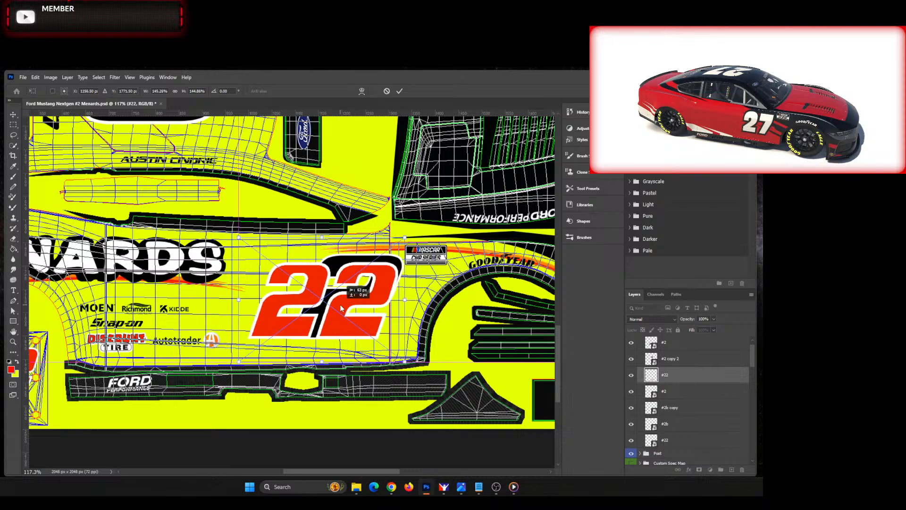
drag(322, 235, 322, 231)
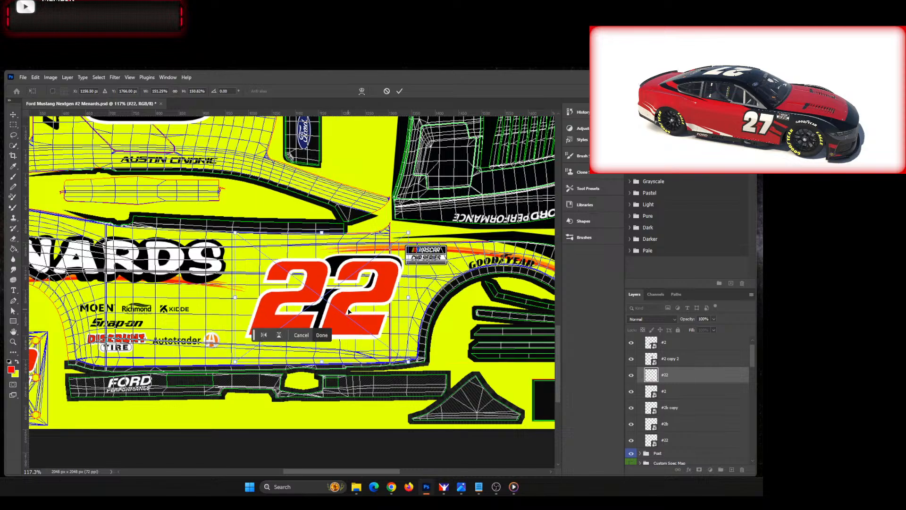
drag(352, 305, 351, 305)
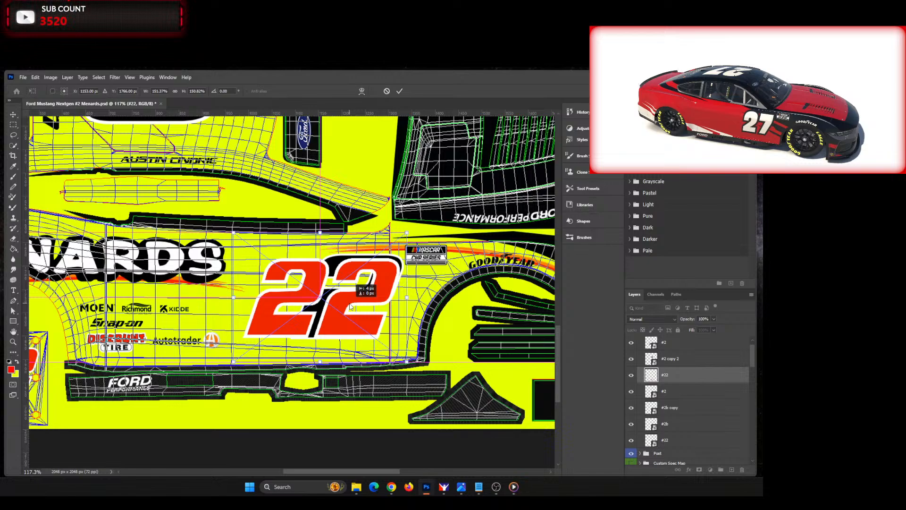
drag(350, 305, 349, 314)
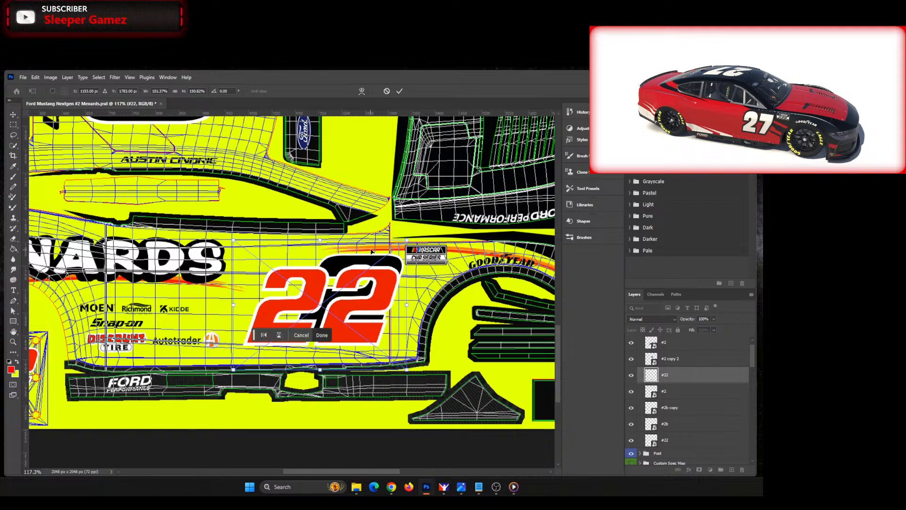
Step: Enlarge the door 22 to about 164% and delete the old #2 layer beneath it
key(alt+Tab)
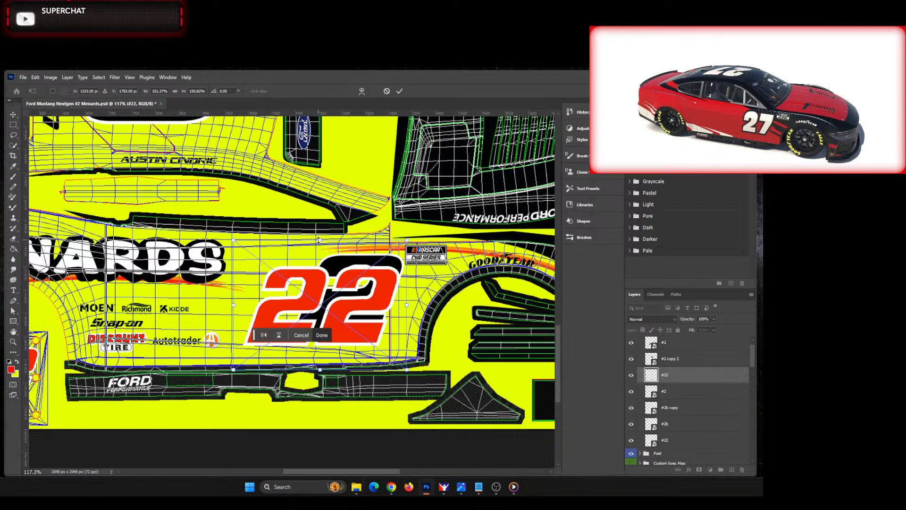
drag(320, 243, 321, 228)
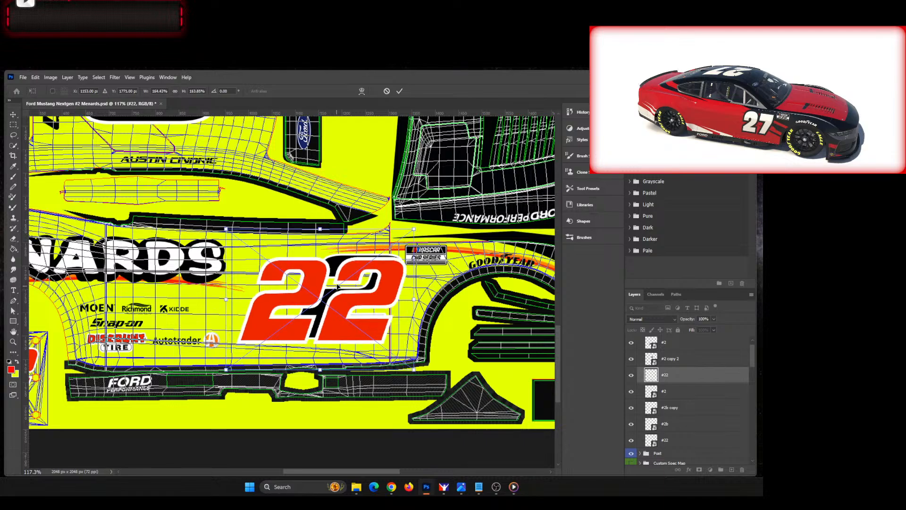
click(690, 391)
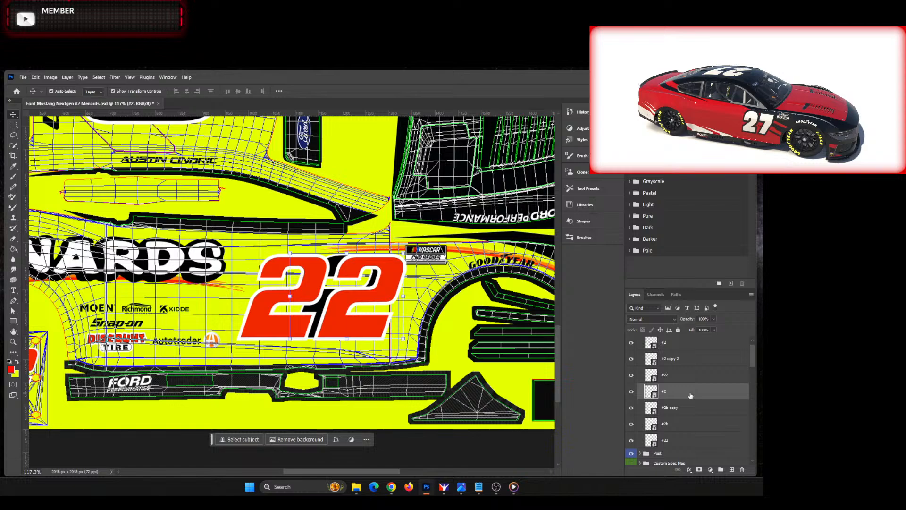
key(Delete)
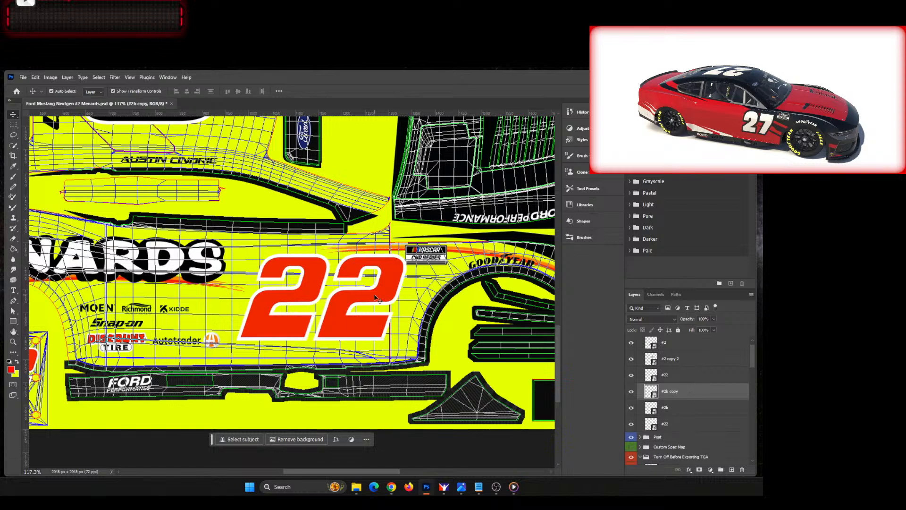
Step: Duplicate the door #22 layer within the same document as #22 copy
click(708, 375)
right_click(694, 377)
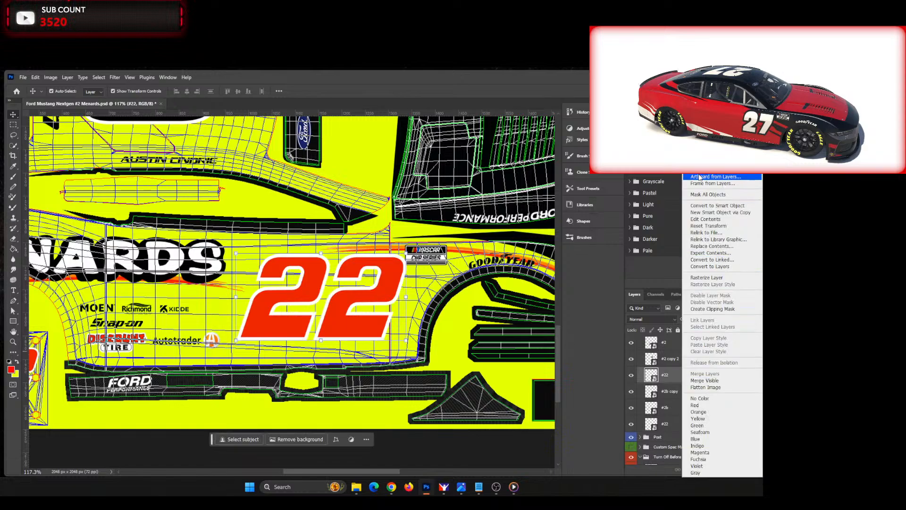
click(703, 128)
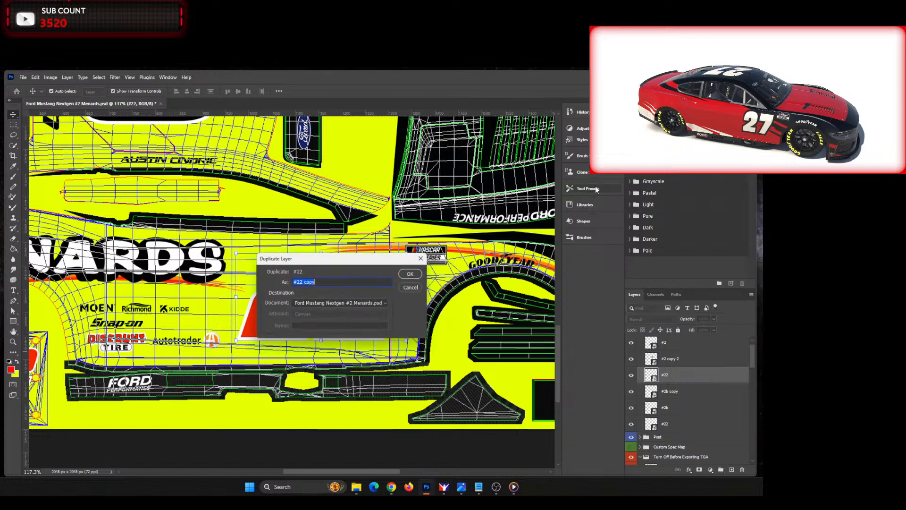
click(409, 273)
Step: Move #22 copy straight up the template onto the 2 on the opposite, inverted door
drag(558, 374, 555, 277)
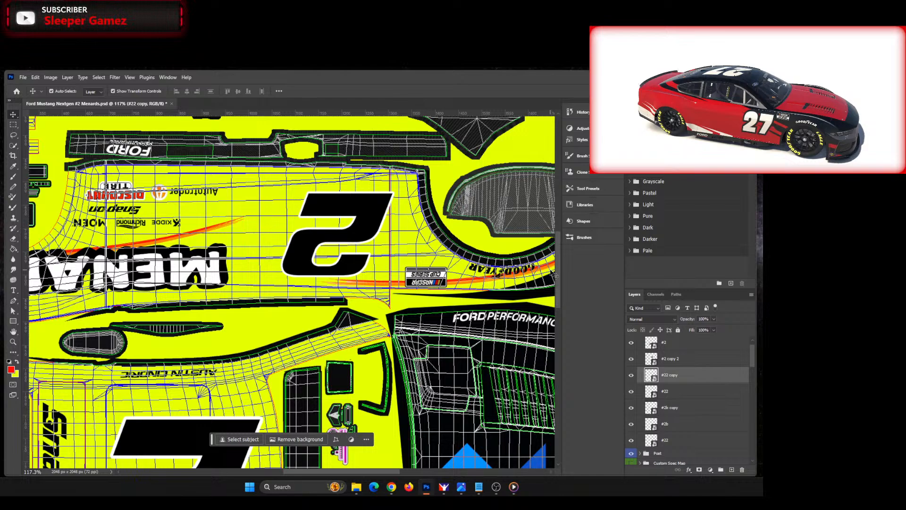
key(shift+Up)
key(shift+Up)
key(shift+Up)
key(shift+Up)
key(shift+Up)
key(shift+Up)
key(shift+Up)
key(shift+Up)
key(shift+Up)
key(shift+Up)
key(shift+Up)
key(shift+Up)
key(shift+Up)
key(shift+Up)
key(shift+Up)
key(shift+Up)
key(shift+Up)
key(shift+Up)
key(shift+Up)
key(shift+Up)
key(shift+Up)
key(shift+Up)
key(shift+Up)
key(shift+Up)
key(shift+Up)
key(shift+Up)
key(shift+Up)
key(shift+Up)
key(shift+Up)
key(shift+Up)
key(shift+Up)
key(shift+Up)
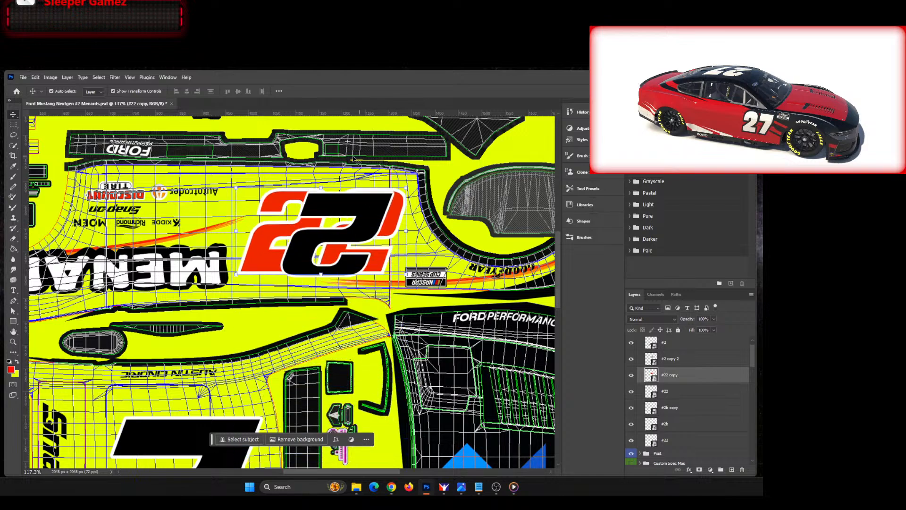
Step: Rotate the copied 22 by 180° to match the inverted door side
key(ctrl+t)
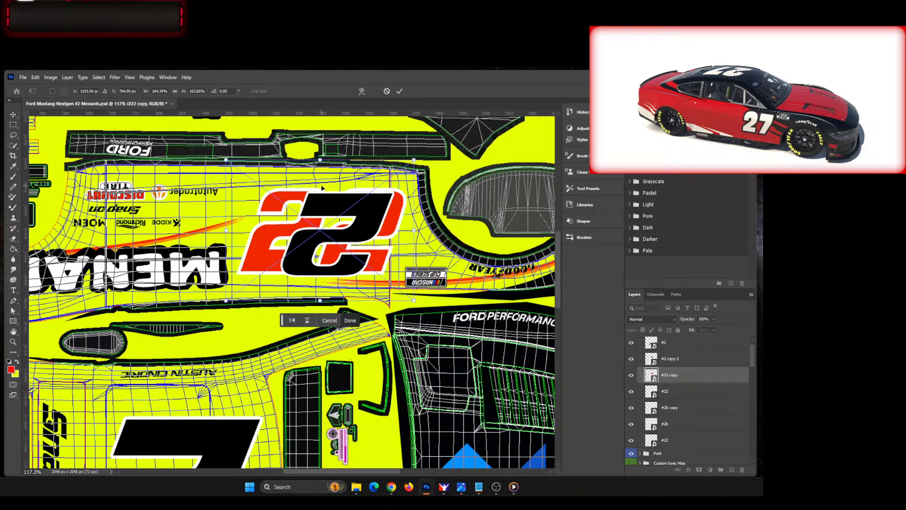
right_click(320, 156)
click(394, 226)
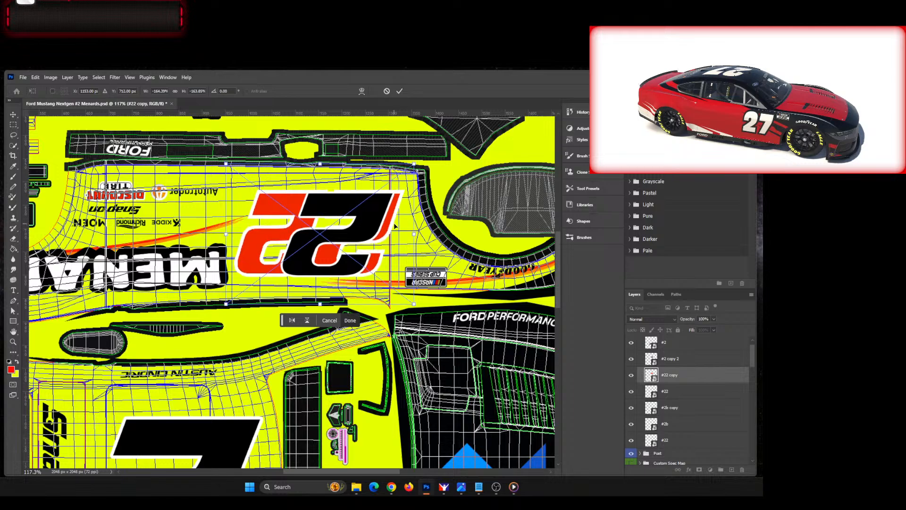
Step: Nudge the inverted 22 about 20 px right over the door number and delete the old #2 copy 2 layer
key(shift+Down)
key(shift+Right)
key(shift+Right)
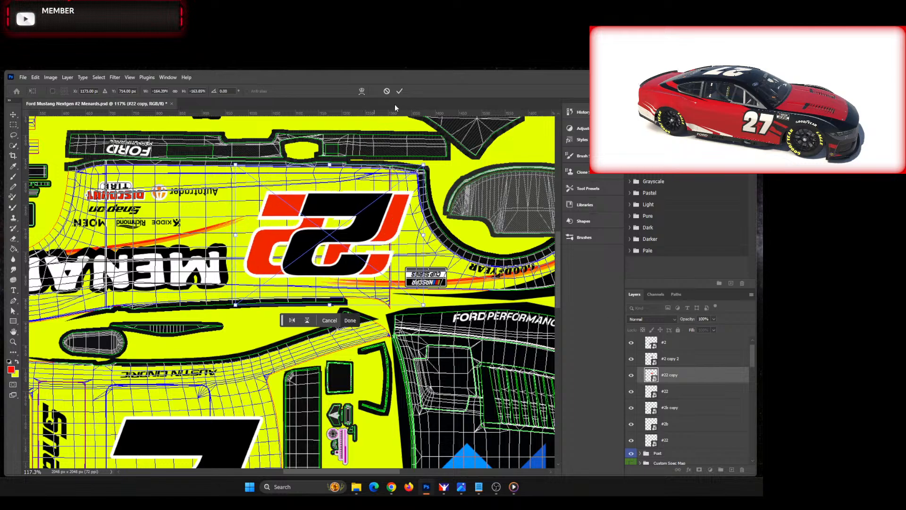
click(400, 91)
key(Delete)
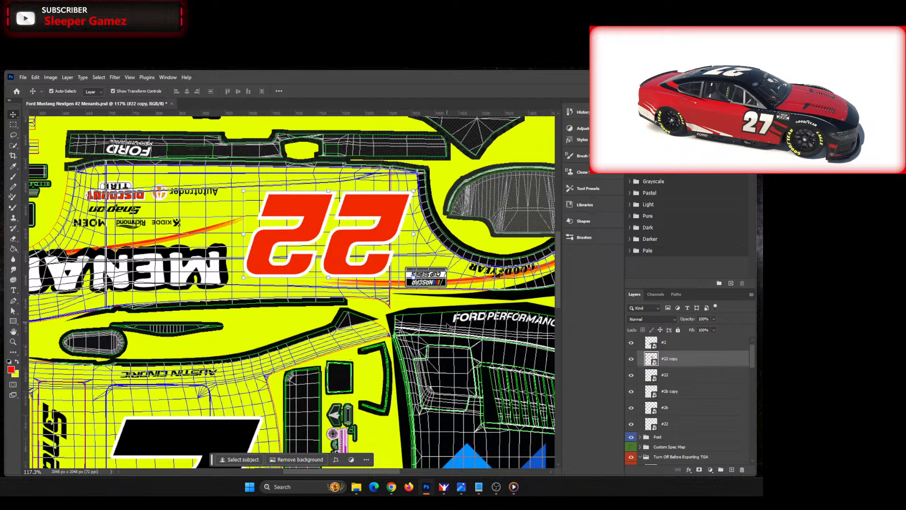
Step: Paste a new red 22 above the roof's #2 layer and move it over the black 2
scroll(436, 330, down, 3)
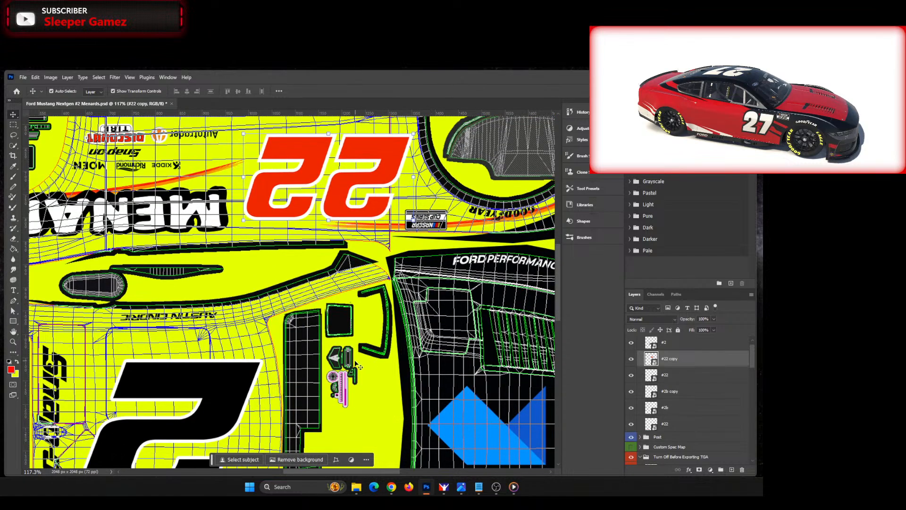
scroll(358, 366, down, 3)
scroll(257, 305, down, 5)
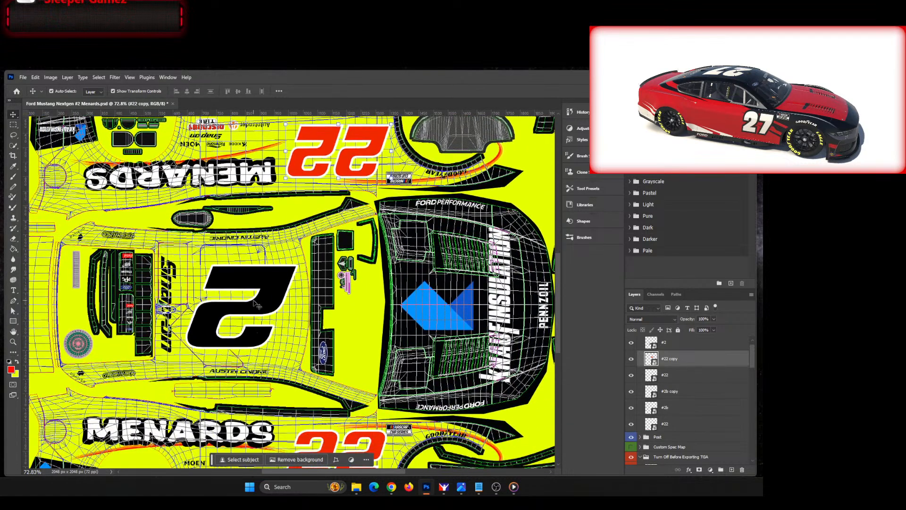
click(255, 303)
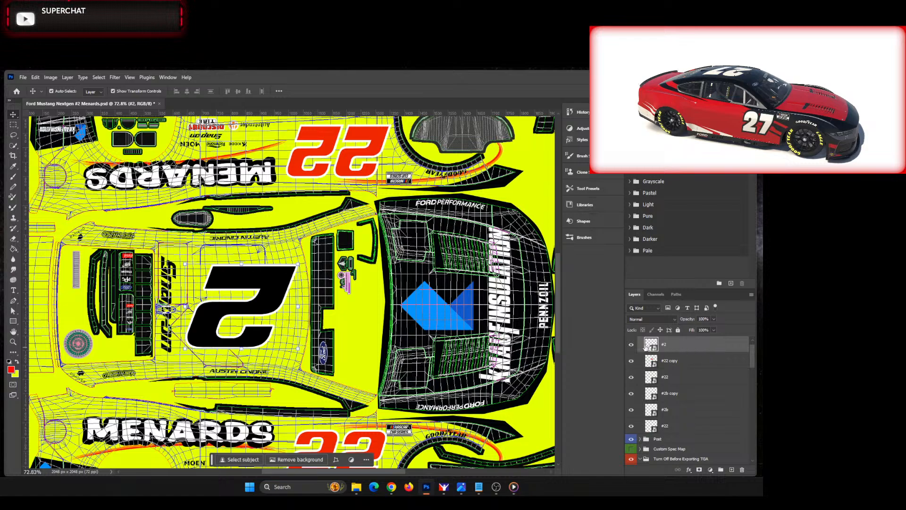
key(ctrl+v)
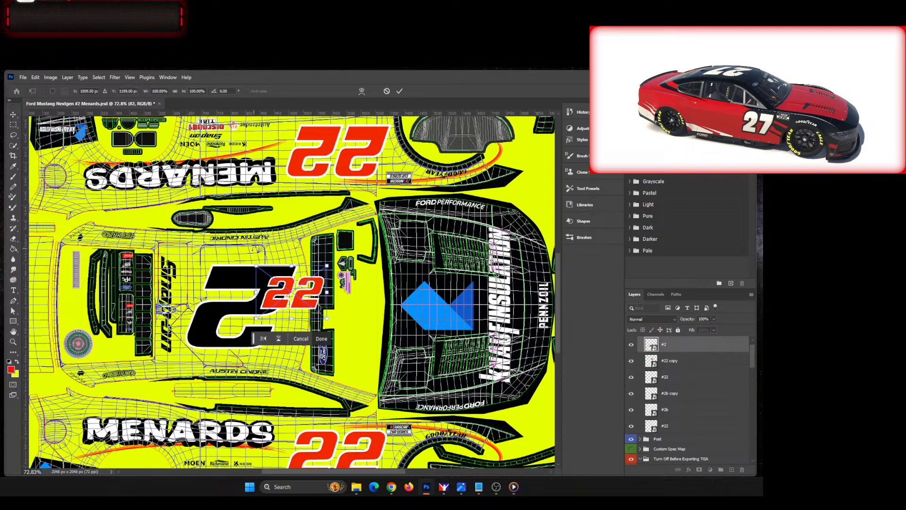
key(ctrl+t)
drag(291, 268, 221, 255)
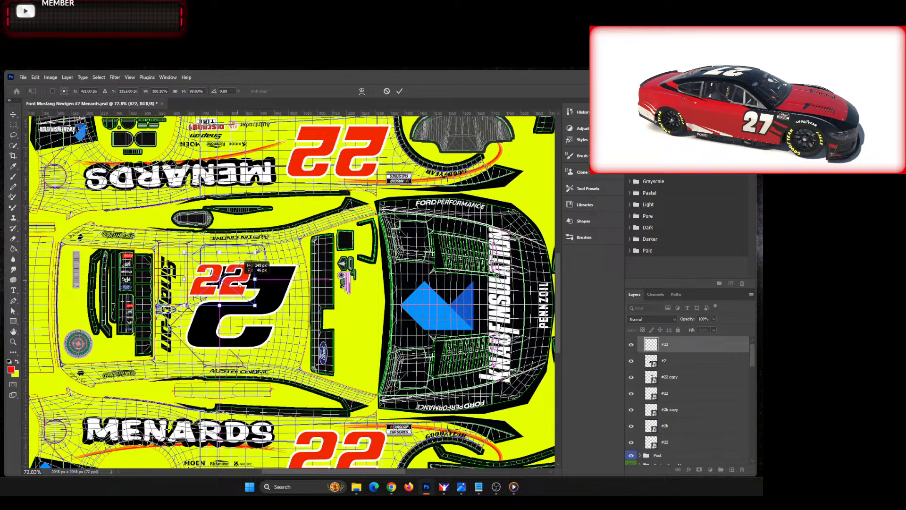
Step: Rotate the pasted roof 22 by 180° and enlarge it to about 207%
right_click(220, 255)
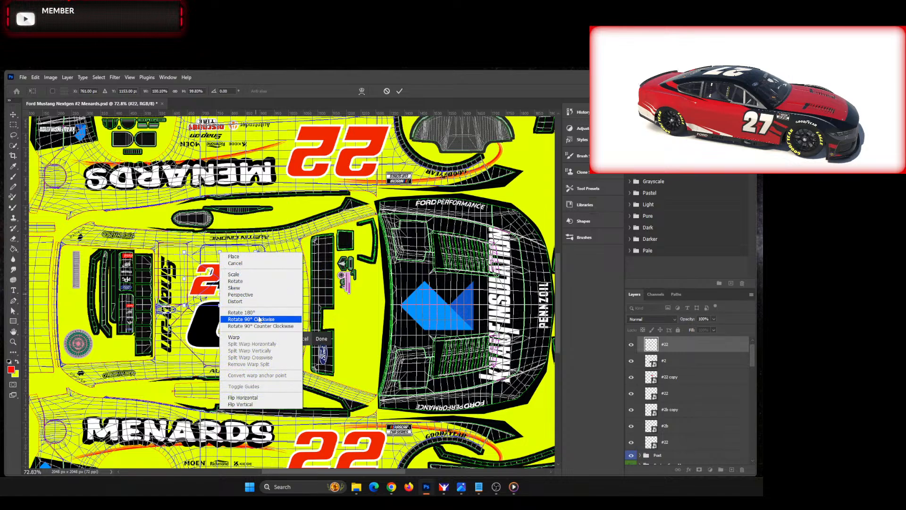
click(239, 312)
drag(239, 307, 239, 362)
drag(235, 329, 255, 325)
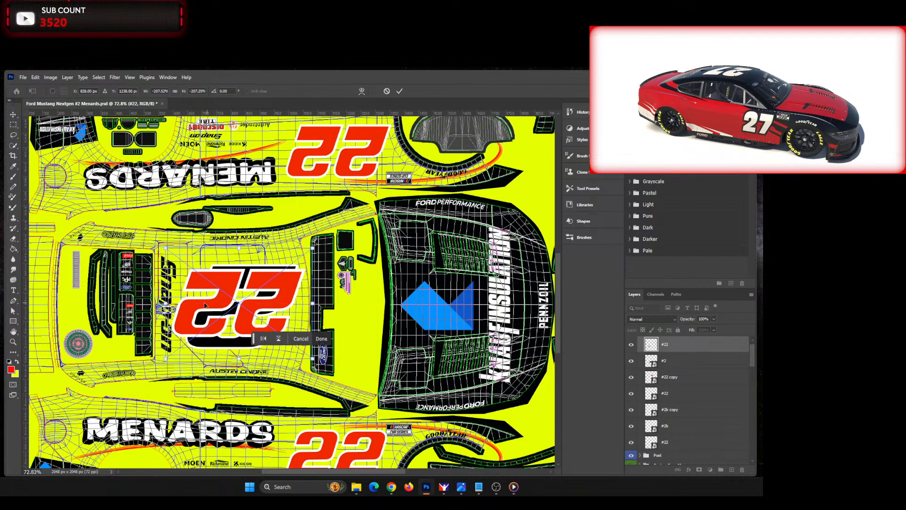
Step: Stretch the roof 22 over the black 2 to about 190% width and 273% height
drag(165, 304, 200, 303)
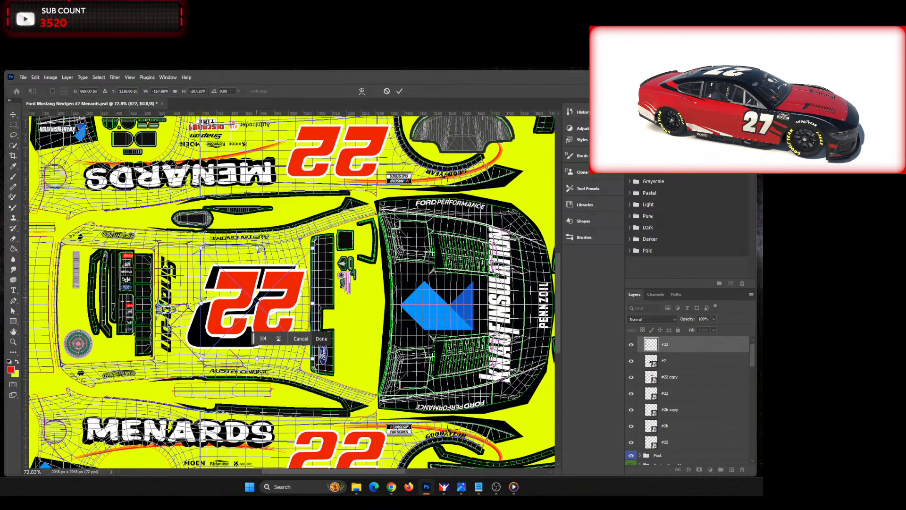
mouse_move(257, 302)
mouse_down()
mouse_move(242, 308)
mouse_move(246, 295)
mouse_up()
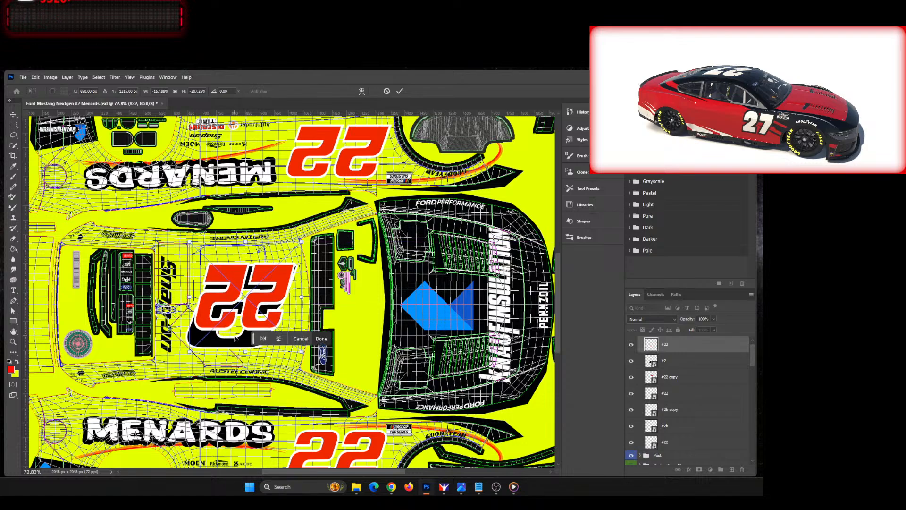
drag(244, 352, 244, 376)
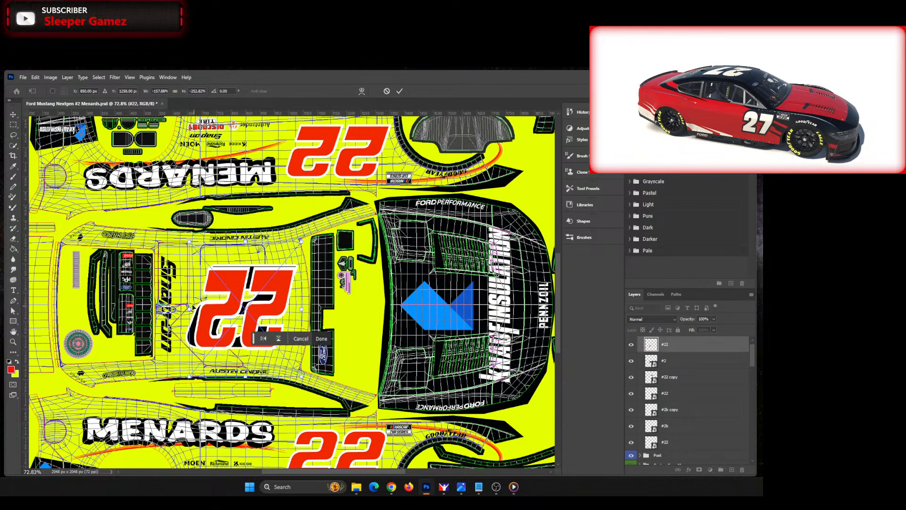
drag(189, 309, 166, 309)
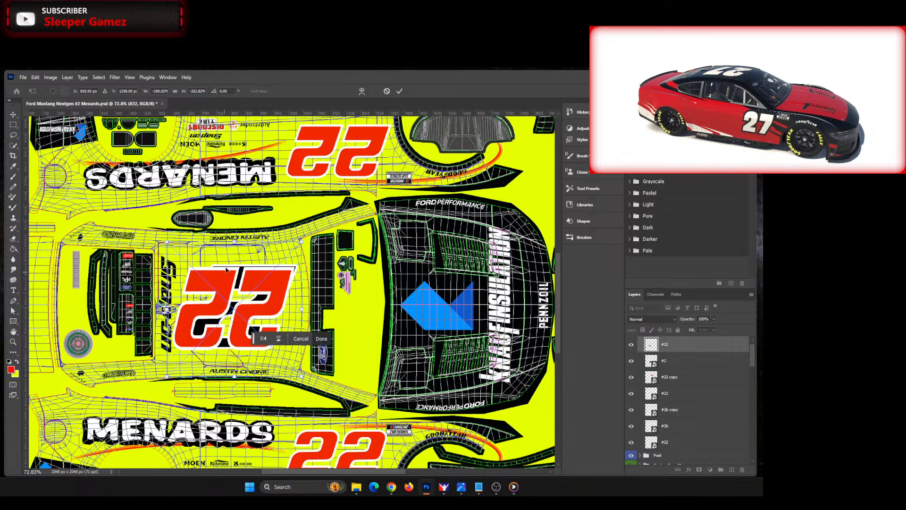
drag(235, 242, 234, 231)
Step: Switch to the image0.jpg reference and examine the roof number's size and placement, moving its window aside
key(alt+Tab)
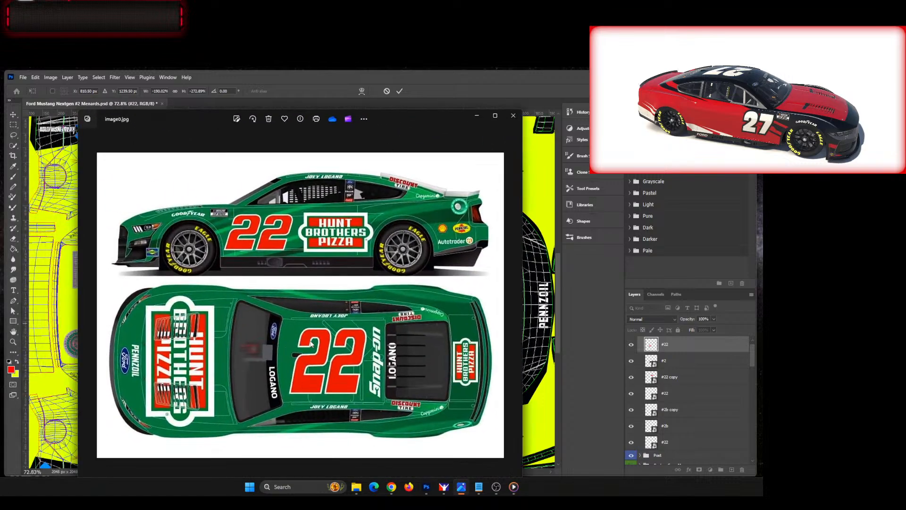
drag(408, 119, 385, 125)
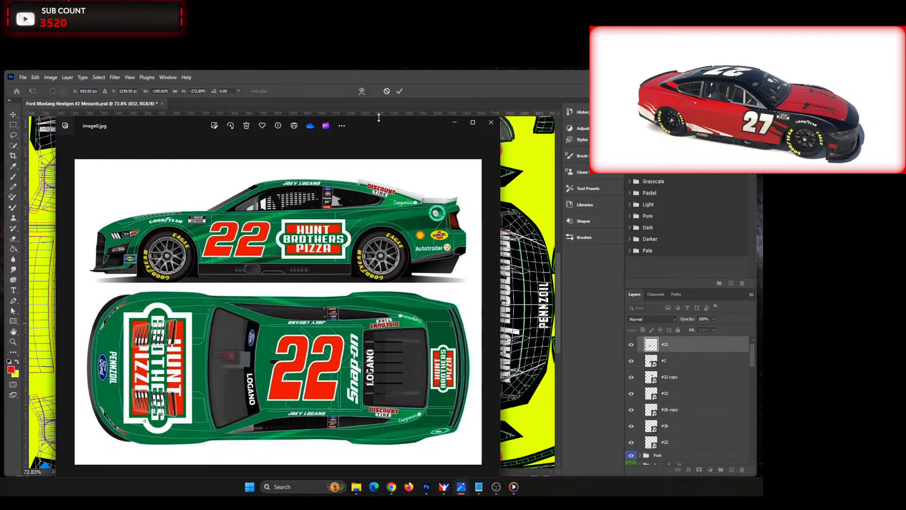
drag(379, 117, 382, 92)
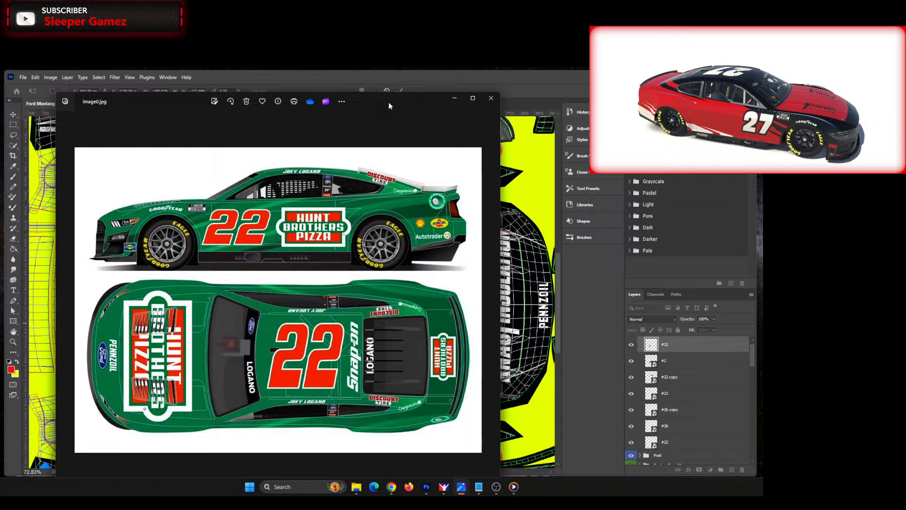
drag(389, 102, 1, 156)
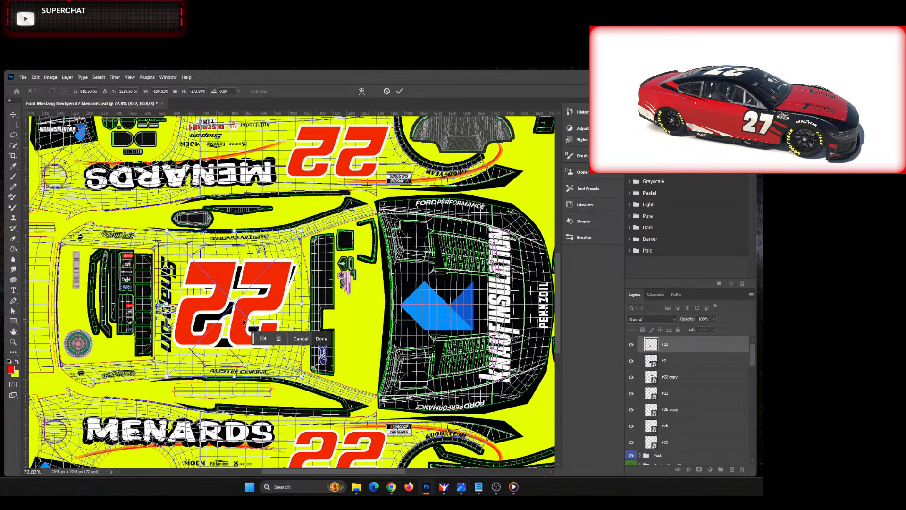
Step: Make the roof 22 slightly taller, position it at about X 828.5 px and Y 1240.5 px, and apply the transform
drag(236, 325, 250, 326)
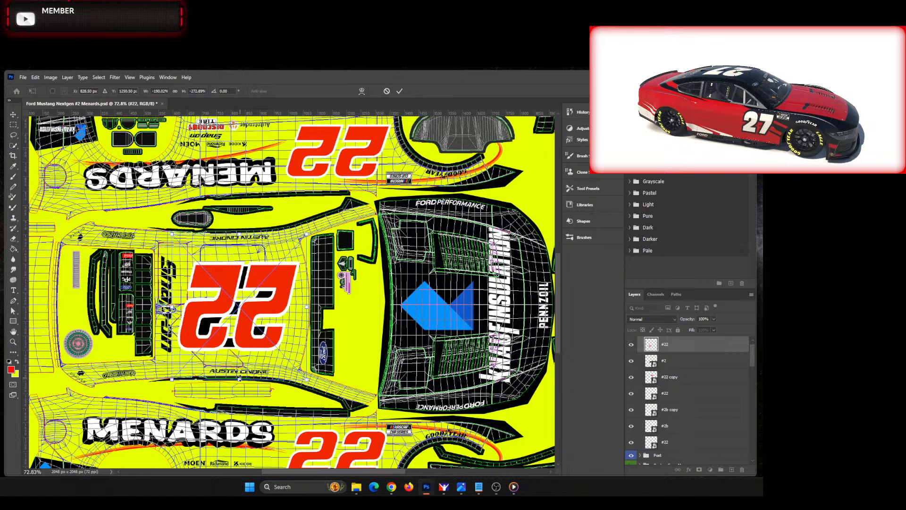
drag(248, 299, 251, 291)
key(Down)
key(Down)
key(Down)
key(Down)
key(Down)
key(Down)
key(Down)
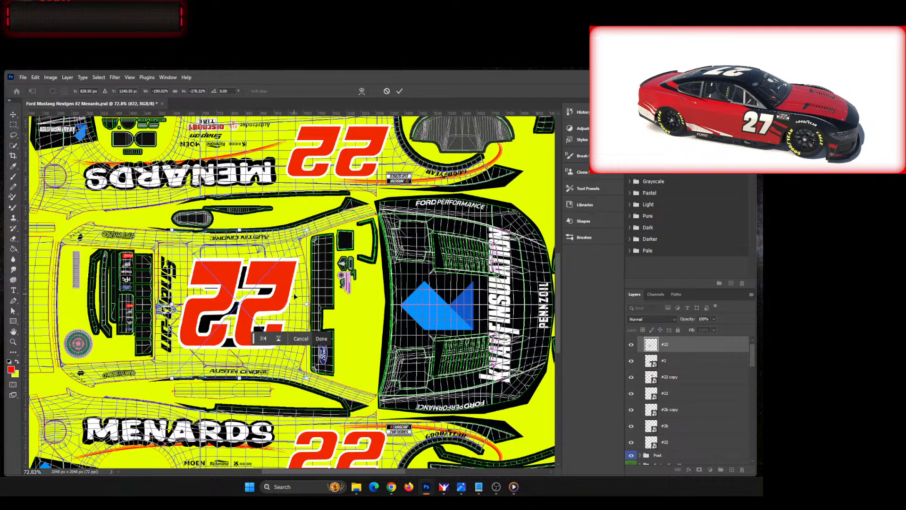
key(Up)
key(Up)
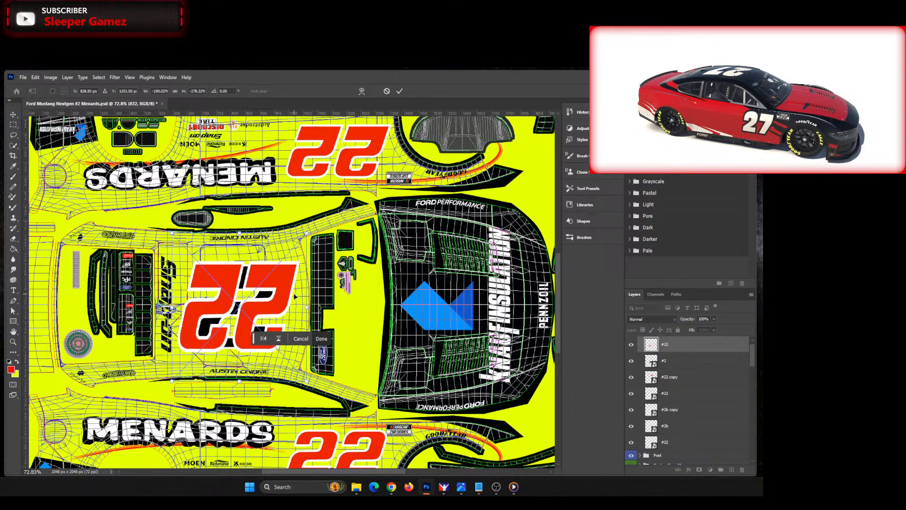
key(Up)
key(Up)
key(Up)
key(Up)
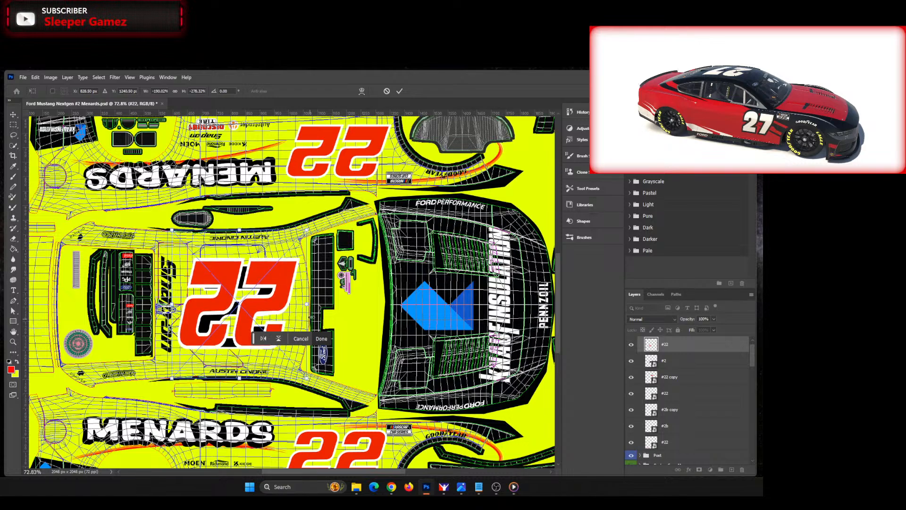
click(327, 339)
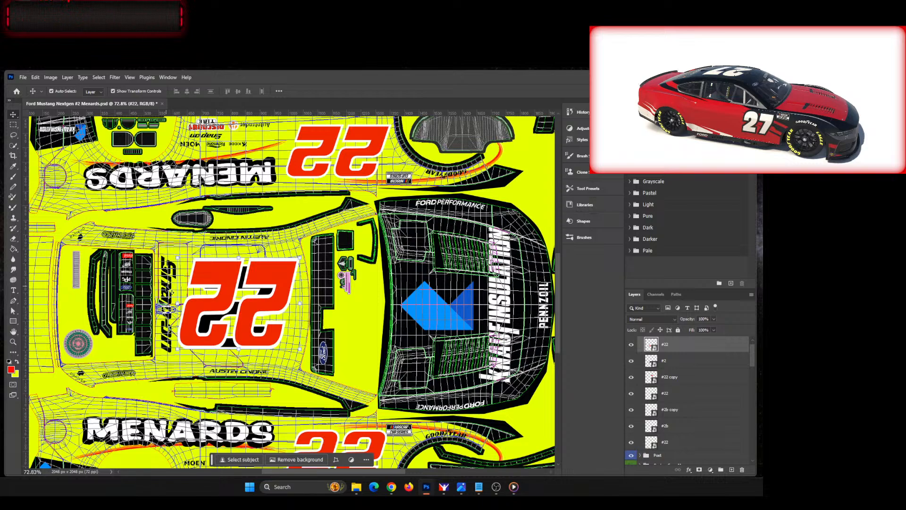
Step: Turn off the Color Overlay effect on the Snap-on logo beside the roof number
click(168, 316)
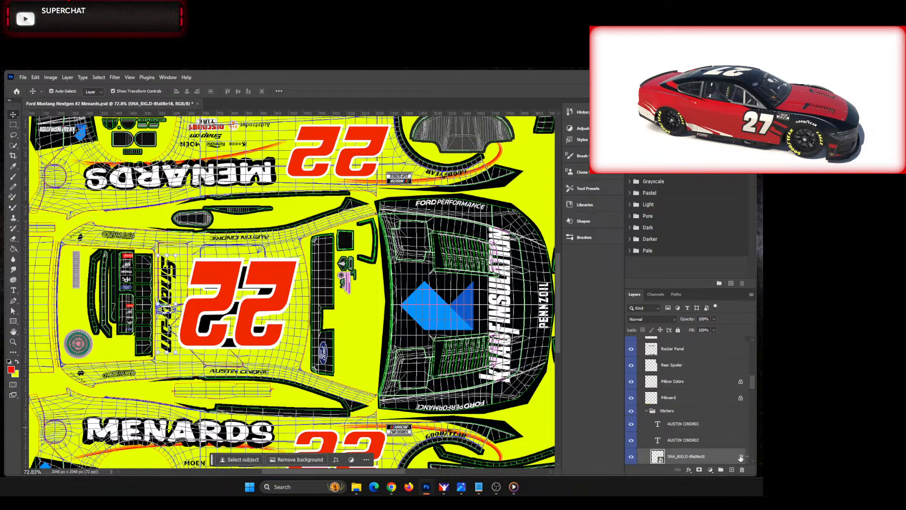
double_click(741, 458)
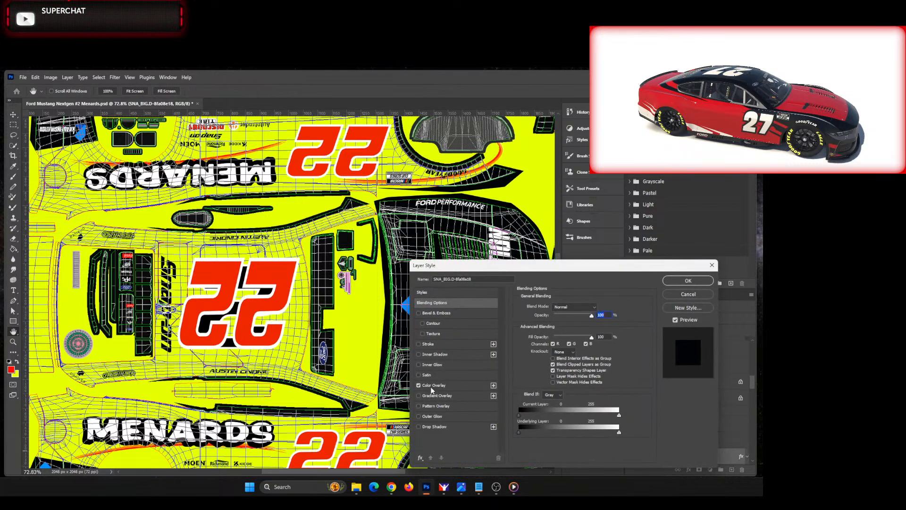
click(420, 386)
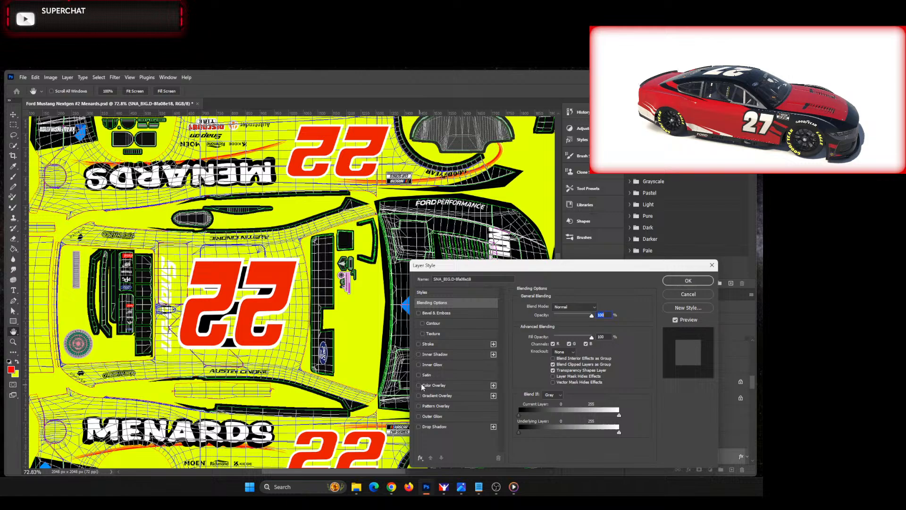
click(681, 282)
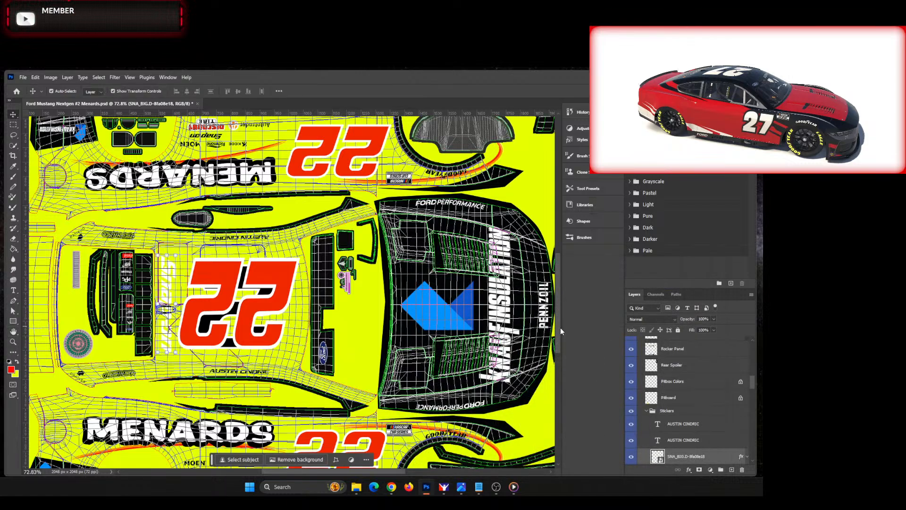
Step: Place another red 22 over the white 2 on the rear bumper, scaled to about 32%
drag(560, 328, 556, 263)
scroll(504, 286, up, 10)
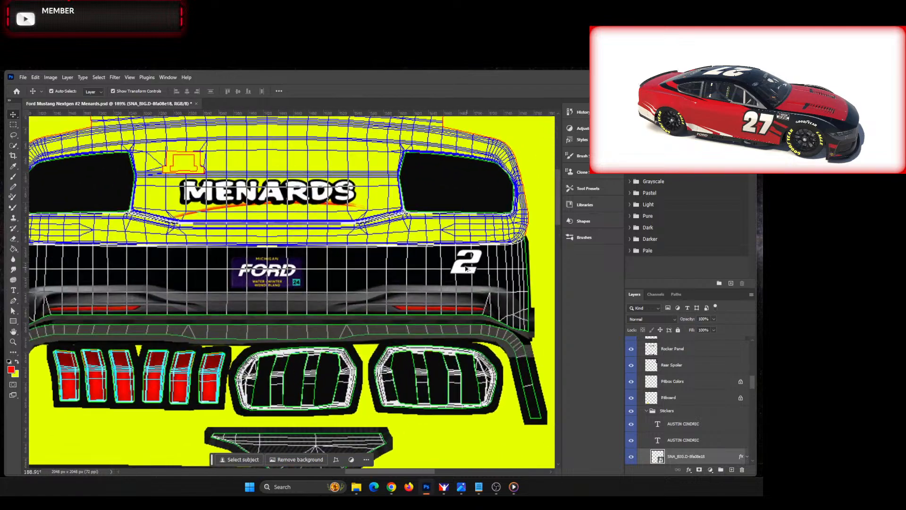
click(476, 261)
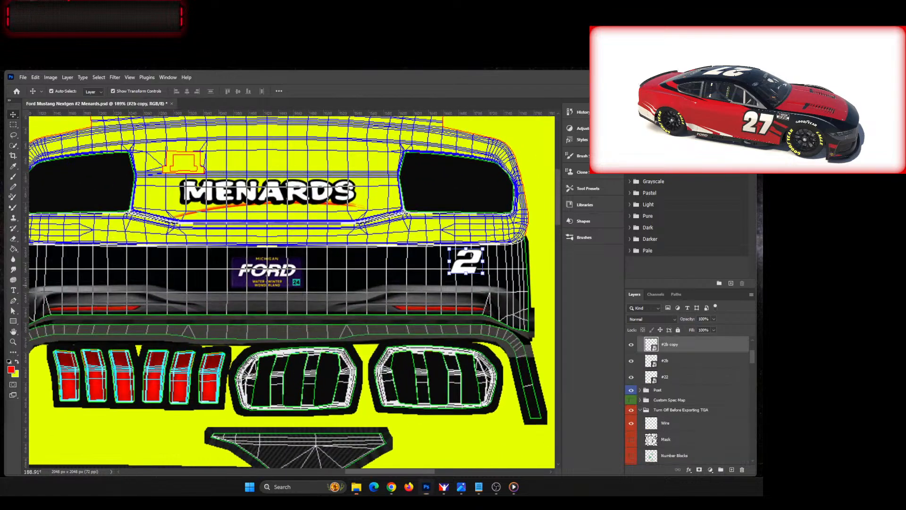
drag(0, 241, 350, 249)
drag(291, 222, 467, 238)
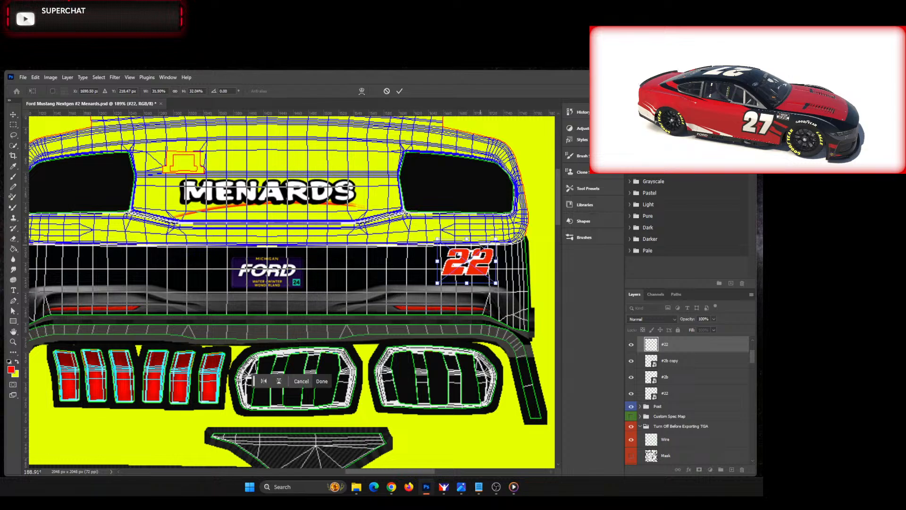
drag(496, 265, 496, 265)
Step: Delete the #2b copy layer holding the rear bumper's old white 2
click(684, 377)
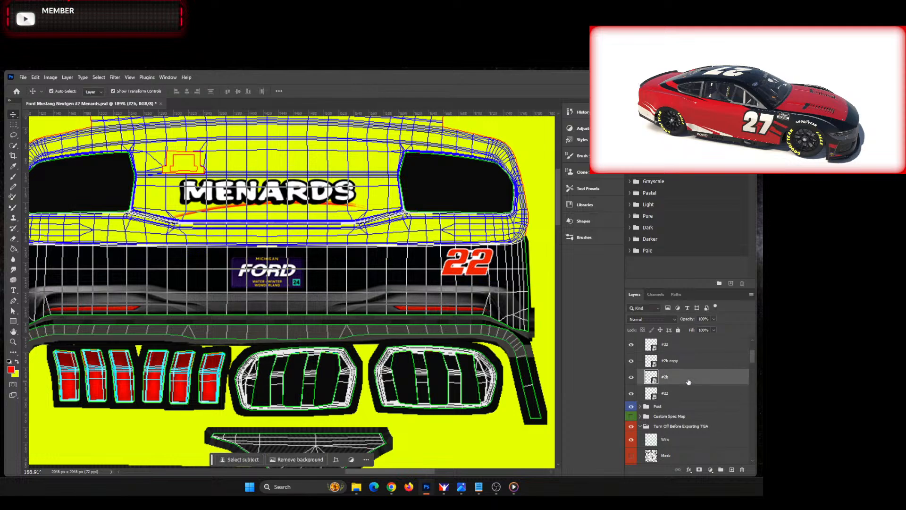
scroll(688, 381, up, 3)
click(687, 349)
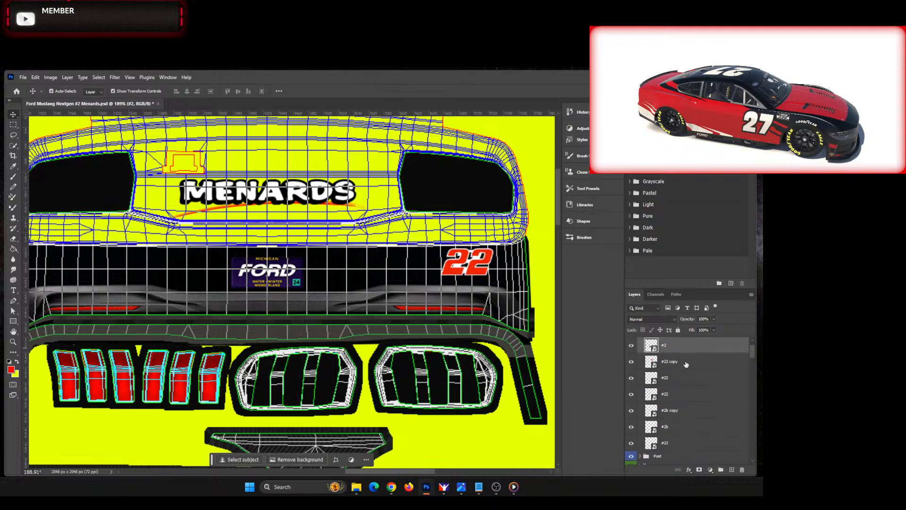
scroll(687, 364, up, 2)
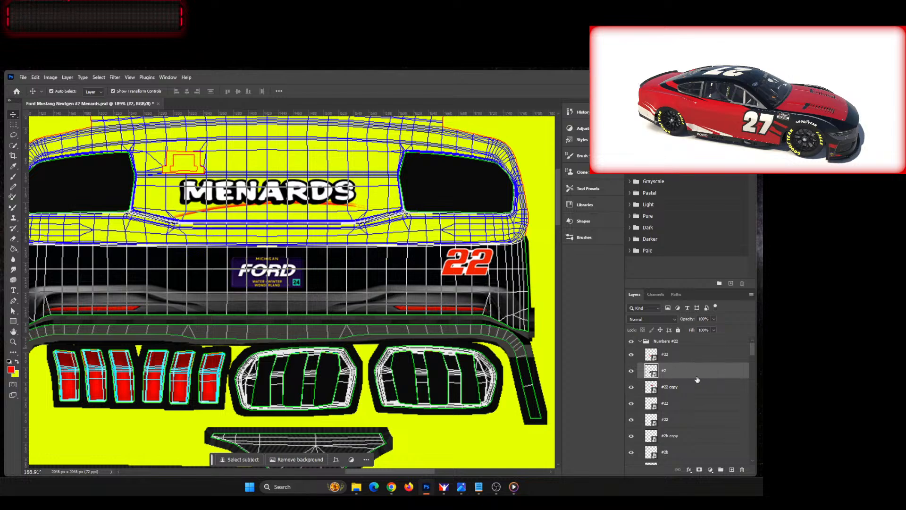
click(682, 435)
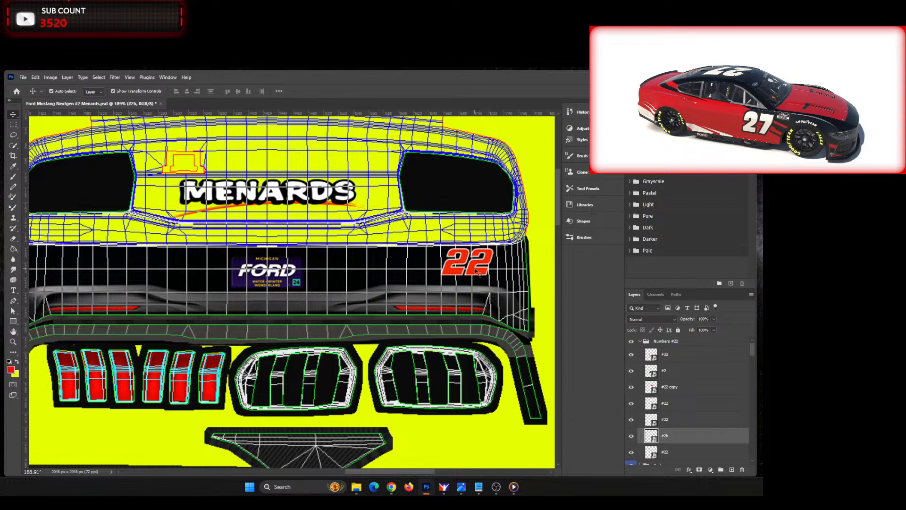
Step: Reduce the rear bumper 22 to about 29% and shift it slightly upward
click(477, 275)
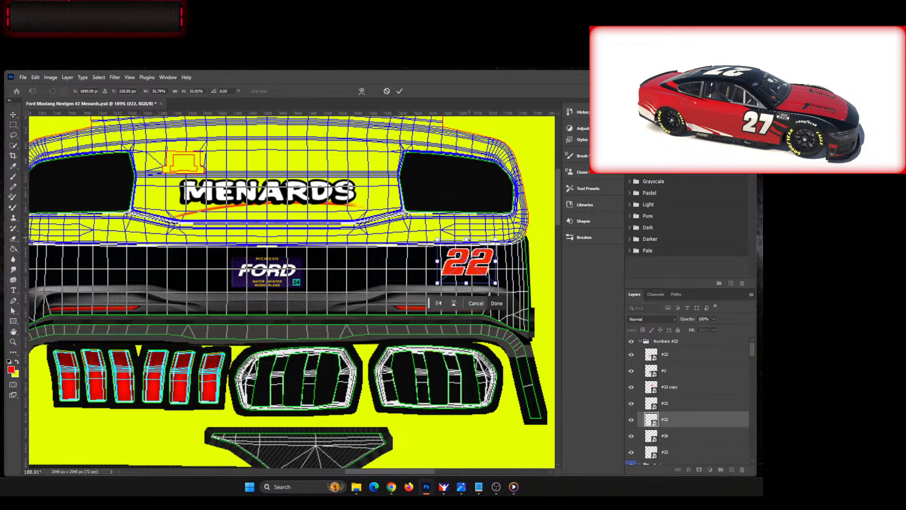
drag(466, 248, 466, 245)
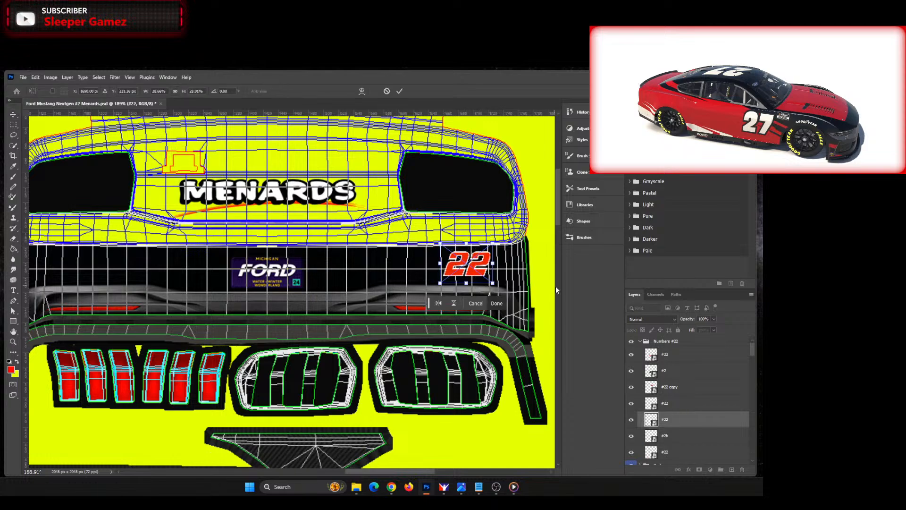
key(Return)
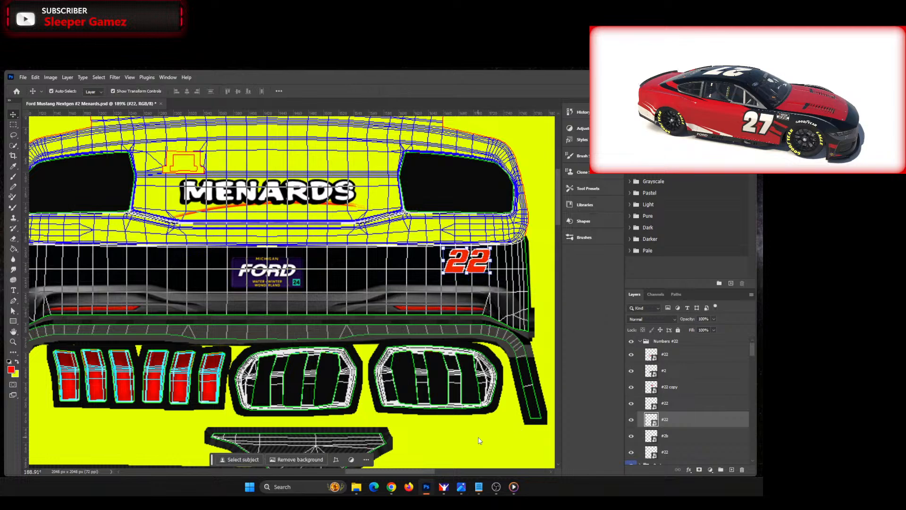
Step: Place another red 22 over the white 2 on the front bumper, scaled to about 19%
drag(428, 473, 283, 458)
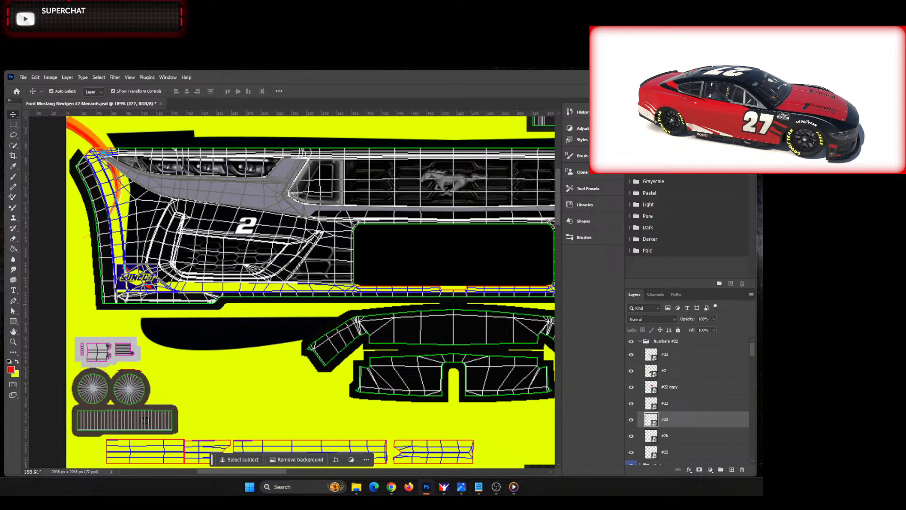
drag(763, 259, 303, 257)
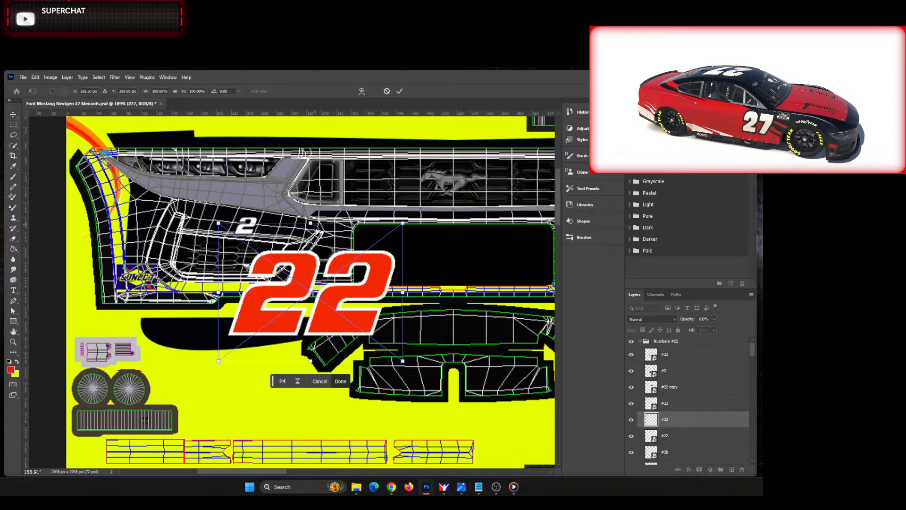
drag(310, 223, 249, 227)
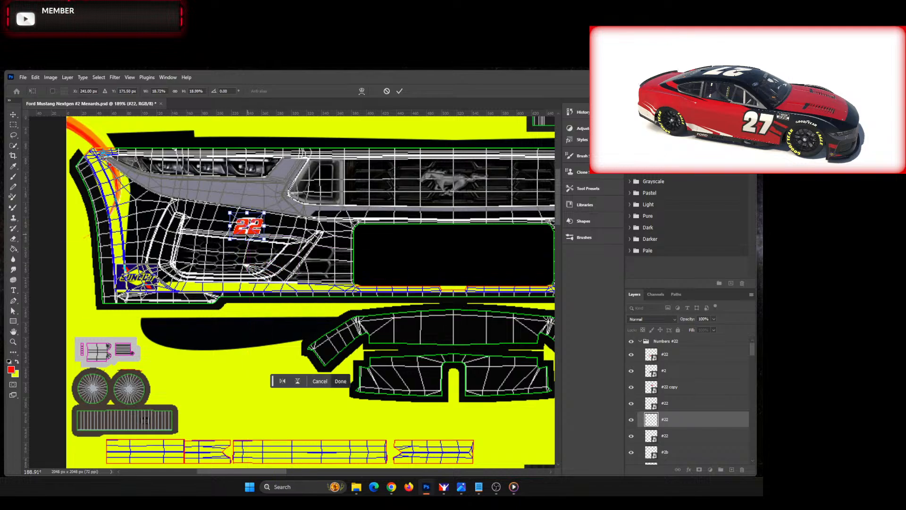
Step: Enlarge the front bumper 22 to about 21% and nudge it upward to sit between the headlight and the lower grille
scroll(247, 237, up, 5)
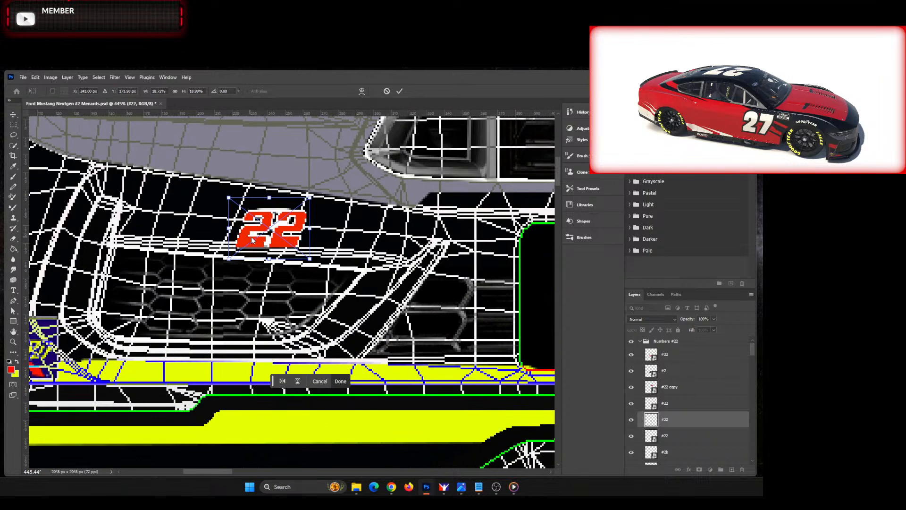
drag(273, 215, 267, 182)
key(Down)
key(Down)
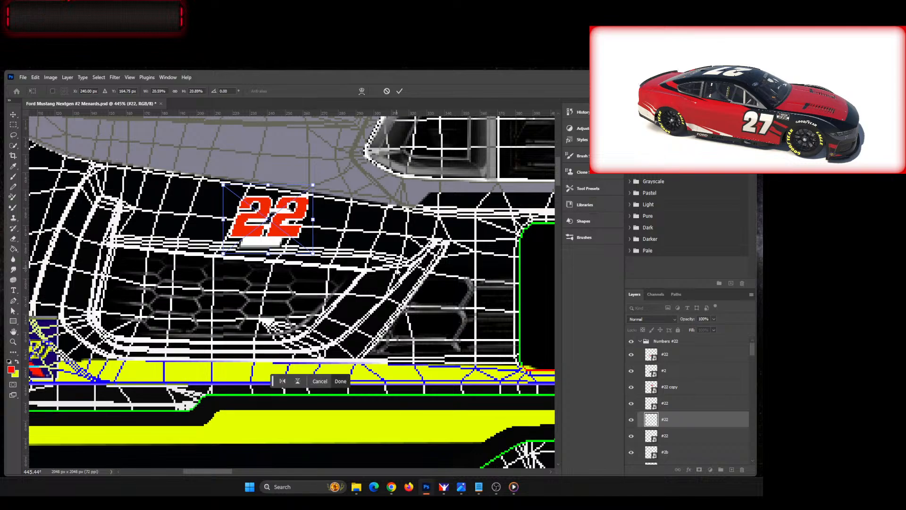
key(Left)
key(Left)
key(Left)
key(Up)
key(Up)
key(Down)
key(Right)
key(Right)
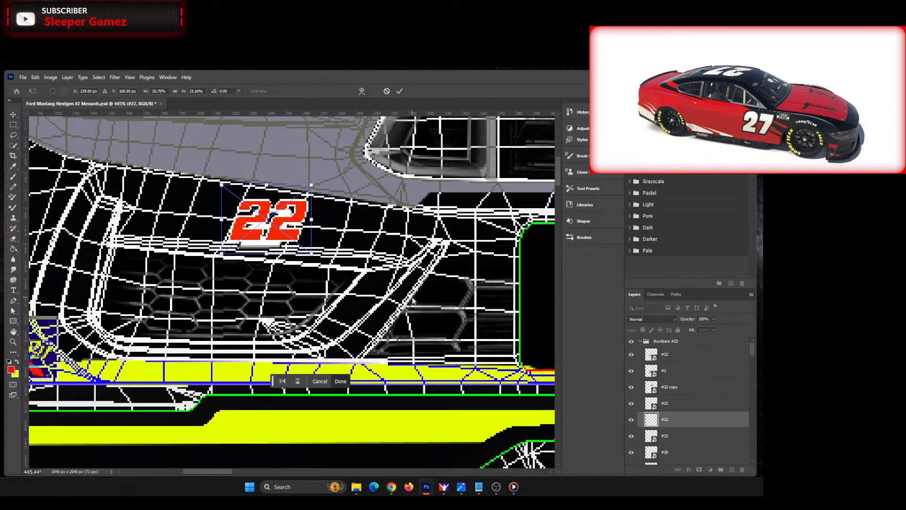
key(Up)
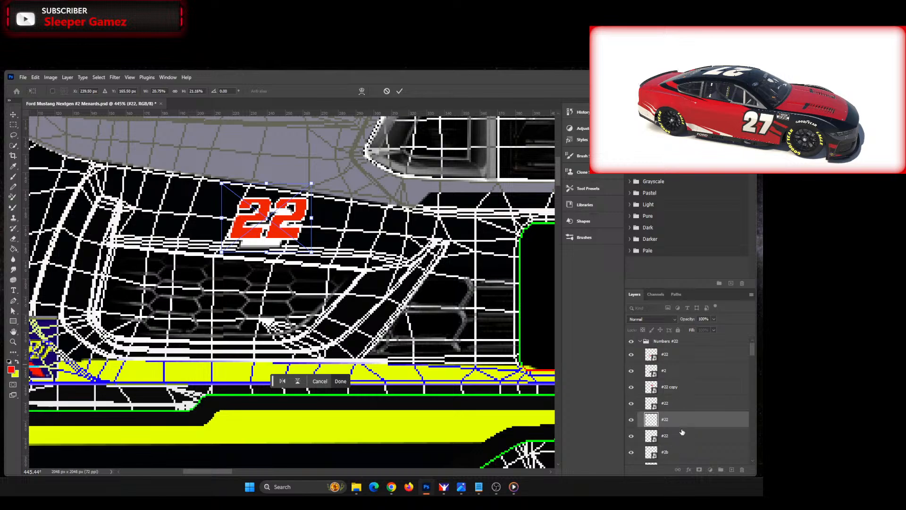
Step: Delete the #2 layer holding the old number behind the roof's red 22
click(680, 376)
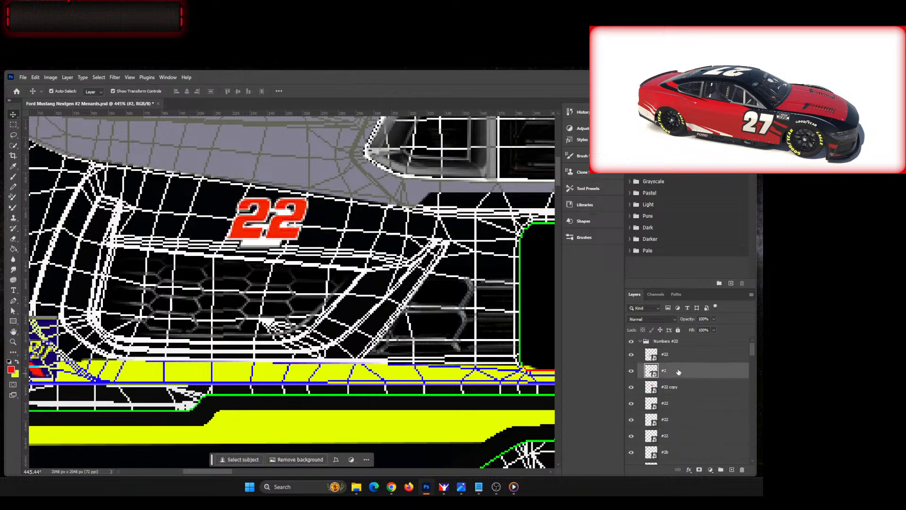
scroll(705, 396, down, 3)
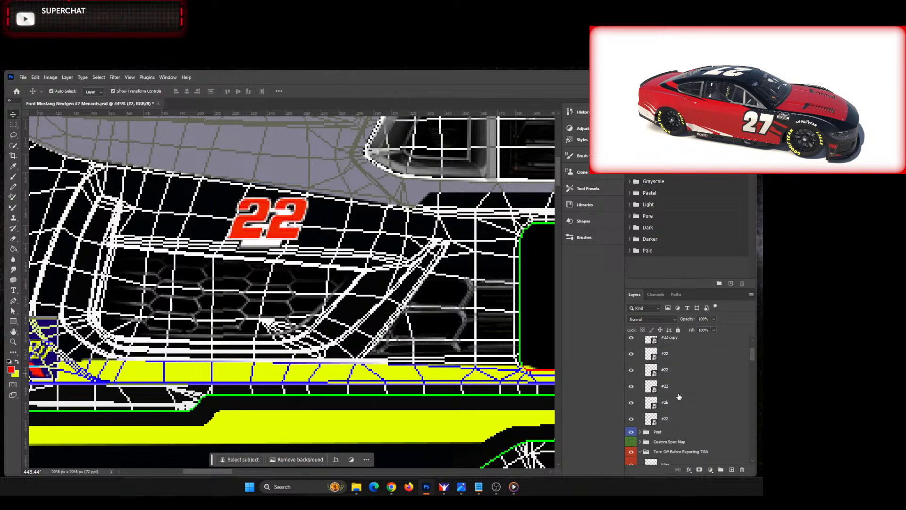
scroll(684, 411, up, 3)
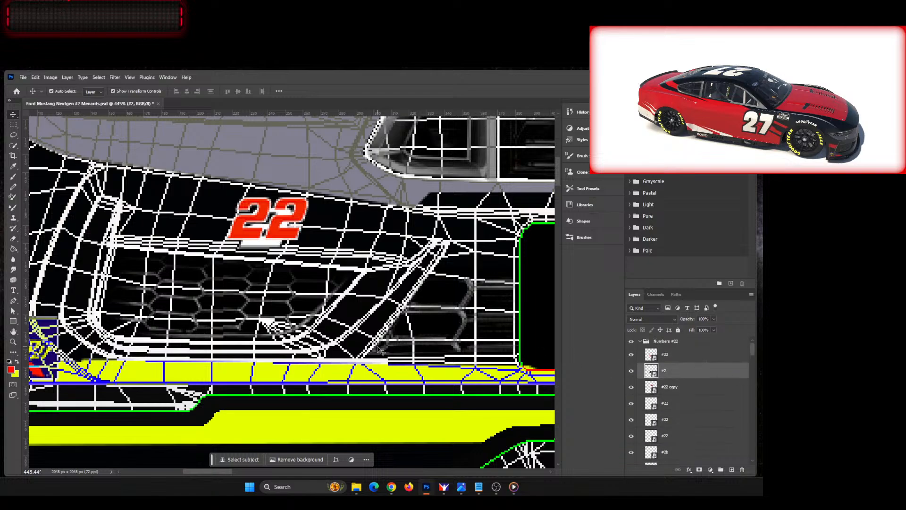
key(ctrl+0)
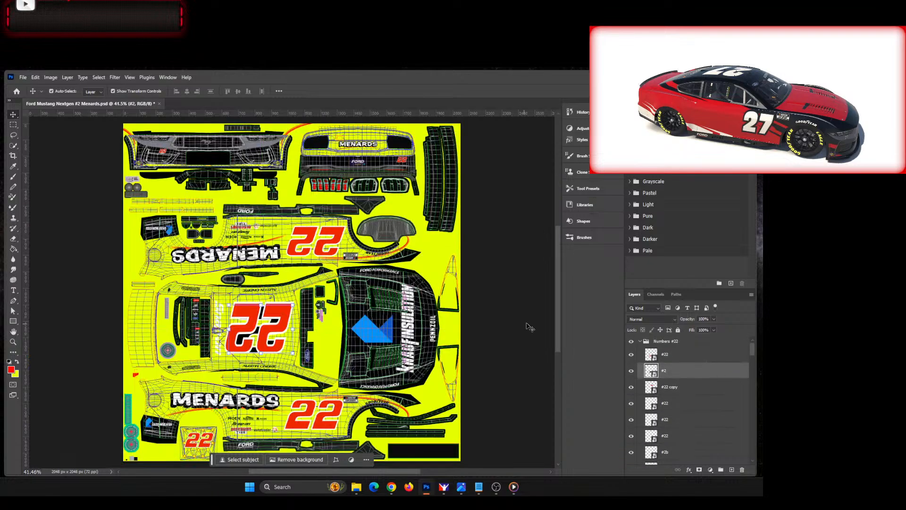
click(688, 356)
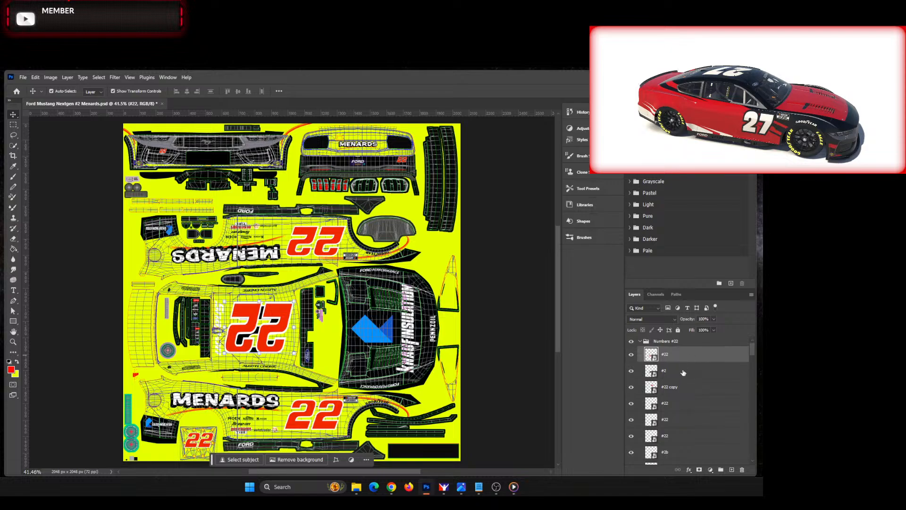
click(683, 373)
key(Delete)
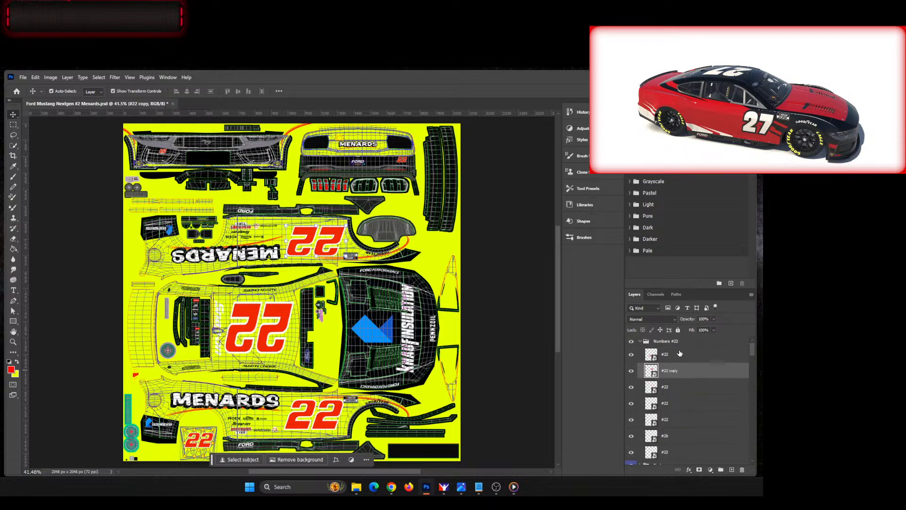
Step: Delete the #2b layer holding the front bumper's old white 2
scroll(690, 392, down, 1)
click(688, 418)
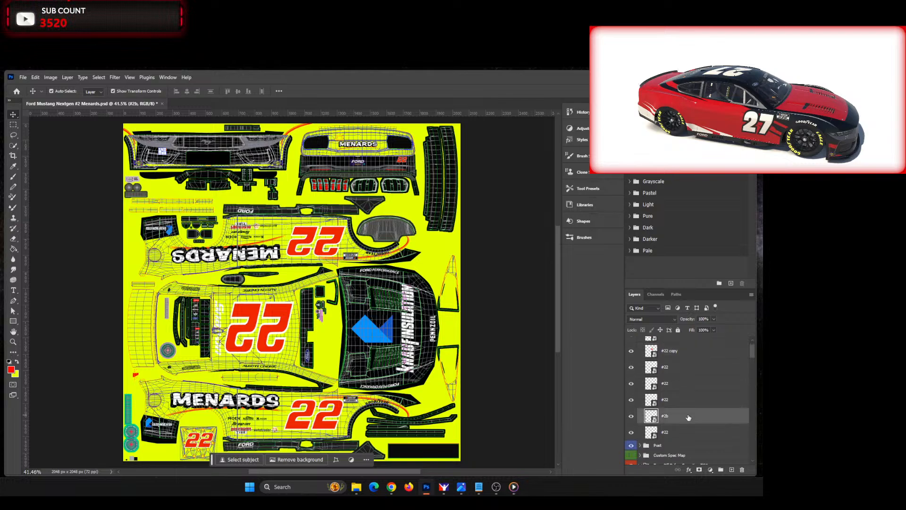
key(Delete)
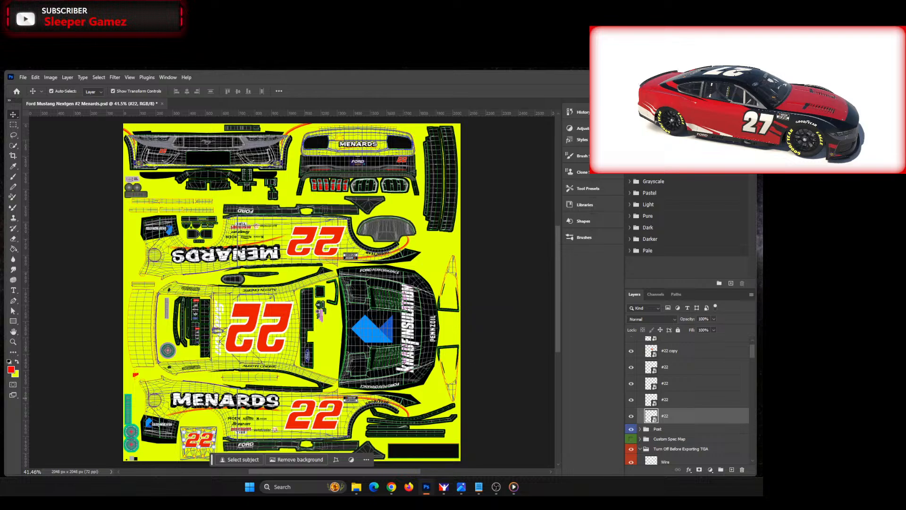
Step: Bring up the Paint Colors.txt notes and the image0.jpg Hunt Brothers Pizza car reference over the template
key(alt+Tab)
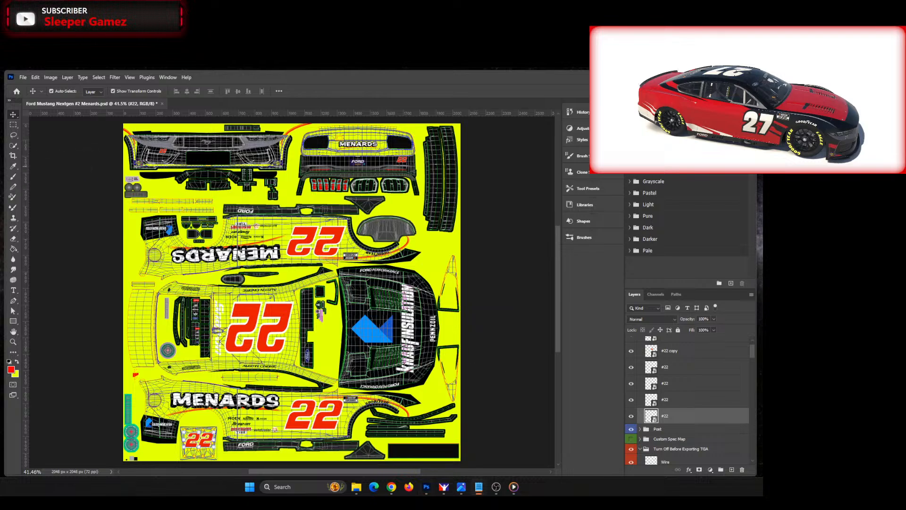
mouse_move(5, 188)
mouse_down()
mouse_move(207, 173)
mouse_move(220, 157)
mouse_up()
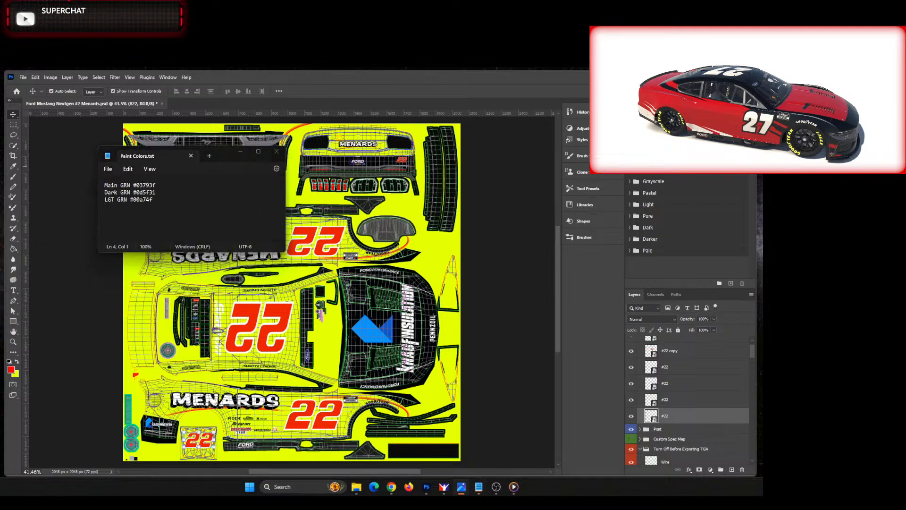
mouse_move(5, 170)
mouse_down()
mouse_move(147, 169)
mouse_move(348, 109)
mouse_up()
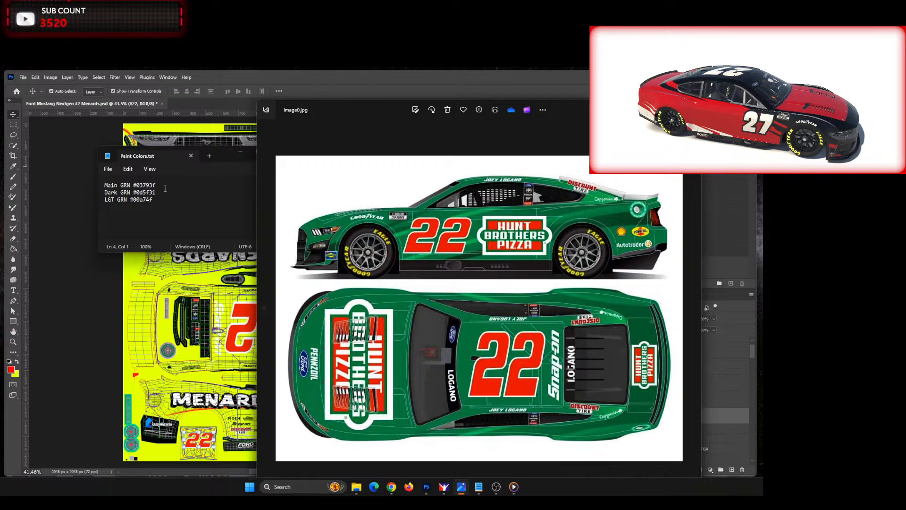
drag(562, 112, 547, 115)
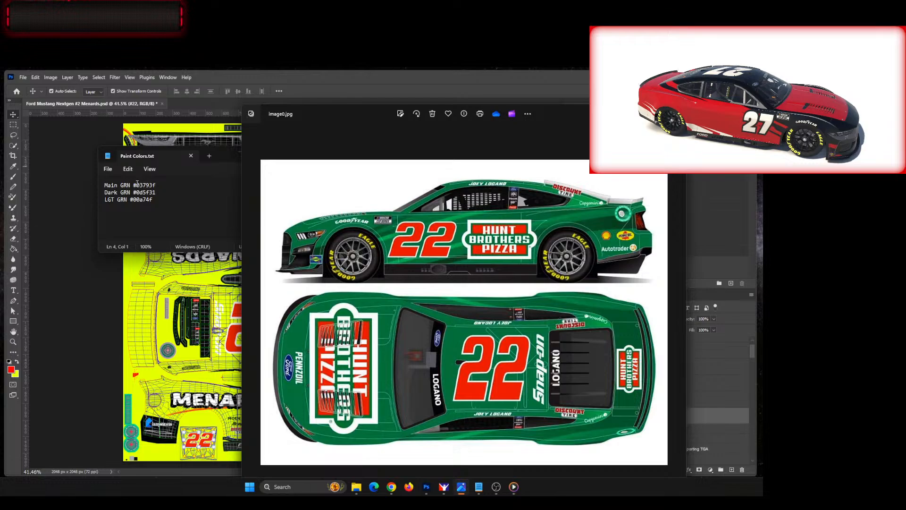
Step: Copy the main green code #03793f from the notes and clear the notes and reference image off the template
drag(133, 184, 211, 185)
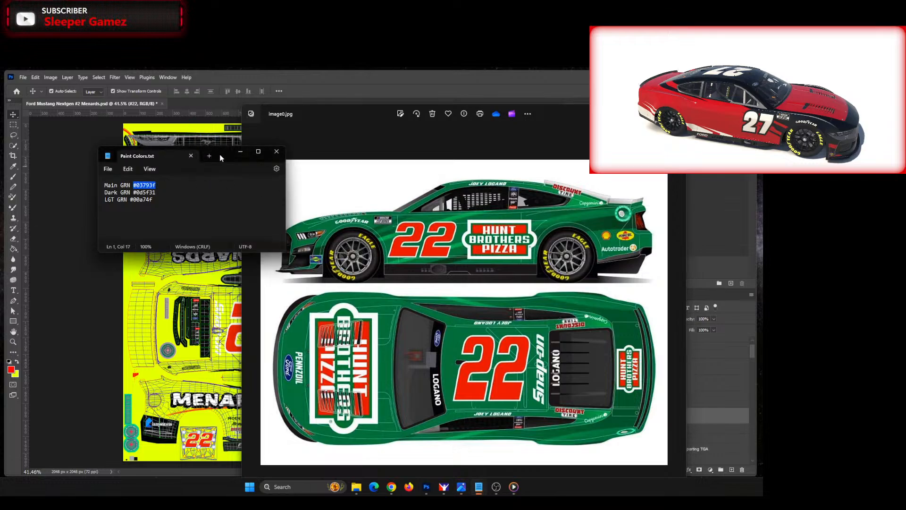
click(240, 152)
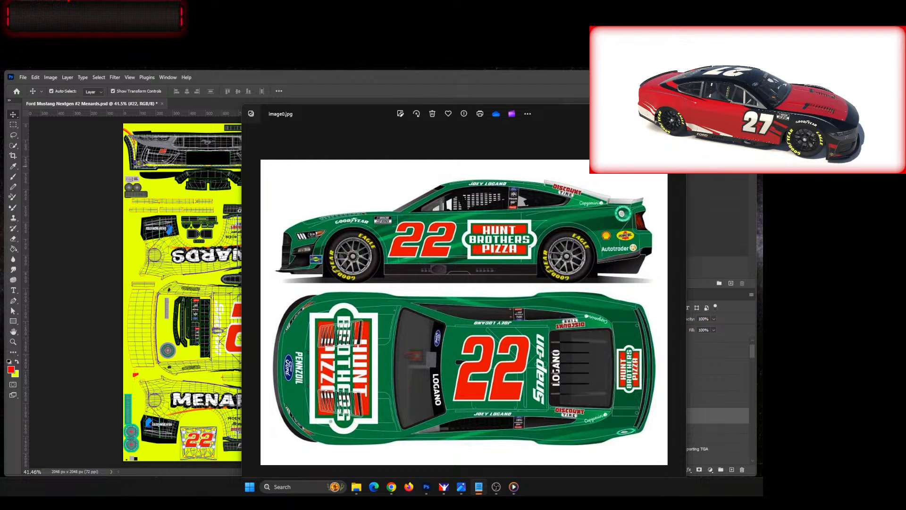
drag(373, 112, 0, 128)
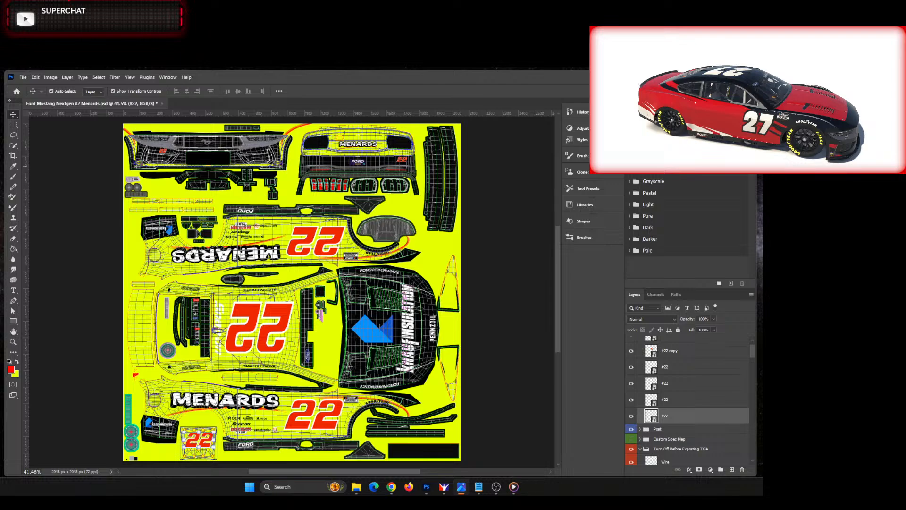
Step: Collapse the Numbers #22 group and fill the Base layer with the main green #03793f using the Paint Bucket
scroll(707, 360, up, 1)
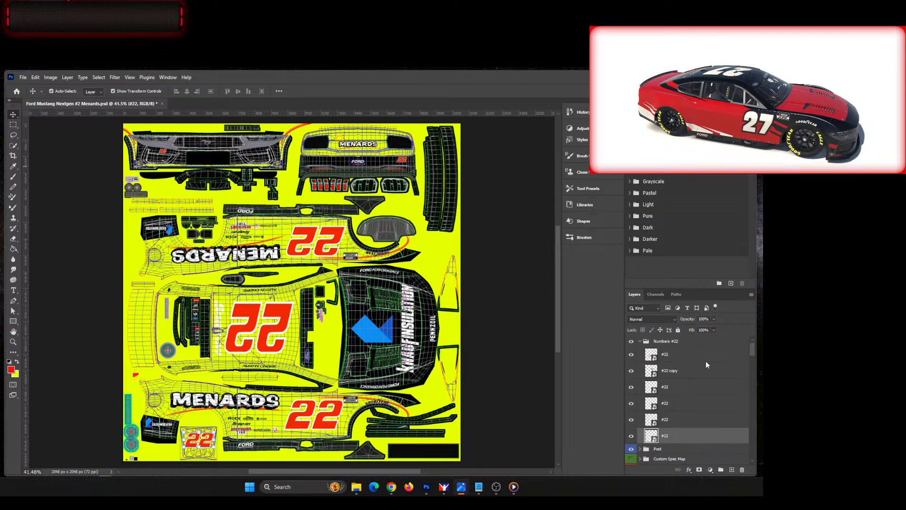
click(641, 342)
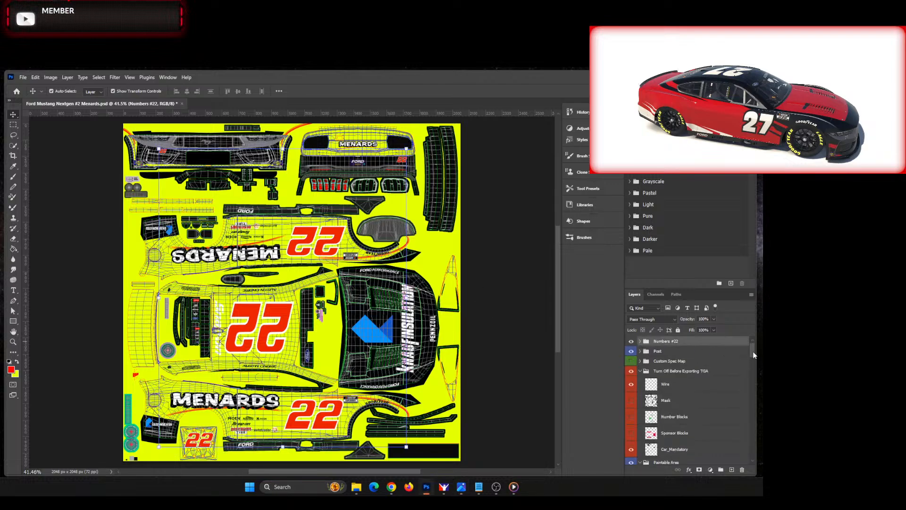
drag(752, 352, 754, 455)
click(657, 460)
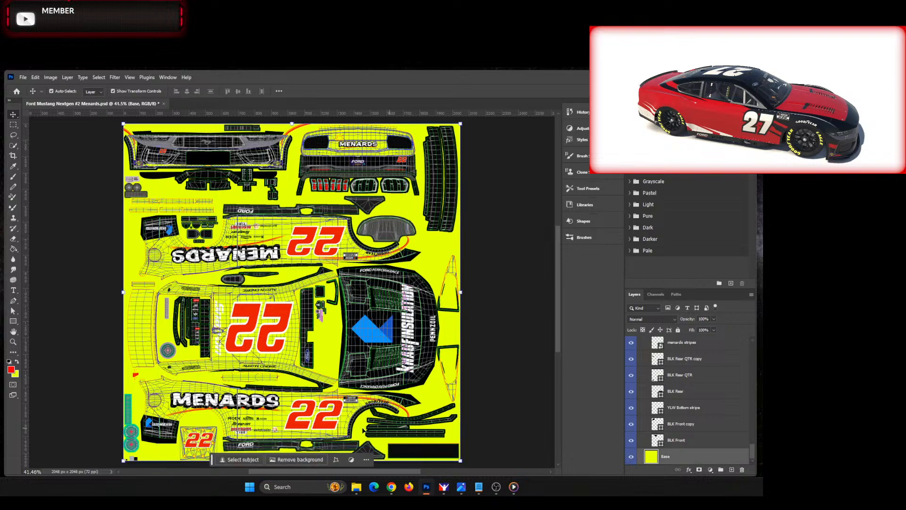
click(17, 362)
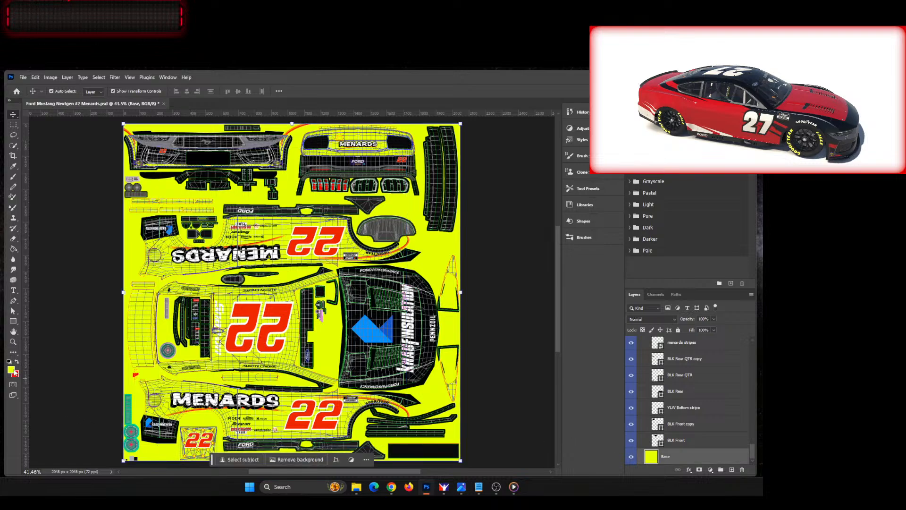
click(12, 370)
text(03793f)
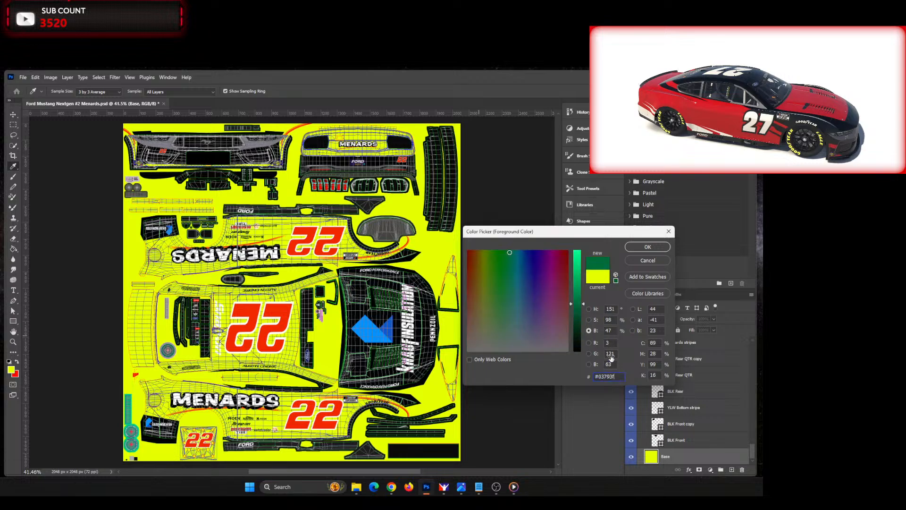
click(647, 247)
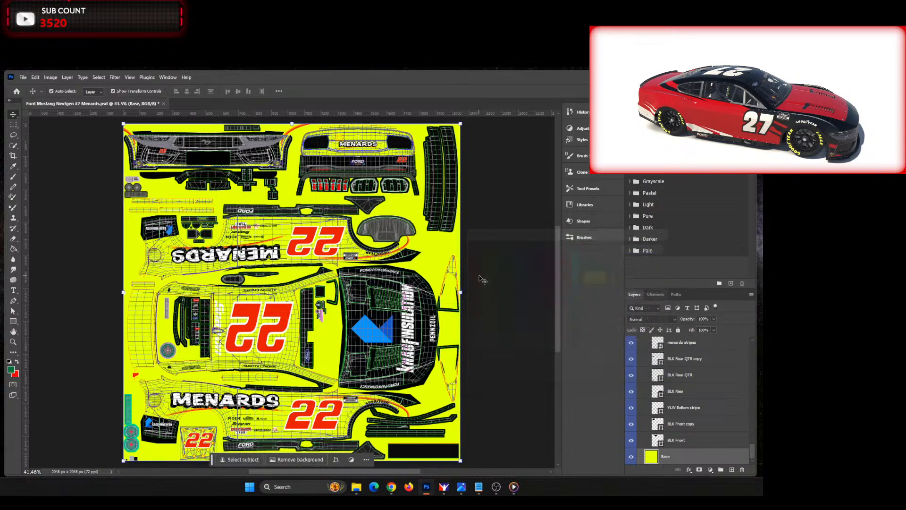
click(13, 250)
click(271, 283)
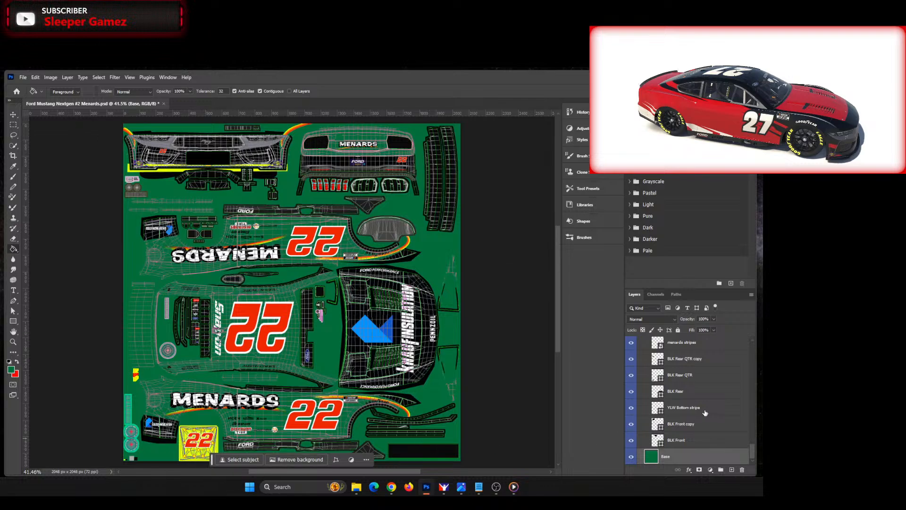
Step: Fill the yellow background of the Pitboard layer around its 22 with the same green
scroll(704, 414, up, 10)
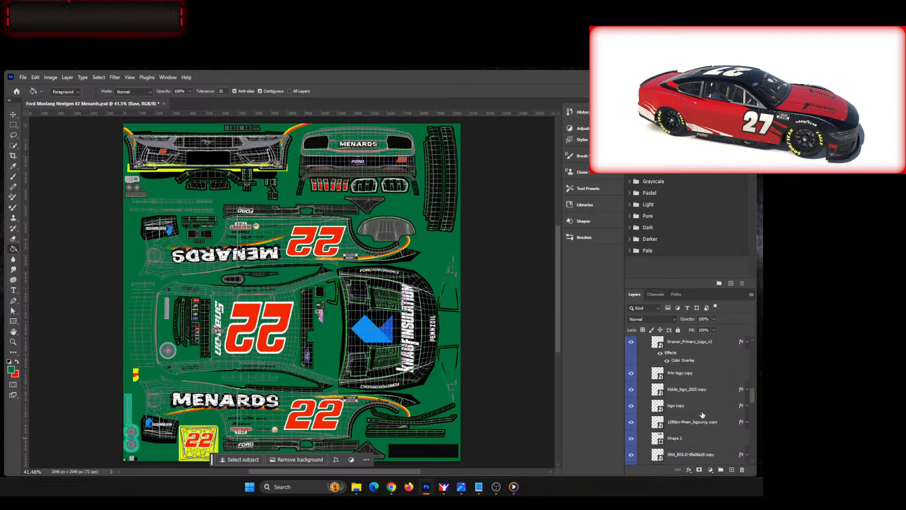
scroll(702, 415, up, 8)
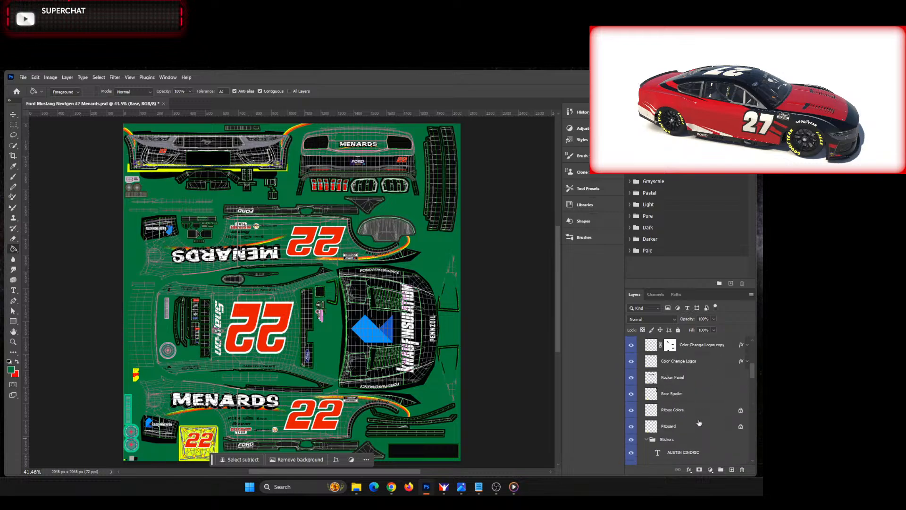
click(701, 412)
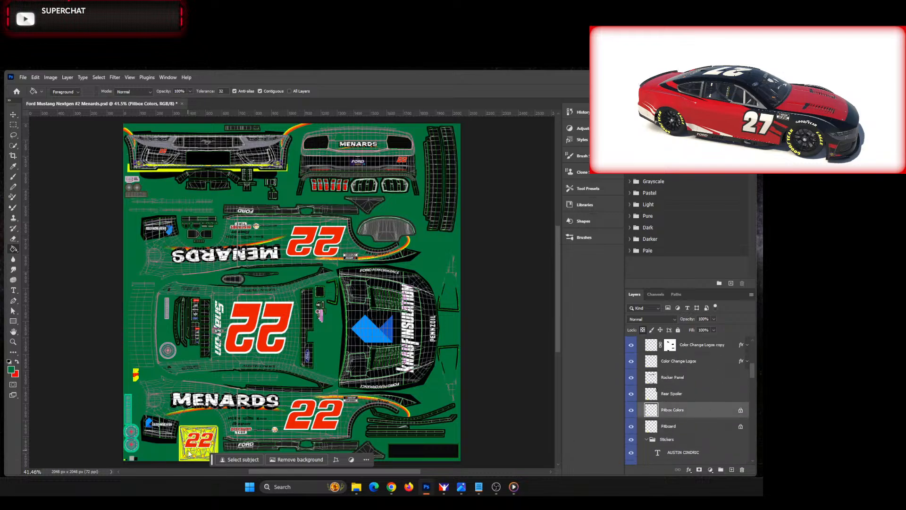
click(690, 430)
scroll(150, 413, up, 3)
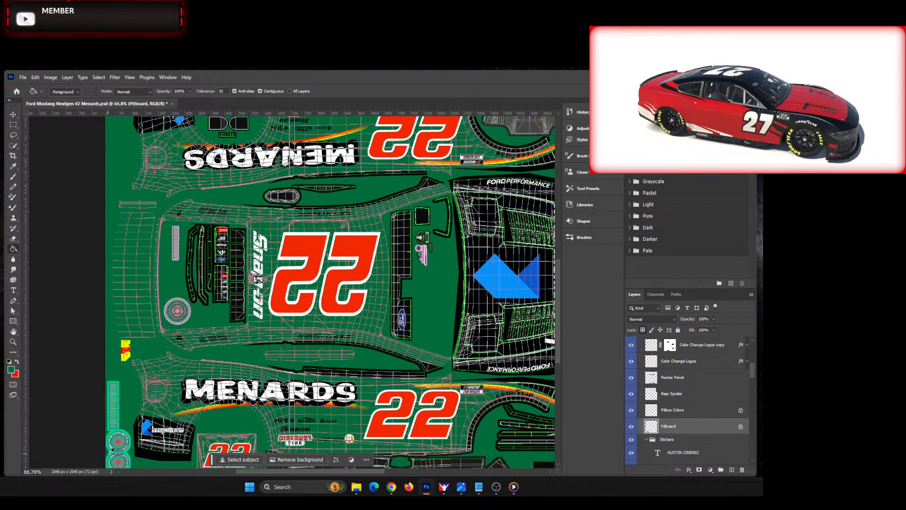
Step: Fill the small yellow pit box swatch on the Pitbox Colors layer with the main green
scroll(110, 451, up, 6)
scroll(110, 451, down, 7)
scroll(109, 448, up, 15)
scroll(132, 426, down, 1)
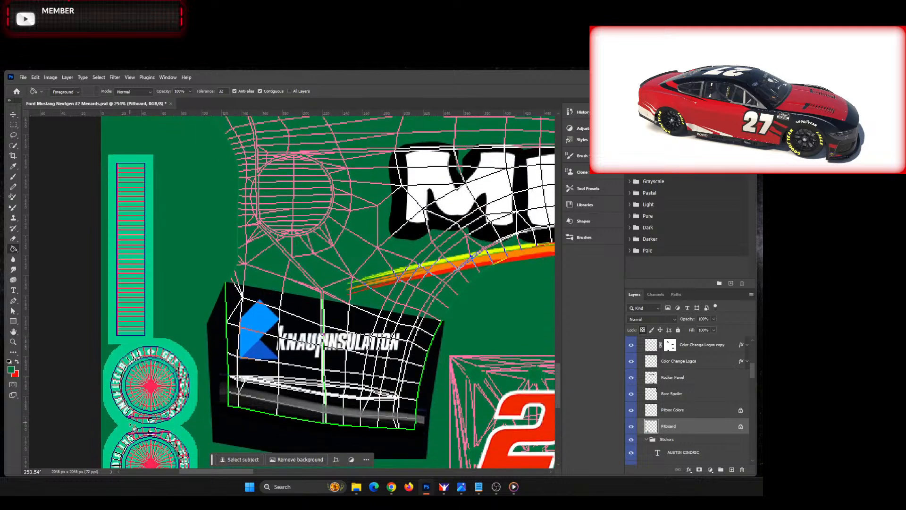
scroll(132, 426, down, 5)
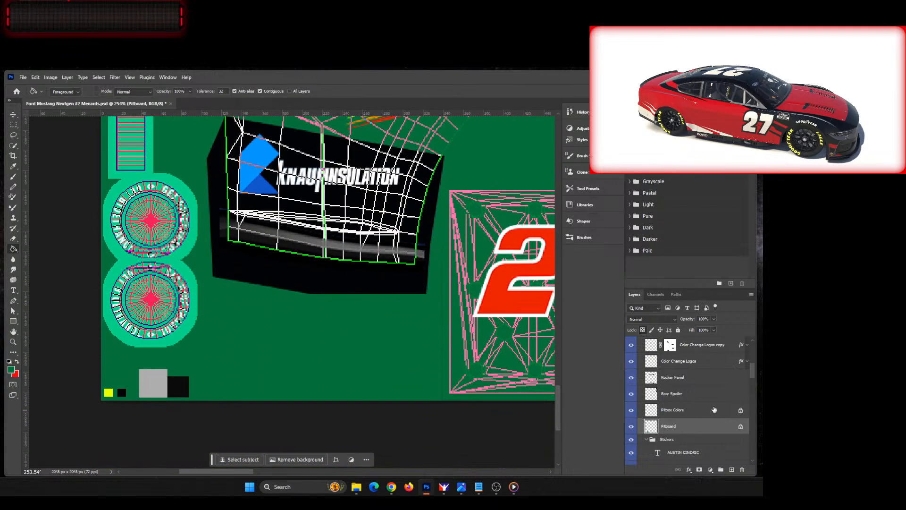
click(715, 409)
click(109, 392)
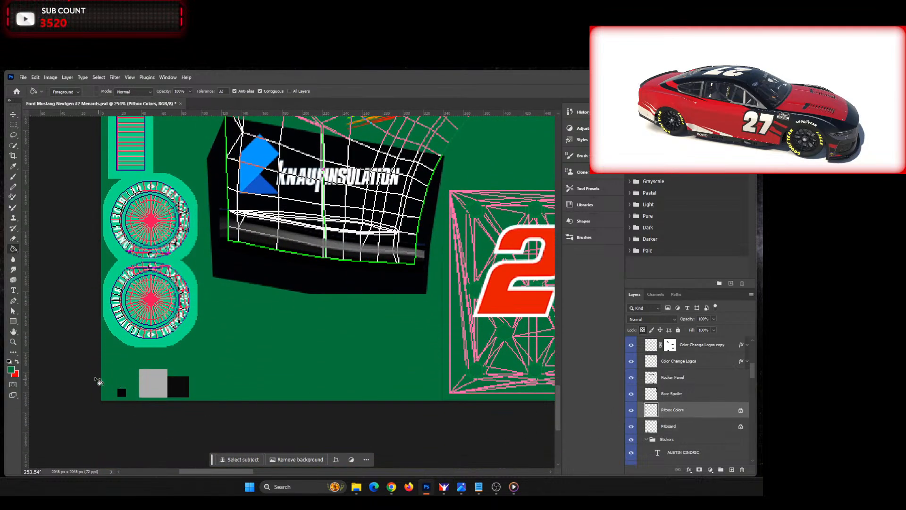
Step: Sample the red from the 22 on the pitboard and fill the small black pit box swatch with it
click(17, 363)
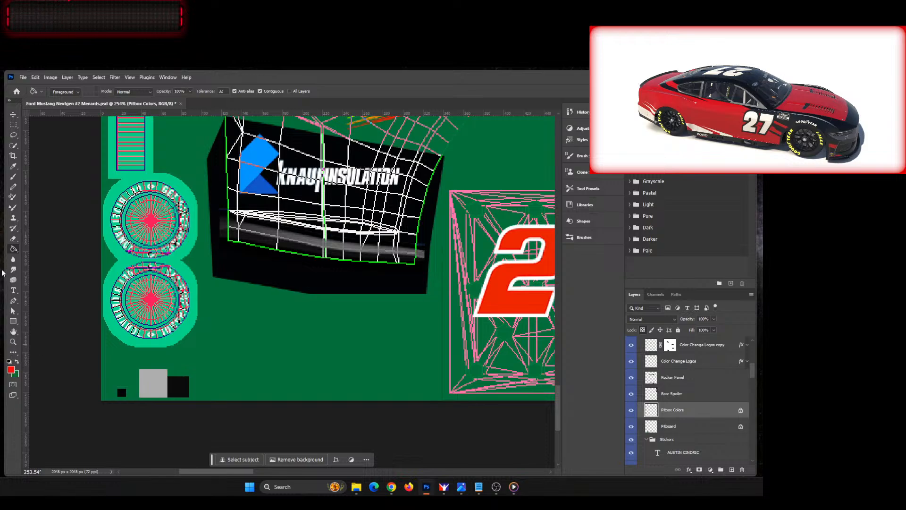
click(13, 167)
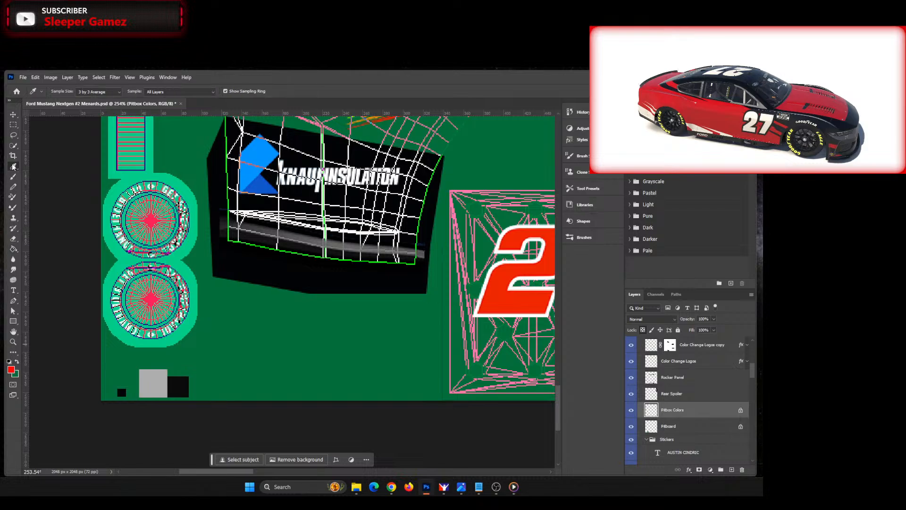
click(499, 288)
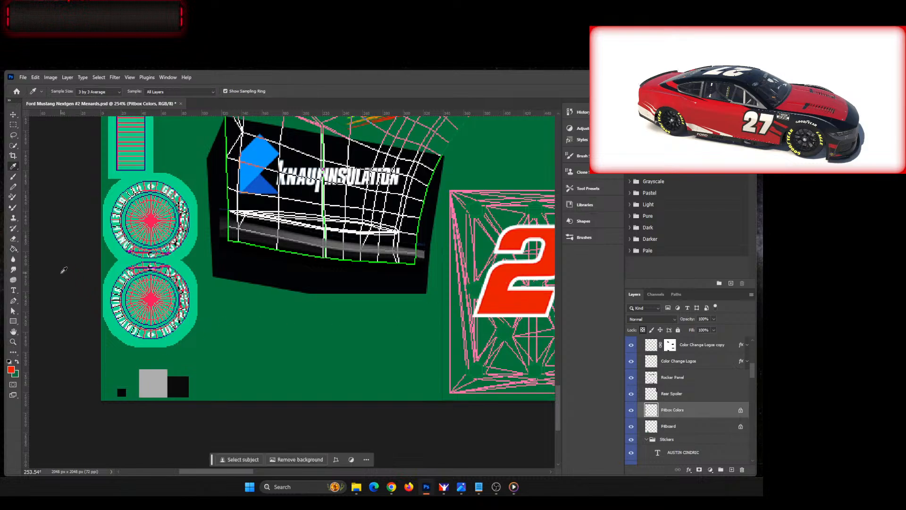
click(13, 248)
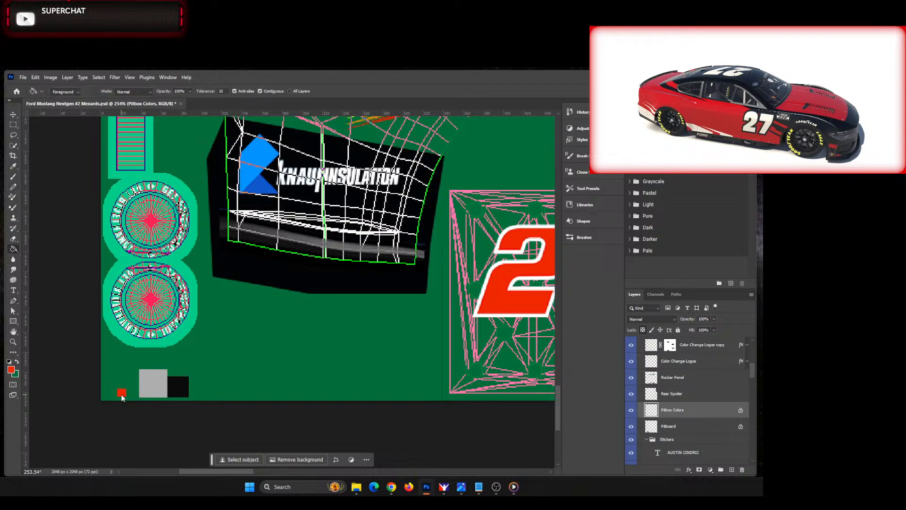
Step: Delete the YLW Bottom stripe layer along the lower edge of the front bumper
key(ctrl+0)
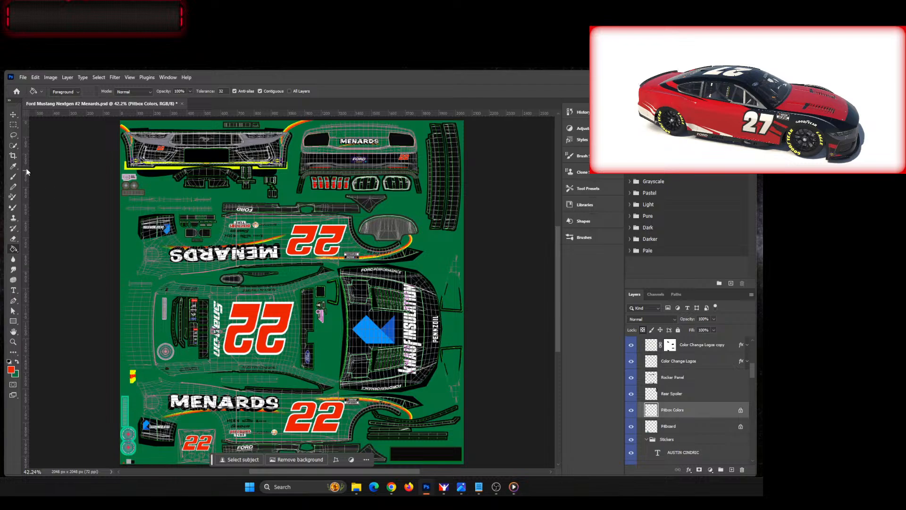
key(v)
click(293, 278)
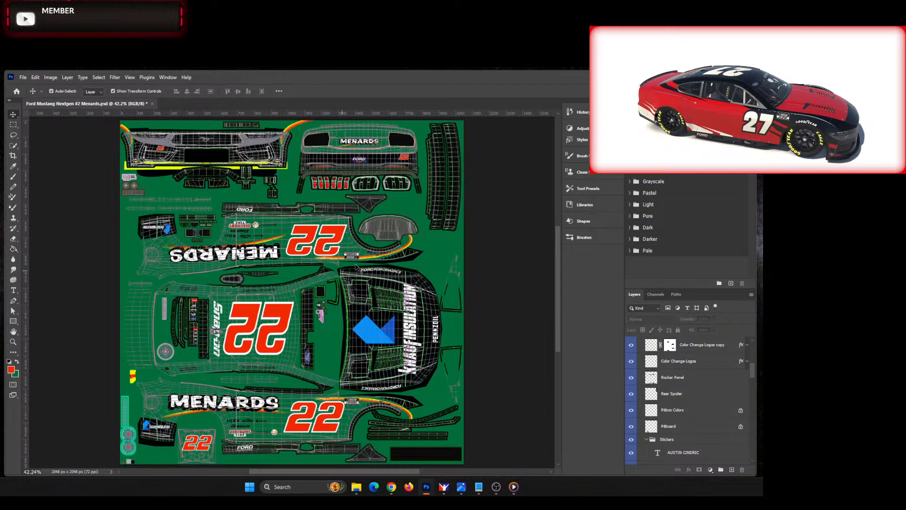
click(162, 172)
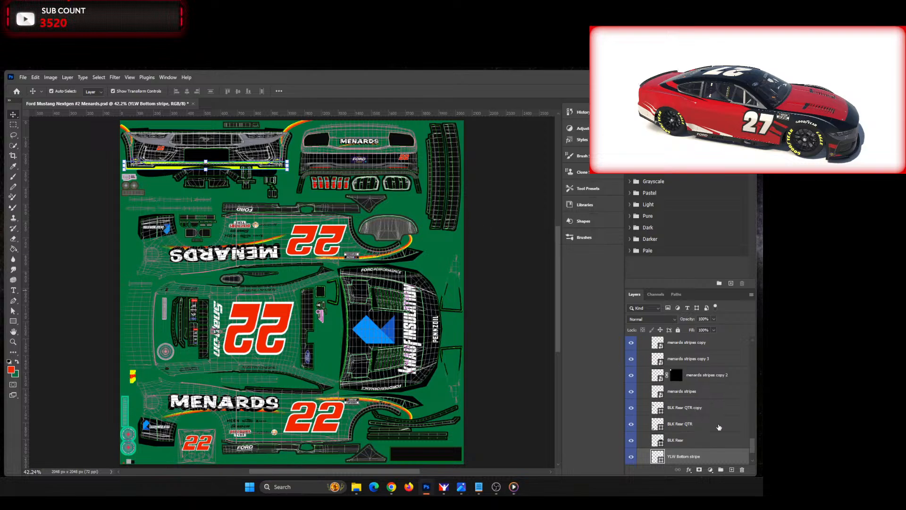
key(Delete)
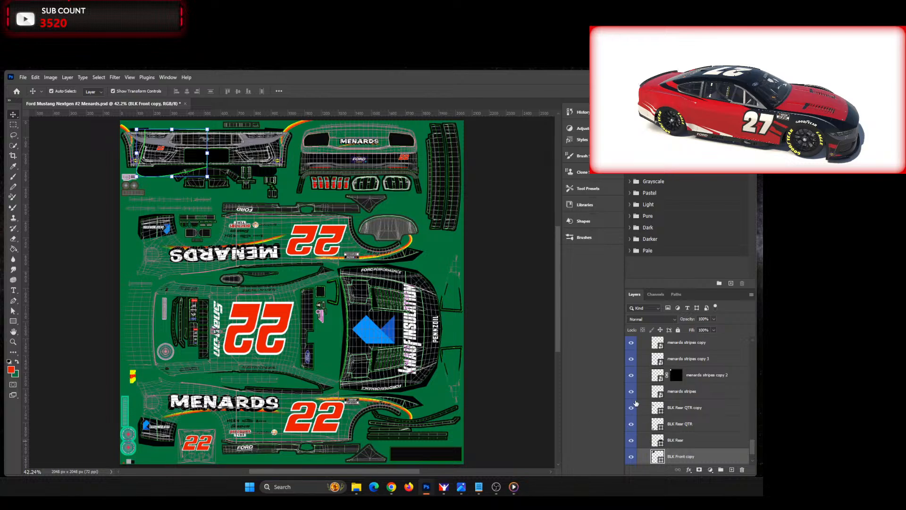
Step: Delete all layers inside the Shapes group, from BLK FRT End copy through BLK Front, keeping the Base layer
scroll(719, 436, down, 1)
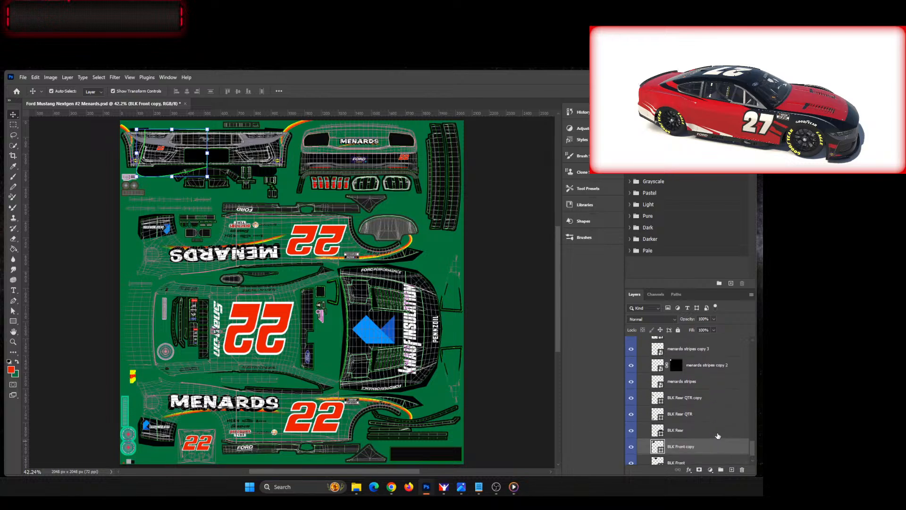
scroll(719, 433, up, 5)
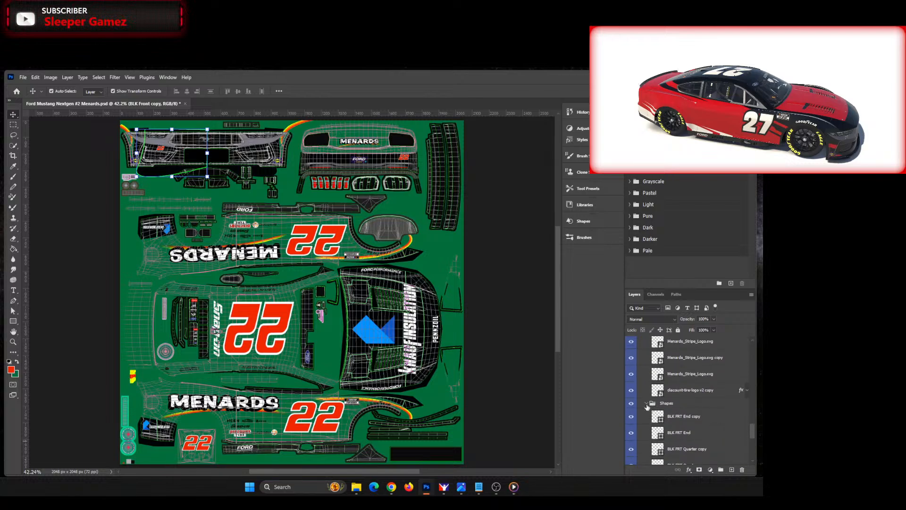
click(668, 416)
scroll(708, 423, down, 5)
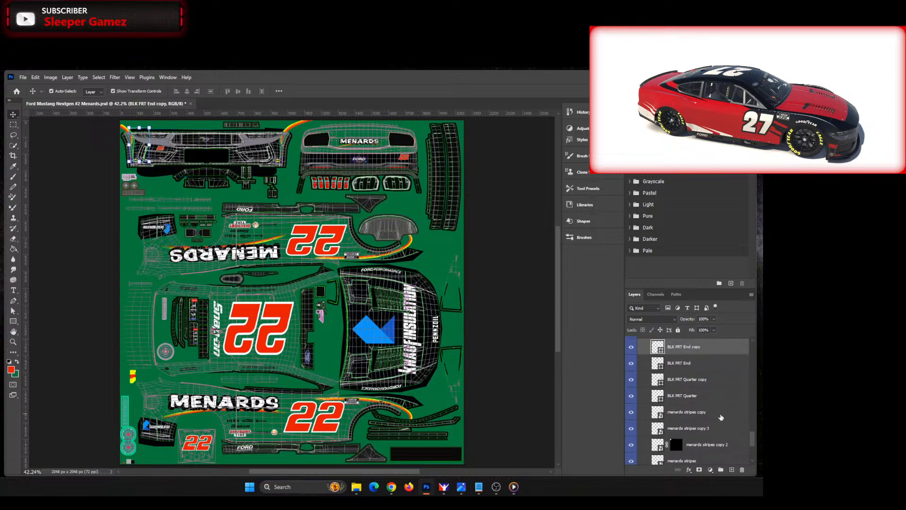
shift+click(691, 440)
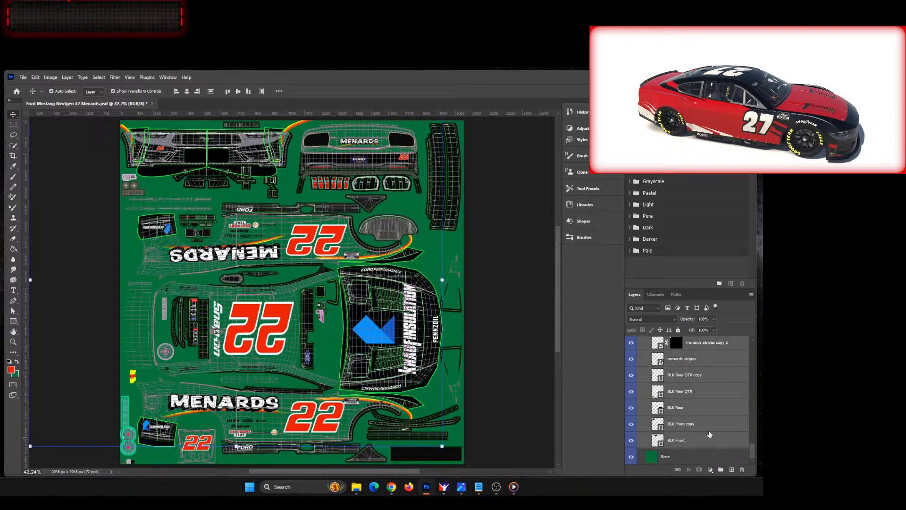
key(Delete)
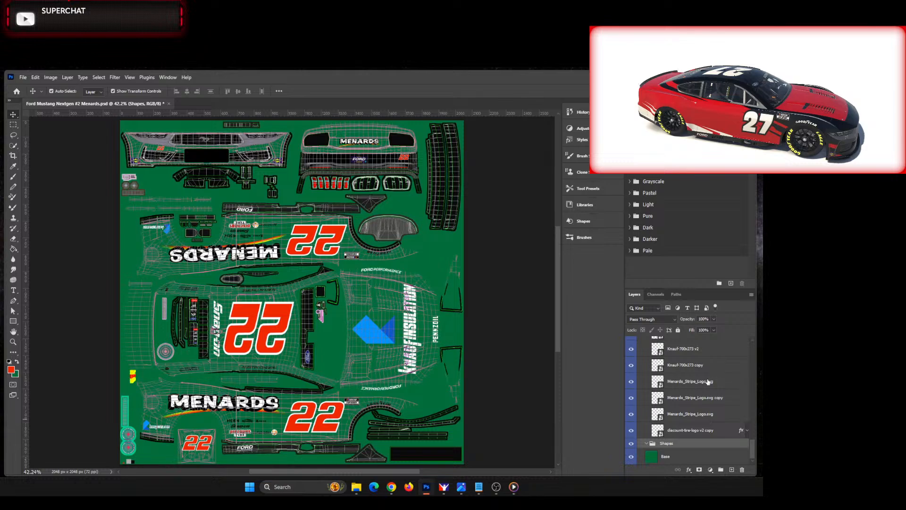
Step: Collapse the effects list of the Drawer_Primary_Logo_v2 layer in the Stickers group
scroll(700, 401, up, 6)
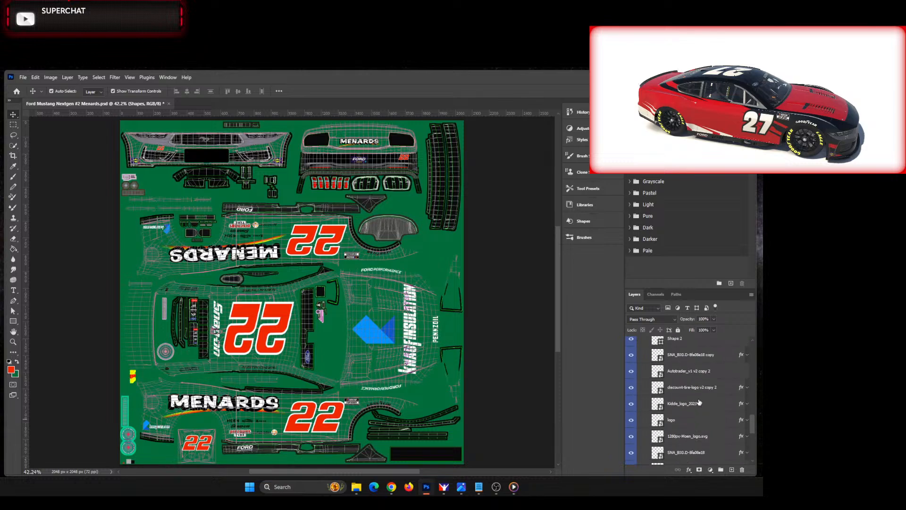
scroll(700, 400, up, 4)
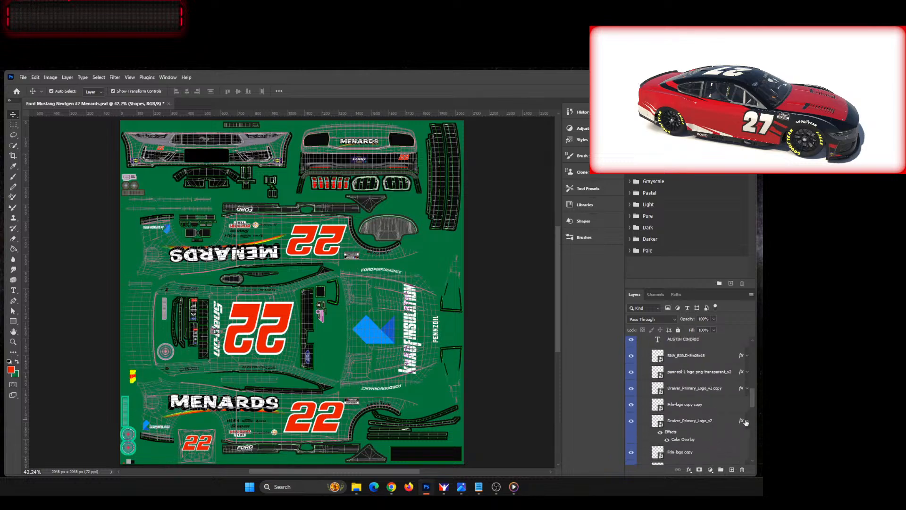
click(746, 421)
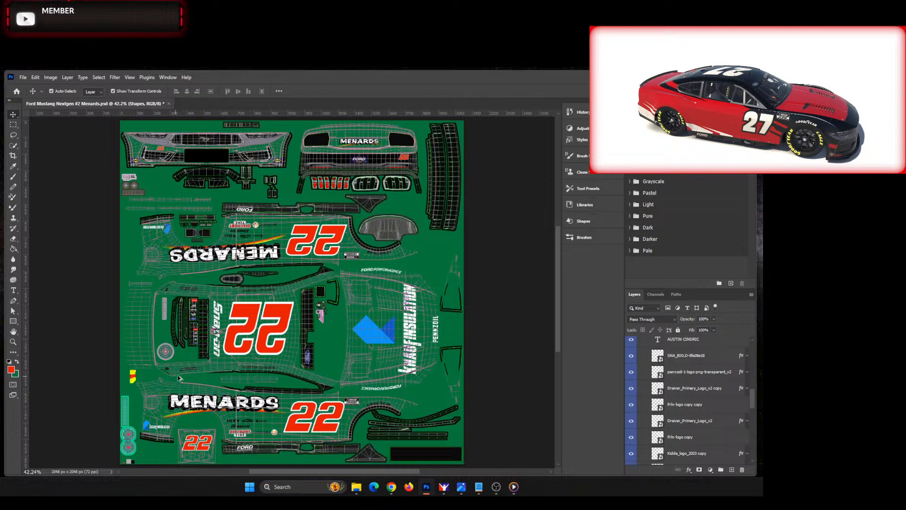
scroll(178, 377, up, 5)
scroll(198, 375, down, 1)
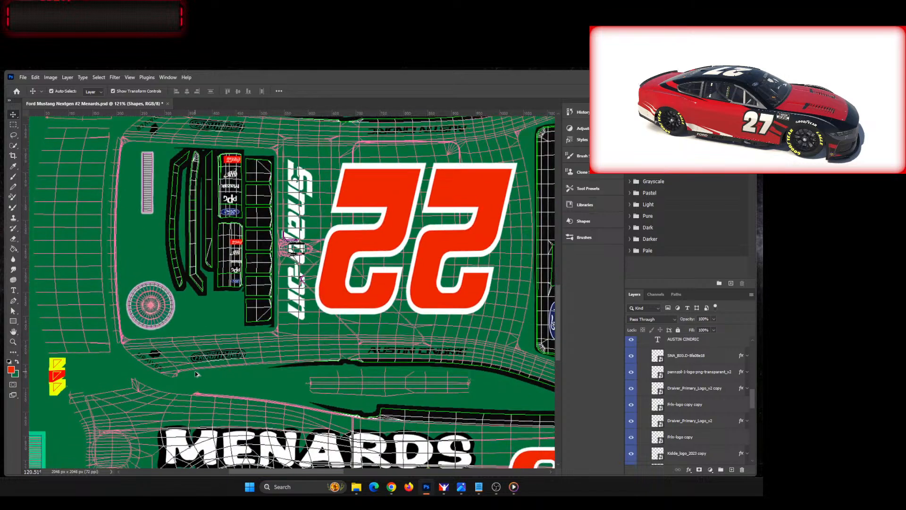
scroll(197, 374, down, 4)
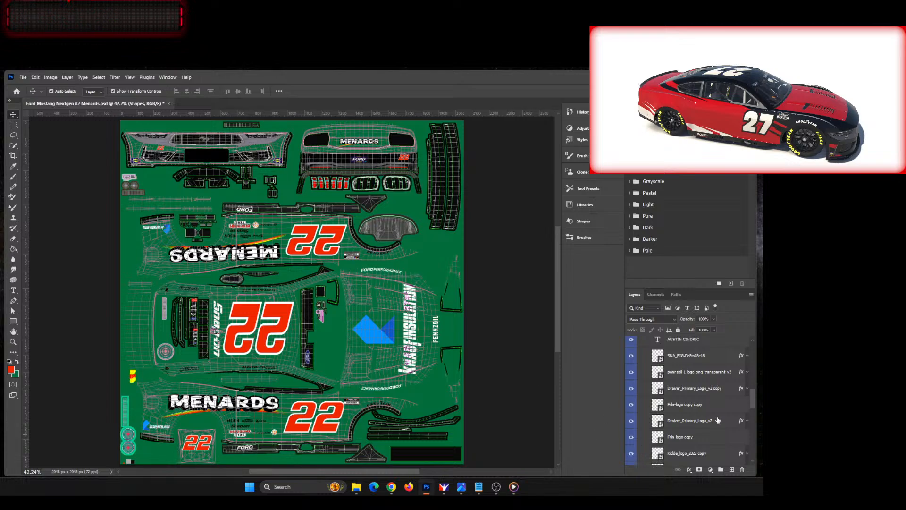
Step: Replace the upside-down AUSTIN CINDRIC text along the roof's upper edge with JOEY LOGANO
scroll(718, 420, up, 2)
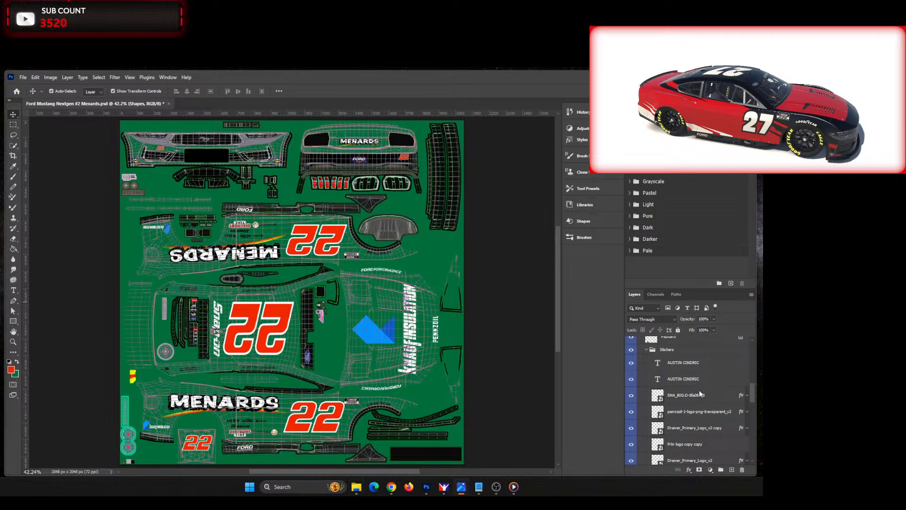
click(703, 364)
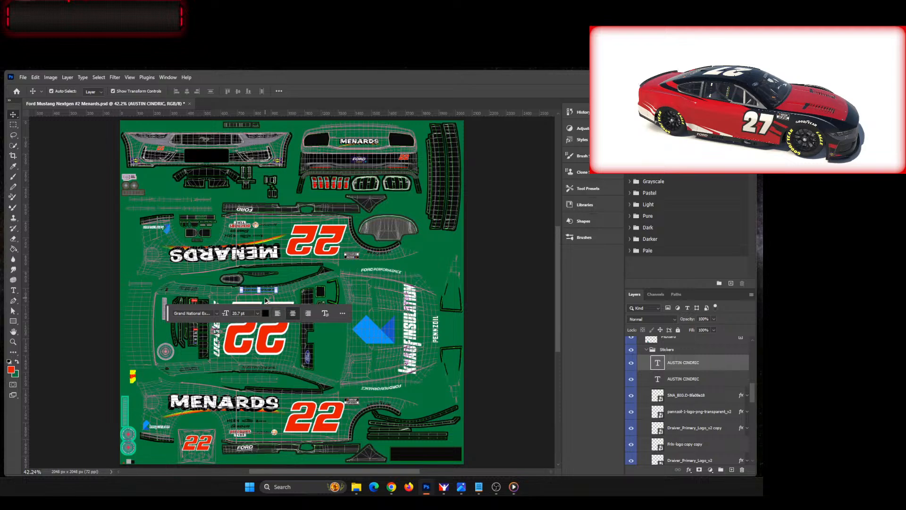
scroll(266, 300, up, 6)
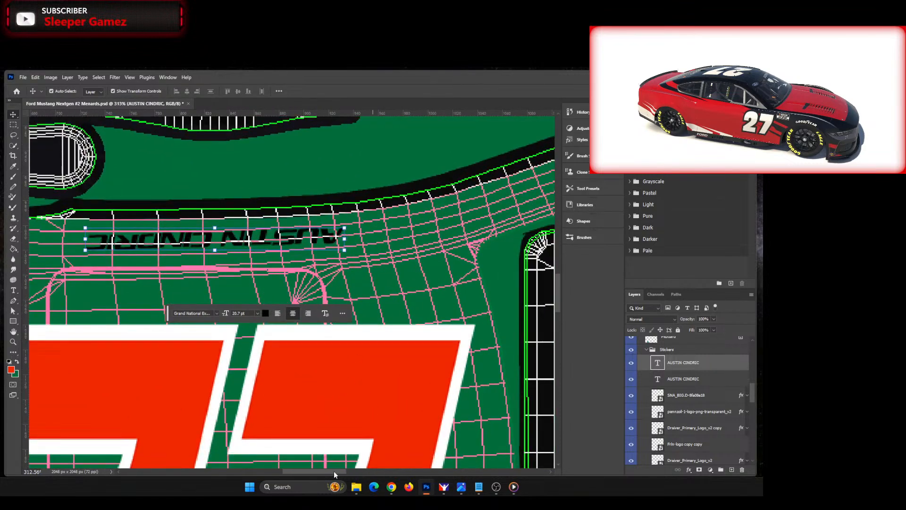
scroll(334, 472, left, 2)
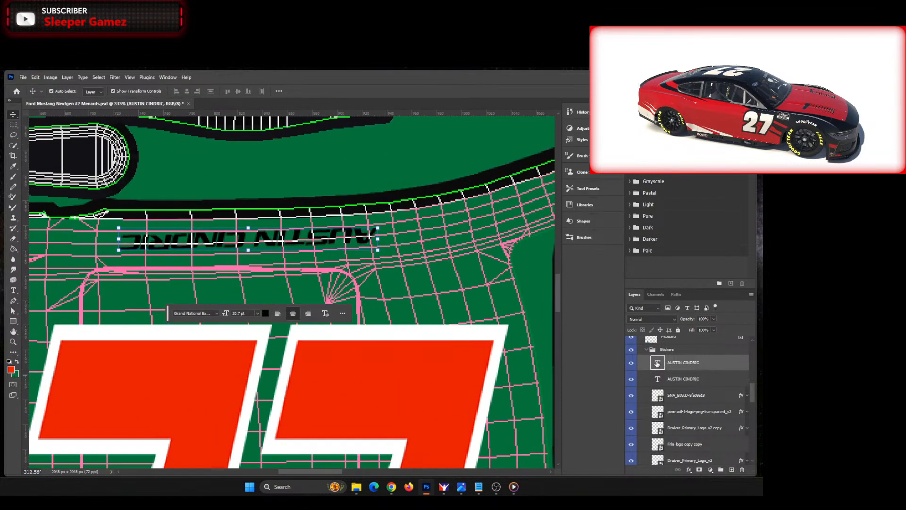
double_click(658, 363)
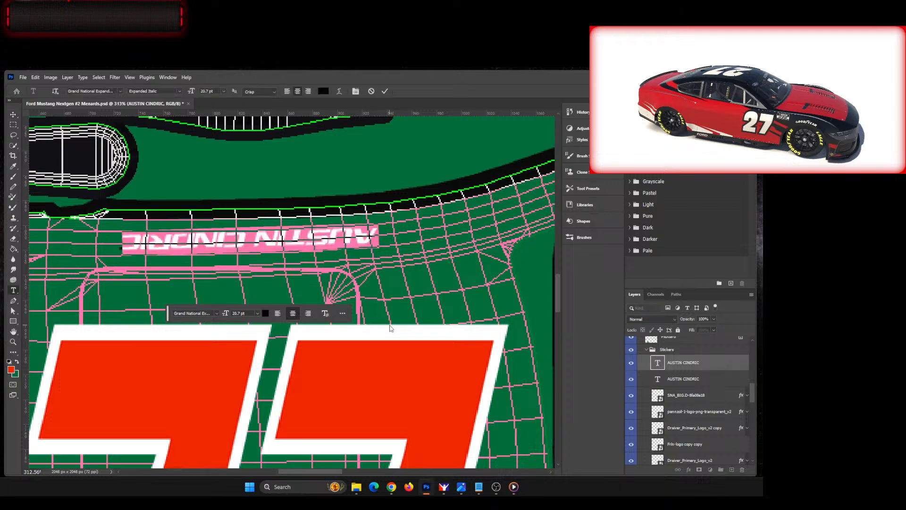
text(JOEY)
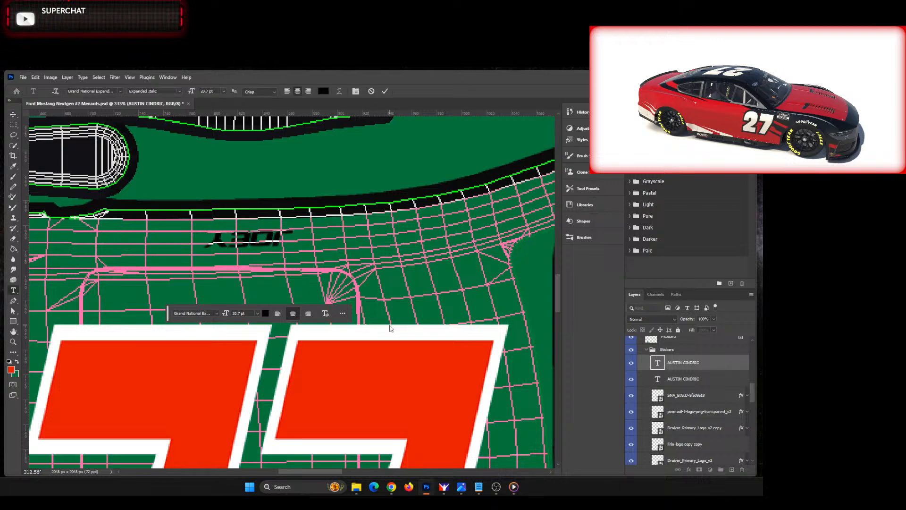
text( LO)
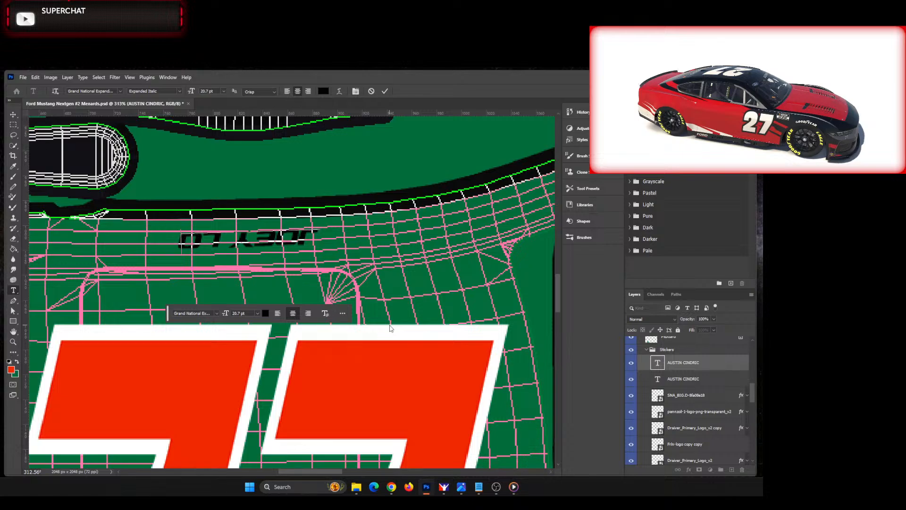
text(GANO)
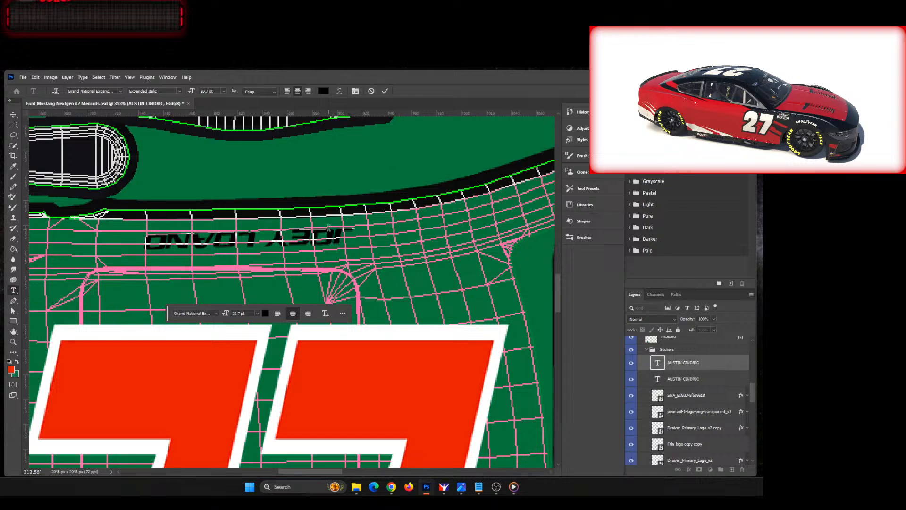
key(BackSpace)
key(BackSpace)
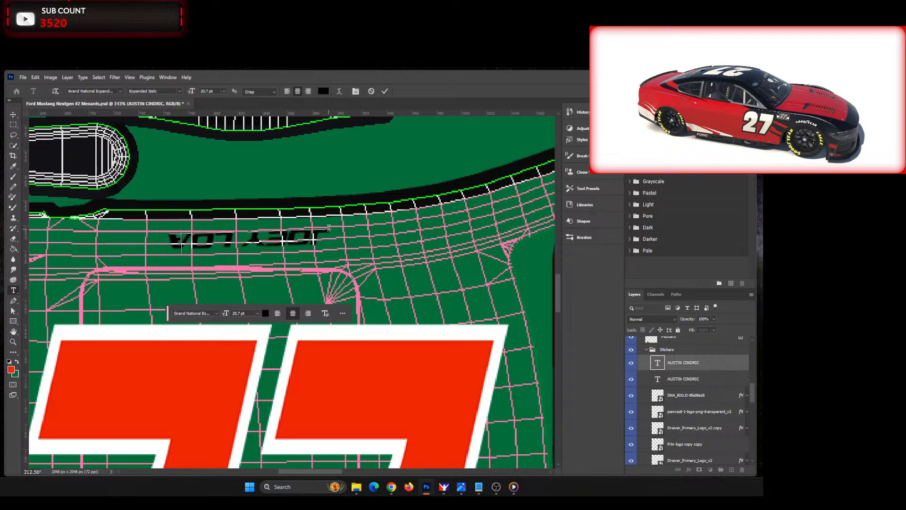
key(BackSpace)
key(BackSpace)
key(BackSpace)
key(BackSpace)
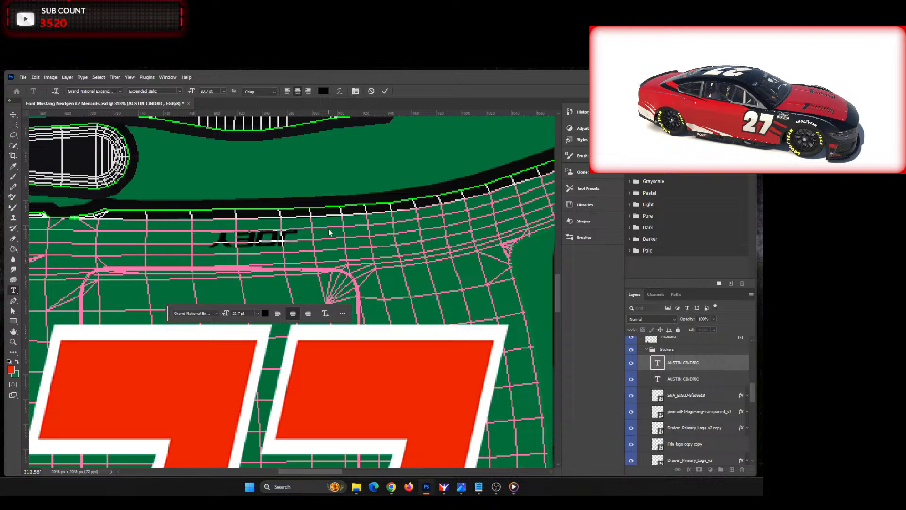
text(LOGANO)
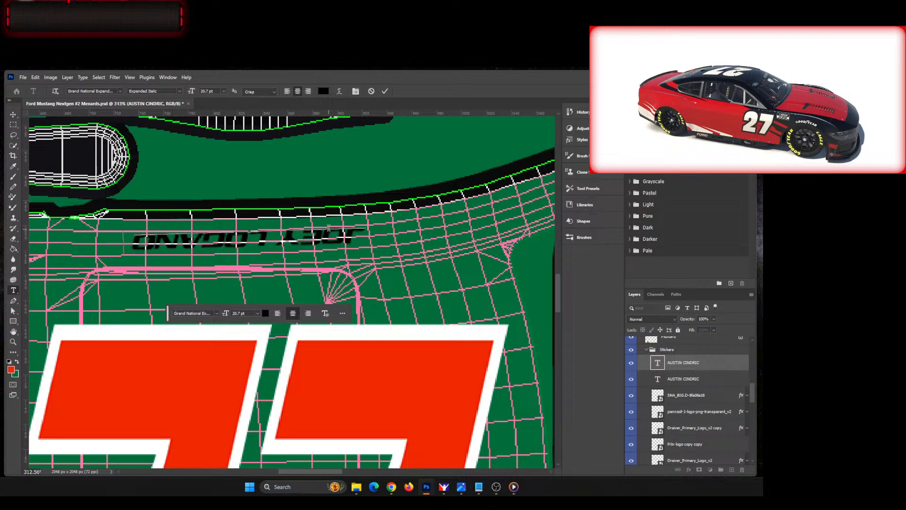
key(BackSpace)
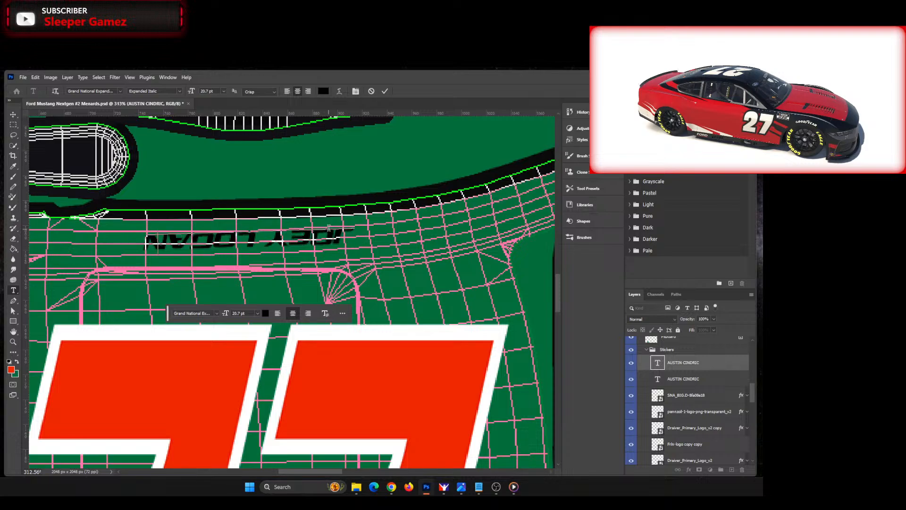
key(BackSpace)
key(BackSpace)
key(BackSpace)
key(BackSpace)
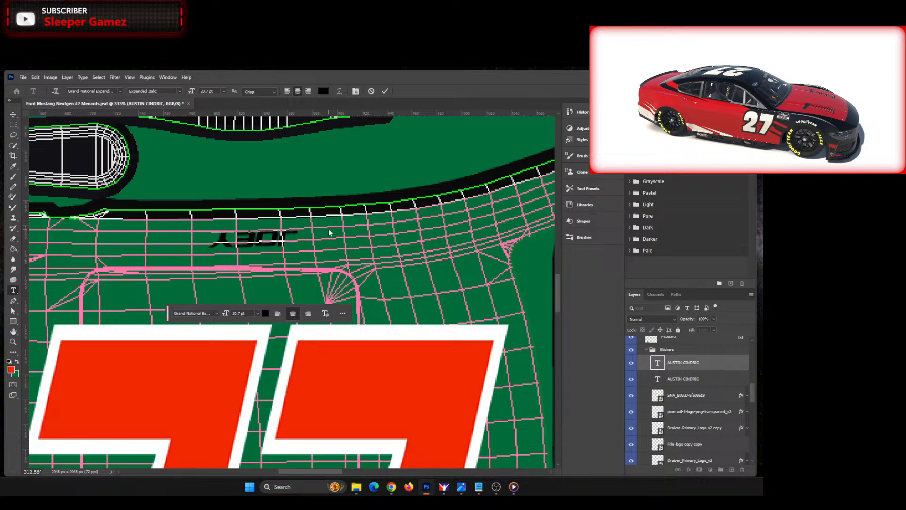
text(OGANO)
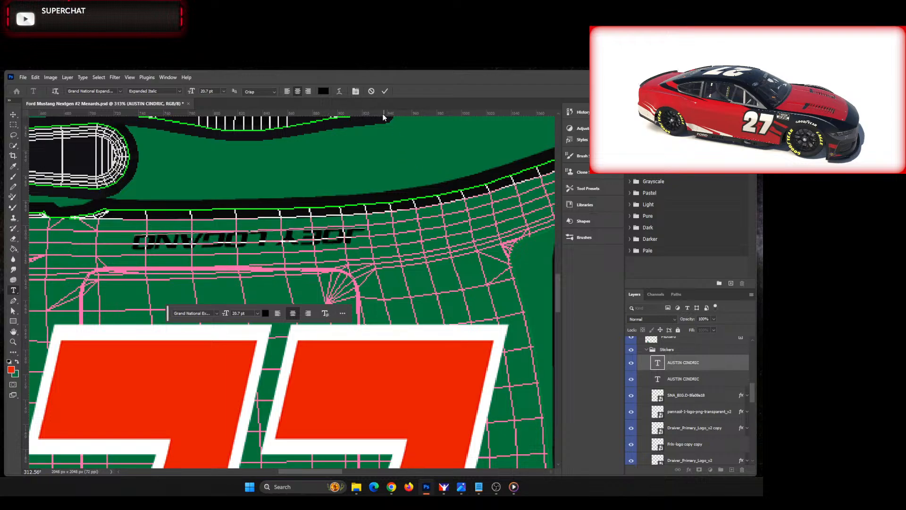
click(385, 91)
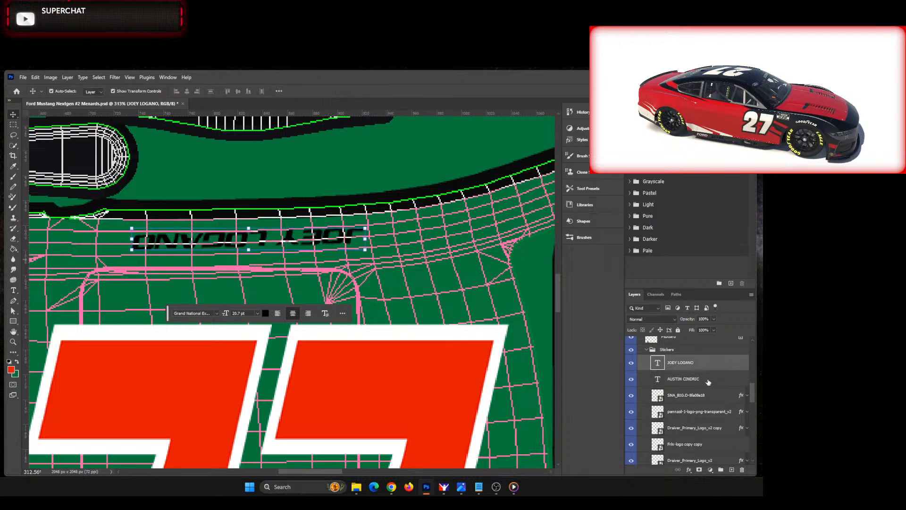
click(689, 470)
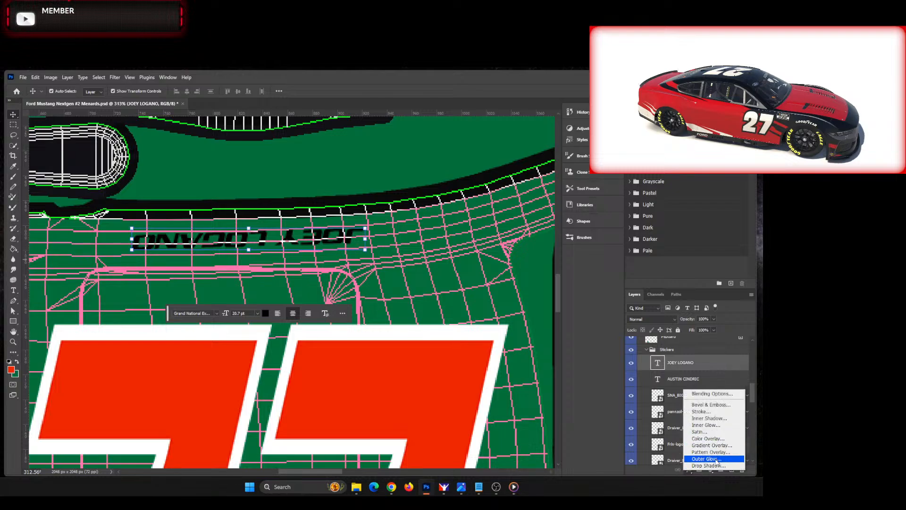
click(710, 439)
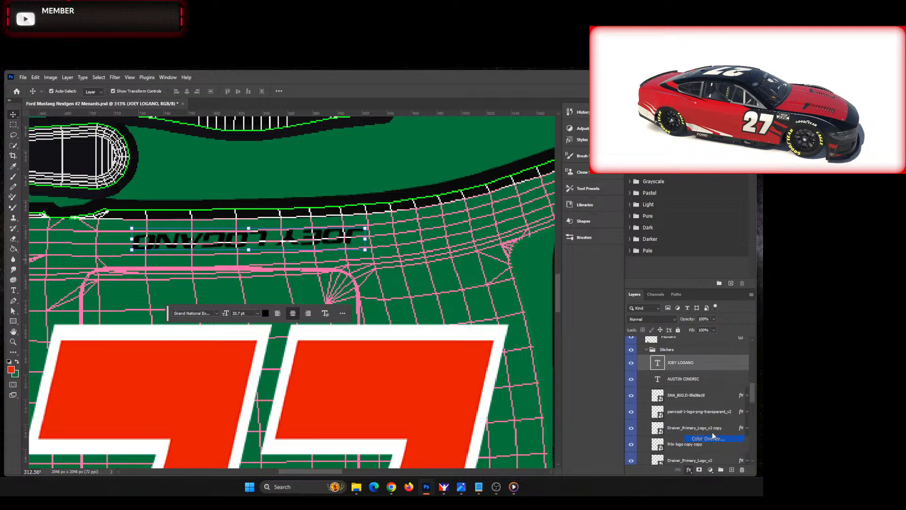
click(686, 299)
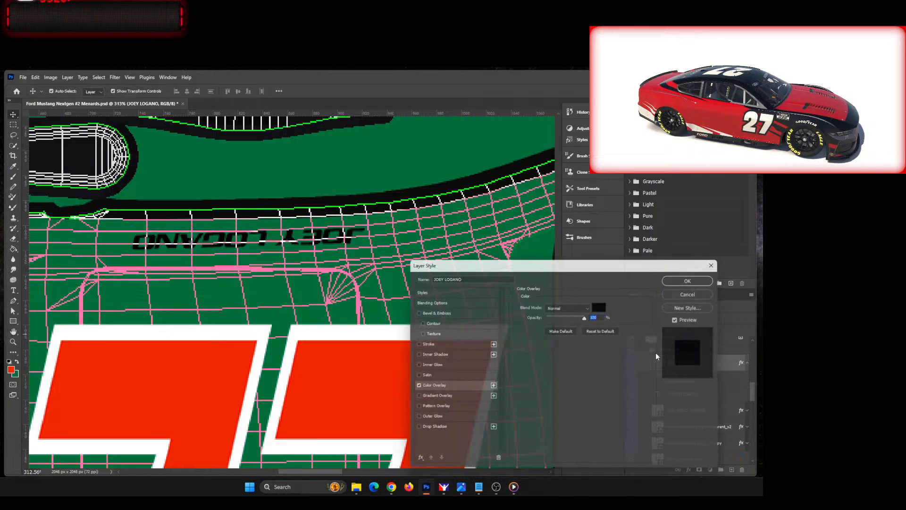
Step: Set the text color of the upside-down JOEY LOGANO name to white (ffffff)
click(266, 313)
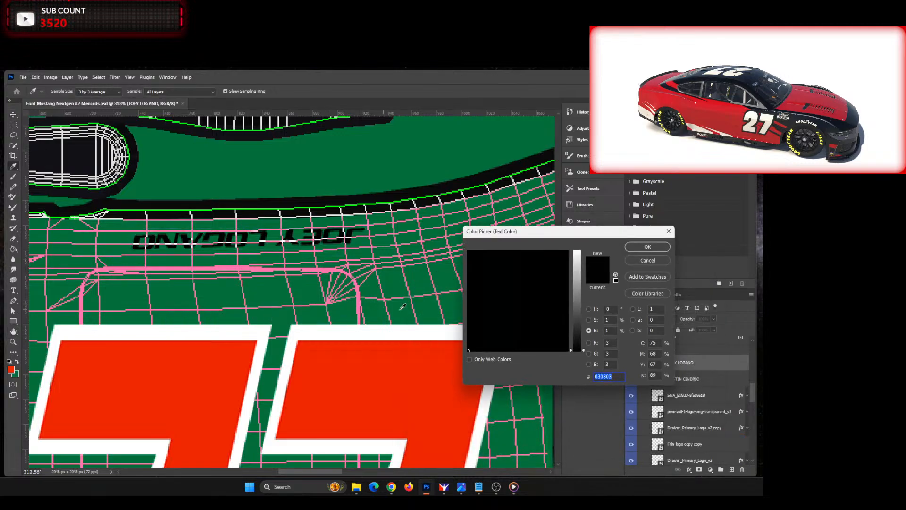
drag(571, 286, 571, 251)
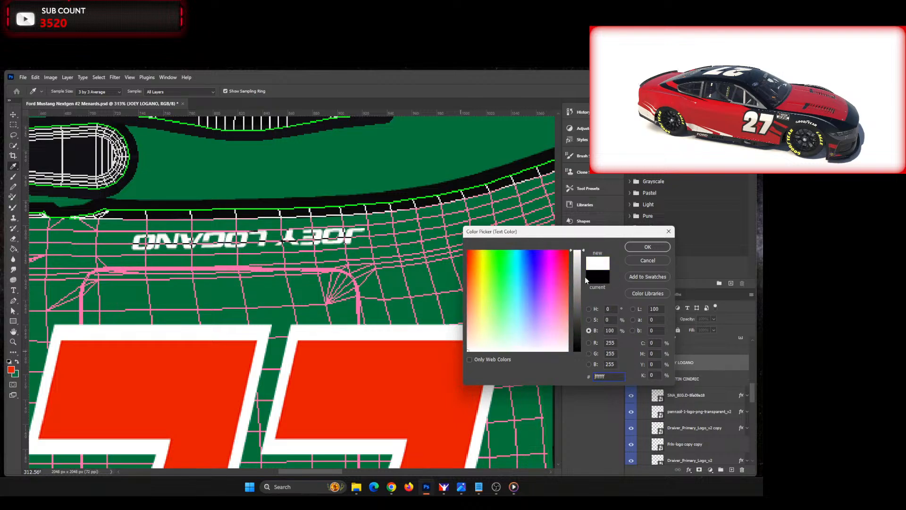
click(646, 247)
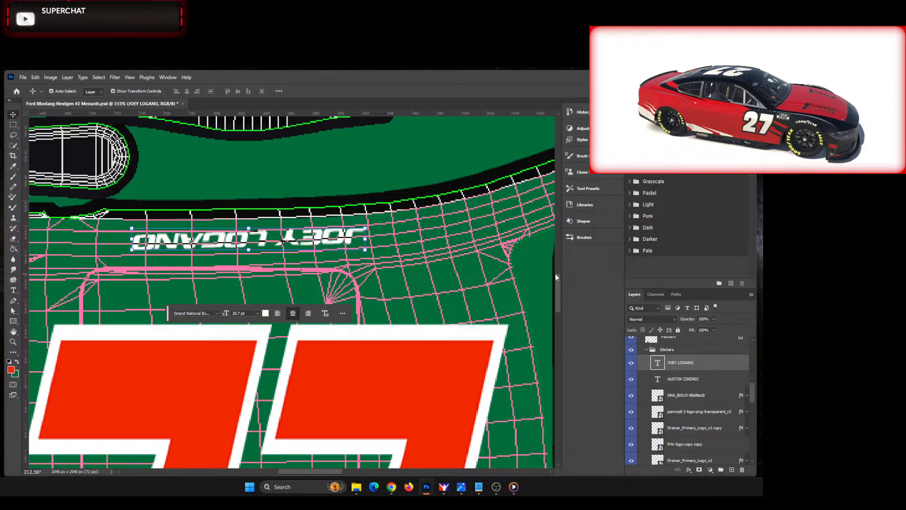
Step: Replace the AUSTIN CINDRIC text along the roof's lower edge with JOEY LOGANO
scroll(555, 279, down, 10)
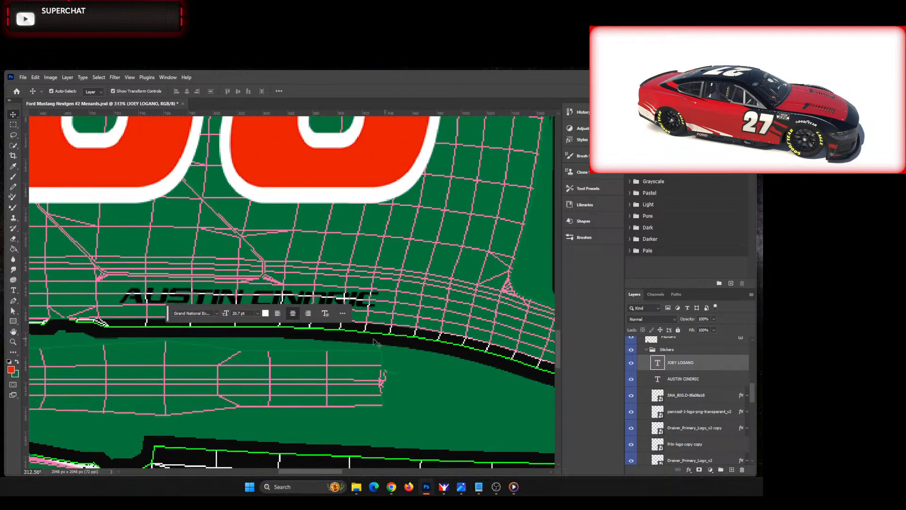
scroll(375, 324, down, 1)
double_click(267, 286)
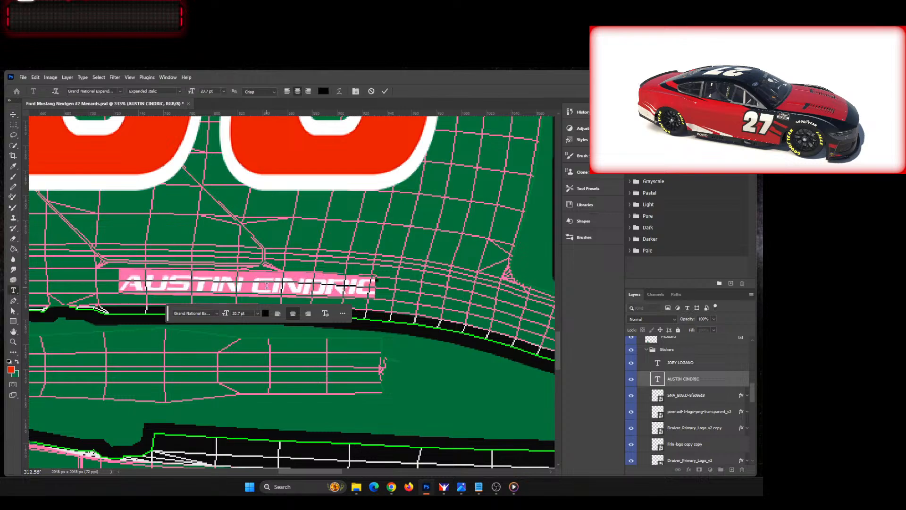
text(JOEY)
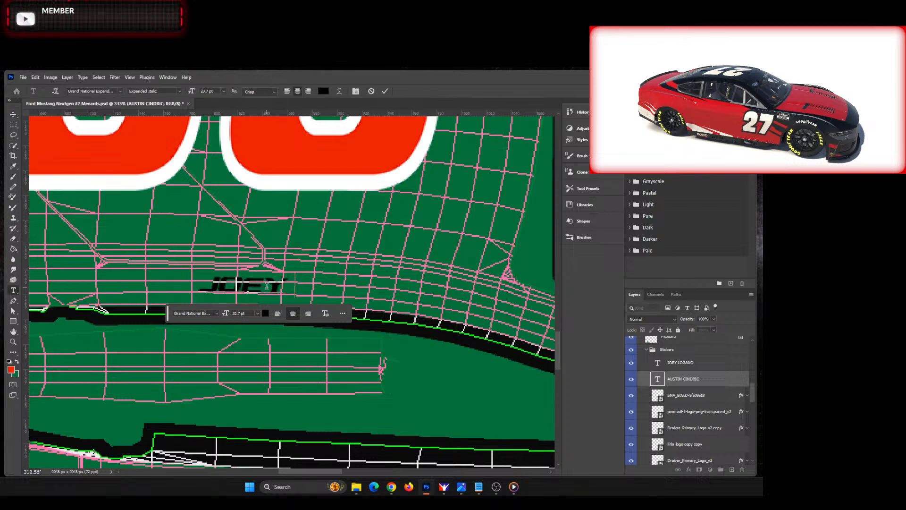
text( LOGANO)
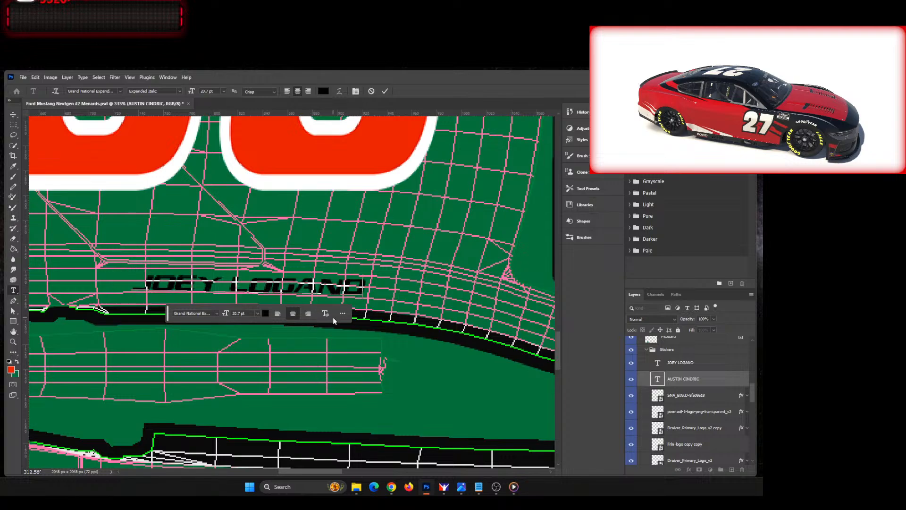
Step: Recolor the whole JOEY LOGANO text on the roof's lower edge to near-white (fffefe)
click(266, 313)
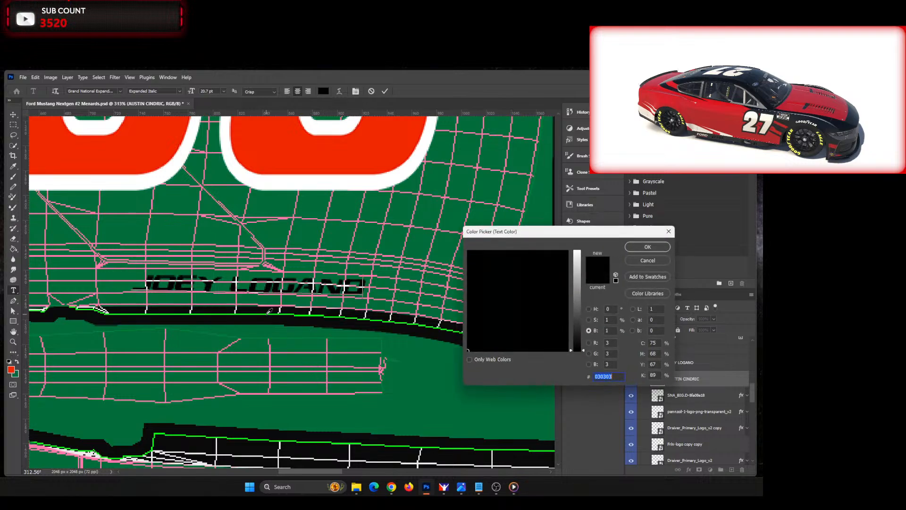
click(579, 253)
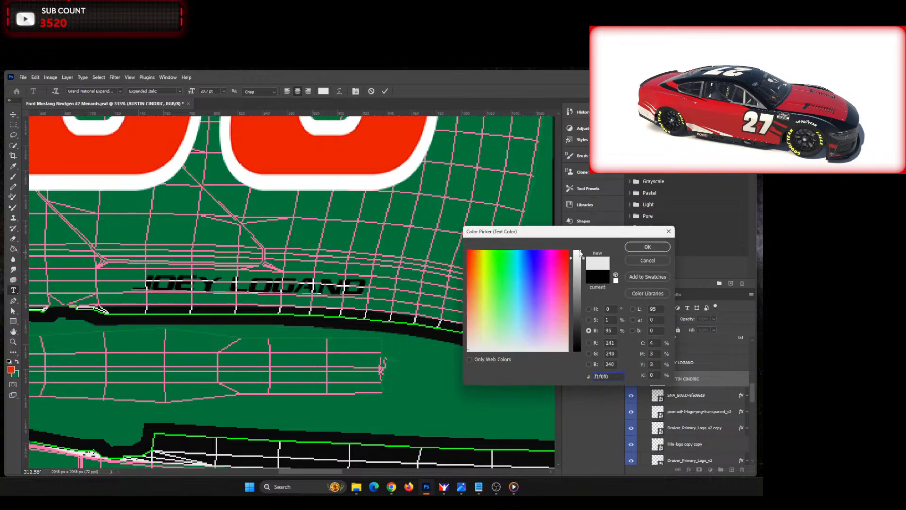
click(648, 248)
click(660, 384)
double_click(659, 384)
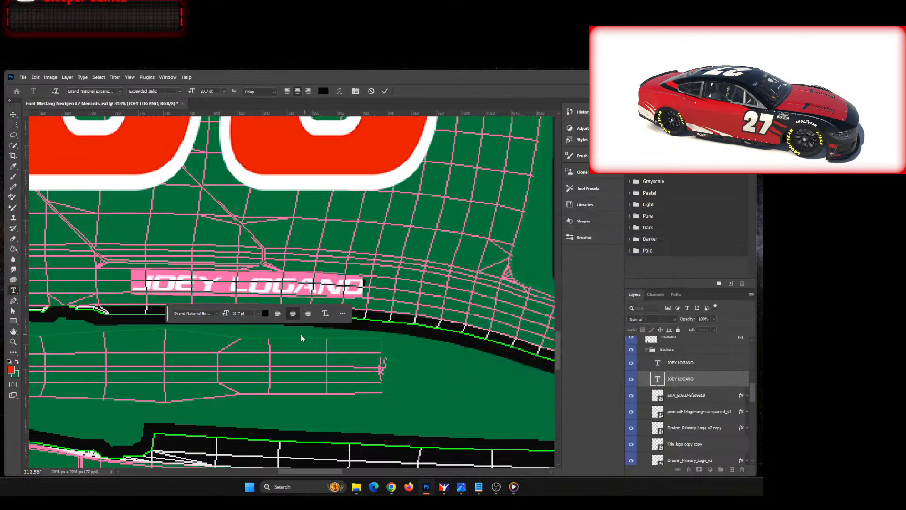
click(265, 313)
drag(581, 272, 585, 240)
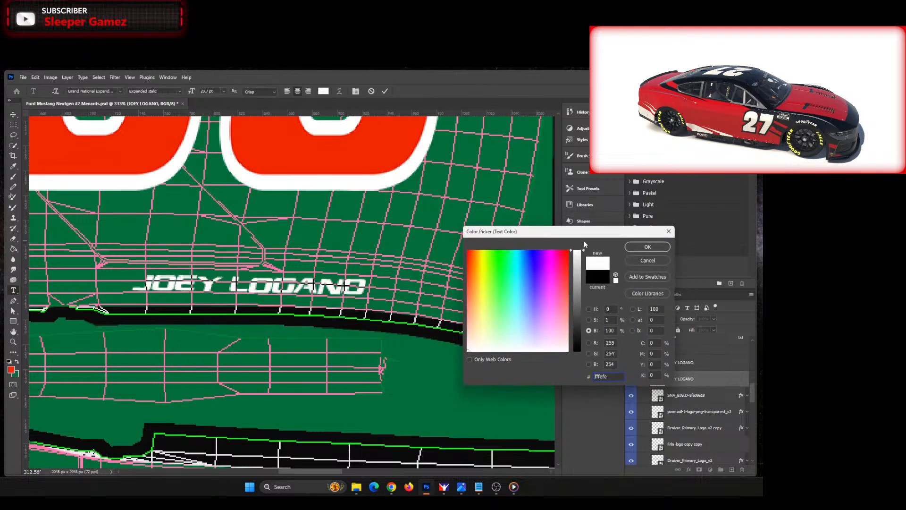
click(648, 247)
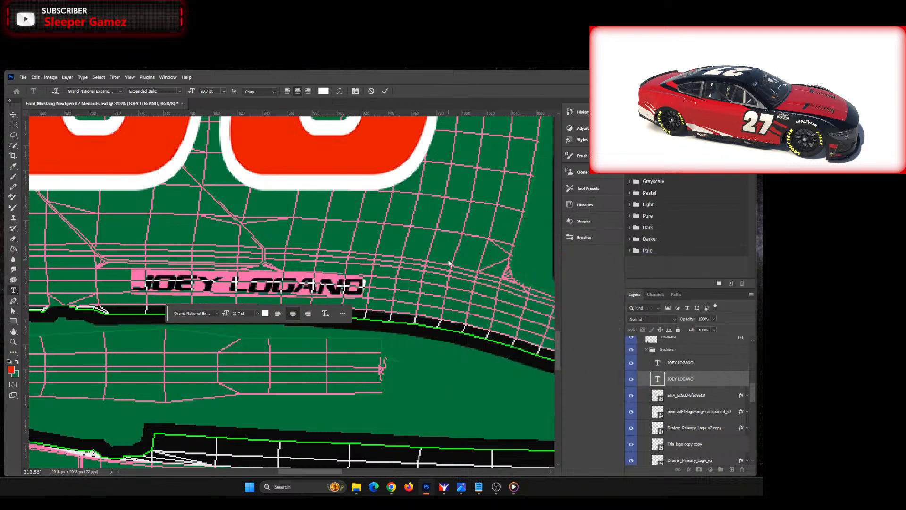
key(ctrl+Return)
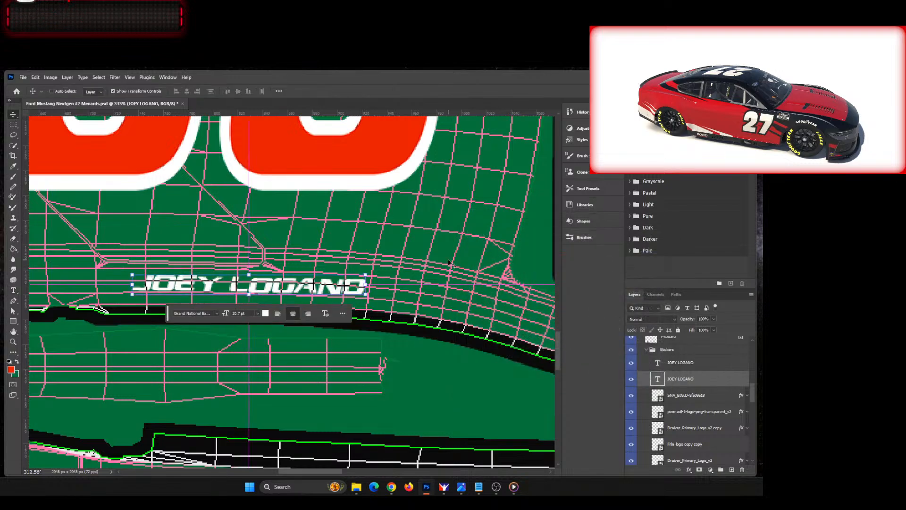
Step: Check the Pennzoil hood logo by toggling its layer's visibility, and look through the remaining sticker layers down to the Menards logos
key(ctrl+0)
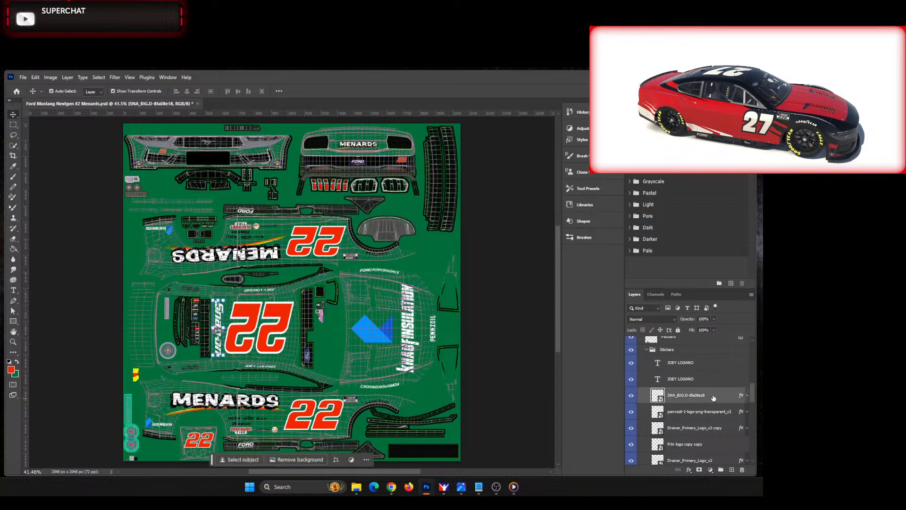
click(706, 412)
scroll(713, 396, down, 1)
scroll(721, 385, down, 2)
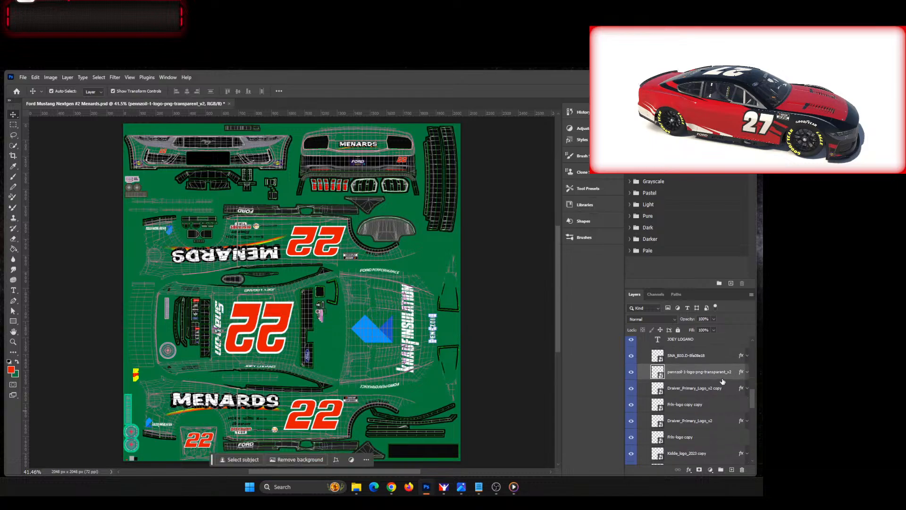
click(630, 373)
click(629, 373)
click(629, 373)
click(629, 373)
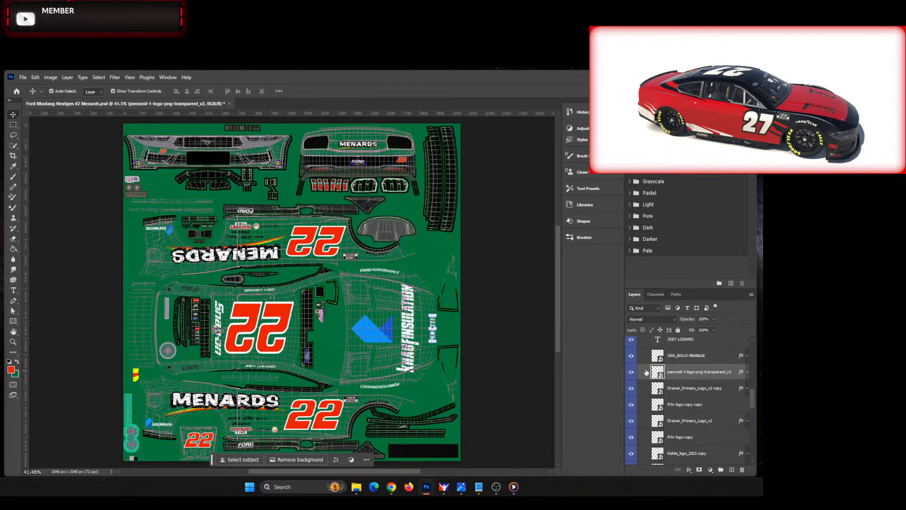
scroll(715, 385, down, 5)
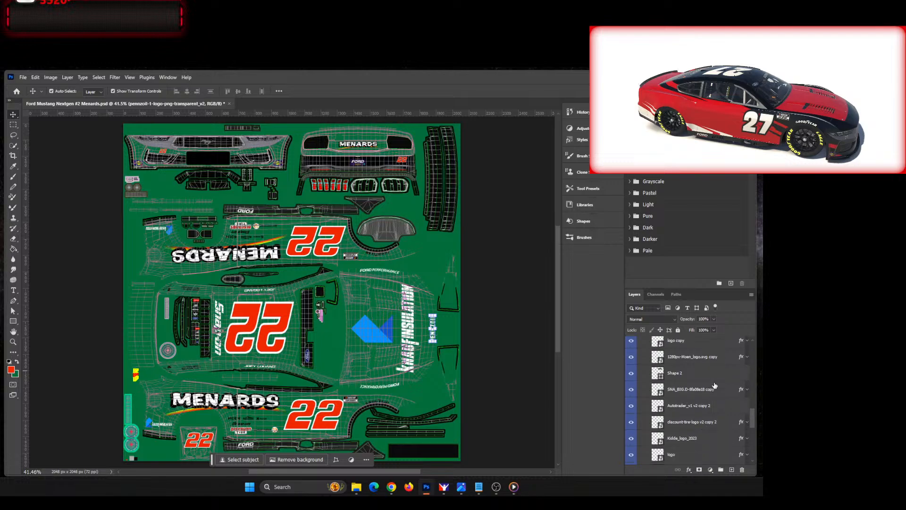
scroll(714, 385, down, 8)
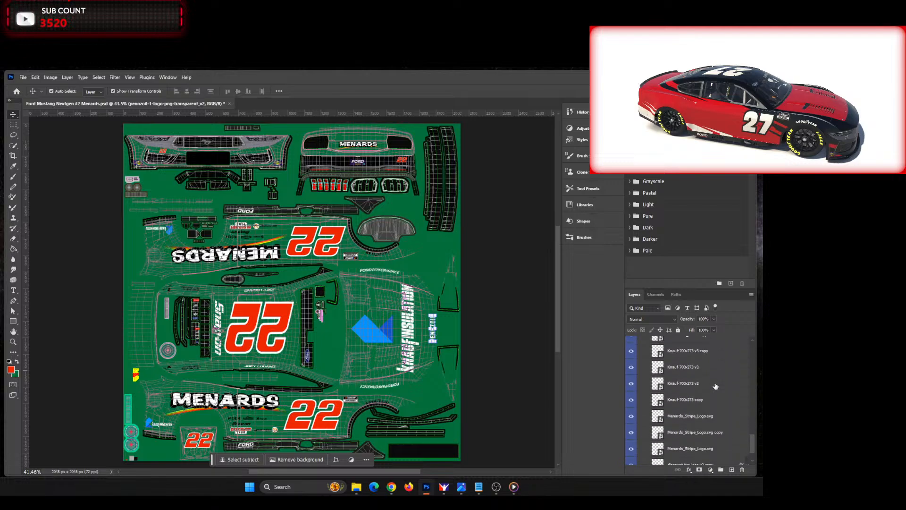
Step: Delete the sponsor sticker layers from the Pennzoil logo down to the discount tire logo copy, and select the Shapes group
shift+click(703, 435)
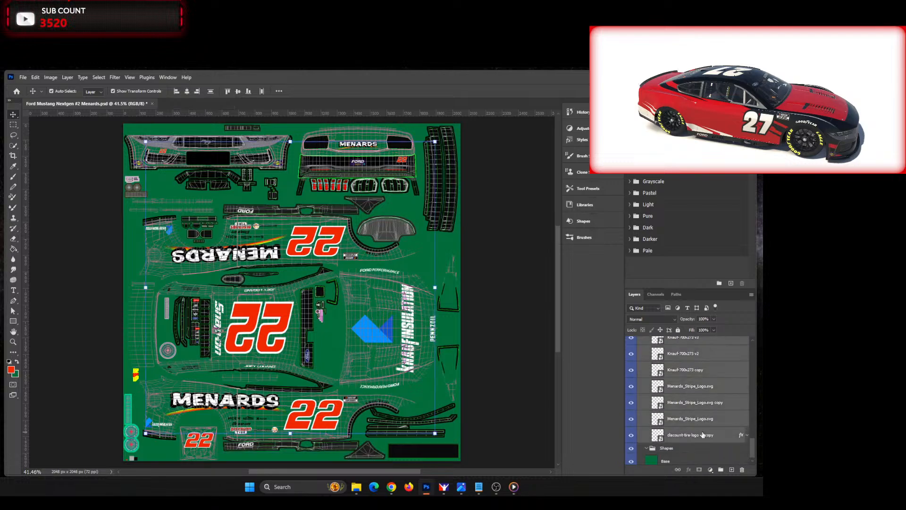
key(Delete)
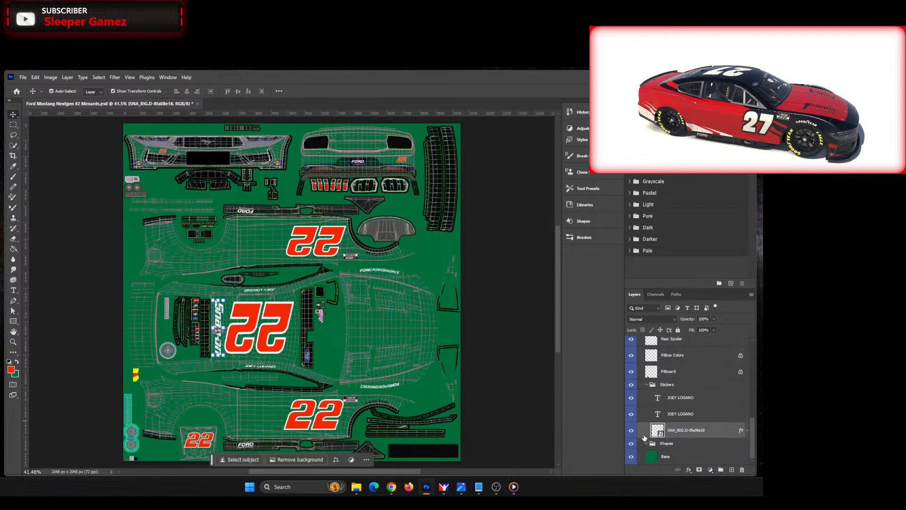
click(705, 414)
click(648, 385)
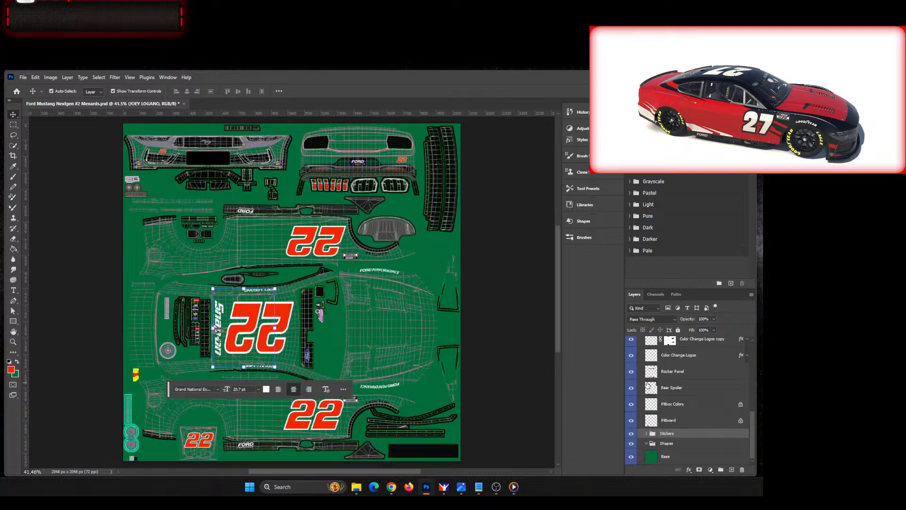
click(646, 433)
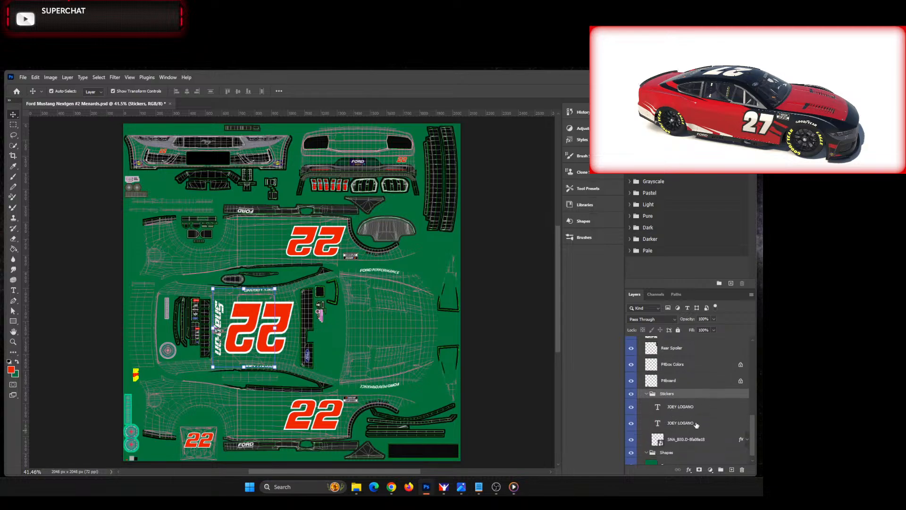
scroll(696, 426, down, 1)
click(668, 444)
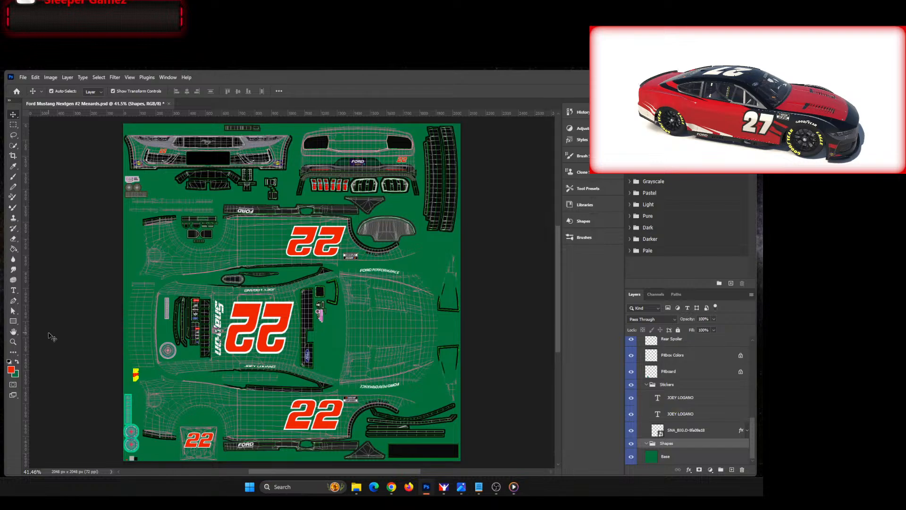
Step: Look through the Custom Spec Map group, including the layers in its Red Channel Metallic subgroup
key(alt+Tab)
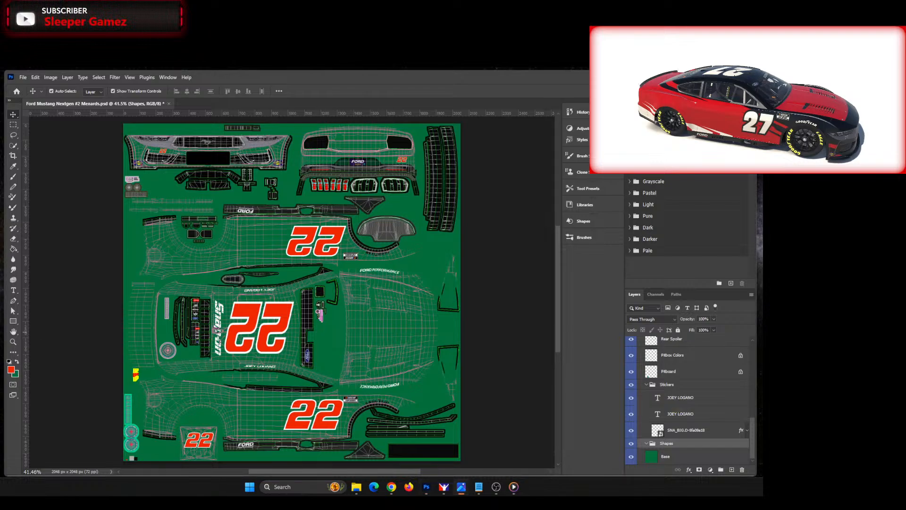
scroll(703, 410, up, 10)
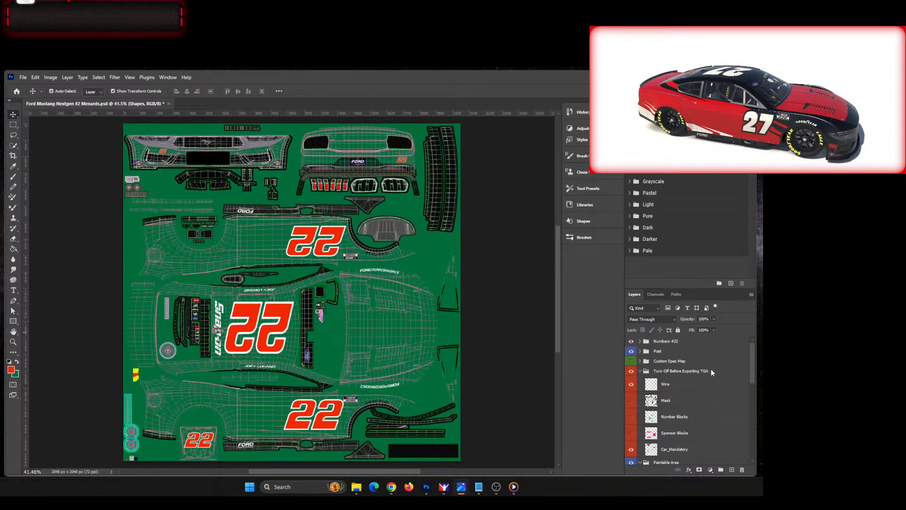
click(640, 361)
click(639, 361)
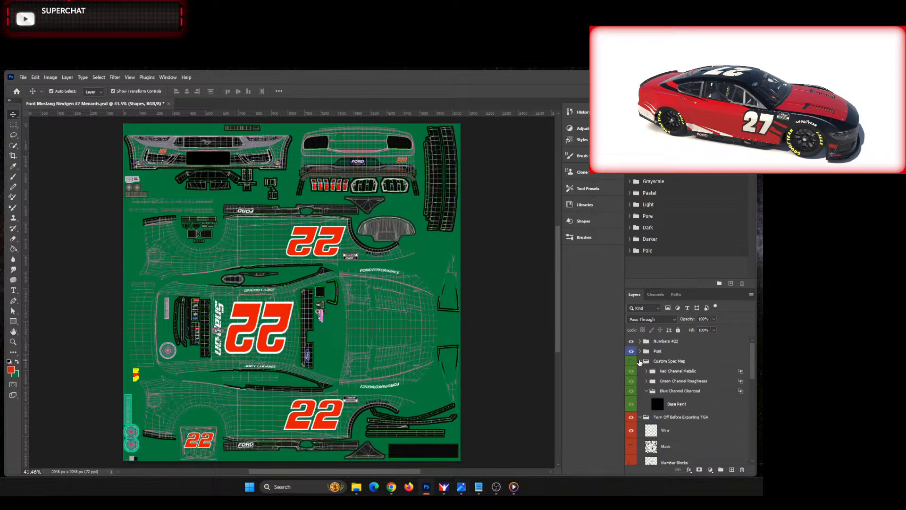
click(646, 371)
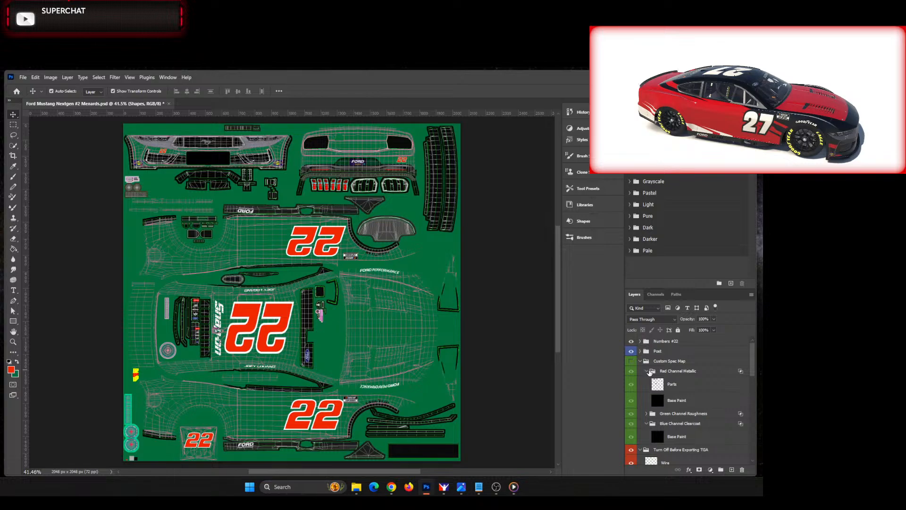
click(649, 371)
click(644, 362)
click(646, 372)
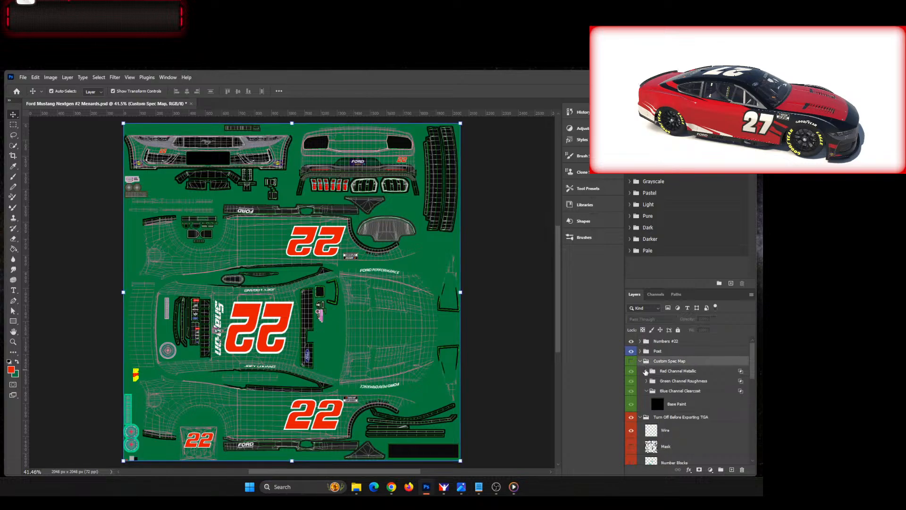
click(641, 361)
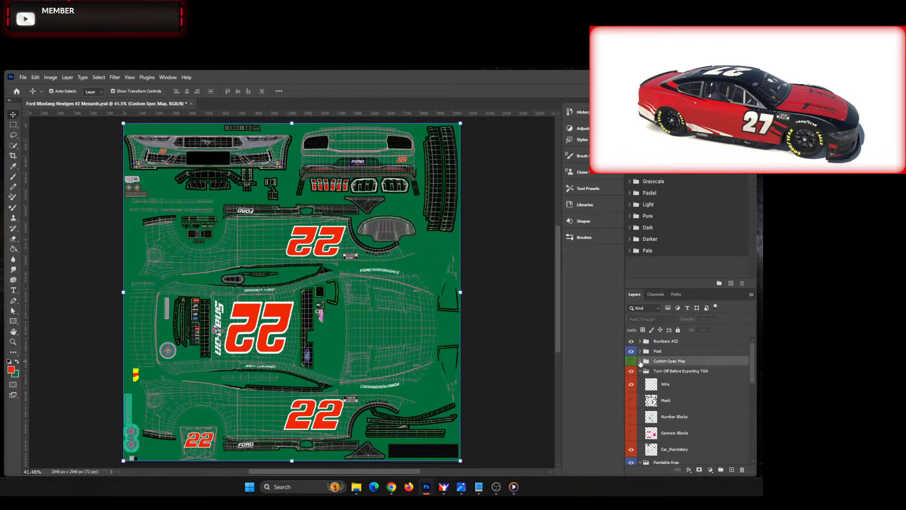
Step: Check what the Post group contains by toggling its visibility, and examine the roof and number area up close
click(665, 352)
click(632, 352)
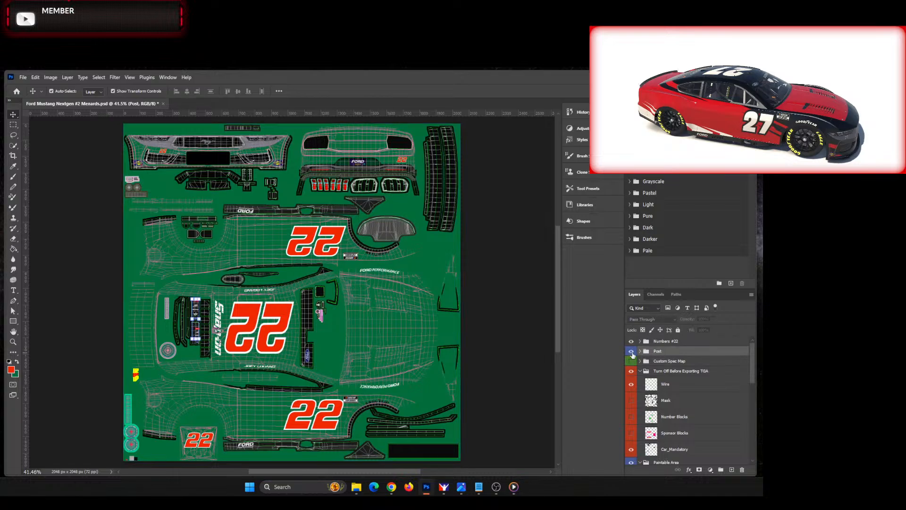
click(632, 352)
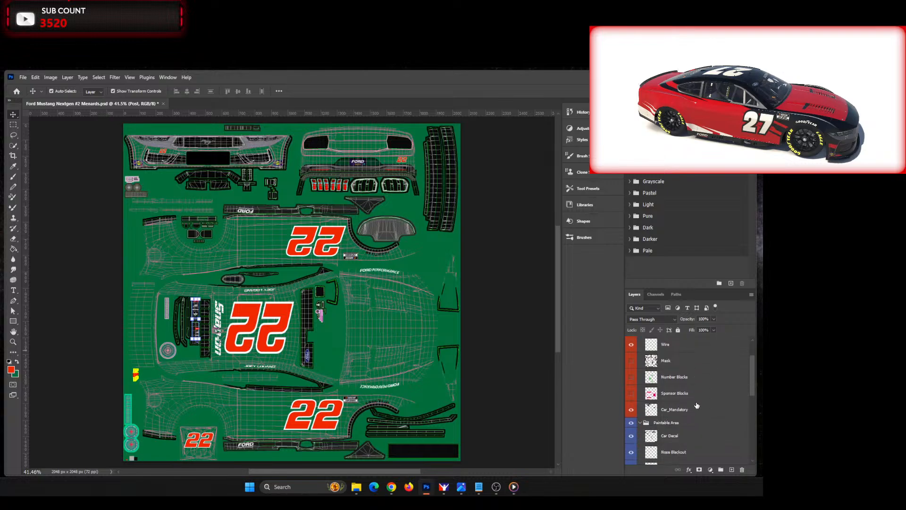
scroll(196, 368, up, 5)
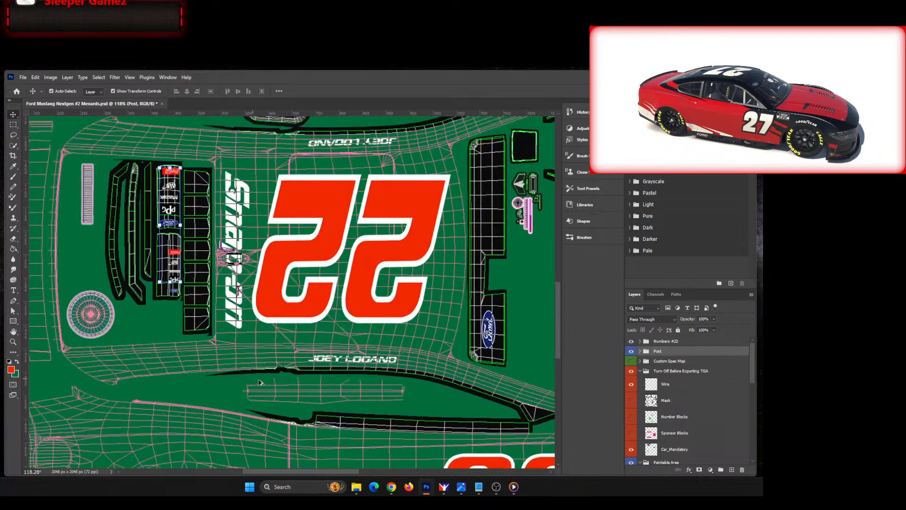
scroll(387, 375, down, 3)
key(ctrl+0)
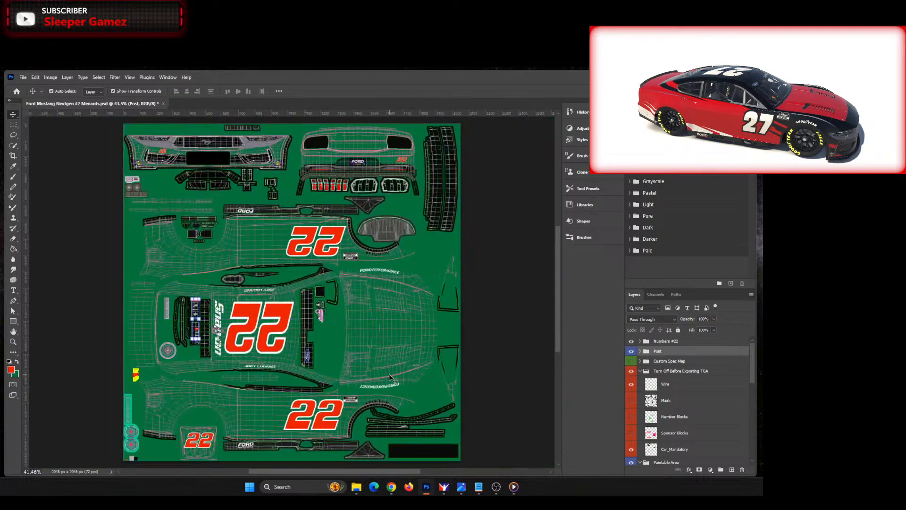
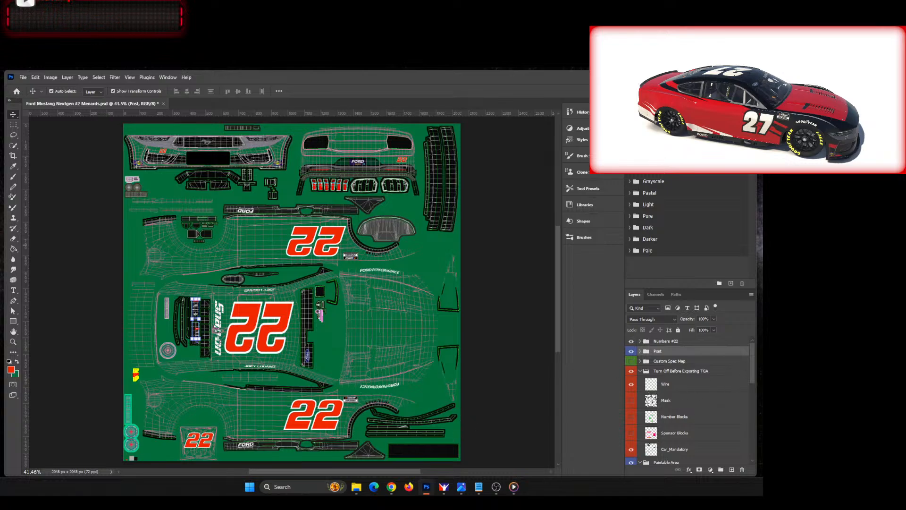
drag(763, 255, 295, 271)
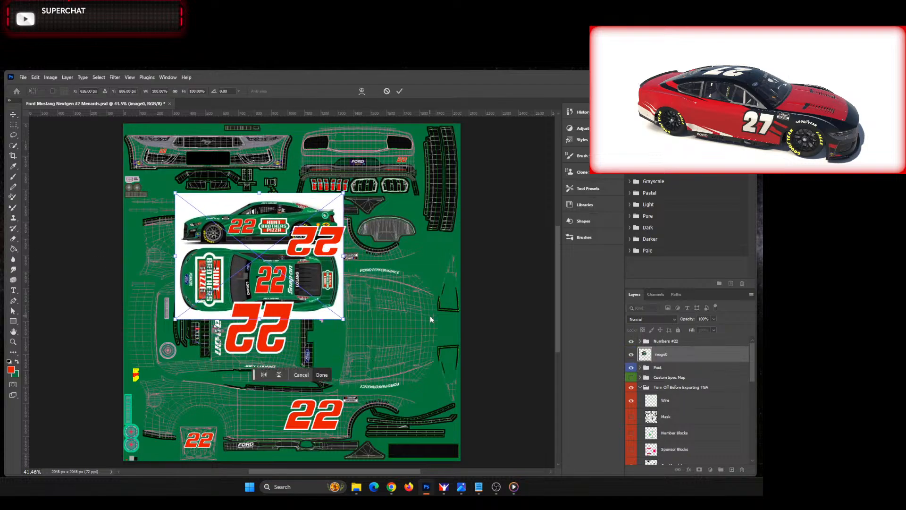
drag(672, 352, 655, 339)
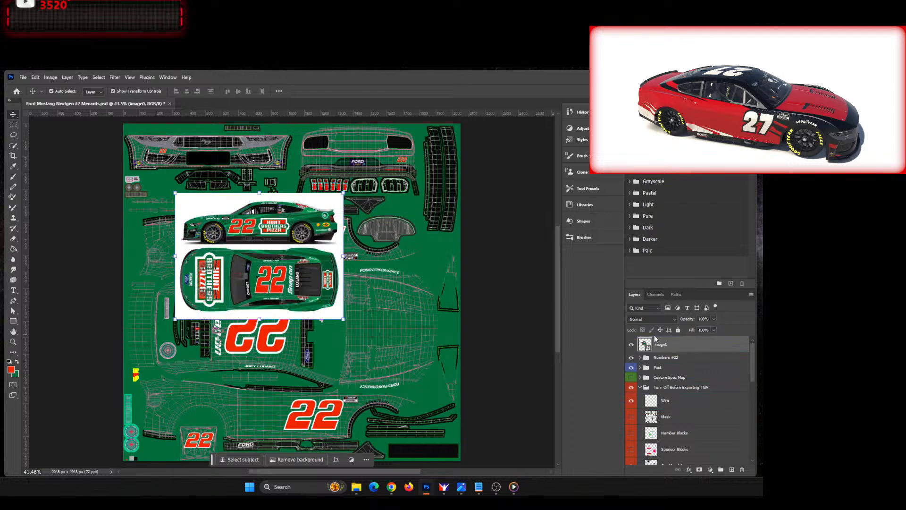
drag(343, 319, 537, 390)
drag(383, 314, 330, 311)
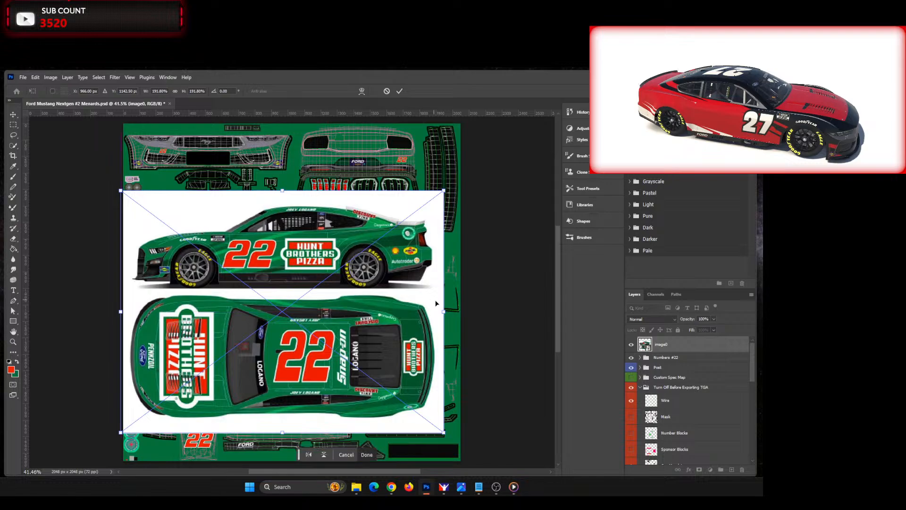
drag(444, 312, 537, 313)
drag(402, 302, 357, 334)
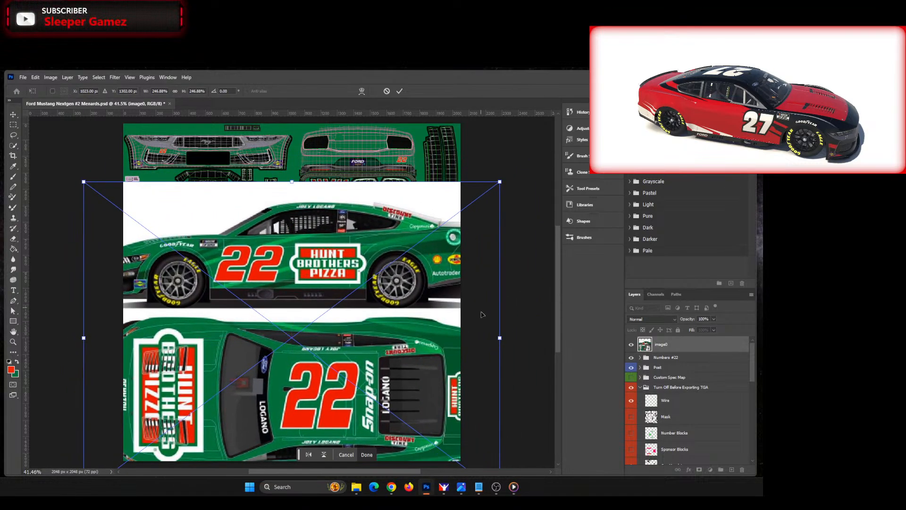
click(400, 92)
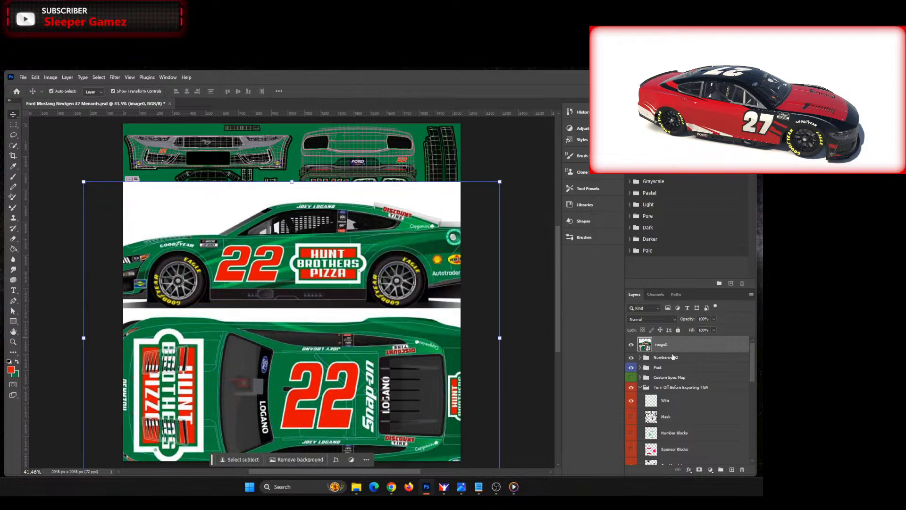
click(632, 345)
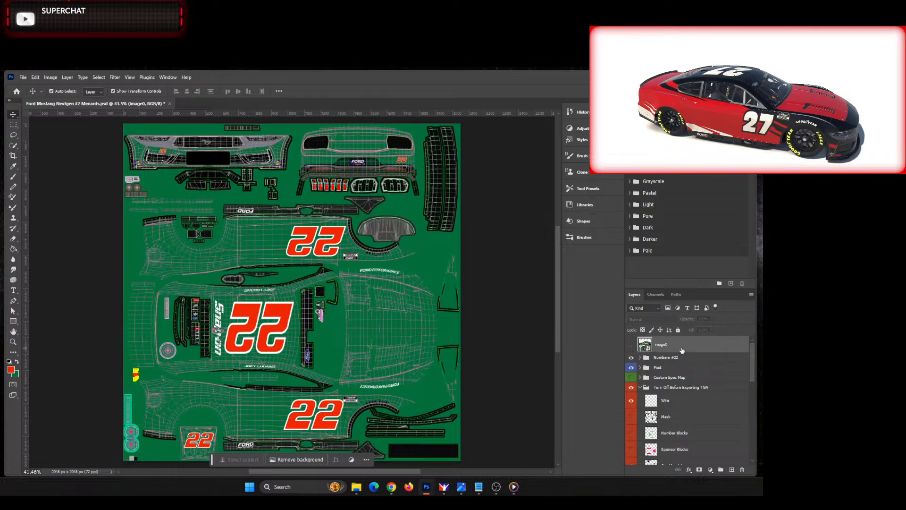
key(Delete)
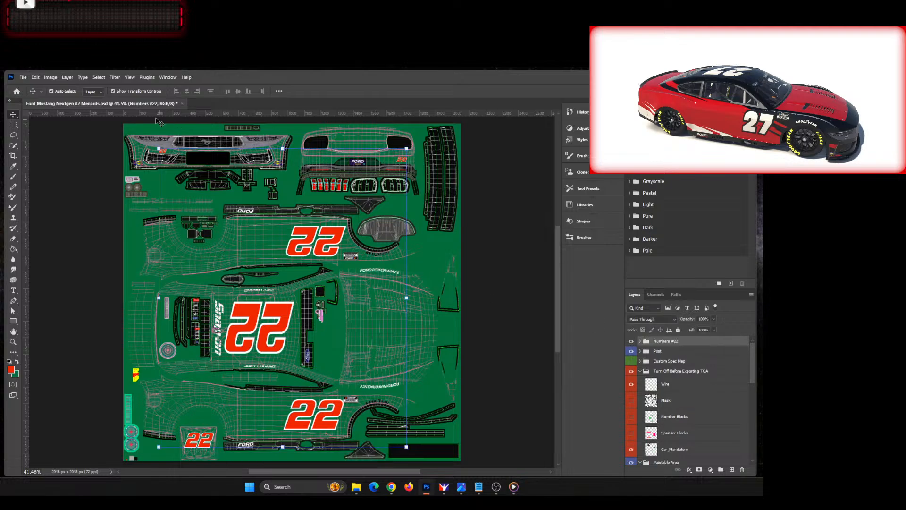
Step: Rotate the whole template canvas 180 degrees
click(65, 150)
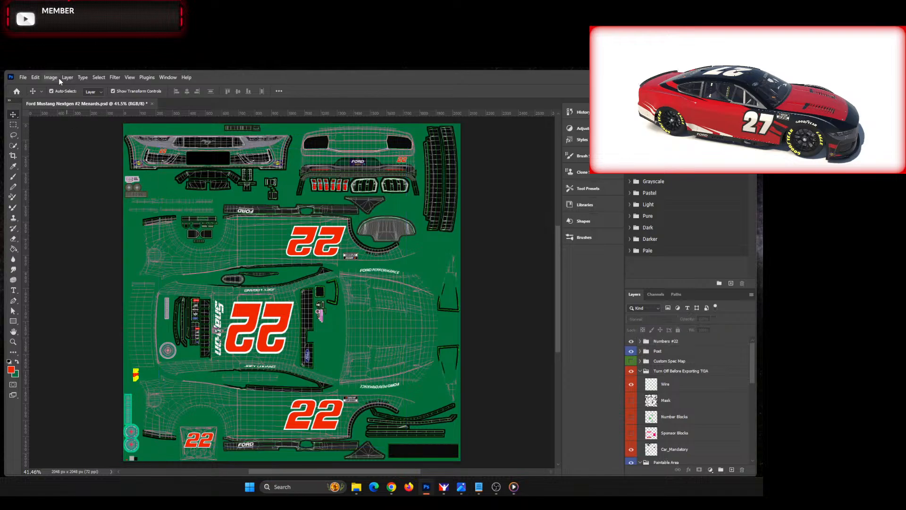
click(51, 77)
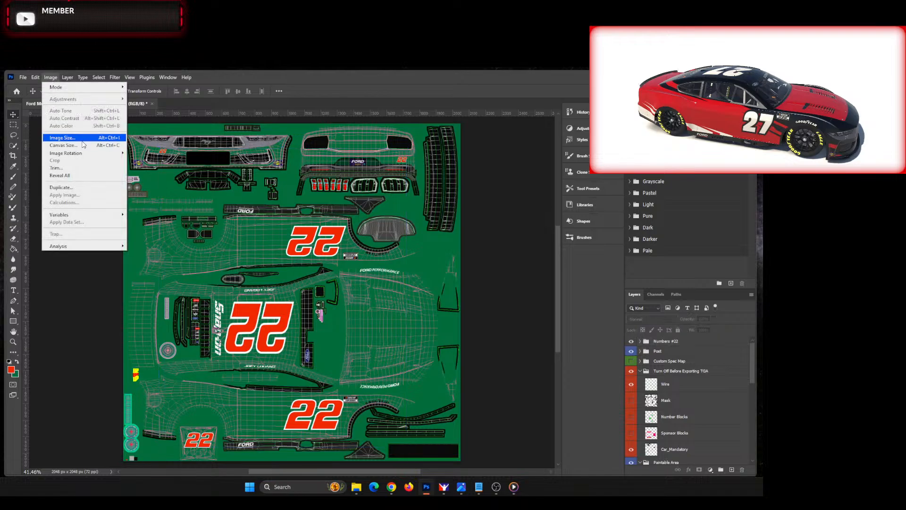
mouse_move(96, 155)
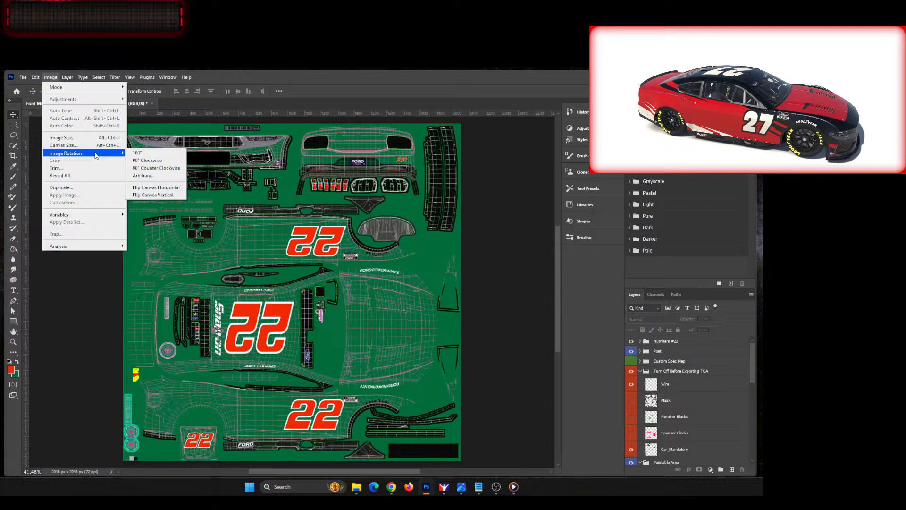
click(140, 152)
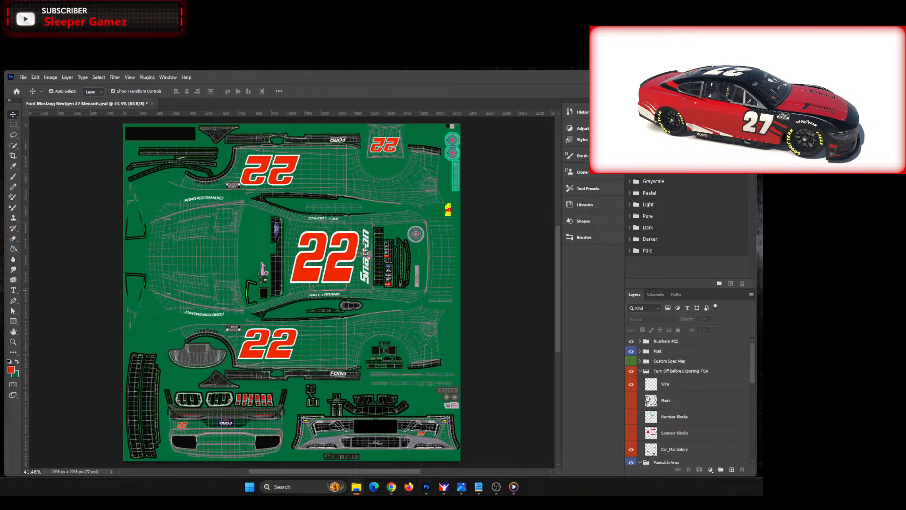
Step: Place the Hunt Brothers Pizza car reference image, enlarge it to about 235%, and position it over the template's lower half
drag(0, 293, 307, 346)
drag(384, 369, 265, 322)
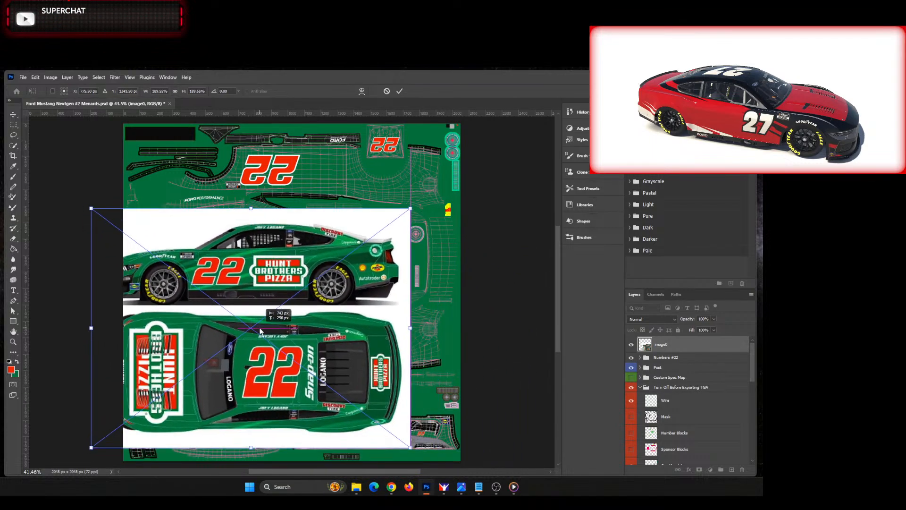
drag(414, 326, 486, 333)
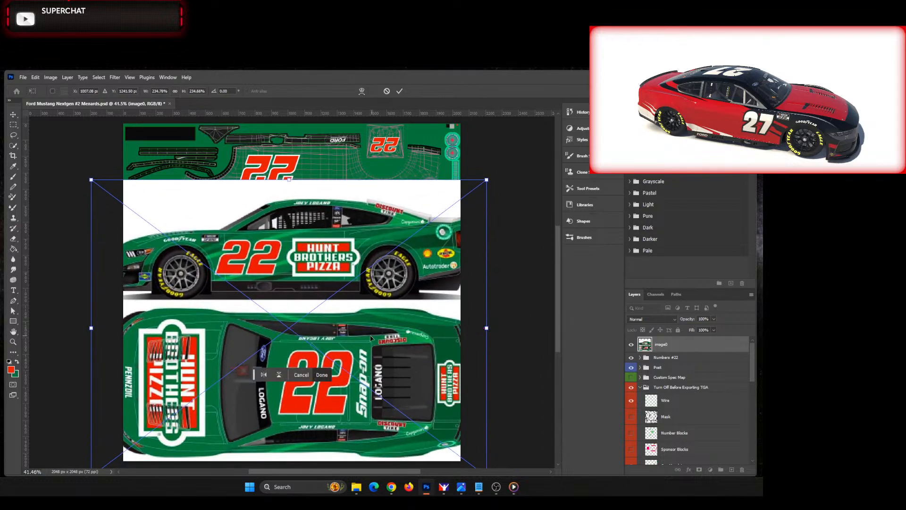
drag(369, 337, 386, 413)
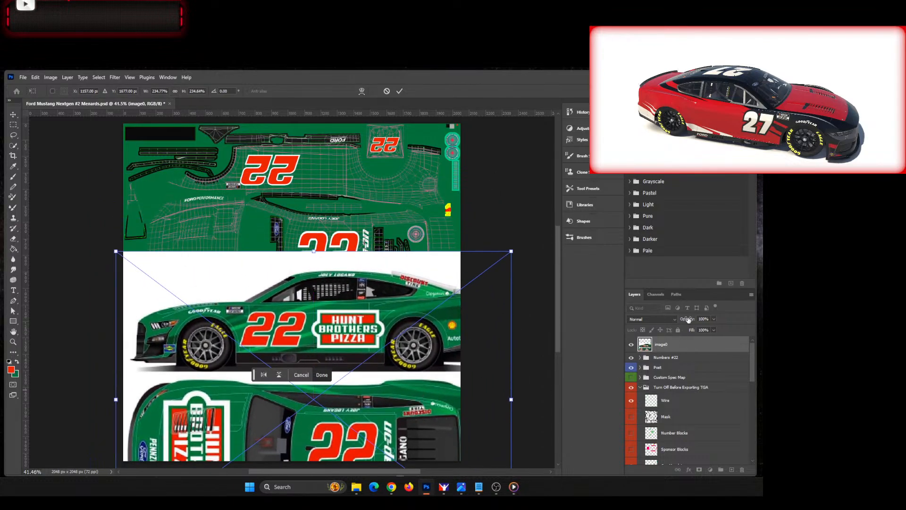
Step: Fade the reference image to 33% opacity, with the Numbers #22 group hidden, and line its side view up with the lower side panel
drag(688, 319, 663, 324)
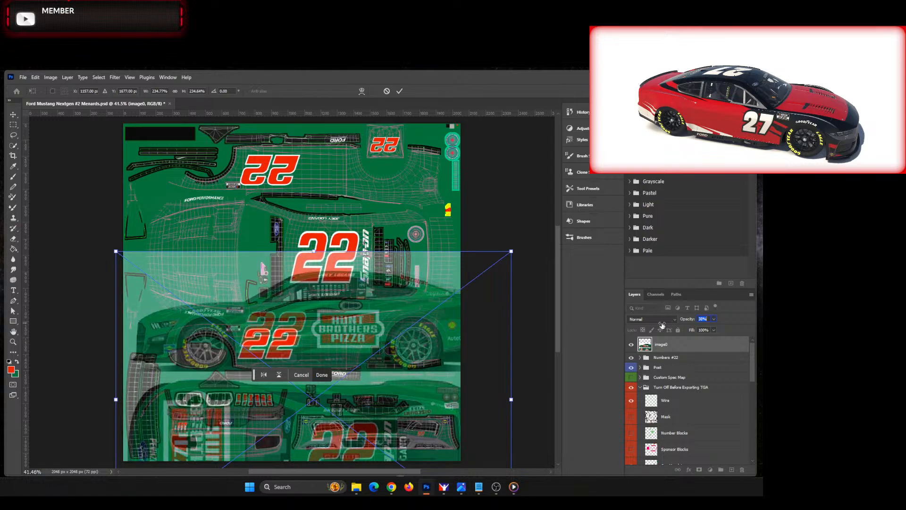
click(632, 358)
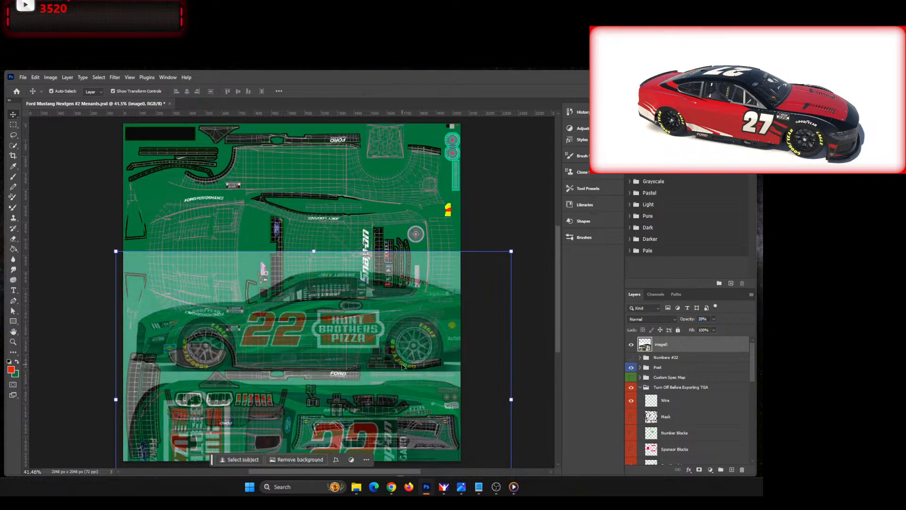
drag(404, 365, 405, 384)
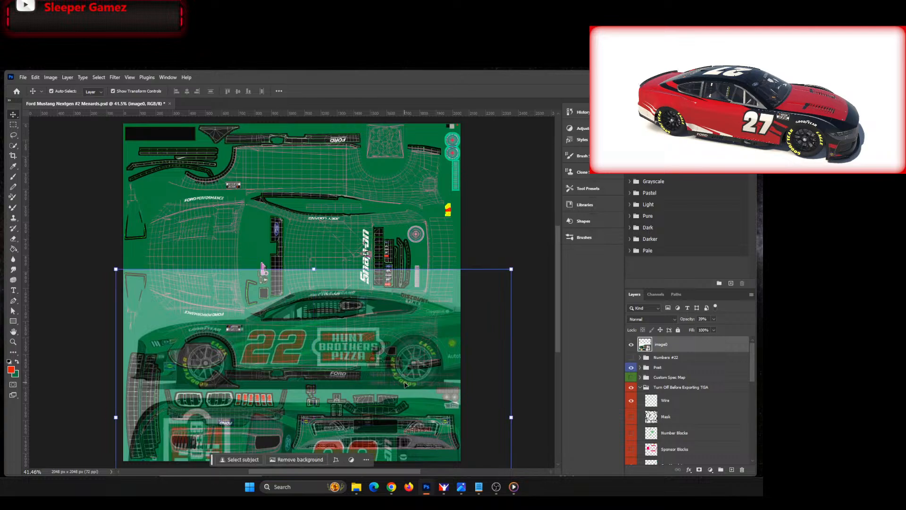
drag(274, 274, 291, 362)
drag(317, 430, 298, 337)
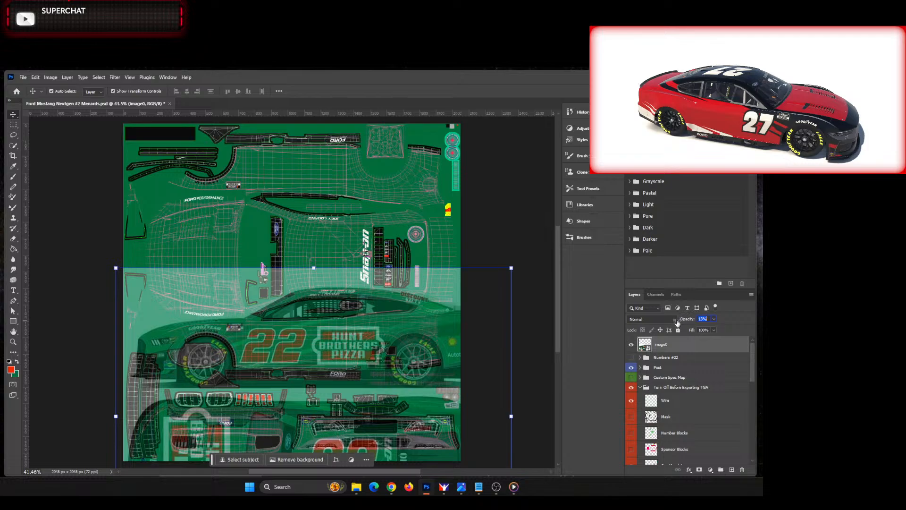
drag(690, 322, 685, 326)
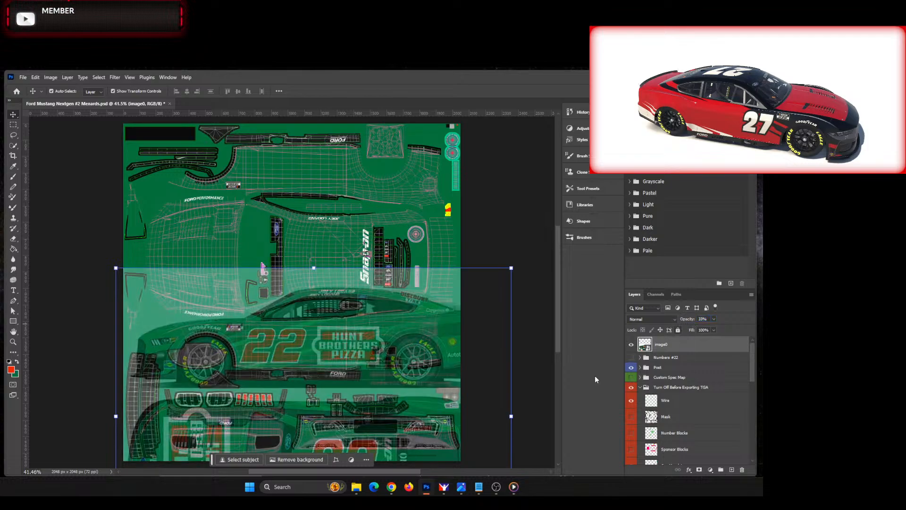
Step: Fit the reference car to the lower side wireframe by scaling it to about 212% width and 229% height and nudging it sideways
drag(512, 418, 474, 422)
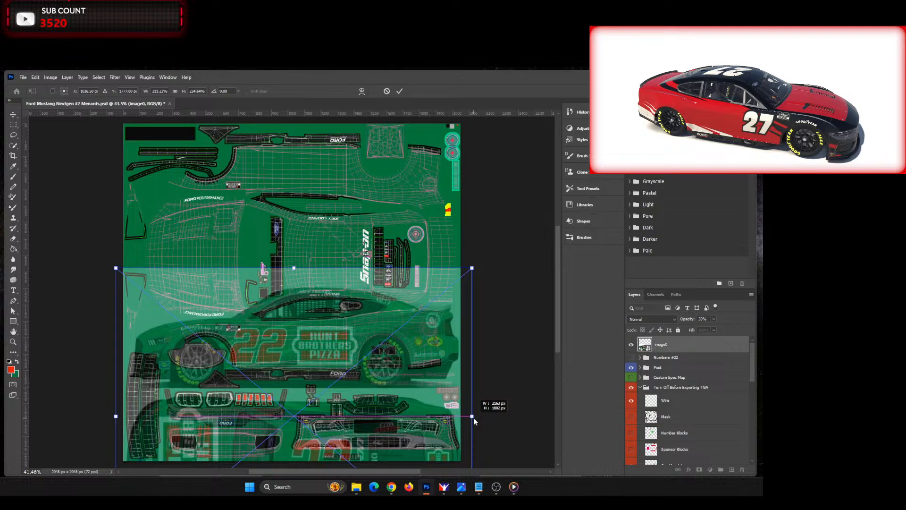
drag(475, 421, 474, 421)
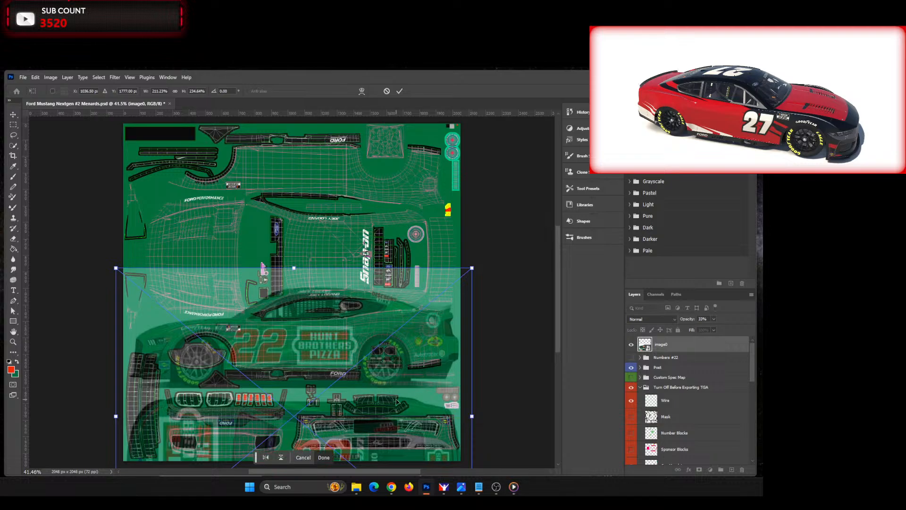
key(Right)
key(Right)
key(Right)
key(Right)
key(Right)
key(Right)
key(Right)
key(Right)
key(Right)
key(Right)
key(Right)
key(Right)
key(Right)
key(Right)
key(Right)
key(Right)
key(Right)
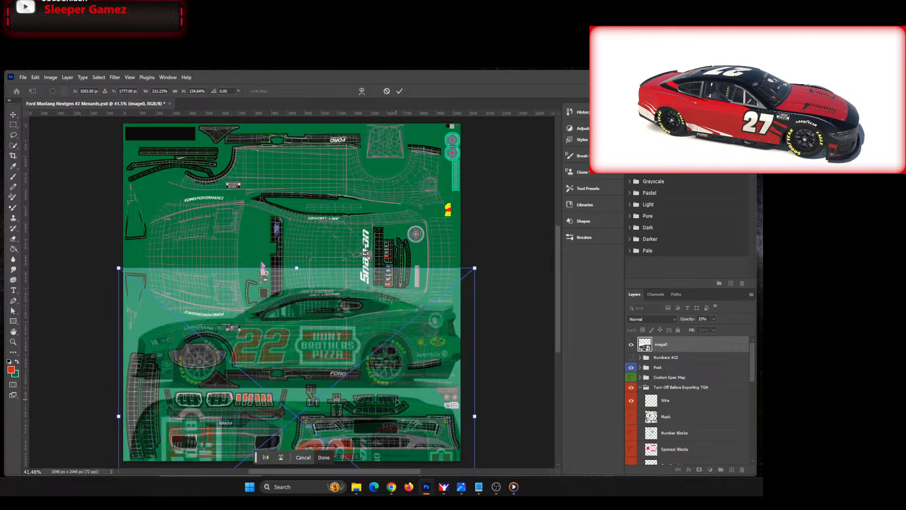
key(Right)
key(Right)
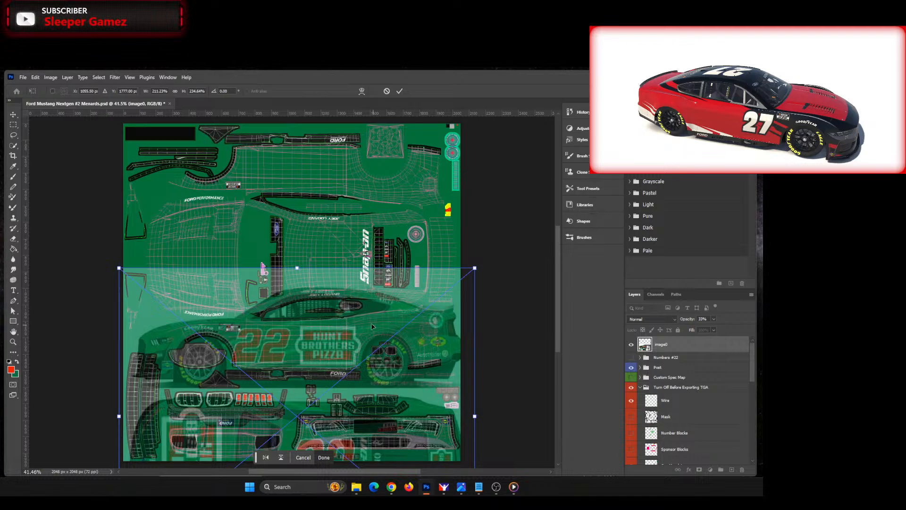
drag(296, 268, 296, 274)
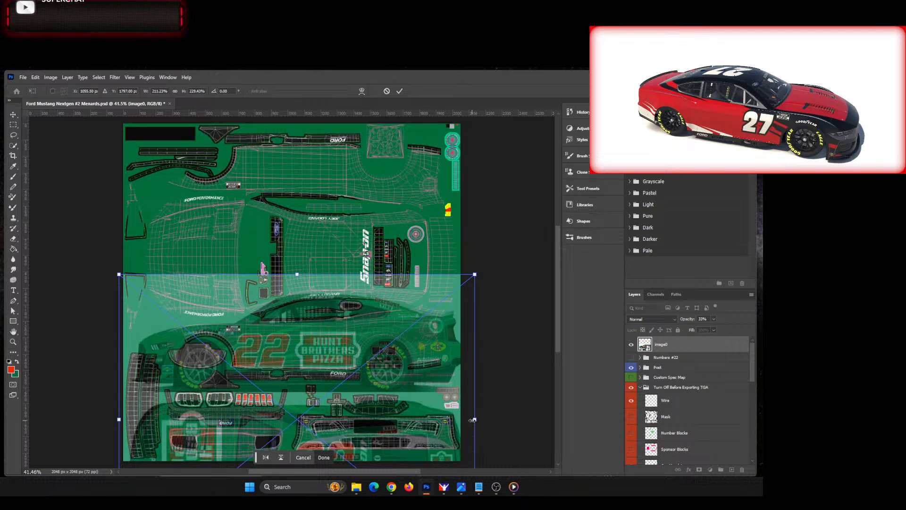
drag(474, 420, 475, 420)
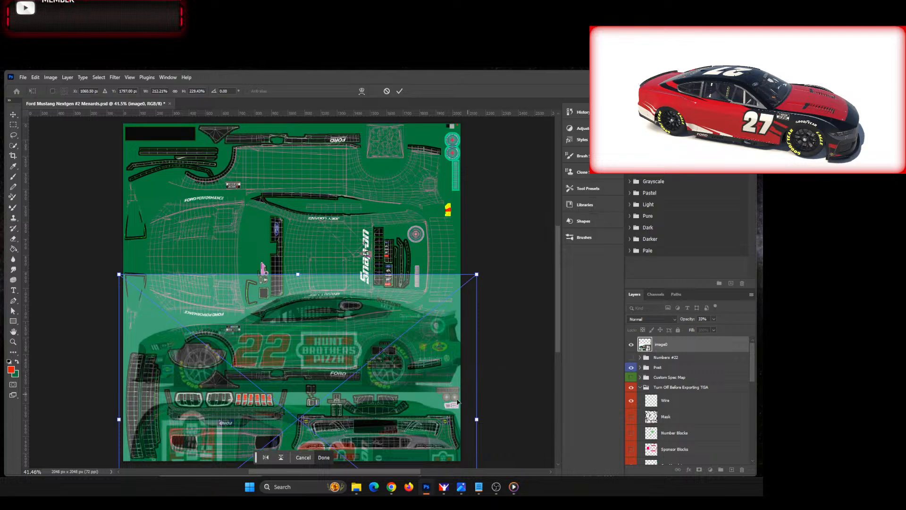
Step: Move the reference image layer below Wire in the Turn Off Before Exporting TGA group, and check its alignment by toggling its visibility
drag(672, 357, 676, 413)
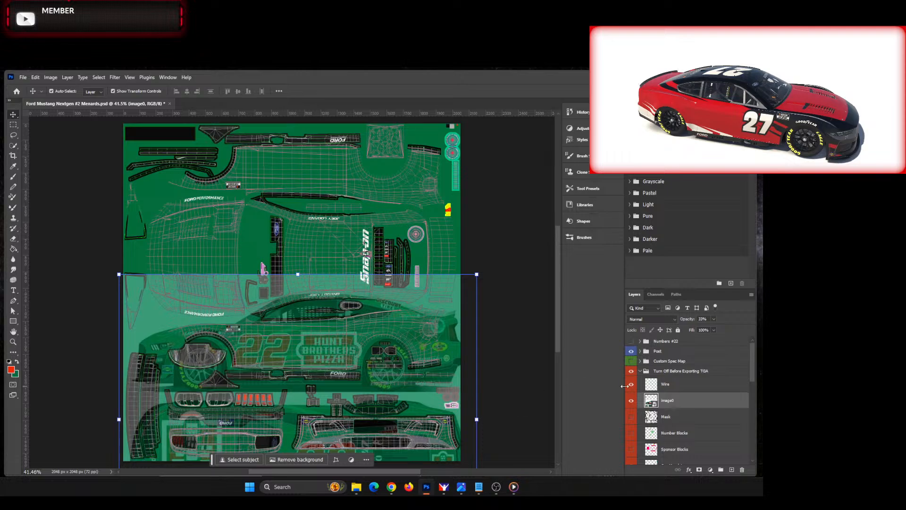
scroll(556, 309, down, 3)
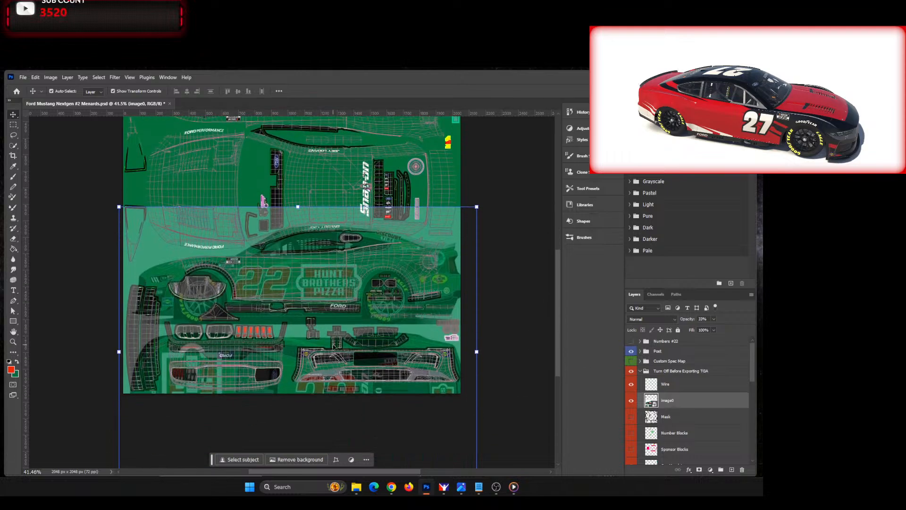
scroll(344, 307, up, 5)
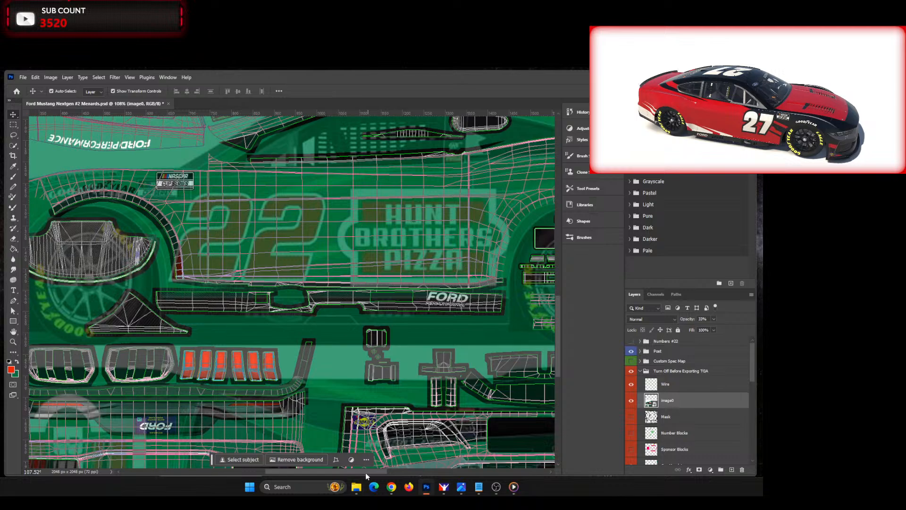
scroll(284, 273, down, 3)
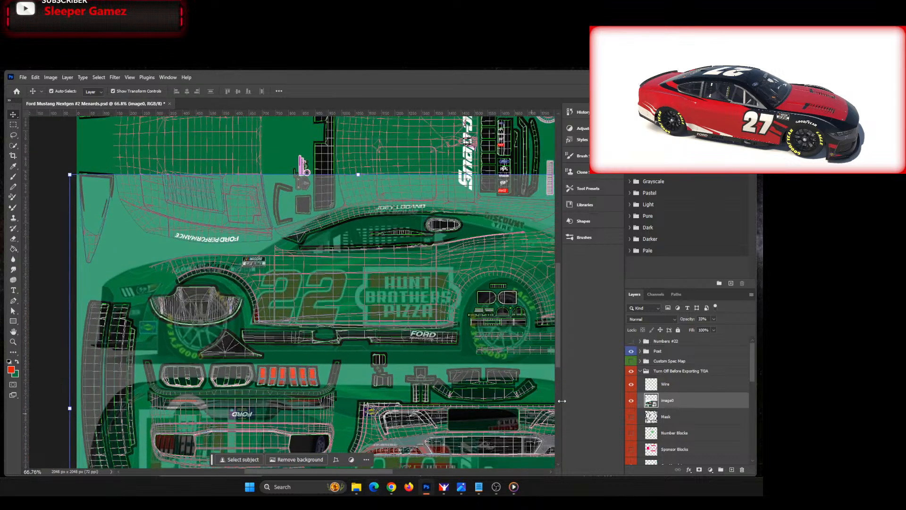
click(631, 403)
click(632, 402)
click(632, 402)
click(631, 402)
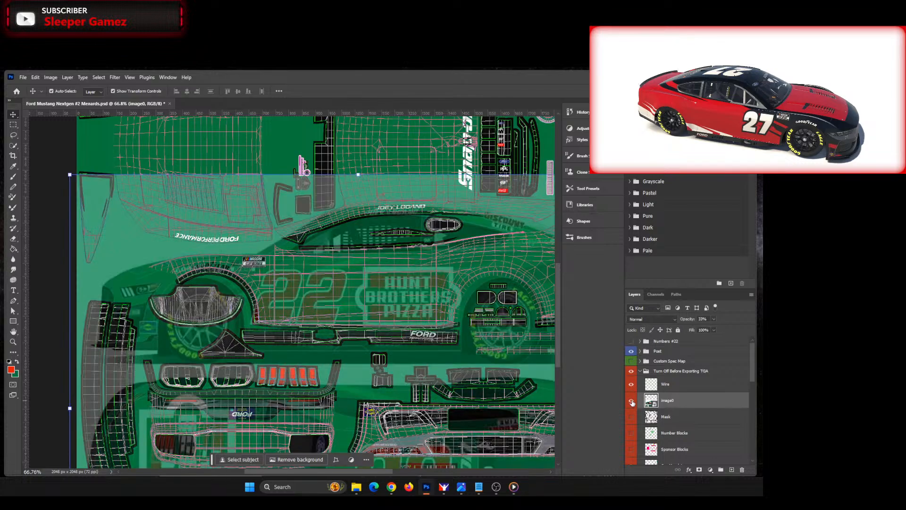
click(632, 402)
click(632, 402)
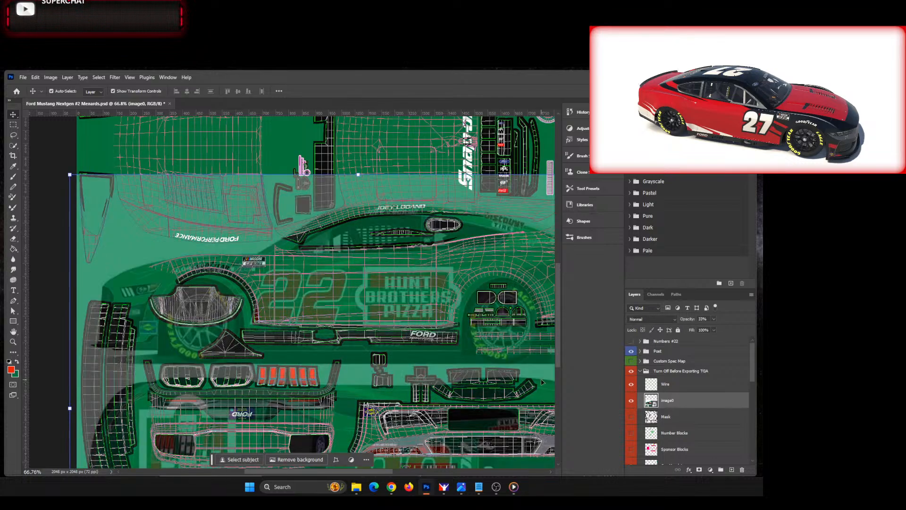
Step: Narrow the reference image from both sides to about 202% width so its side view fits the lower side wireframe
drag(70, 408, 81, 403)
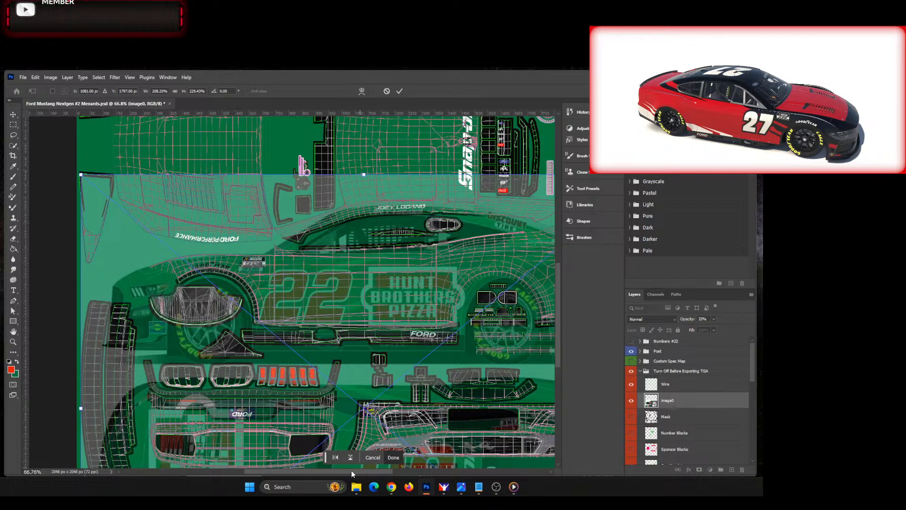
drag(351, 470, 385, 471)
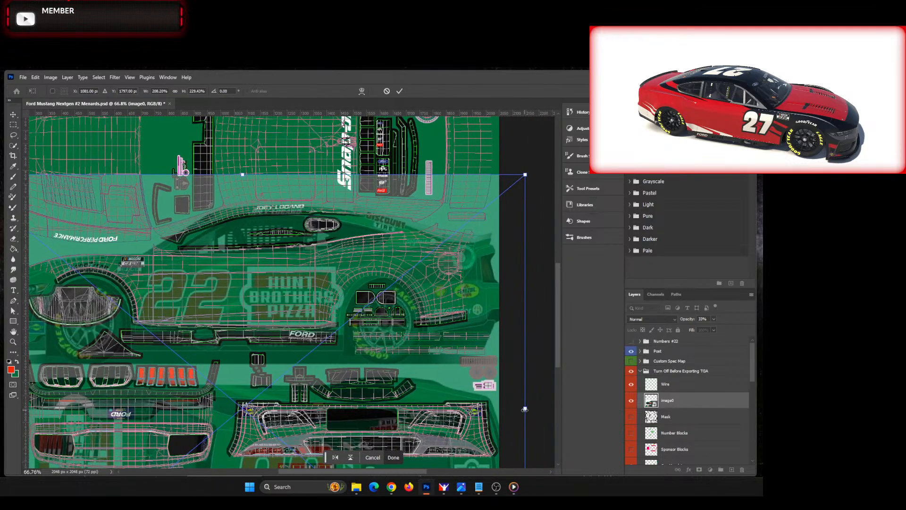
drag(525, 409, 514, 410)
drag(369, 474, 350, 474)
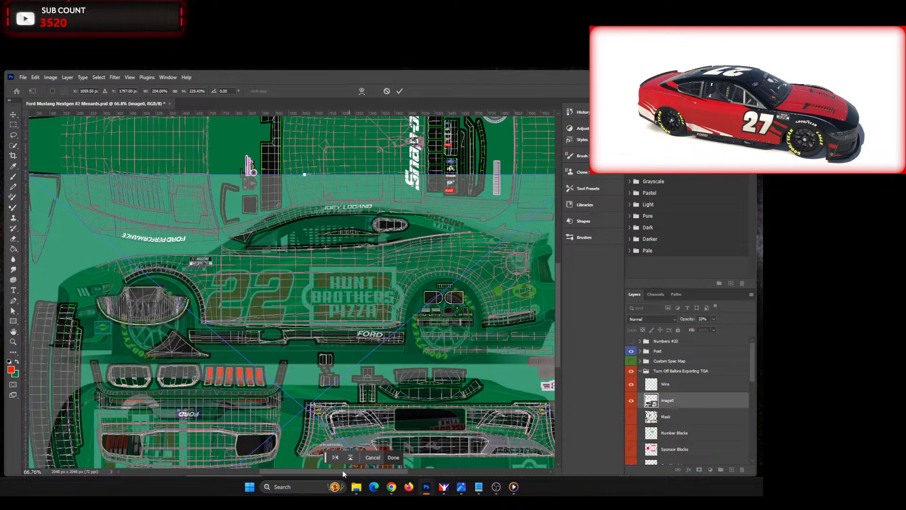
drag(330, 472, 308, 472)
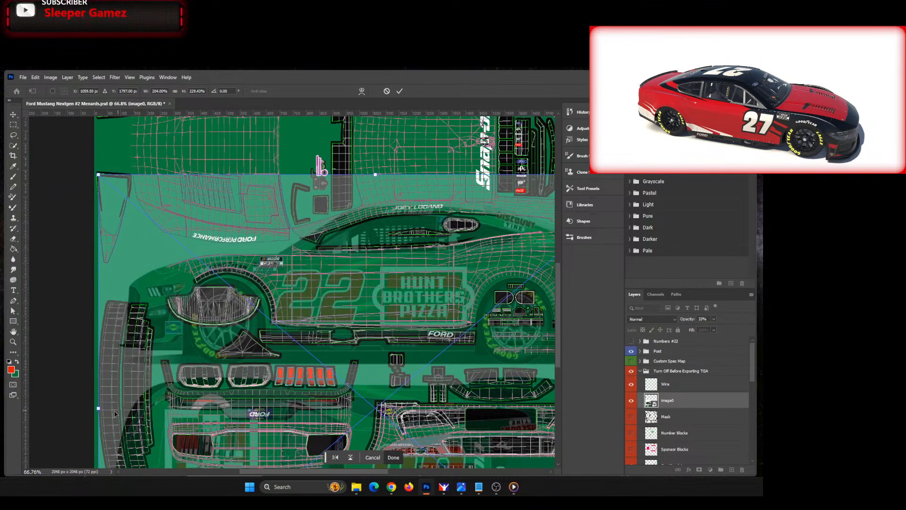
drag(97, 409, 102, 410)
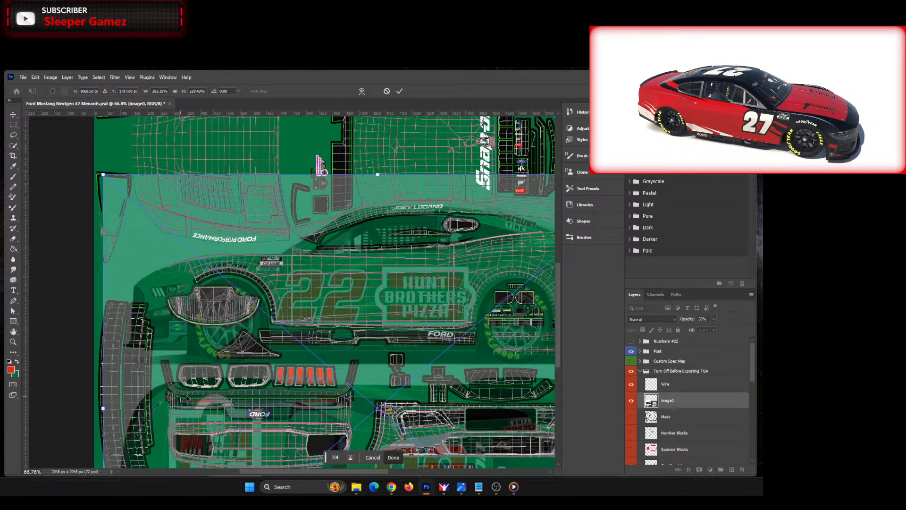
Step: Nudge the reference image up 4 px and trim its width to about 201.6% from the rear end of the car
key(Up)
key(Up)
key(Up)
key(Up)
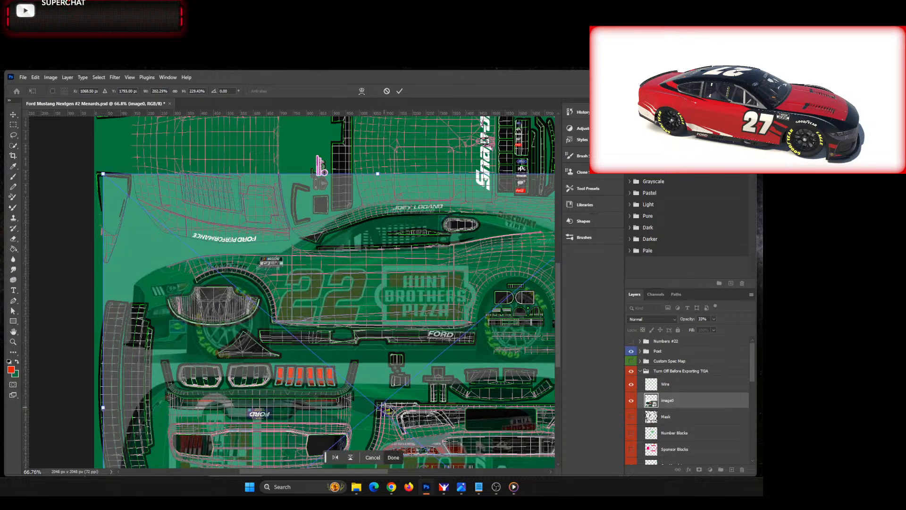
drag(378, 472, 407, 474)
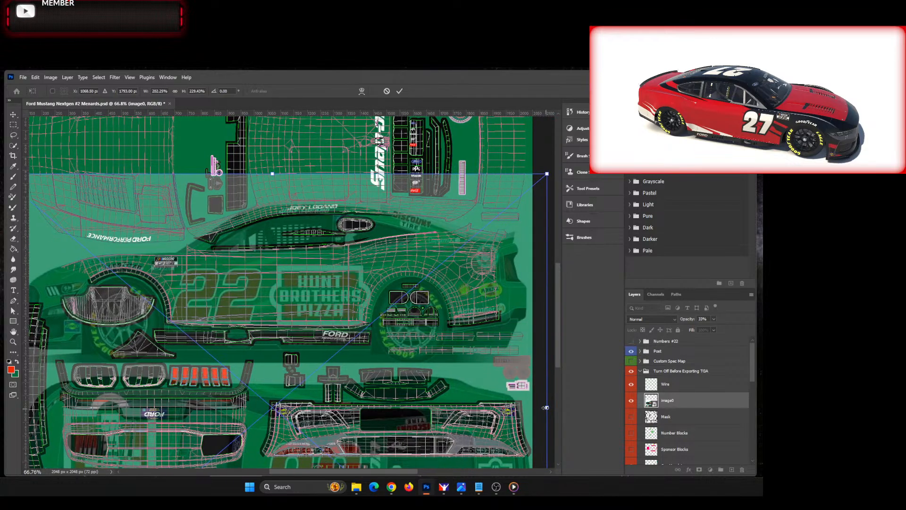
drag(547, 408, 544, 408)
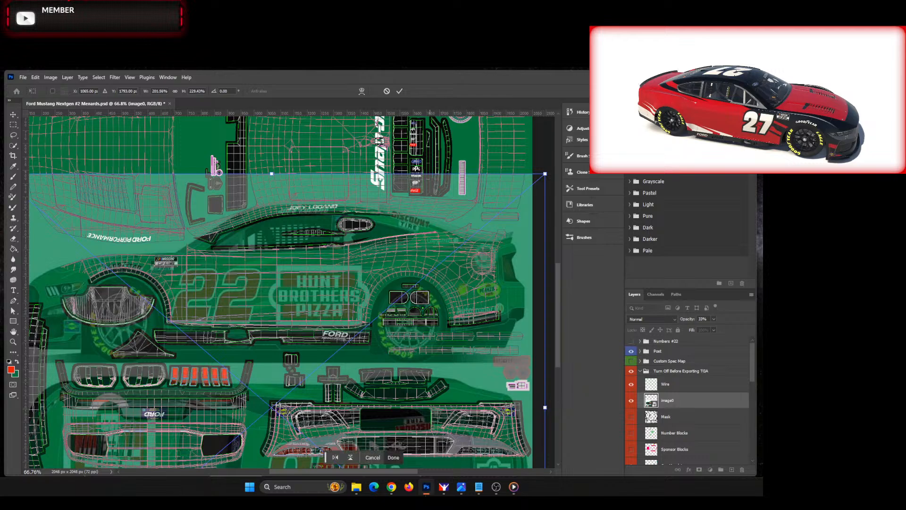
drag(393, 471, 381, 470)
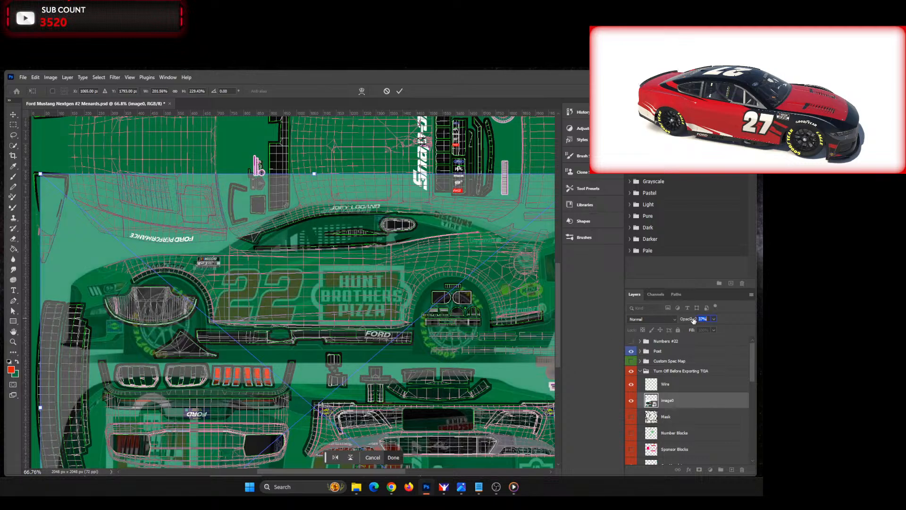
Step: Raise the reference image's opacity to 58% and reduce its height to about 223% from the lower edge
drag(692, 321, 702, 321)
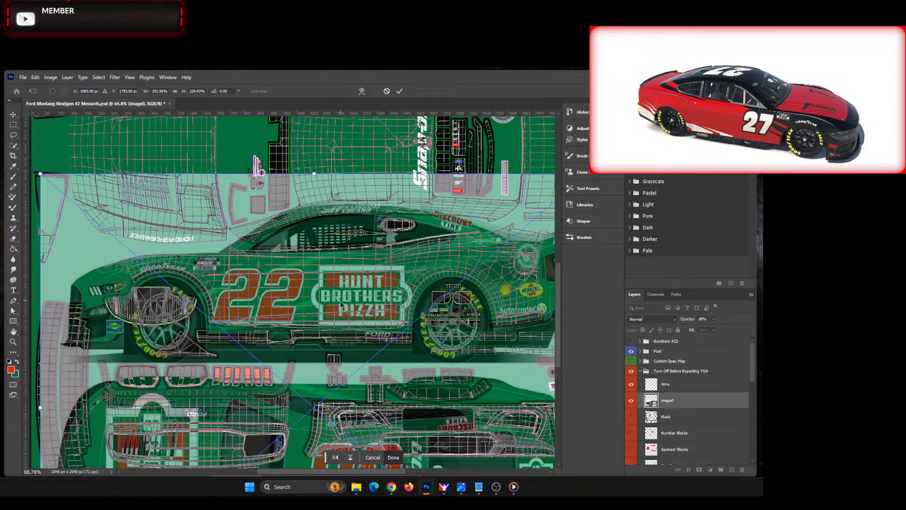
drag(561, 287, 569, 343)
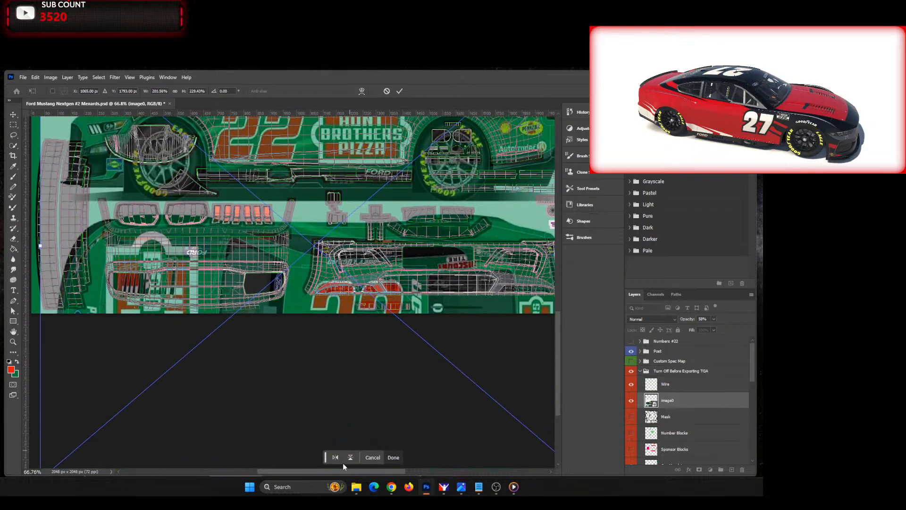
scroll(343, 463, down, 1)
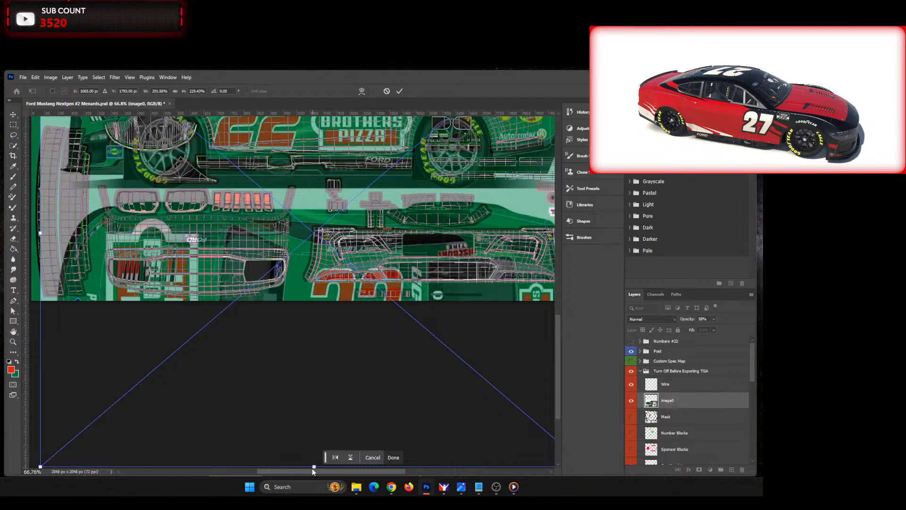
drag(313, 465, 315, 456)
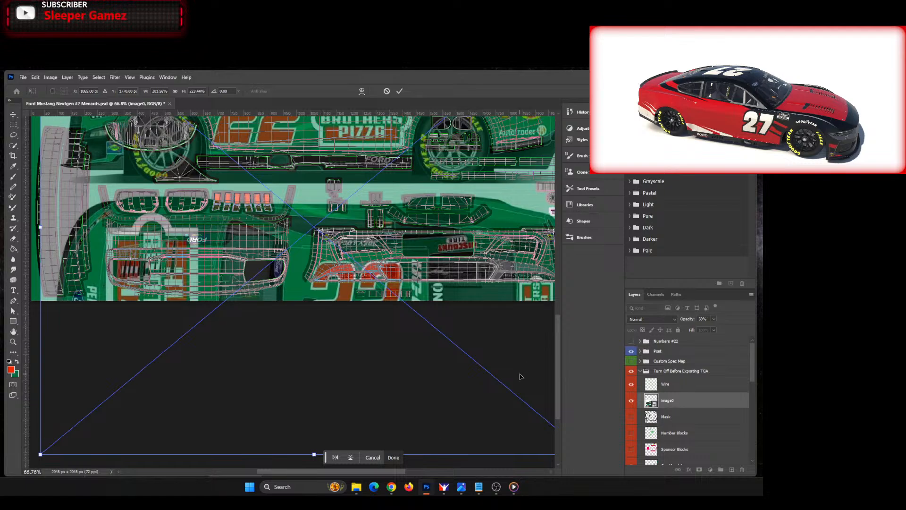
drag(559, 366, 567, 310)
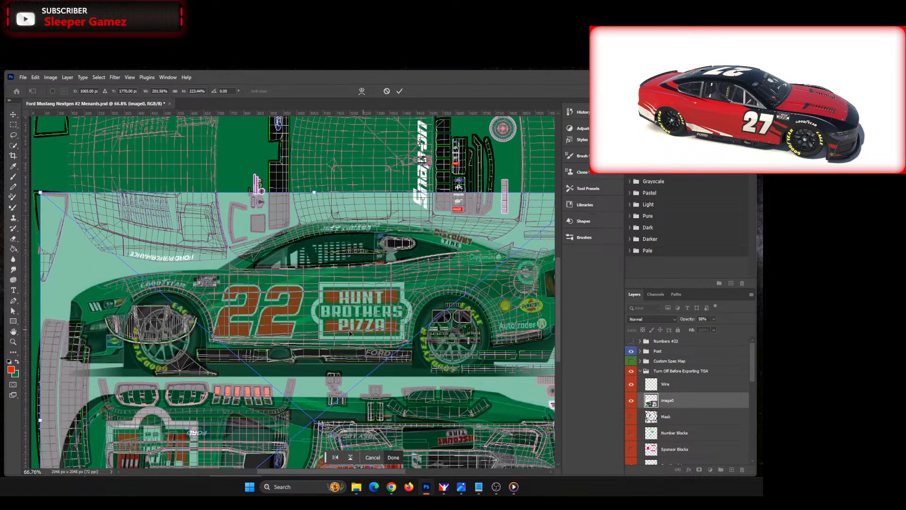
Step: Check the side view's number and logo placement against the wireframe and the original image0.jpg, and apply the transform
scroll(243, 305, up, 5)
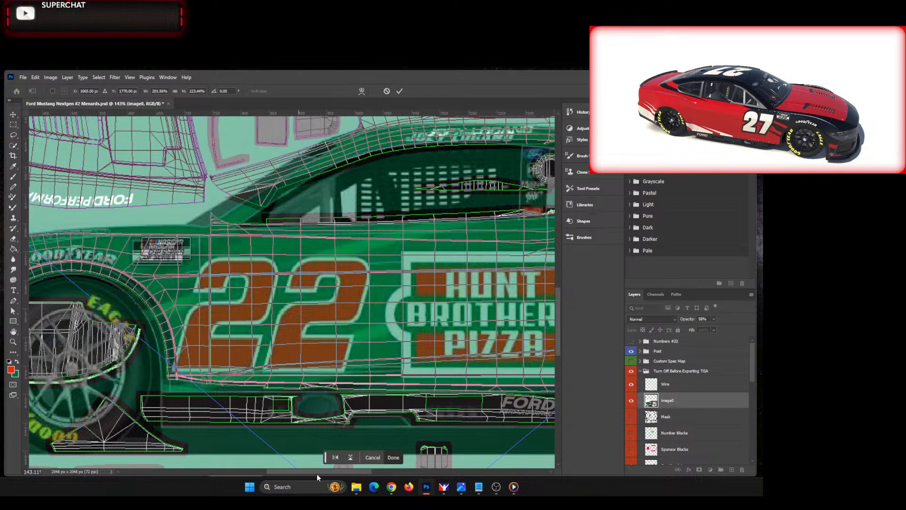
drag(316, 471, 328, 471)
scroll(428, 422, down, 3)
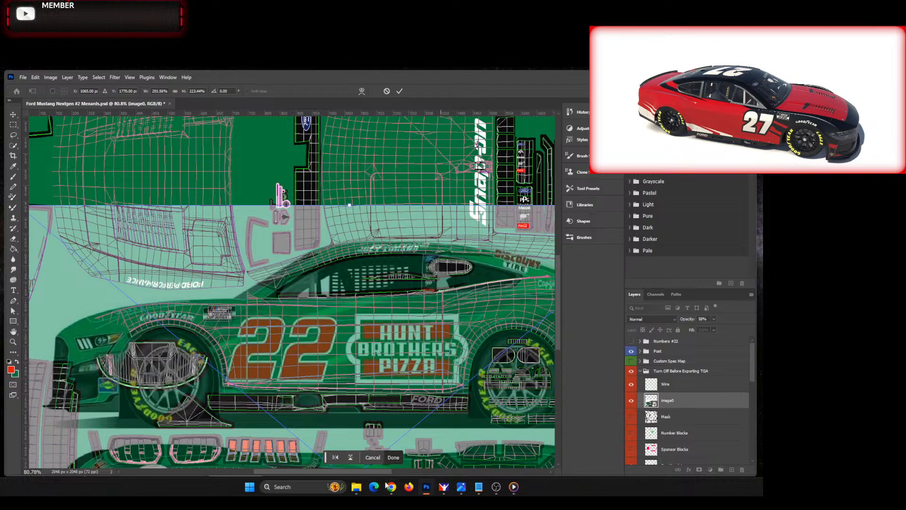
drag(365, 473, 383, 471)
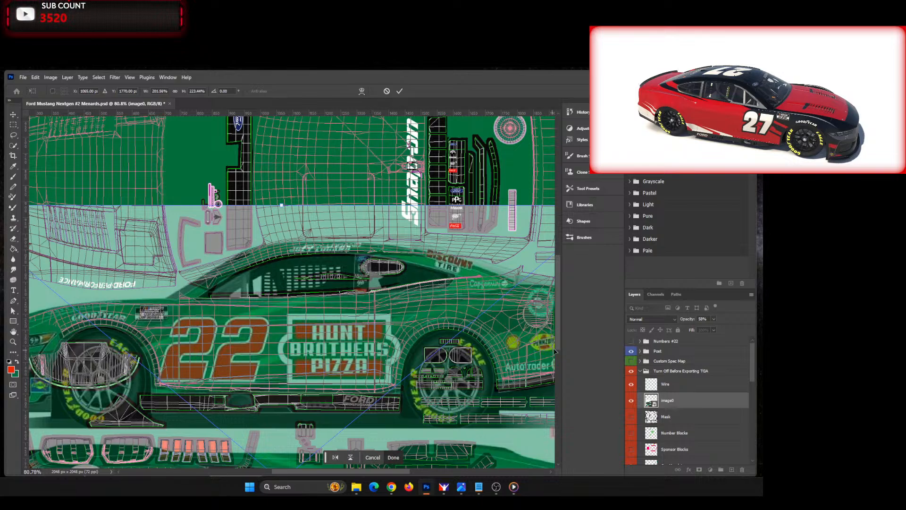
drag(560, 328, 560, 352)
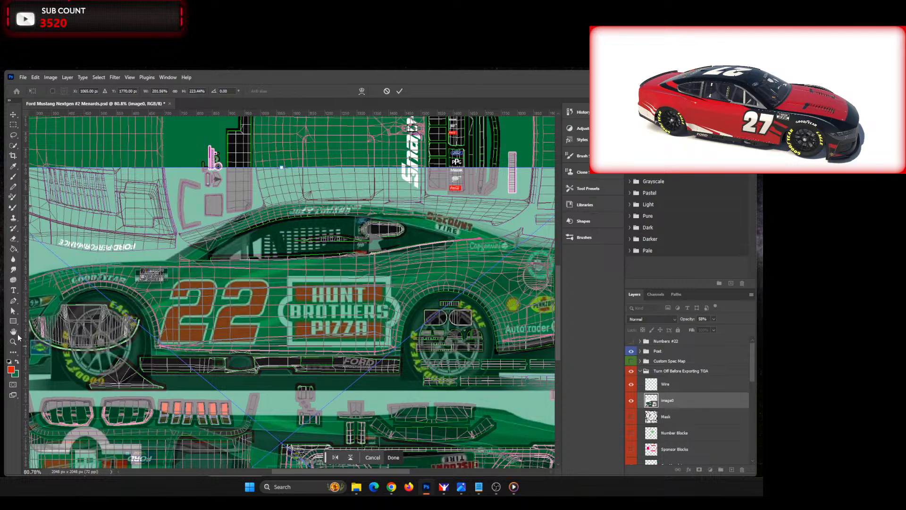
key(alt+Tab)
drag(94, 507, 142, 129)
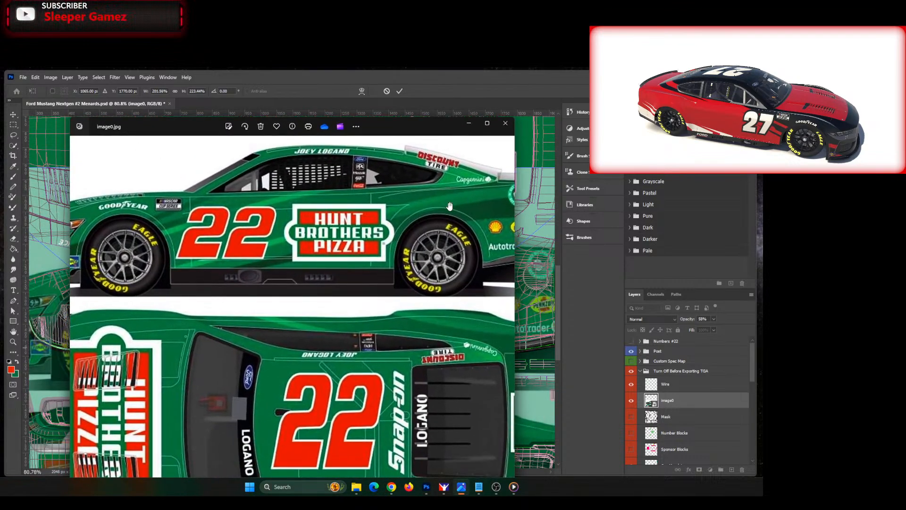
key(alt+Tab)
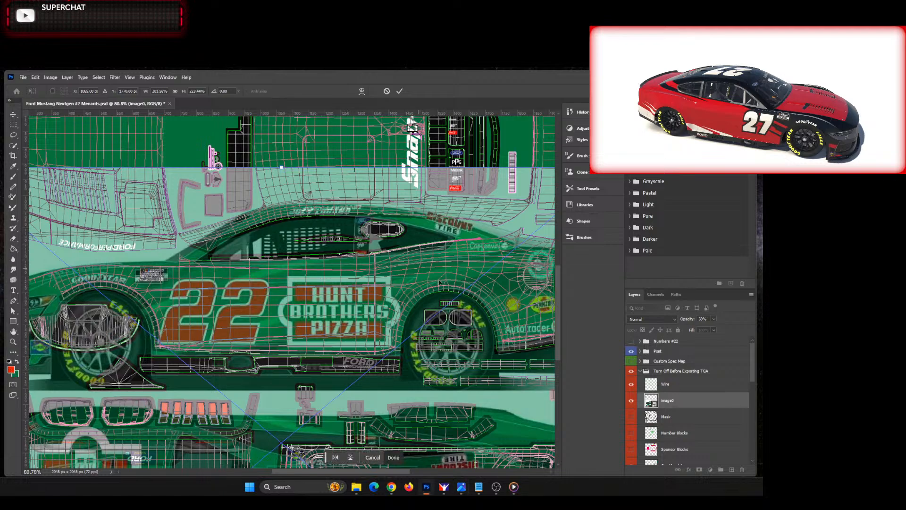
click(400, 91)
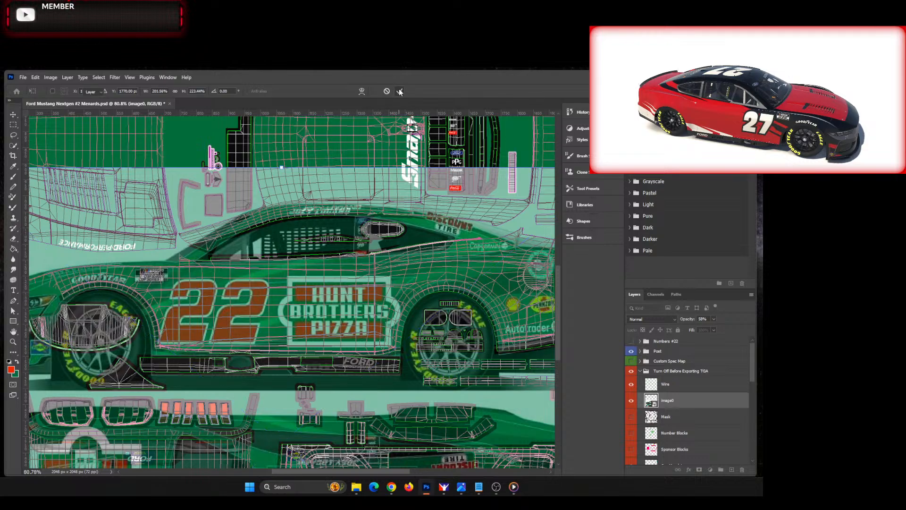
Step: Set the foreground color to dark green #0d5f31 and swap it with the background color
click(12, 370)
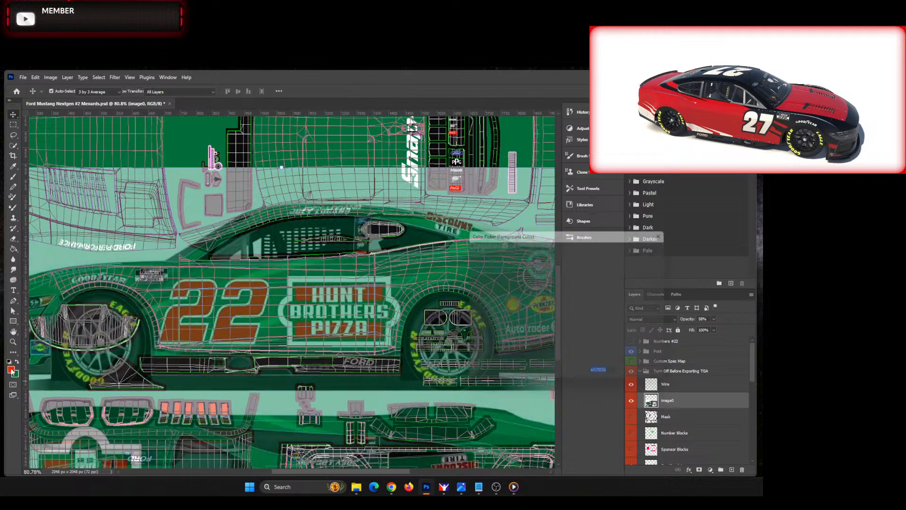
key(alt+Tab)
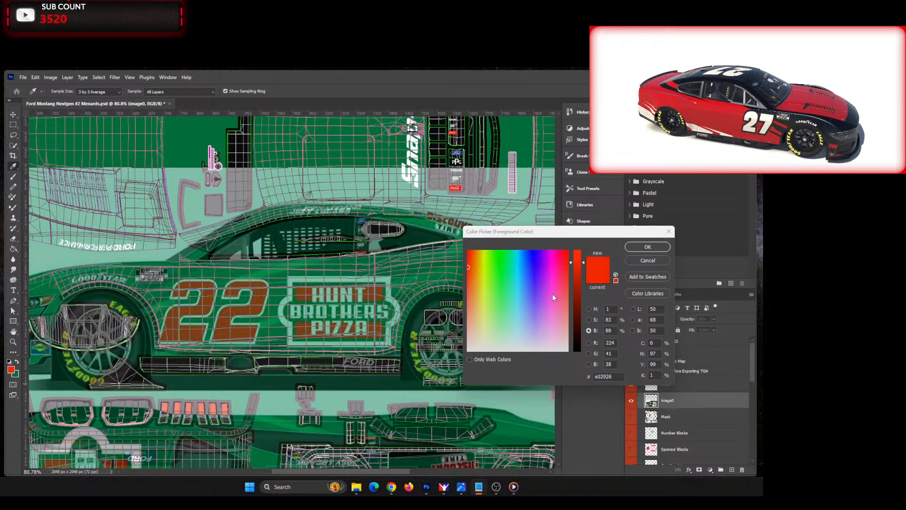
click(621, 376)
text(#0d5f31)
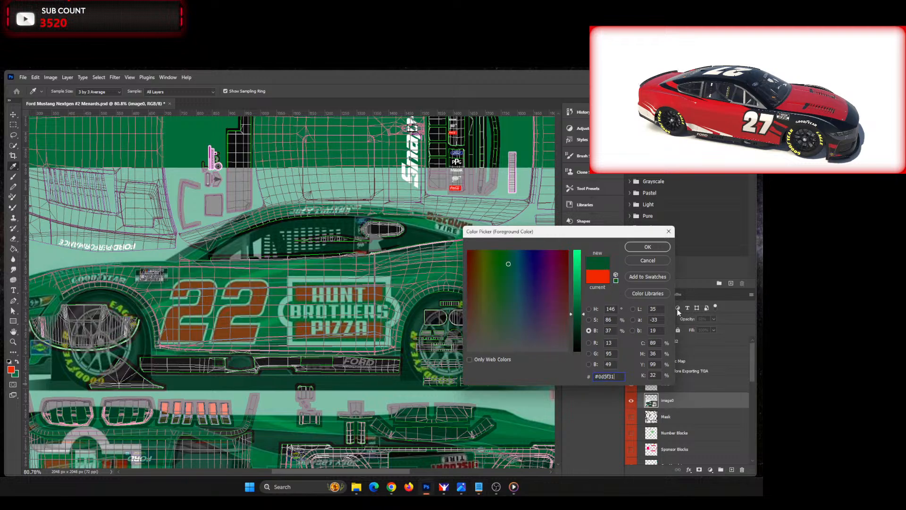
click(648, 247)
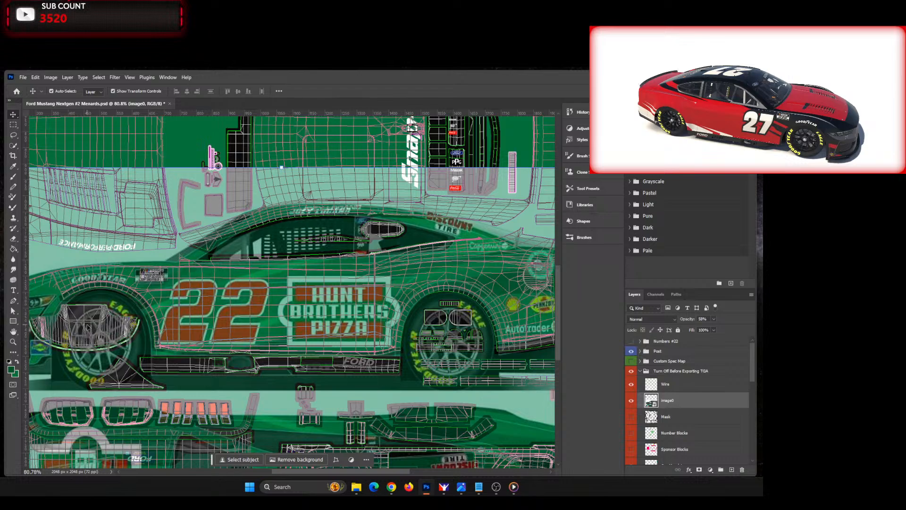
click(18, 363)
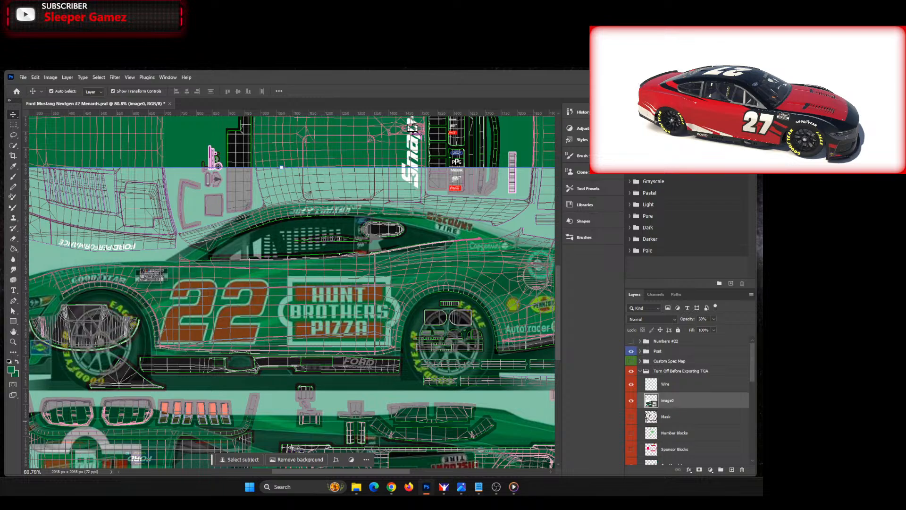
Step: Set the foreground color to a brighter green using the color code from the notes
key(alt+Tab)
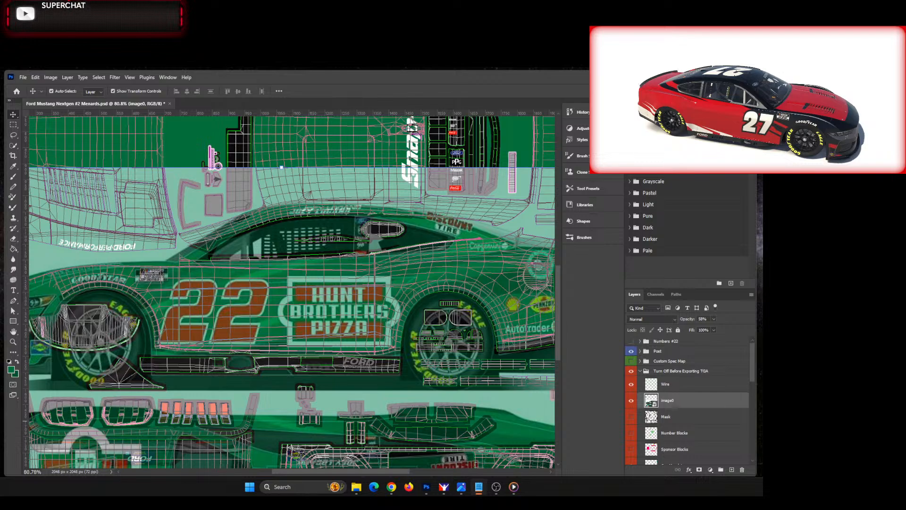
click(10, 369)
click(11, 369)
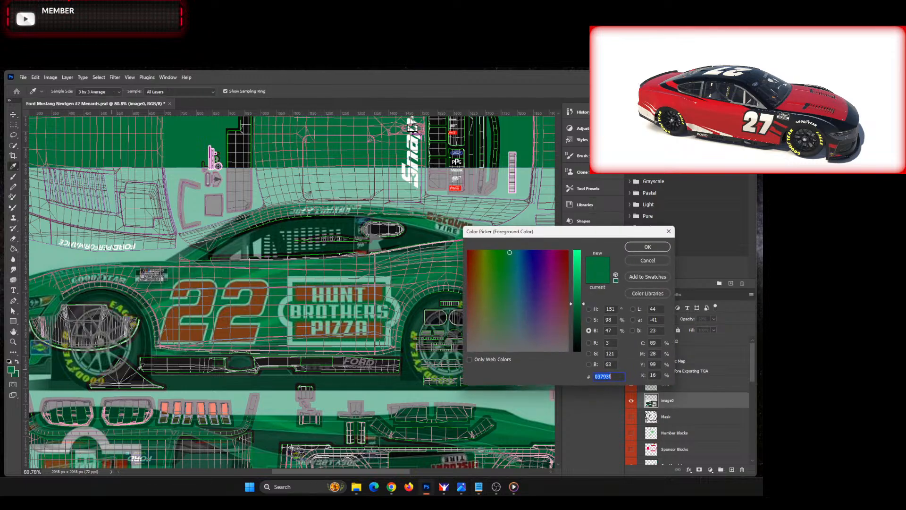
click(647, 247)
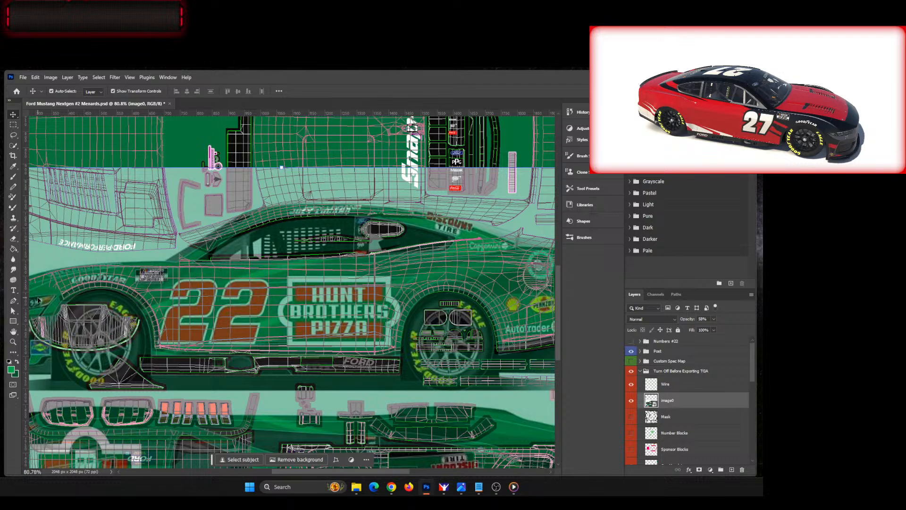
Step: Set up the Pen tool in Shape mode with the dark green fill from the recently used colors
click(13, 301)
click(36, 302)
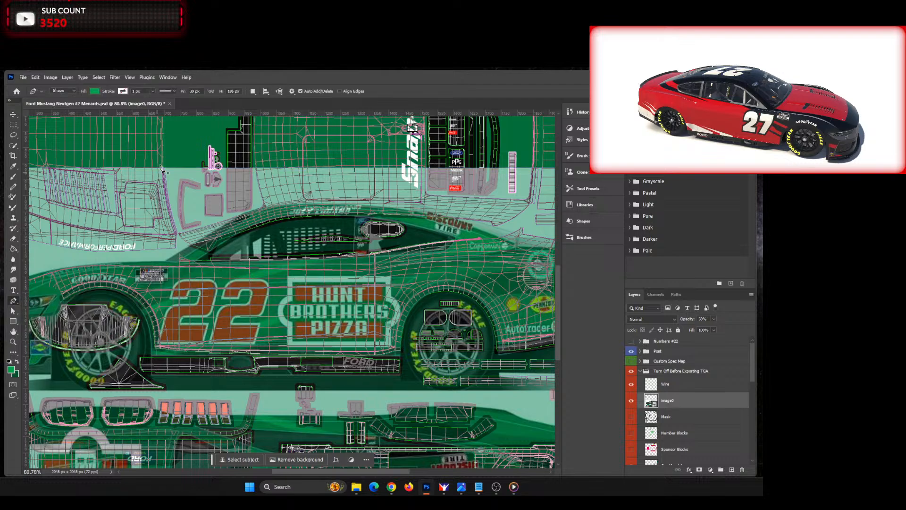
click(95, 91)
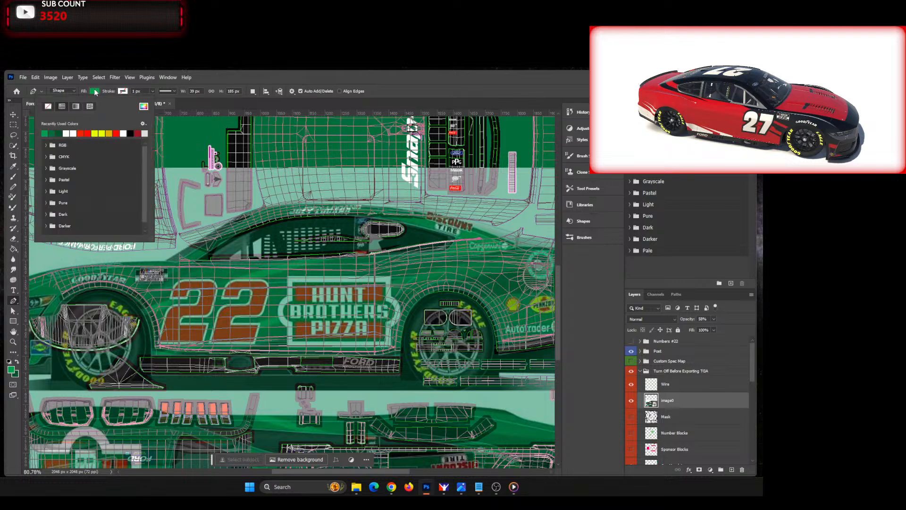
click(59, 133)
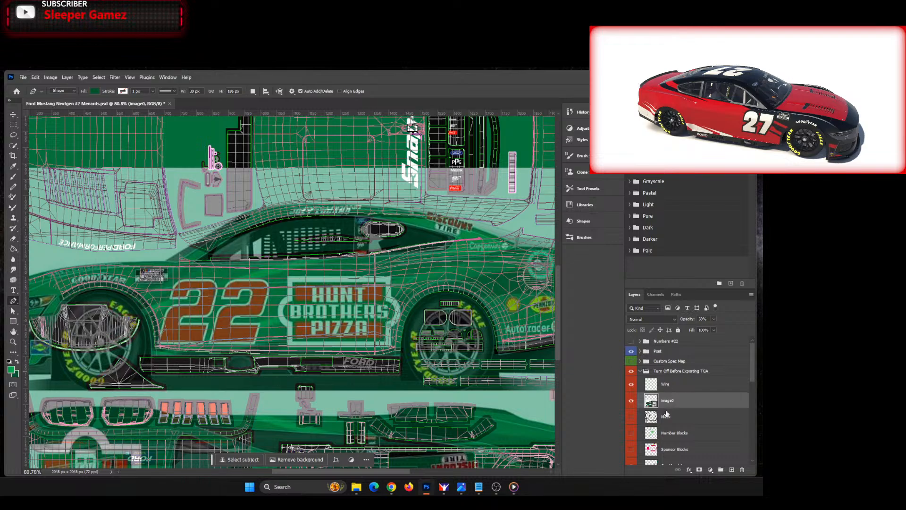
Step: Compare the reference side view with the wireframe by toggling the Wire layer's visibility, ending with it hidden
scroll(364, 328, up, 2)
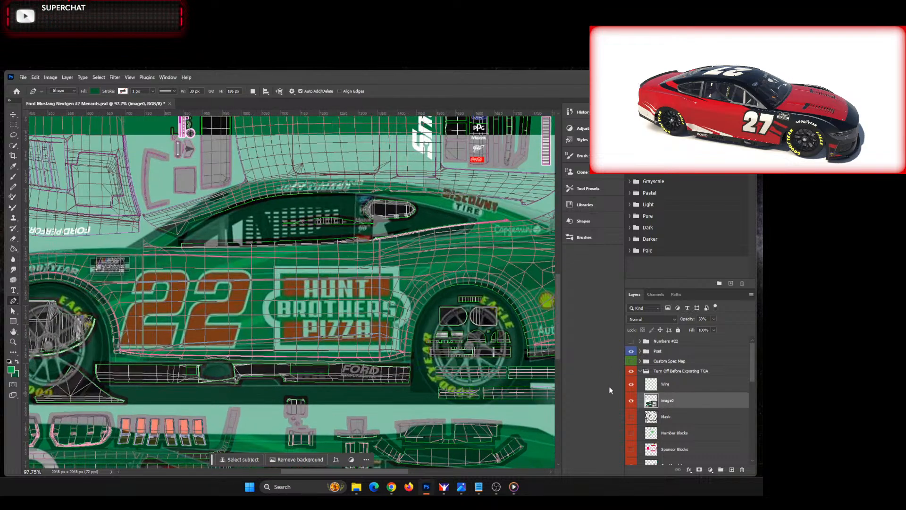
click(632, 385)
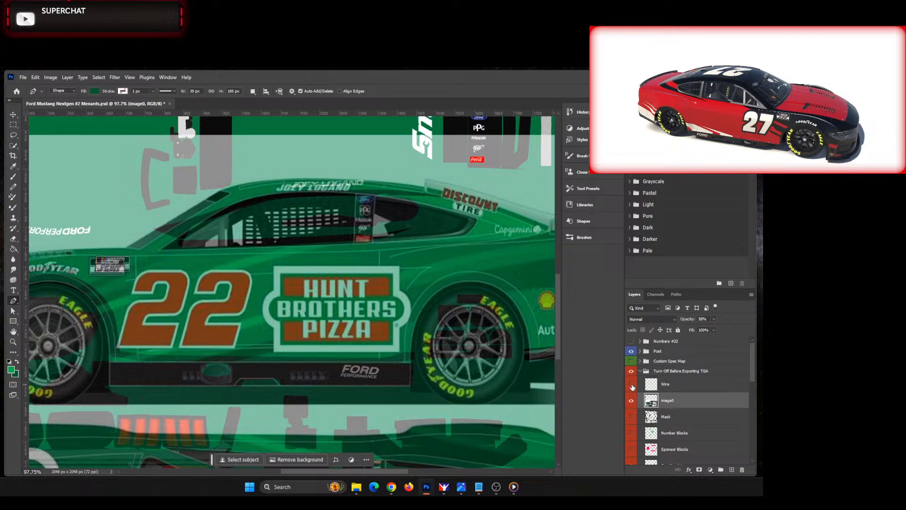
click(632, 384)
click(631, 385)
click(632, 385)
click(632, 385)
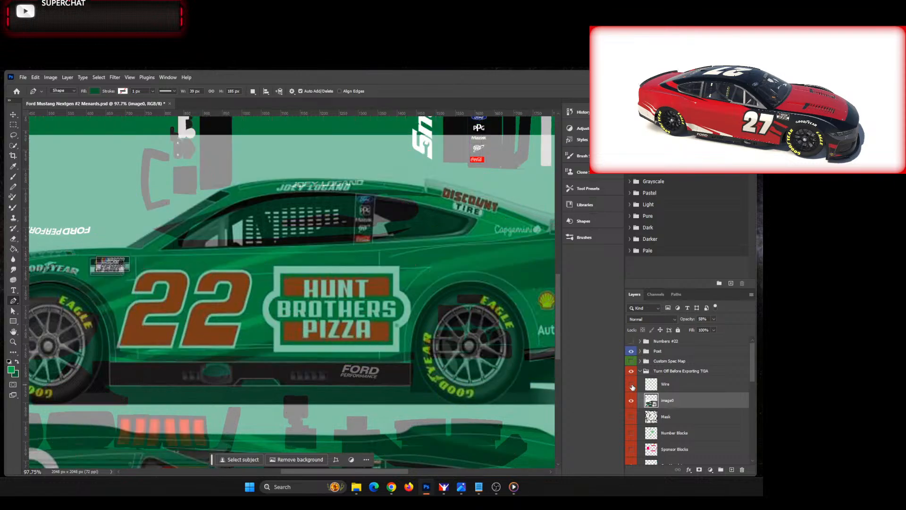
Step: Turn the Wire layer's visibility back on over the reference side view
click(632, 385)
click(632, 384)
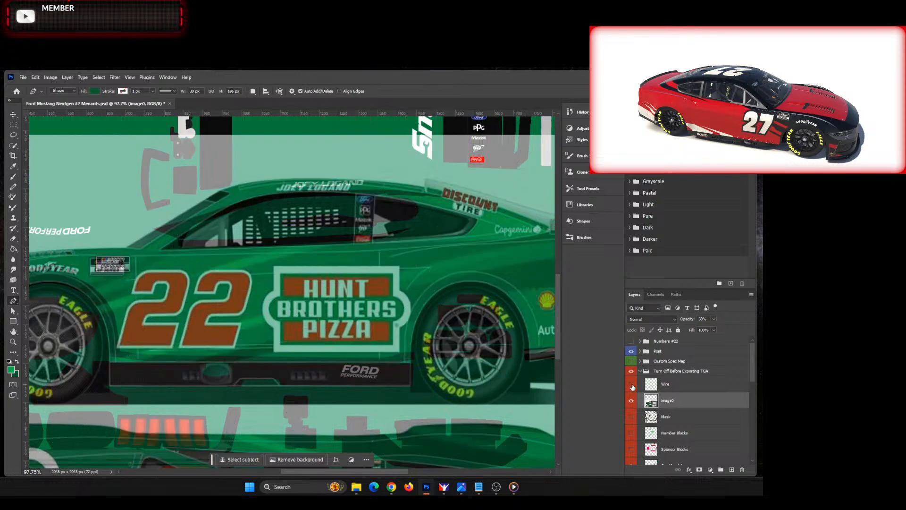
click(632, 384)
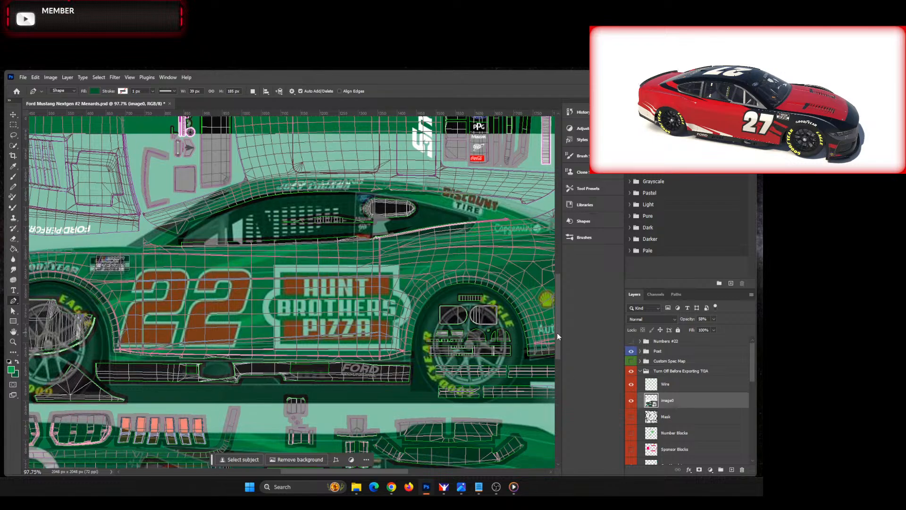
drag(557, 332, 557, 352)
mouse_move(335, 471)
mouse_down()
mouse_move(344, 471)
mouse_move(335, 470)
mouse_up()
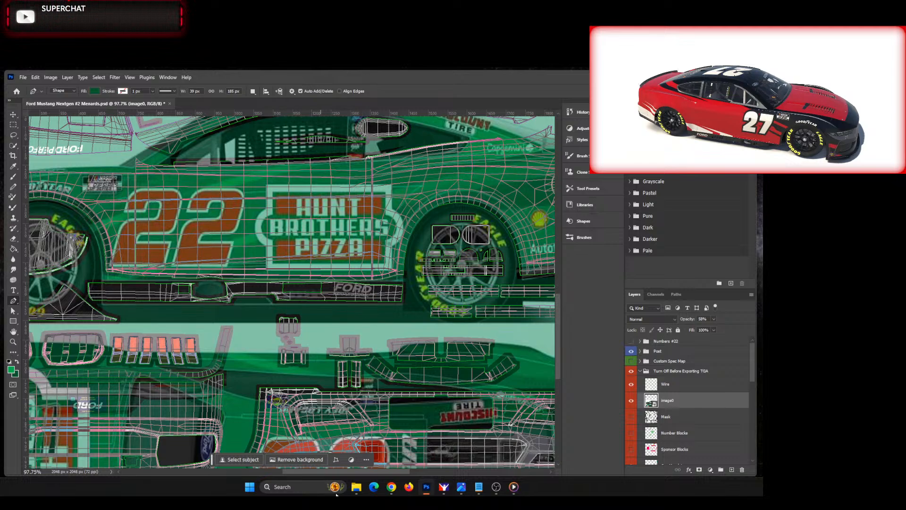
drag(310, 472, 329, 473)
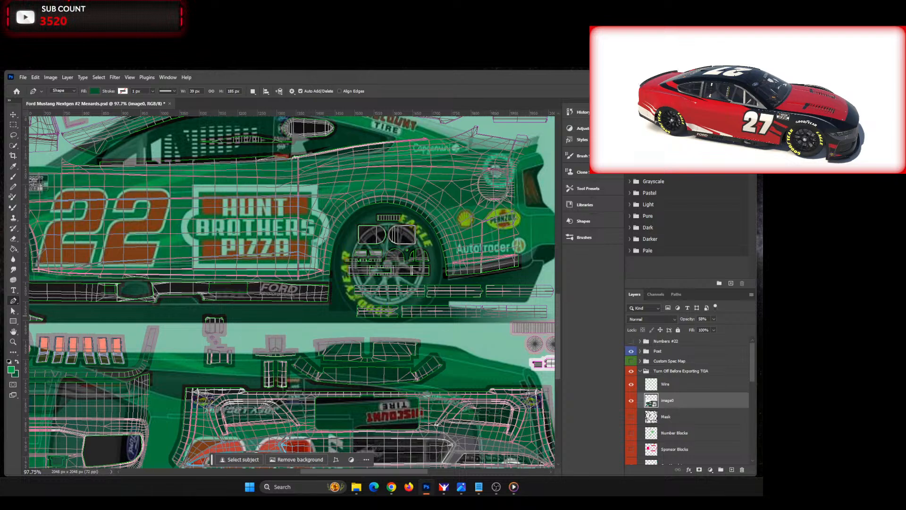
key(alt+Tab)
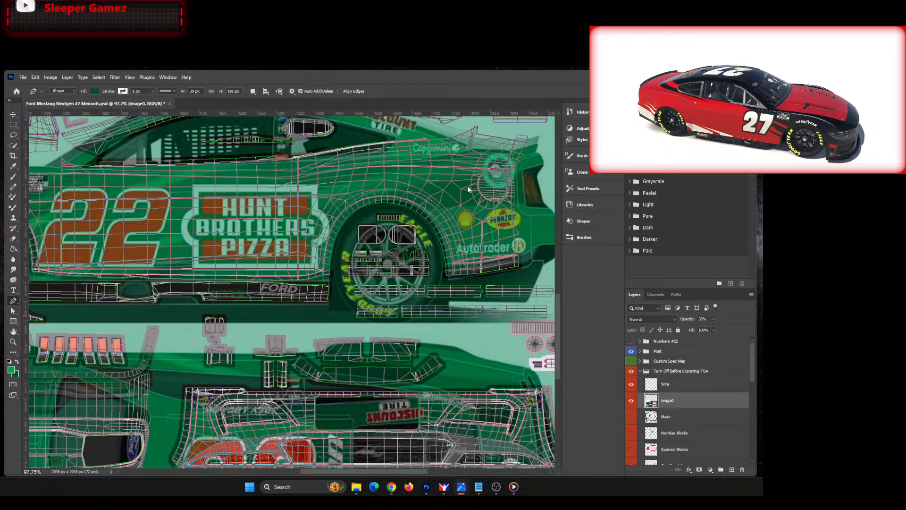
click(517, 183)
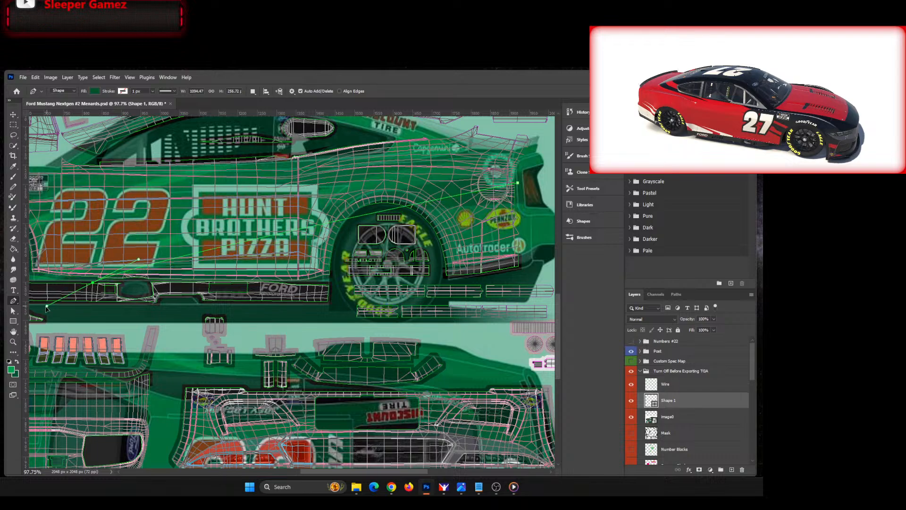
scroll(283, 373, left, 15)
drag(453, 396, 536, 412)
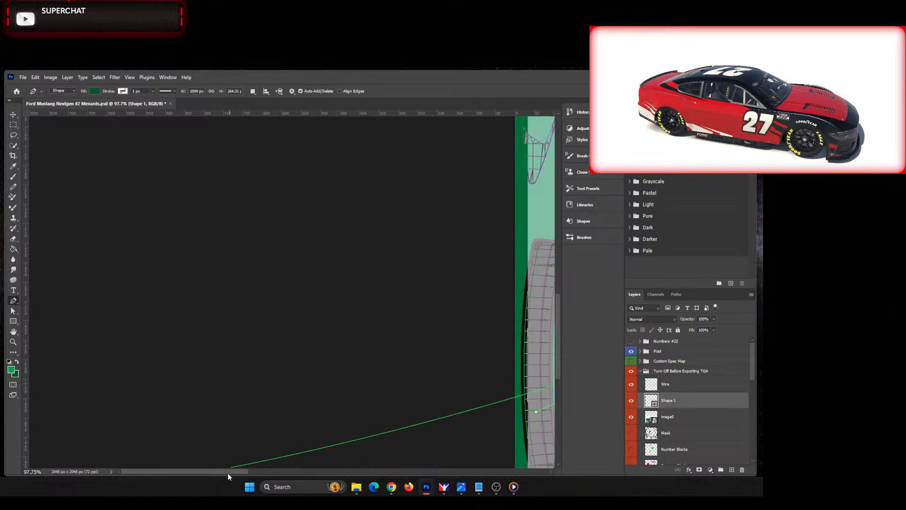
drag(228, 472, 371, 472)
scroll(359, 404, down, 2)
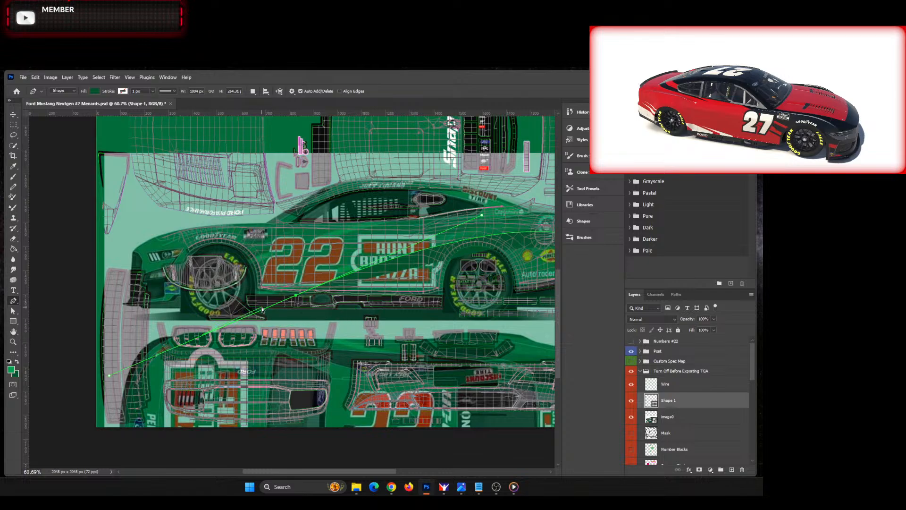
key(ctrl+z)
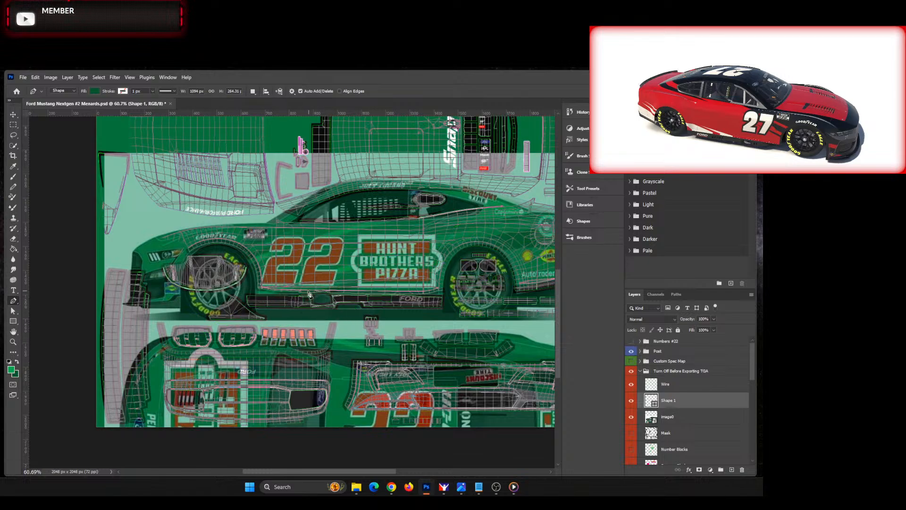
drag(323, 287, 163, 358)
scroll(342, 298, up, 8)
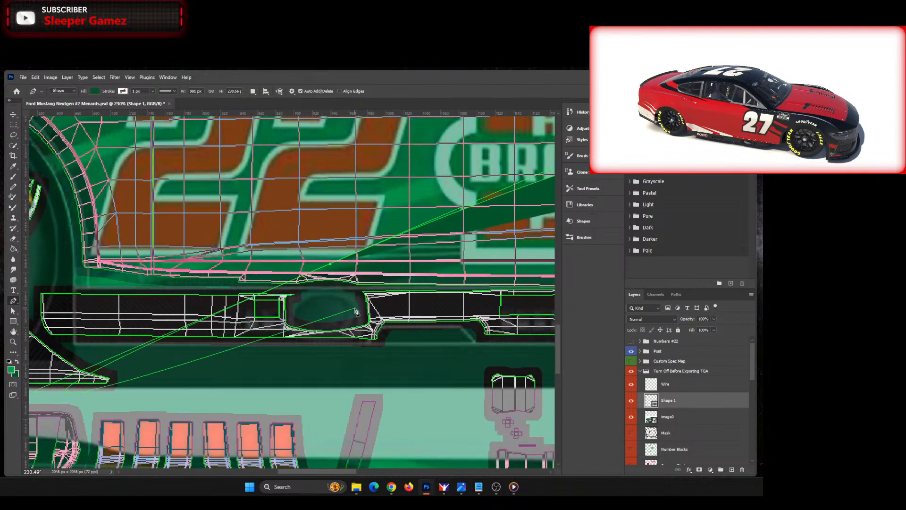
scroll(416, 287, down, 8)
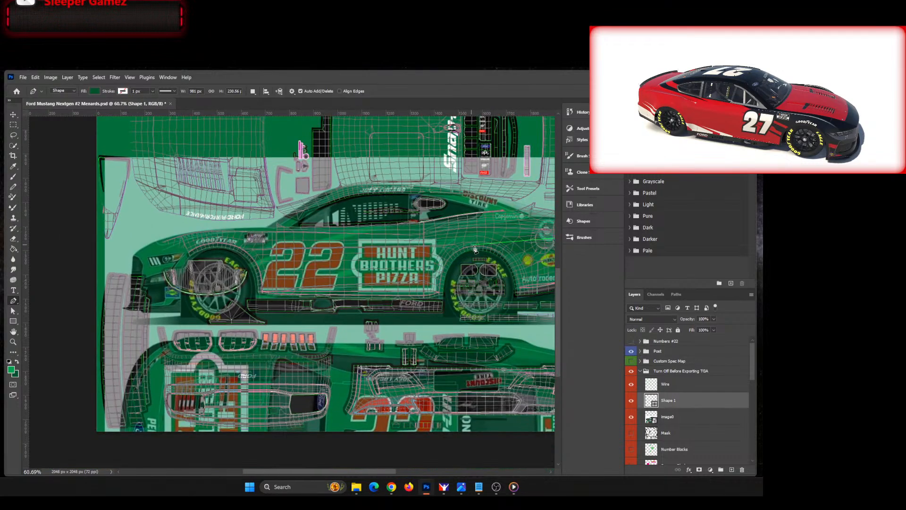
scroll(485, 244, up, 4)
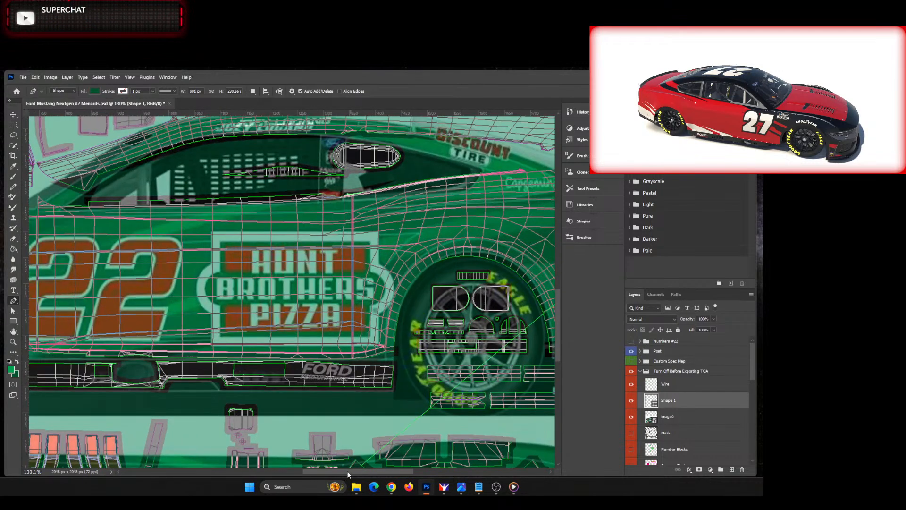
drag(346, 472, 376, 472)
scroll(301, 320, down, 4)
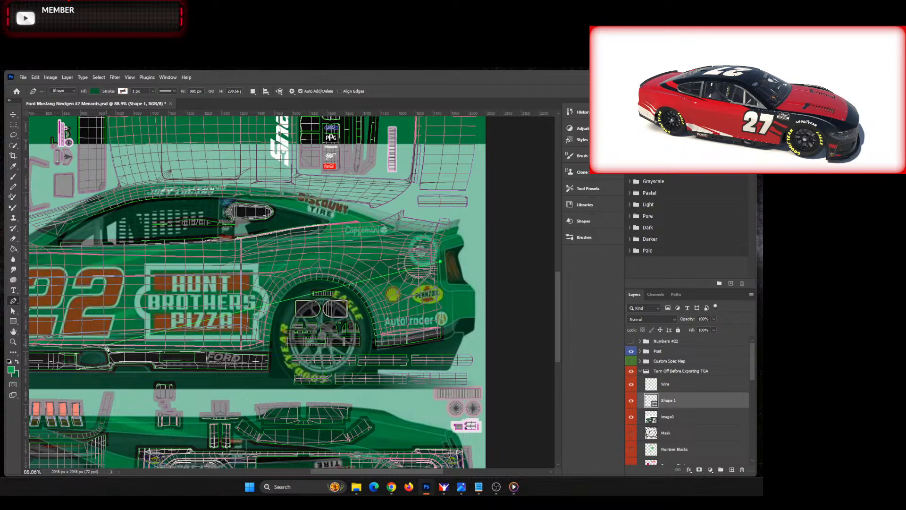
drag(338, 471, 311, 471)
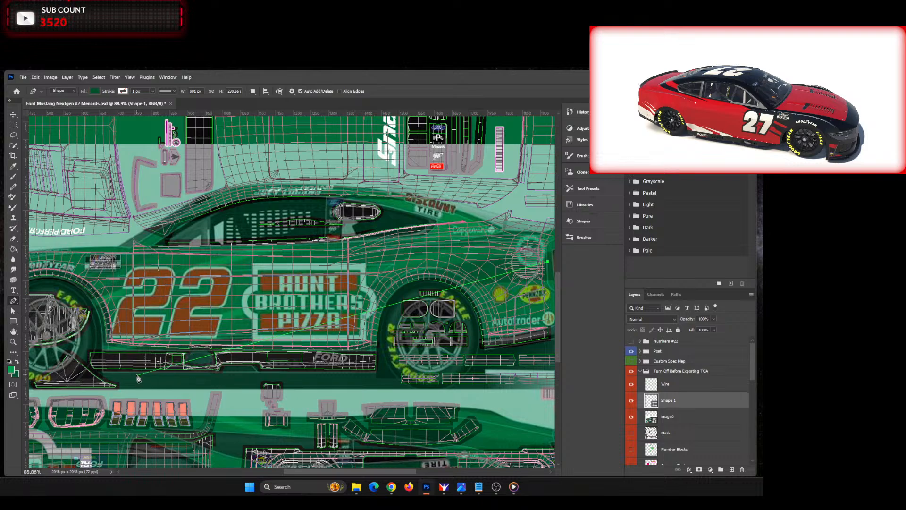
drag(128, 368, 78, 434)
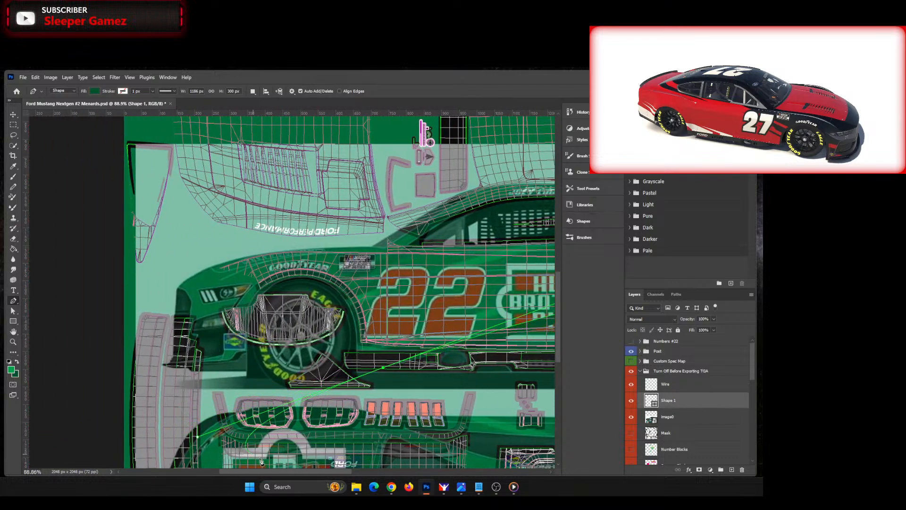
drag(319, 469, 392, 472)
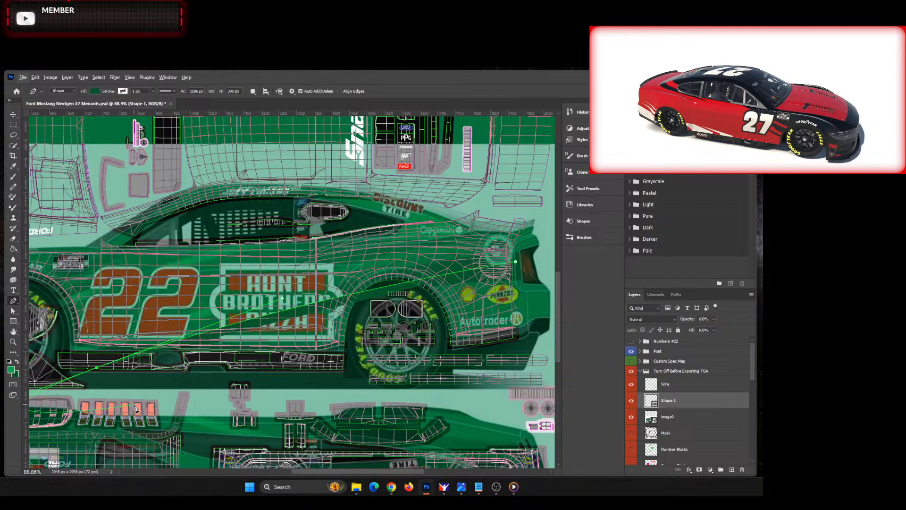
key(Delete)
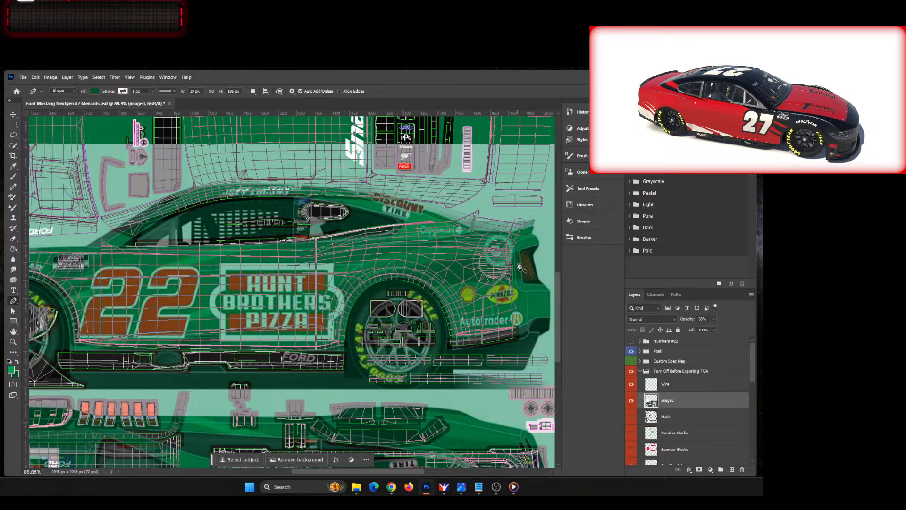
Step: Start a dark green pen shape at the taillight and draw its upper curve to below the rocker panel, just behind the front wheel
key(ctrl+z)
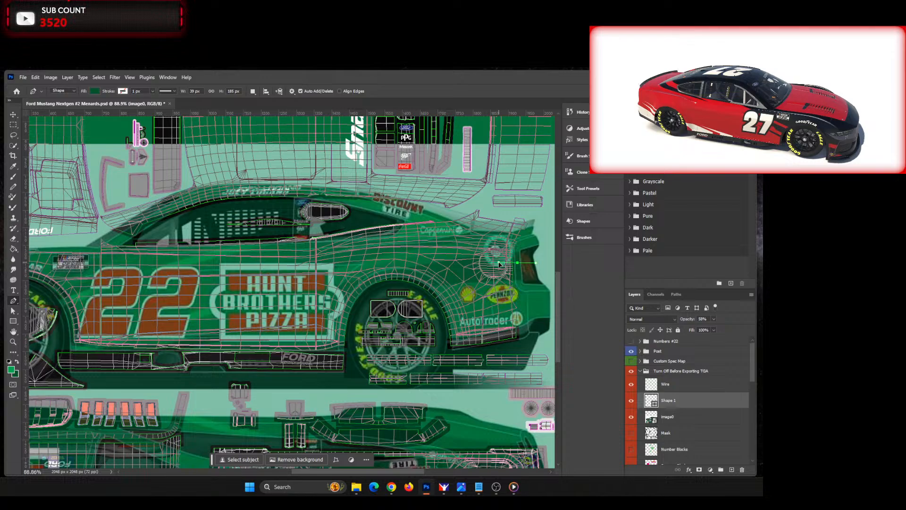
click(497, 263)
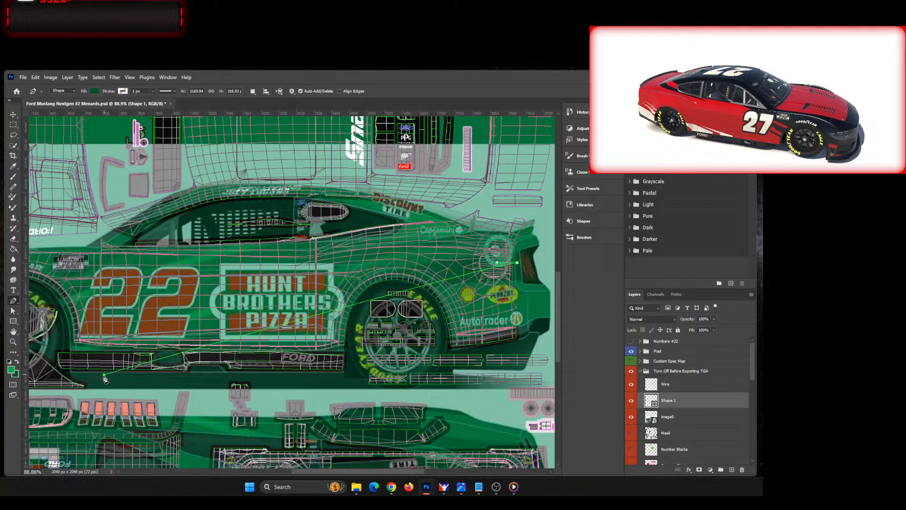
drag(104, 374, 152, 451)
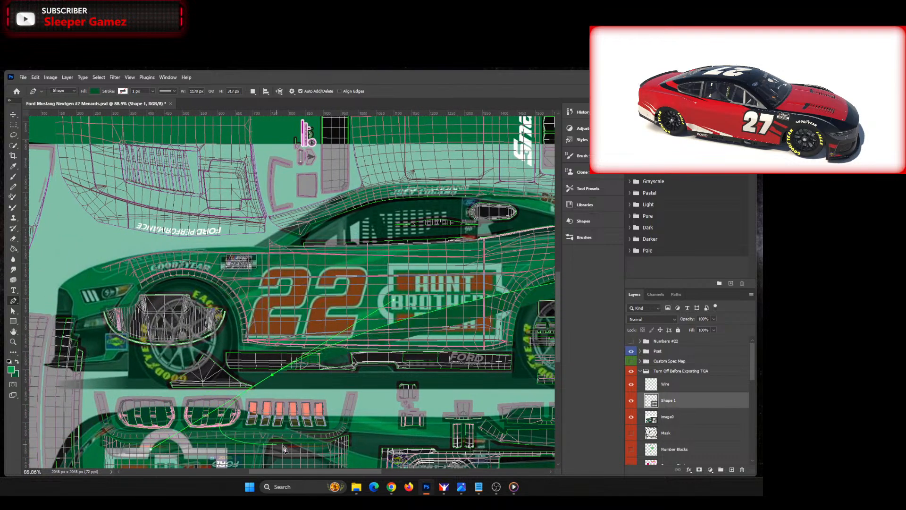
drag(352, 472, 408, 472)
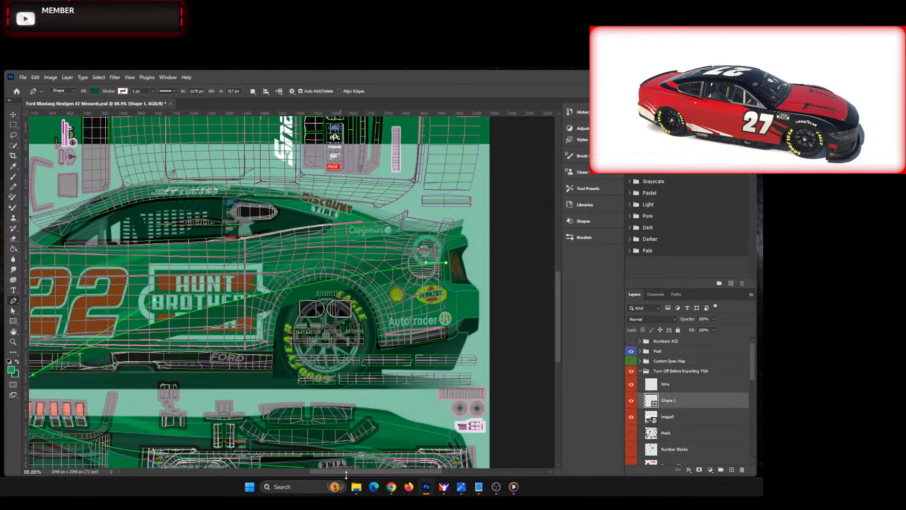
drag(350, 471, 303, 471)
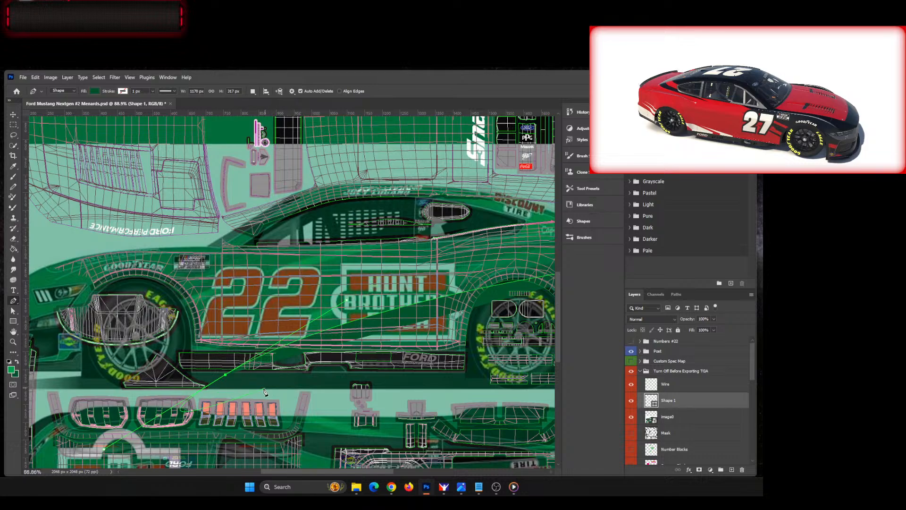
Step: Adjust the curve's handles and the anchor at the taillight so the upper edge follows the reference's green stripe across the door and quarter panel
drag(104, 449, 535, 222)
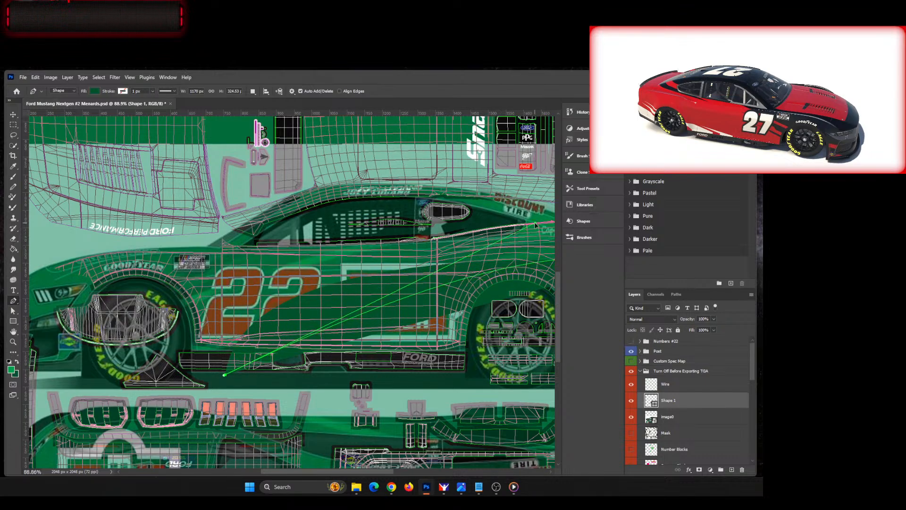
drag(303, 472, 338, 472)
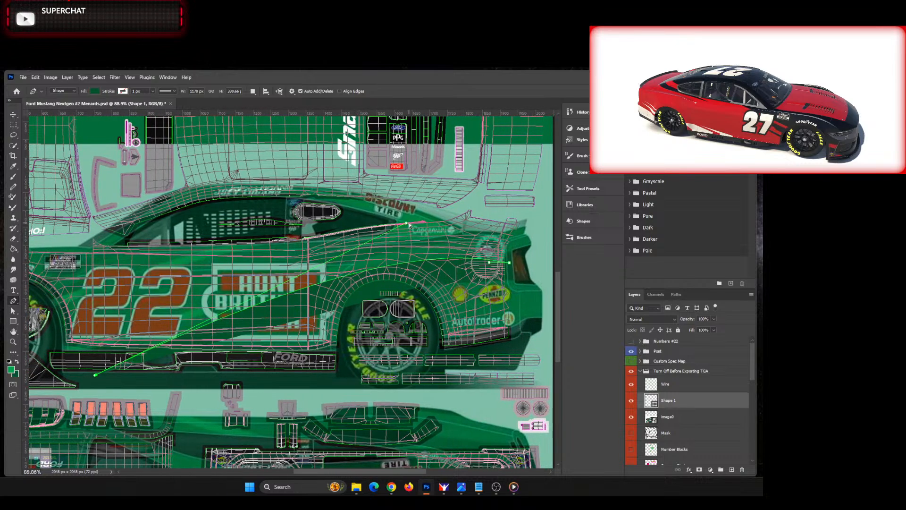
drag(409, 225, 337, 254)
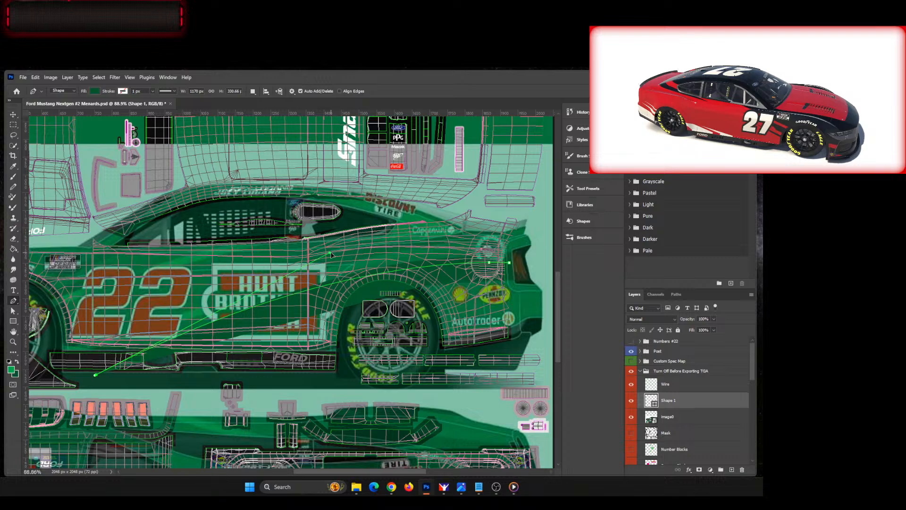
drag(331, 255, 323, 258)
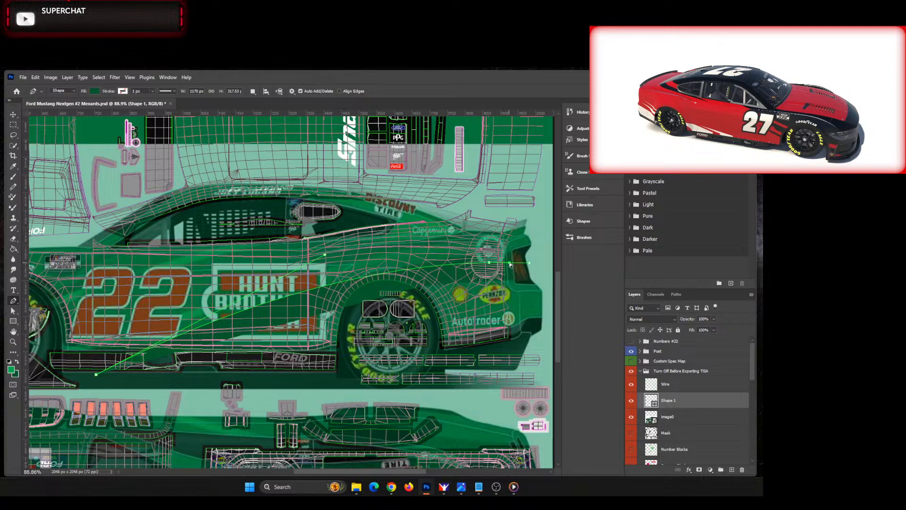
drag(509, 265, 512, 260)
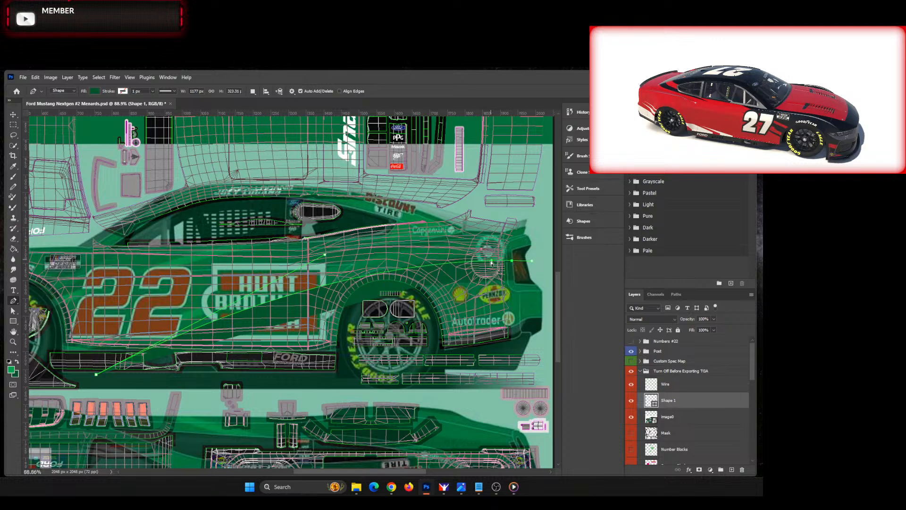
drag(491, 262, 488, 263)
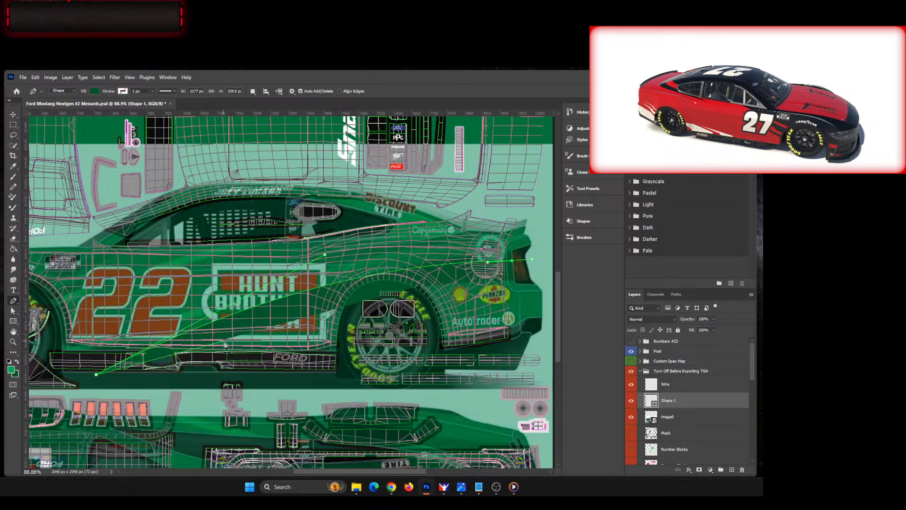
Step: Set the shape's fill to none and close its outline with a lower edge running over the rear wheel to the taillight
click(94, 92)
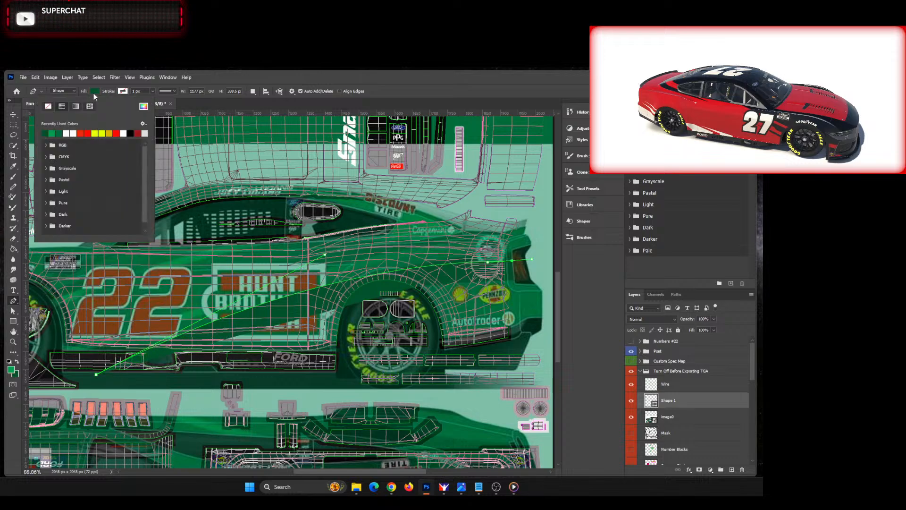
click(49, 107)
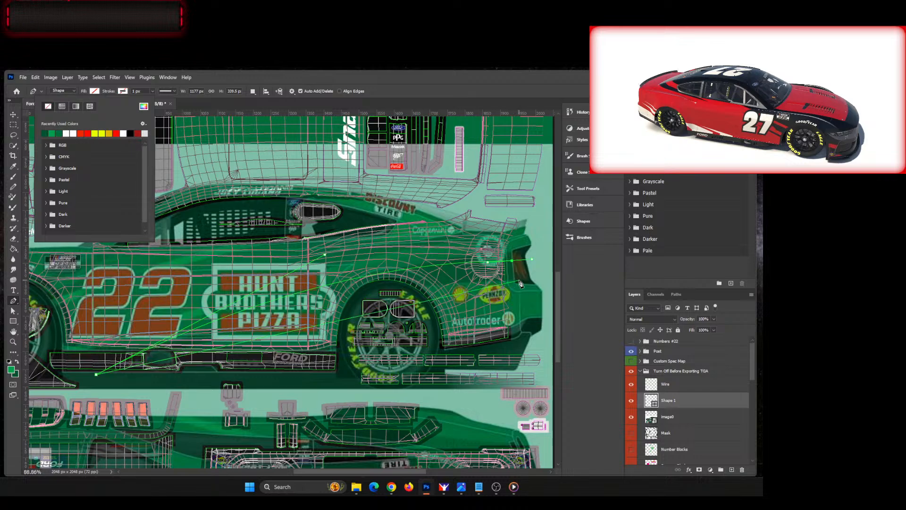
click(374, 297)
drag(409, 291, 423, 291)
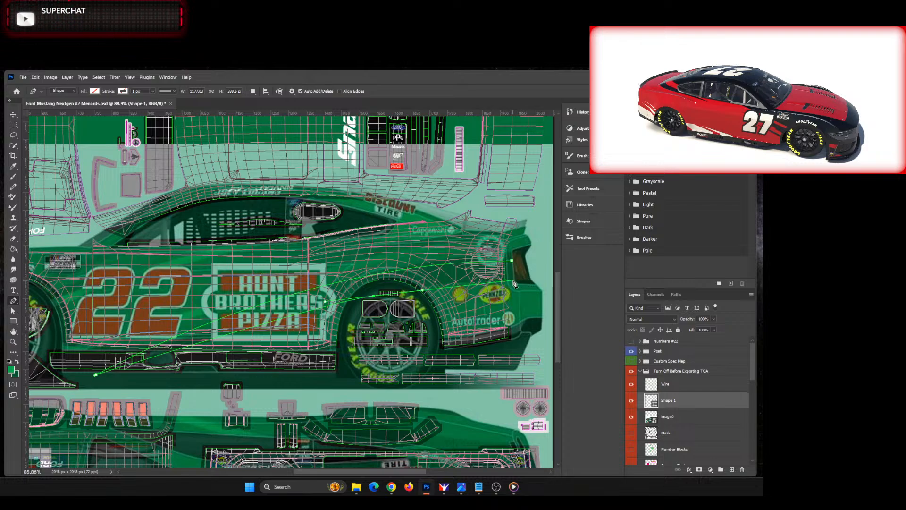
drag(519, 282, 534, 283)
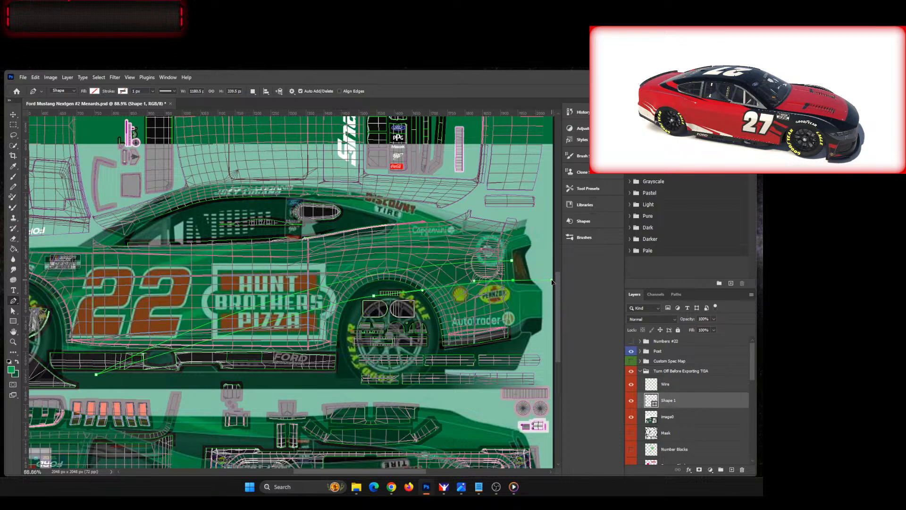
drag(550, 281, 552, 279)
click(513, 262)
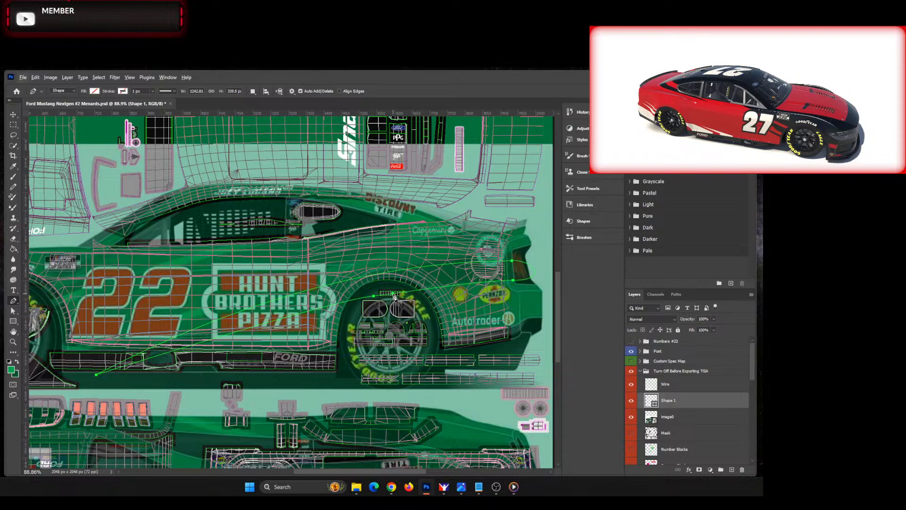
Step: Adjust the lower-edge curve at the anchor above the rear wheel and set the shape's fill to dark green
click(16, 312)
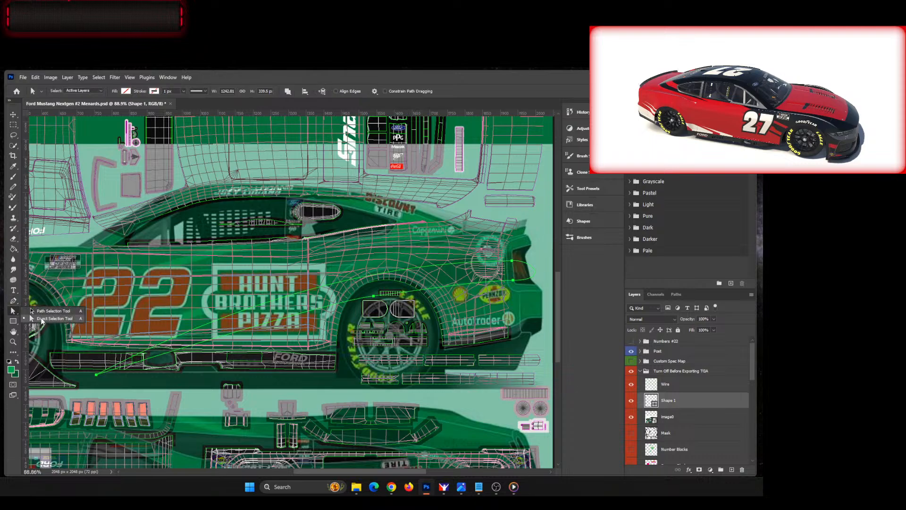
click(373, 297)
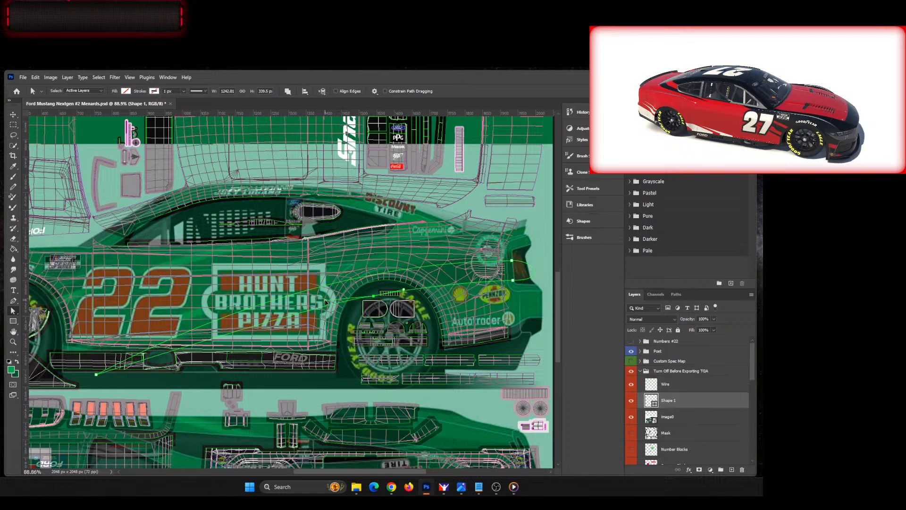
click(126, 91)
click(78, 133)
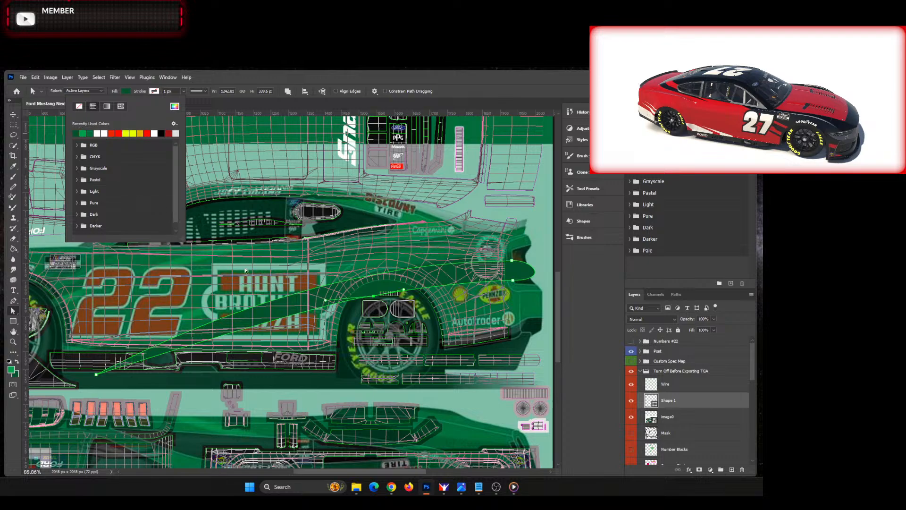
click(255, 82)
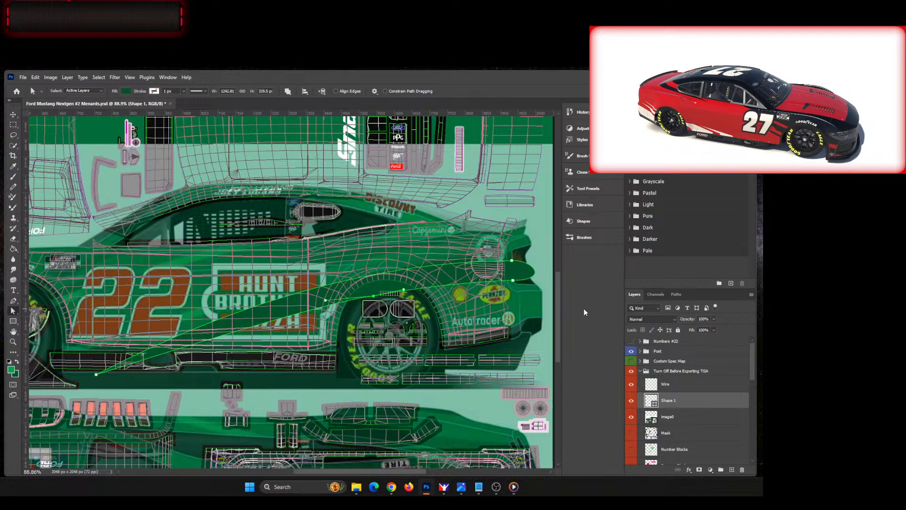
Step: Check the filled stripe with the image0 reference layer hidden, turn the layer back on, and deselect the shape's path
click(631, 418)
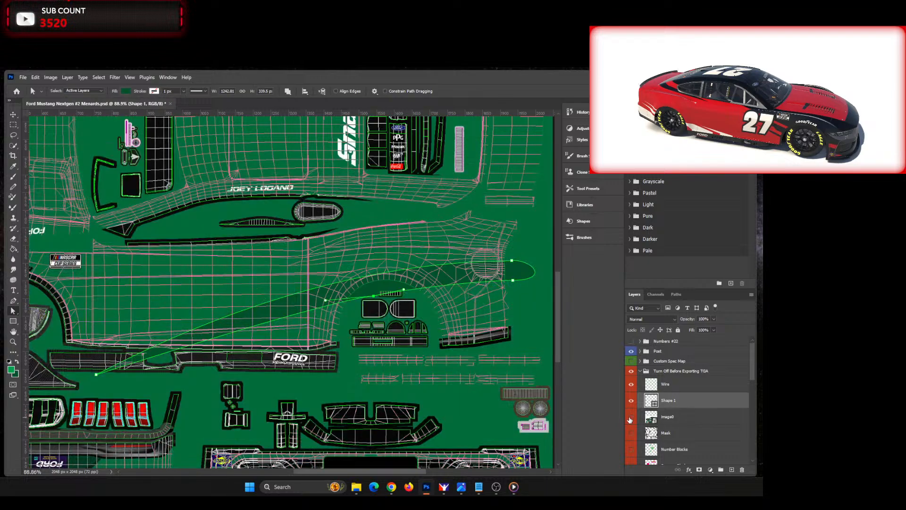
click(630, 418)
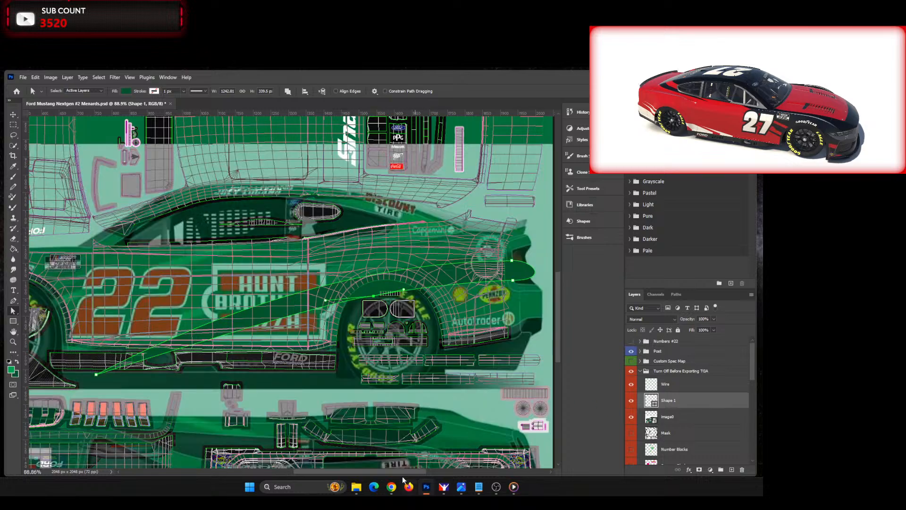
mouse_move(404, 472)
mouse_down()
mouse_move(375, 470)
mouse_move(395, 470)
mouse_up()
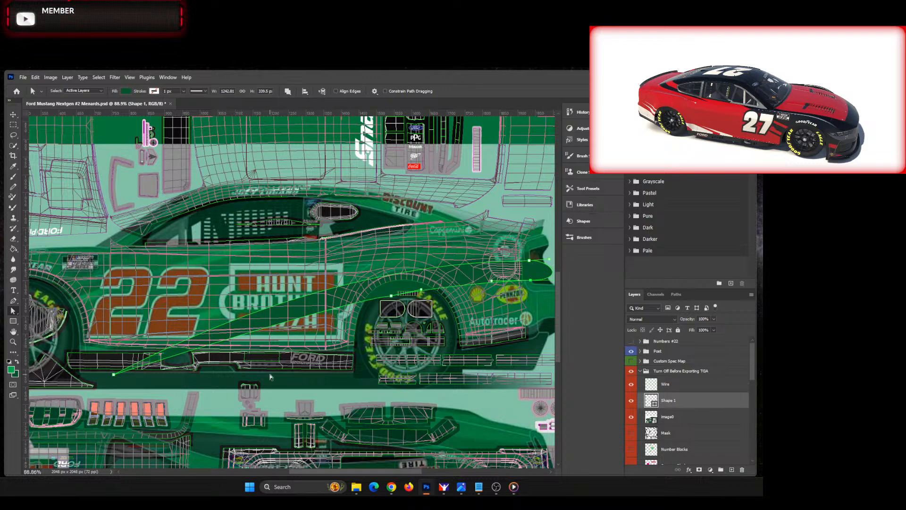
click(209, 387)
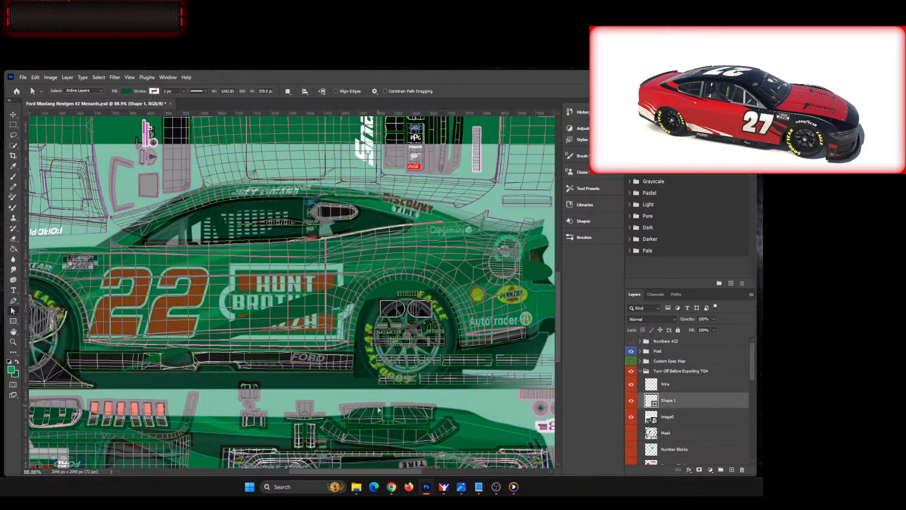
Step: Switch to the image0.jpg reference in the photo viewer and examine the green striping along the car's side and rear quarter
drag(367, 471, 333, 472)
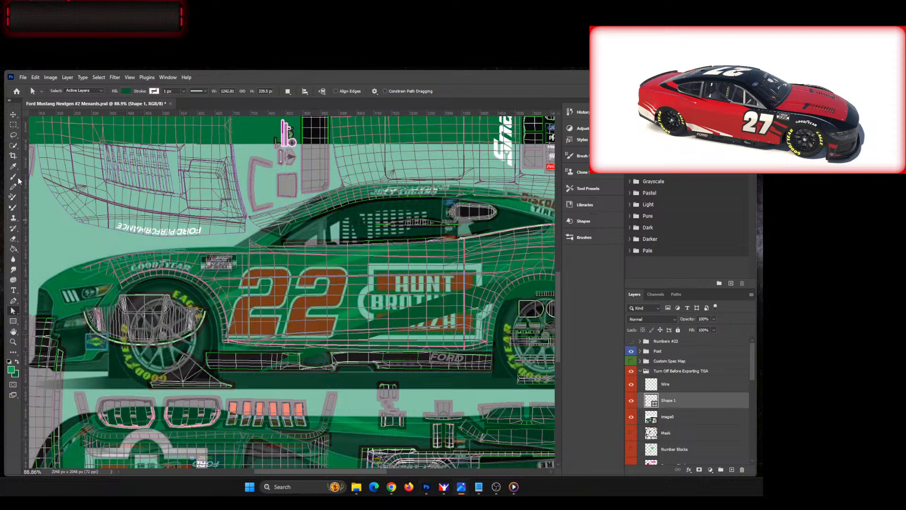
drag(536, 71, 420, 103)
scroll(462, 346, up, 3)
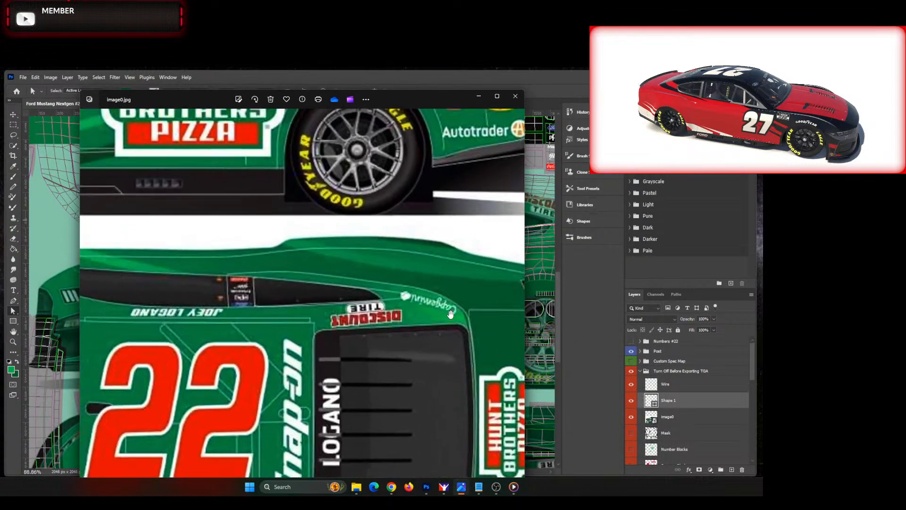
scroll(459, 368, down, 6)
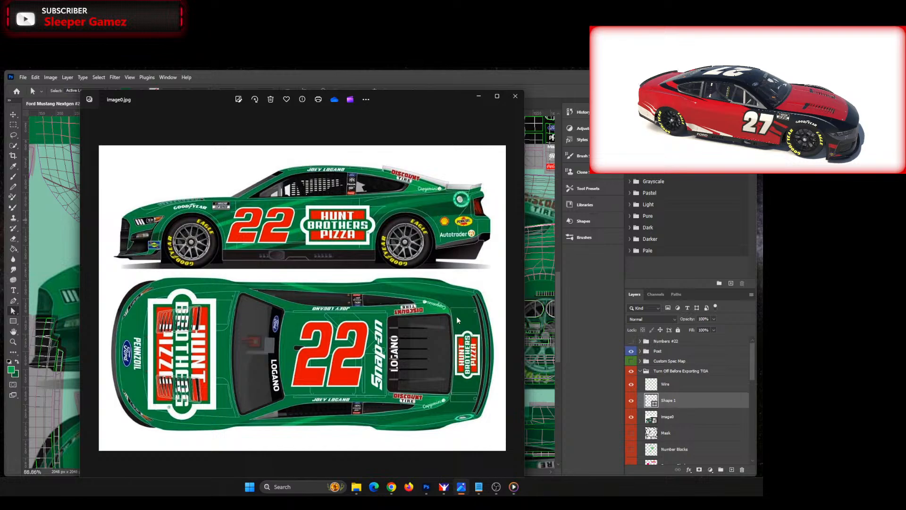
scroll(435, 209, up, 2)
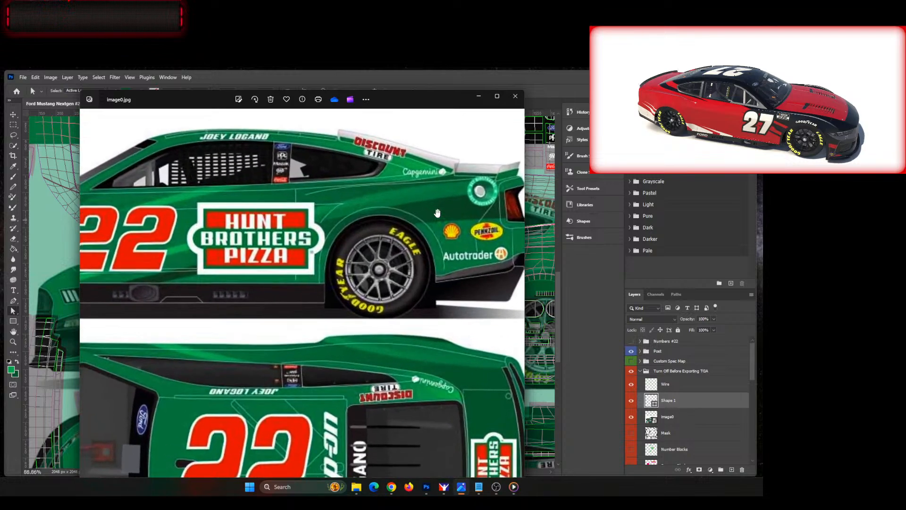
scroll(438, 236, down, 2)
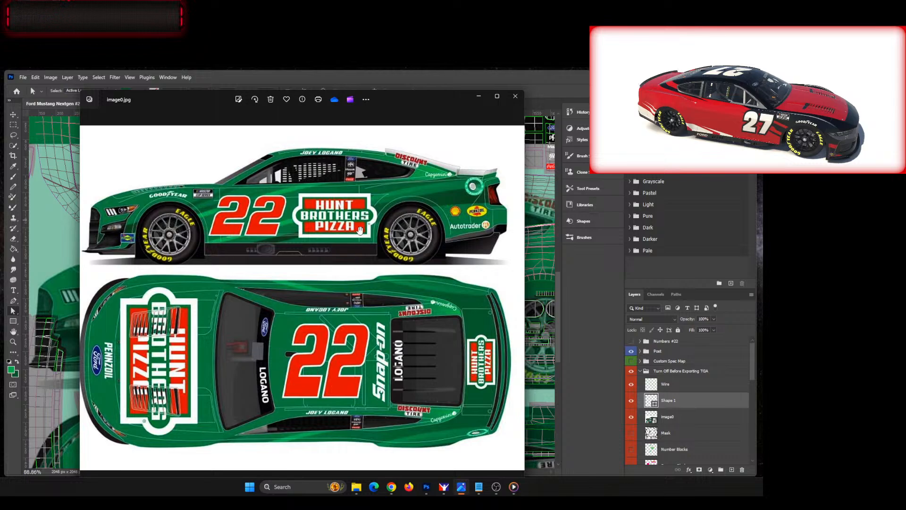
drag(408, 94, 0, 141)
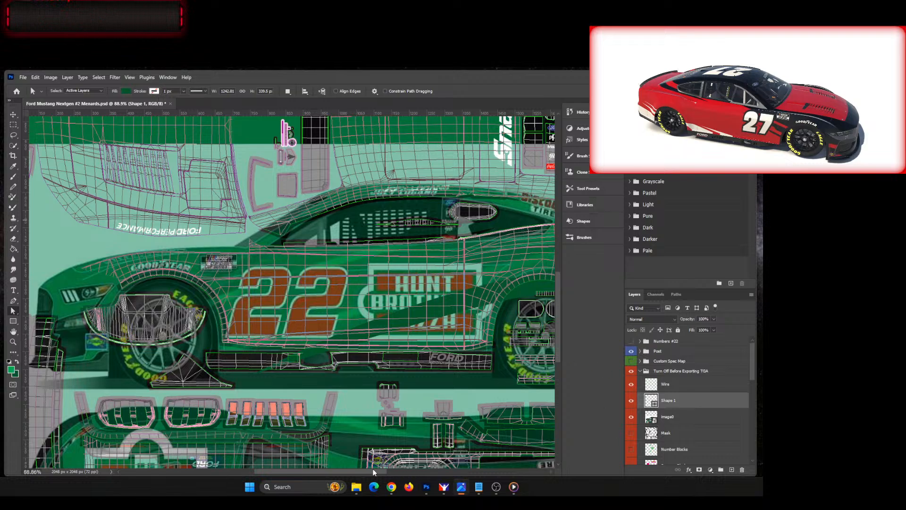
Step: Rename the Shape 1 layer to DRK GRN and move it into the Shapes group above the Base layer
scroll(373, 471, right, 3)
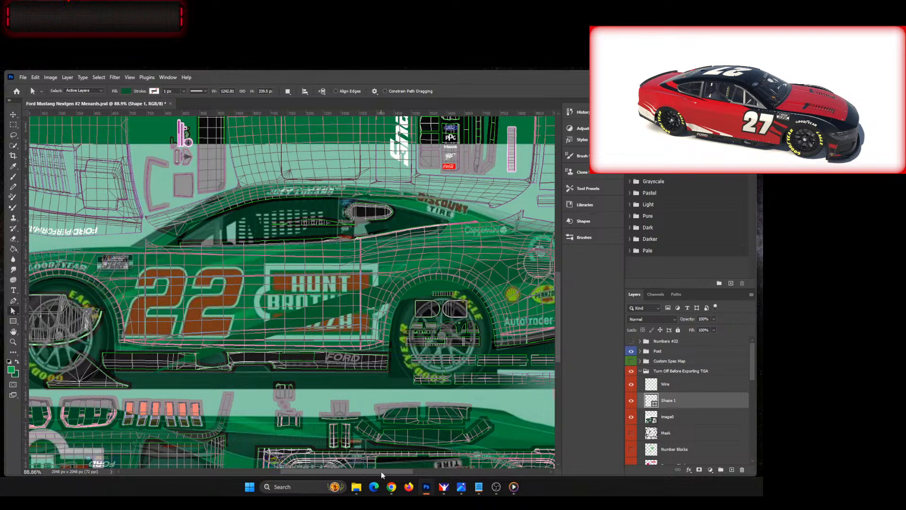
drag(381, 471, 358, 472)
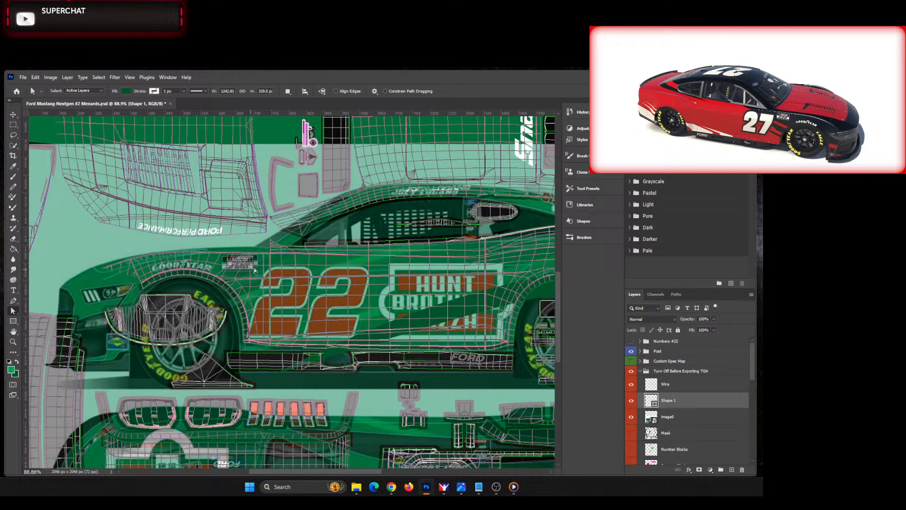
scroll(704, 397, down, 3)
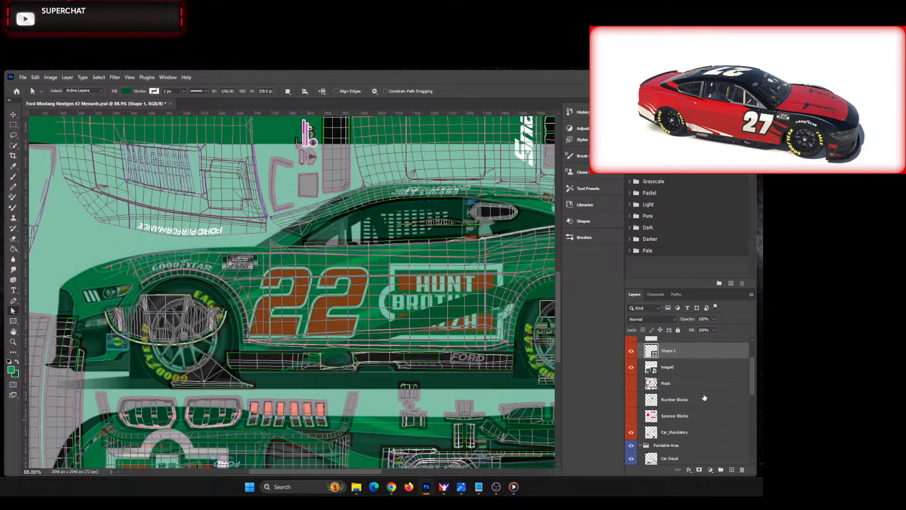
double_click(676, 351)
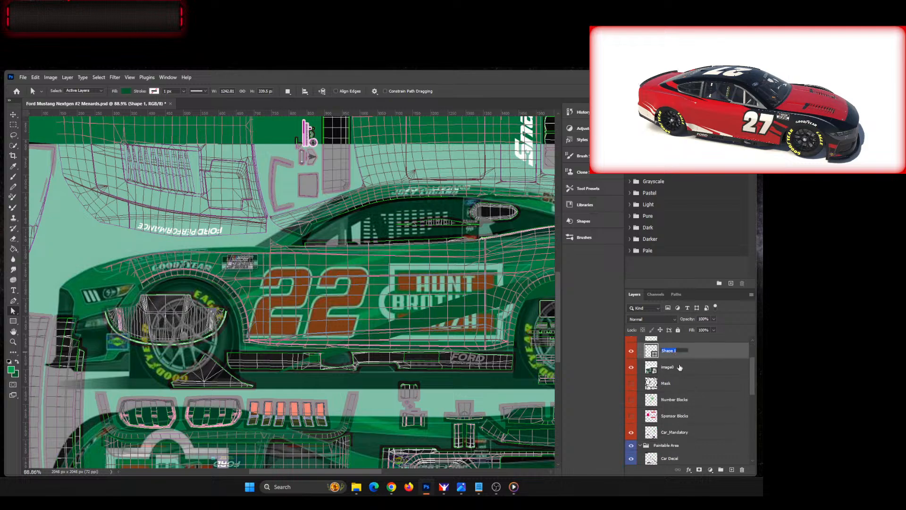
text(DRK GRN)
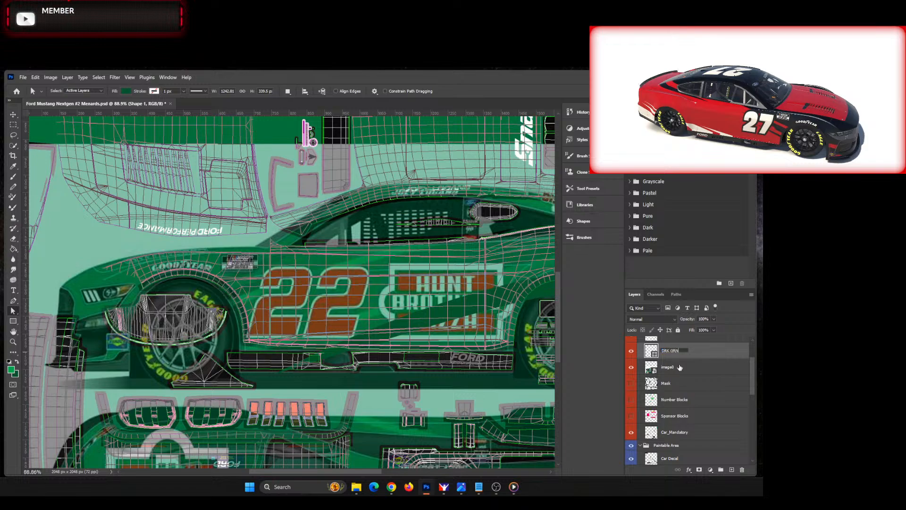
key(Return)
drag(696, 352, 686, 444)
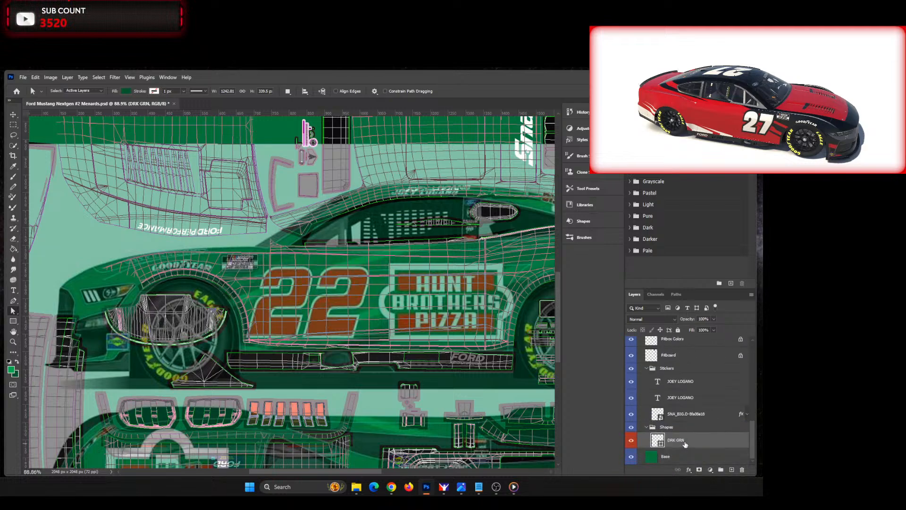
Step: In the Shapes group, draw a closed dark green pen shape from the front wheel arch to the side window's front corner, naming it DRK GRN
click(692, 428)
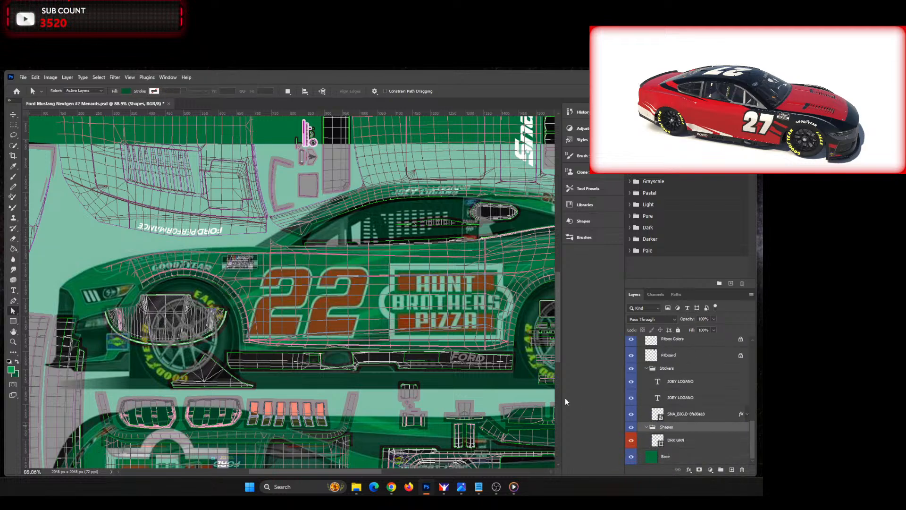
scroll(206, 314, up, 5)
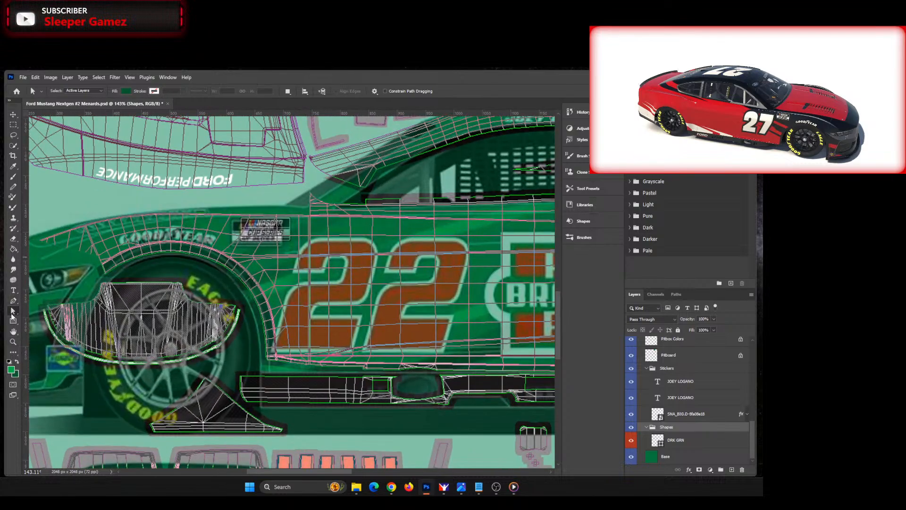
click(13, 301)
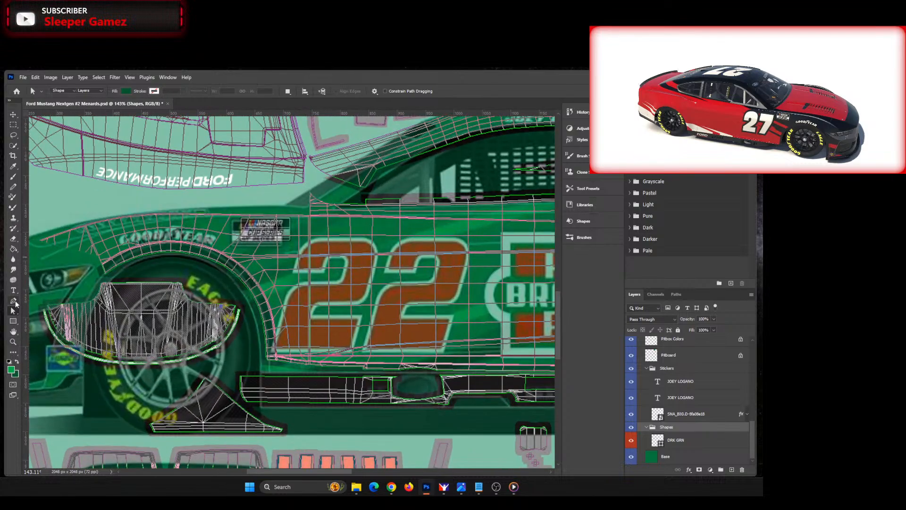
click(214, 264)
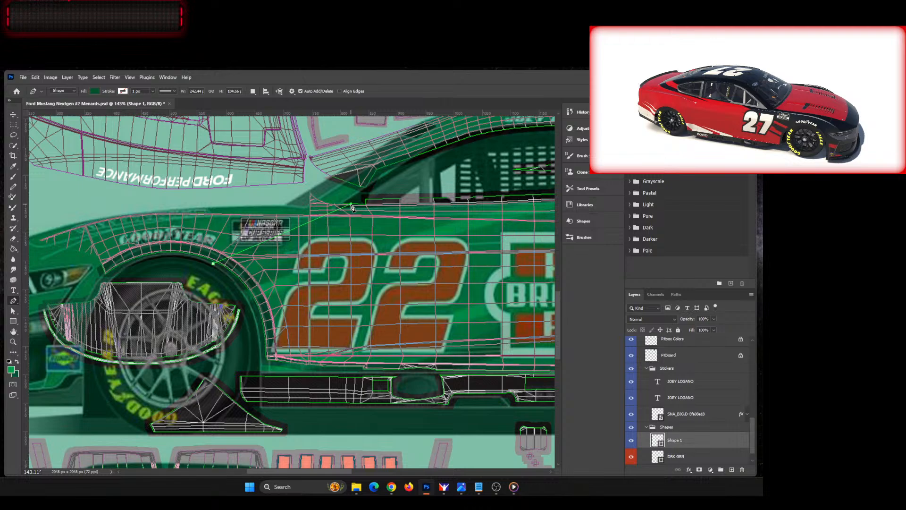
drag(351, 203, 375, 203)
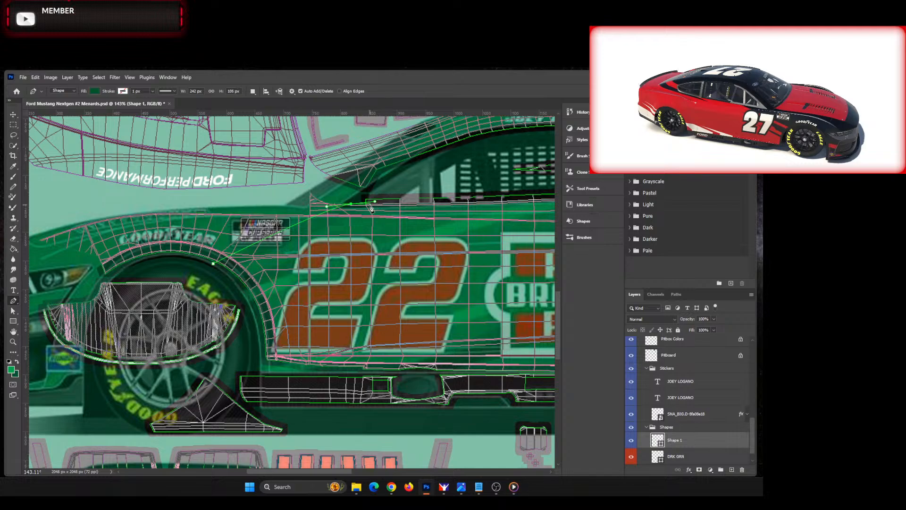
click(370, 206)
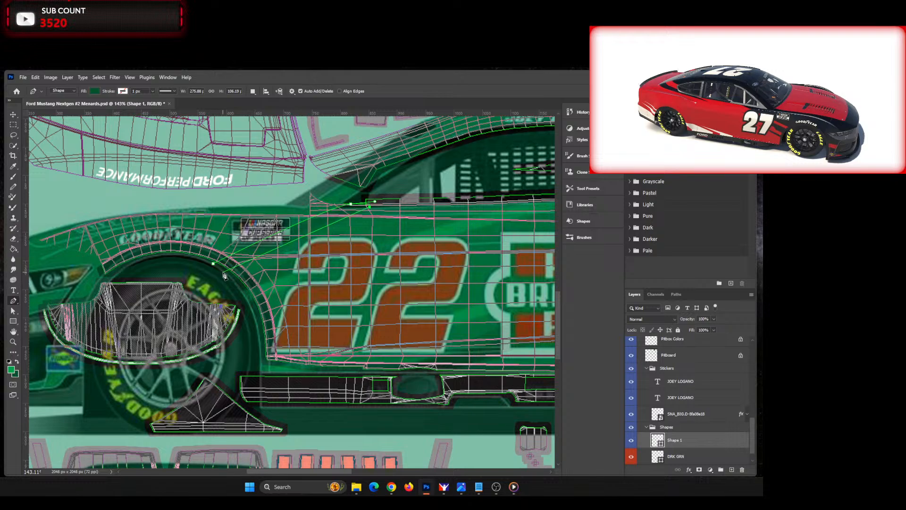
drag(223, 273, 202, 291)
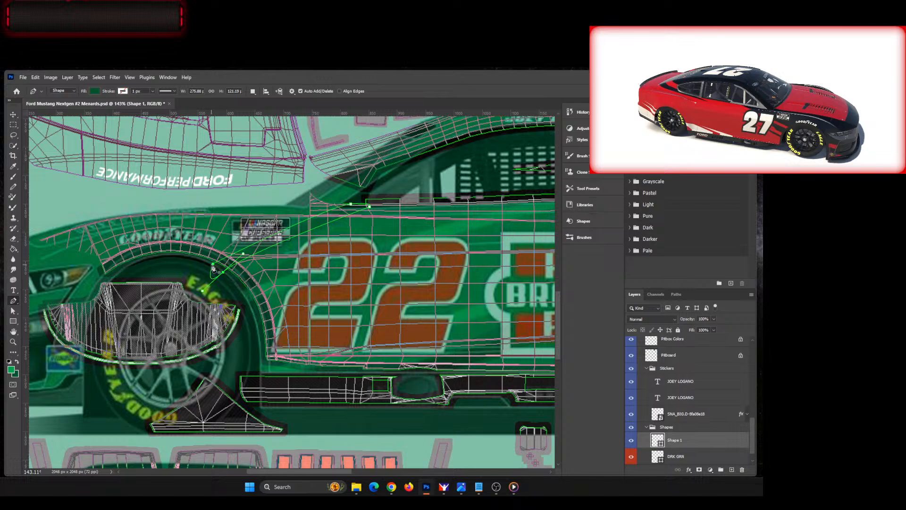
click(213, 268)
text(DRK GRN)
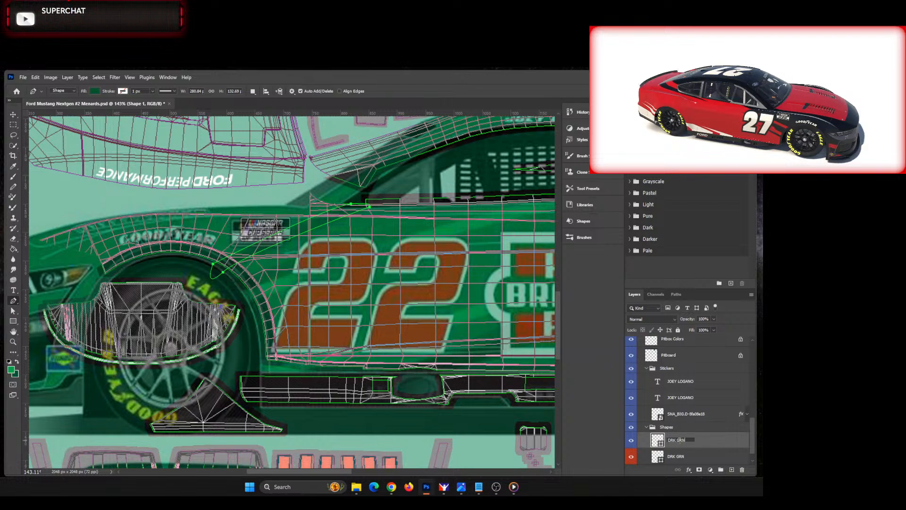
key(Return)
Step: Change the fill of the new front fender shape to the brighter, recently used green
drag(317, 472, 350, 471)
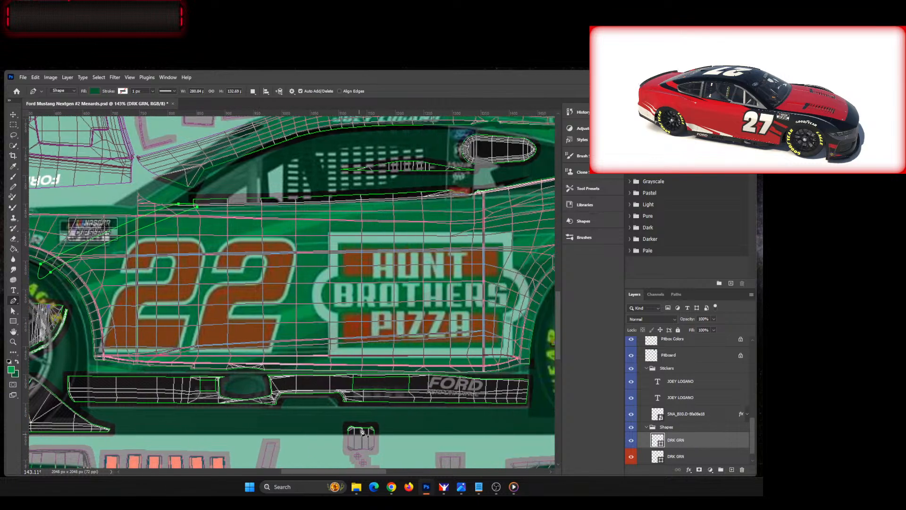
scroll(385, 377, down, 1)
scroll(384, 376, down, 2)
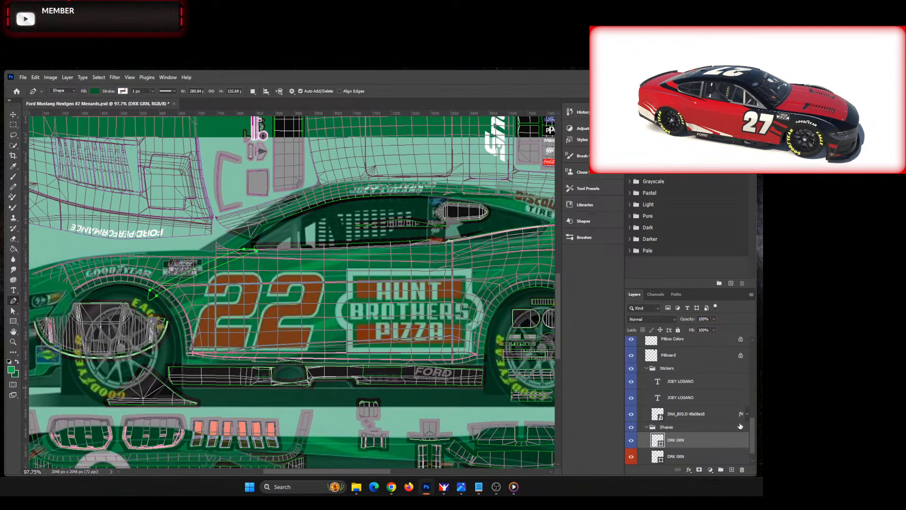
drag(750, 428, 762, 357)
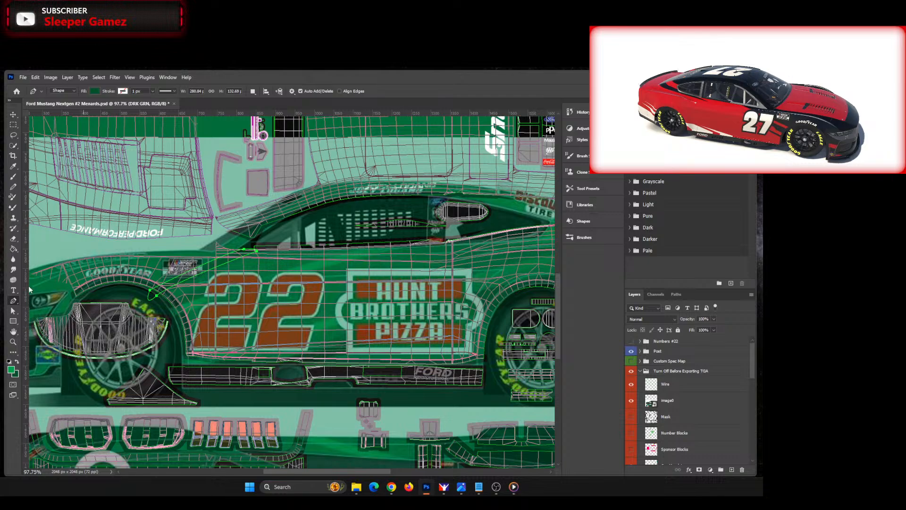
click(94, 91)
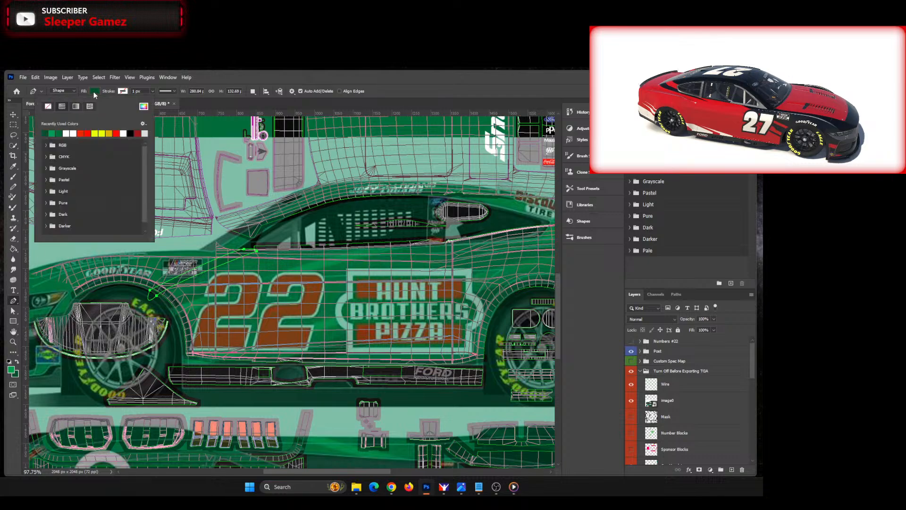
click(55, 132)
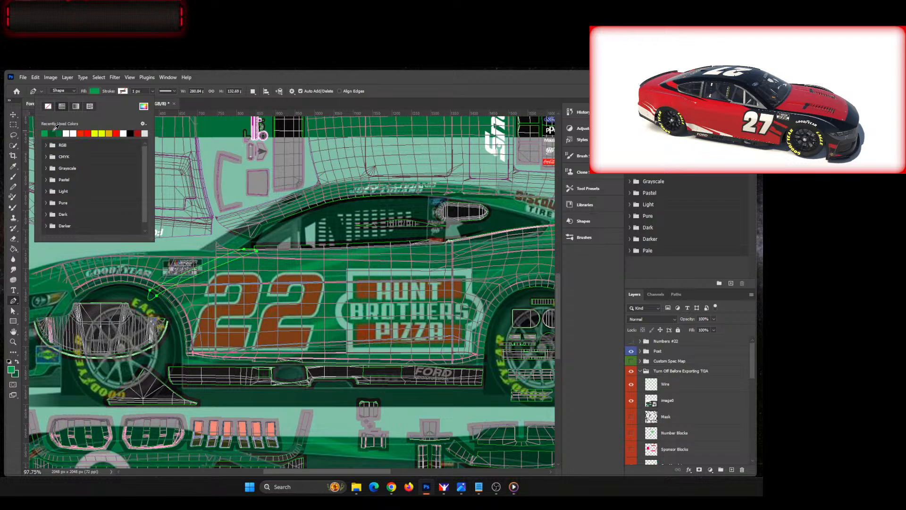
click(95, 91)
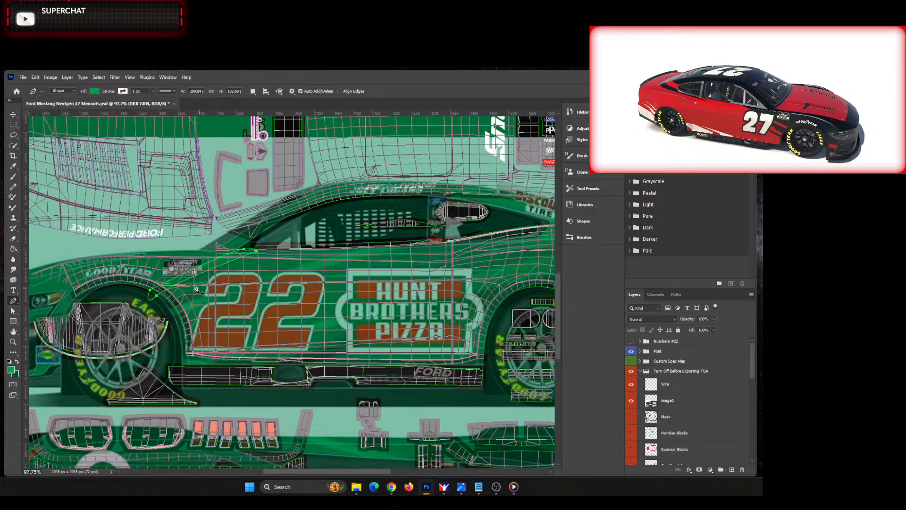
scroll(162, 324, up, 1)
scroll(162, 323, up, 2)
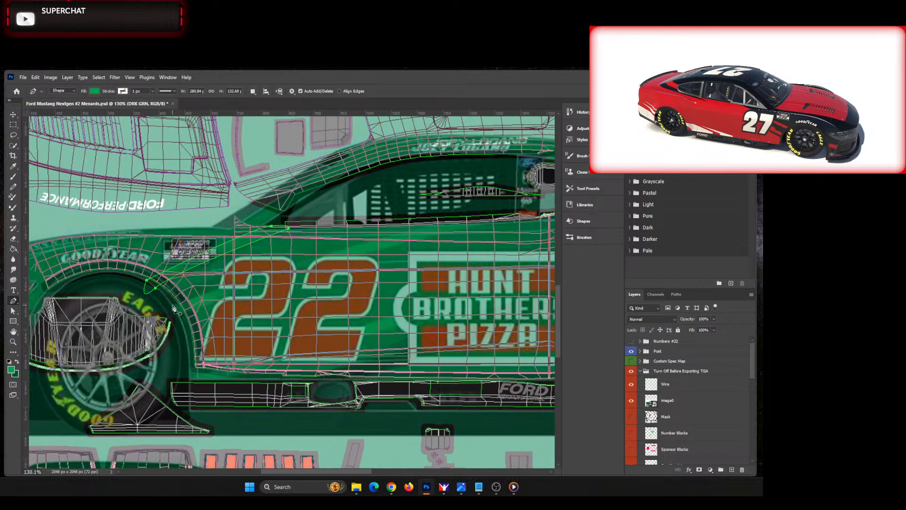
Step: Draw a closed bright green pen stripe about 664 by 218 px from the front wheel arch up to the side window's rear lower edge
click(172, 305)
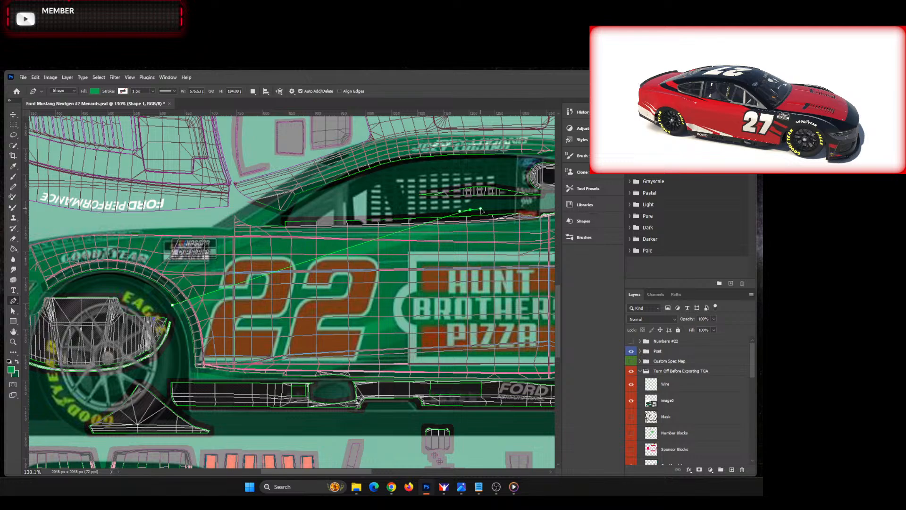
drag(483, 209, 483, 210)
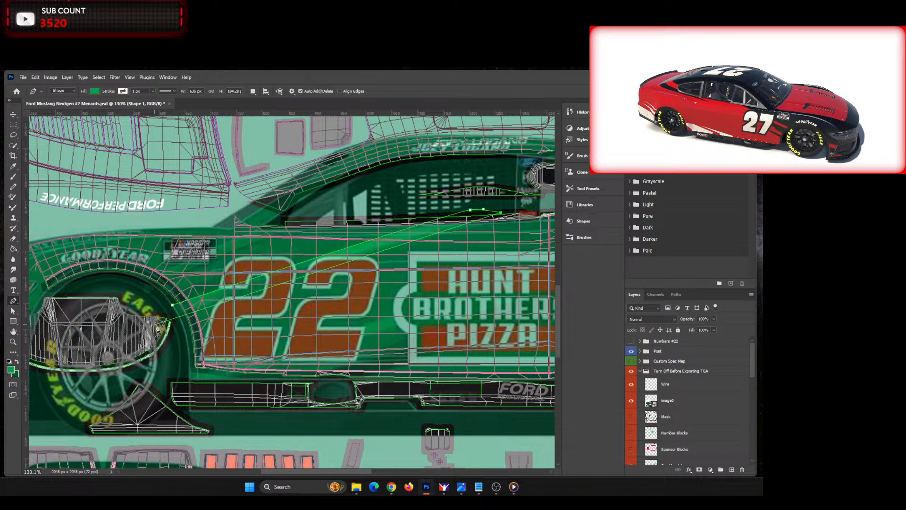
drag(168, 316, 142, 333)
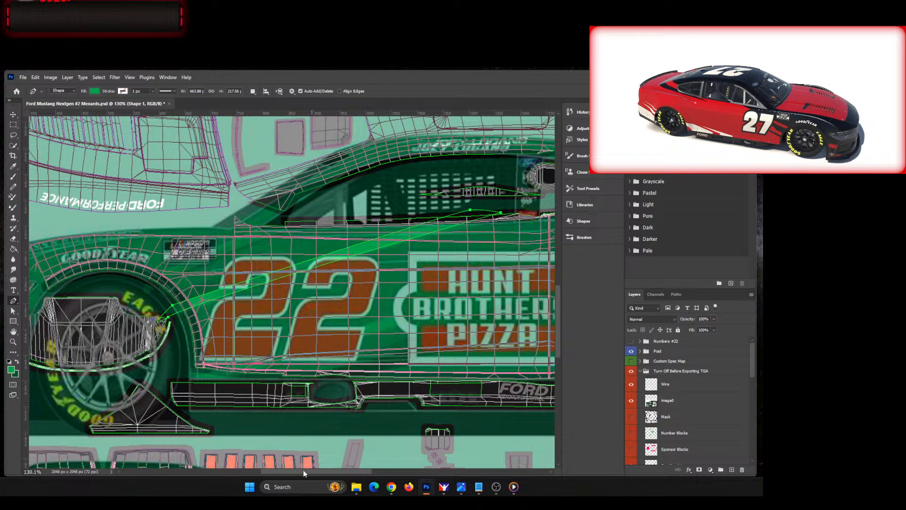
Step: Rename the new Shape 1 layer in the Shapes group to LGT GRN
mouse_move(303, 471)
mouse_down()
mouse_move(319, 473)
mouse_move(310, 471)
mouse_up()
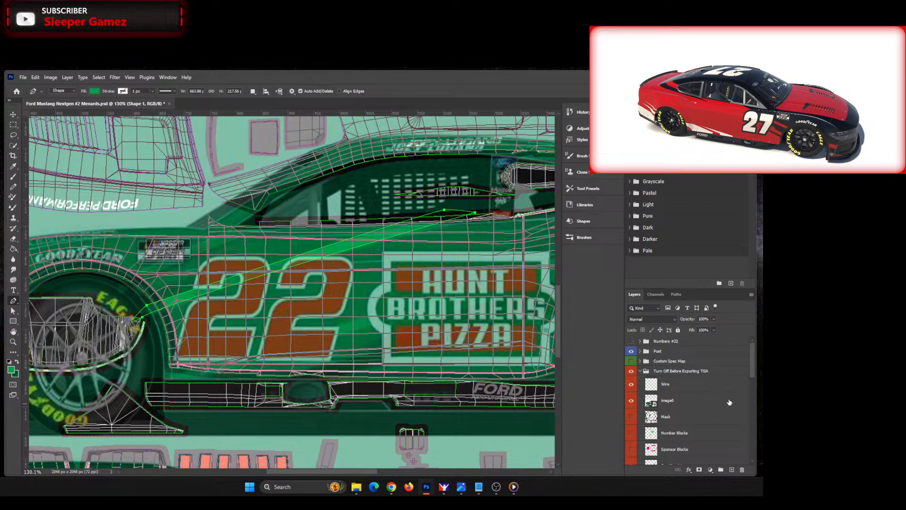
scroll(729, 402, down, 10)
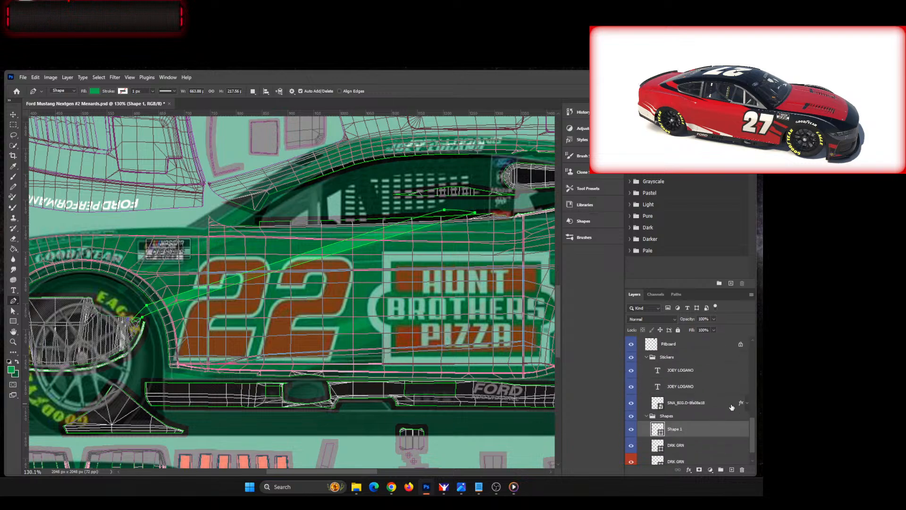
scroll(732, 407, down, 1)
double_click(675, 407)
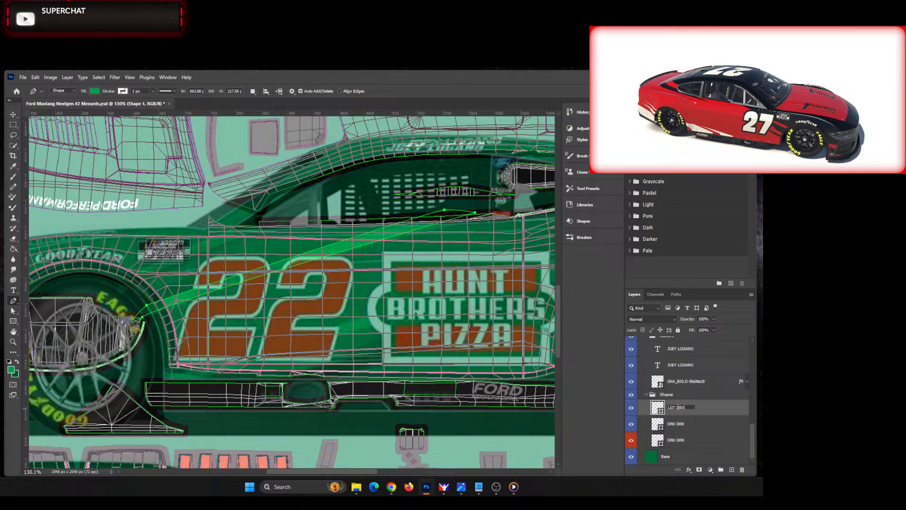
key(Return)
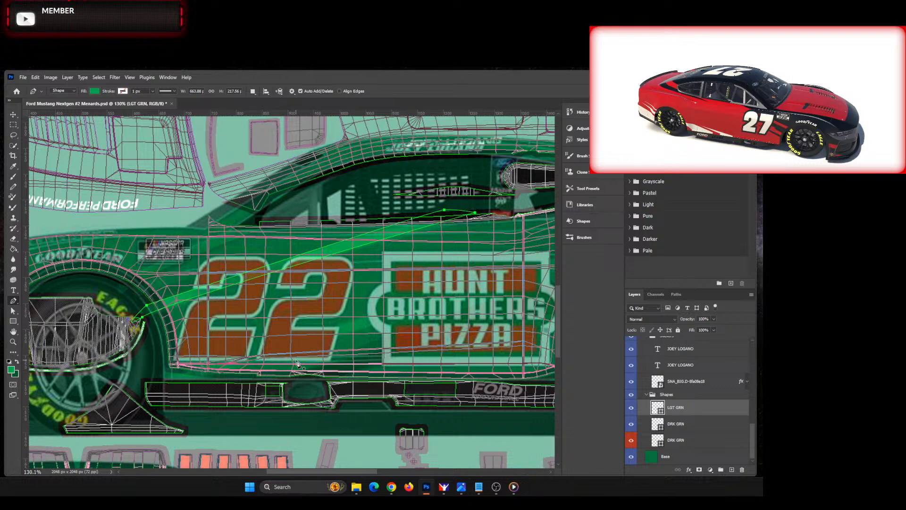
Step: Start another bright green pen shape with an anchor behind the front wheel, just above the side skirt
drag(307, 471, 331, 474)
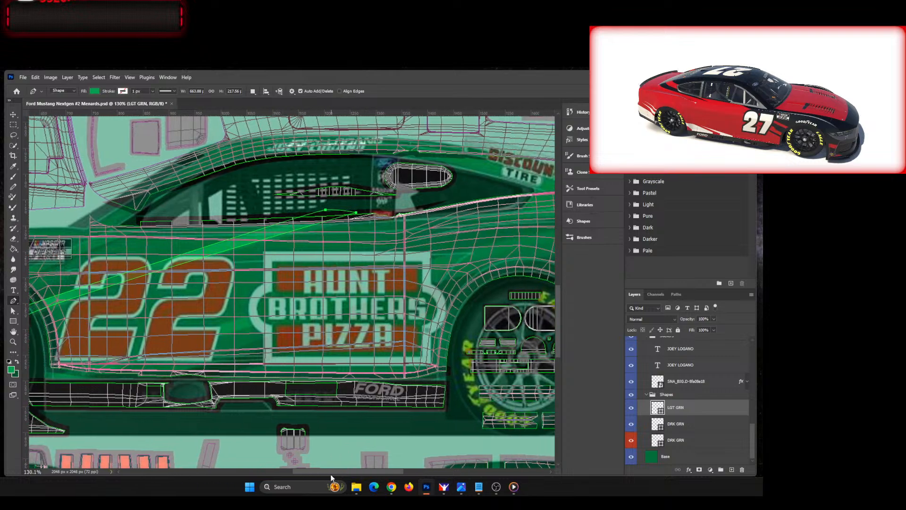
scroll(367, 379, down, 3)
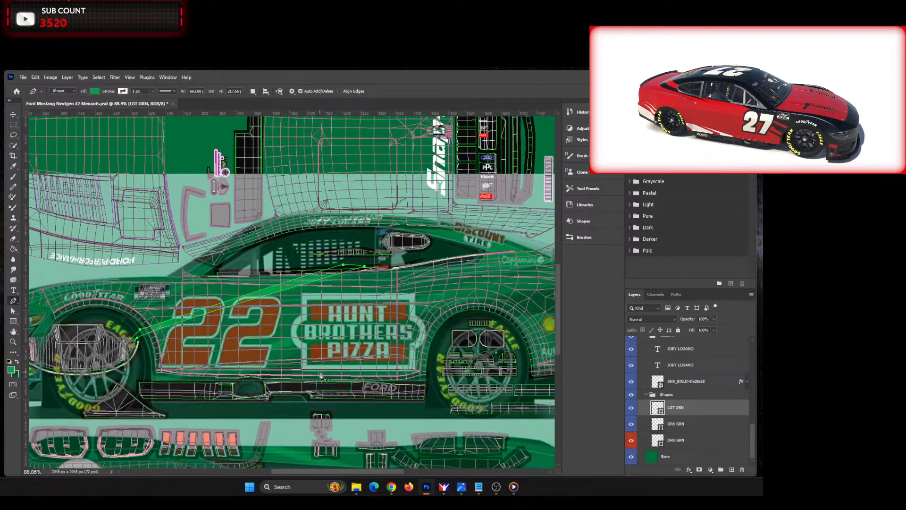
scroll(320, 472, right, 2)
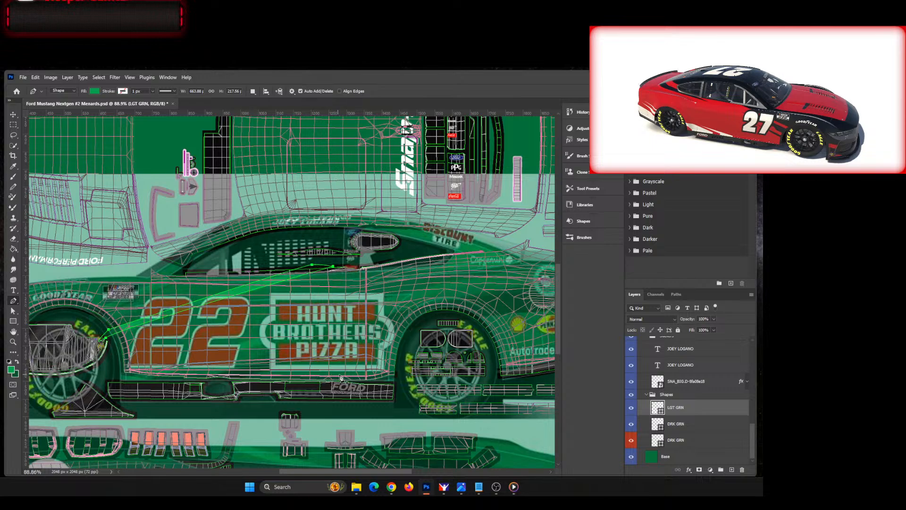
scroll(345, 378, up, 1)
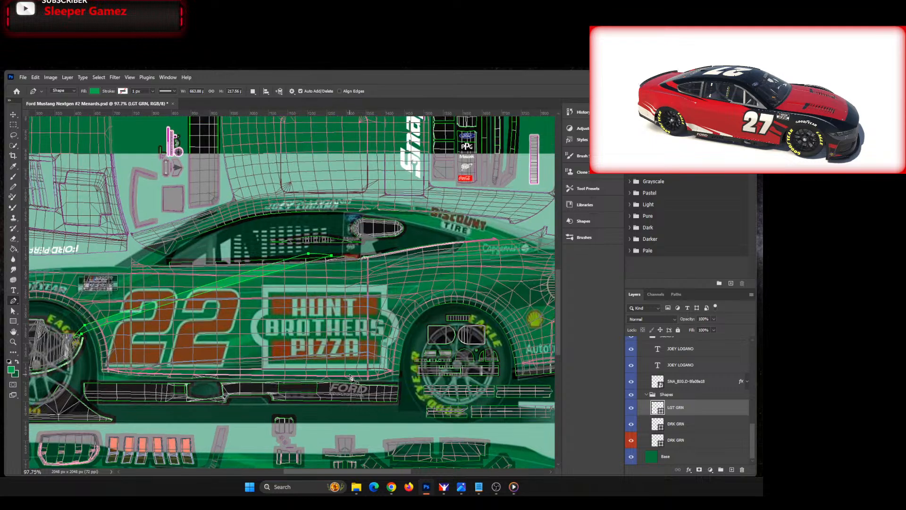
click(96, 377)
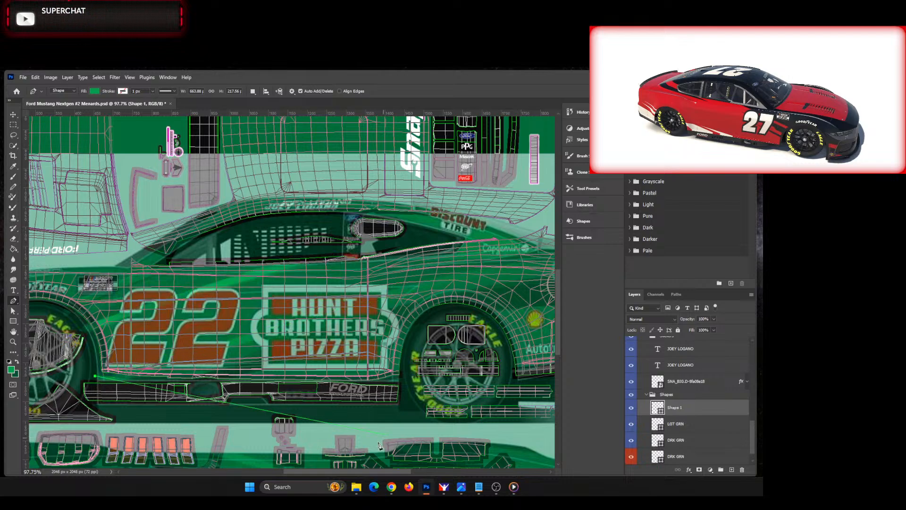
scroll(379, 445, down, 1)
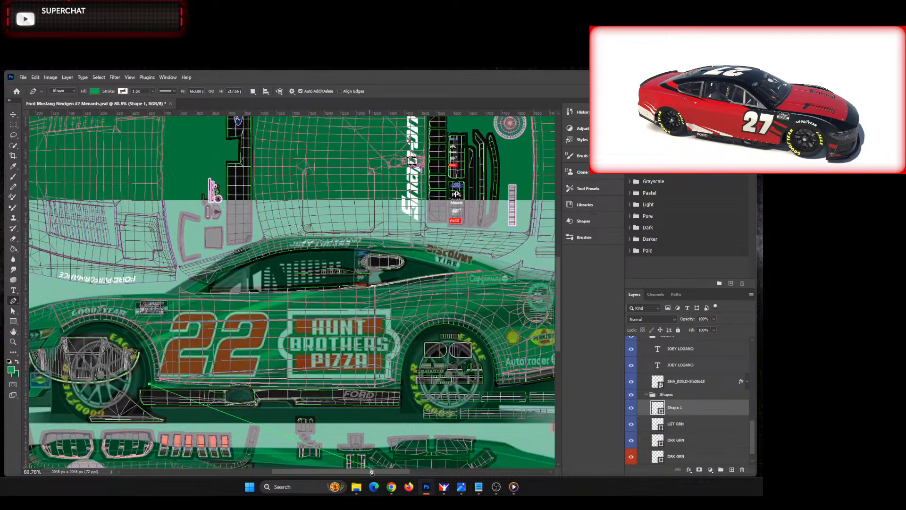
drag(371, 471, 386, 465)
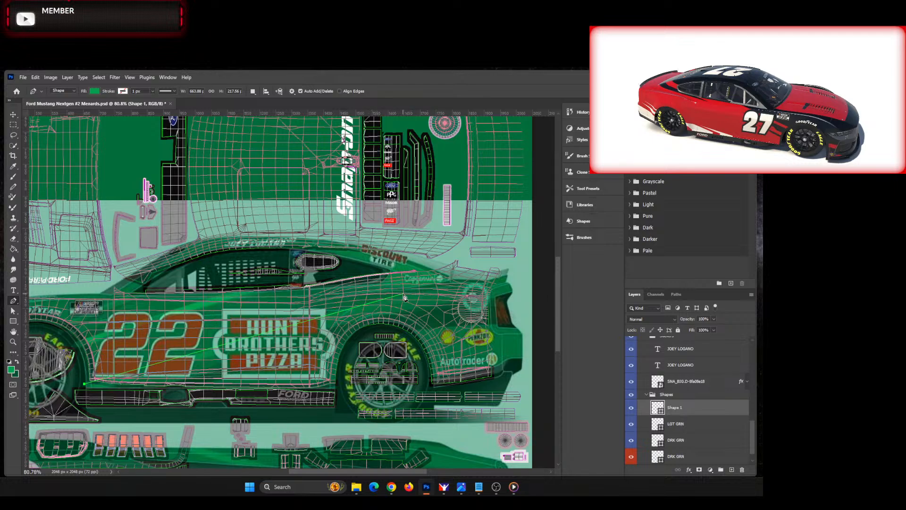
drag(403, 294, 422, 295)
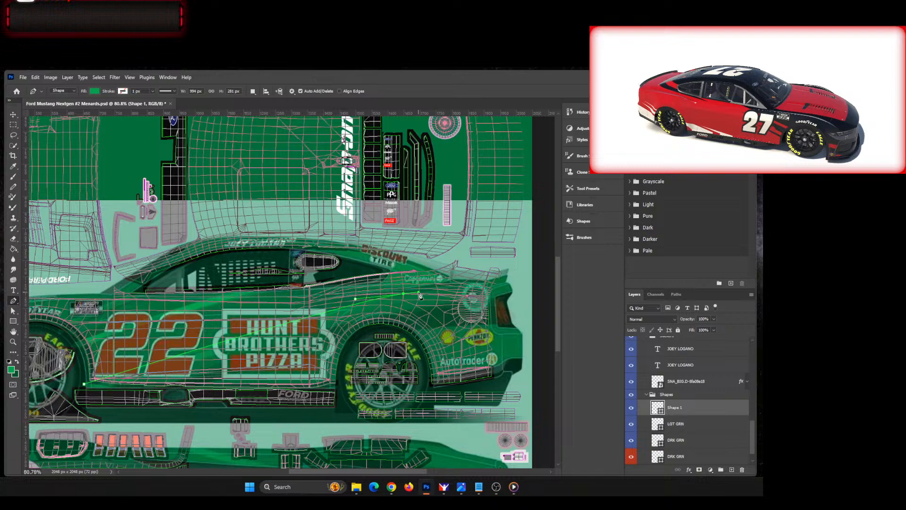
click(495, 299)
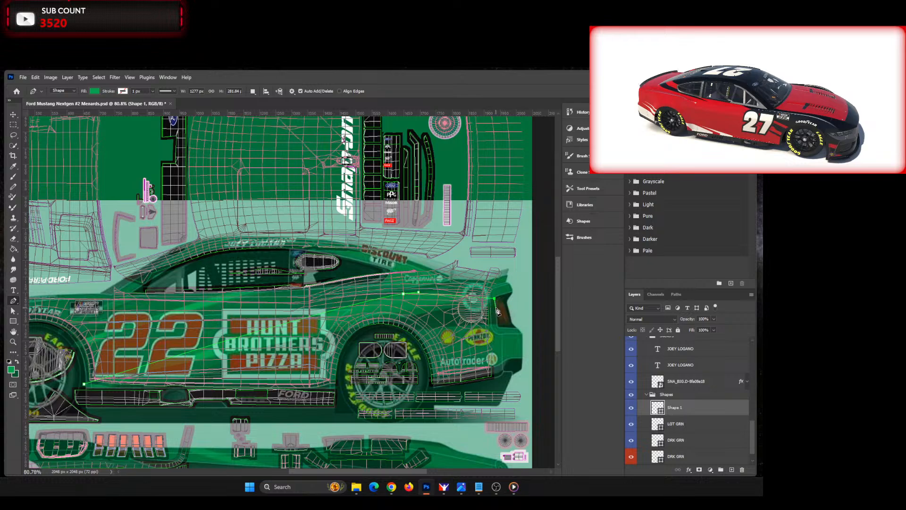
click(495, 311)
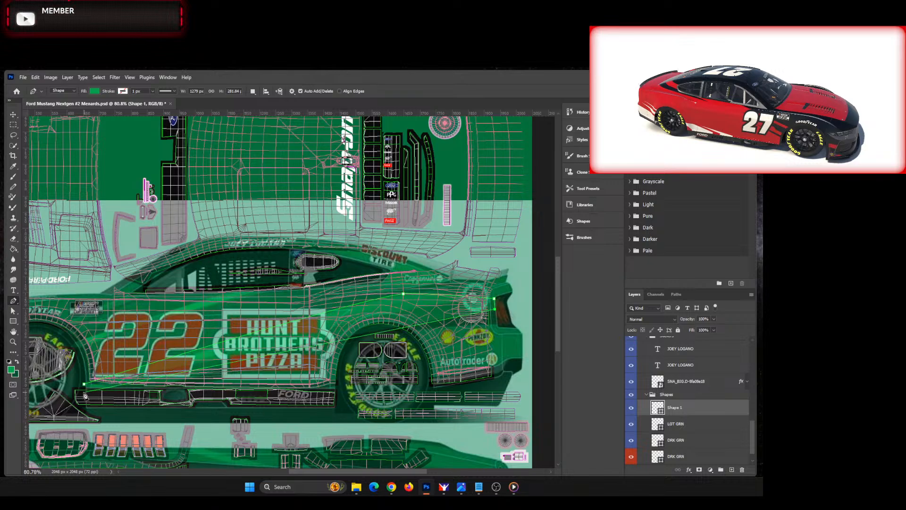
drag(55, 427, 76, 407)
key(ctrl+z)
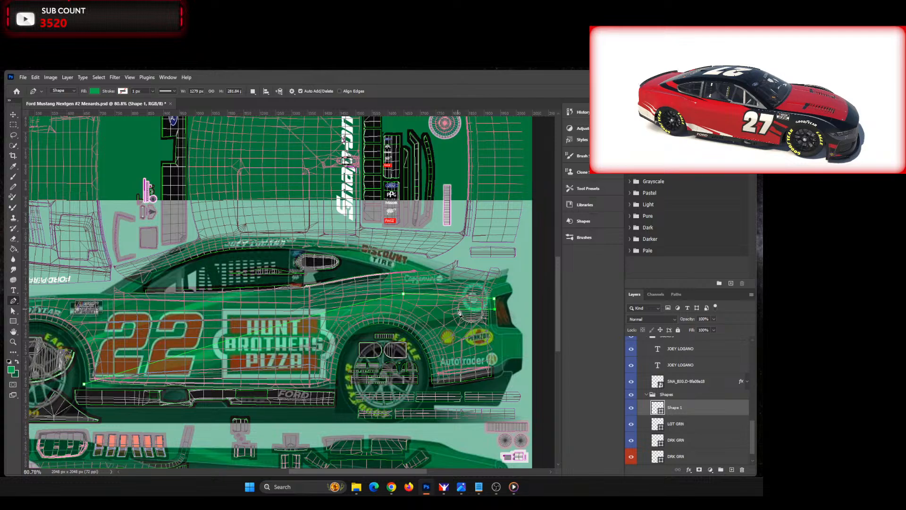
key(ctrl+z)
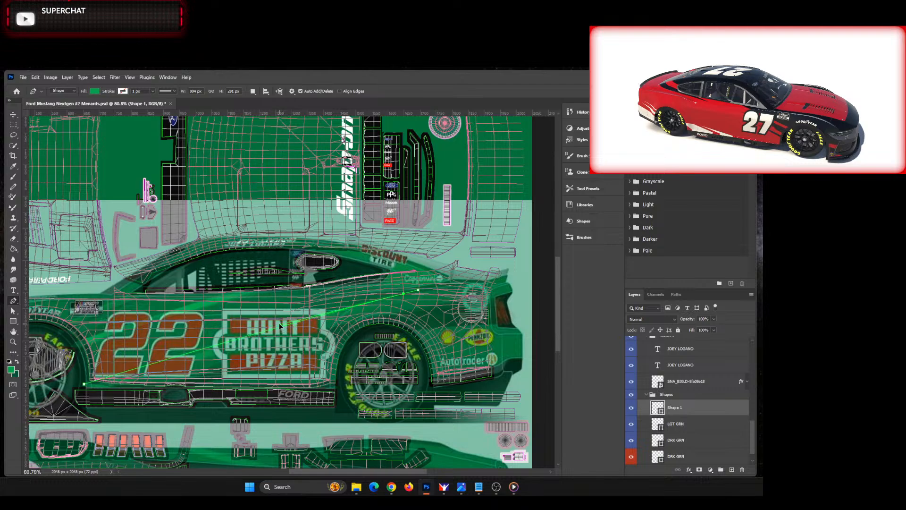
click(401, 294)
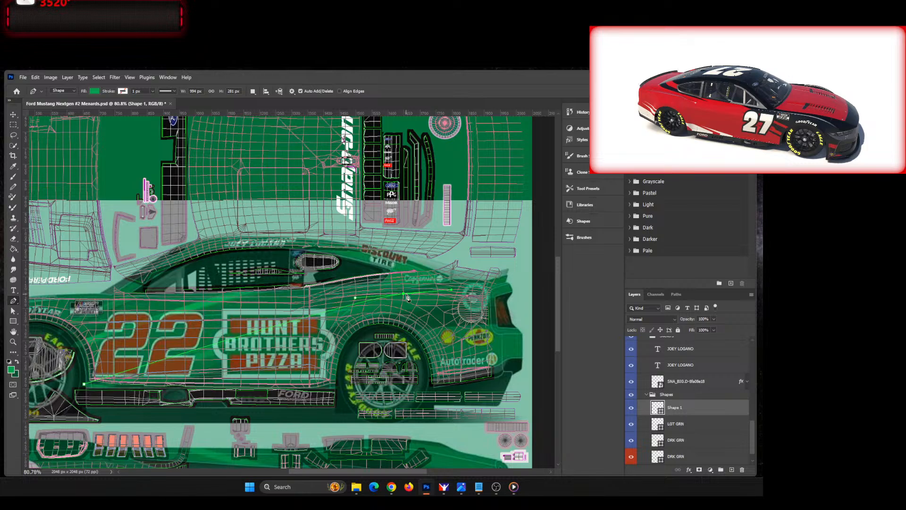
key(ctrl+z)
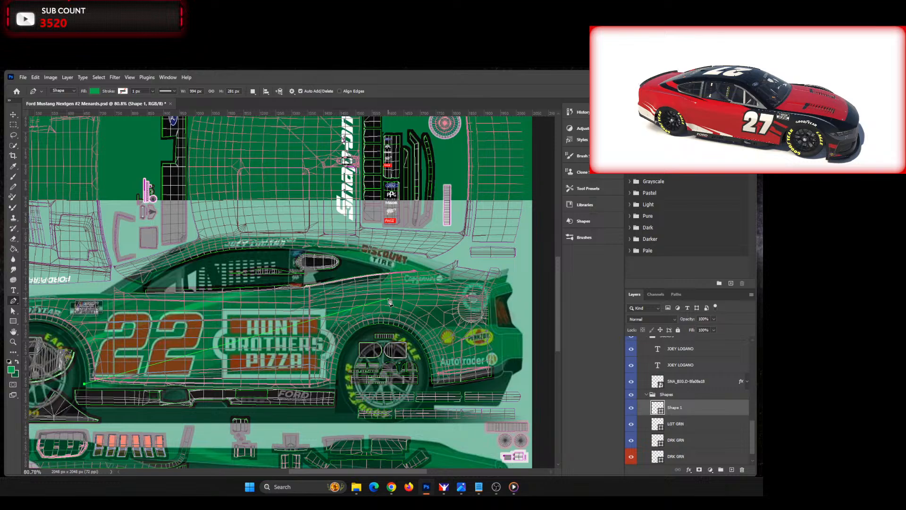
Step: Trace the long stripe over the rear wheel arch to the taillight and back along its lower edge, closing it at about 1280 by 291 px
drag(389, 300, 412, 296)
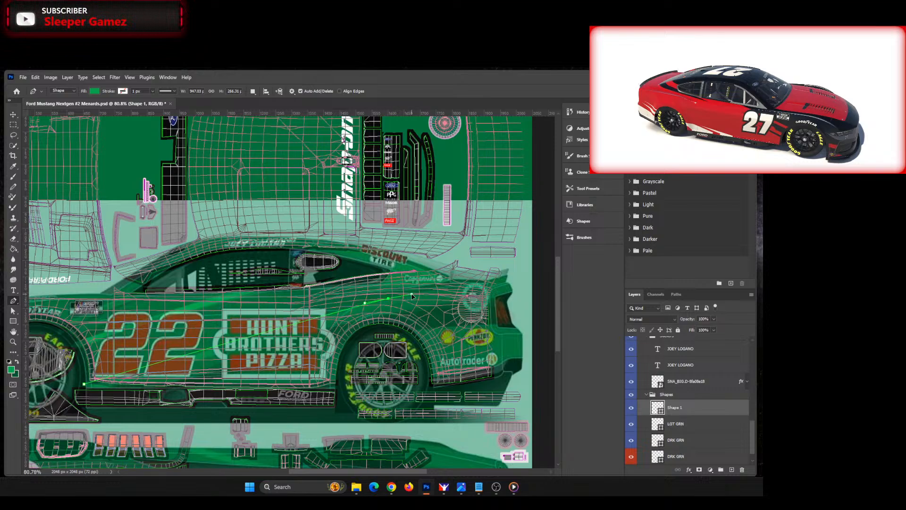
click(495, 297)
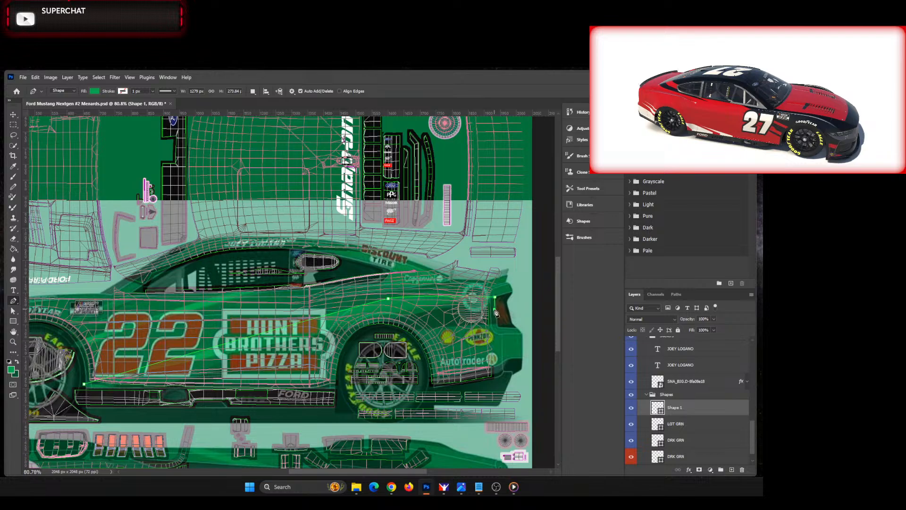
click(495, 309)
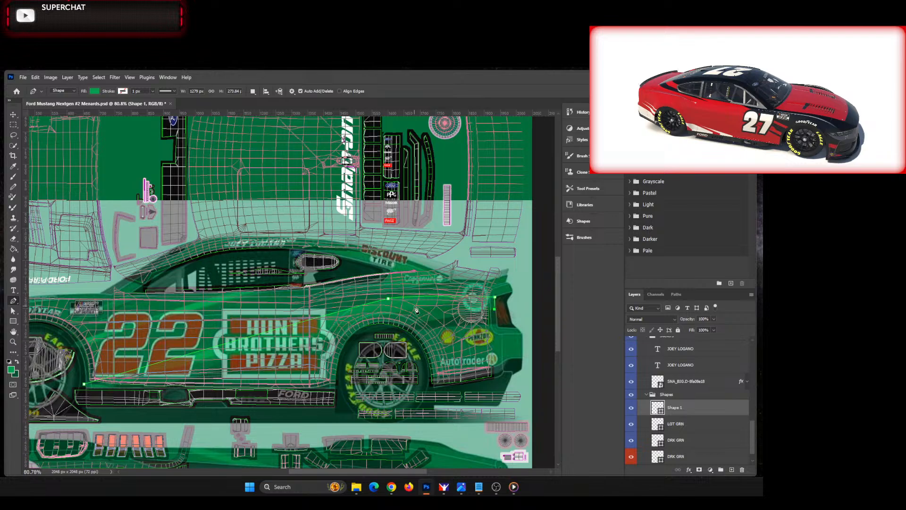
click(376, 317)
drag(376, 317, 291, 334)
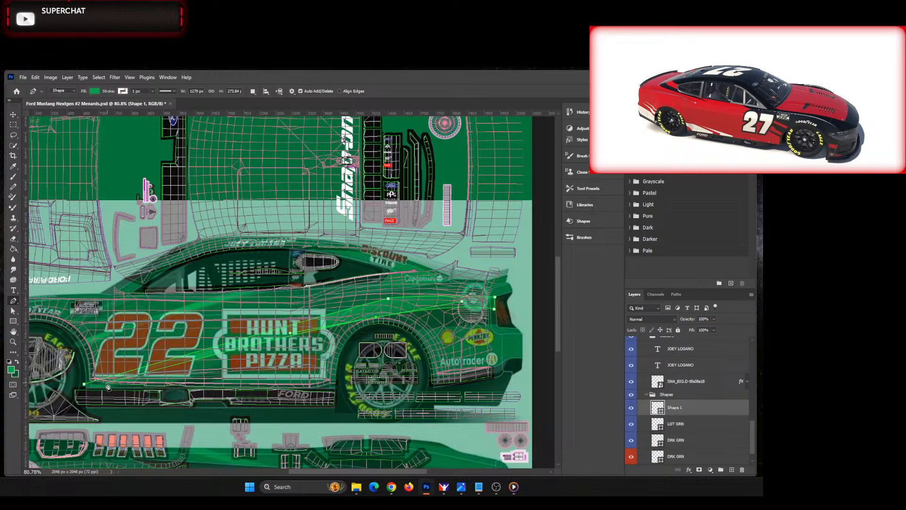
click(83, 394)
click(84, 386)
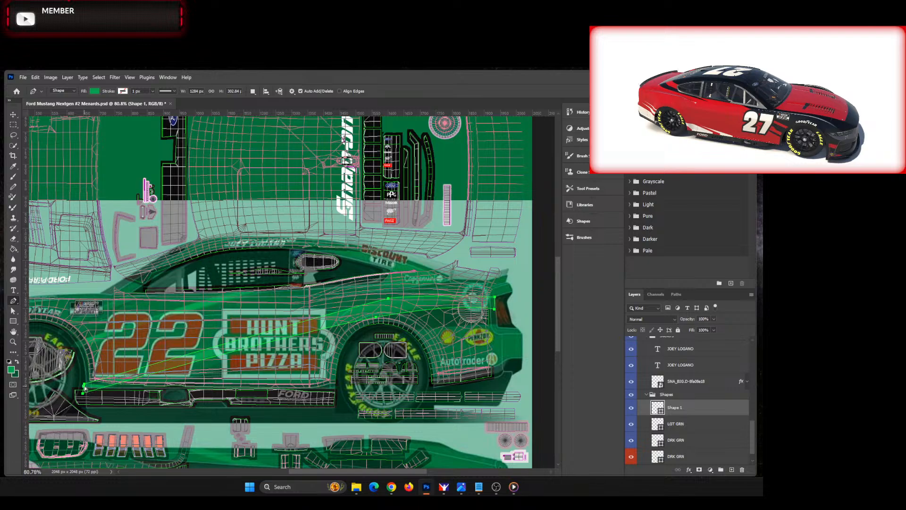
click(84, 393)
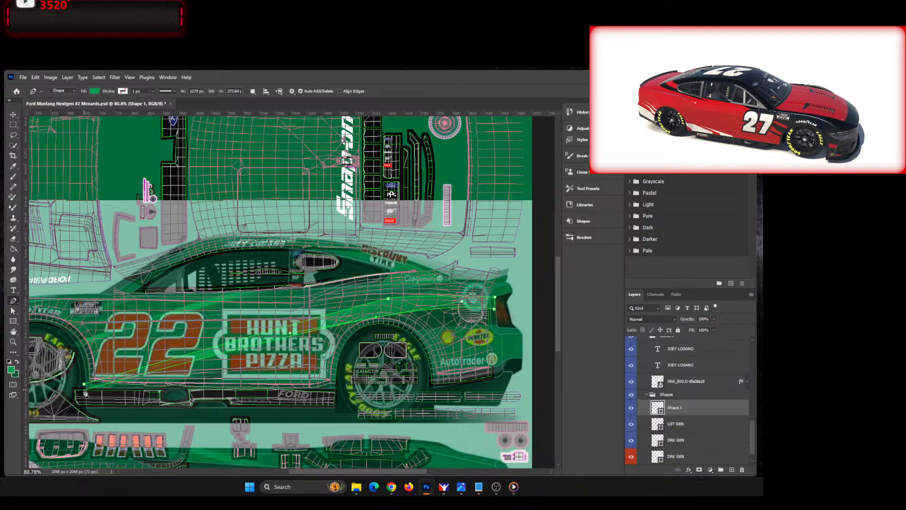
click(85, 392)
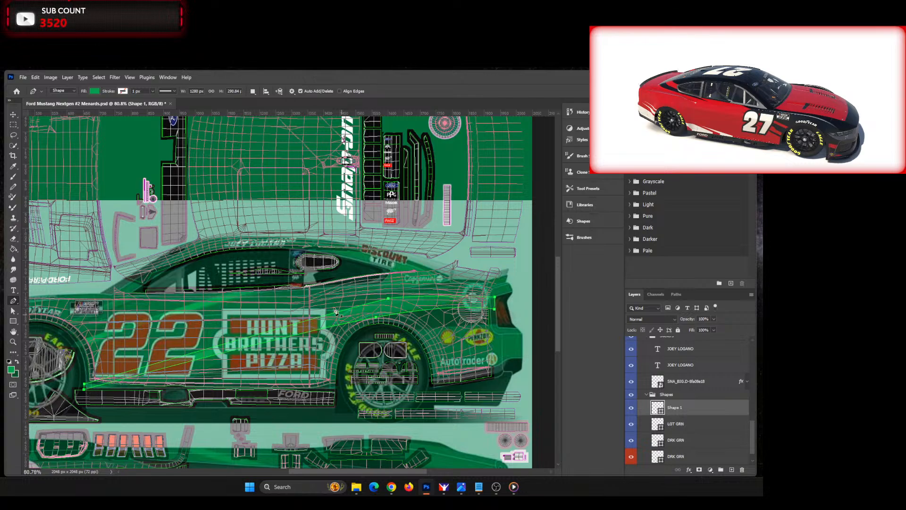
Step: Rename the long stripe's layer to LGT GRN Fade and move it below both DRK GRN layers, directly above Base
click(14, 115)
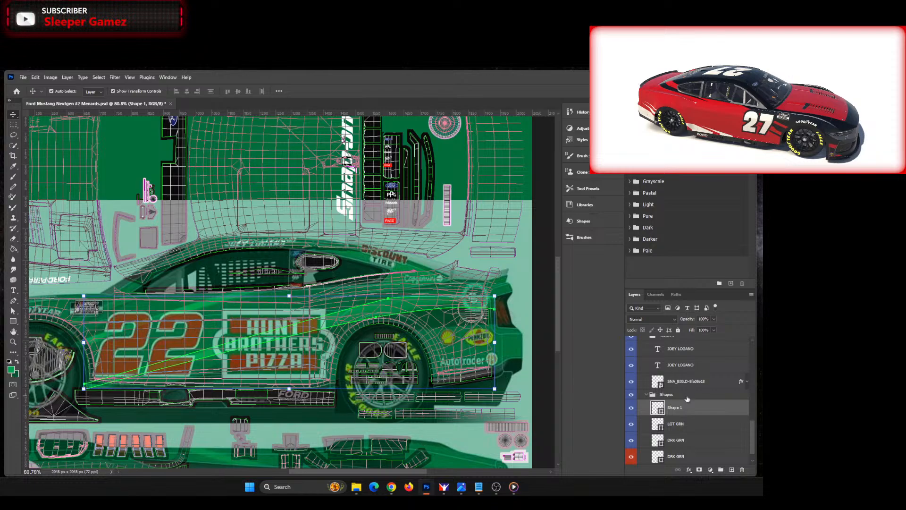
scroll(680, 406, up, 10)
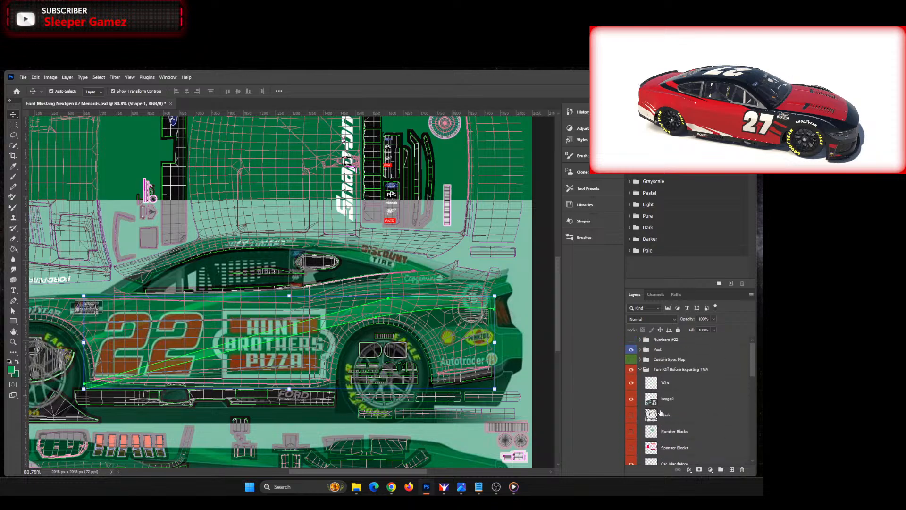
scroll(699, 416, down, 10)
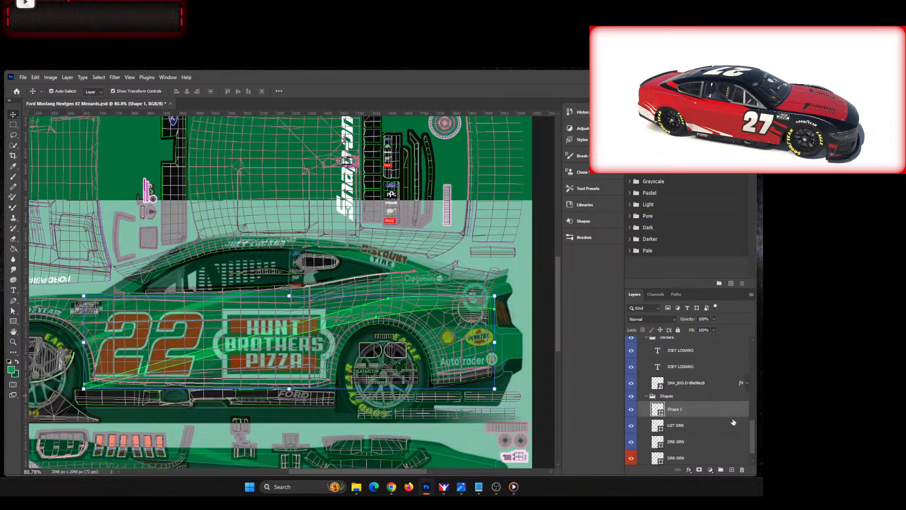
scroll(733, 421, down, 1)
double_click(674, 392)
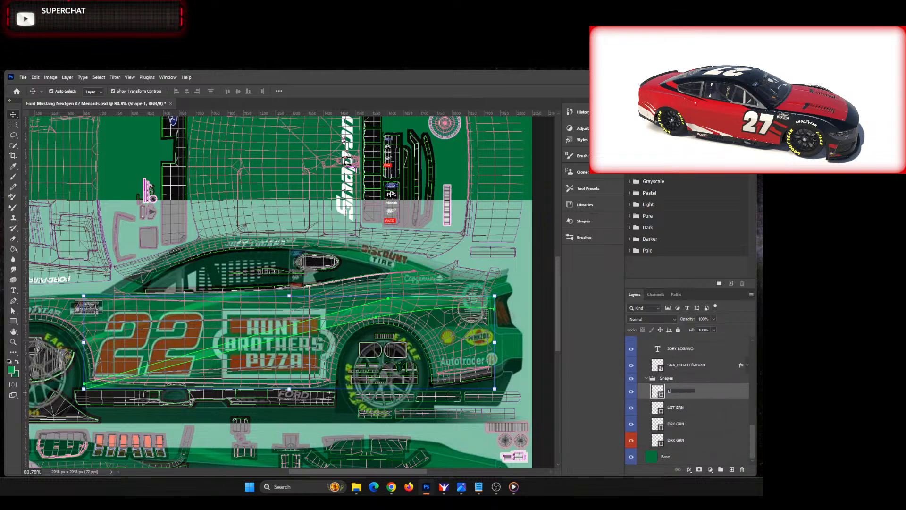
text(LGT GRN Fade)
key(Return)
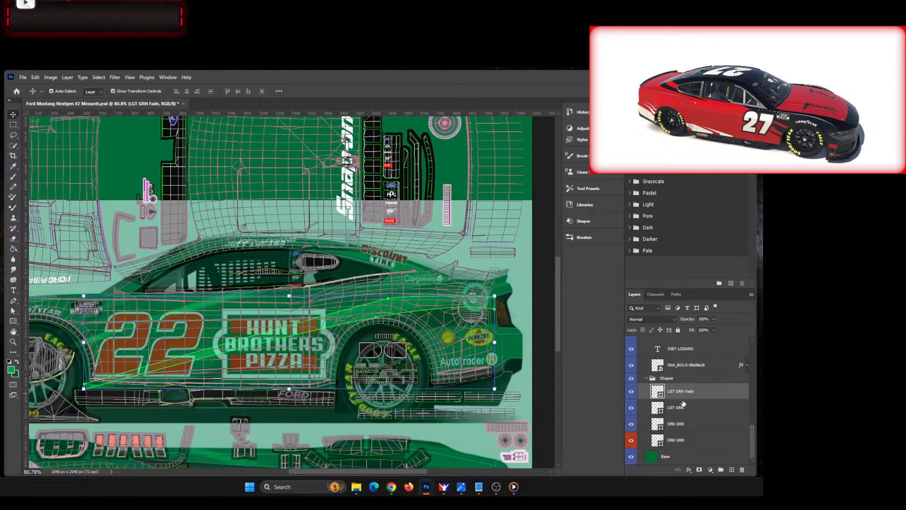
drag(679, 392, 661, 417)
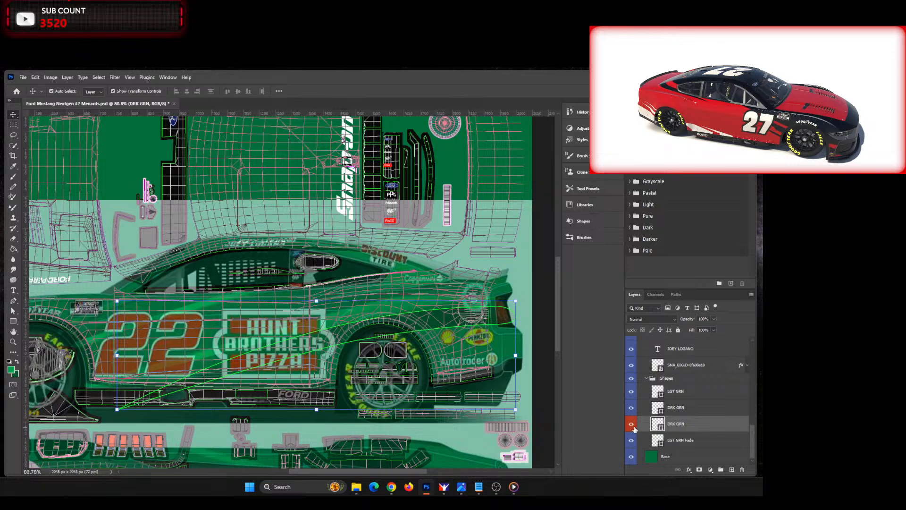
Step: Set the lower DRK GRN layer's colour label to Blue and hide the image0 reference layer
right_click(635, 428)
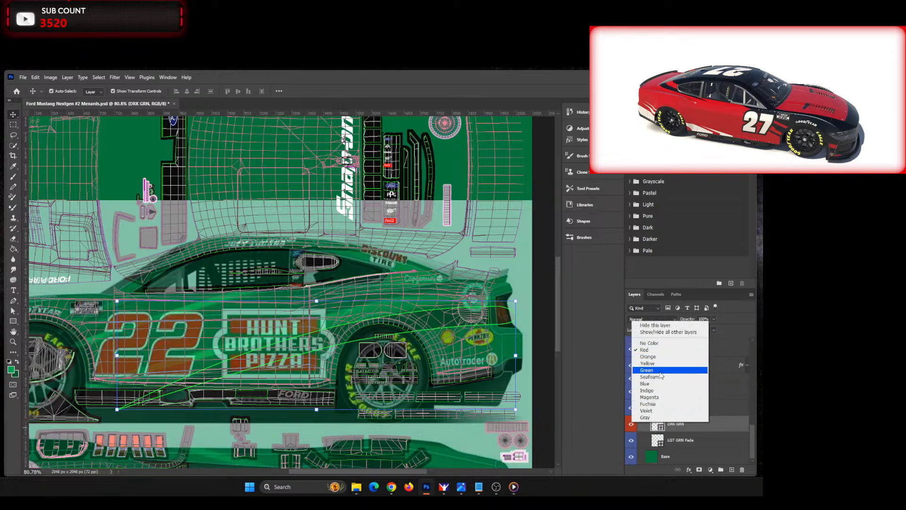
click(650, 383)
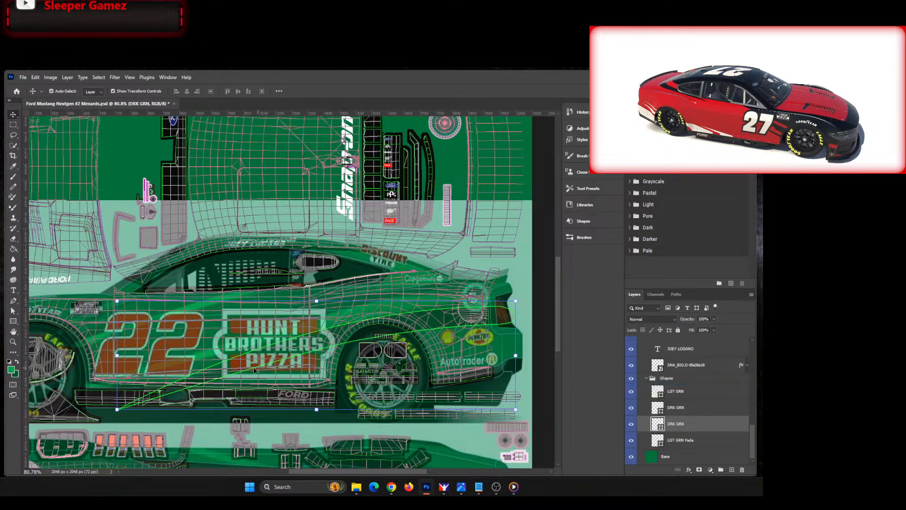
drag(749, 449, 760, 360)
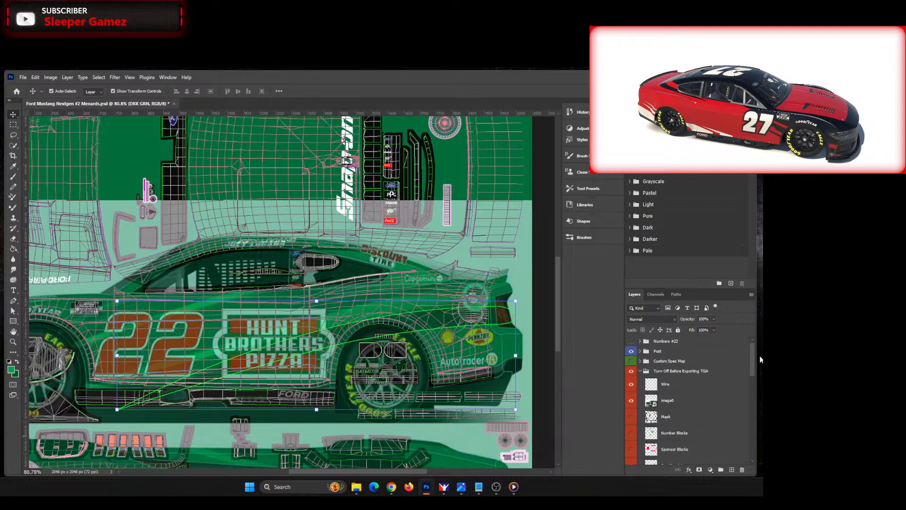
click(633, 401)
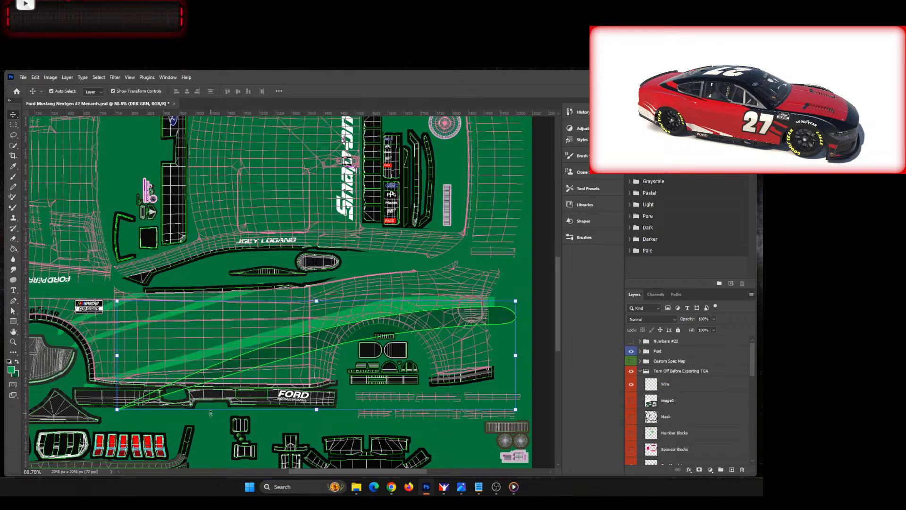
drag(209, 414, 237, 418)
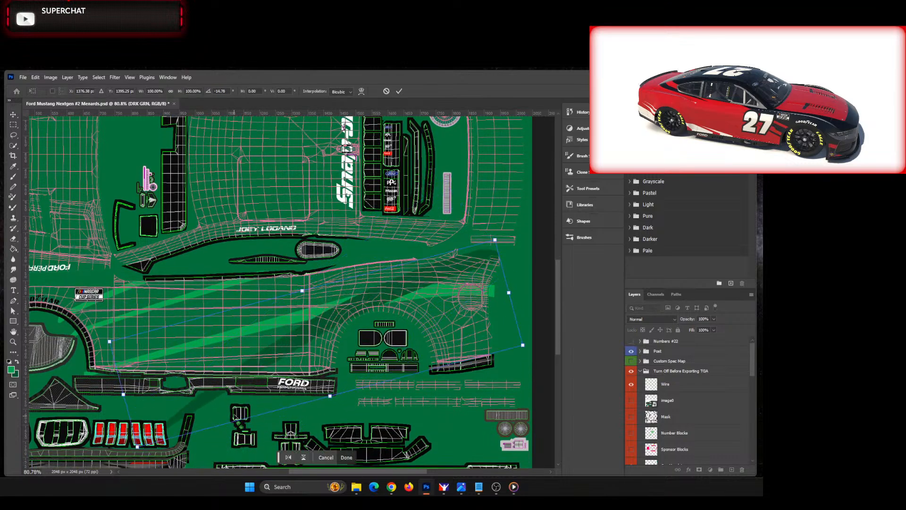
key(ctrl+z)
click(347, 457)
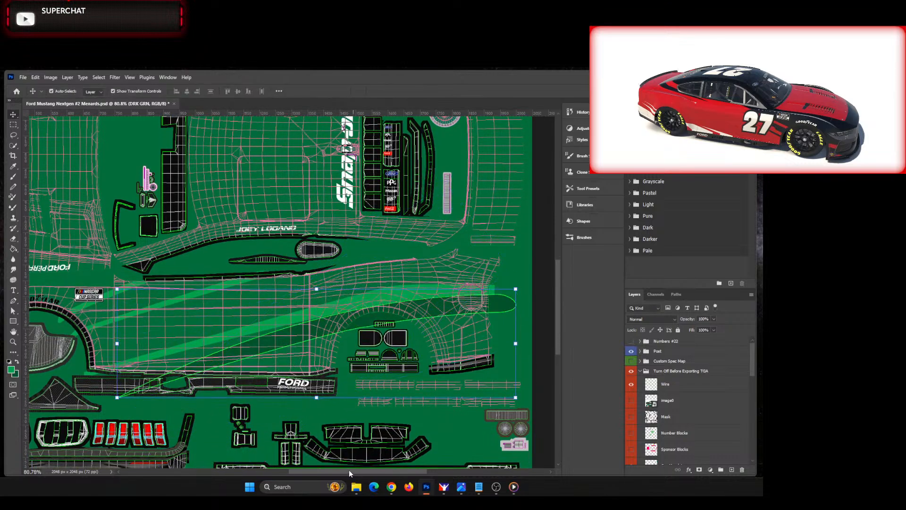
Step: Compare the traced stripes with the reference car's rear side view and select the LGT GRN Fade layer
drag(349, 470, 330, 456)
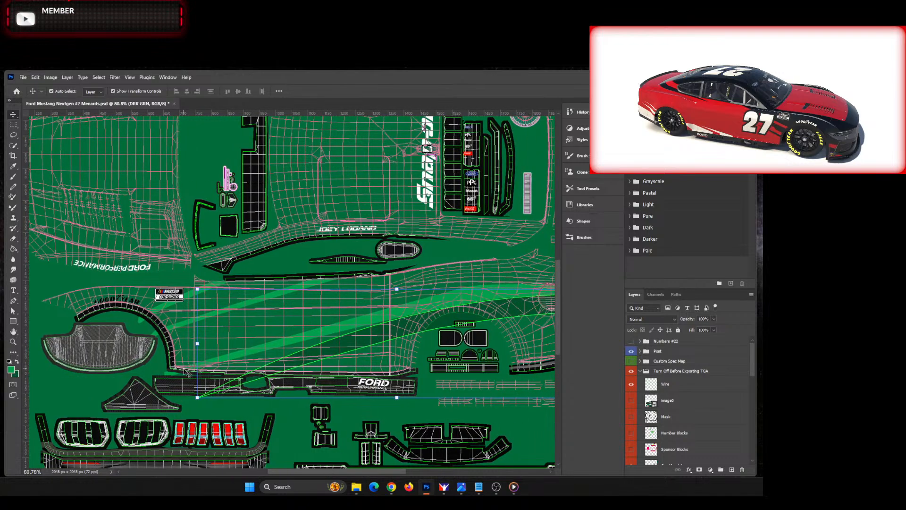
click(167, 376)
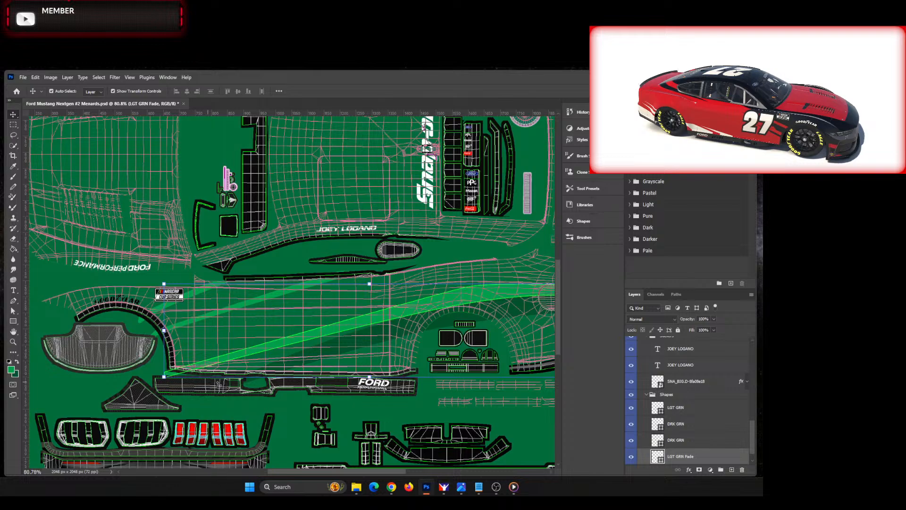
drag(378, 469, 404, 469)
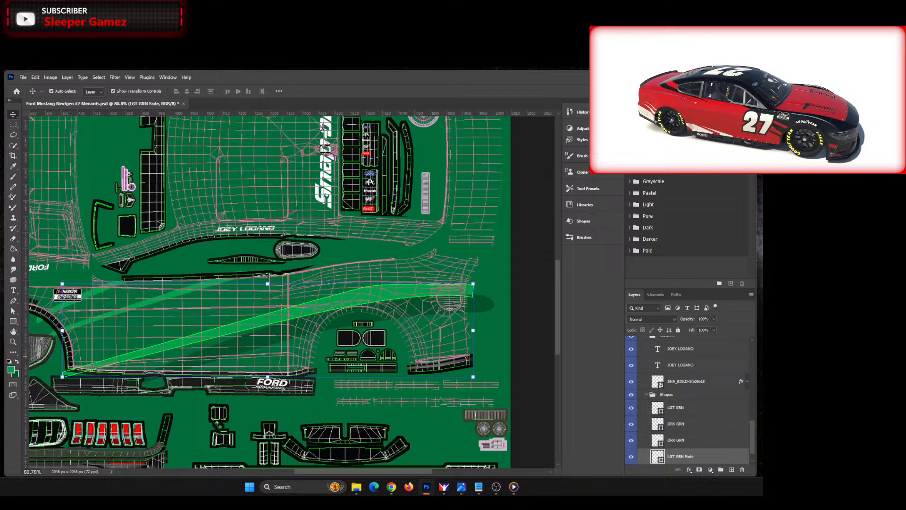
drag(1, 72, 114, 85)
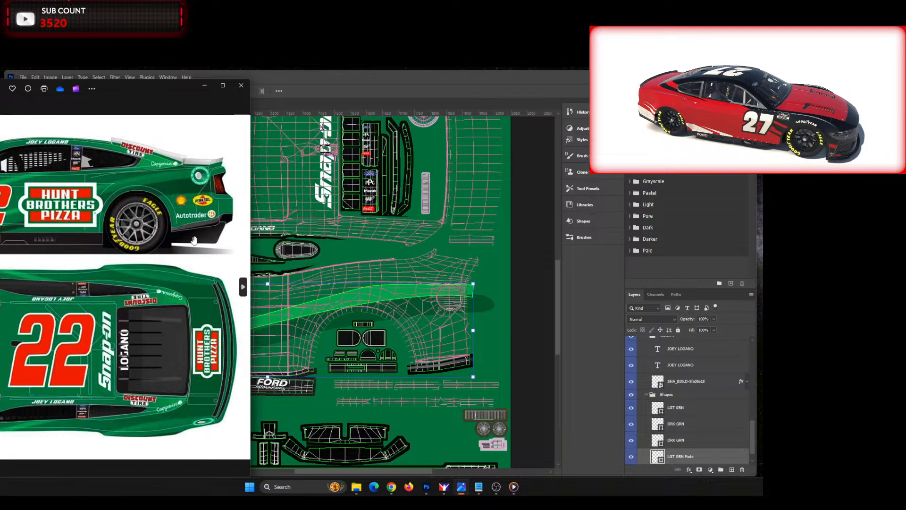
drag(164, 87, 0, 102)
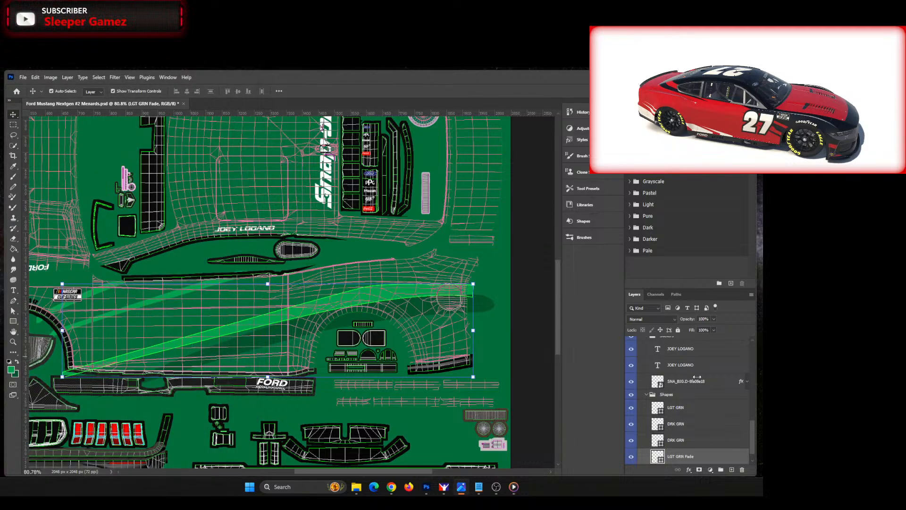
click(680, 408)
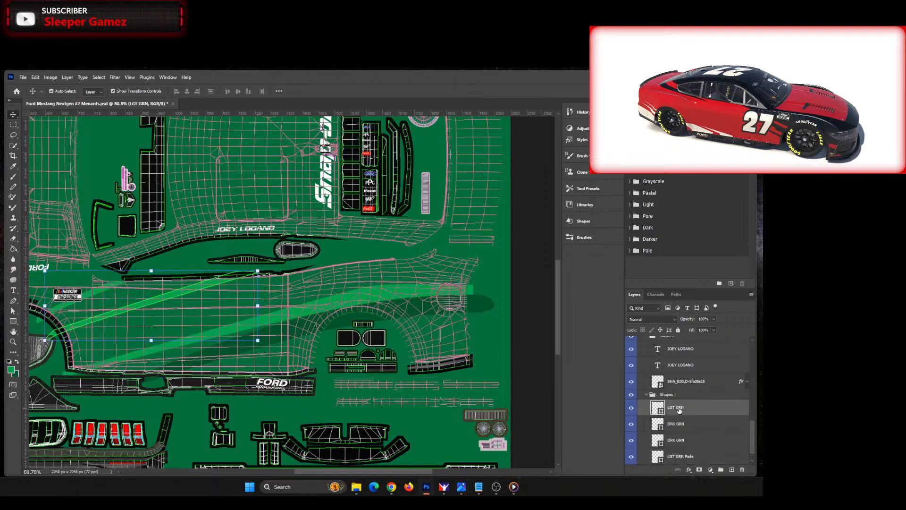
click(680, 442)
click(680, 456)
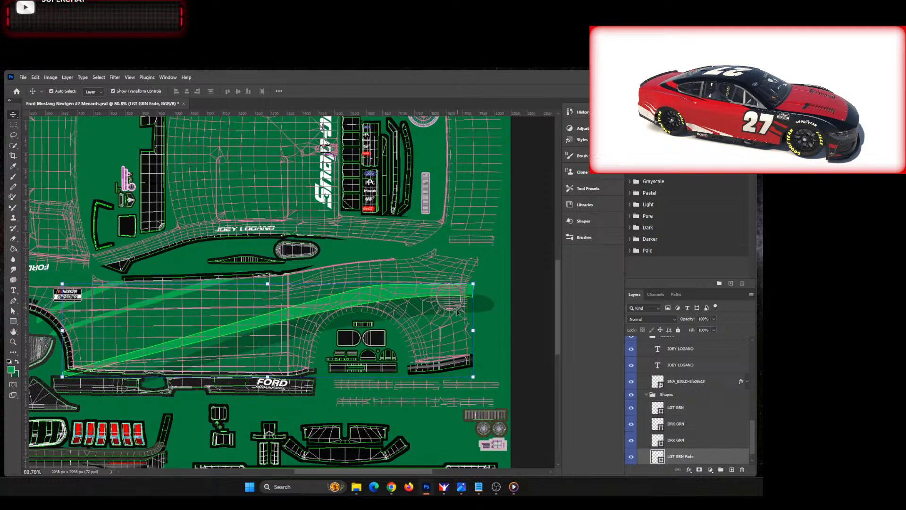
Step: Reshape the LGT GRN Fade stripe's rear end by raising its upper corner and upper-edge curve, making it about 1297 by 317 px
click(12, 311)
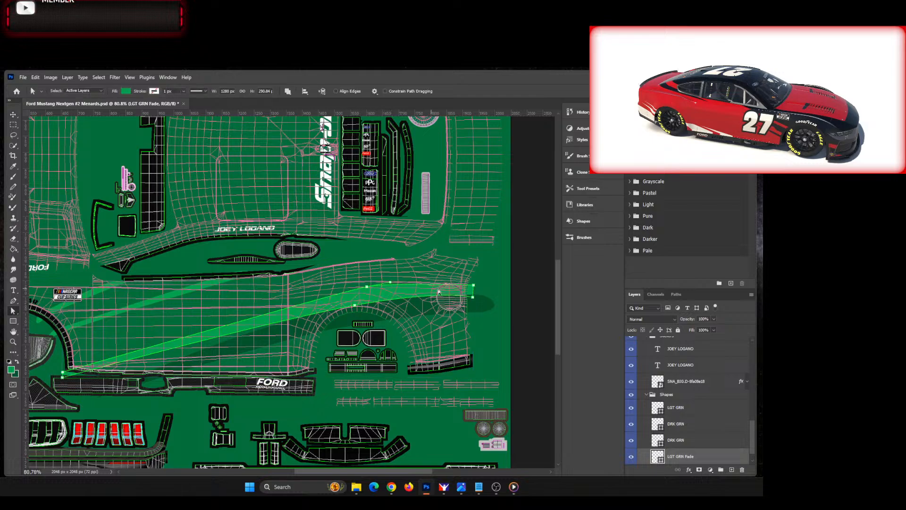
drag(474, 285, 478, 279)
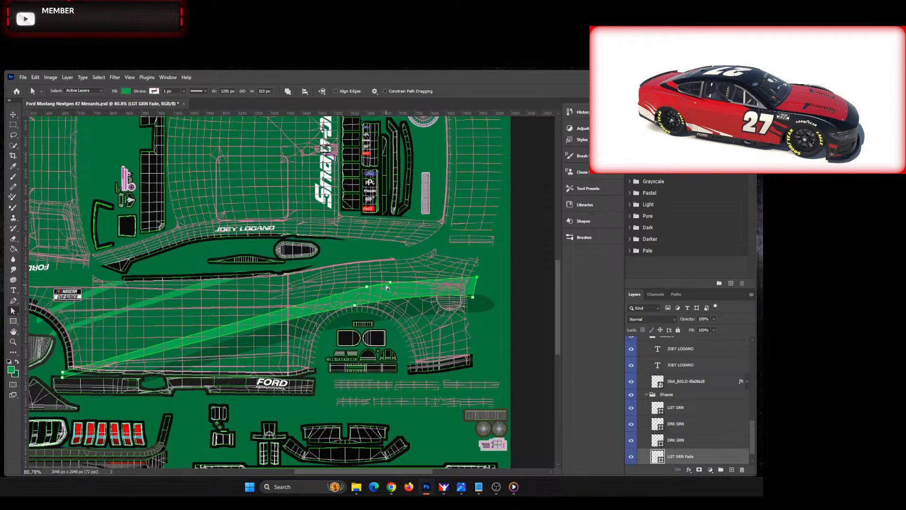
drag(367, 286, 390, 282)
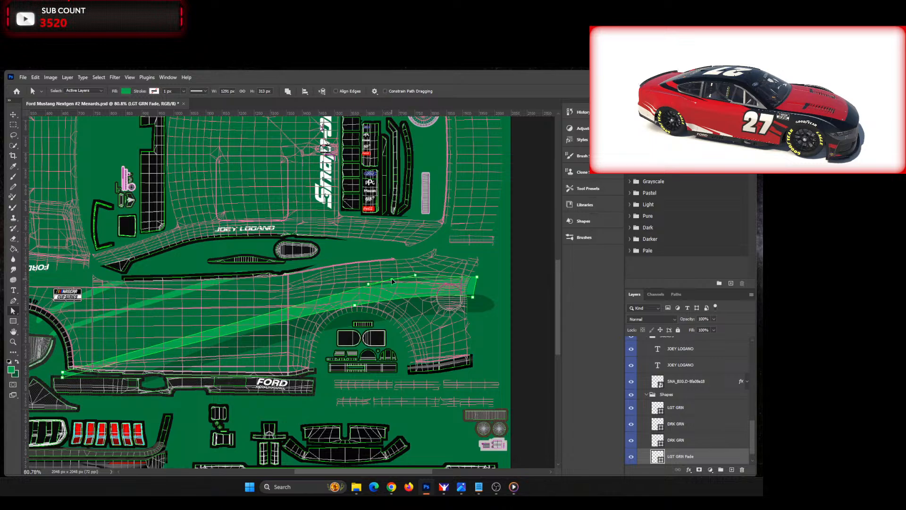
mouse_move(392, 282)
mouse_down()
mouse_move(400, 276)
mouse_move(394, 282)
mouse_up()
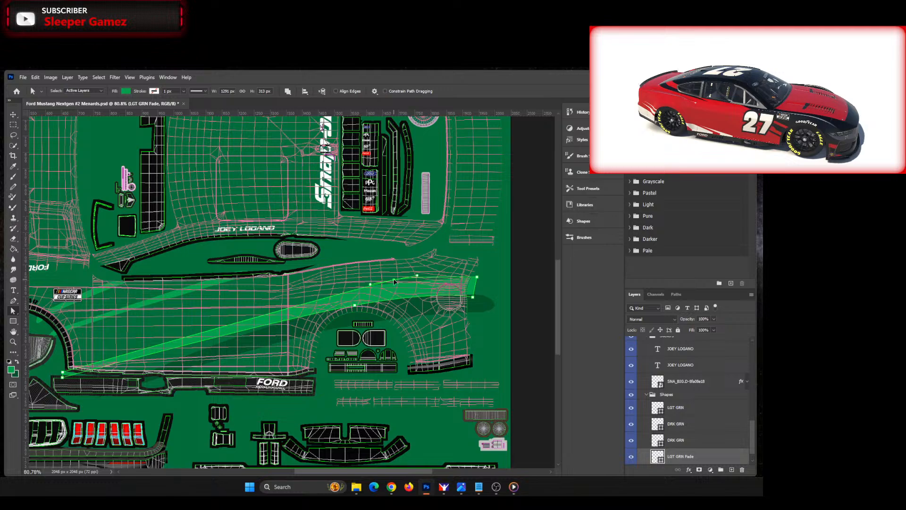
drag(395, 281, 394, 281)
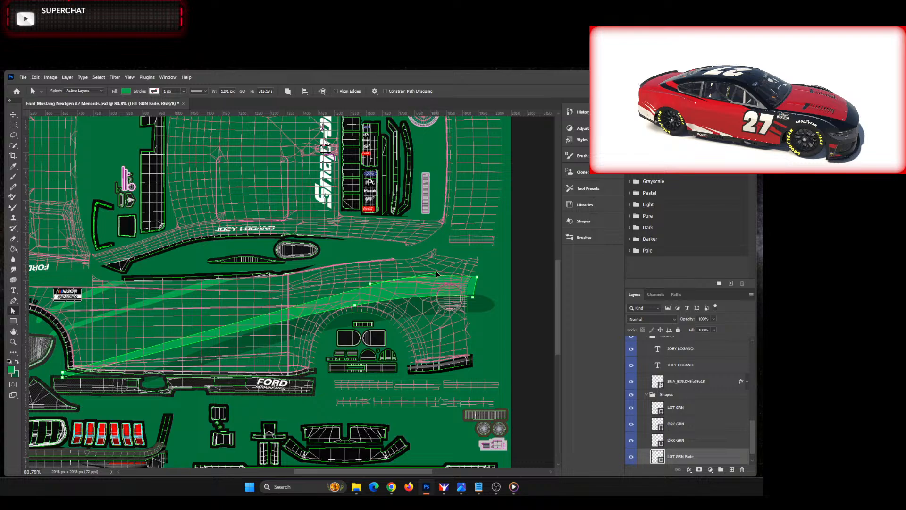
drag(444, 273, 447, 270)
drag(478, 279, 480, 282)
click(491, 340)
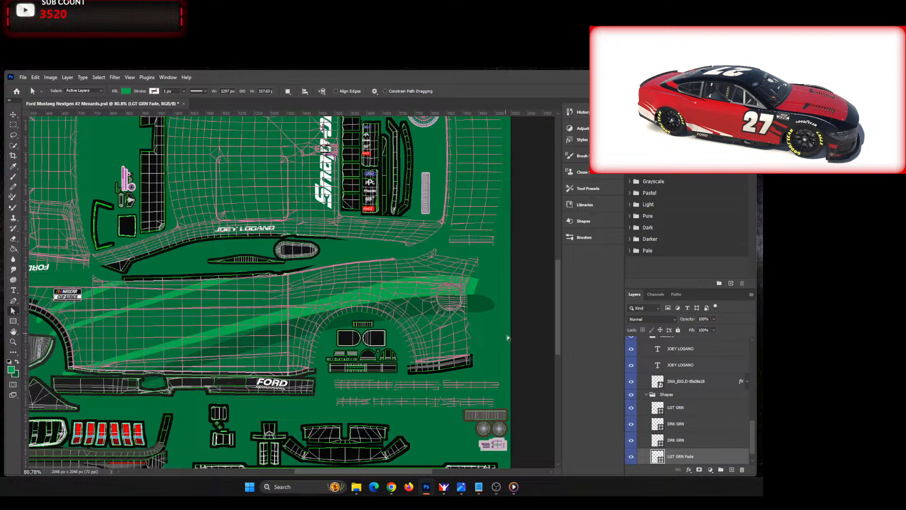
Step: Examine how the green areas between the stripes run toward the tail on the reference image
mouse_move(411, 472)
mouse_down()
mouse_move(380, 472)
mouse_move(408, 487)
mouse_up()
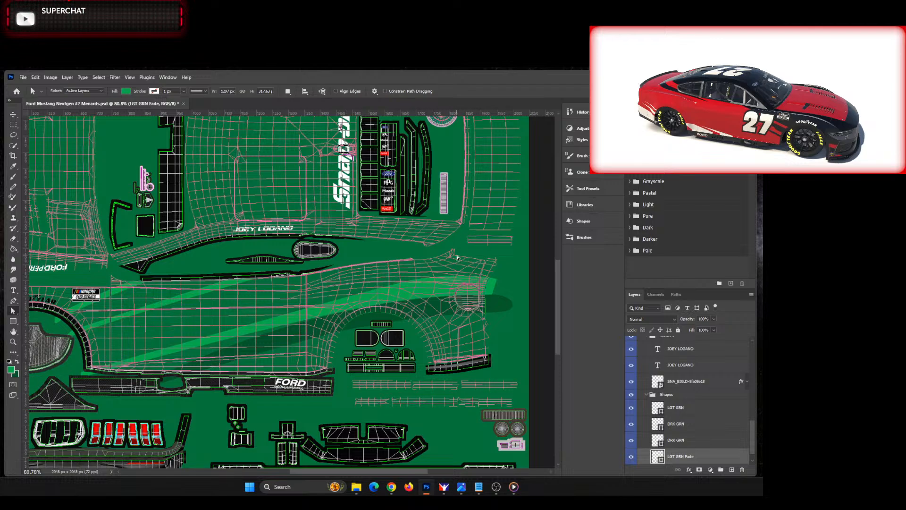
drag(0, 131, 367, 110)
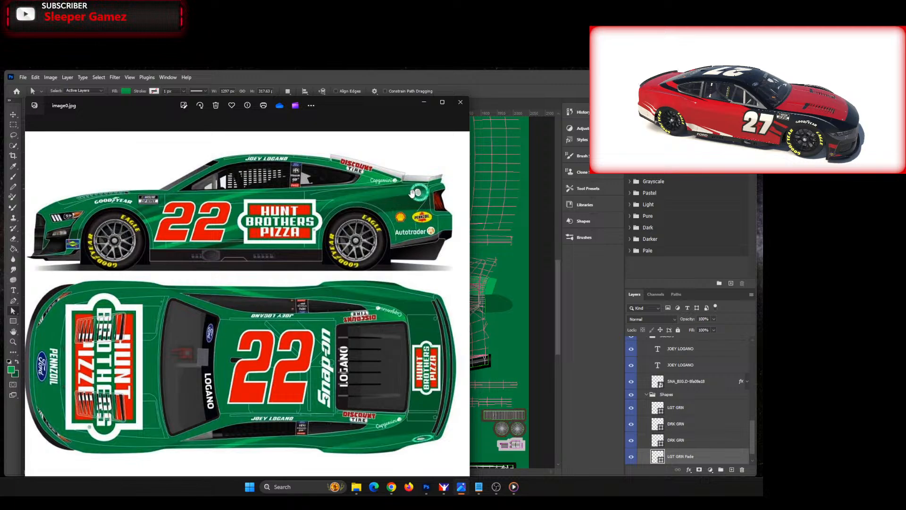
drag(344, 109, 0, 118)
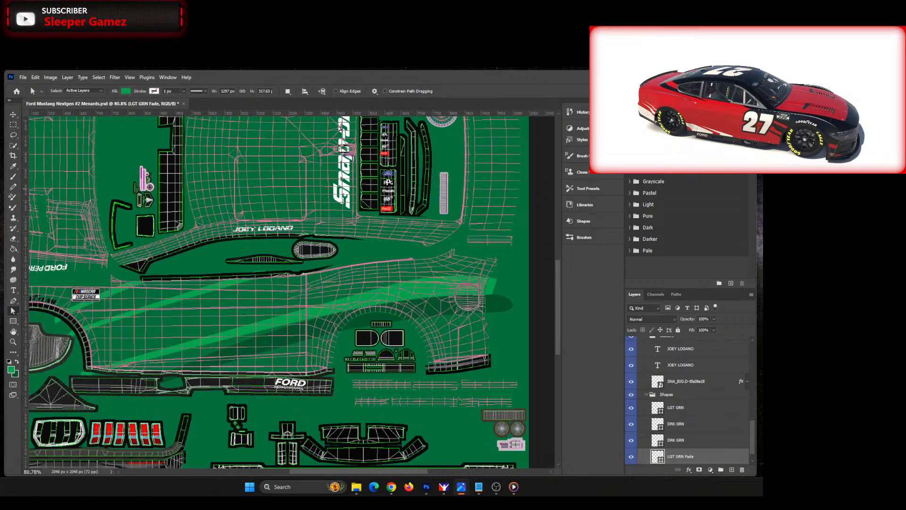
click(359, 472)
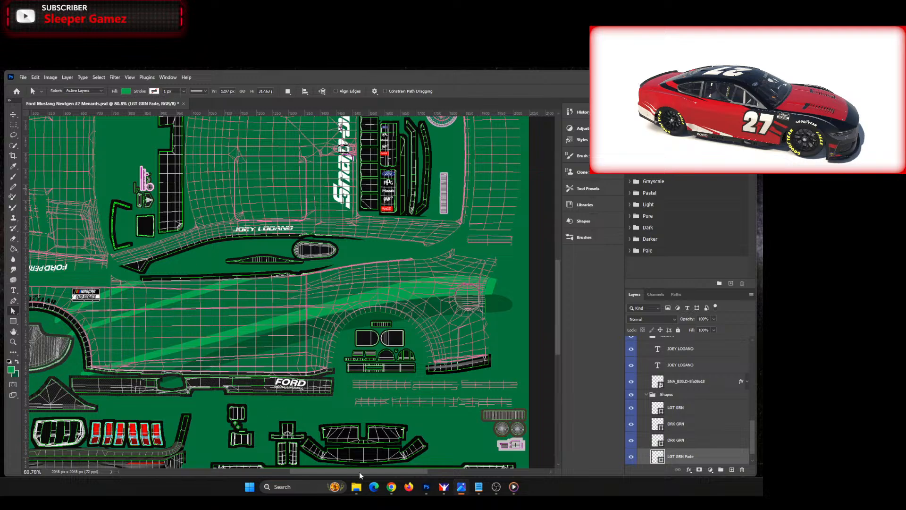
scroll(348, 472, left, 4)
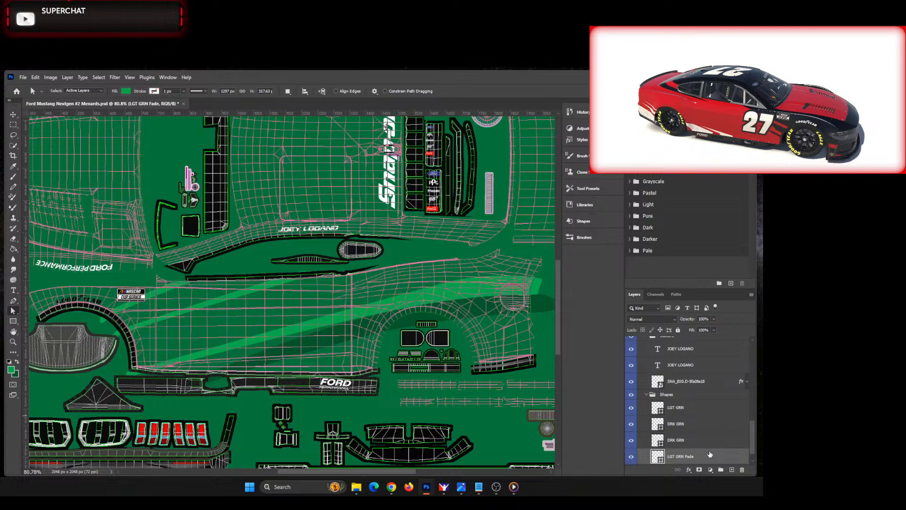
scroll(710, 454, down, 1)
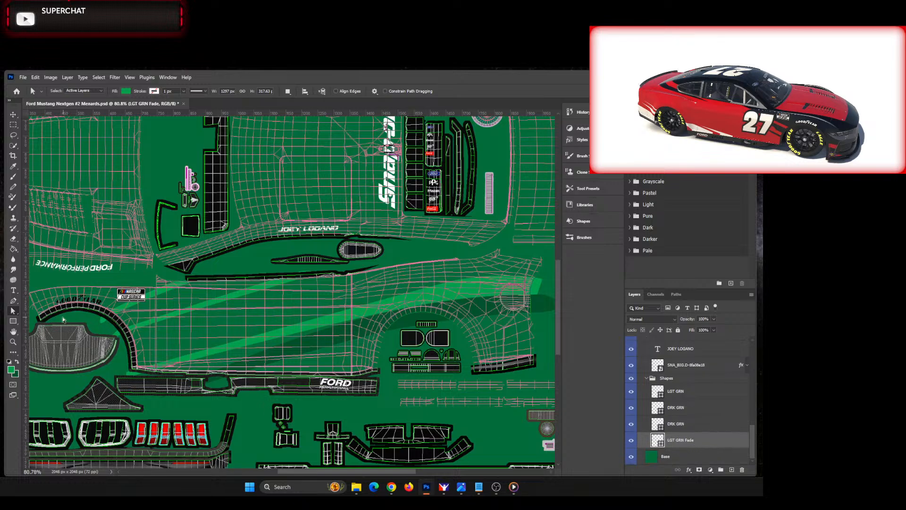
Step: Start a pen shape above LGT GRN Fade at the front wheel arch and trace its upper edge above the door and quarter panel to the tail
click(14, 301)
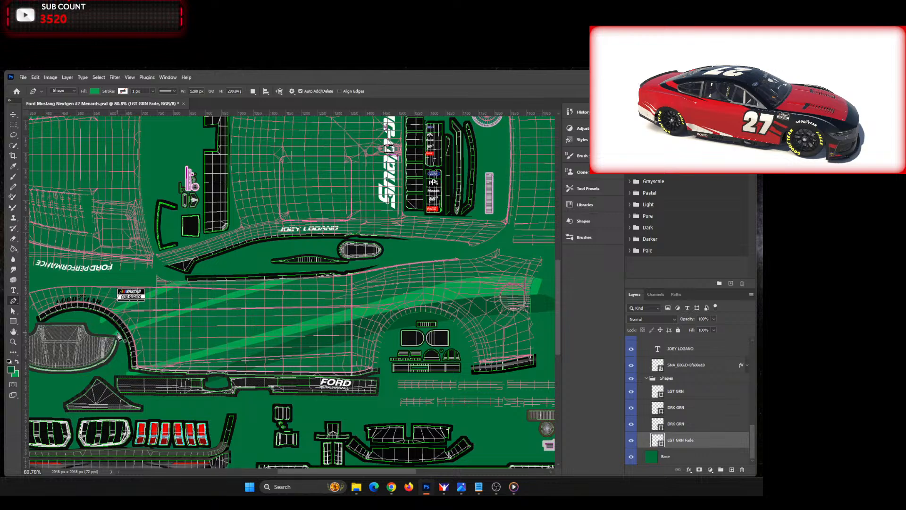
click(116, 335)
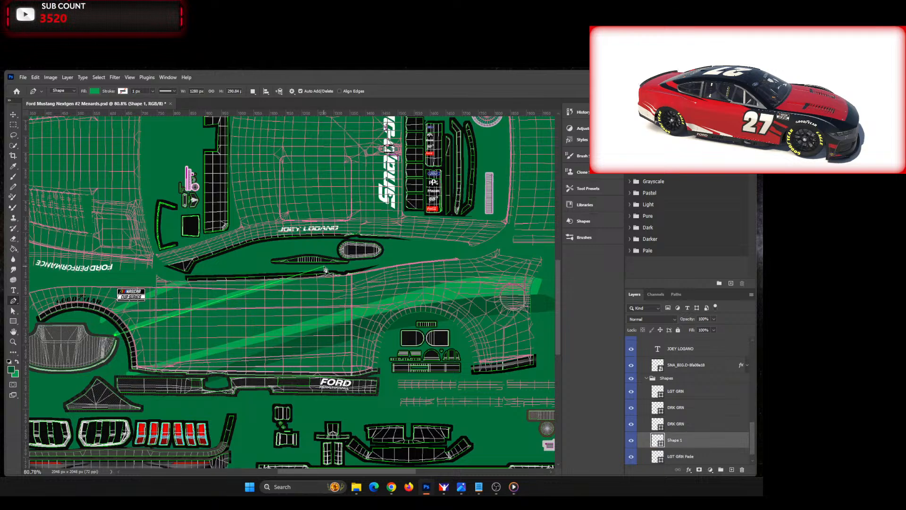
click(325, 267)
click(392, 261)
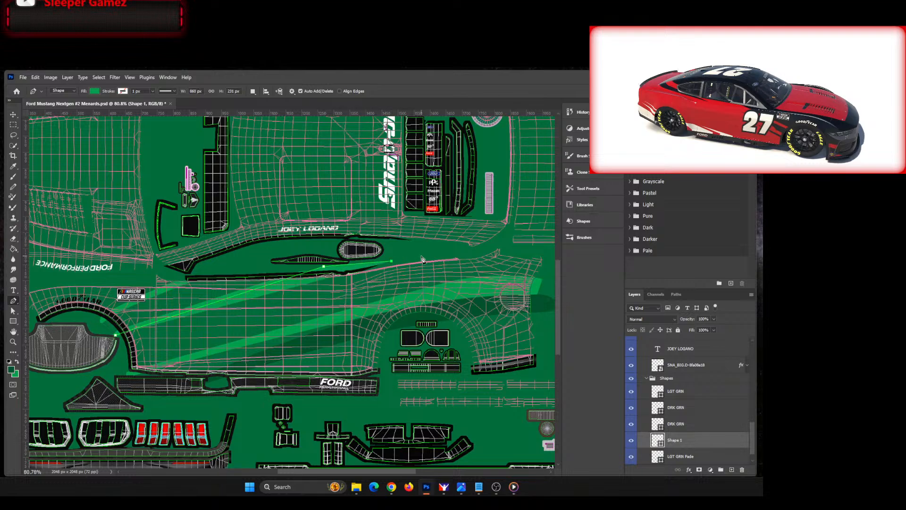
click(456, 255)
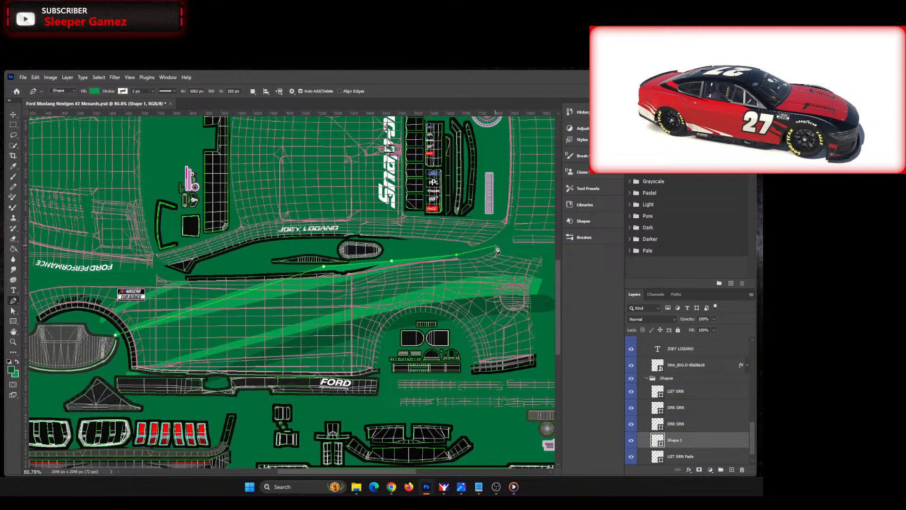
click(496, 246)
click(543, 253)
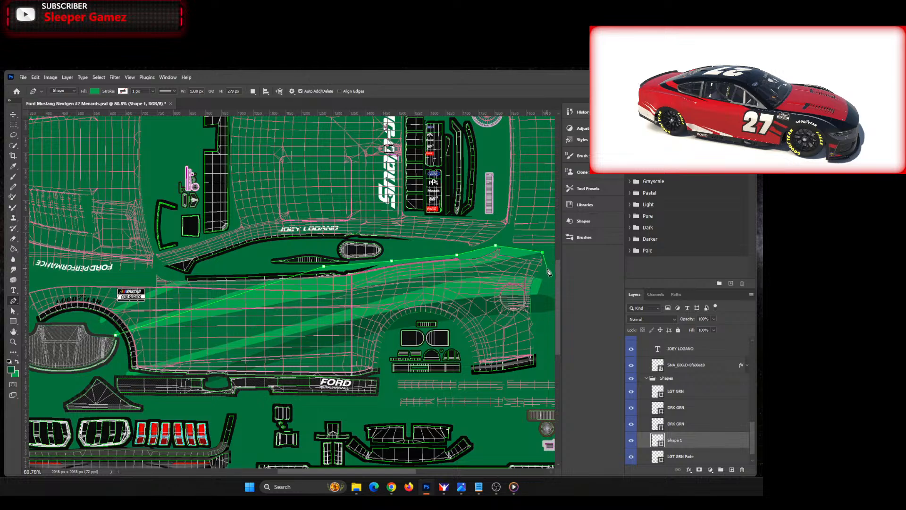
click(551, 255)
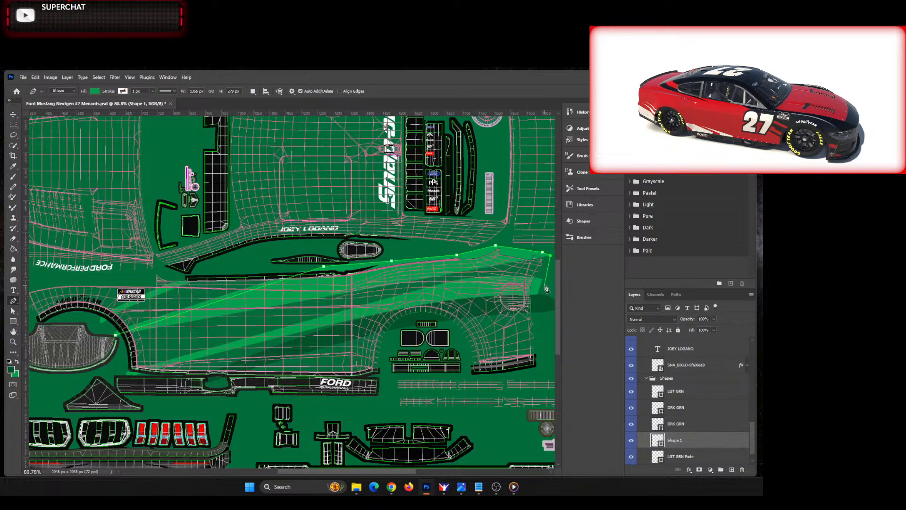
Step: Trace the shape's lower edge along the fading stripe to the side skirt, about 1355 by 409 px overall, and fill it with the dark base green
click(544, 285)
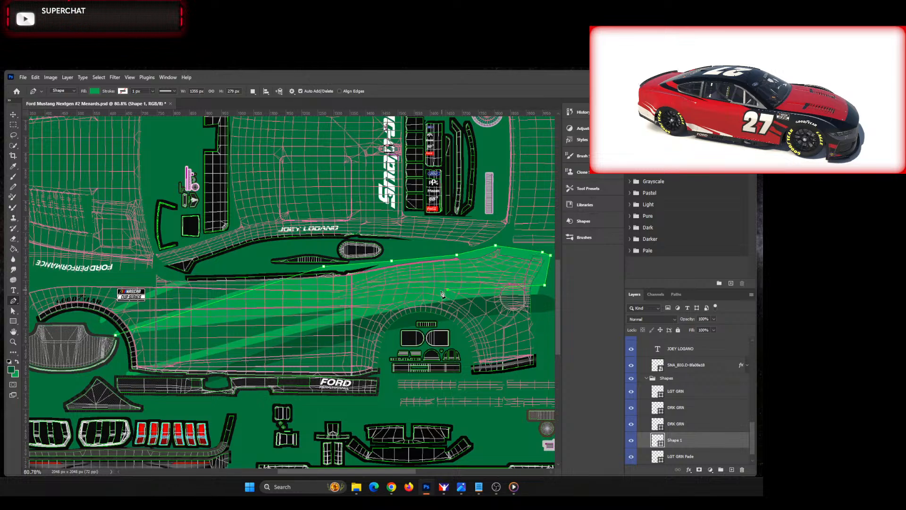
click(277, 333)
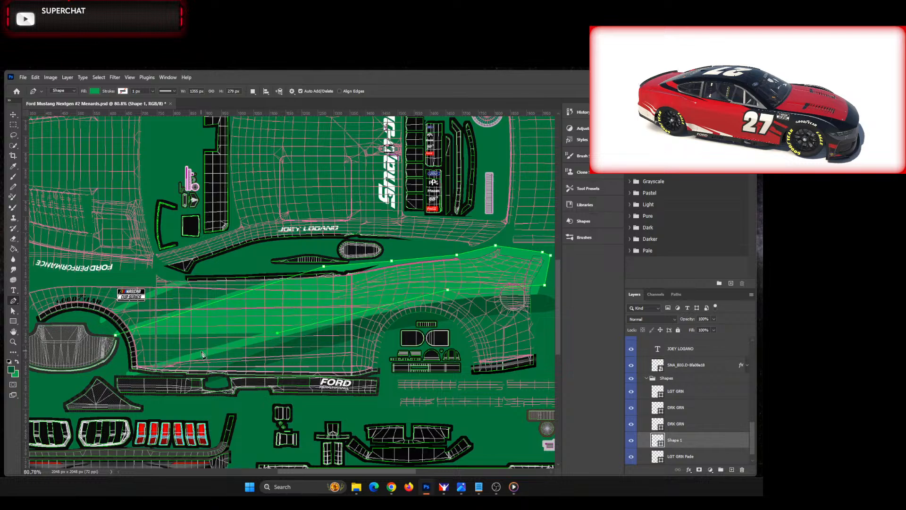
click(120, 377)
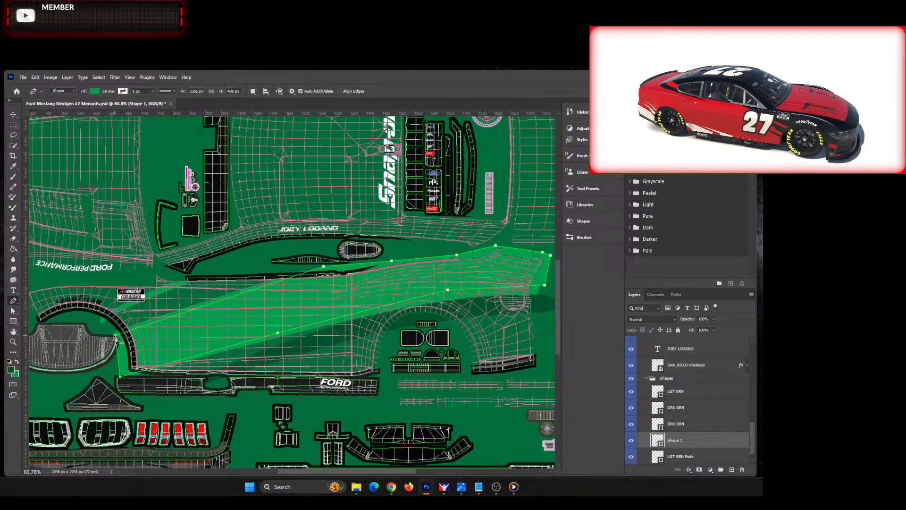
click(94, 91)
click(46, 133)
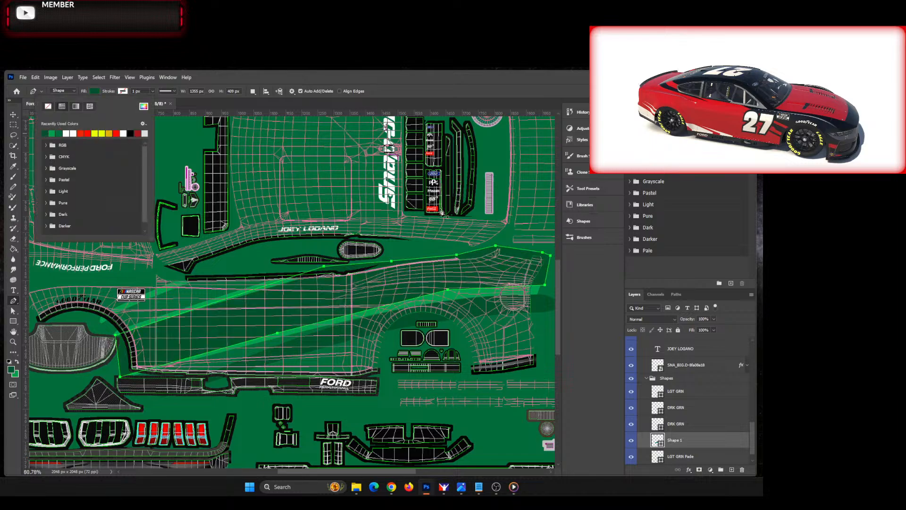
Step: Rename the newly drawn Shape 1 layer to DRK GRN Fade
click(258, 77)
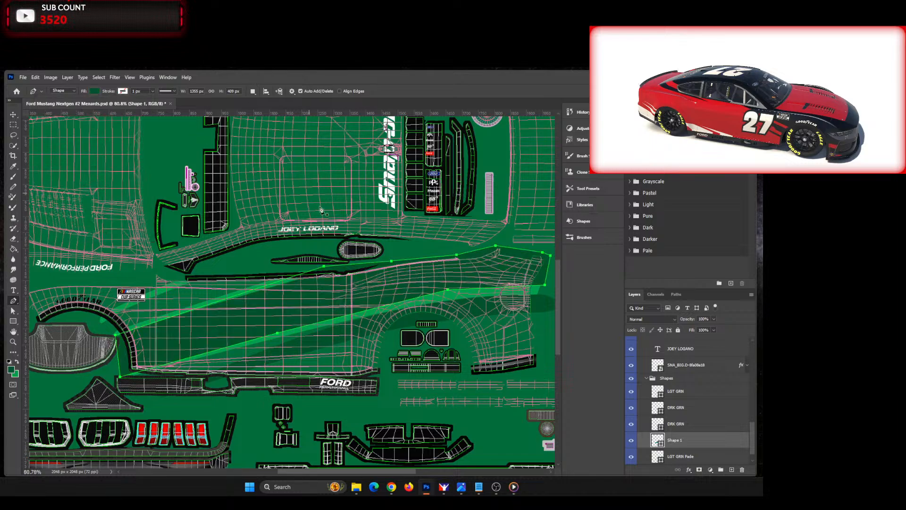
double_click(679, 442)
text(DRKL)
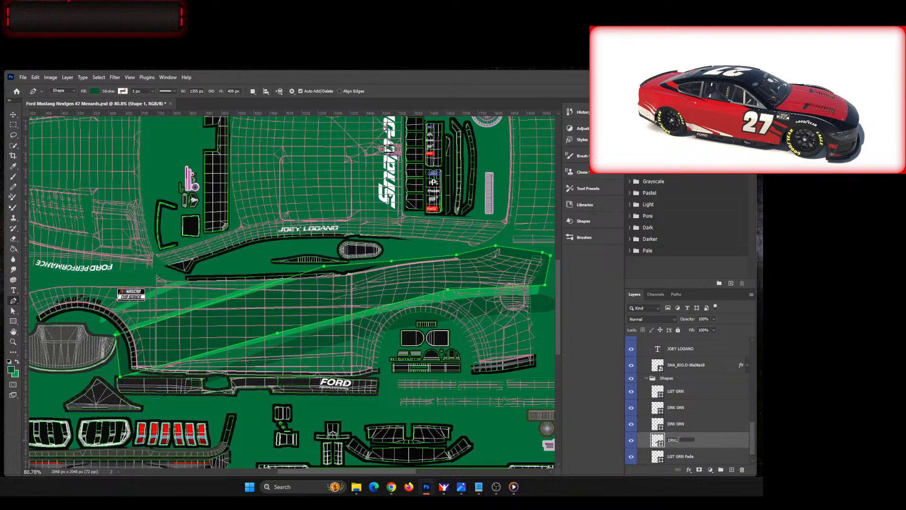
key(BackSpace)
text(GRN)
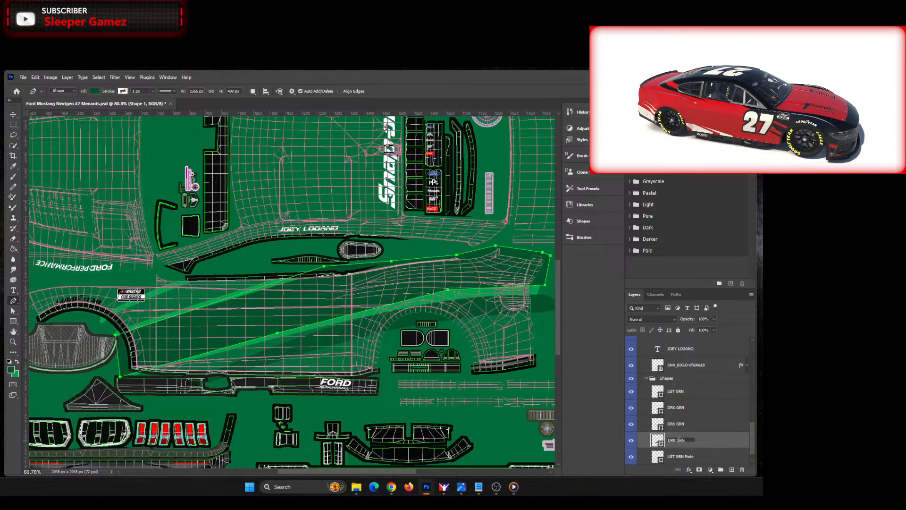
text( Fade)
key(Return)
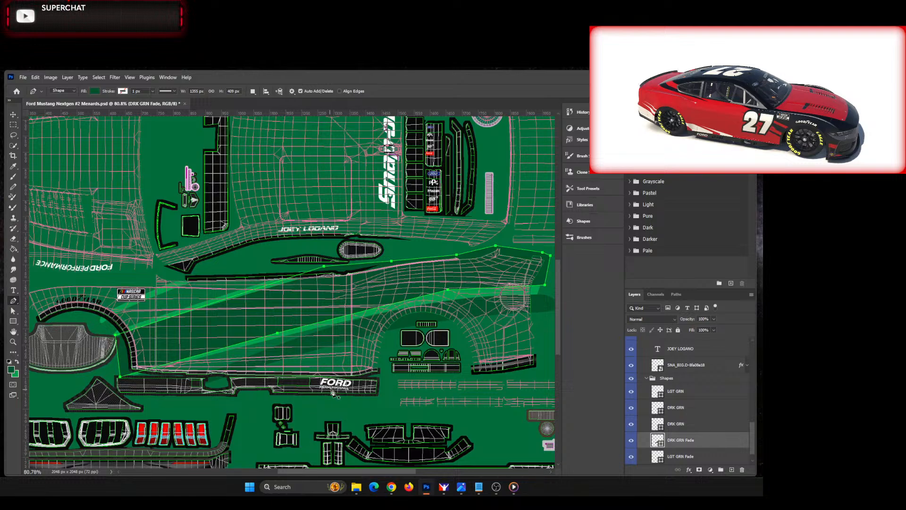
Step: Give DRK GRN Fade a linear gradient fill and set the tail-end colour stop to dark green 0d5f31
click(96, 91)
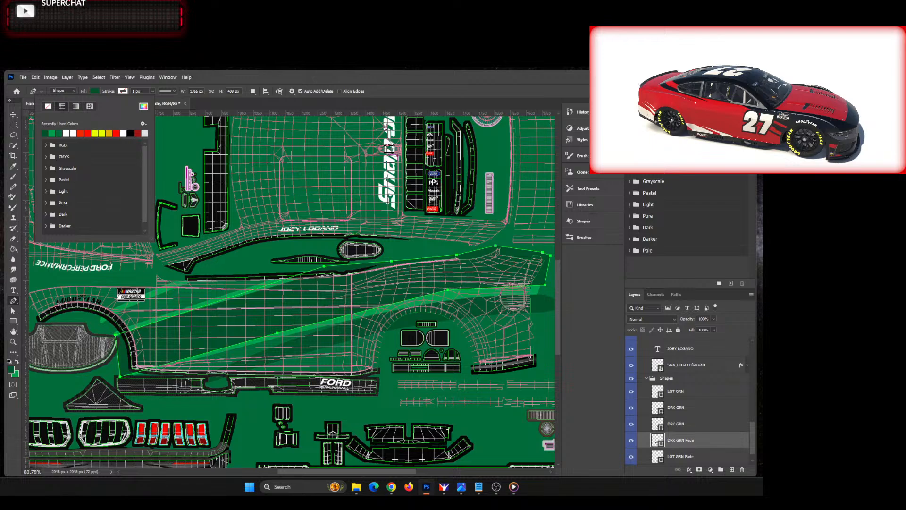
key(alt+Tab)
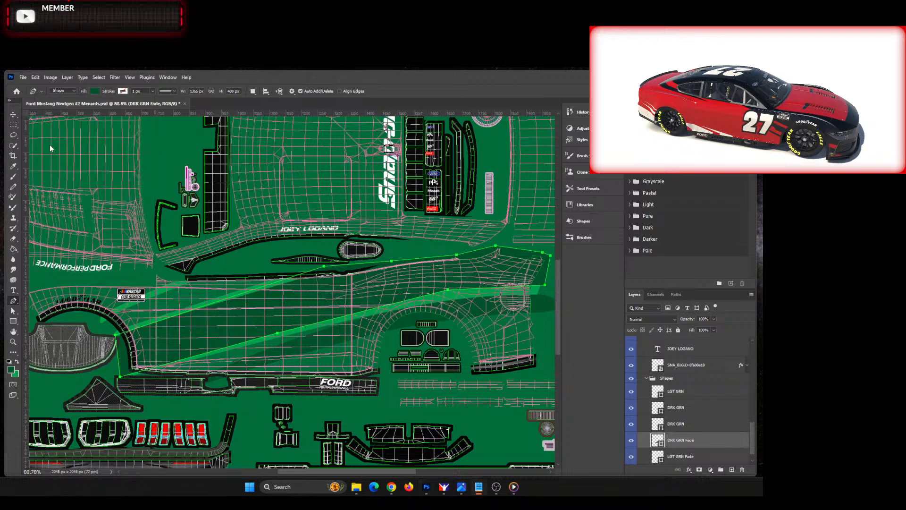
key(alt+Tab)
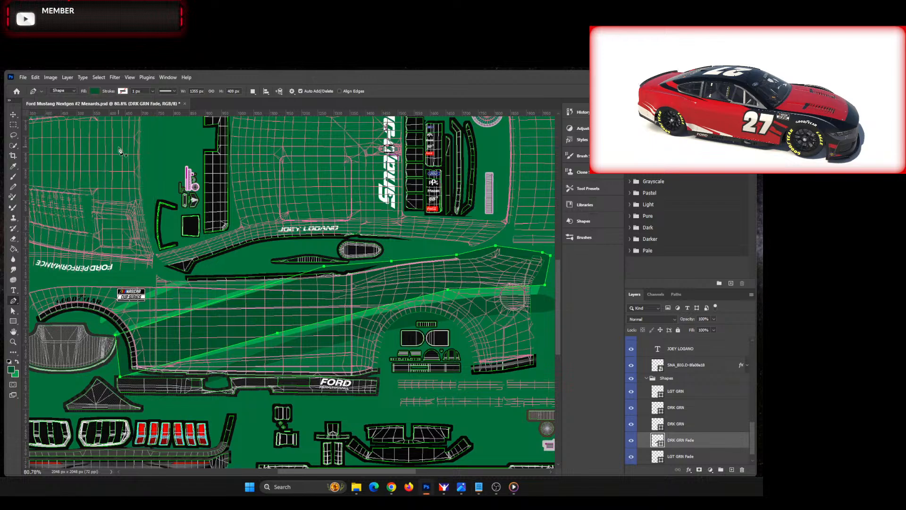
click(96, 91)
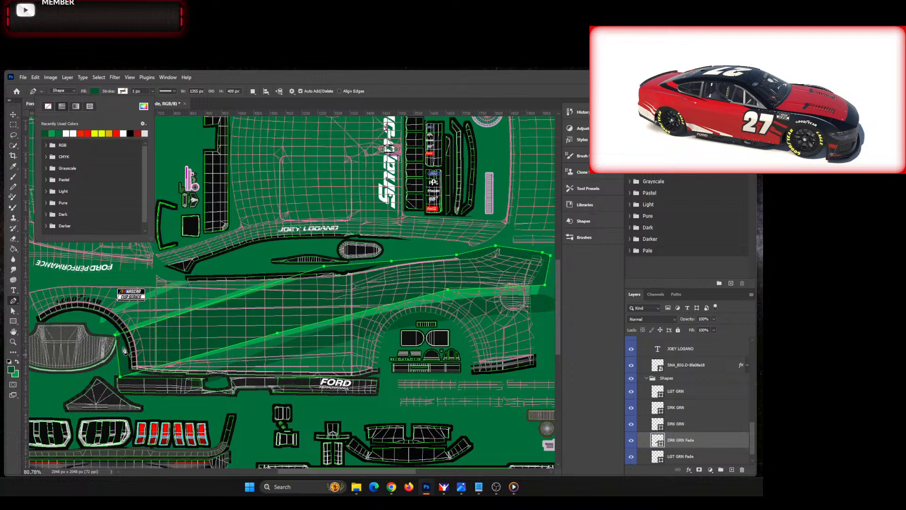
click(76, 106)
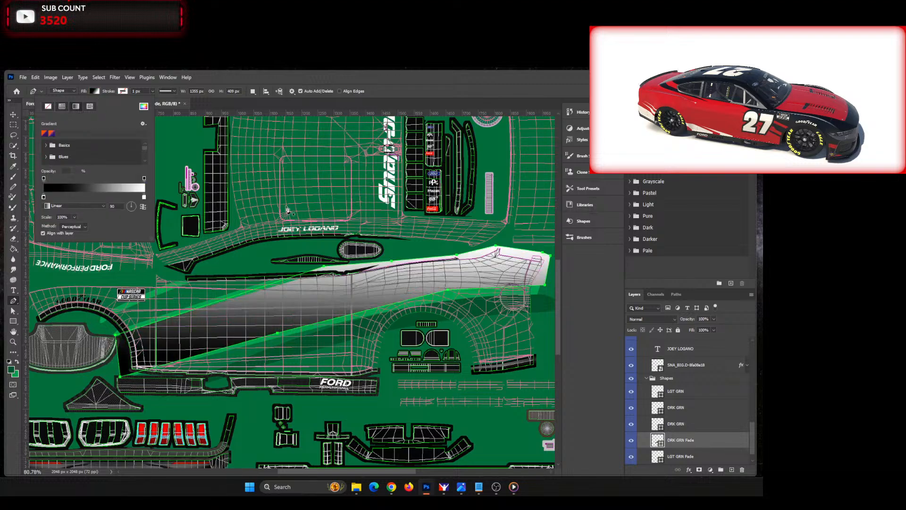
double_click(144, 198)
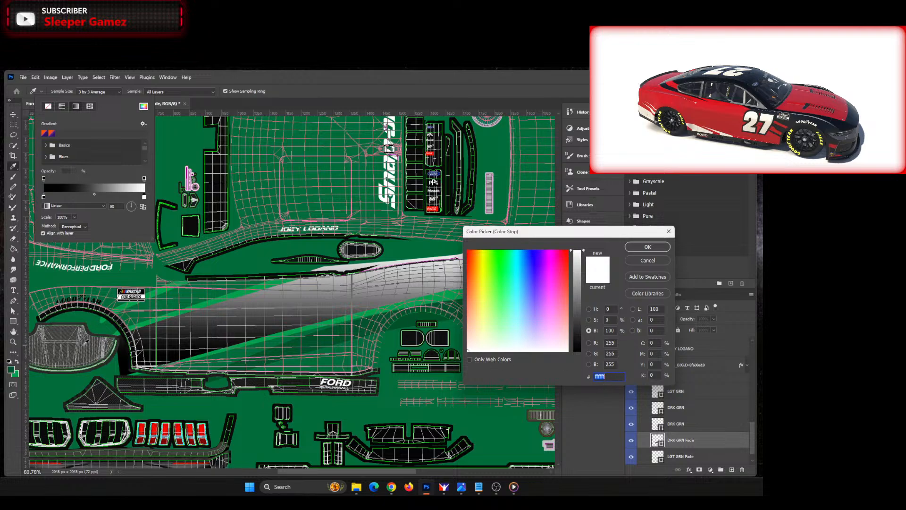
click(225, 246)
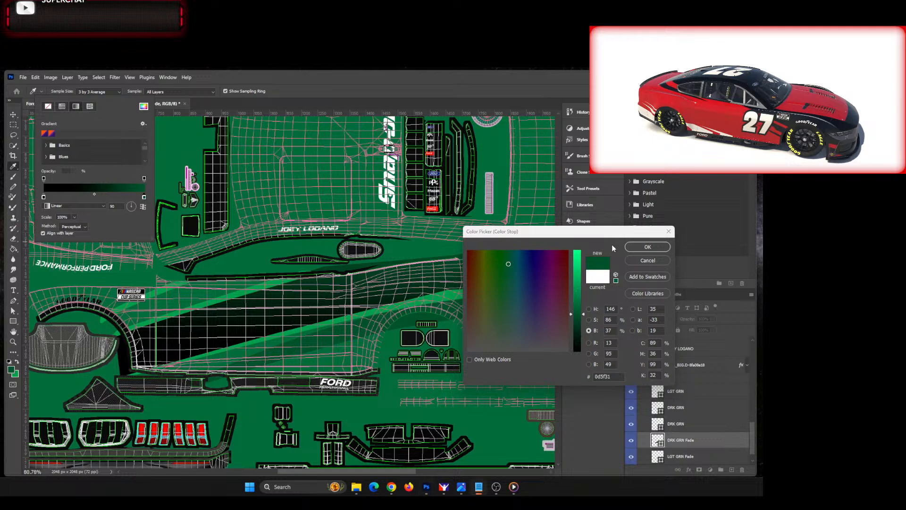
click(632, 232)
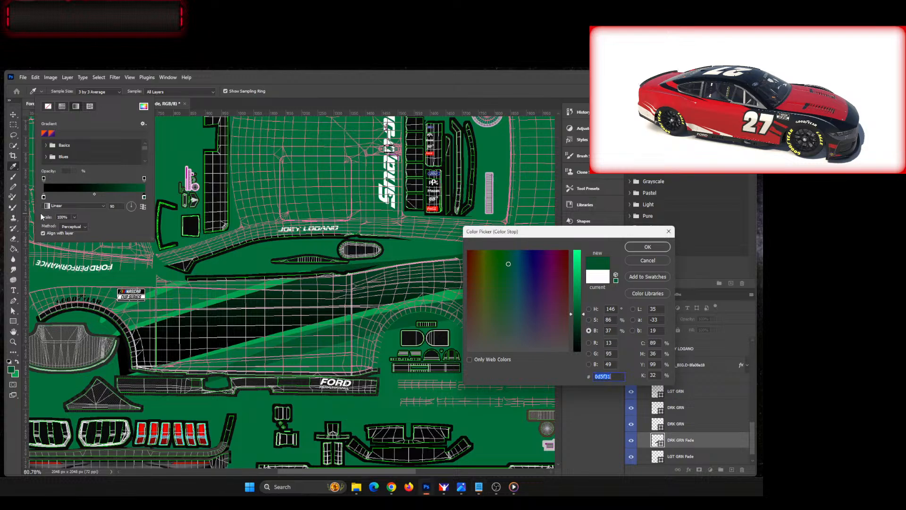
click(647, 247)
key(p)
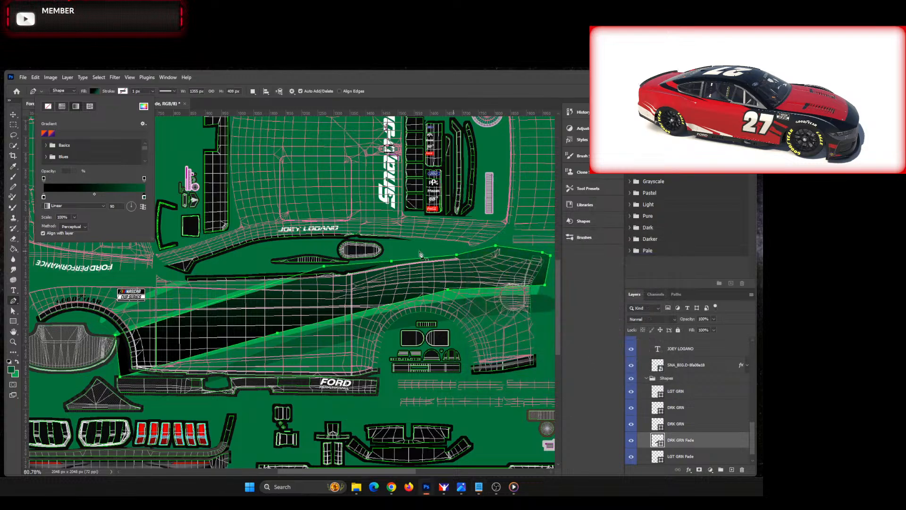
Step: Set the front colour stop of DRK GRN Fade's gradient to #03793f and its angle to 45 degrees
double_click(41, 197)
key(ctrl+v)
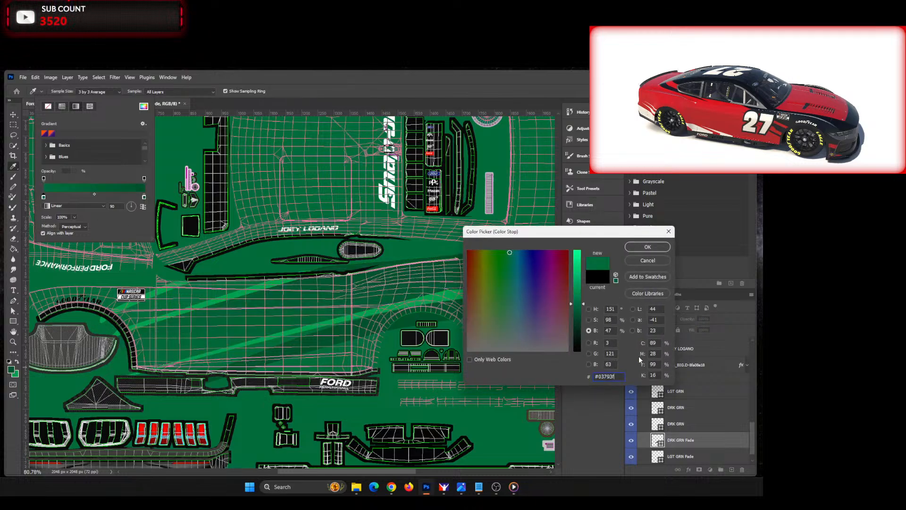
click(655, 250)
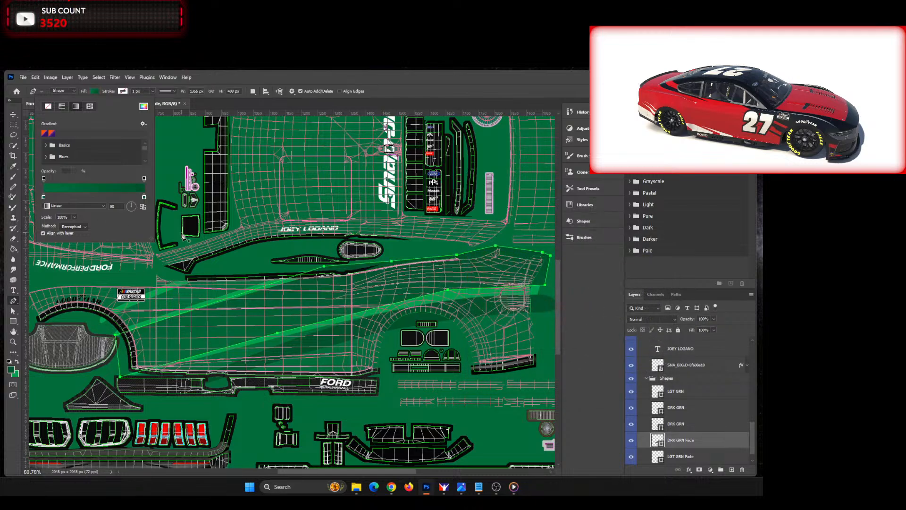
click(134, 203)
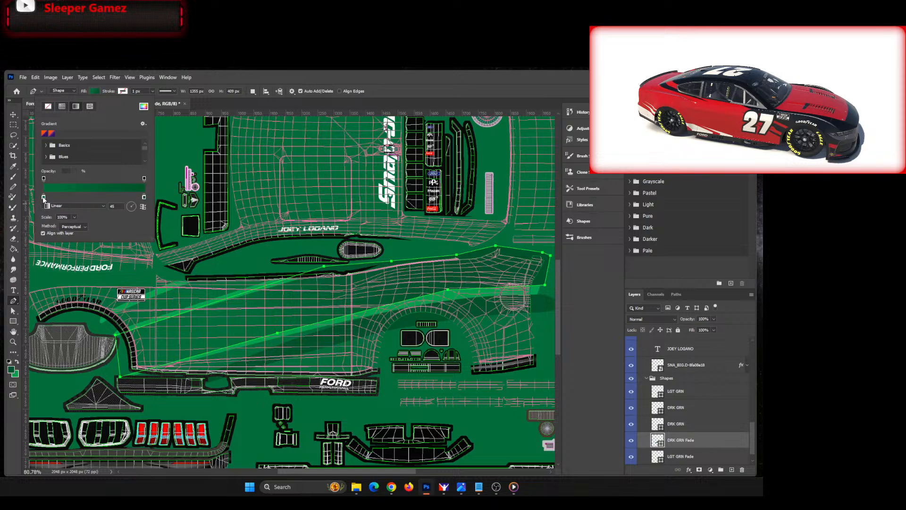
Step: Slide the front colour stop of DRK GRN Fade's gradient slightly inward along the ramp
drag(44, 198, 83, 199)
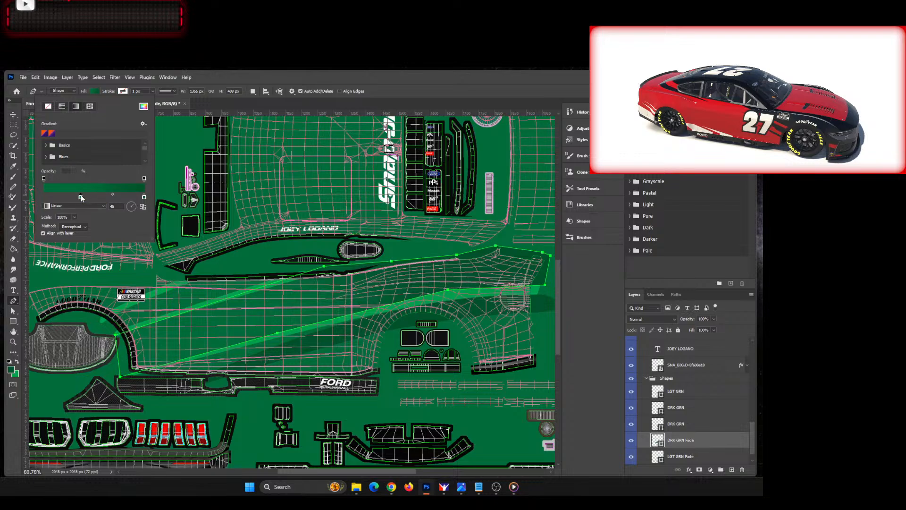
drag(82, 199, 76, 198)
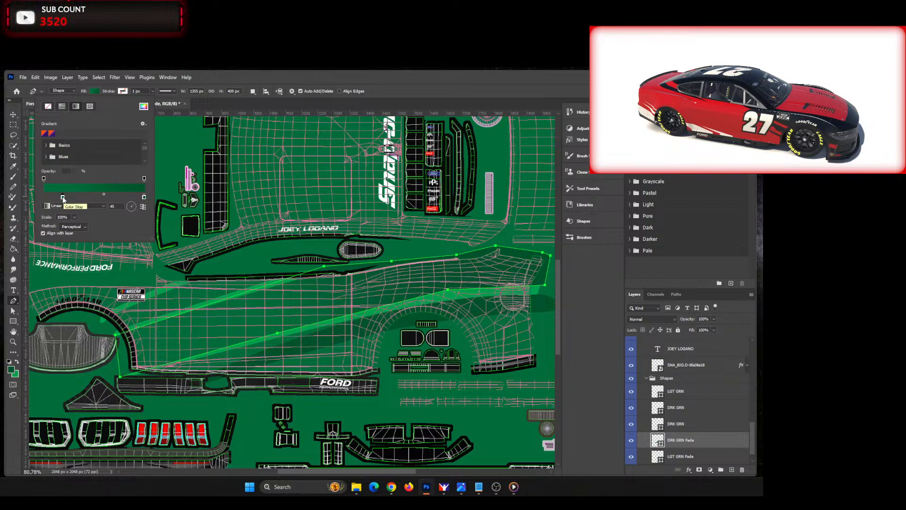
drag(63, 197, 60, 198)
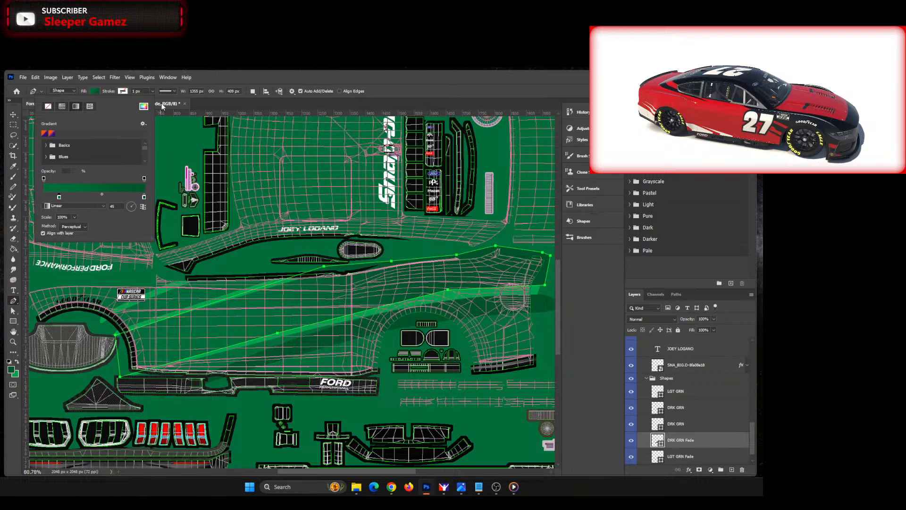
click(427, 87)
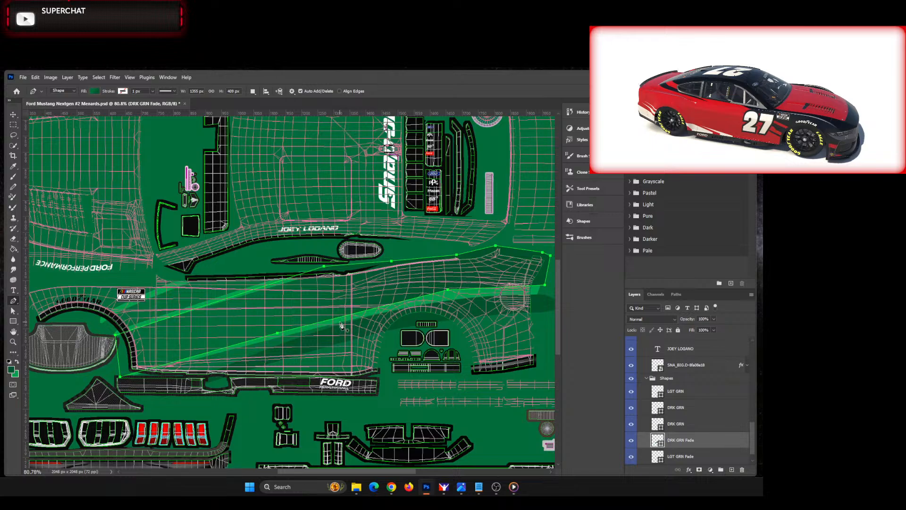
Step: Deselect the DRK GRN Fade path and reorder the layers so LGT GRN Fade sits directly above DRK GRN Fade
click(13, 311)
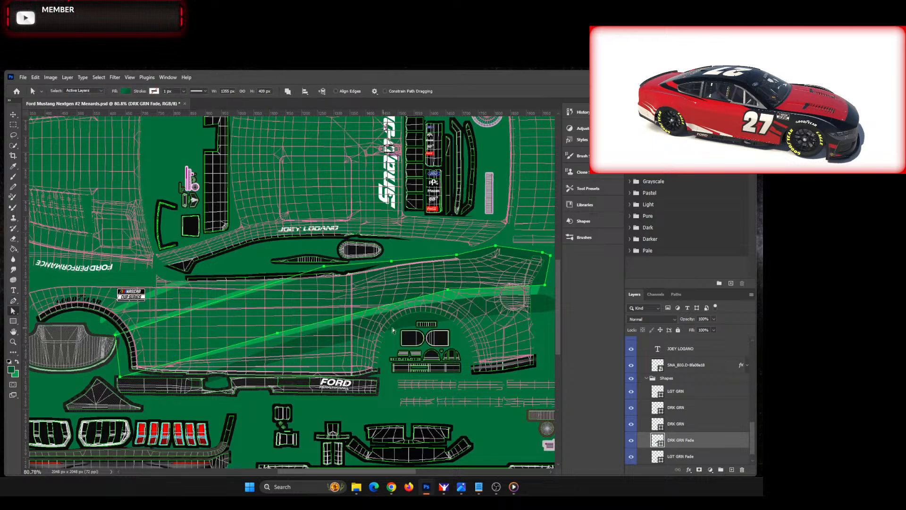
click(458, 305)
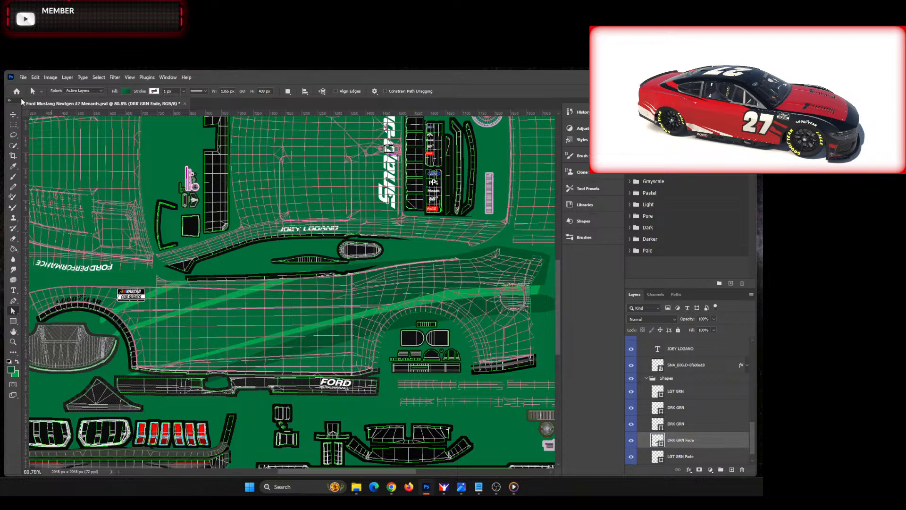
click(13, 115)
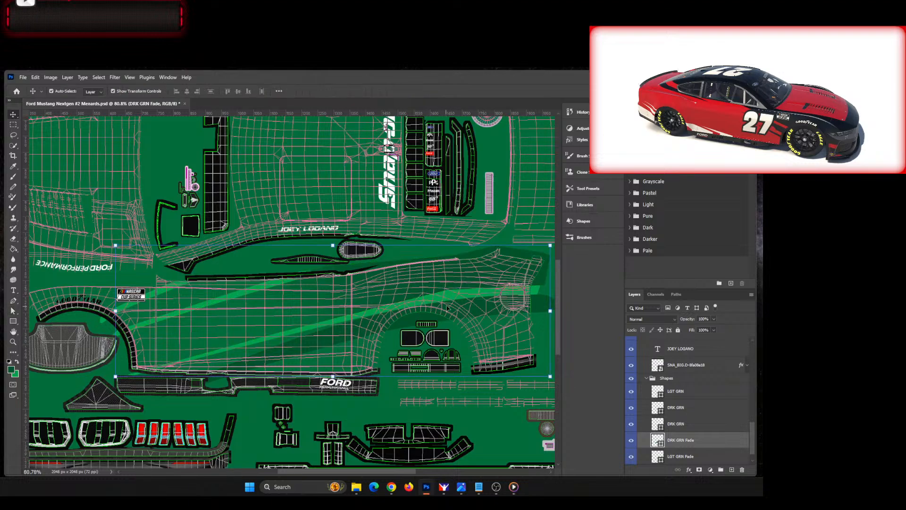
click(687, 456)
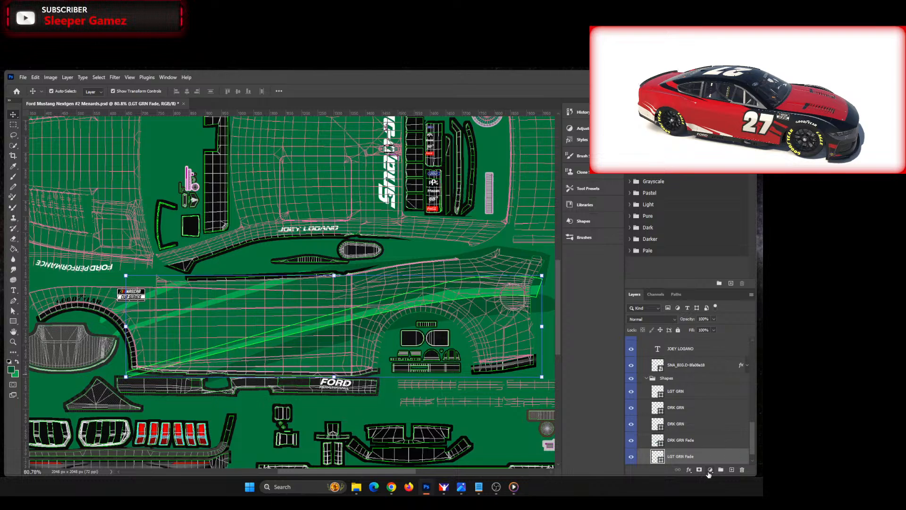
double_click(682, 440)
mouse_move(711, 441)
mouse_down()
mouse_move(703, 457)
mouse_move(704, 429)
mouse_up()
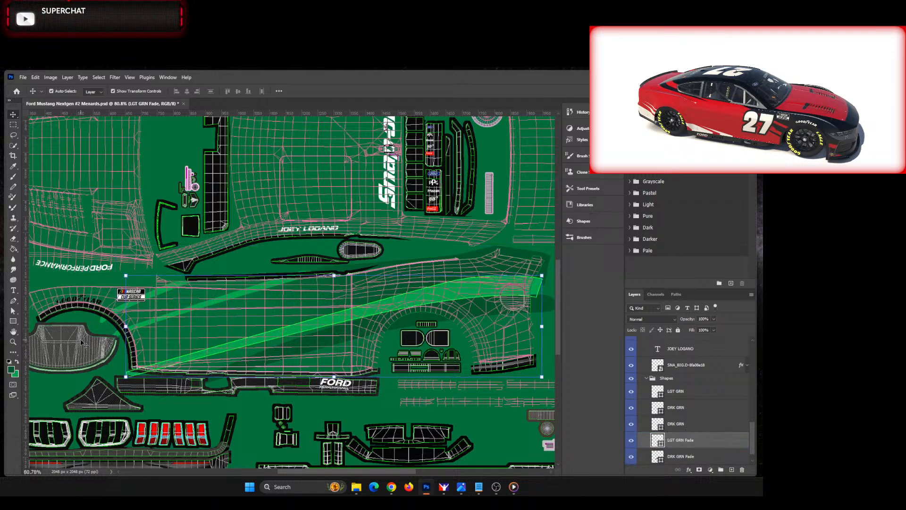
Step: Switch the LGT GRN Fade stripe to a linear gradient fill and set its front colour stop to light green 00a74f
key(a)
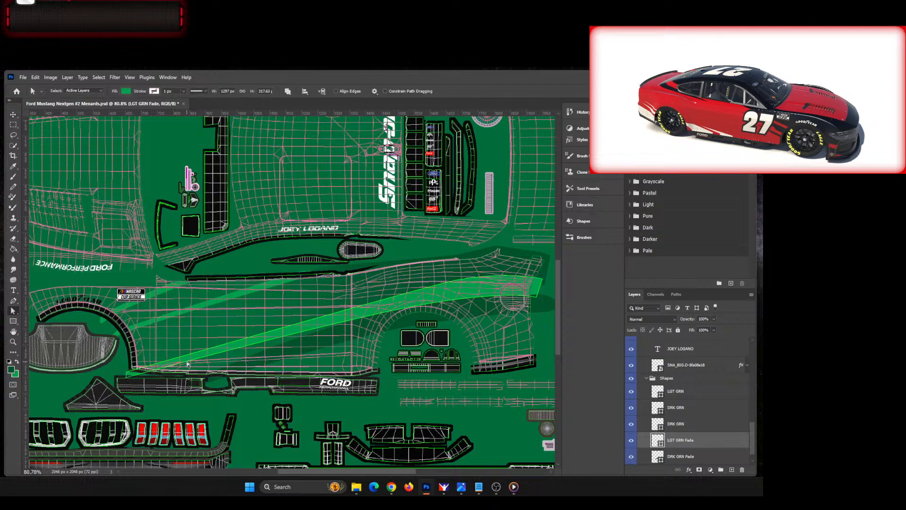
click(188, 364)
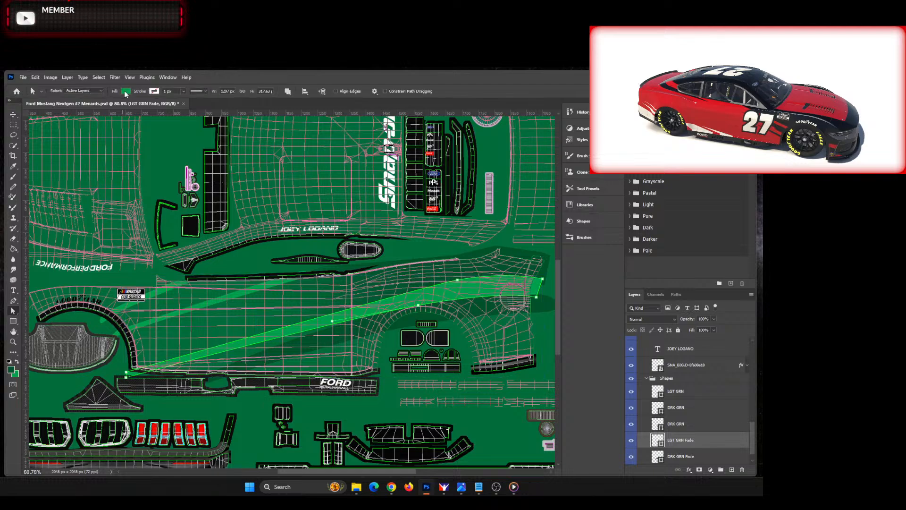
click(126, 91)
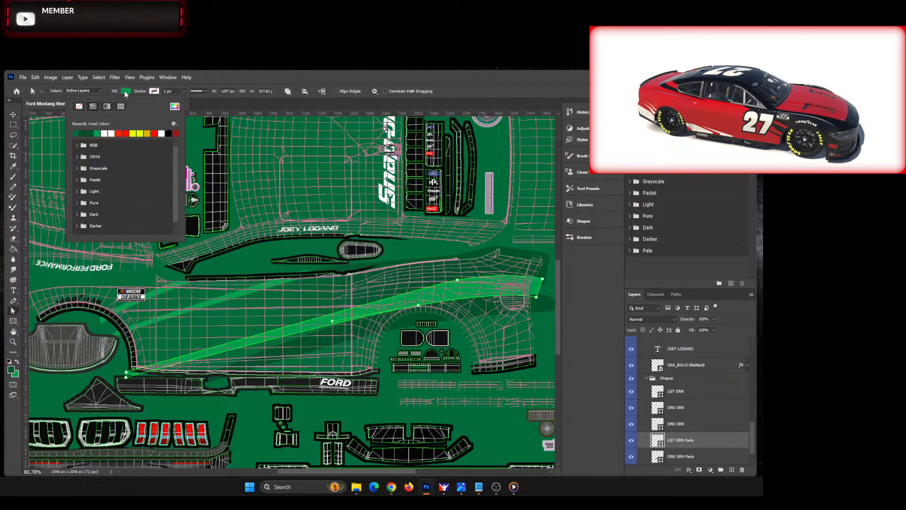
click(107, 107)
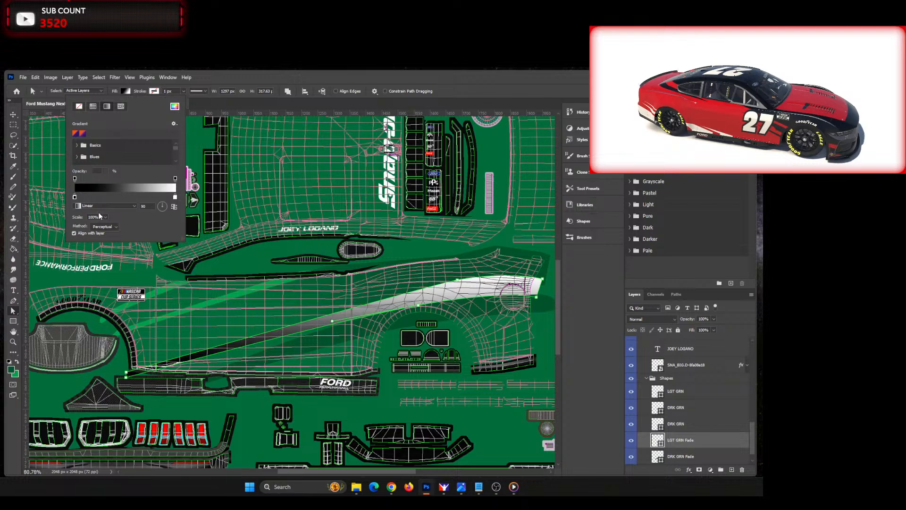
double_click(75, 197)
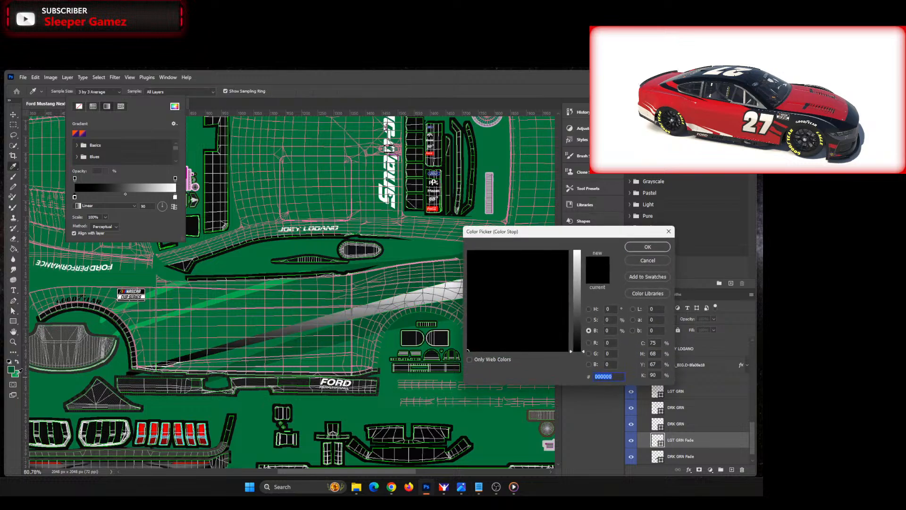
click(127, 350)
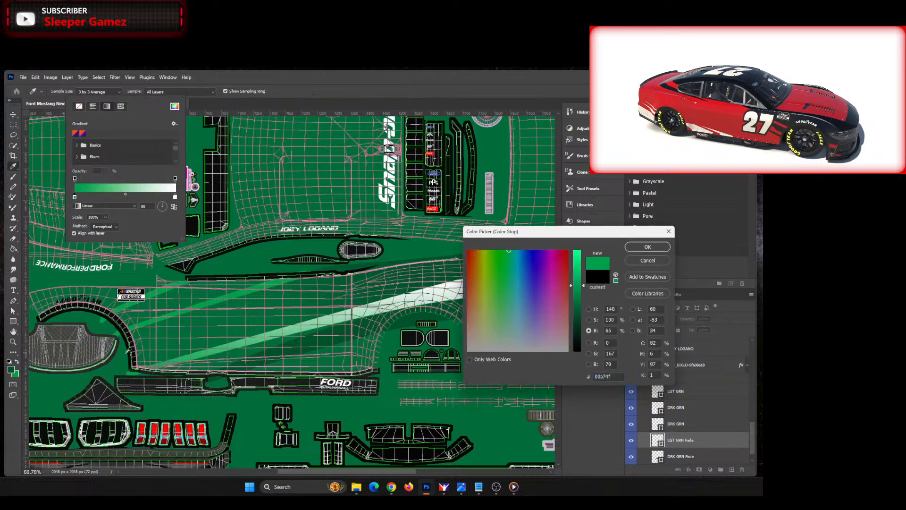
click(647, 246)
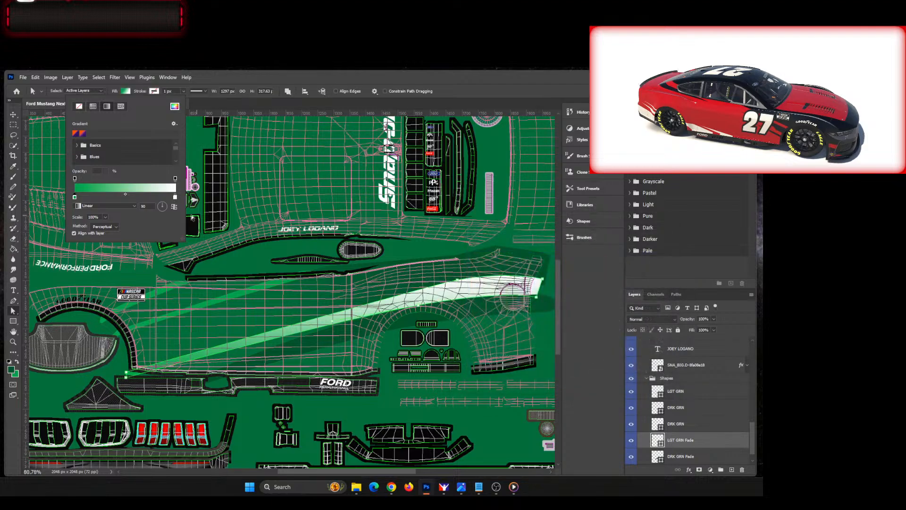
Step: Set the tail-end stop of LGT GRN Fade's gradient to the copied base green and tilt the gradient along the stripe
double_click(175, 198)
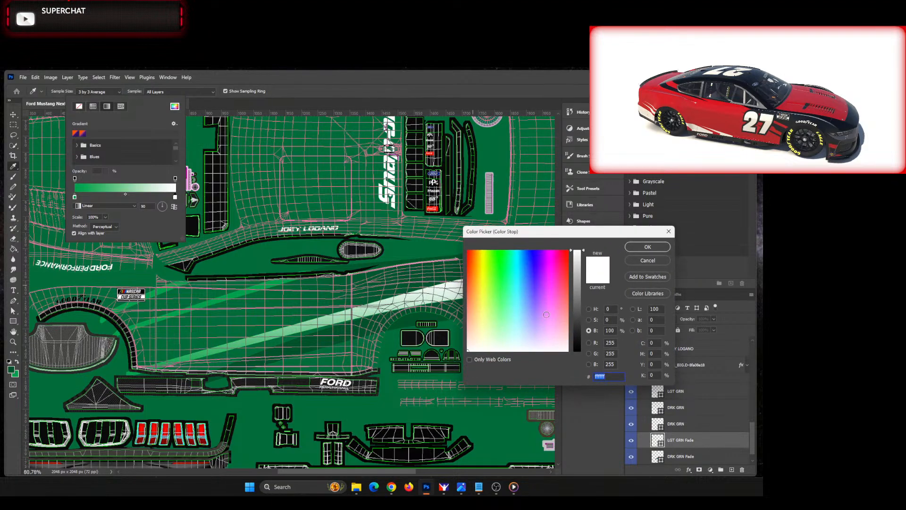
text(03793f)
click(655, 249)
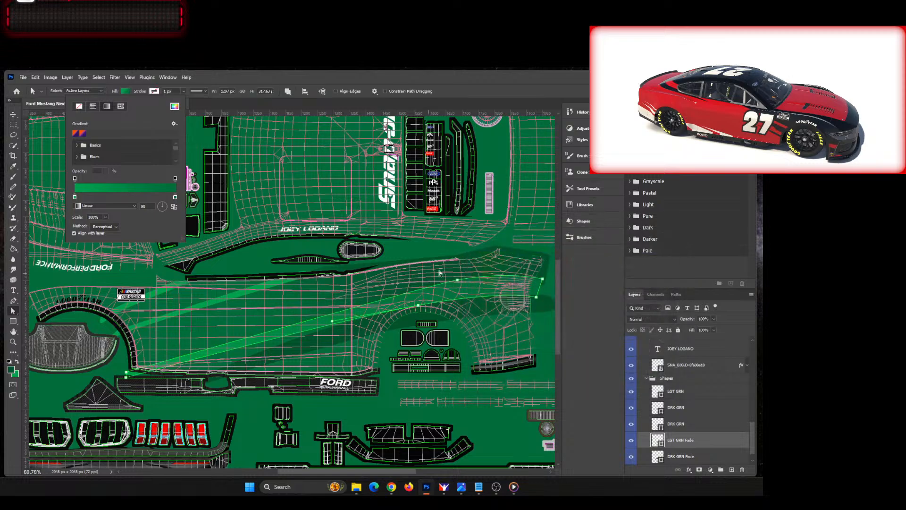
click(169, 203)
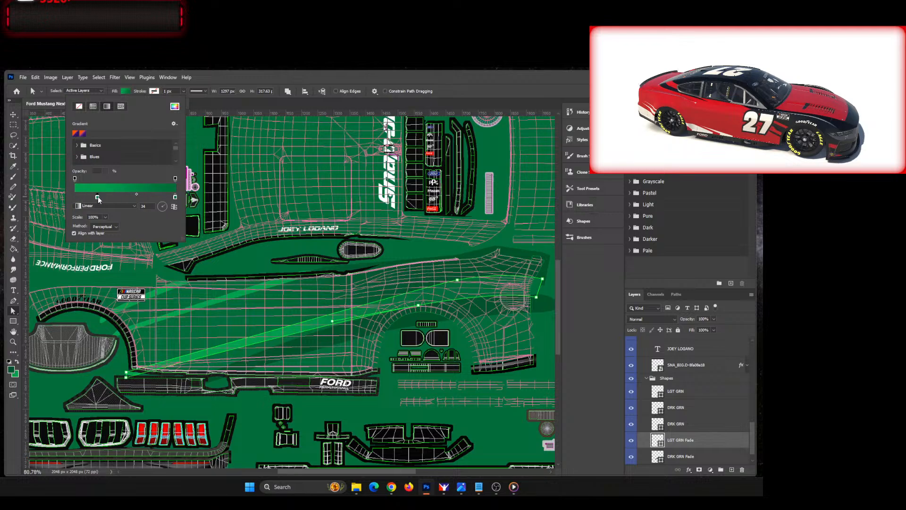
Step: Move LGT GRN Fade's front colour stop and midpoint toward the ramp's start, and pull the tail-end stop inward
drag(90, 199, 78, 200)
drag(109, 193, 93, 194)
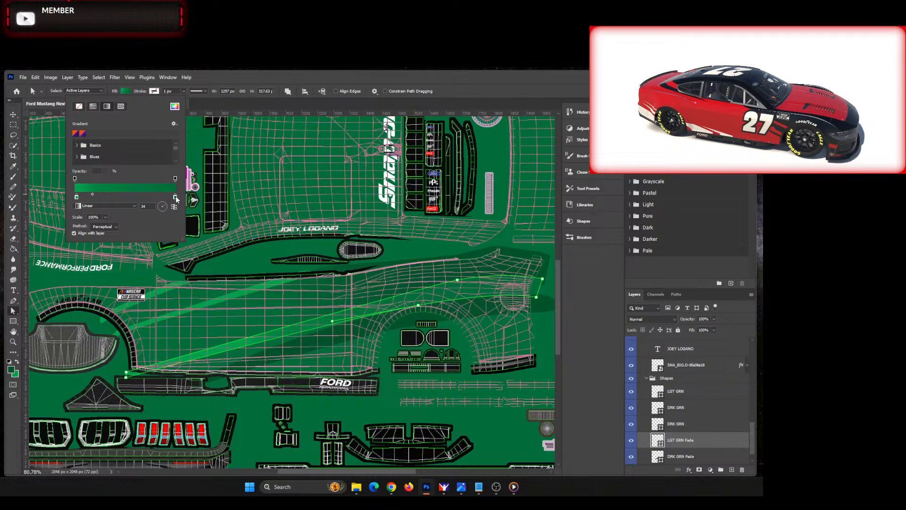
drag(175, 197, 162, 198)
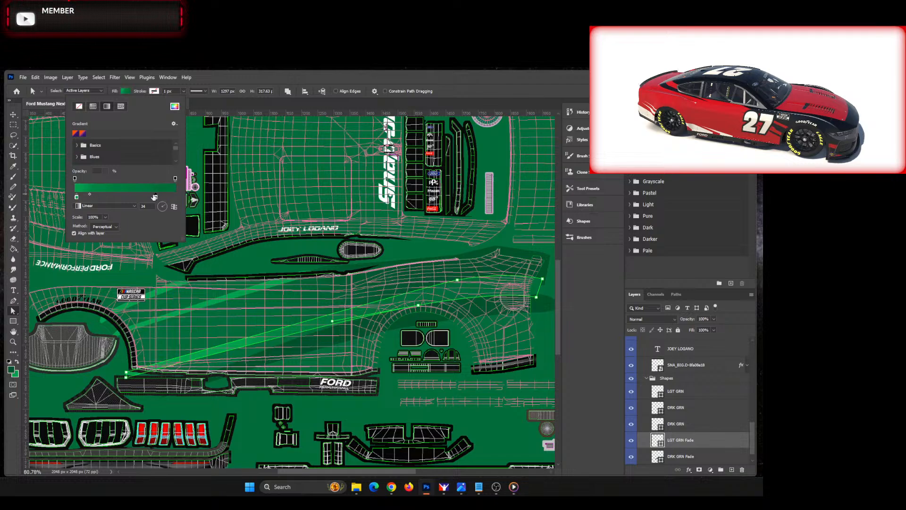
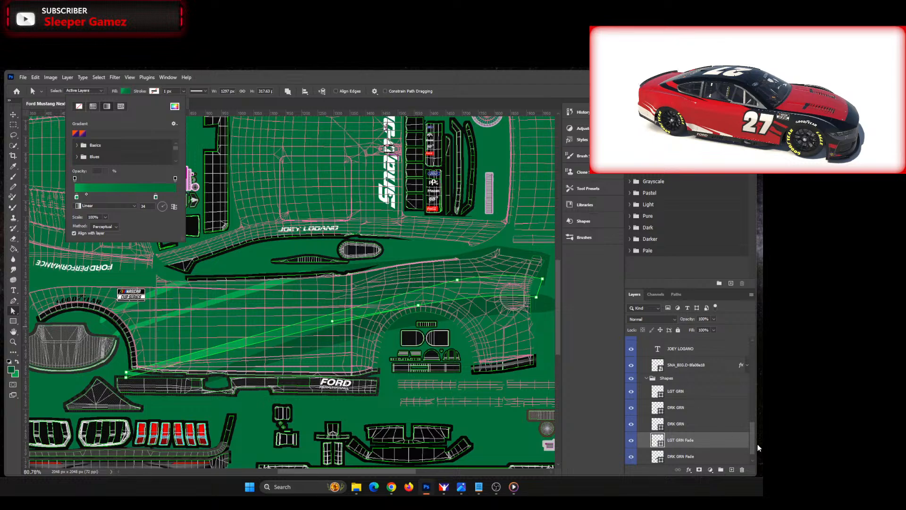
Step: Show the Numbers #22 group over the green stripes and deselect the LGT GRN Fade path
drag(753, 444, 752, 349)
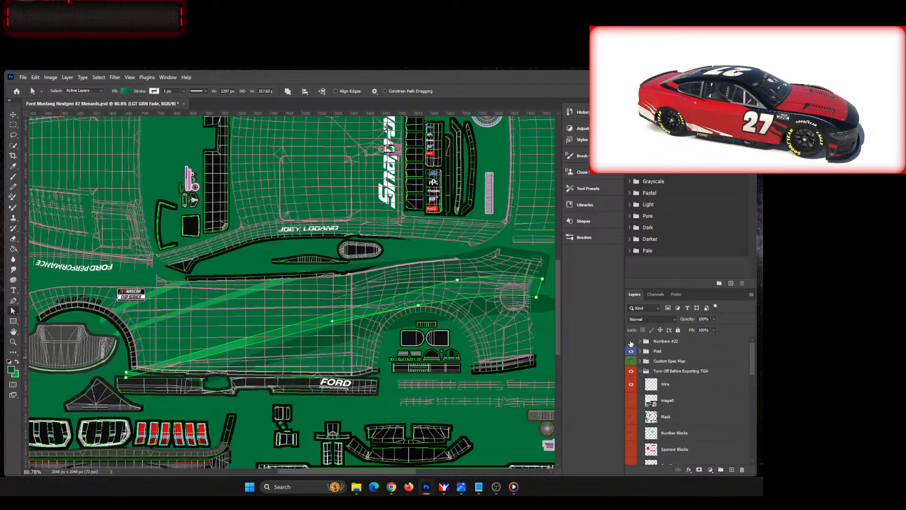
click(632, 341)
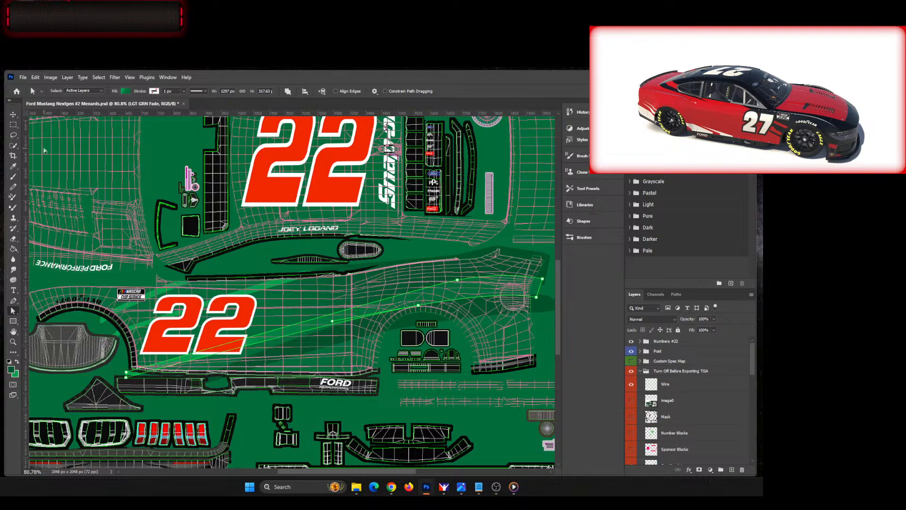
click(15, 116)
click(347, 406)
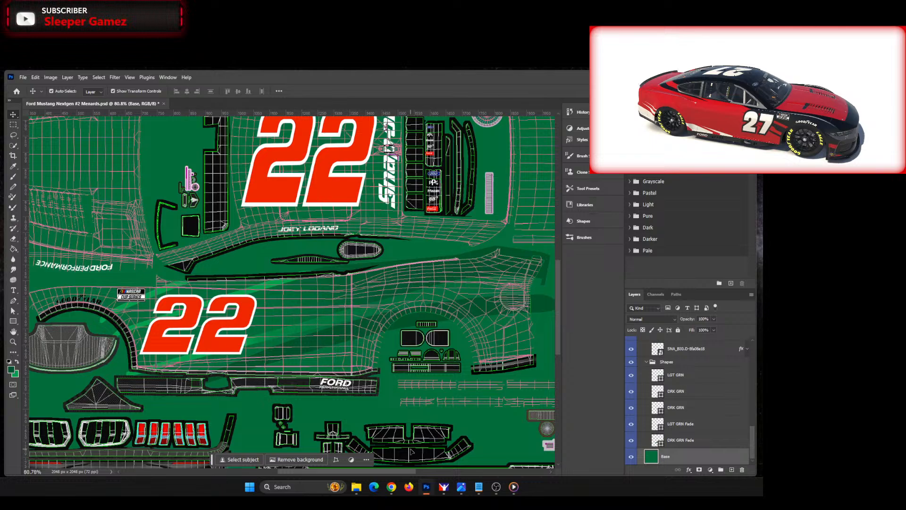
drag(364, 468, 341, 475)
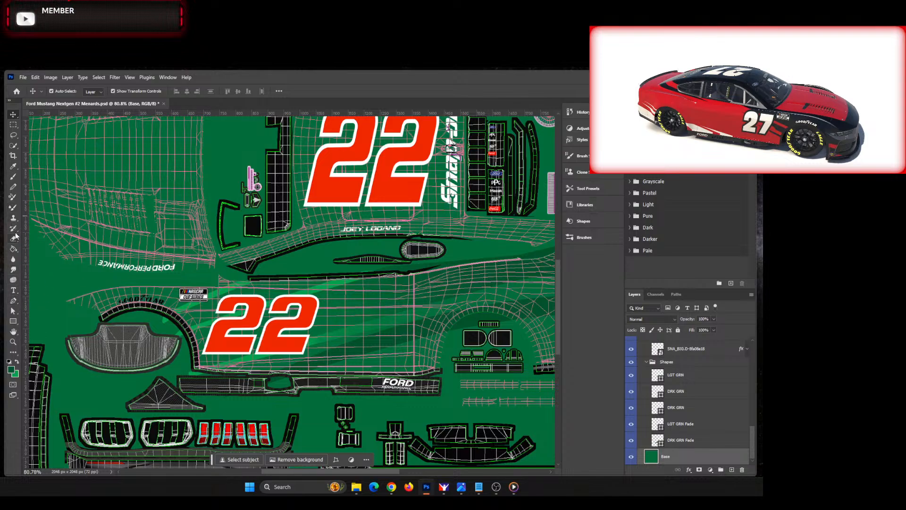
Step: Select the small DRK GRN stripe behind the front wheel arch and change its fill to the recently used dark green
click(190, 307)
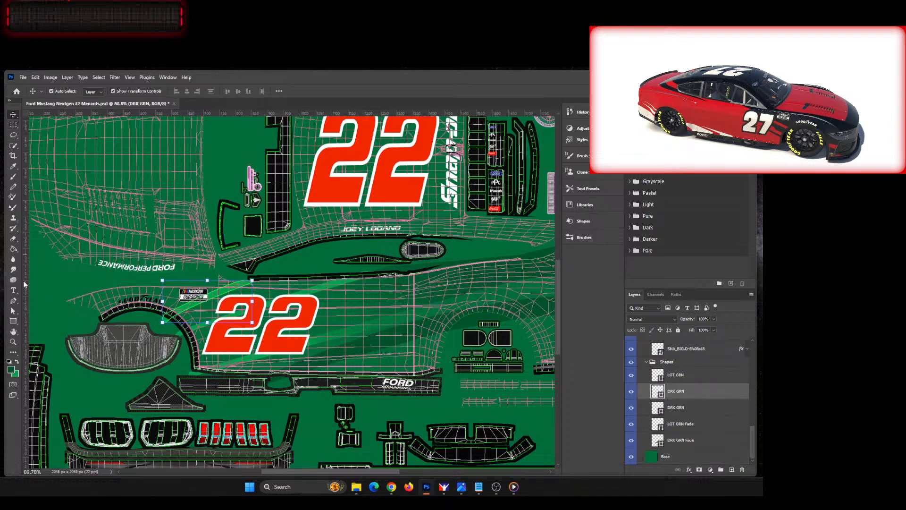
click(12, 311)
click(126, 91)
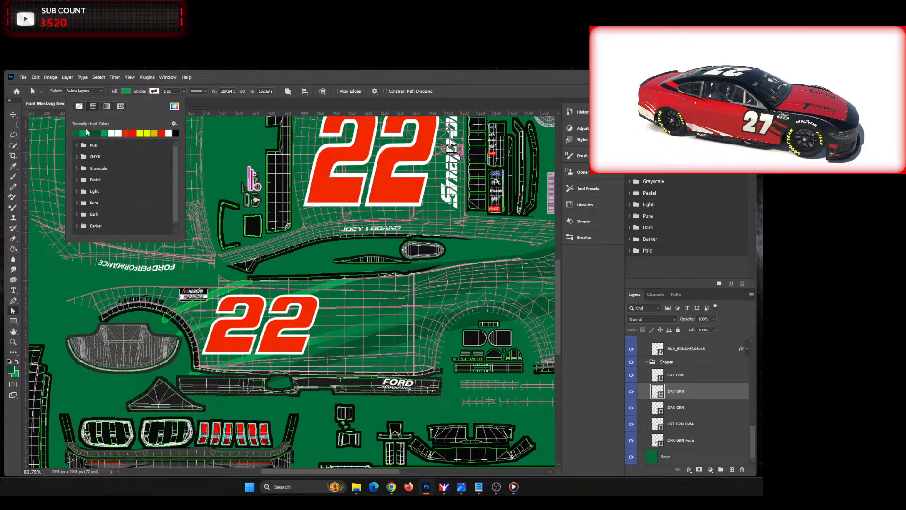
click(93, 133)
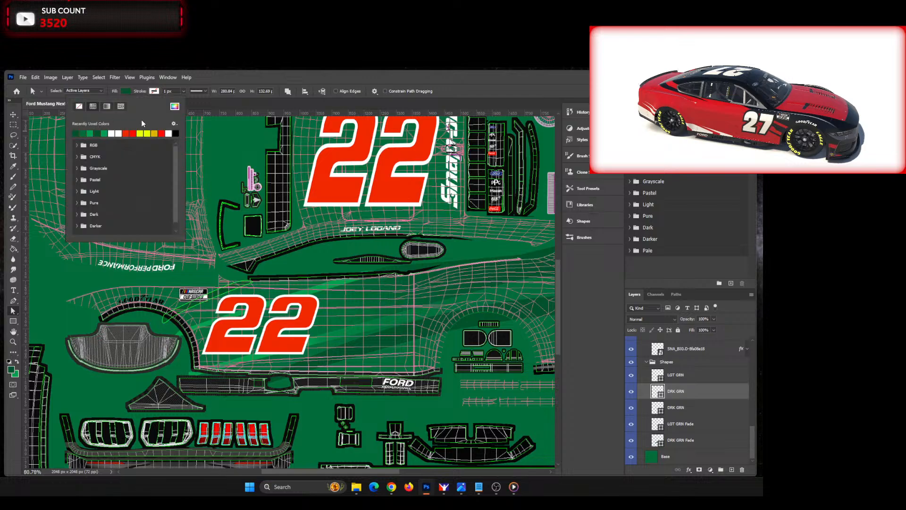
click(225, 76)
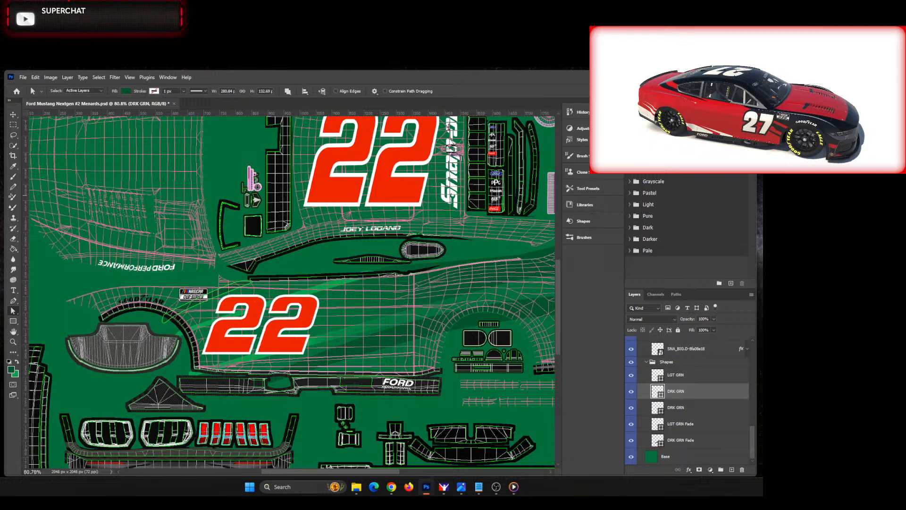
Step: Check the Hunt Brothers Pizza reference image, duplicate the small DRK GRN stripe near the front wheel, and nudge the copy down
drag(763, 203, 438, 140)
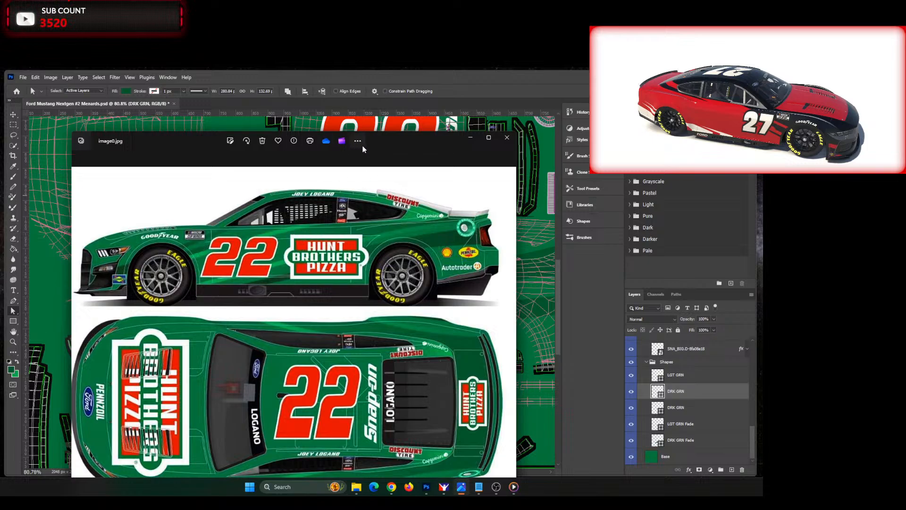
drag(375, 139, 0, 142)
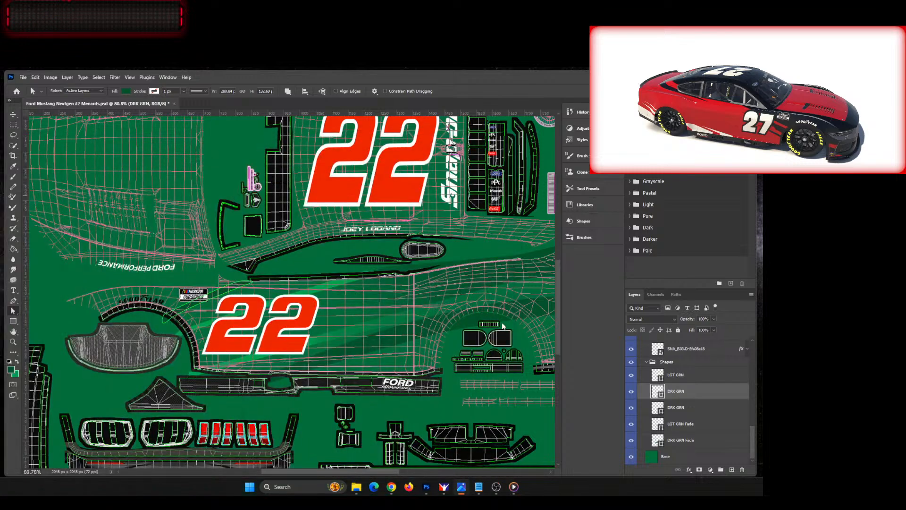
right_click(698, 394)
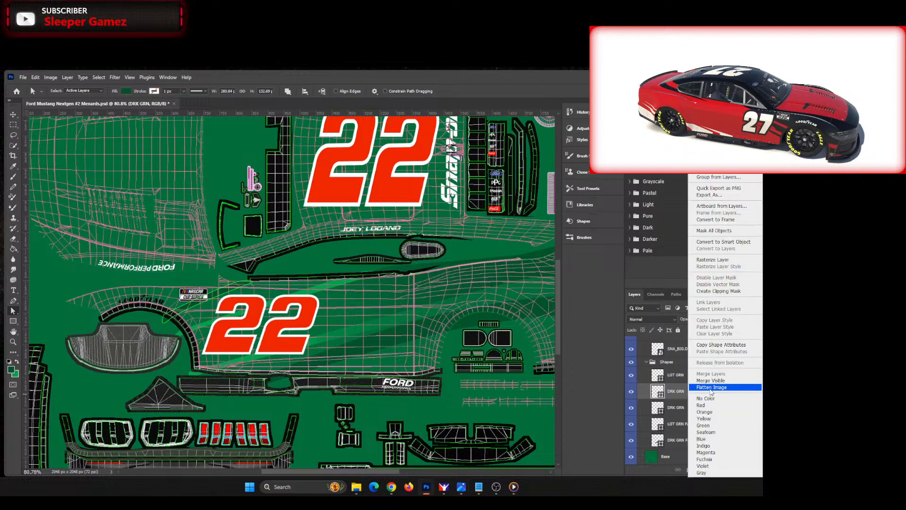
click(713, 161)
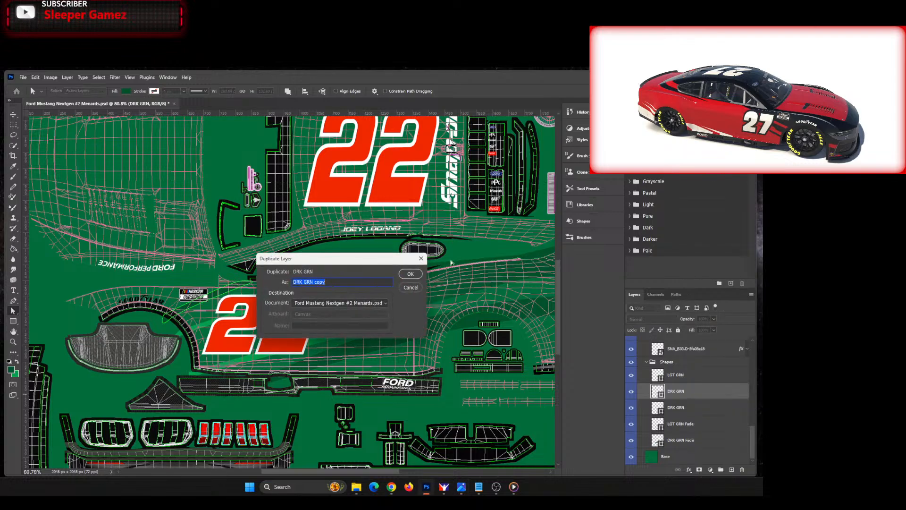
click(407, 273)
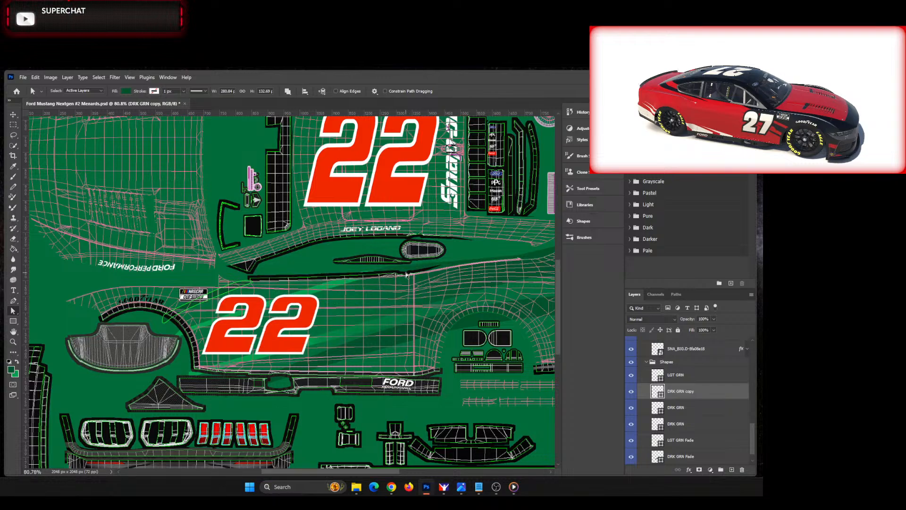
click(13, 115)
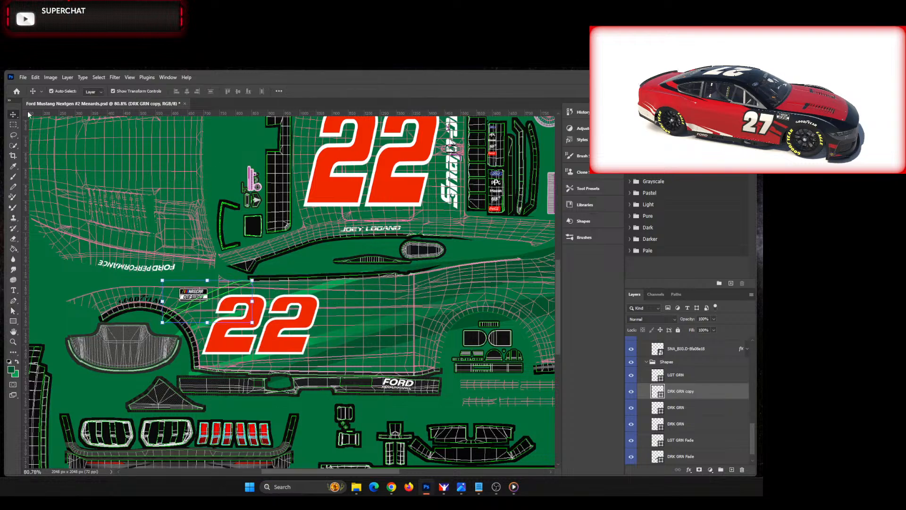
key(shift+Down)
key(shift+Down)
key(shift+Down)
key(shift+Down)
key(shift+Down)
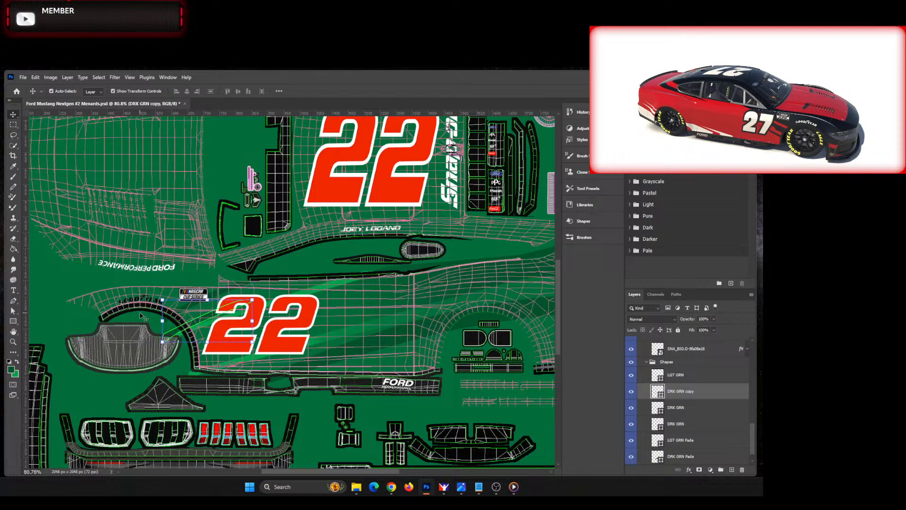
Step: Rotate the DRK GRN copy stripe about 5 degrees clockwise and apply the transform
scroll(149, 318, up, 4)
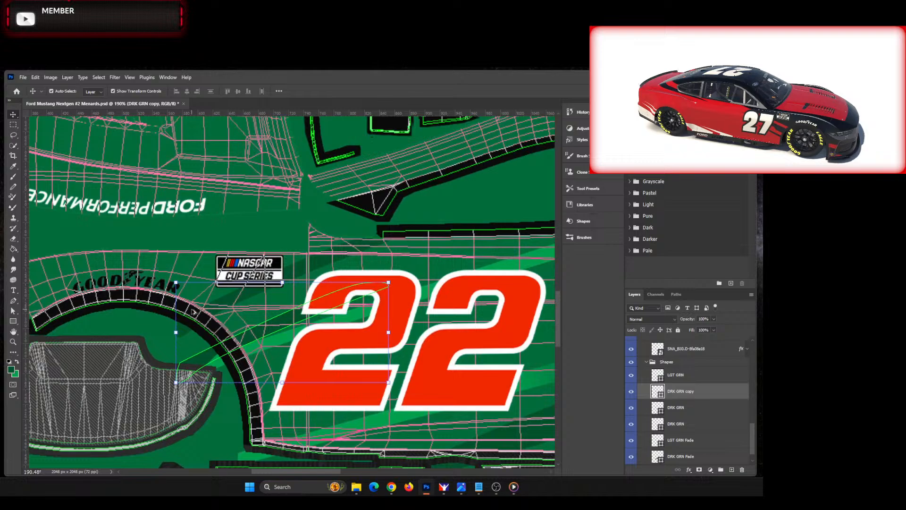
click(388, 282)
mouse_move(388, 282)
mouse_down()
mouse_move(407, 288)
mouse_move(403, 282)
mouse_up()
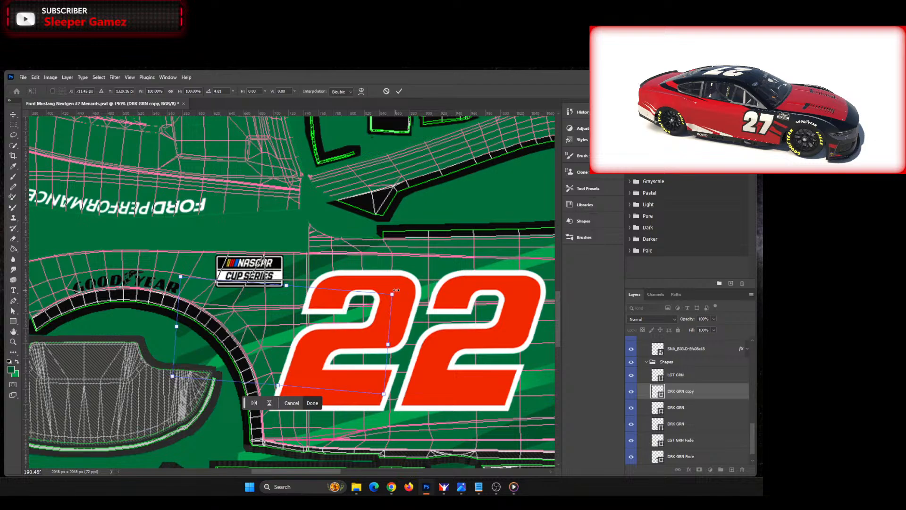
click(313, 403)
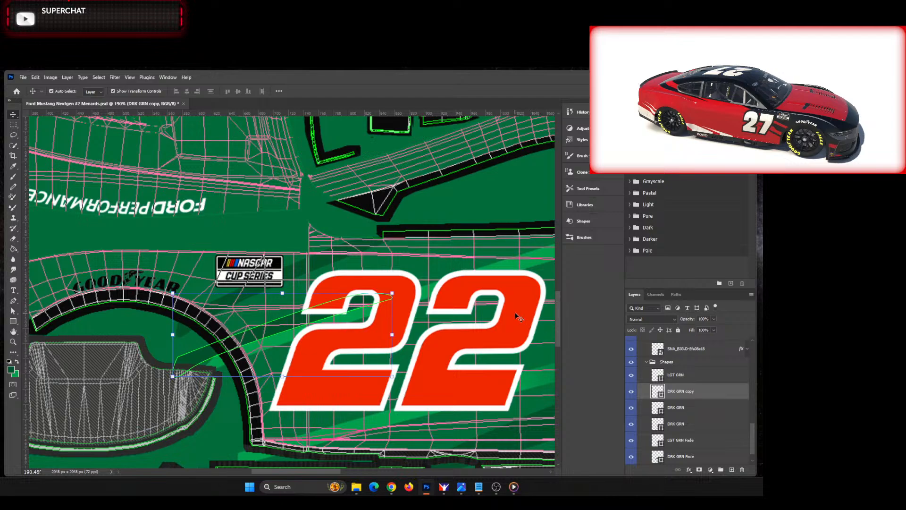
Step: Reshape the DRK GRN copy stripe by pulling its rear-end anchor points further back and up beneath the first door digit
click(14, 311)
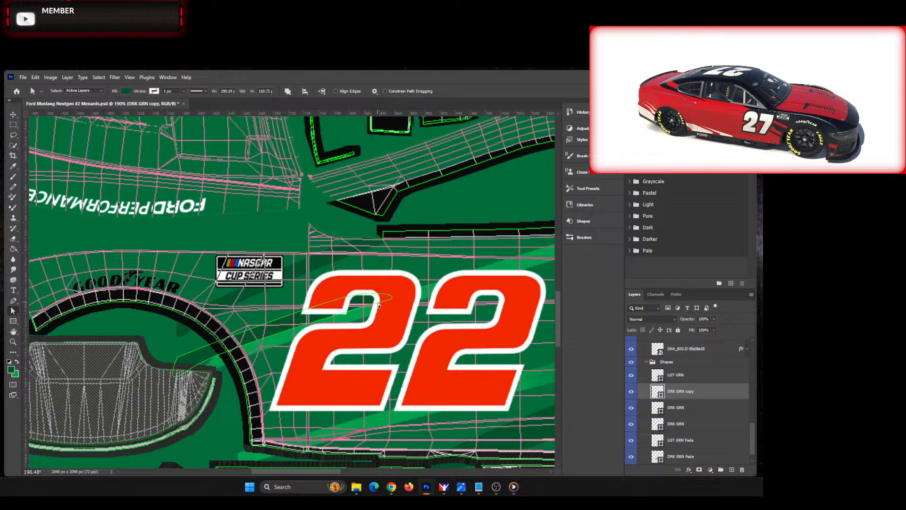
click(379, 304)
click(367, 293)
drag(375, 288, 404, 295)
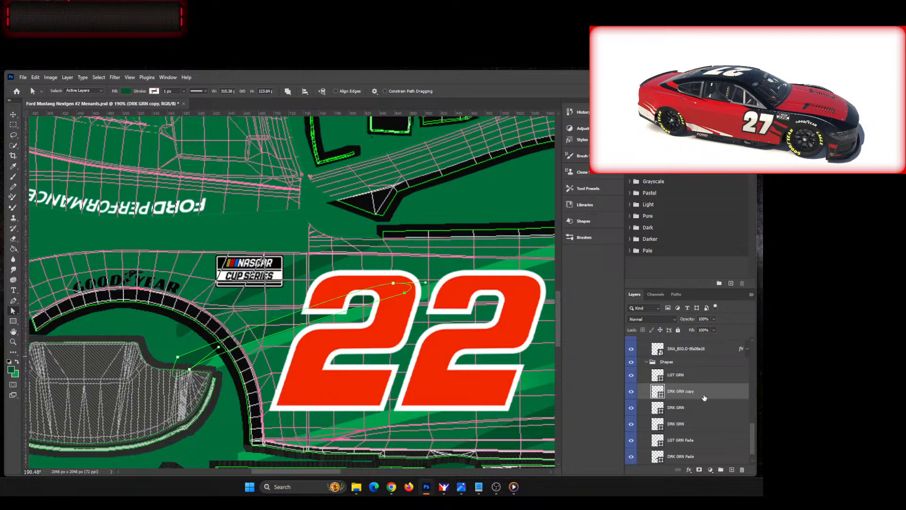
Step: Switch the DRK GRN copy stripe to a linear gradient fill and set its first colour stop to sampled dark green 0d5f31
click(125, 90)
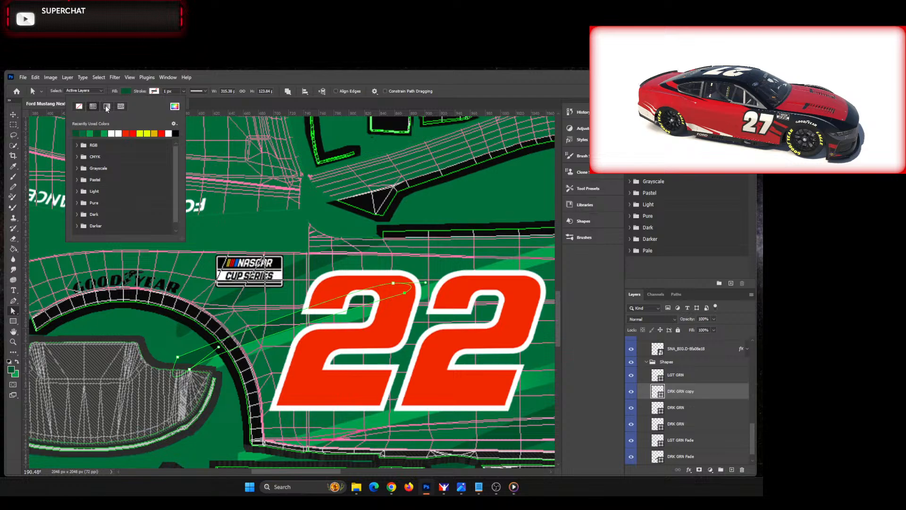
click(107, 106)
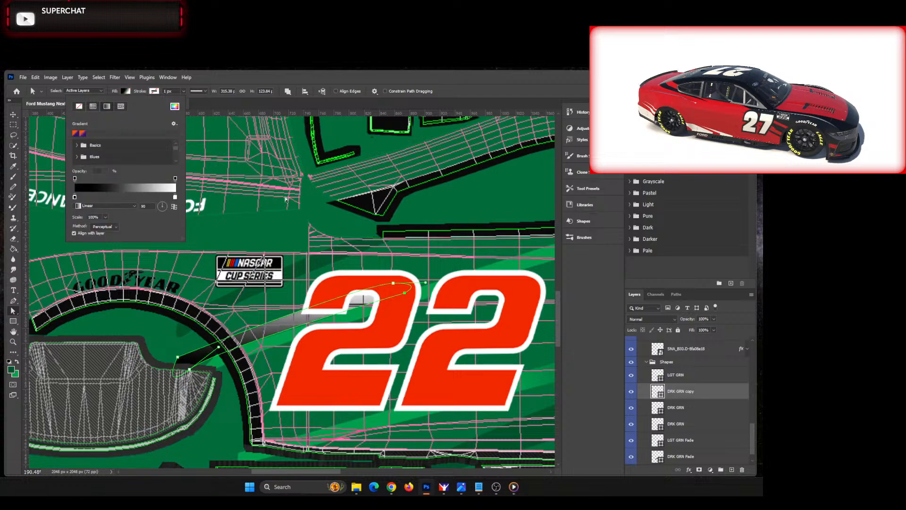
double_click(75, 198)
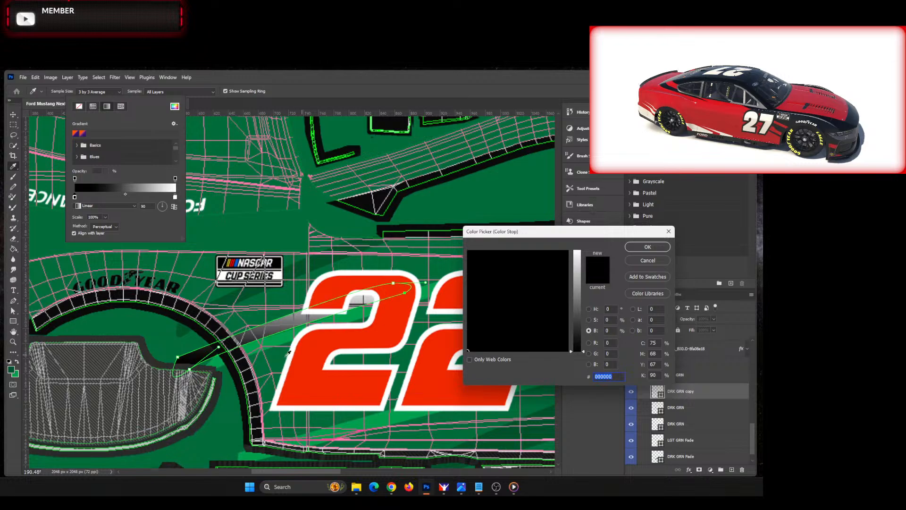
click(309, 363)
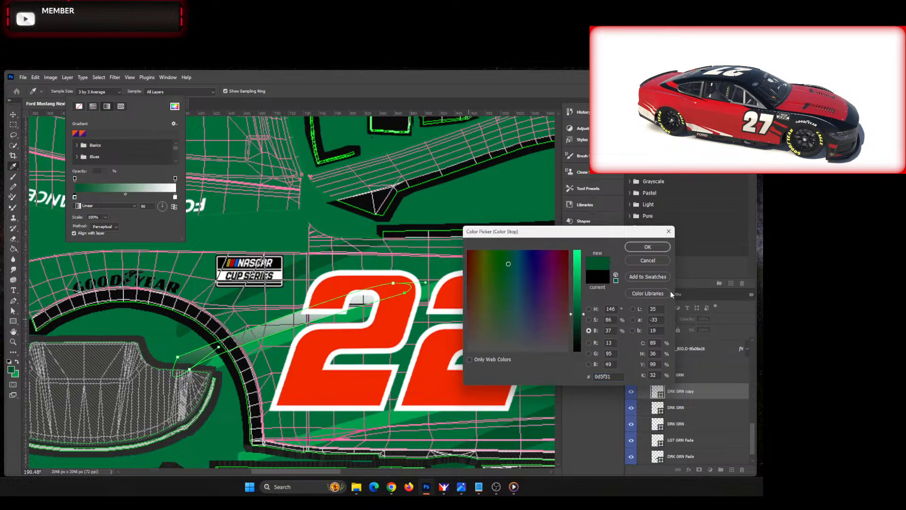
click(647, 247)
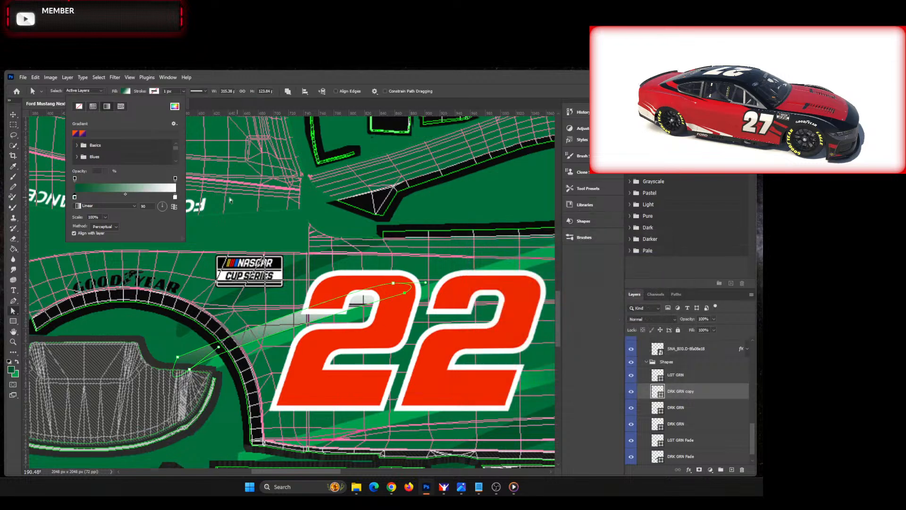
Step: Set the DRK GRN copy gradient's end stop to base green 03793f, tilt the gradient along the stripe, and pull that stop inward
double_click(176, 197)
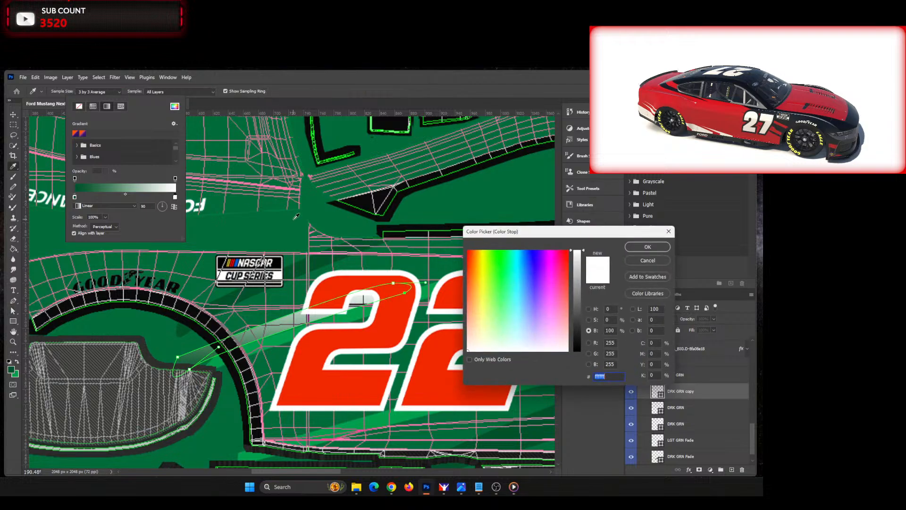
text(#03793f)
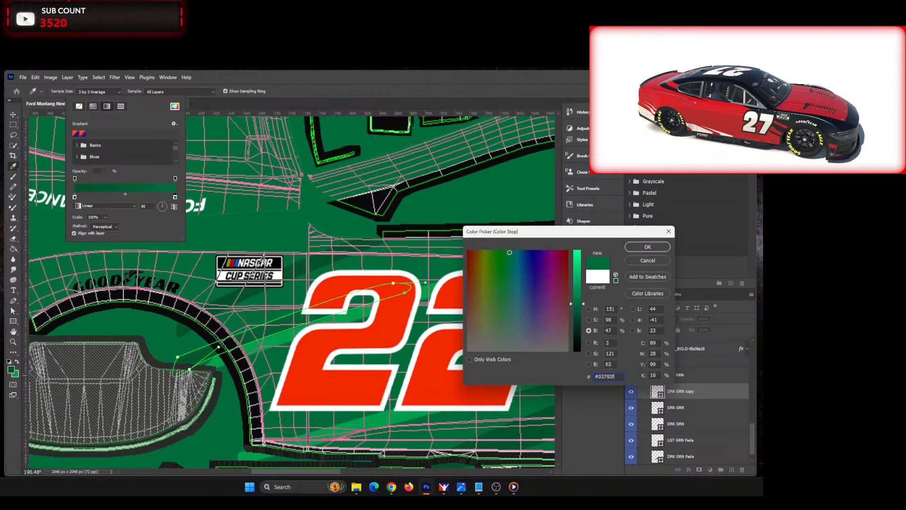
click(648, 247)
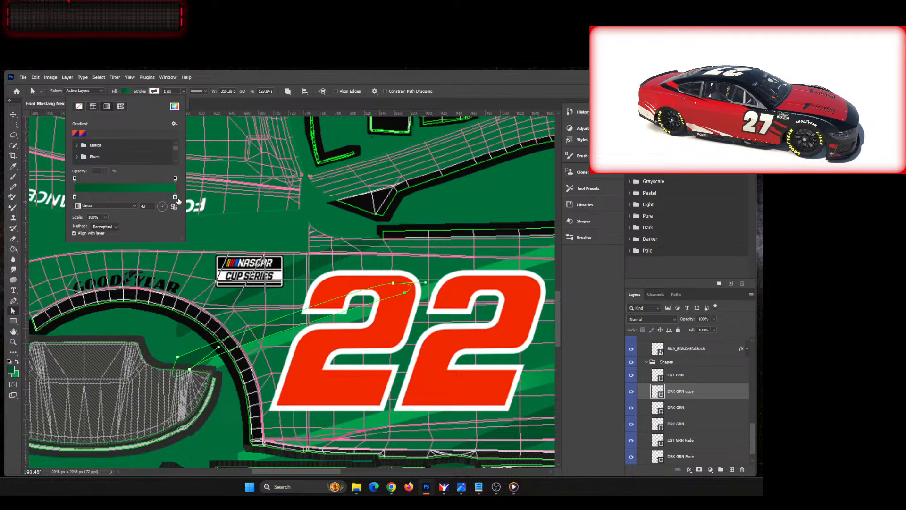
drag(175, 199, 145, 199)
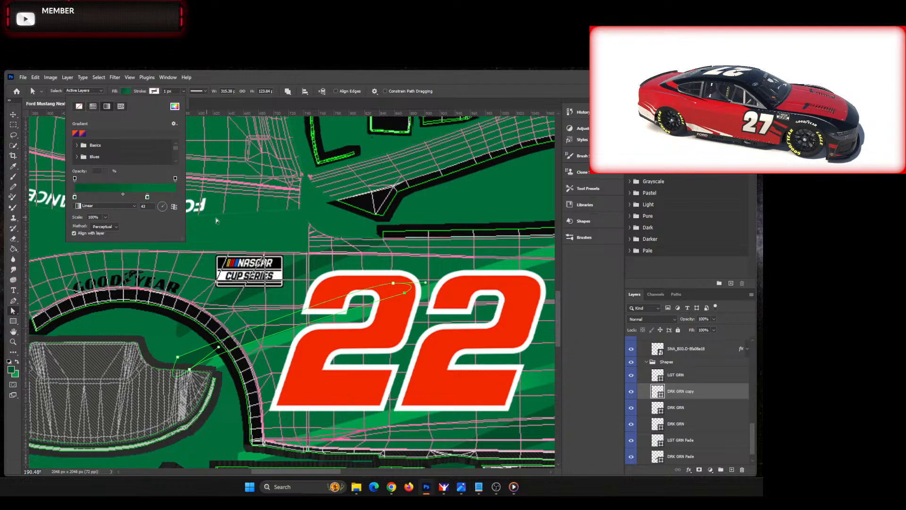
click(277, 78)
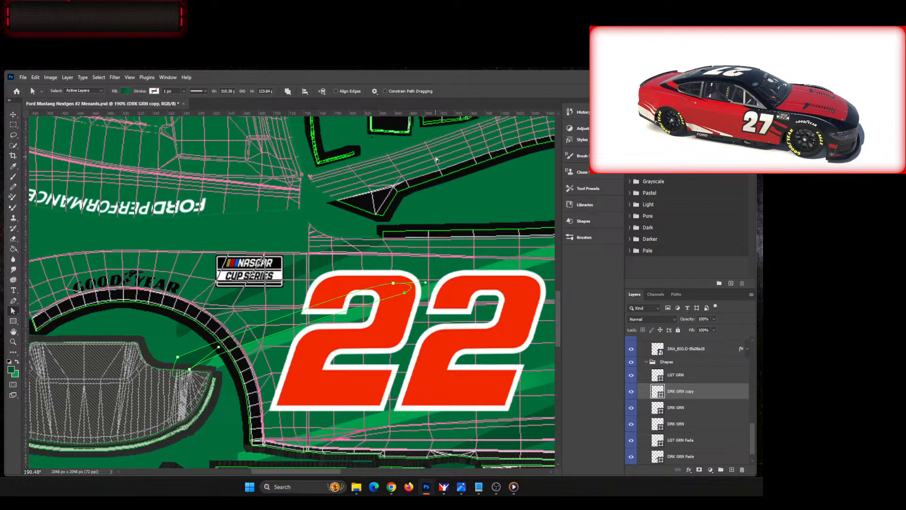
Step: Hide the Numbers #22 group, deselect all layers, and inspect the stripes along the car's lower side
click(14, 115)
click(216, 414)
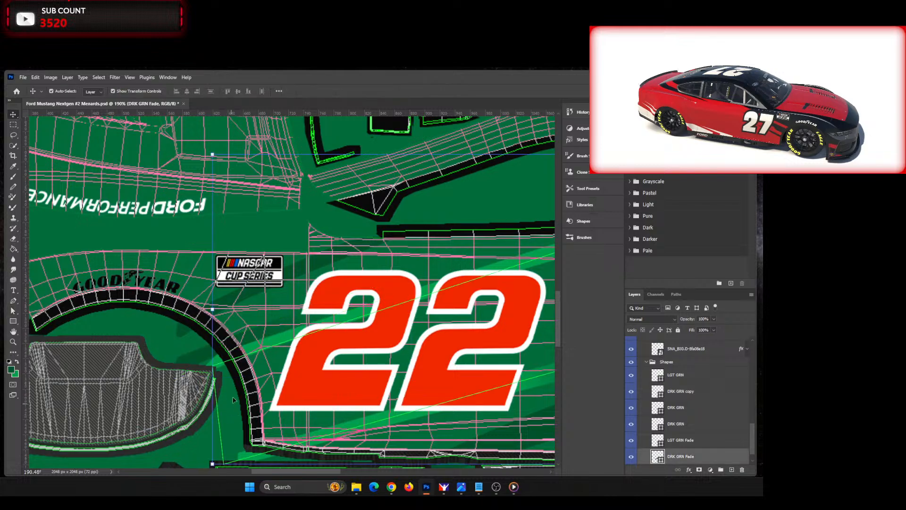
drag(752, 451, 643, 360)
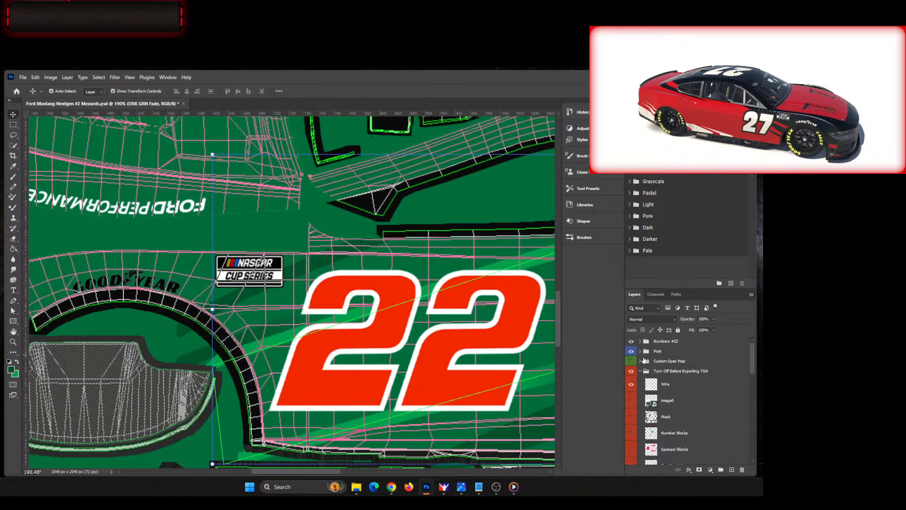
click(631, 341)
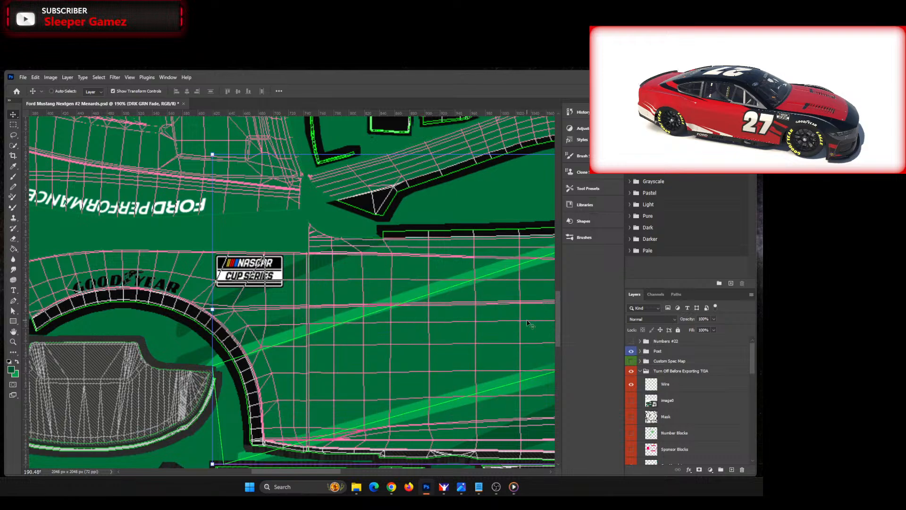
key(ctrl+0)
click(490, 370)
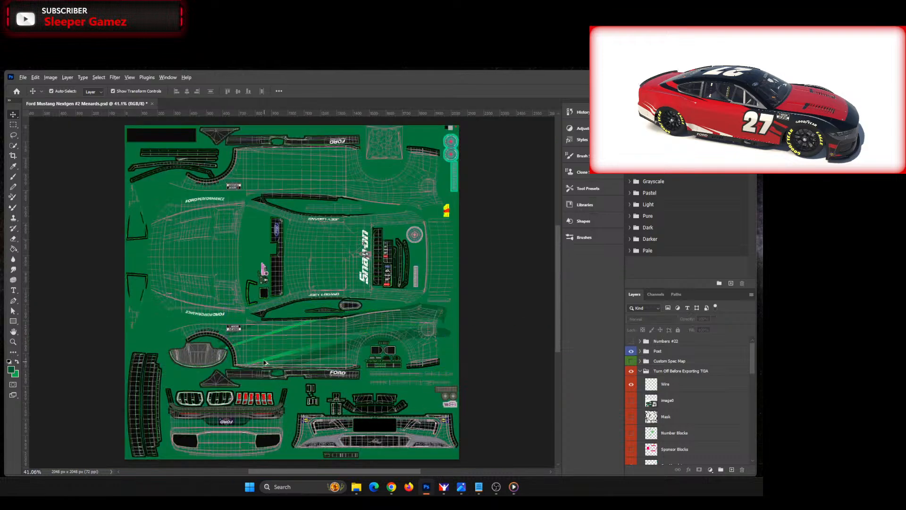
scroll(283, 360, up, 3)
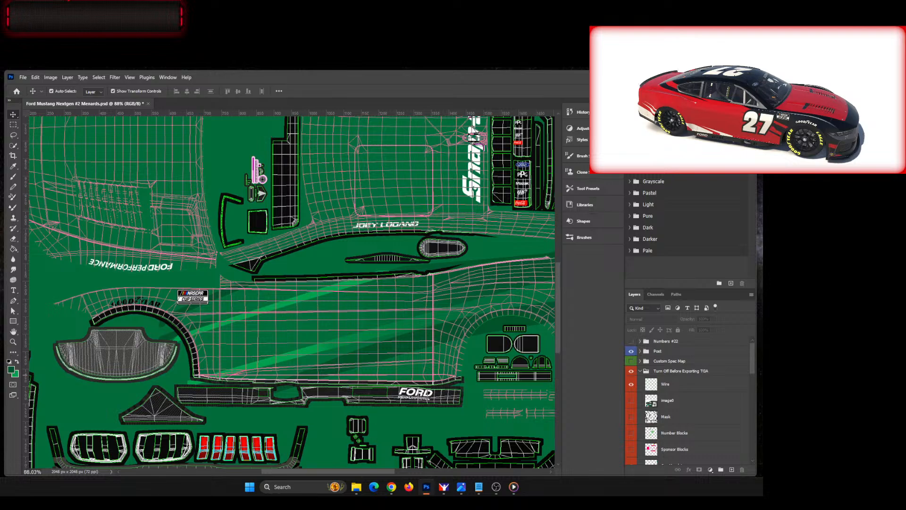
Step: Compare with the reference car image, and switch the upper LGT GRN door stripe to a linear gradient fill
drag(0, 134, 343, 128)
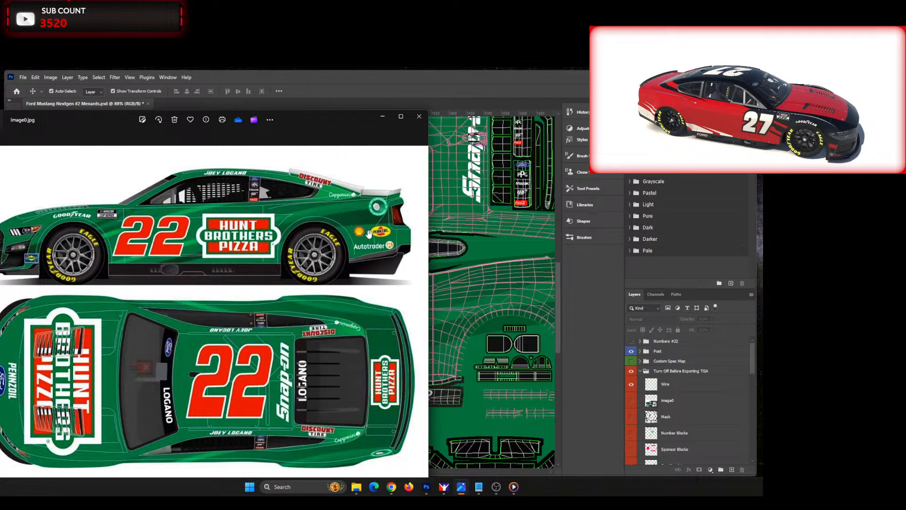
drag(314, 119, 0, 166)
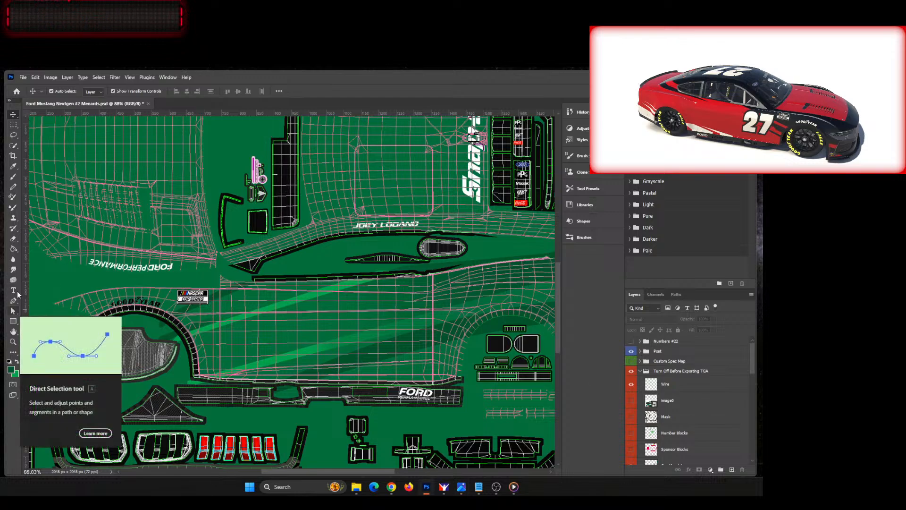
click(10, 116)
click(239, 321)
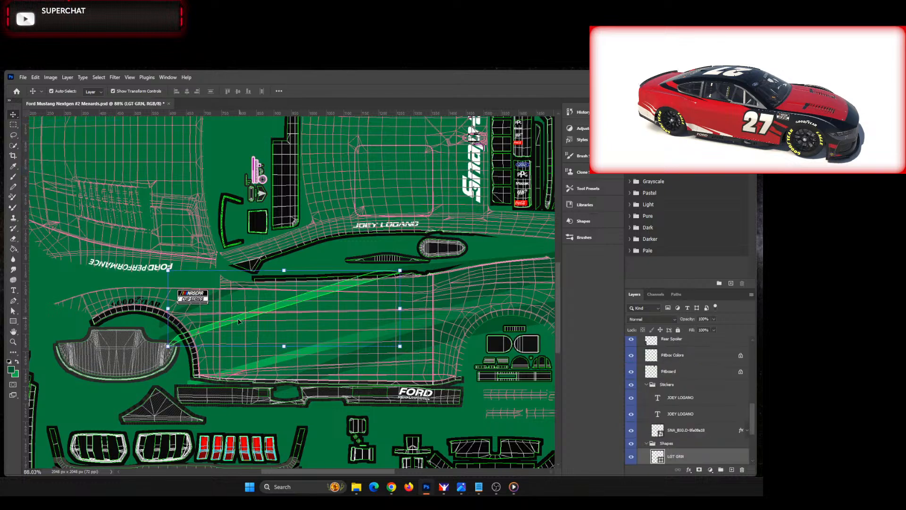
click(13, 311)
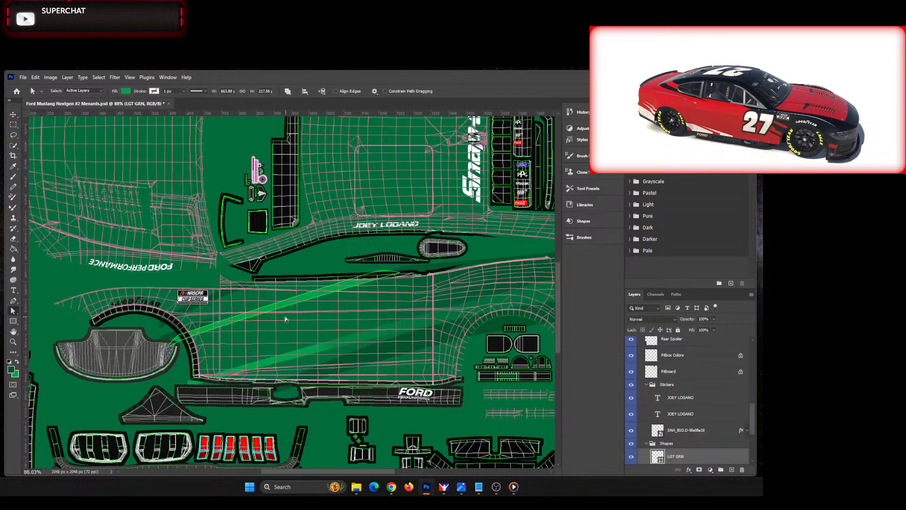
click(273, 313)
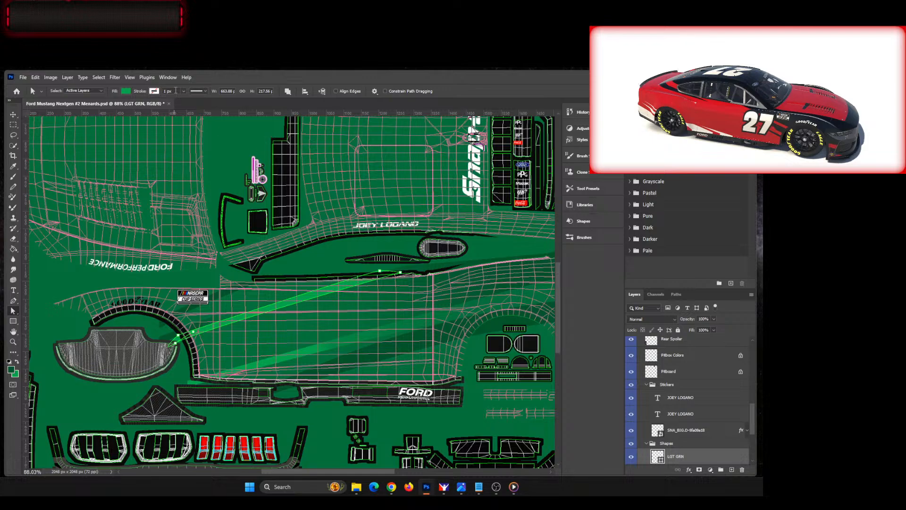
click(126, 91)
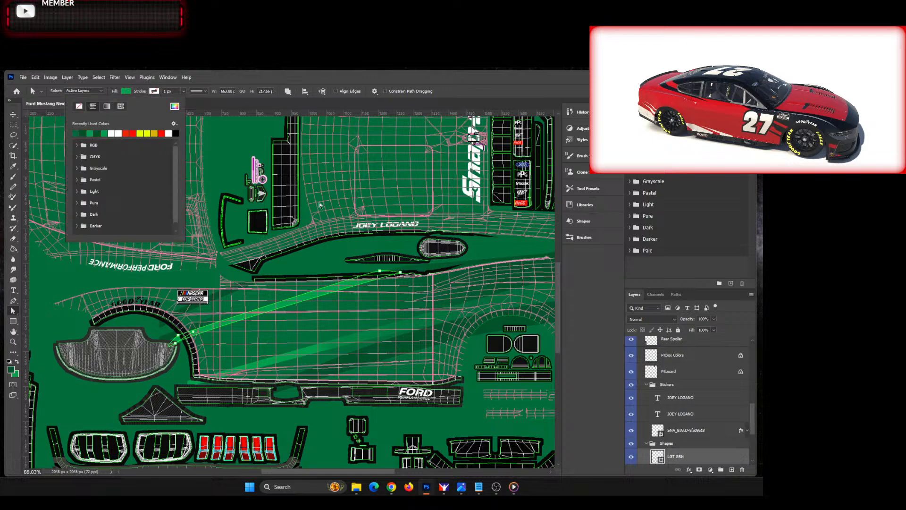
click(107, 105)
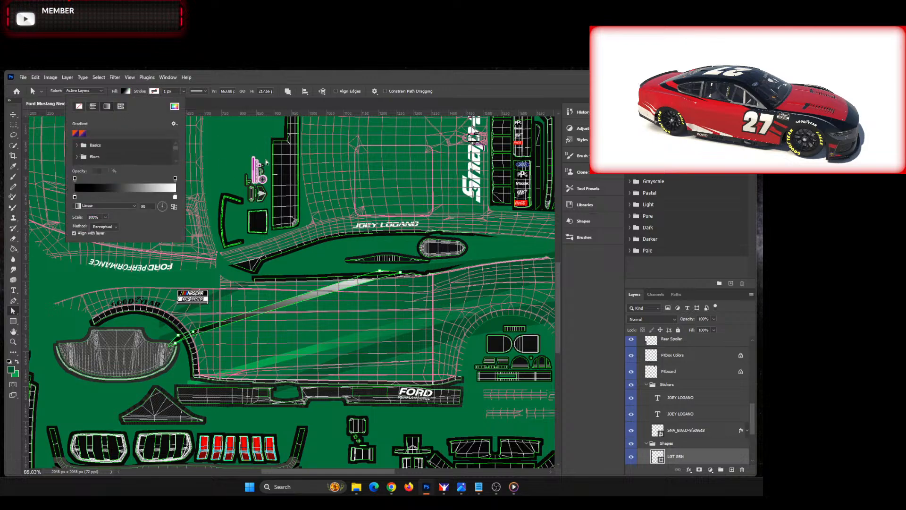
Step: Set both end stops of the LGT GRN gradient to the sampled light green 00a74f
double_click(75, 197)
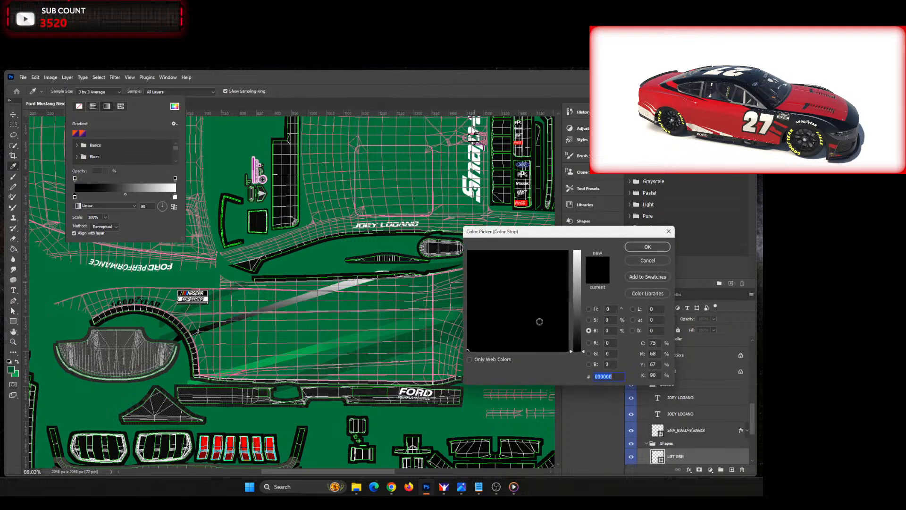
click(19, 373)
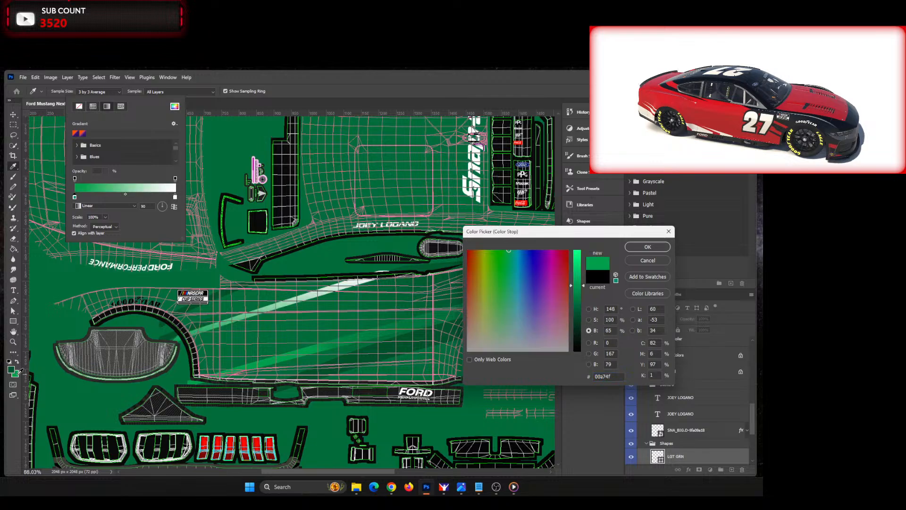
click(644, 249)
double_click(175, 198)
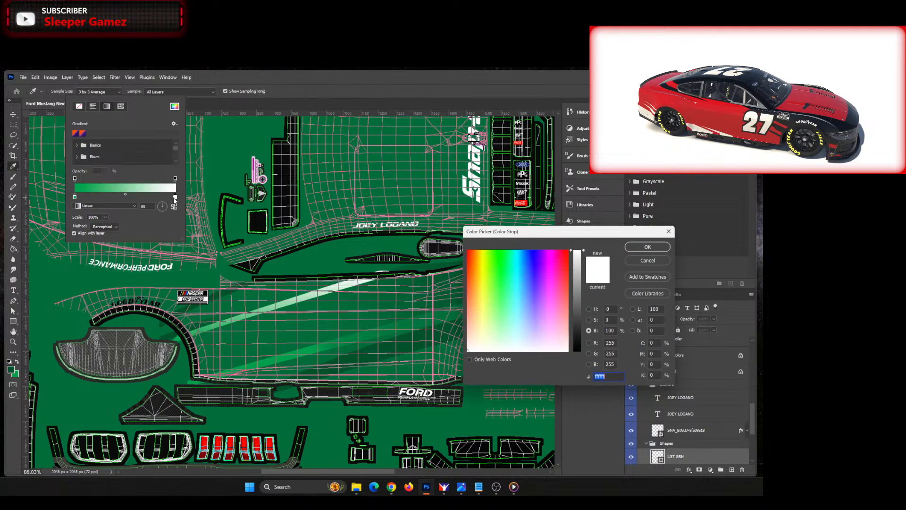
click(19, 373)
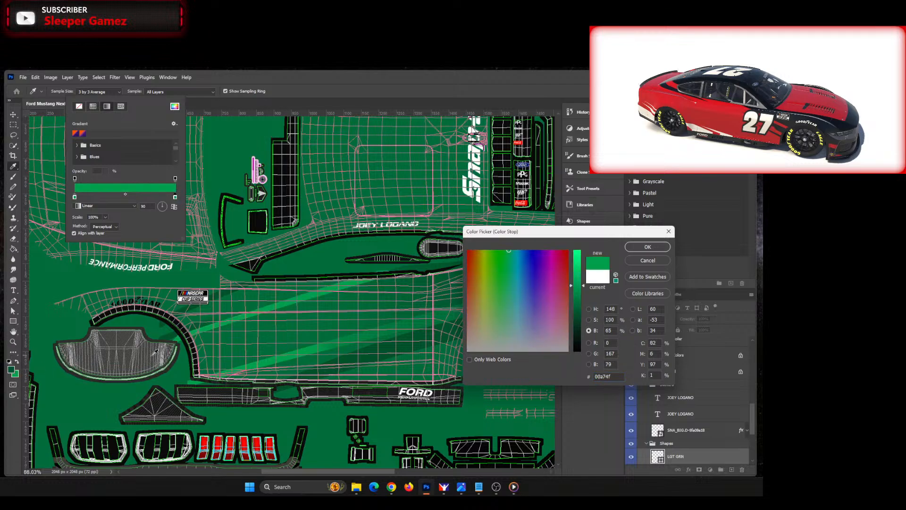
click(648, 247)
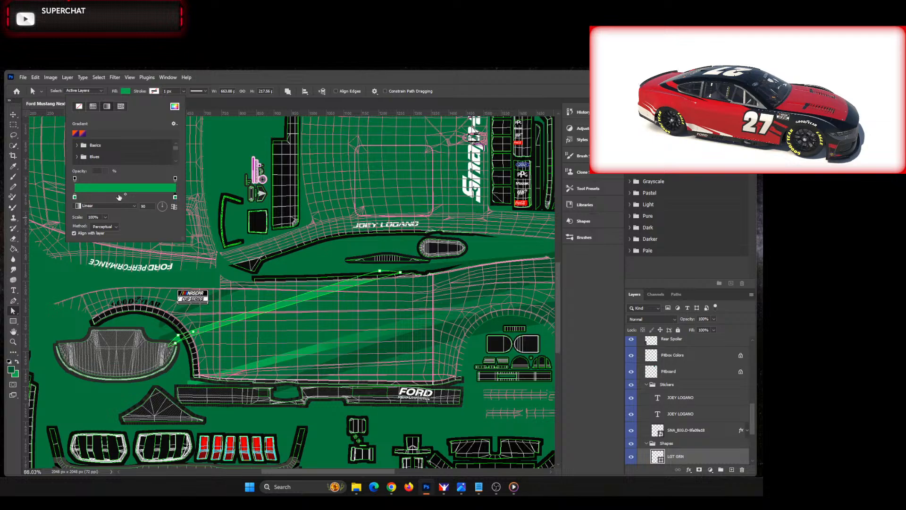
Step: Add a base green 03793f stop mid-gradient on the LGT GRN stripe and pull the end stop inward
click(121, 196)
double_click(120, 198)
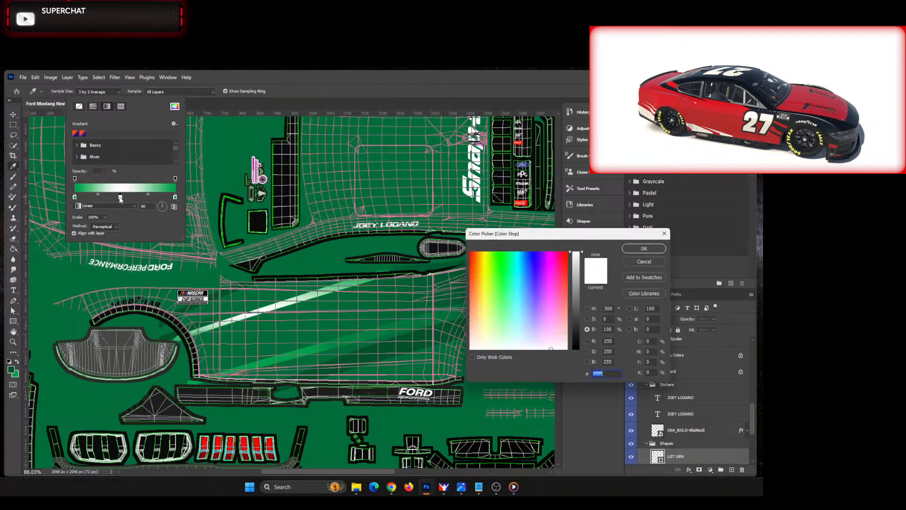
click(636, 248)
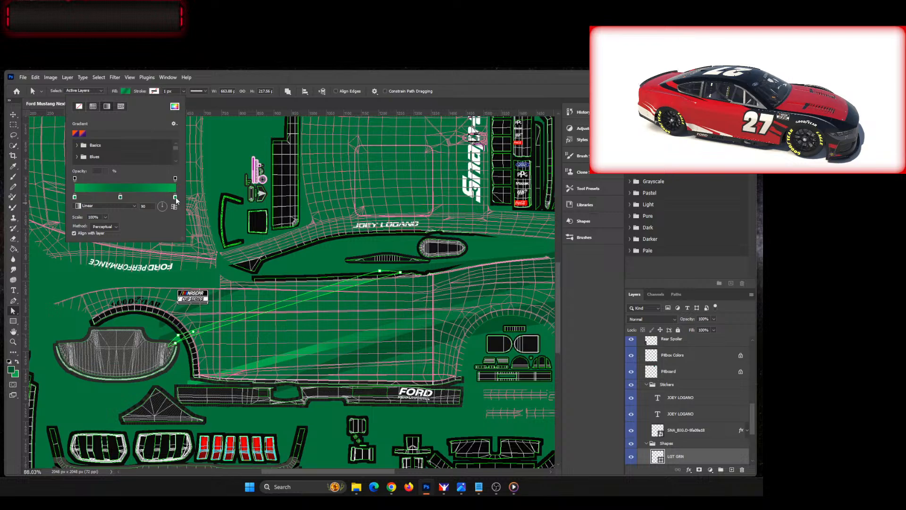
drag(176, 198, 143, 196)
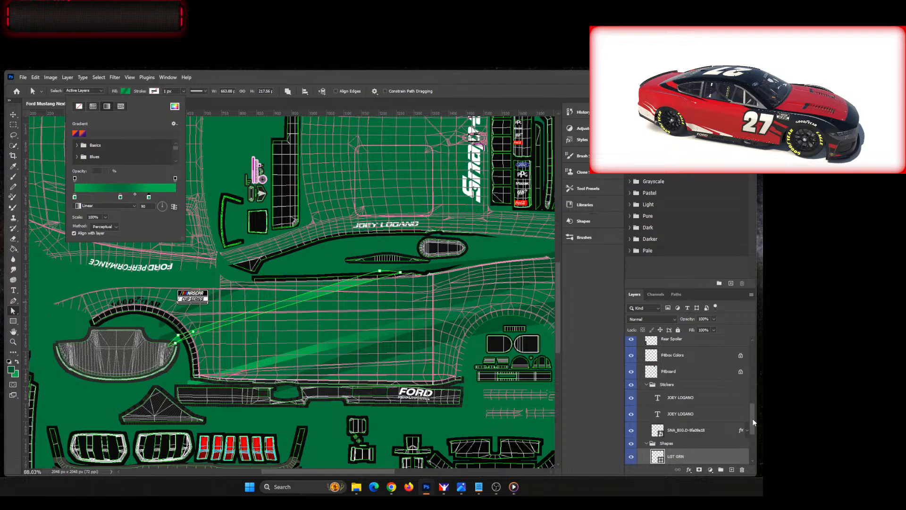
Step: Show the Numbers #22 group and pull the LGT GRN gradient's first light green stop inward
drag(753, 420, 746, 338)
click(631, 341)
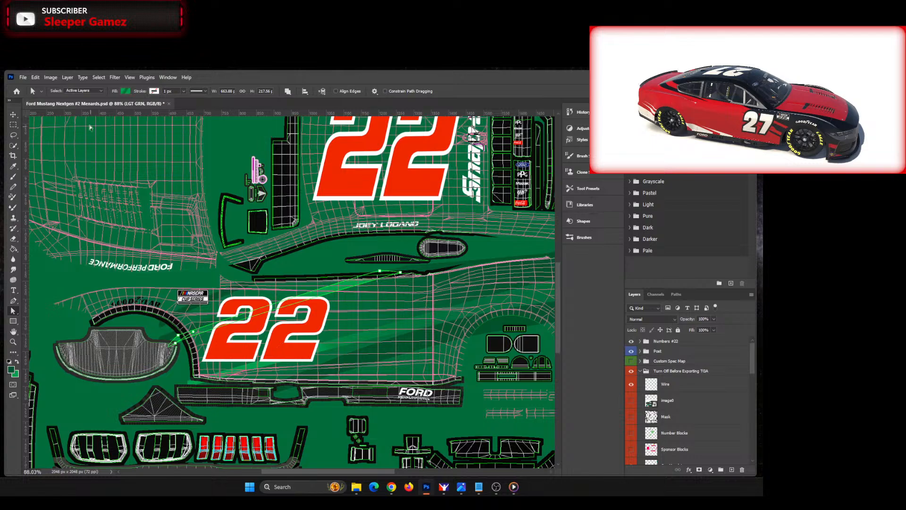
click(124, 91)
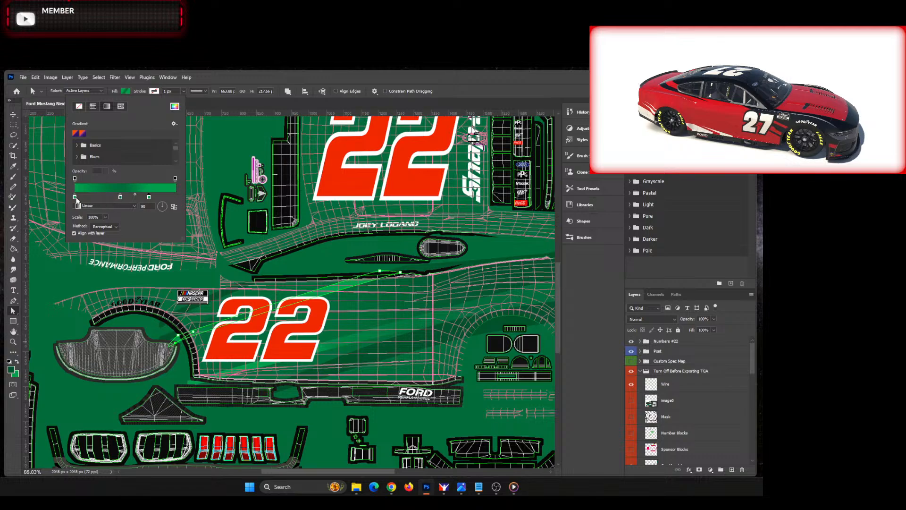
drag(75, 199, 93, 203)
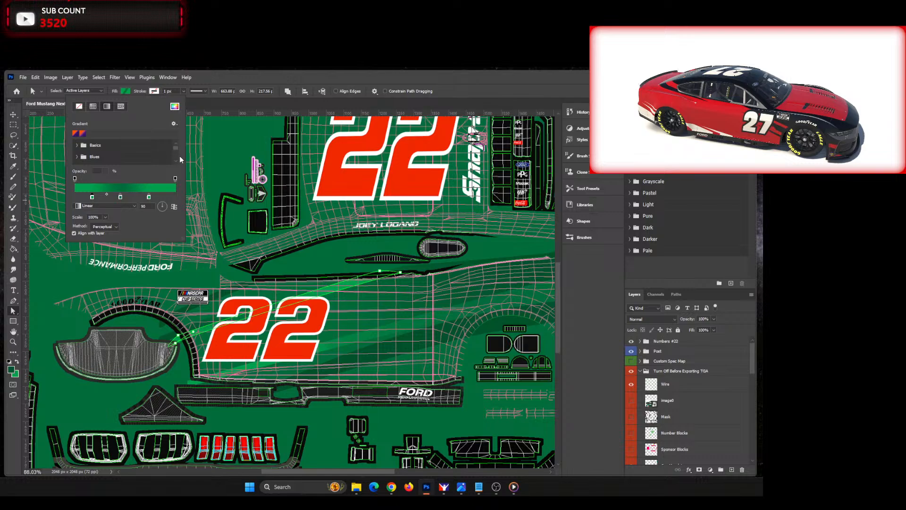
drag(235, 77, 235, 77)
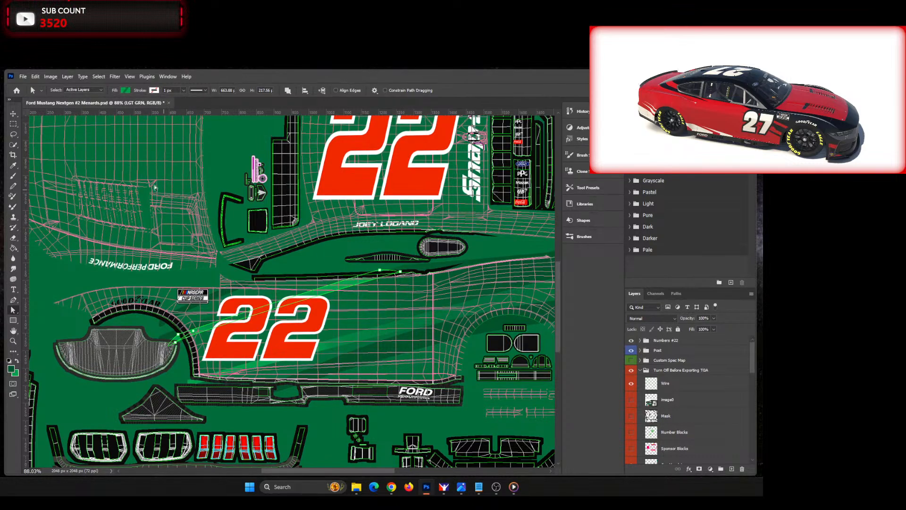
Step: Leave the LGT GRN stripe, hide the Numbers #22 group, and review the stripes across the whole template
click(12, 111)
click(308, 259)
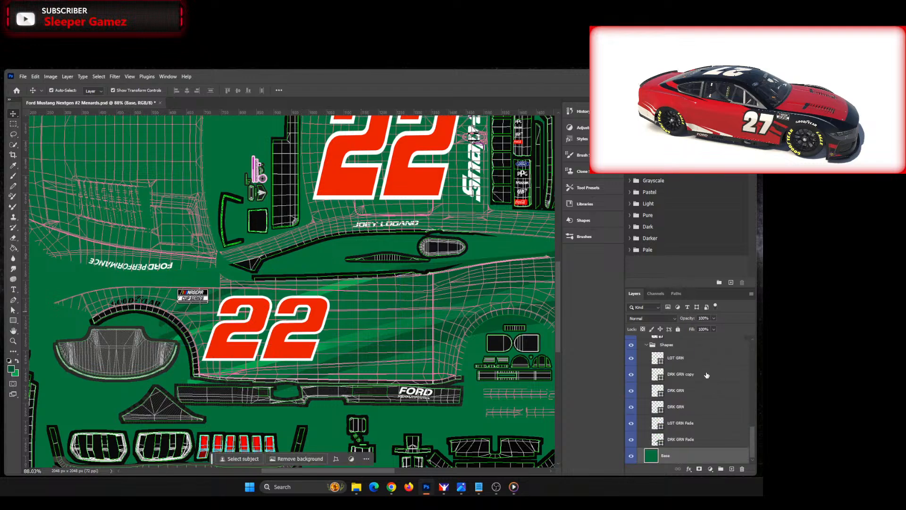
scroll(705, 375, up, 5)
scroll(705, 374, up, 8)
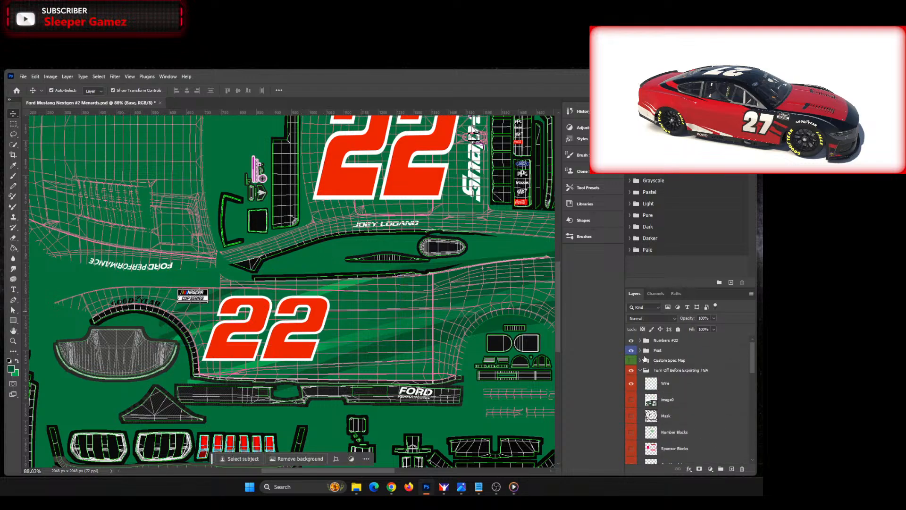
click(632, 340)
key(ctrl+0)
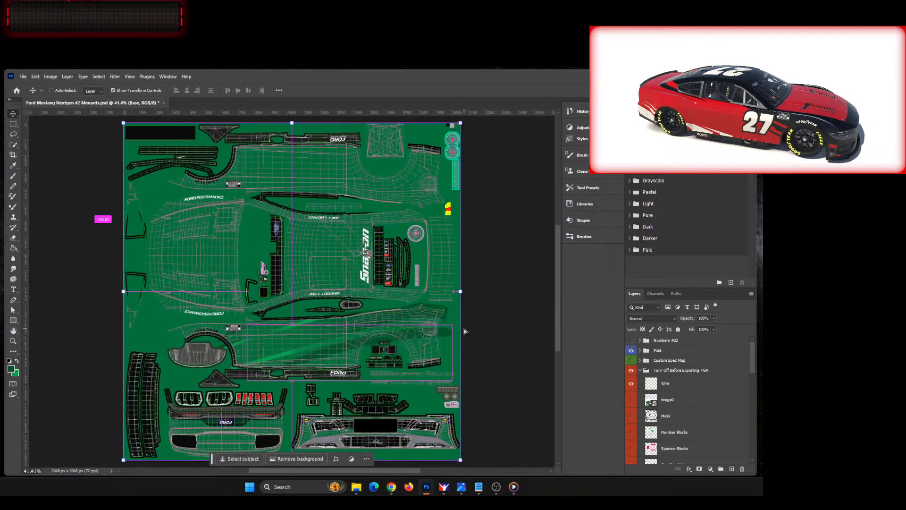
scroll(401, 312, up, 5)
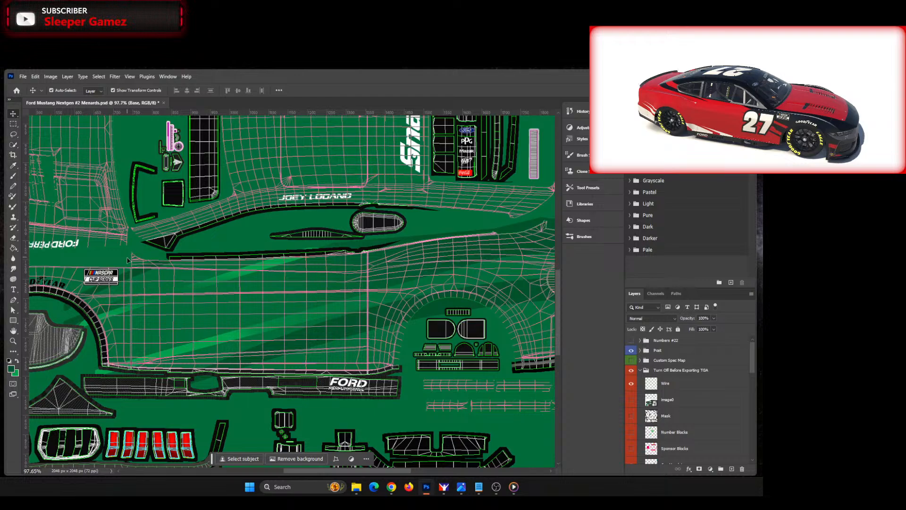
Step: Switch the DRK GRN stripe behind the lower NASCAR Cup Series logo to a linear gradient fill
click(135, 275)
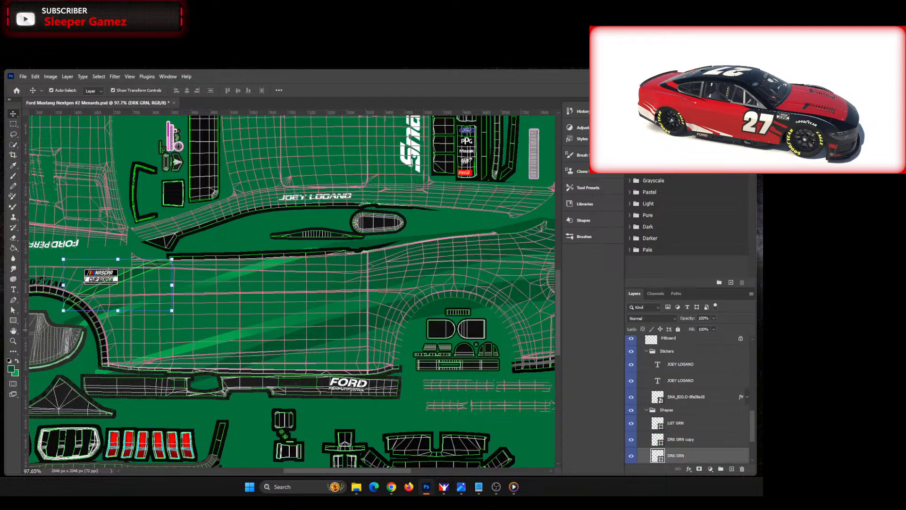
drag(0, 142, 0, 141)
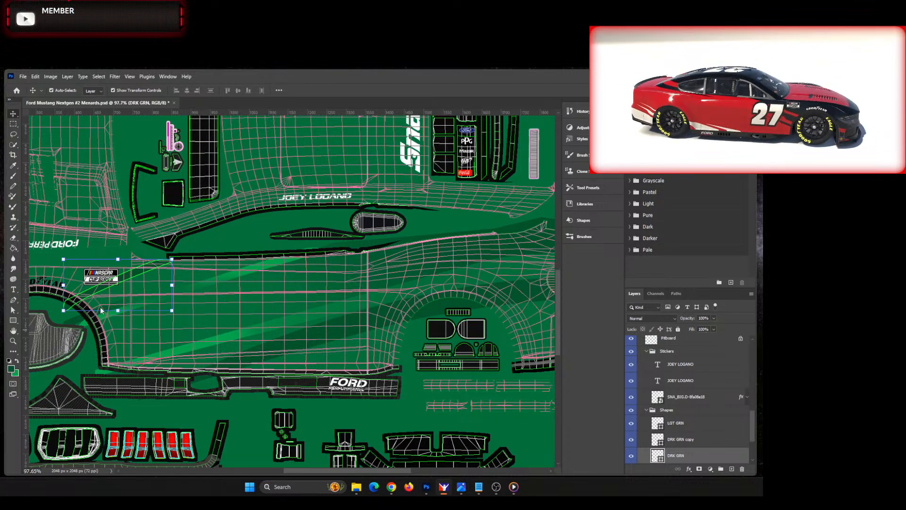
scroll(100, 309, up, 3)
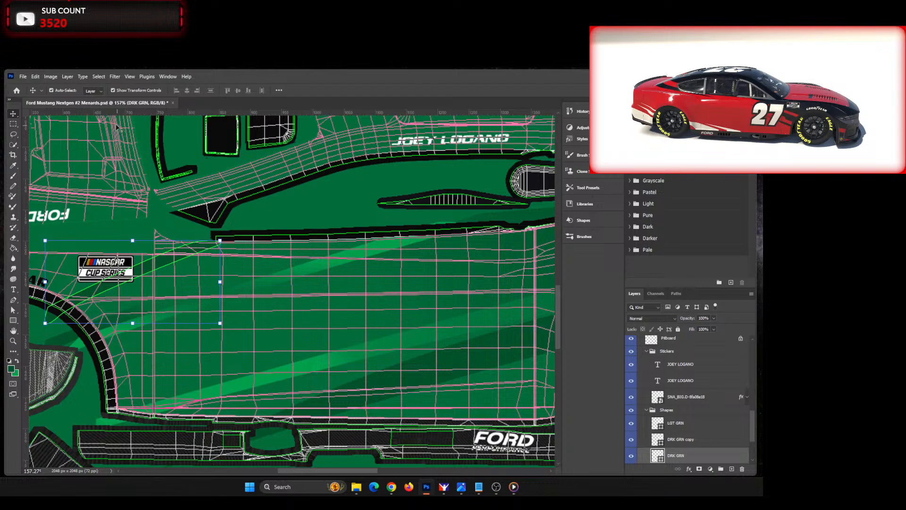
key(a)
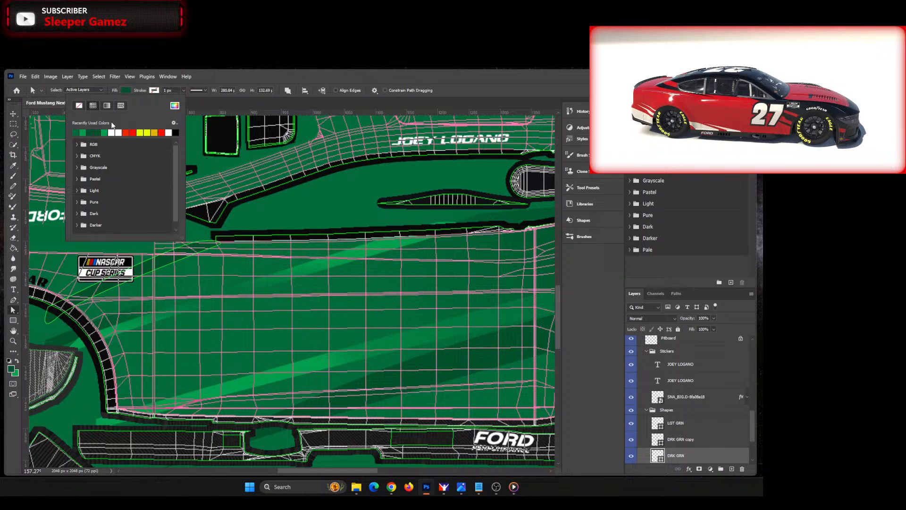
click(107, 106)
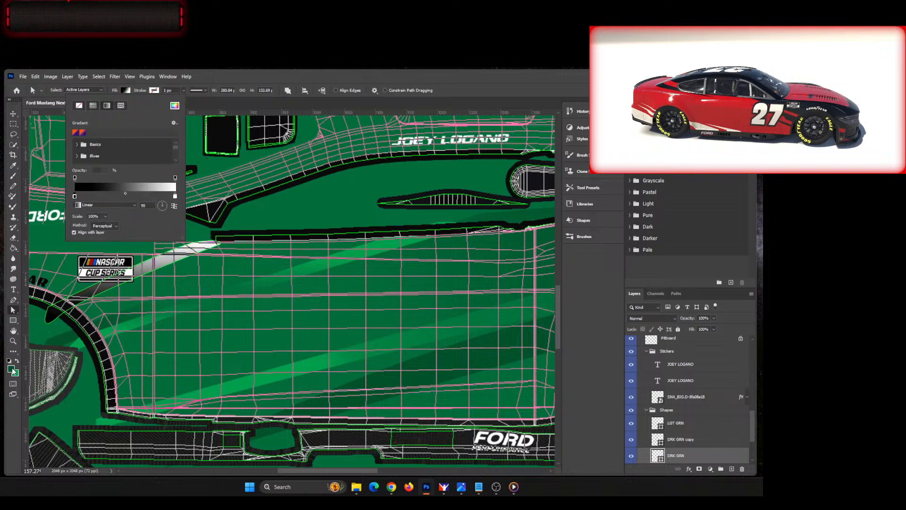
Step: Set the first colour stop of this DRK GRN gradient to sampled dark green 0d5f31
double_click(75, 197)
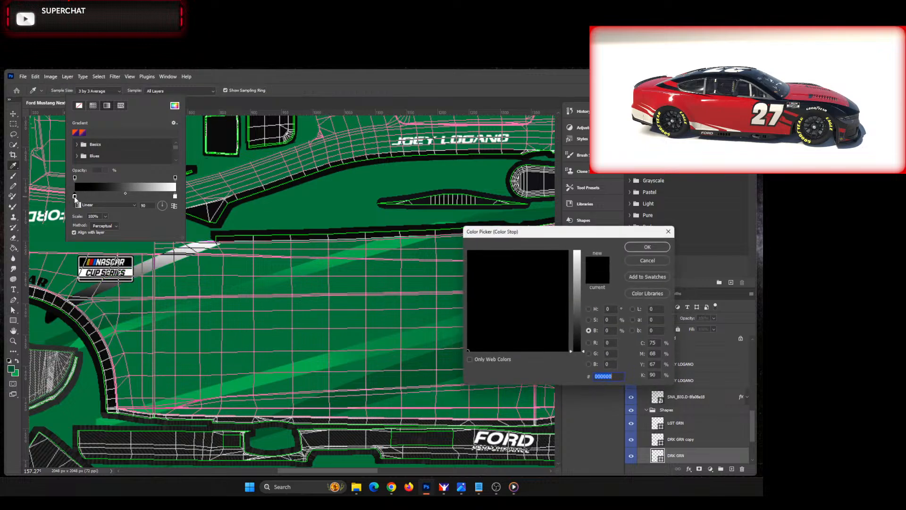
click(12, 369)
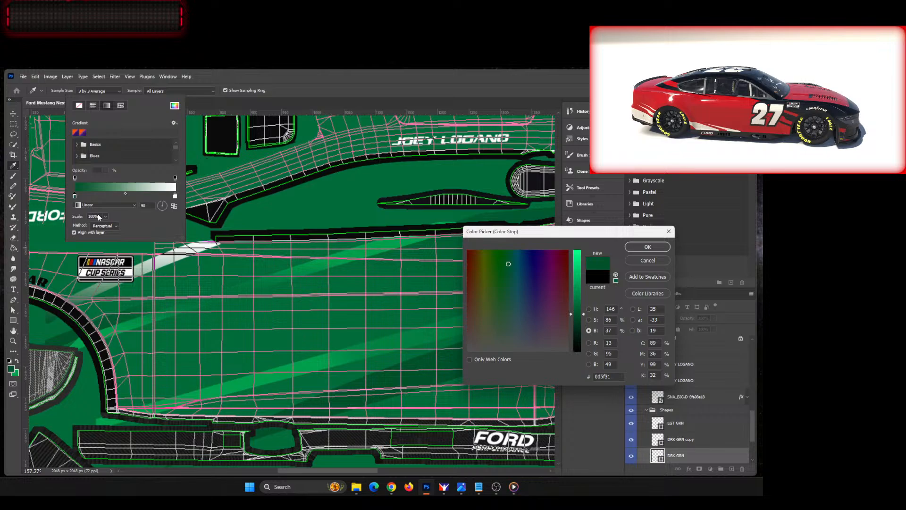
double_click(173, 196)
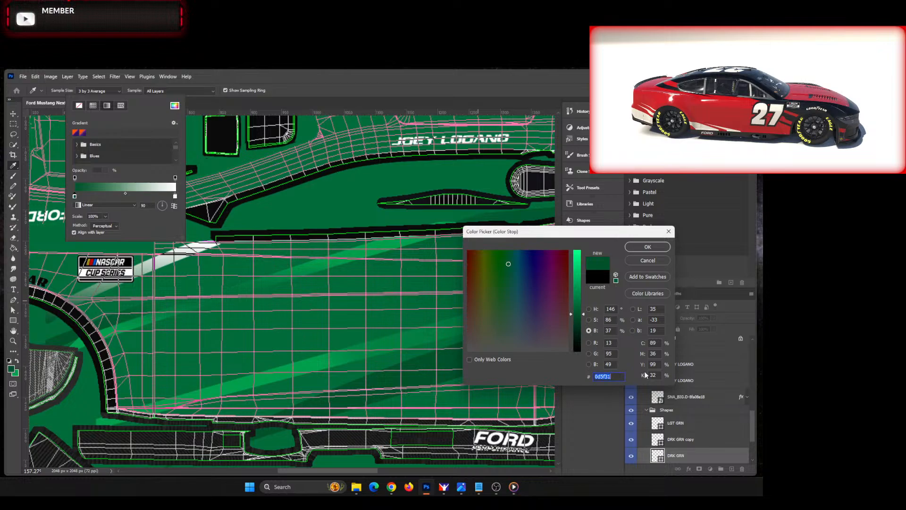
click(648, 246)
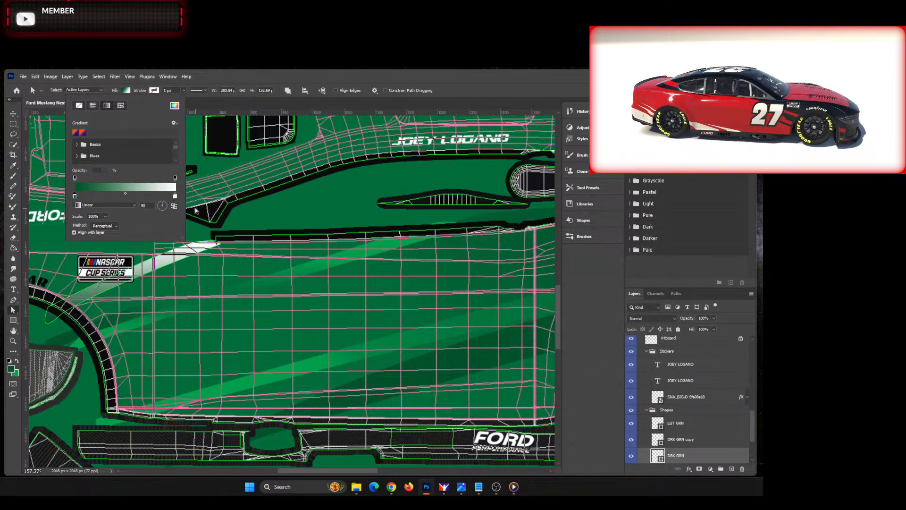
Step: Set this DRK GRN gradient's end stop to base green sampled from the car side, and pull the dark stop to about the middle
double_click(176, 197)
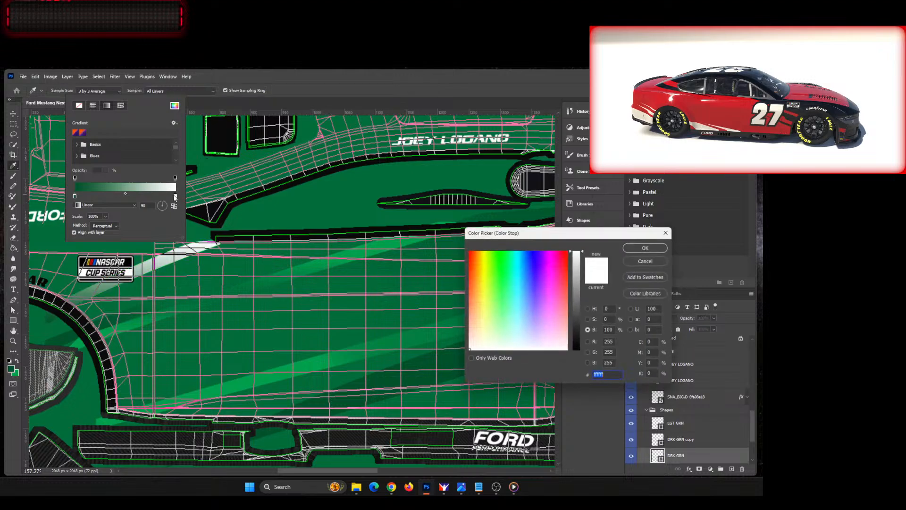
click(410, 253)
key(Return)
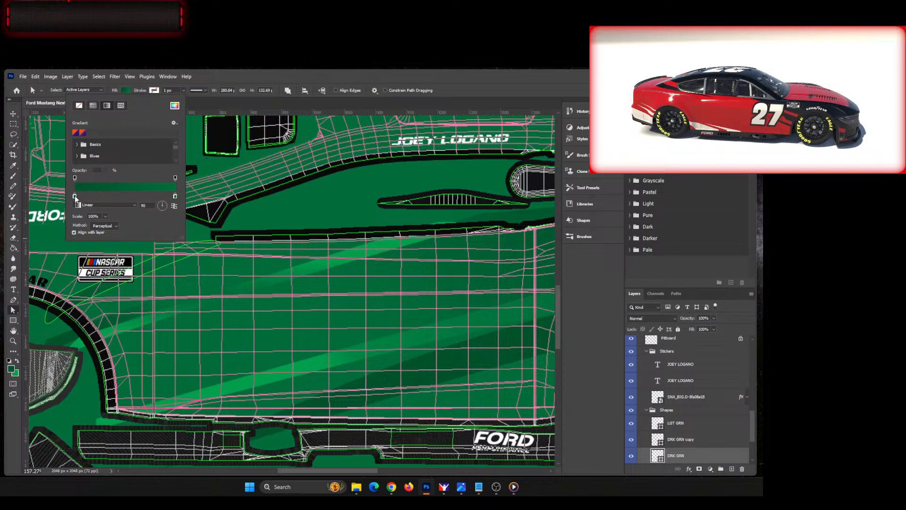
drag(75, 195, 115, 198)
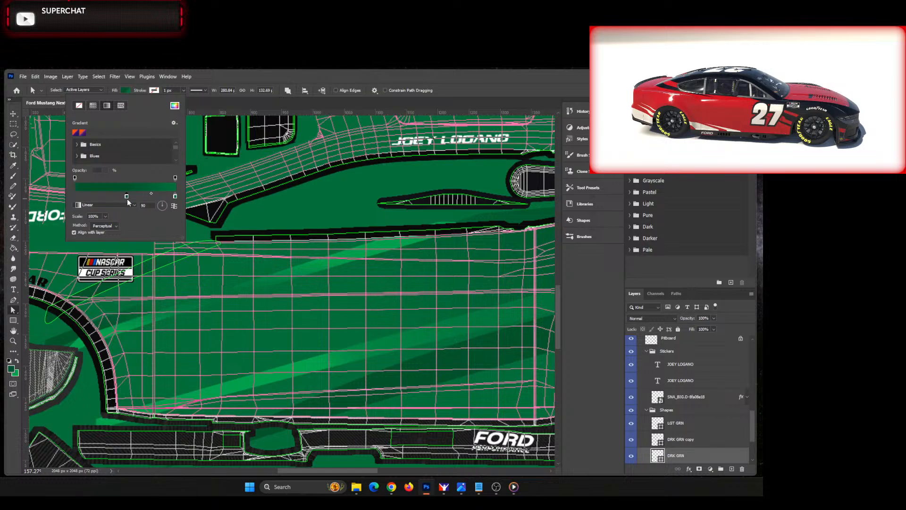
Step: Shift the dark stop of the DRK GRN gradient slightly toward the start, leave the stripe, and fit the whole template in view
drag(131, 199, 124, 197)
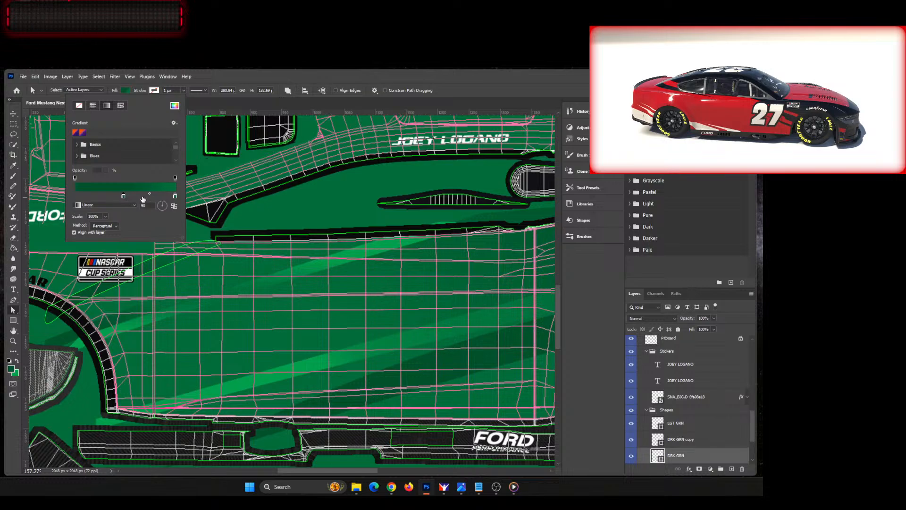
click(227, 78)
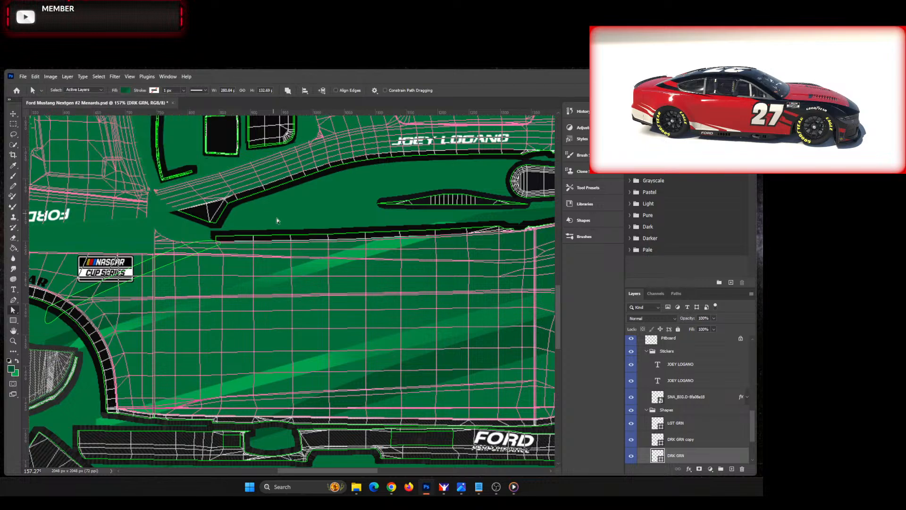
click(13, 114)
click(312, 206)
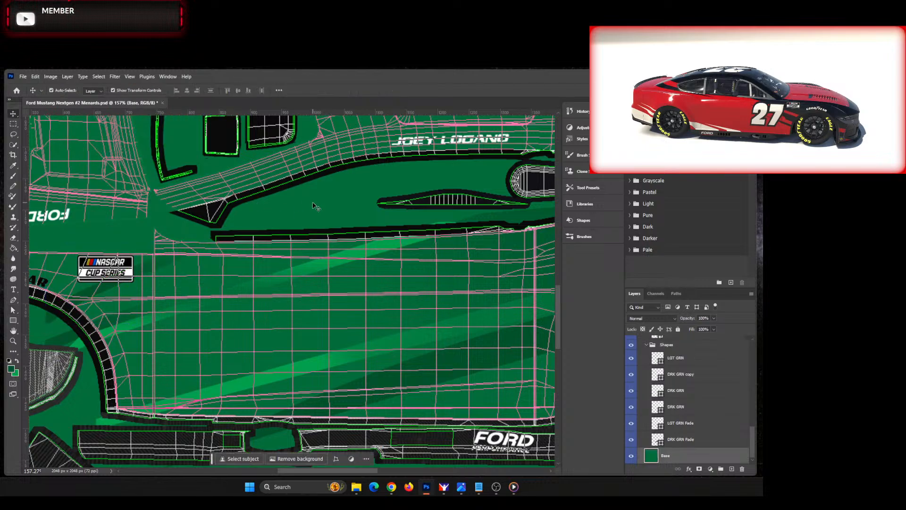
key(ctrl+0)
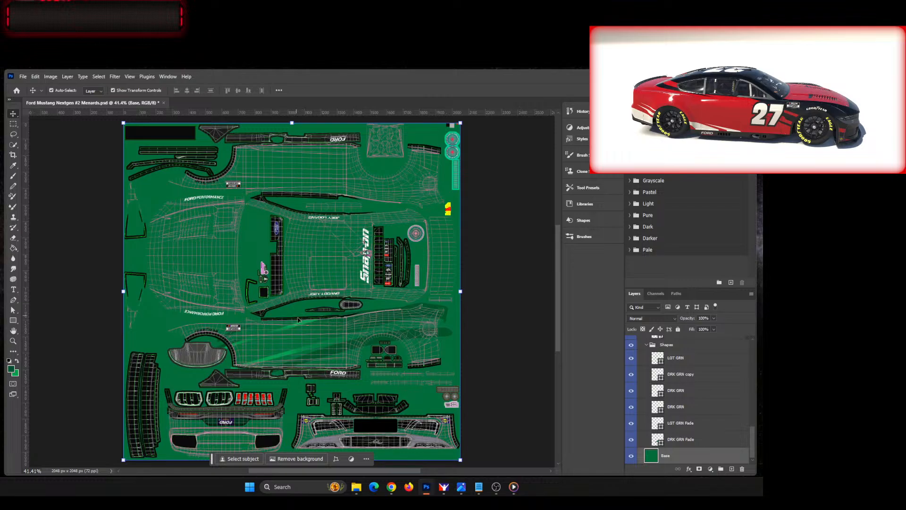
Step: Compare the stripes on the lower car side and rear quarter panel with the reference picture image0.jpg
scroll(298, 320, up, 4)
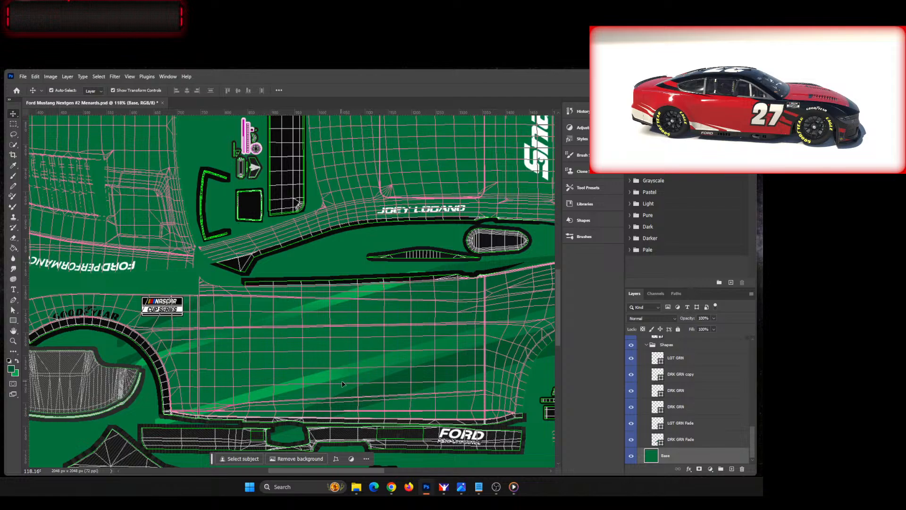
drag(350, 471, 403, 475)
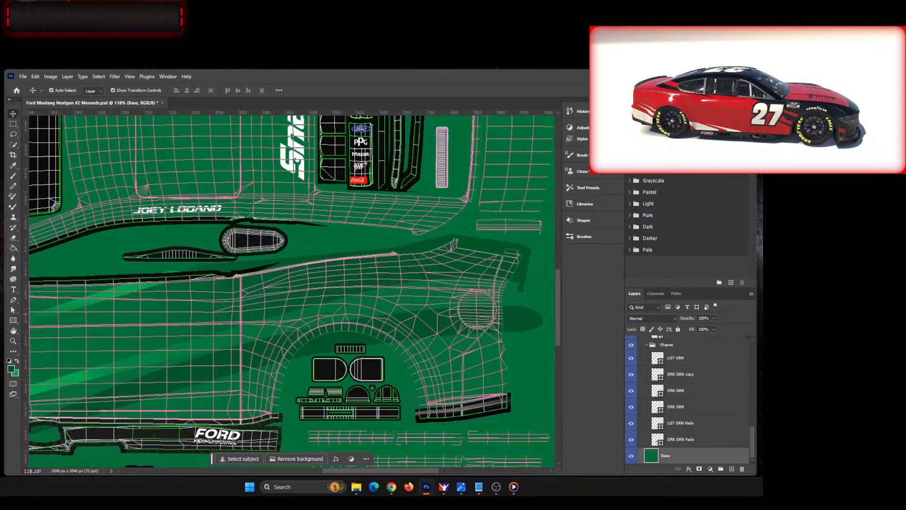
drag(0, 146, 372, 93)
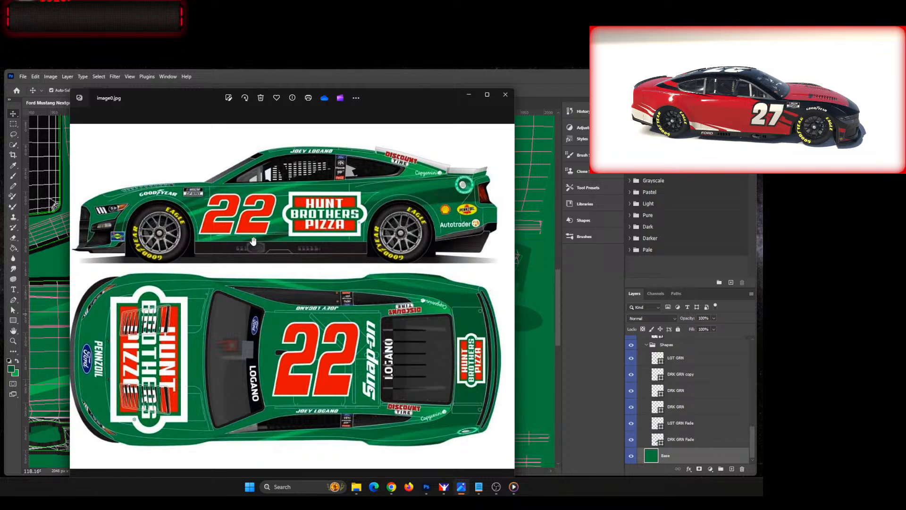
drag(430, 94, 0, 82)
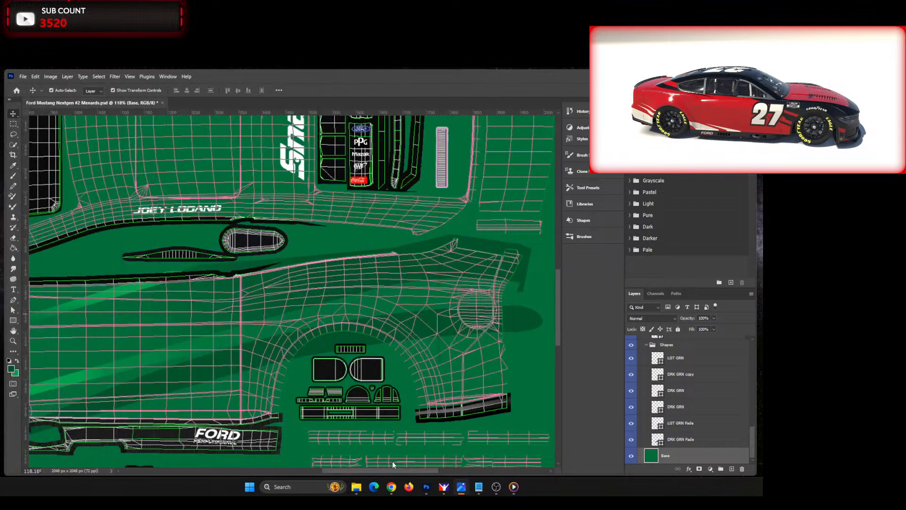
click(364, 471)
drag(382, 472, 340, 470)
scroll(364, 466, down, 2)
scroll(349, 458, down, 2)
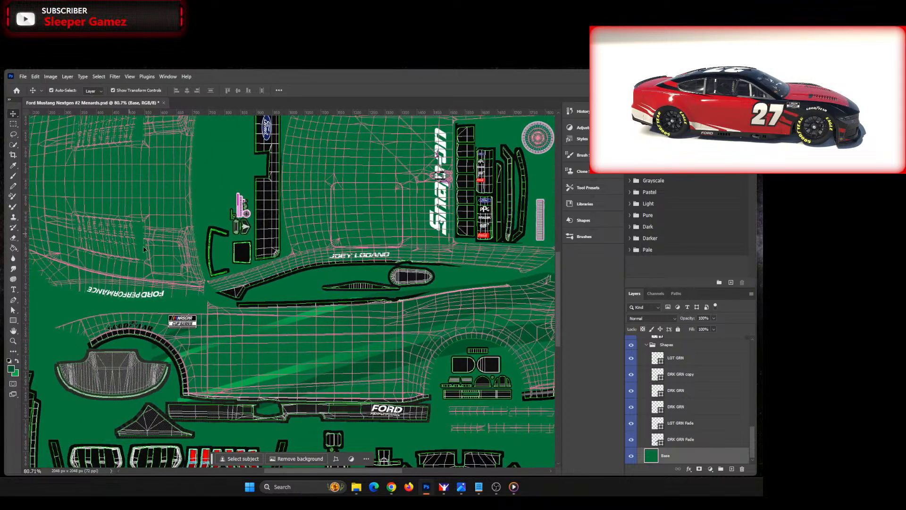
Step: Reshape the upper edge of the long DRK GRN stripe on the lower car side by pulling its curve handle forward and down
click(383, 376)
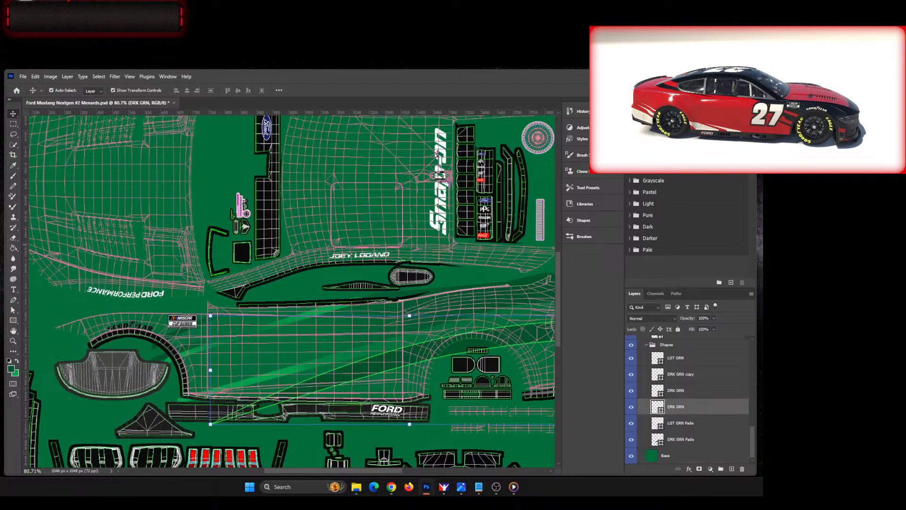
click(13, 309)
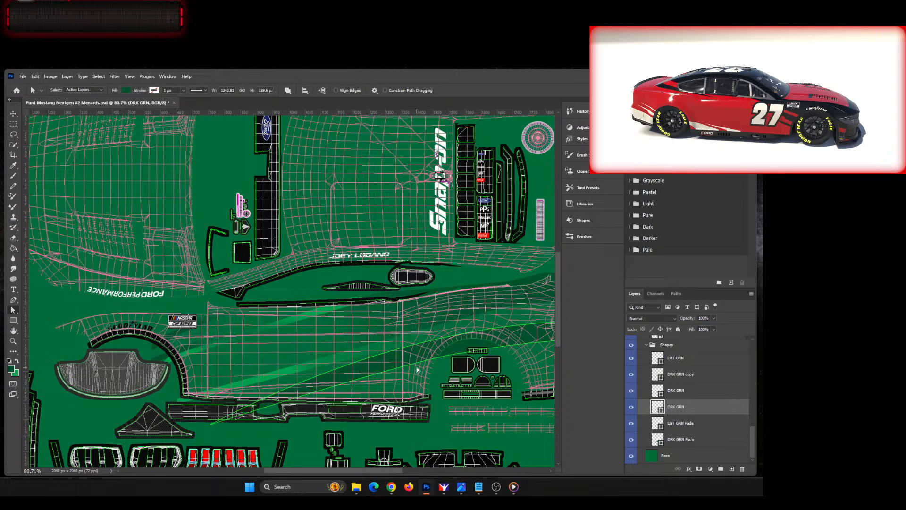
click(457, 337)
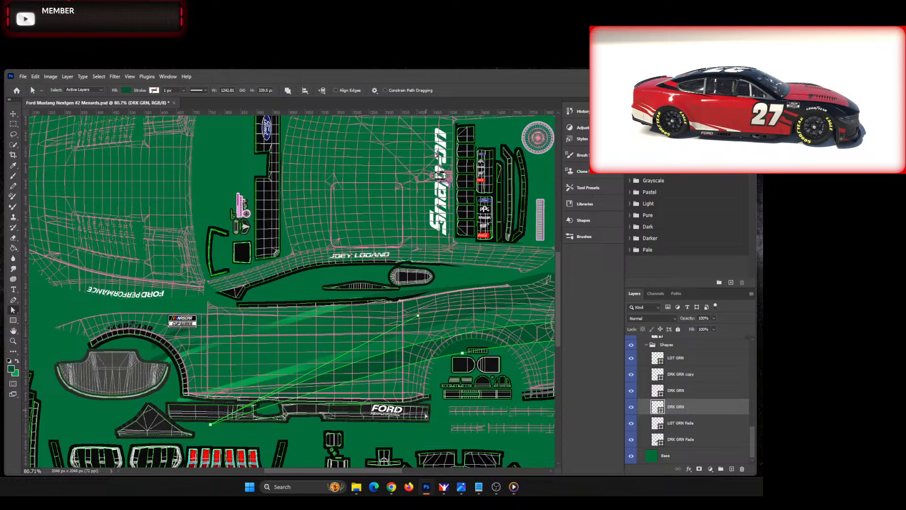
drag(371, 471, 383, 471)
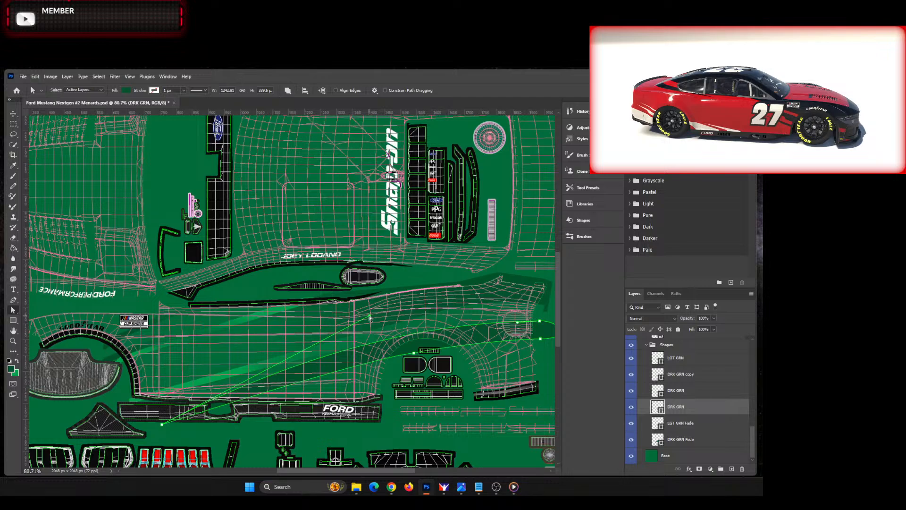
drag(370, 315, 354, 321)
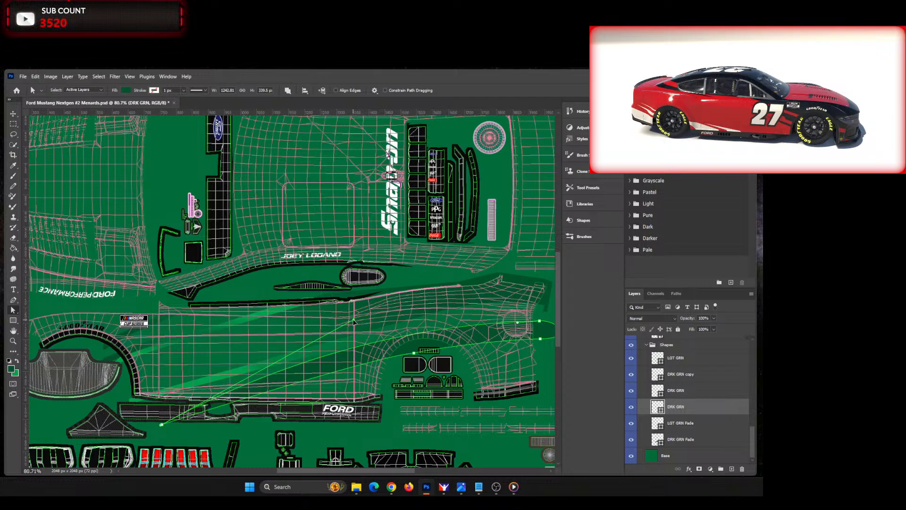
drag(351, 324, 311, 331)
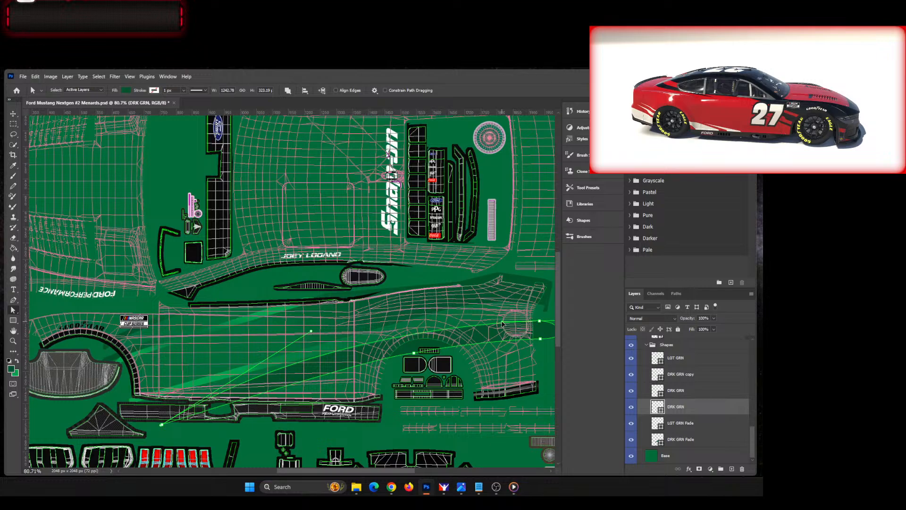
Step: Adjust the curve handle at the DRK GRN stripe's rear lower anchor near the tail to refine the lower edge
click(541, 340)
drag(541, 340, 505, 339)
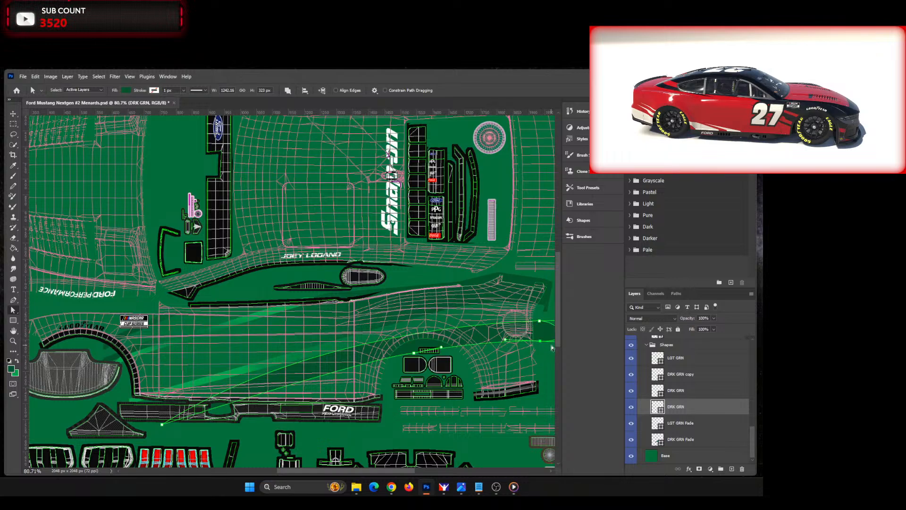
drag(541, 342, 540, 343)
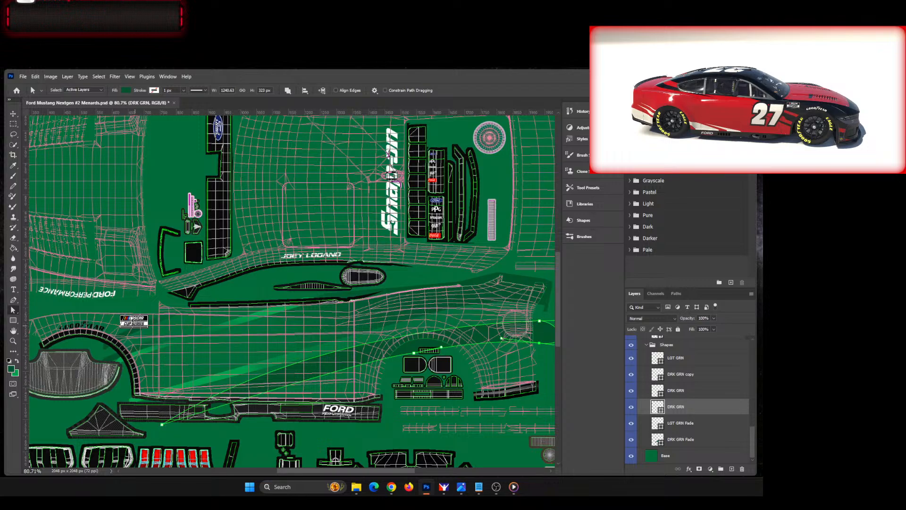
key(v)
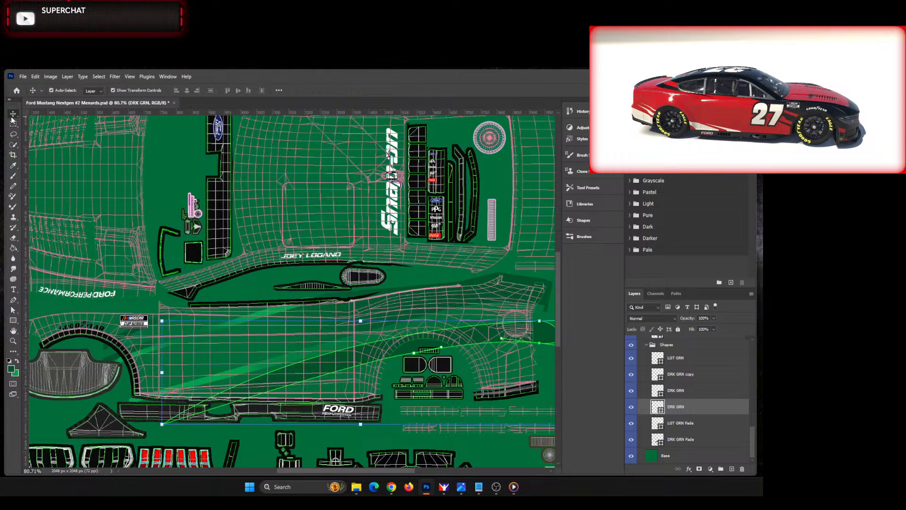
Step: Extend the front tip of the LGT GRN Fade stripe forward and down, past the front of the side skirt
click(139, 404)
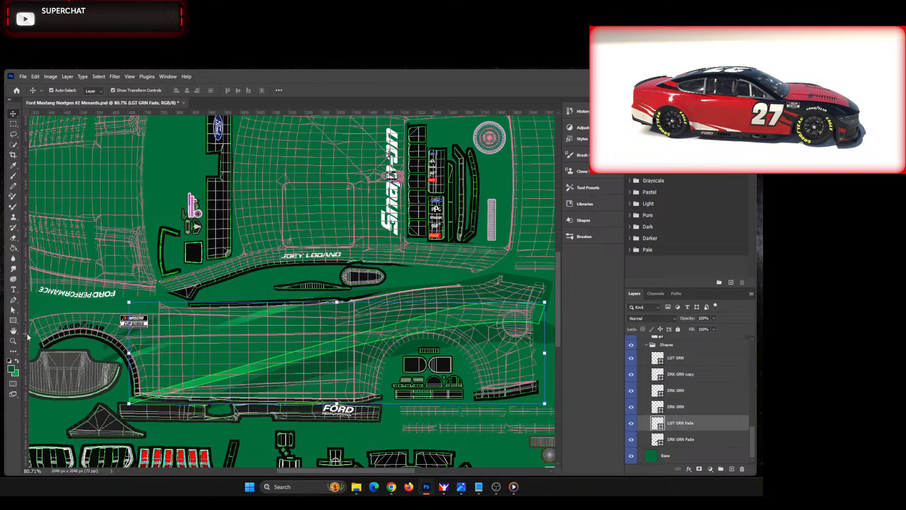
click(13, 311)
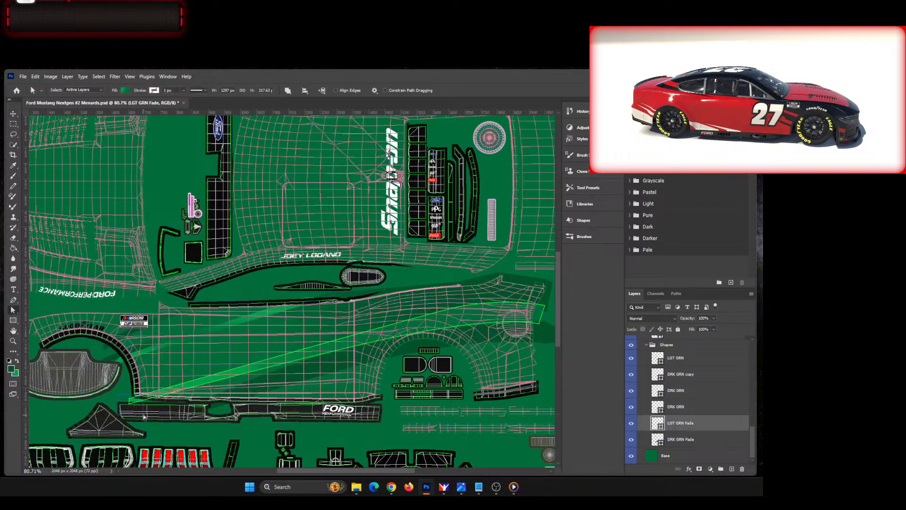
click(129, 402)
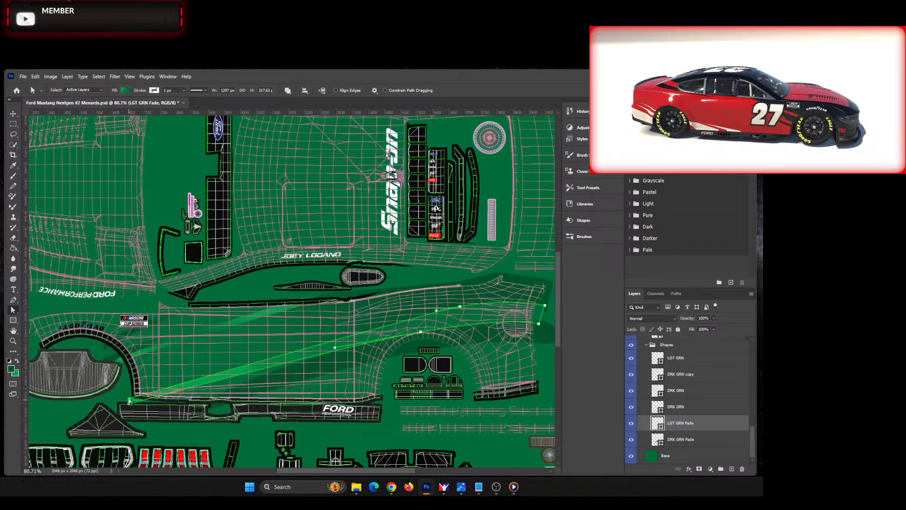
drag(129, 402, 114, 405)
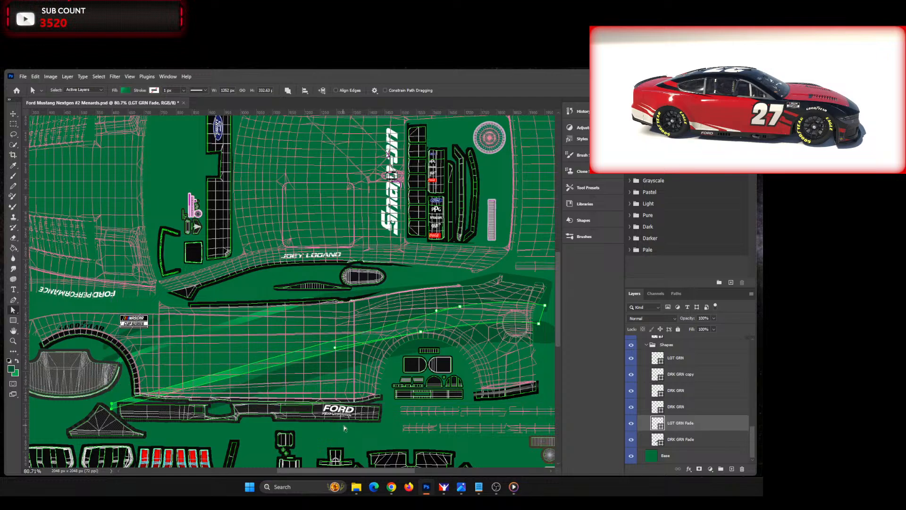
click(364, 433)
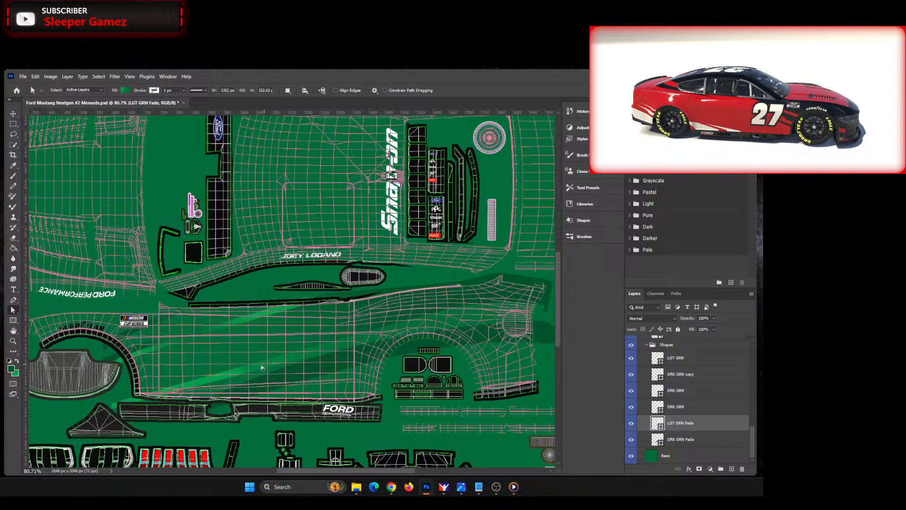
click(12, 114)
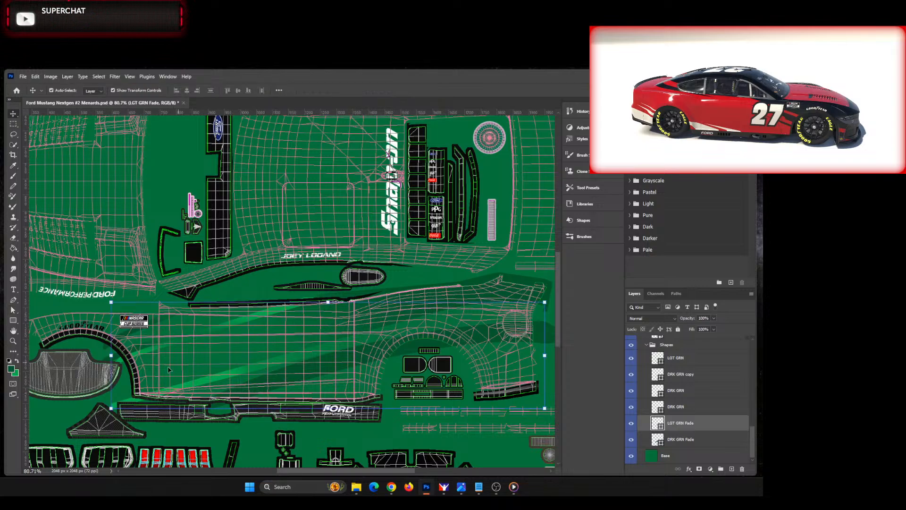
Step: Move the LGT GRN Fade stripe's upper-edge anchor forward to just ahead of the rear door line and lengthen its front curve handle
click(12, 310)
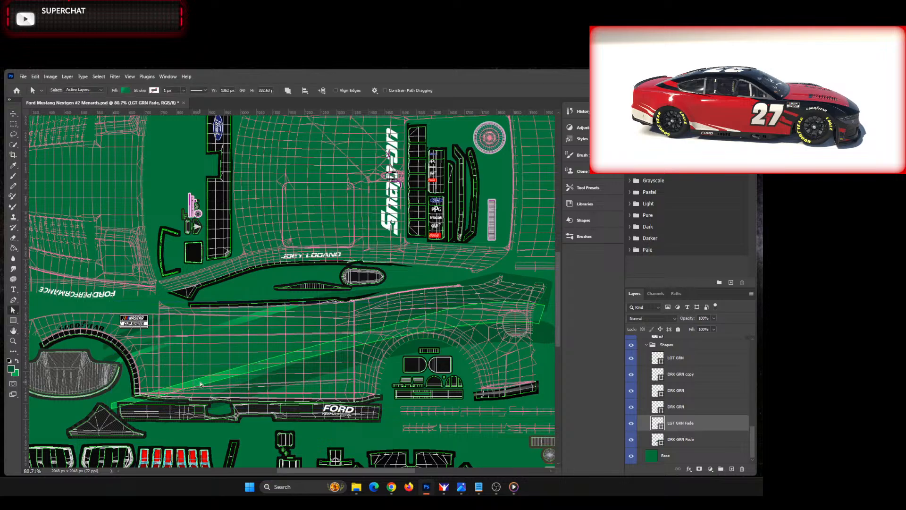
click(231, 373)
click(255, 370)
click(434, 313)
drag(435, 313, 343, 334)
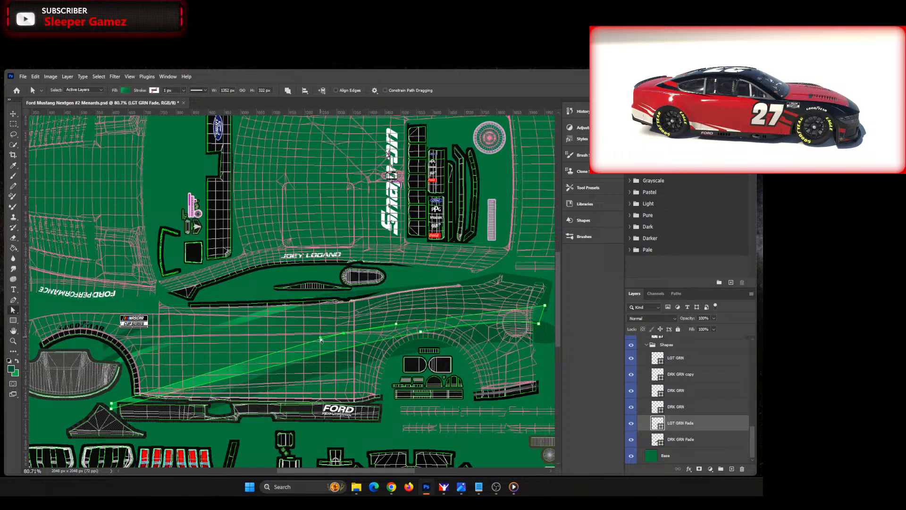
drag(320, 339, 294, 346)
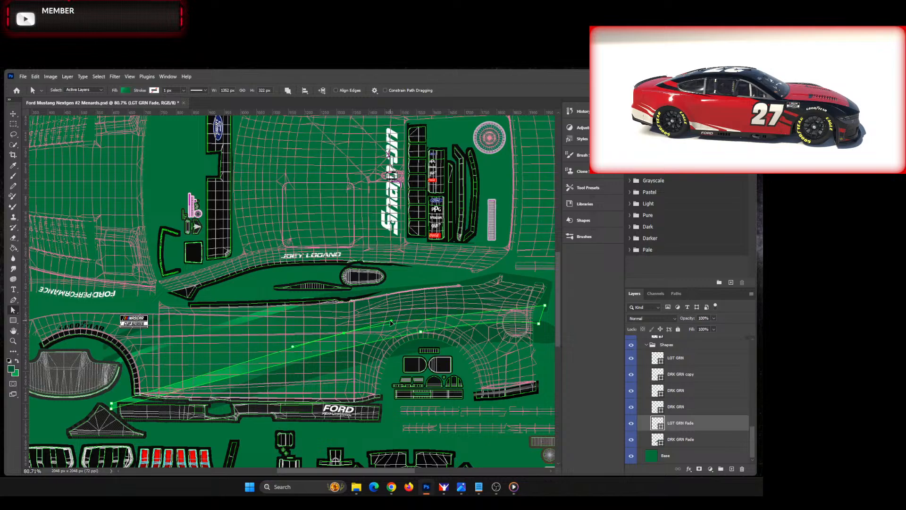
Step: Pull the rear curve handle of that LGT GRN Fade anchor up and back so the upper edge bows over the rear wheel
drag(387, 321, 411, 325)
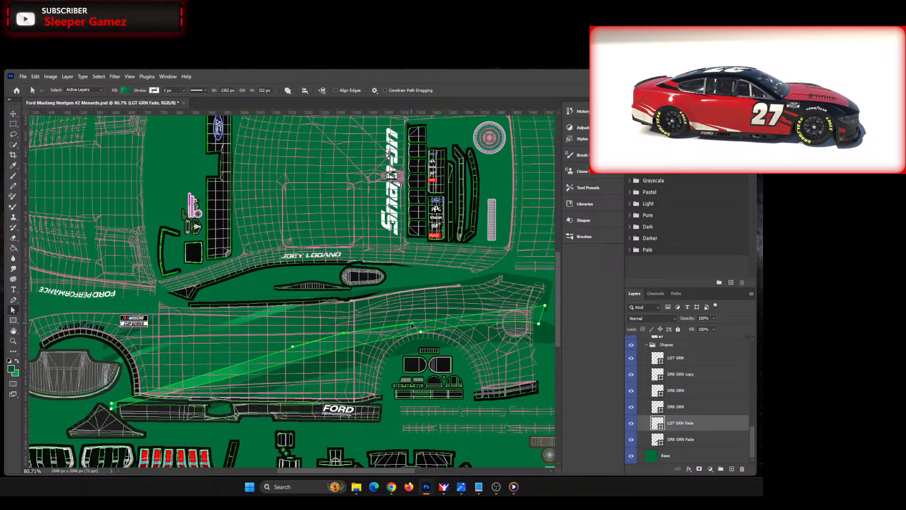
drag(412, 325, 446, 294)
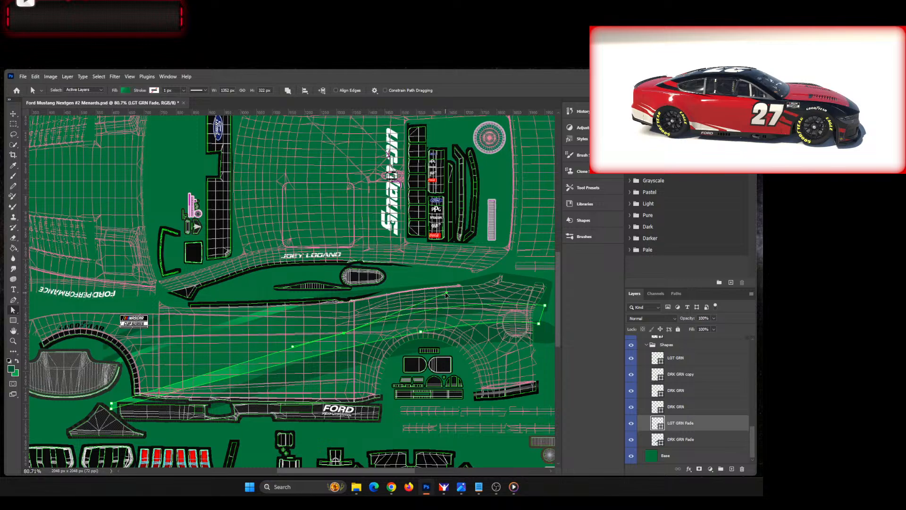
drag(447, 294, 448, 297)
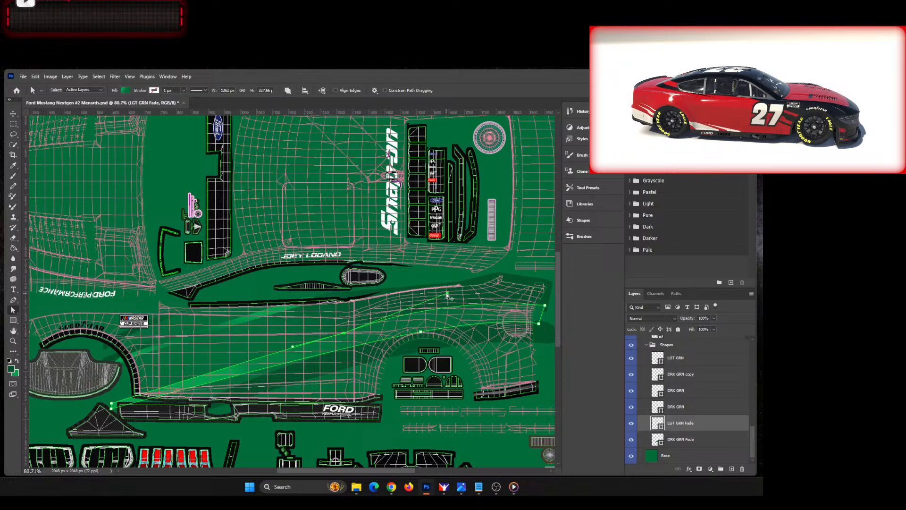
drag(447, 295, 442, 299)
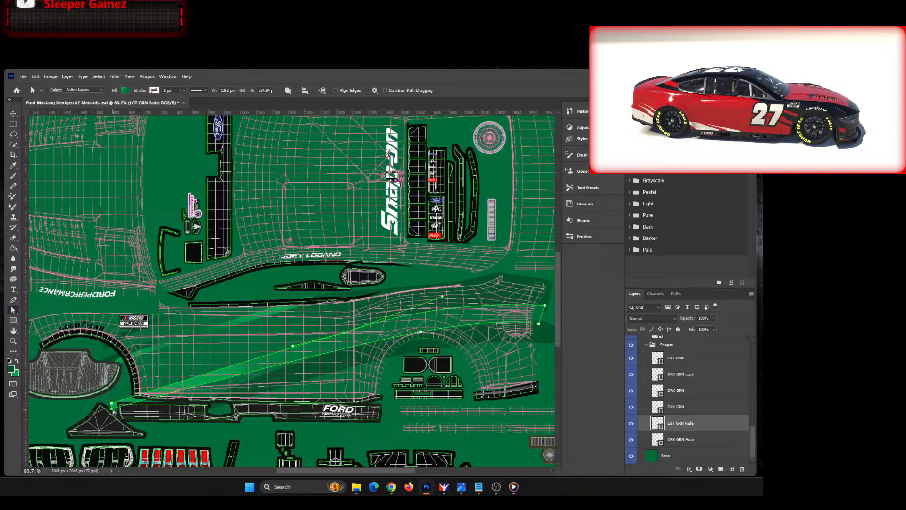
Step: Narrow the LGT GRN Fade stripe's front tip by raising its lower corner point, and check the stripe along the car side
scroll(119, 414, up, 5)
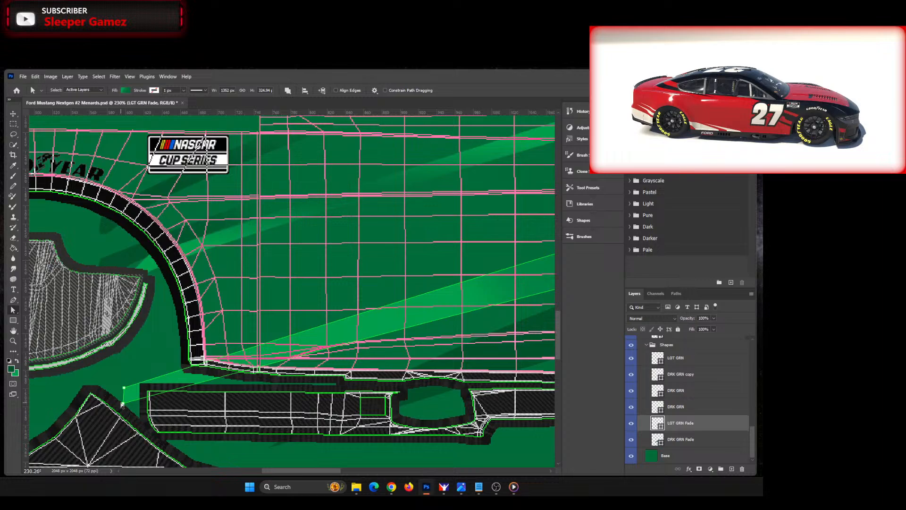
drag(122, 406, 125, 401)
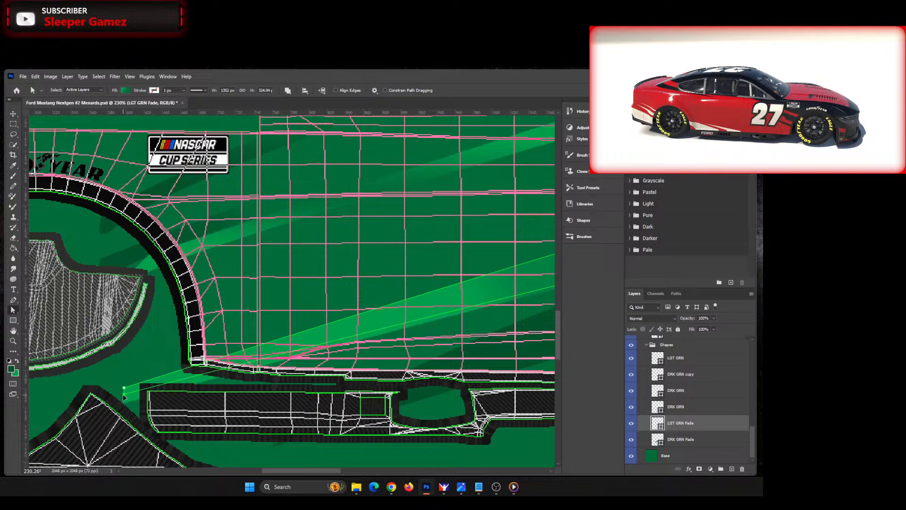
scroll(361, 395, down, 5)
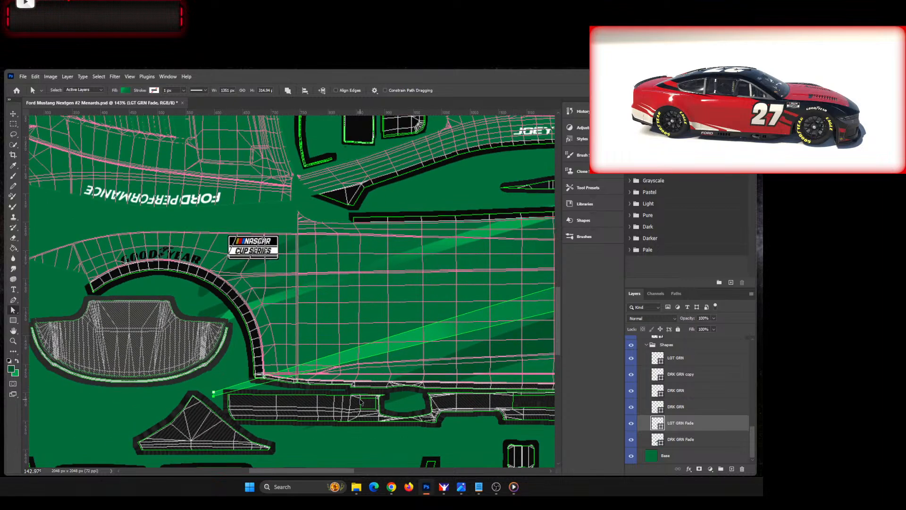
drag(293, 470, 350, 466)
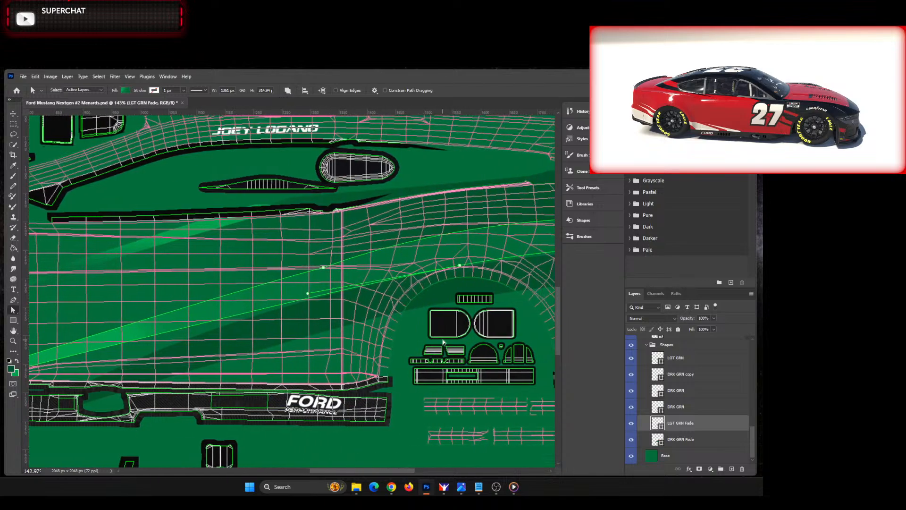
scroll(471, 316, down, 5)
scroll(486, 302, up, 1)
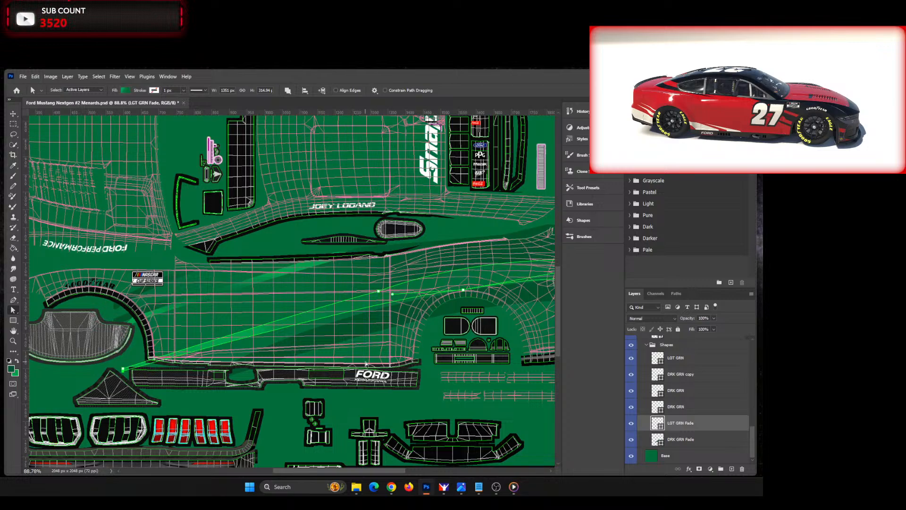
Step: Place the HuntBrothers logo on the car side, directly above the Snap-on logo layer in the Stickers group
scroll(366, 363, down, 4)
click(489, 369)
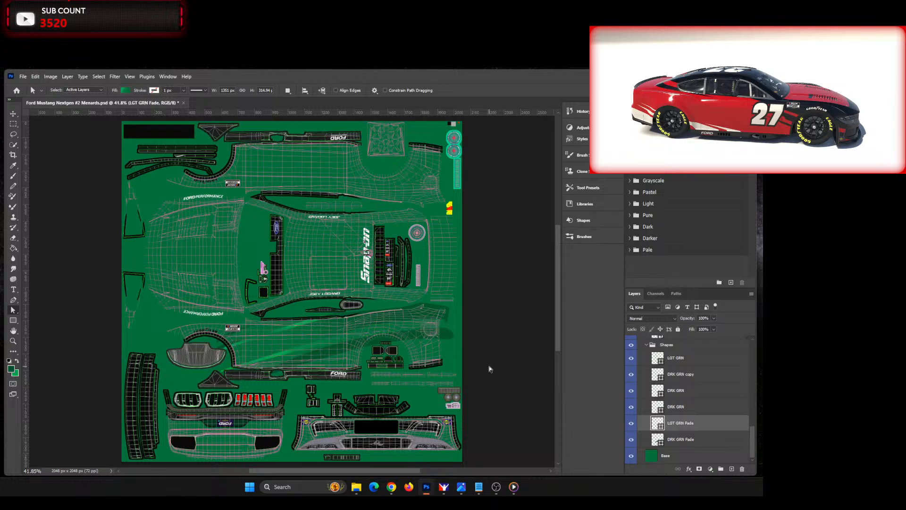
scroll(335, 355, up, 4)
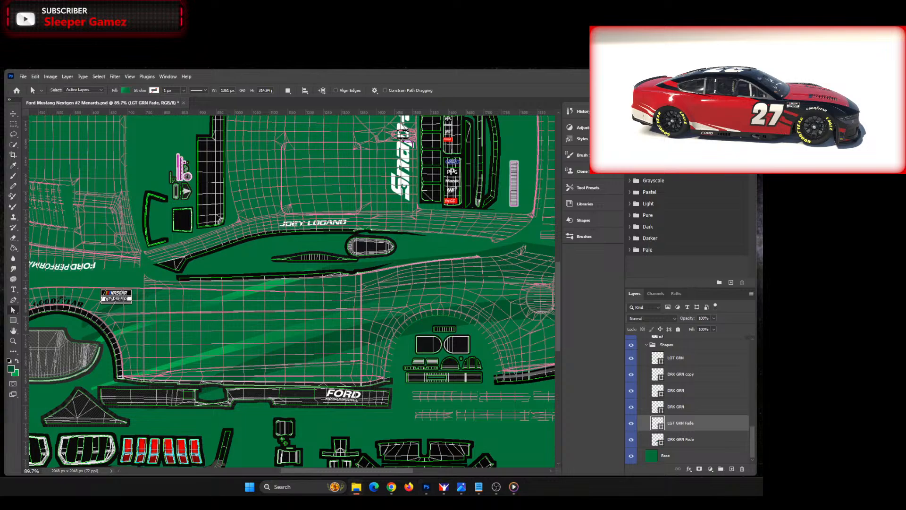
scroll(701, 372, up, 2)
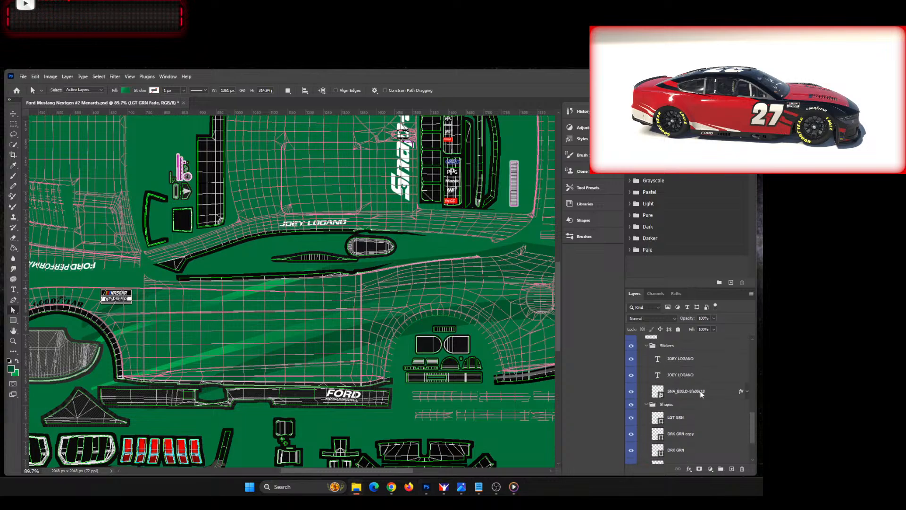
click(692, 390)
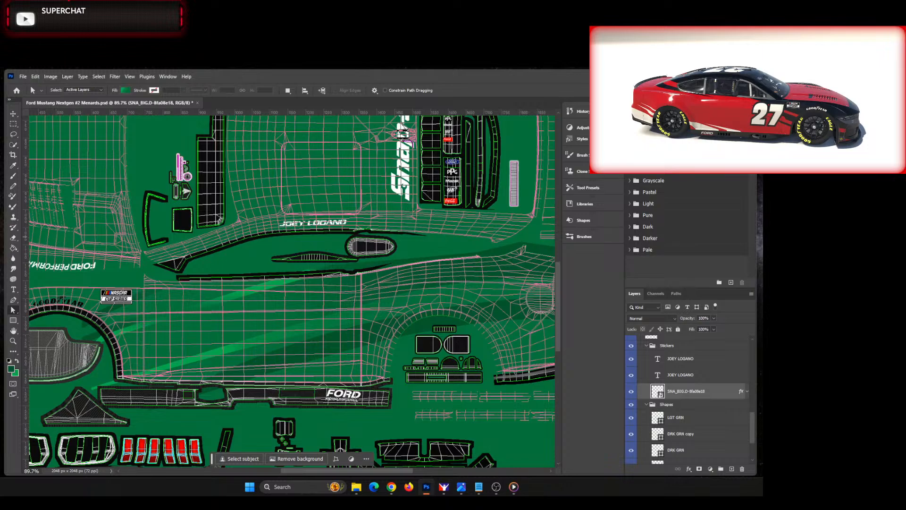
drag(324, 284, 284, 290)
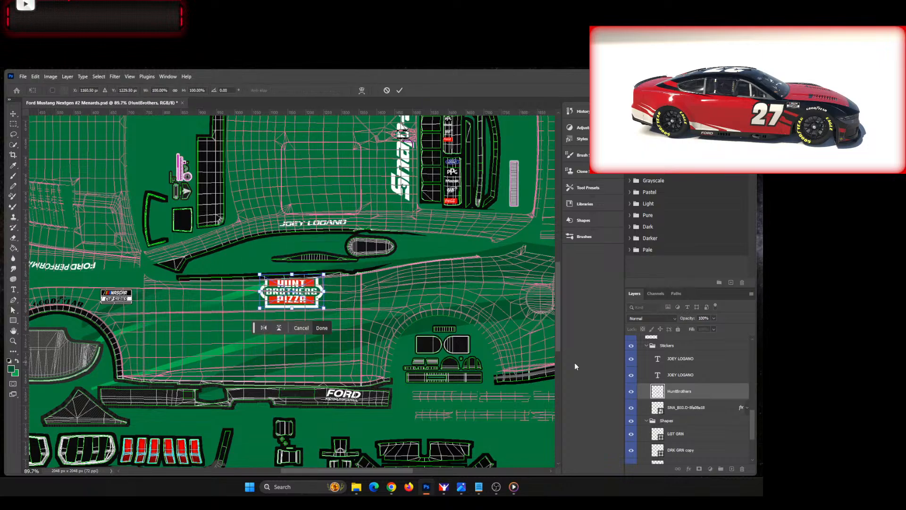
click(714, 393)
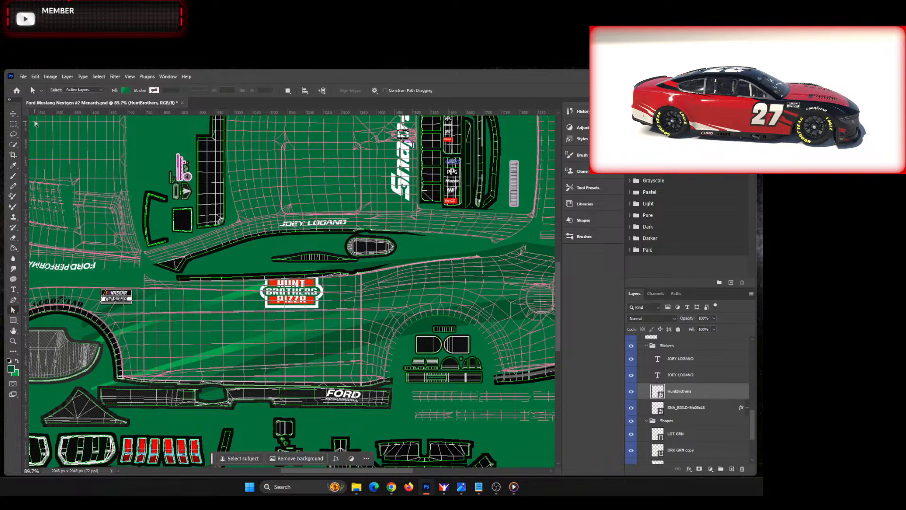
Step: Enlarge the Hunt Brothers Pizza logo to about 213% and move it down onto the door area above the side skirt
key(v)
drag(327, 311, 403, 340)
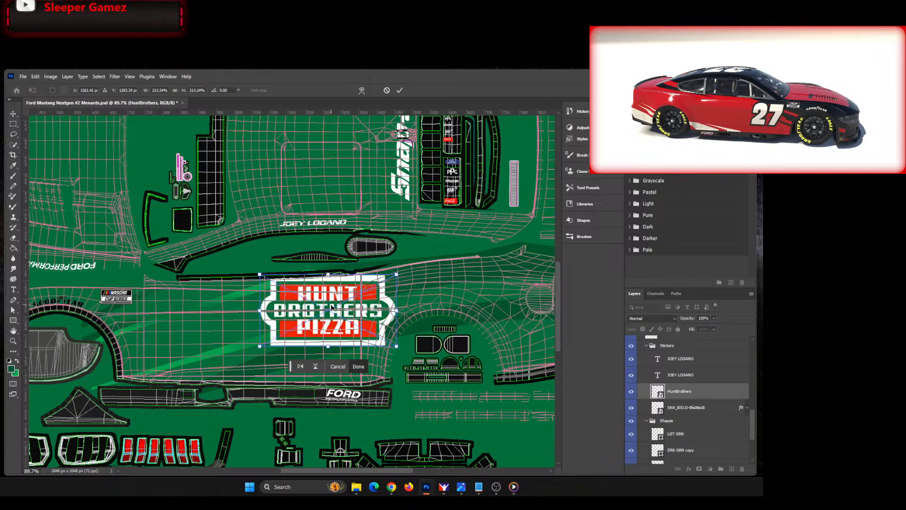
drag(333, 288, 303, 331)
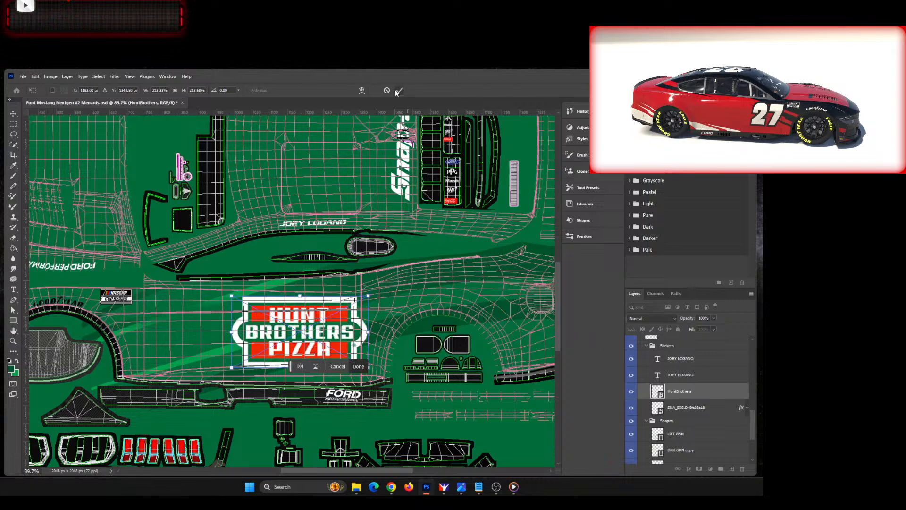
key(Return)
Step: Show the Numbers #22 layer group
drag(753, 428, 761, 337)
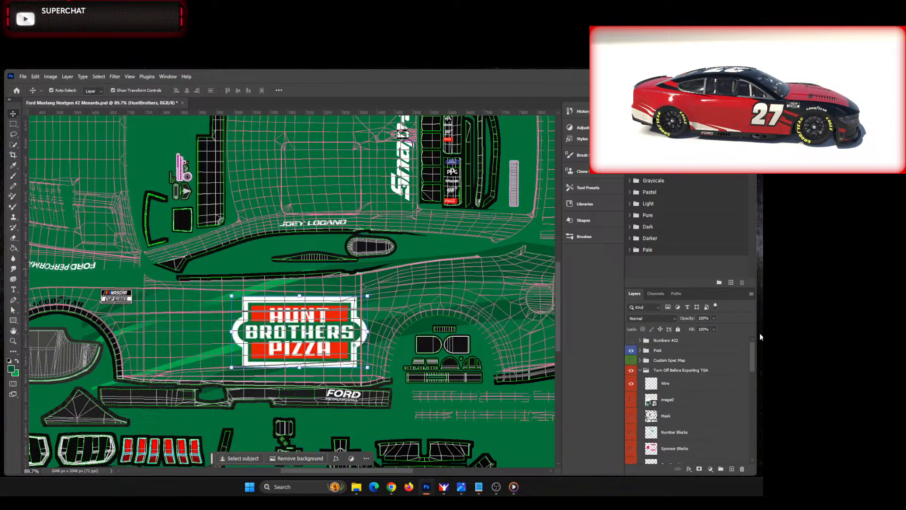
click(632, 341)
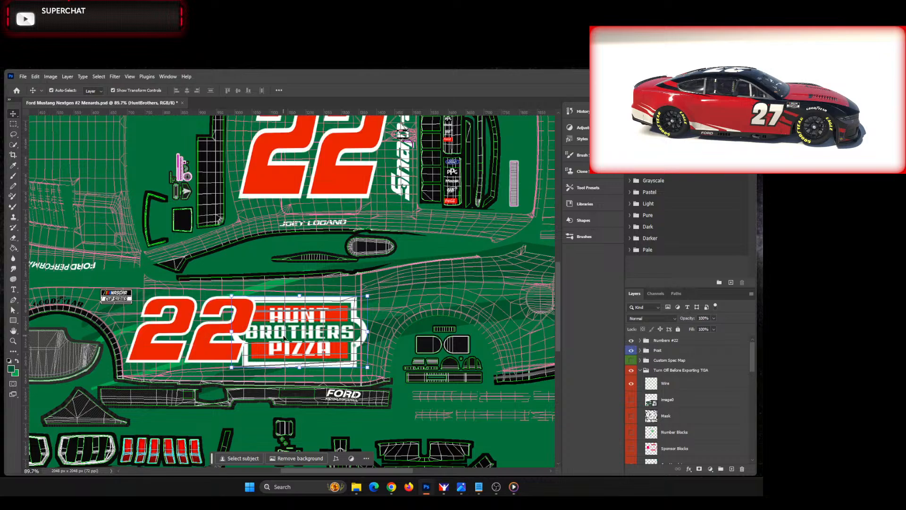
scroll(210, 344, up, 3)
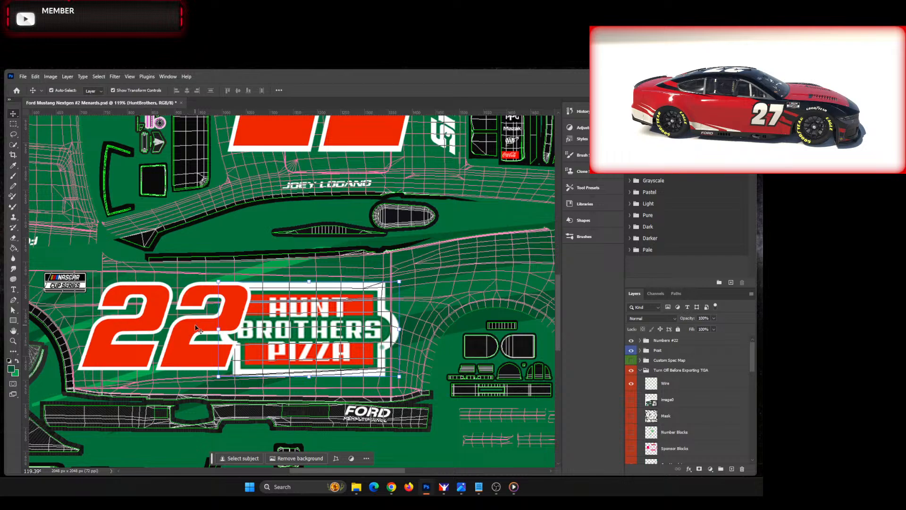
Step: Nudge the #22 copy side number down to X 876 px and Y 1348 px, level with the Hunt Brothers Pizza logo
click(174, 344)
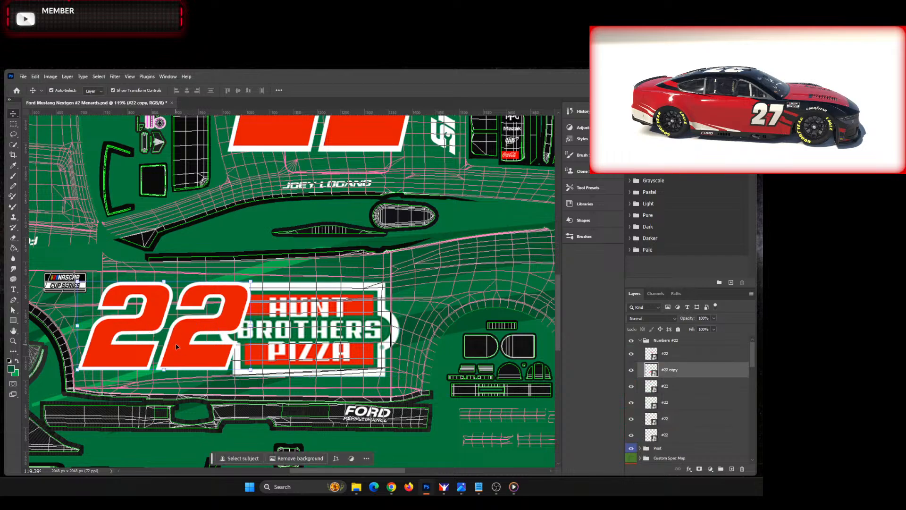
key(ctrl+t)
drag(251, 282, 250, 282)
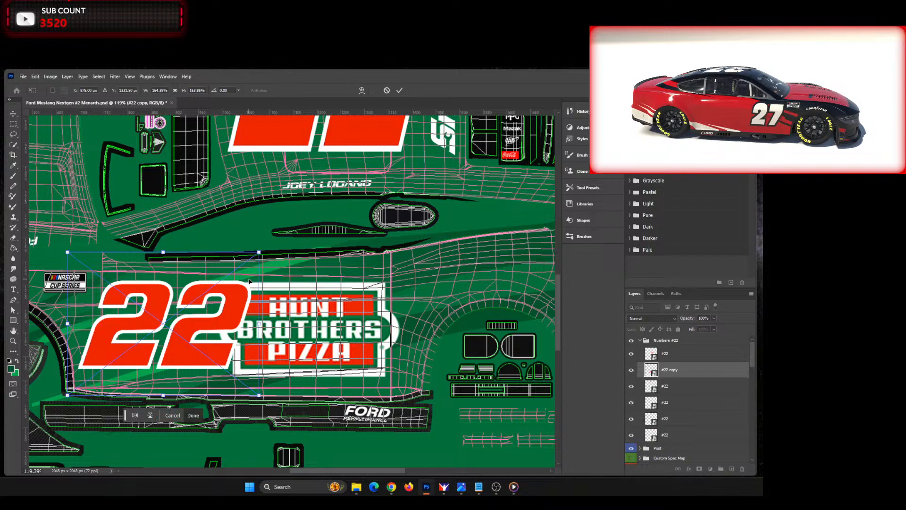
key(Down)
key(Down)
key(Down)
key(Down)
key(Down)
key(Down)
key(Down)
key(Down)
key(Down)
key(Down)
key(Down)
key(Down)
key(Down)
key(Down)
key(Down)
key(Down)
key(Down)
key(Down)
key(Down)
key(Down)
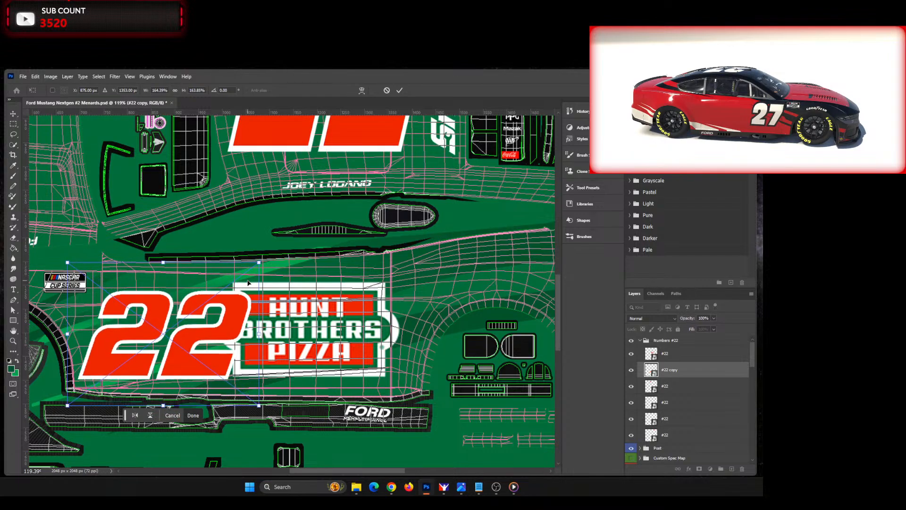
key(Up)
key(Up)
key(Up)
key(Up)
key(Left)
key(Left)
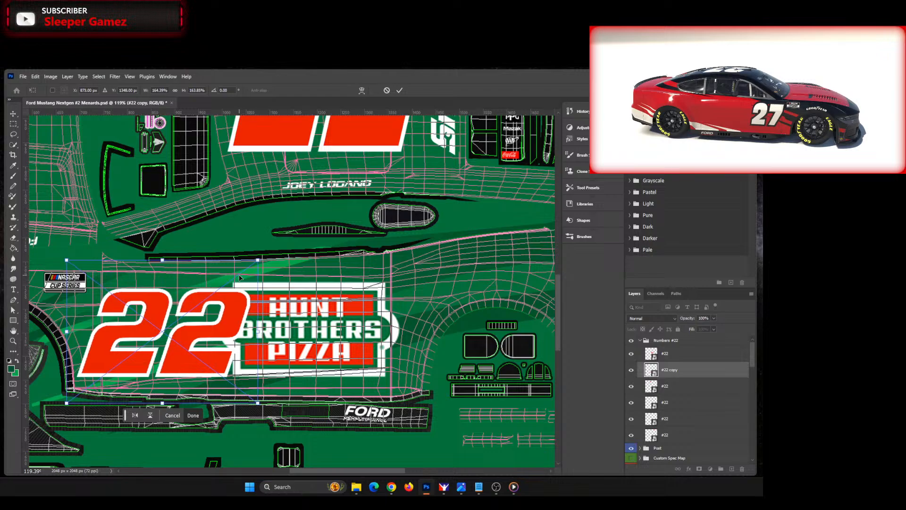
key(Right)
key(Right)
key(Right)
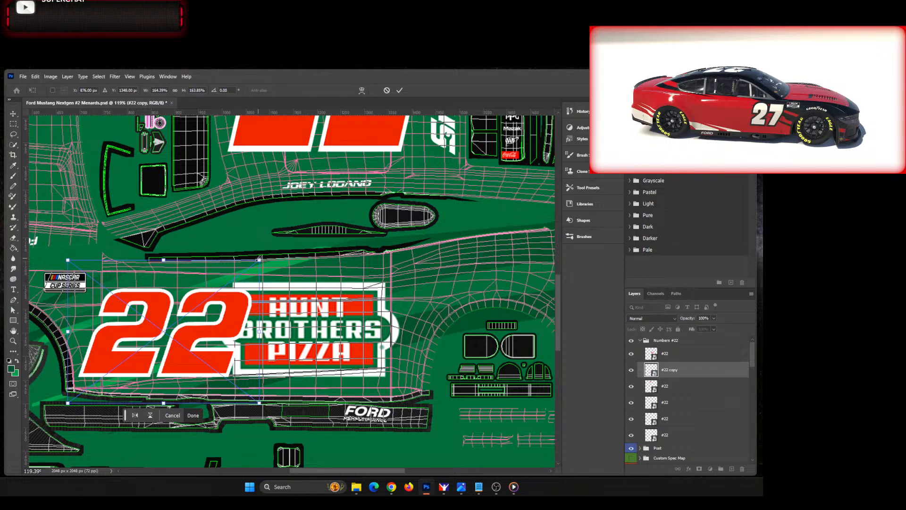
Step: Shrink the side number 22 to about 157% and shift it slightly up so it clears the Hunt Brothers Pizza logo
mouse_move(260, 259)
mouse_down()
mouse_move(240, 266)
mouse_move(258, 256)
mouse_move(246, 259)
mouse_up()
drag(200, 338, 199, 337)
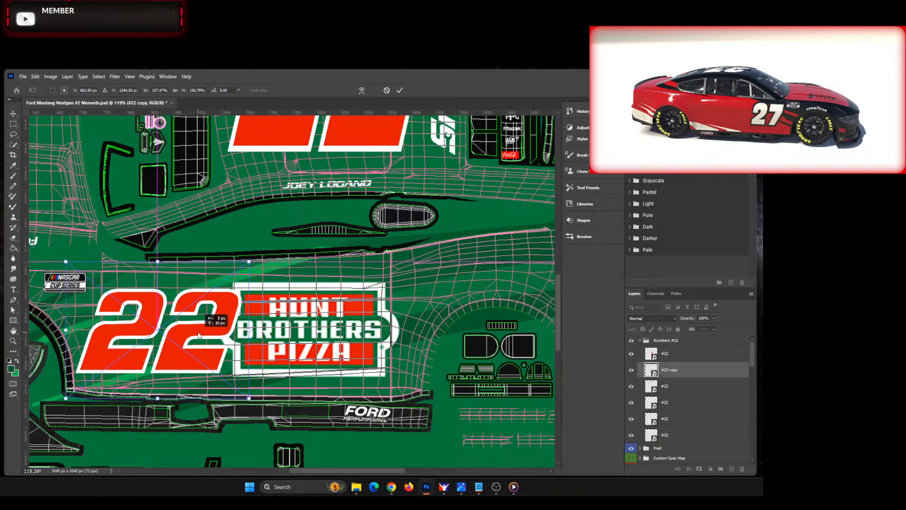
click(400, 90)
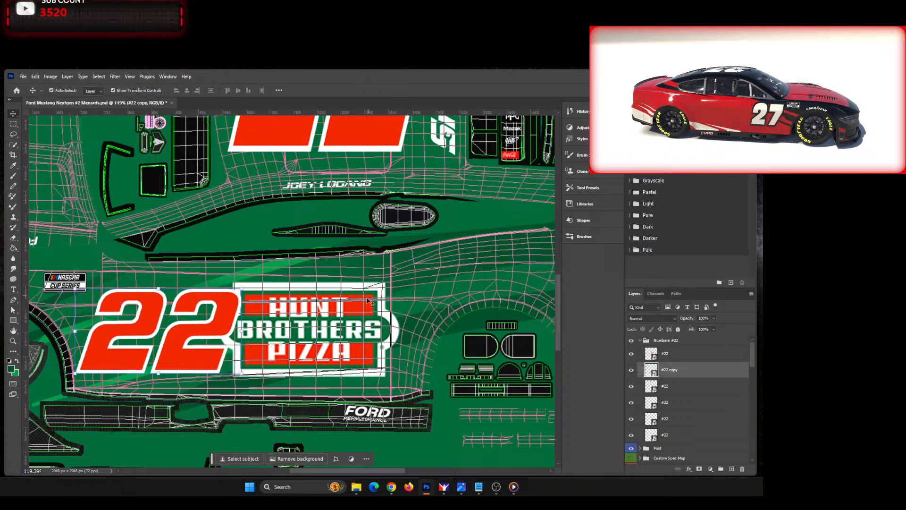
Step: Resize the Hunt Brothers Pizza logo to about 209% and position it between the 22 and the rear wheel, checking against image0.jpg
click(298, 321)
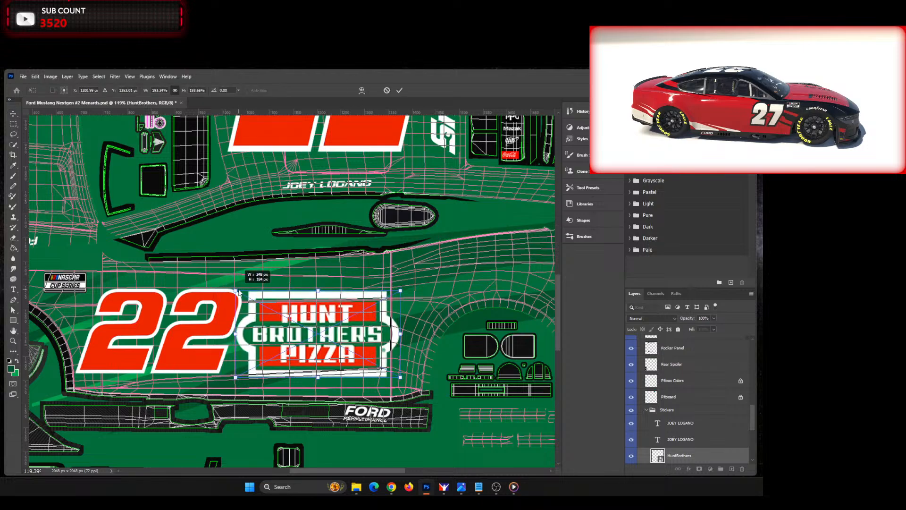
mouse_move(326, 331)
mouse_down()
mouse_move(191, 329)
mouse_move(337, 330)
mouse_up()
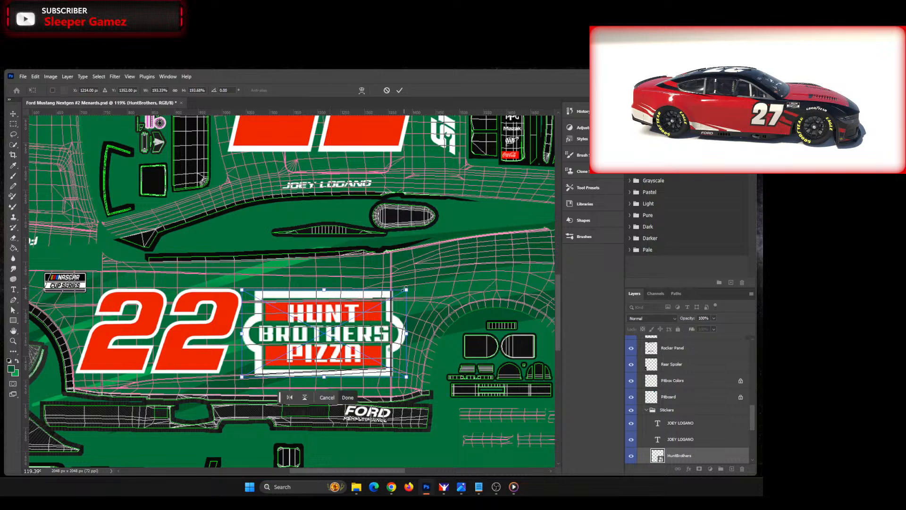
drag(405, 289, 419, 282)
mouse_move(335, 328)
mouse_down()
mouse_move(297, 331)
mouse_move(353, 330)
mouse_move(334, 330)
mouse_up()
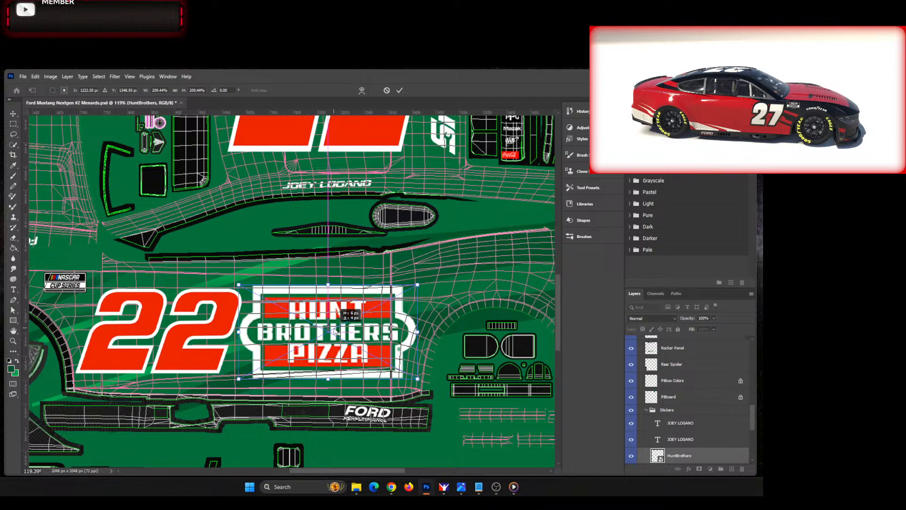
drag(335, 332, 342, 332)
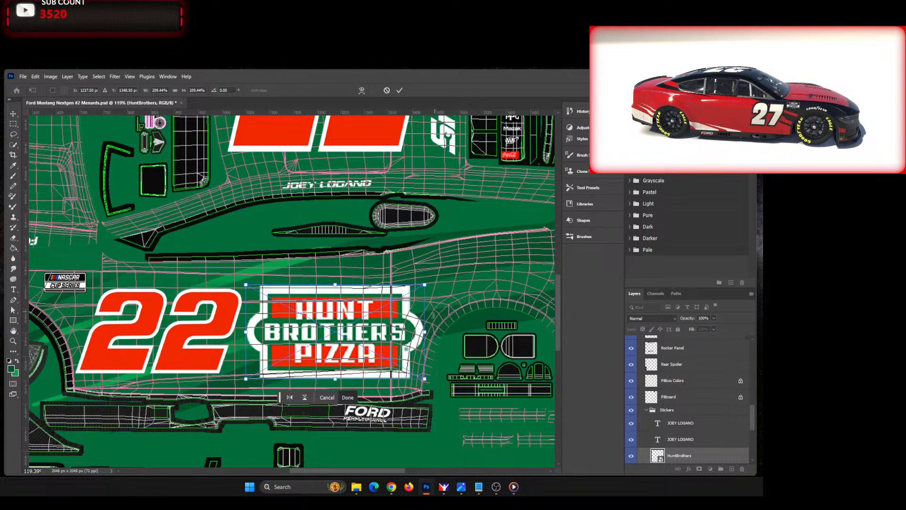
key(Left)
key(Left)
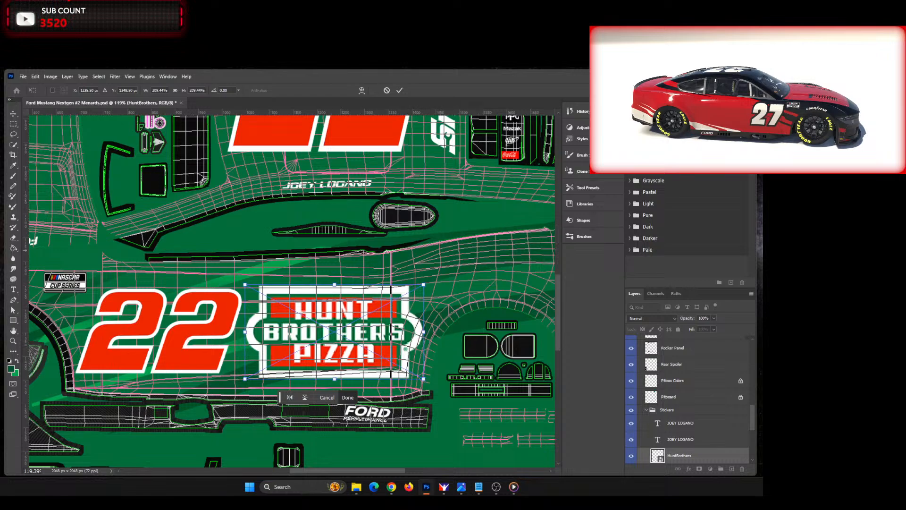
drag(0, 153, 504, 136)
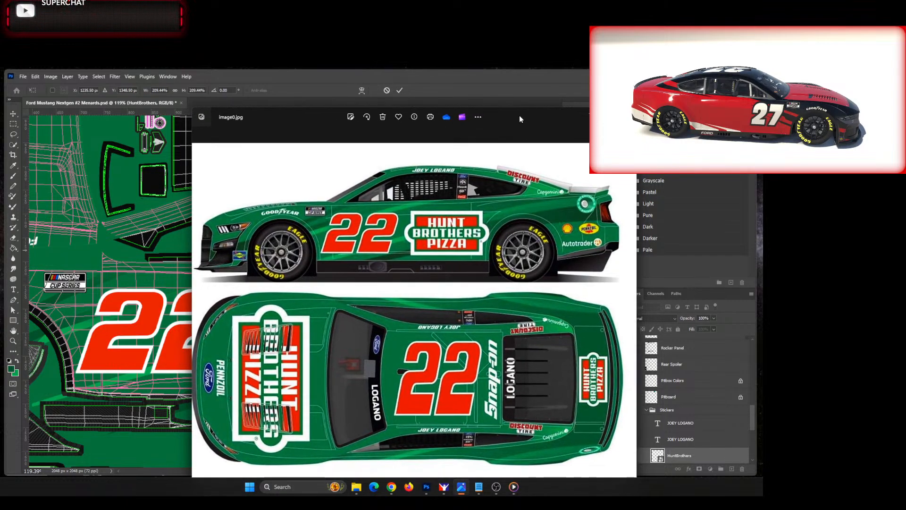
click(592, 115)
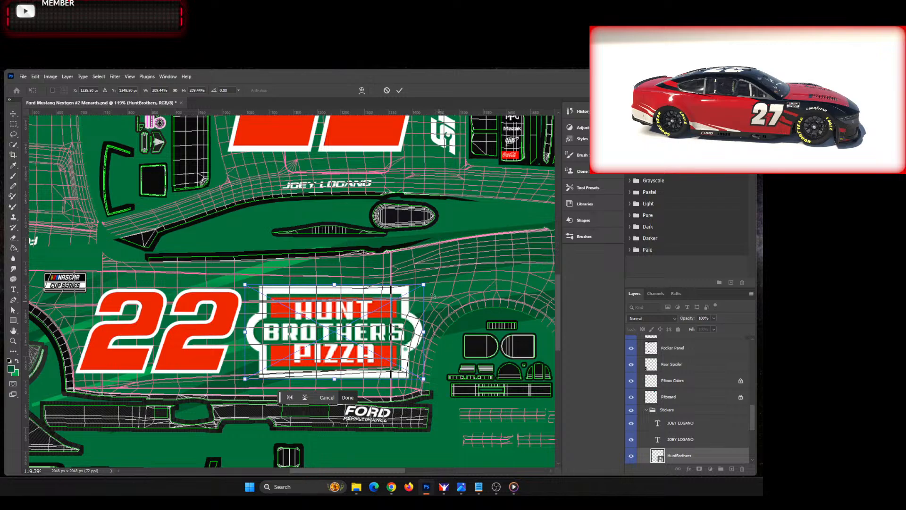
click(399, 91)
click(487, 214)
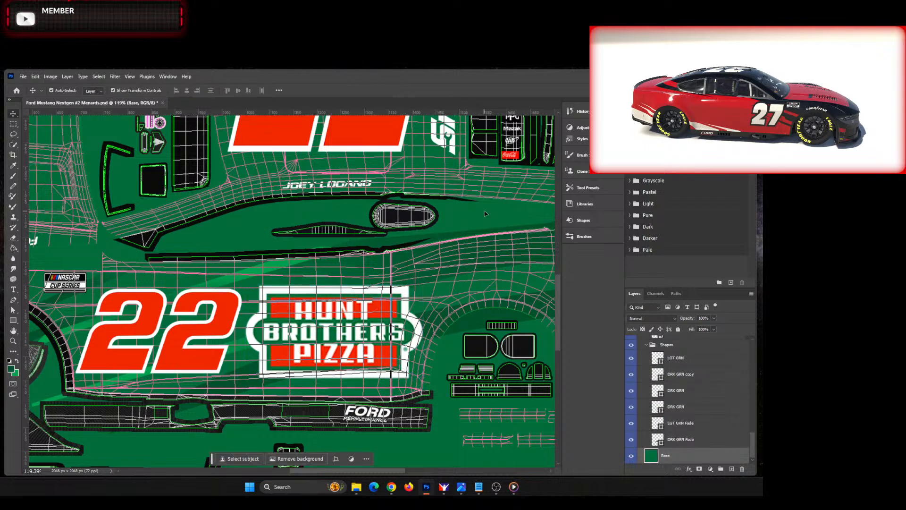
Step: Compare the car side's number, logo and stripe placement with the reference picture image0.jpg
key(ctrl+0)
scroll(332, 329, up, 4)
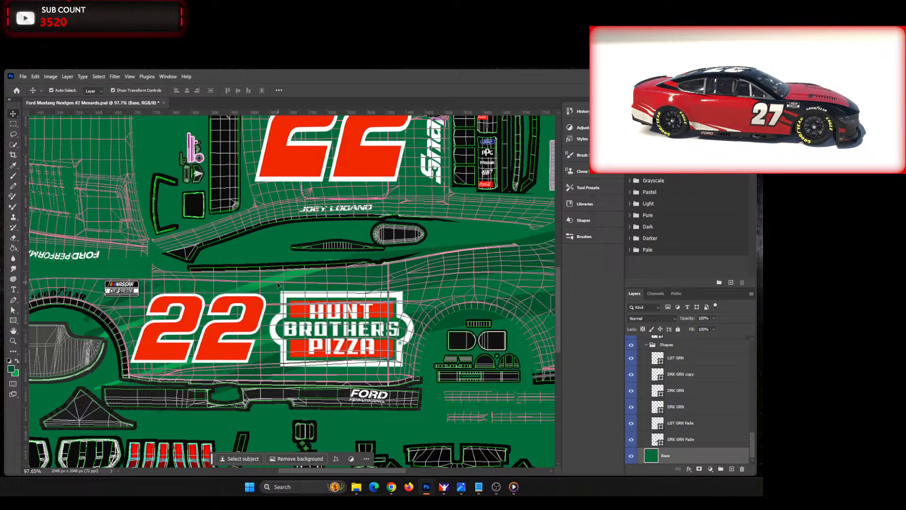
key(alt+Tab)
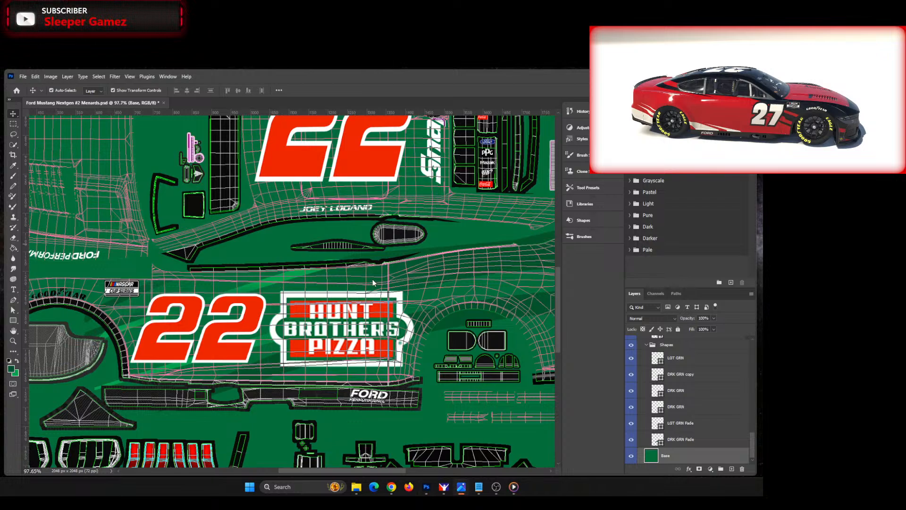
scroll(373, 279, down, 4)
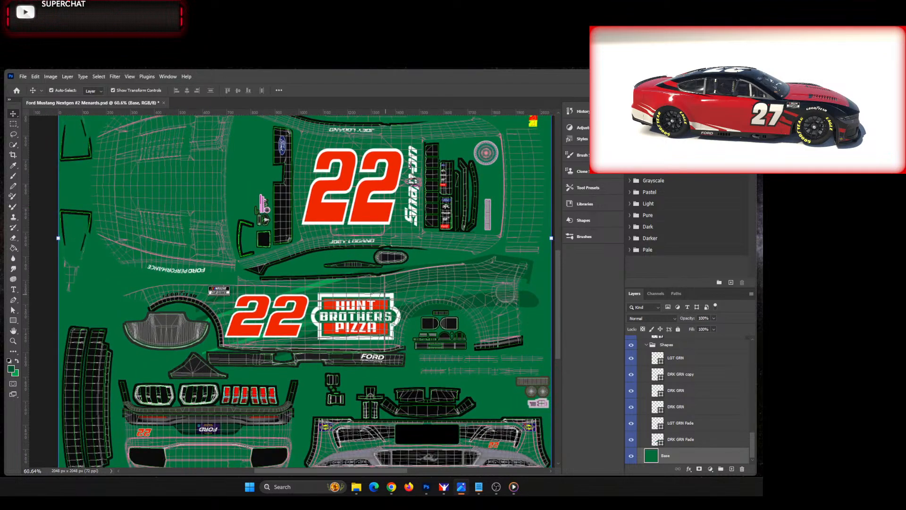
drag(0, 114, 410, 347)
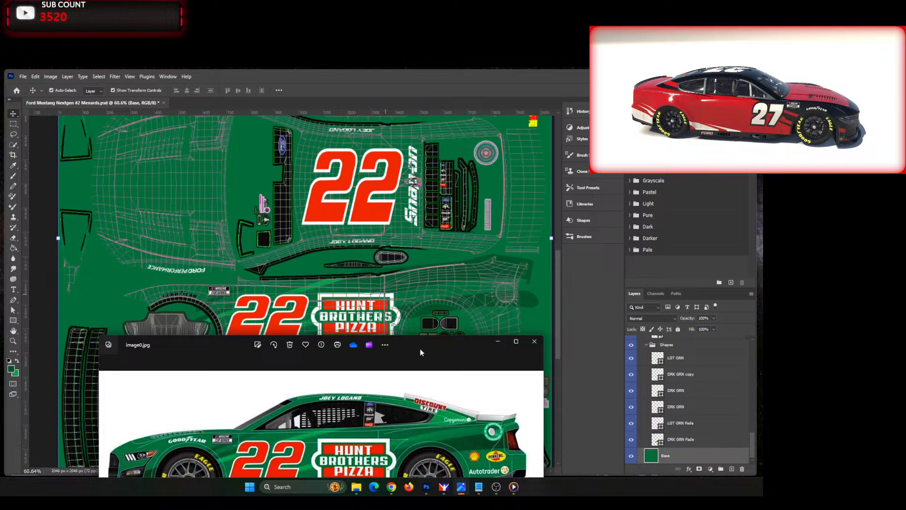
drag(421, 348, 0, 103)
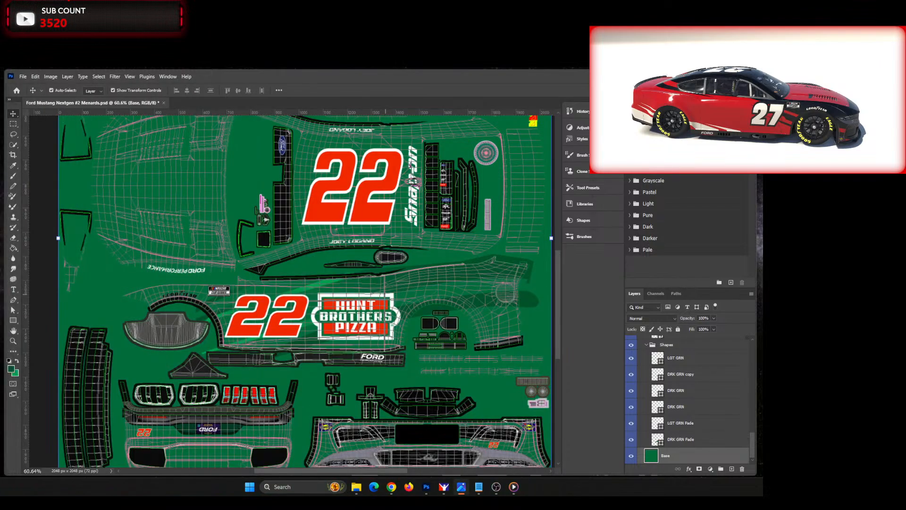
Step: Adjust the gradient fill of the DRK GRN stripe behind the NASCAR decal by moving its end colour stop inward
click(225, 295)
click(217, 302)
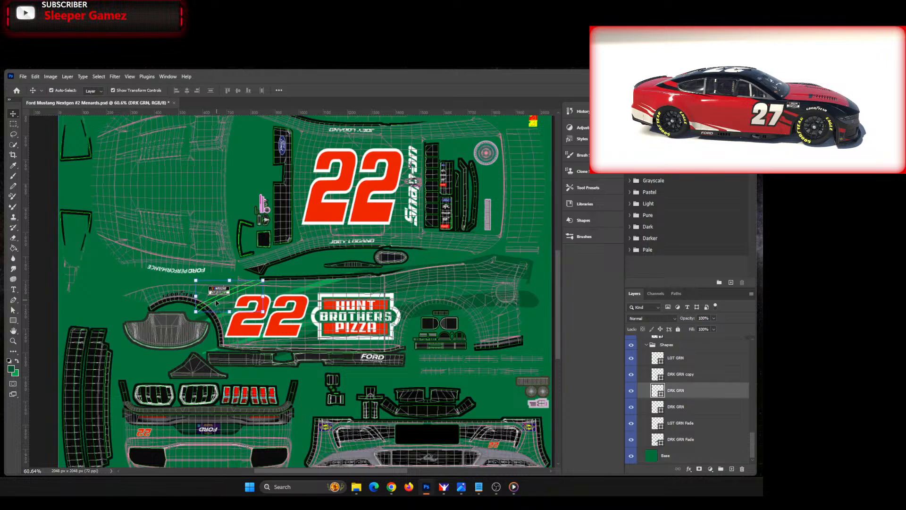
click(14, 311)
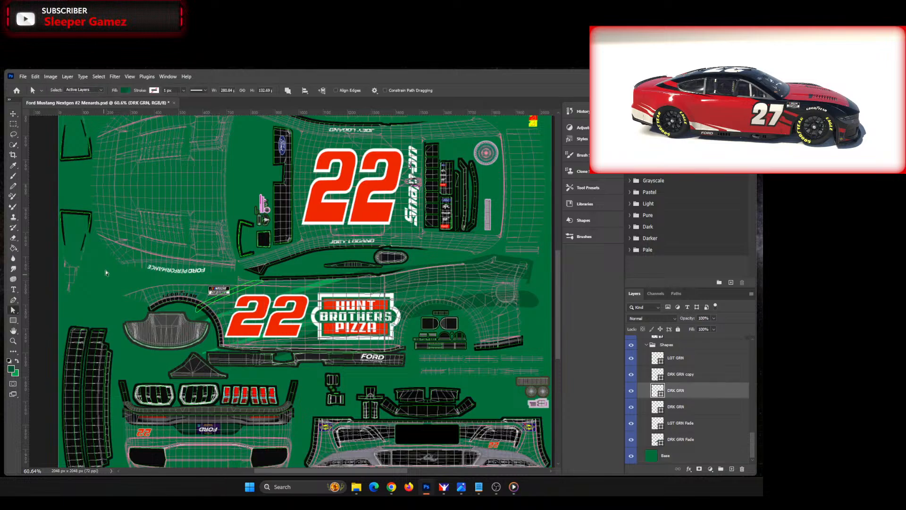
click(126, 90)
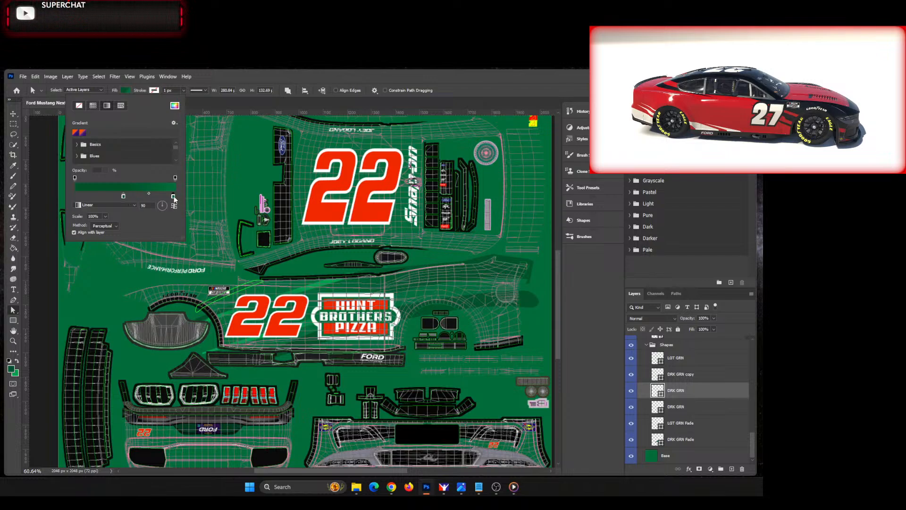
drag(176, 197, 163, 197)
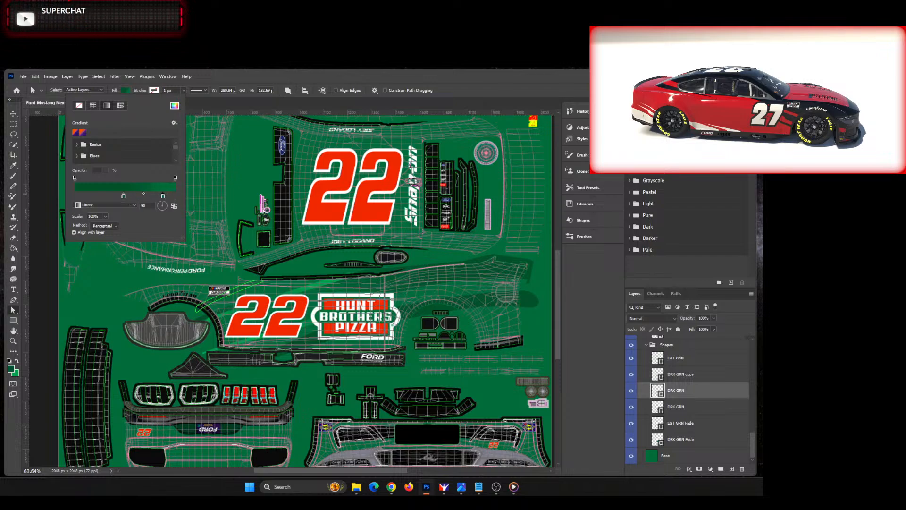
click(322, 101)
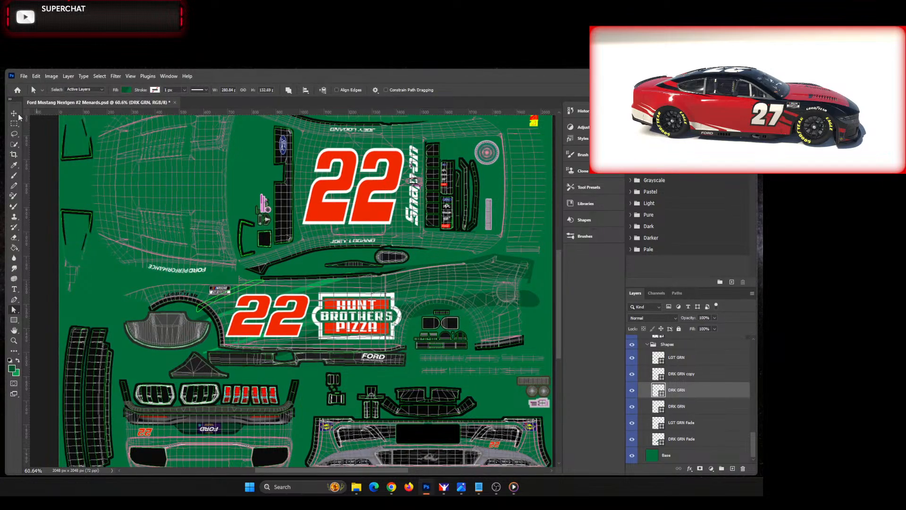
key(v)
click(443, 300)
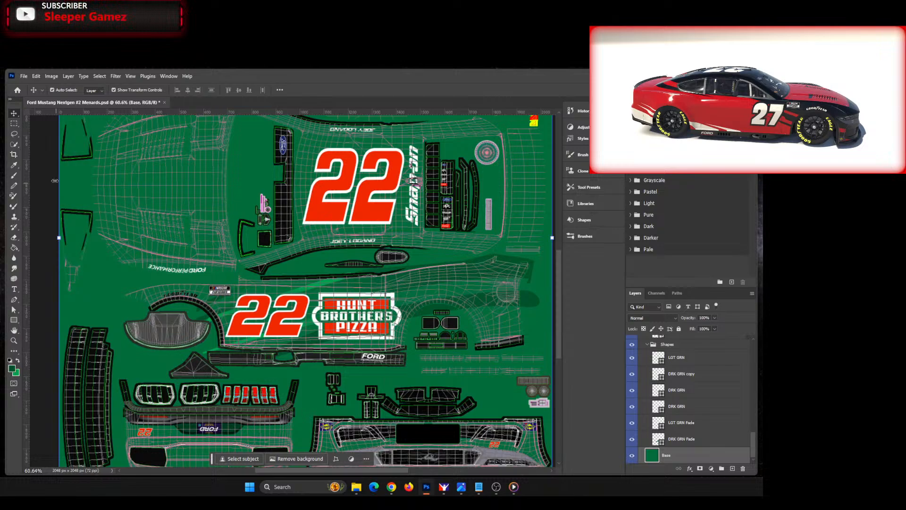
Step: Adjust the LGT GRN Fade stripe's linear gradient fill by moving its start colour stop slightly inward
click(217, 350)
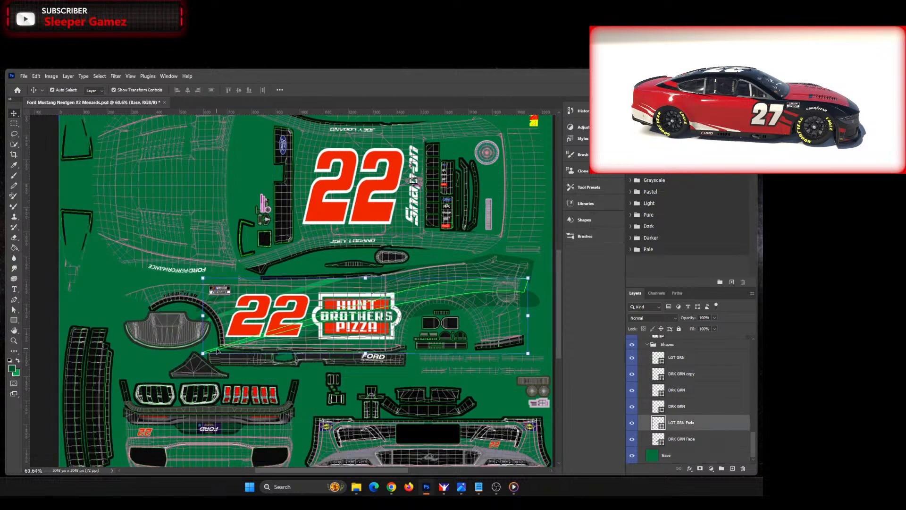
key(a)
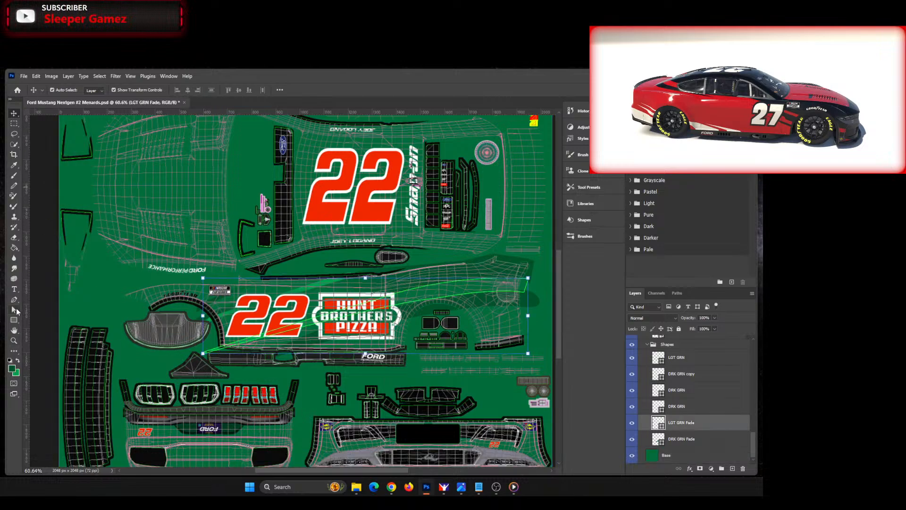
click(127, 90)
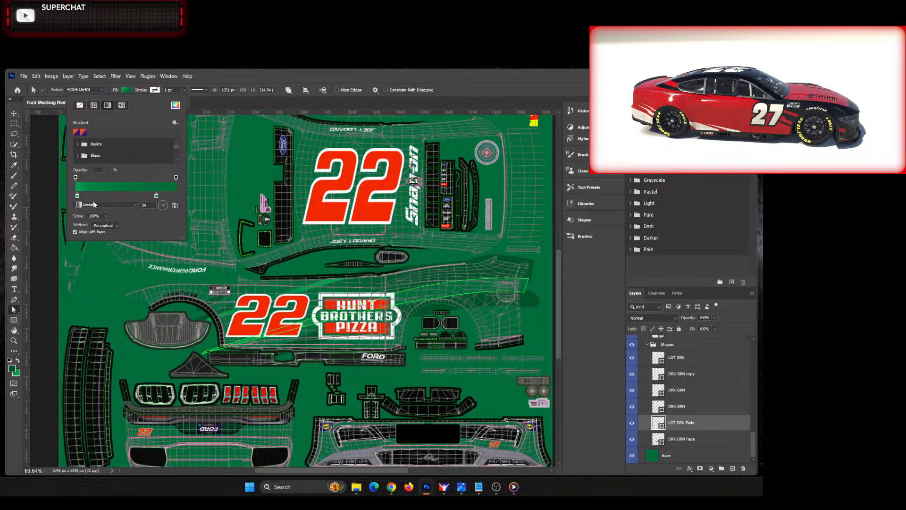
drag(78, 199, 88, 199)
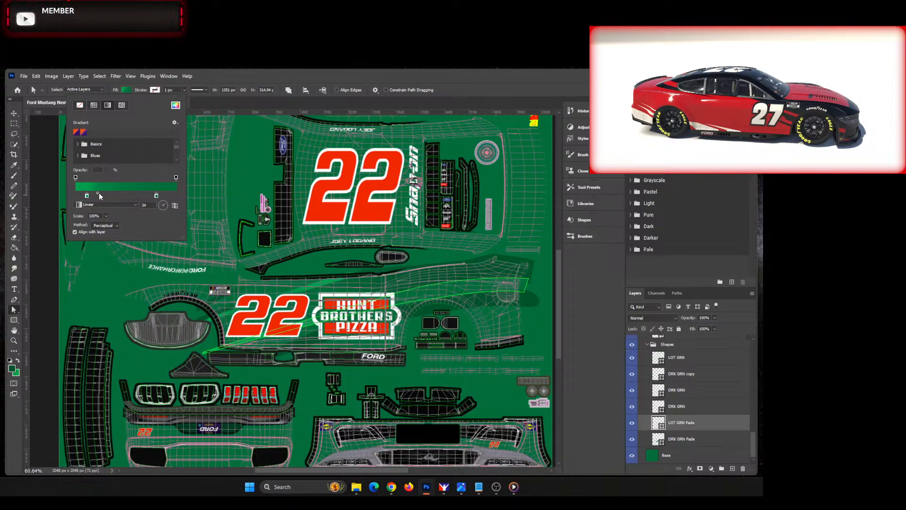
key(Return)
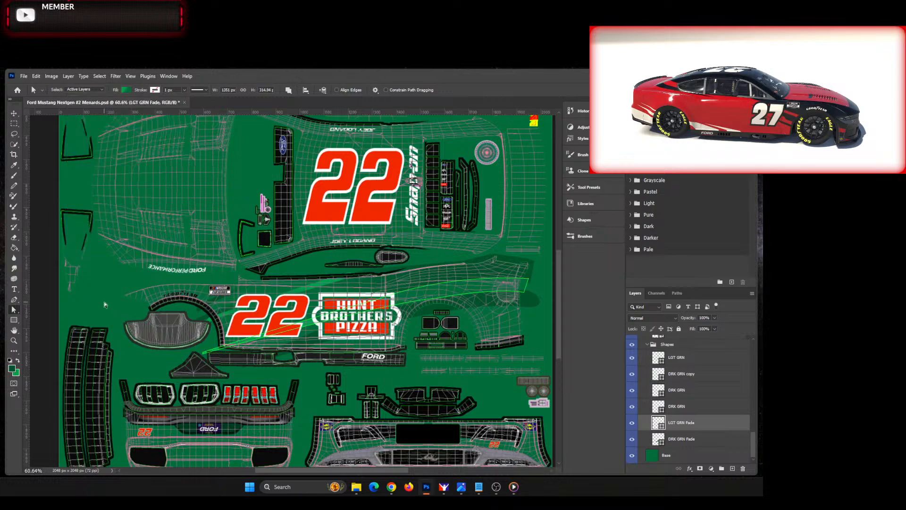
click(14, 113)
click(230, 289)
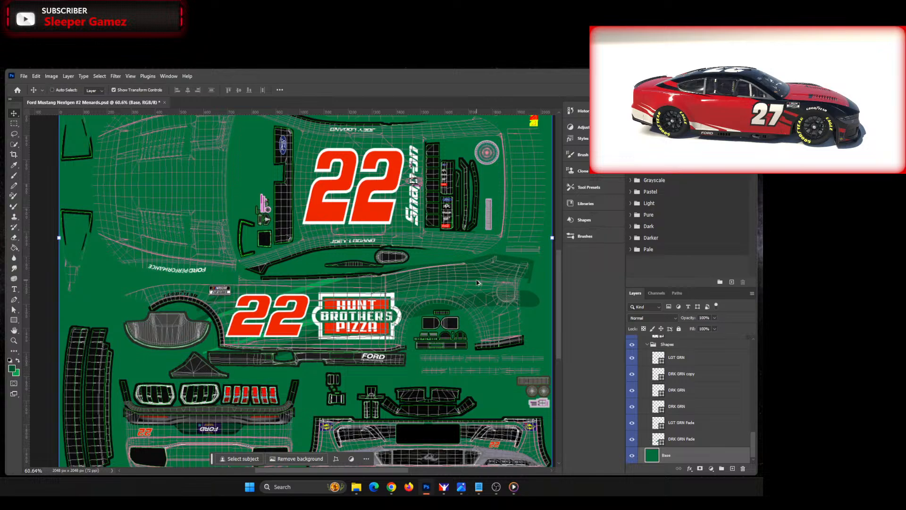
Step: Save a copy of the template in Targa format, replacing the existing main car paint file in 140_template_NGF
key(ctrl+alt+s)
click(157, 321)
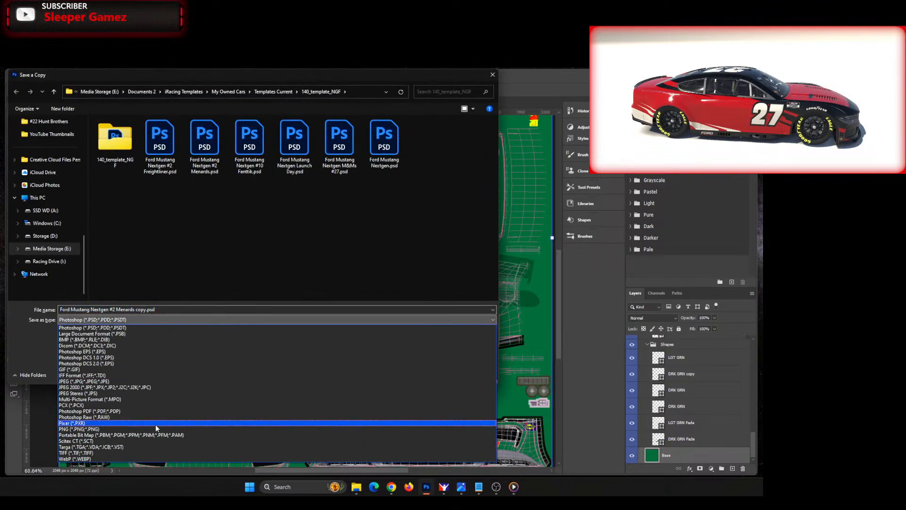
click(141, 447)
click(190, 310)
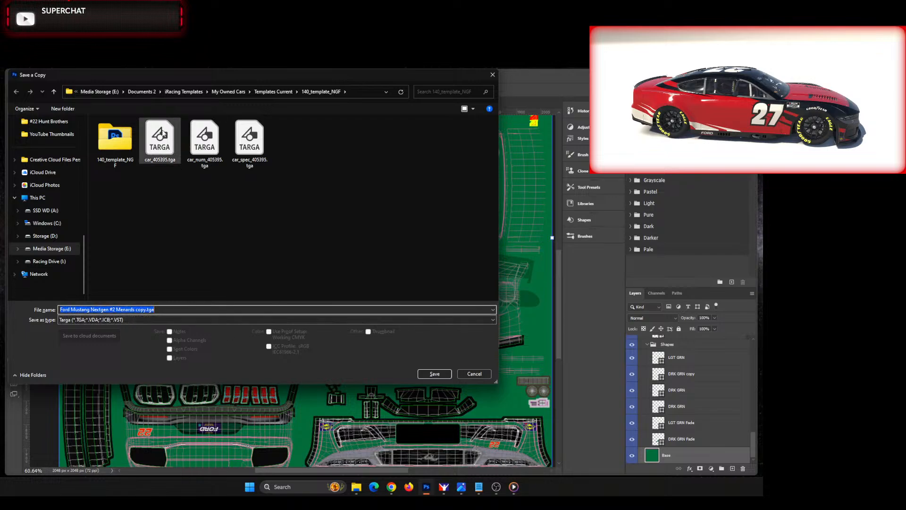
click(159, 139)
click(433, 374)
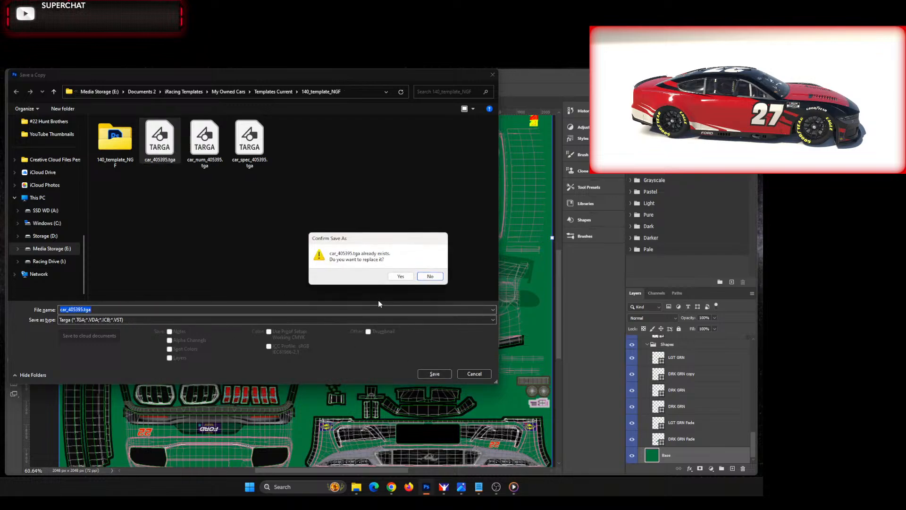
click(402, 275)
click(410, 272)
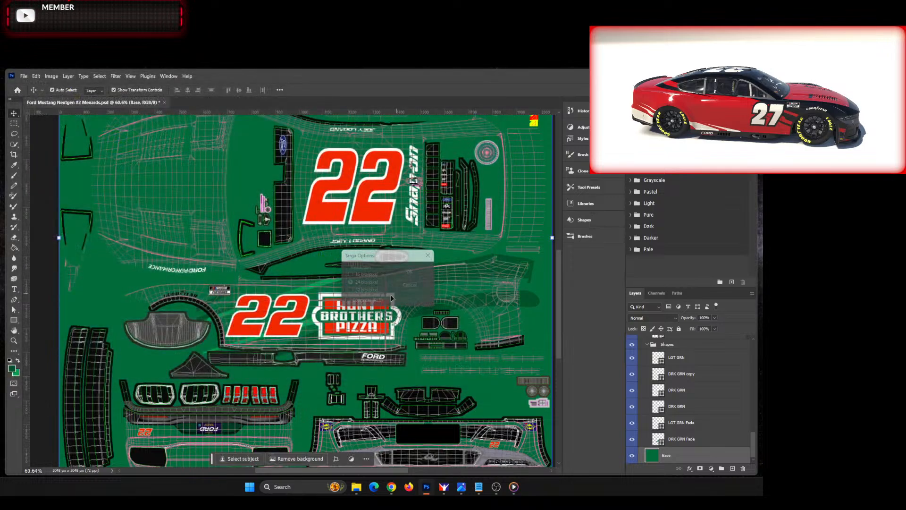
Step: Save a Targa copy over the existing car_num file with 32 bits/pixel and RLE compression
key(ctrl+alt+s)
click(131, 320)
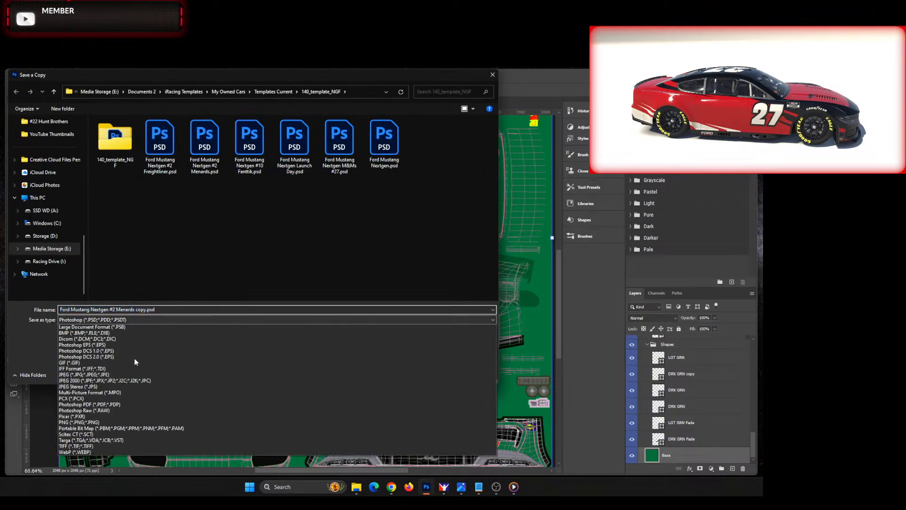
click(132, 444)
click(199, 149)
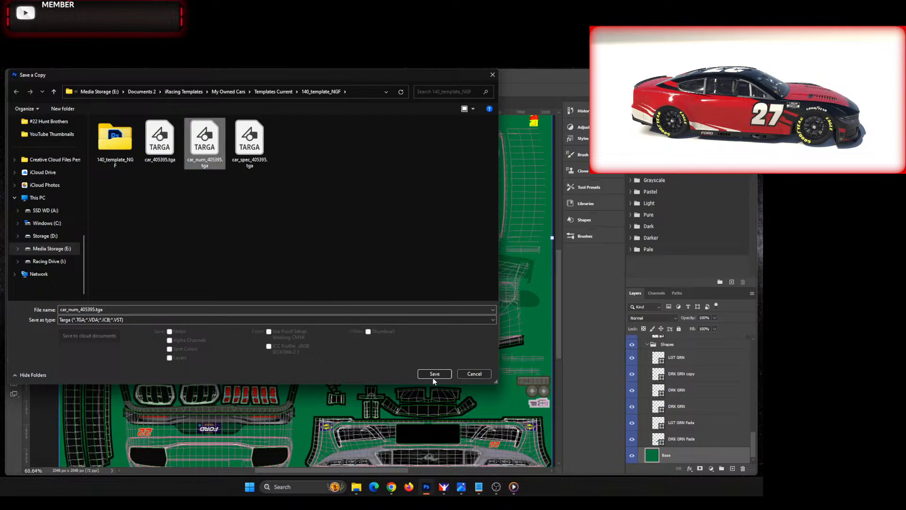
click(434, 374)
click(405, 275)
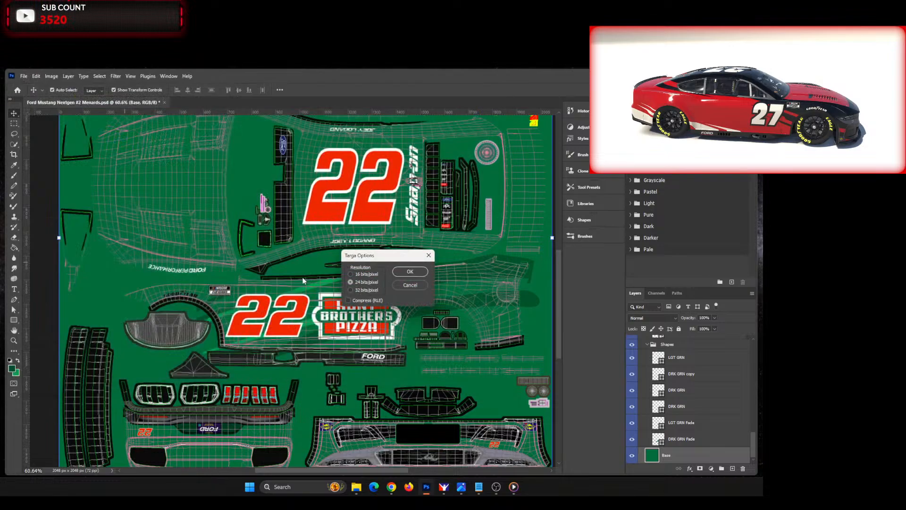
click(357, 299)
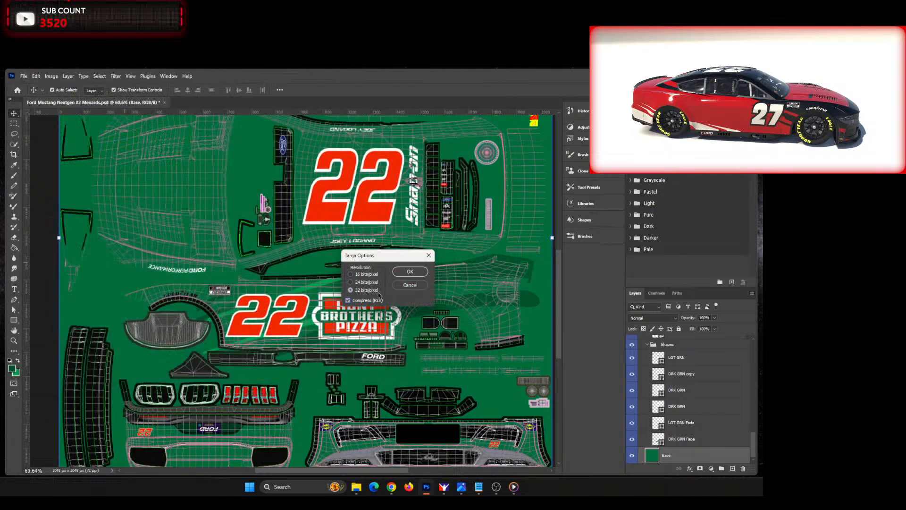
click(408, 272)
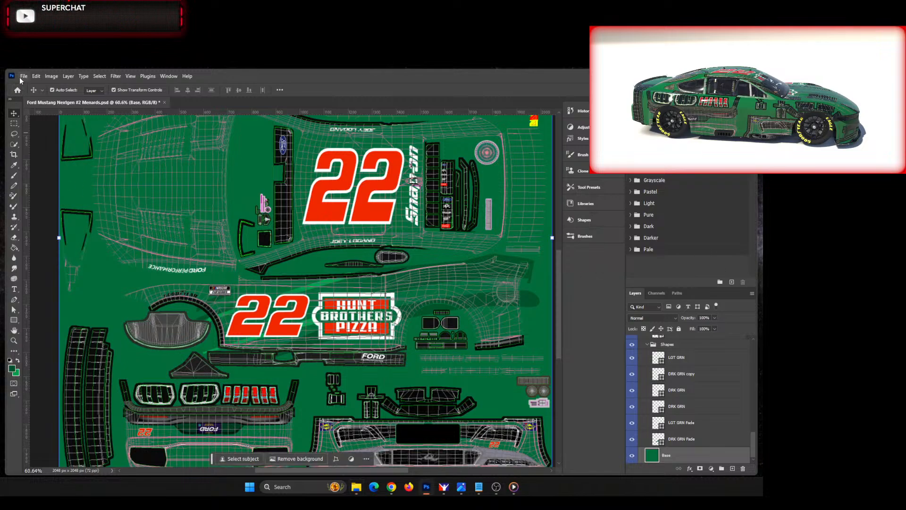
Step: Rotate the image 180° and save a 32 bits/pixel, RLE-compressed Targa copy over the existing car_num file
click(52, 76)
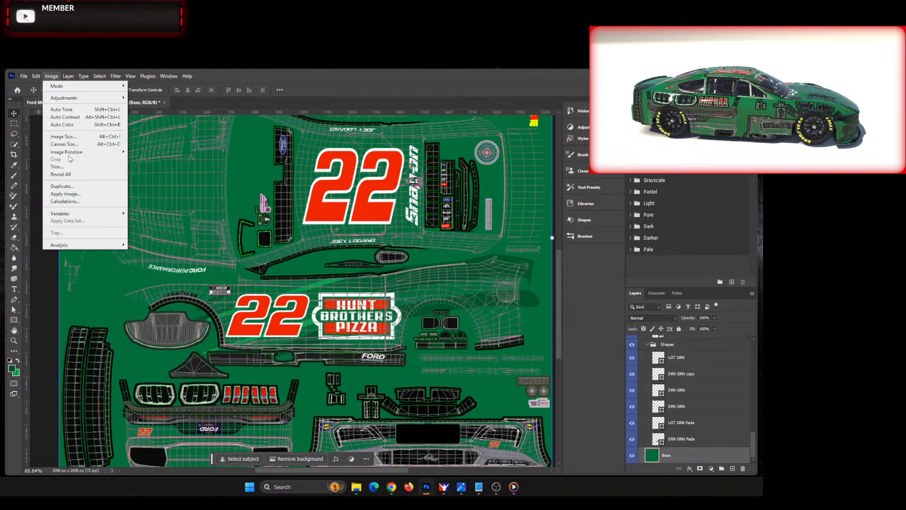
click(140, 154)
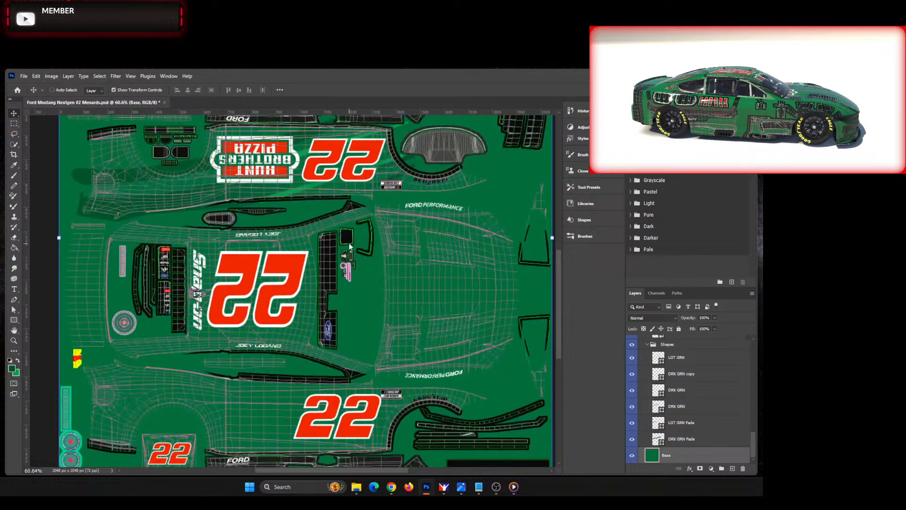
key(ctrl+alt+s)
click(180, 320)
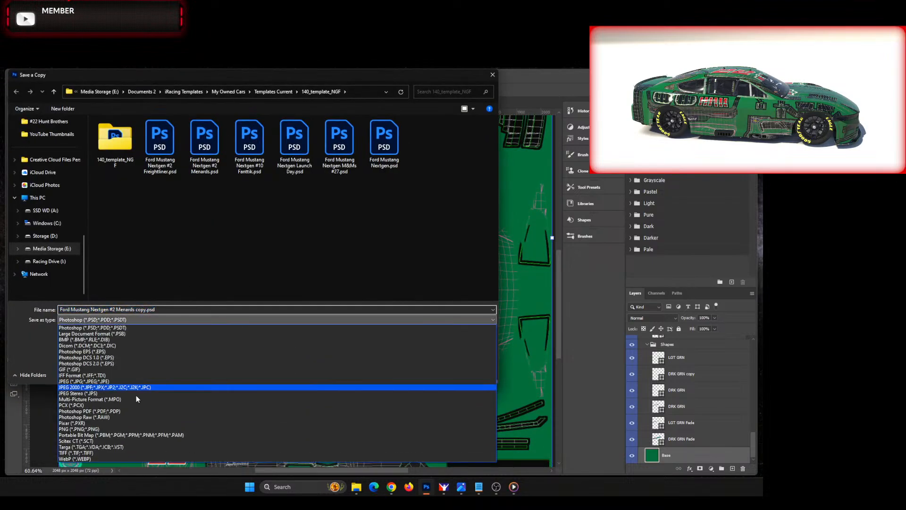
click(118, 448)
click(205, 141)
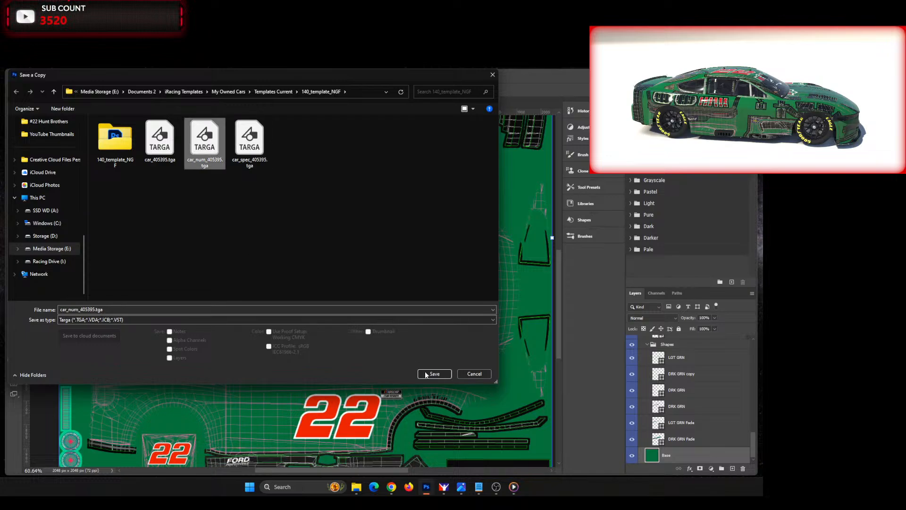
key(Return)
click(400, 276)
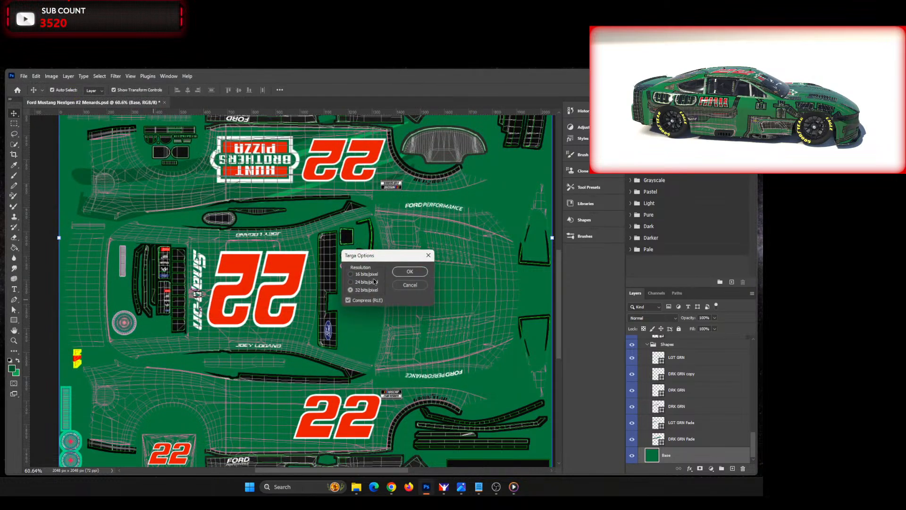
click(414, 268)
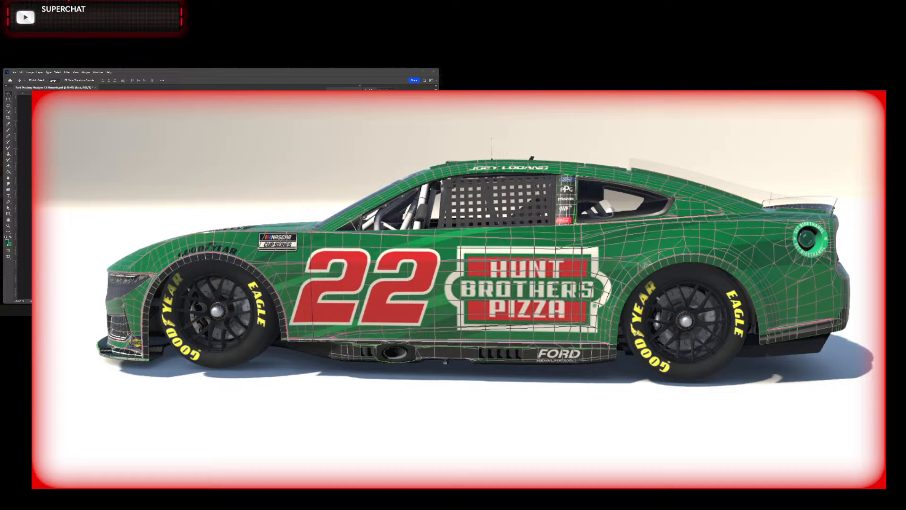
Step: Check the reference picture image0.jpg, put it away, and rotate the template image 180° back to its working orientation
drag(1, 90, 233, 85)
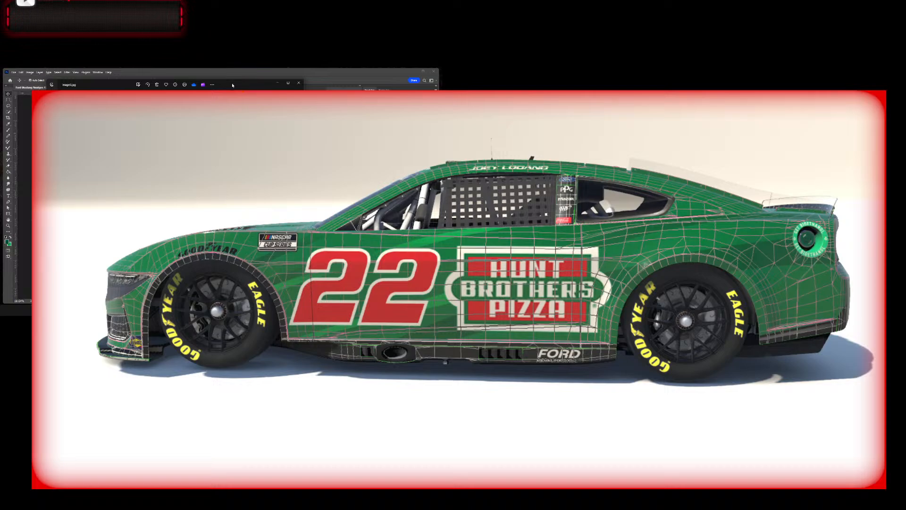
click(277, 84)
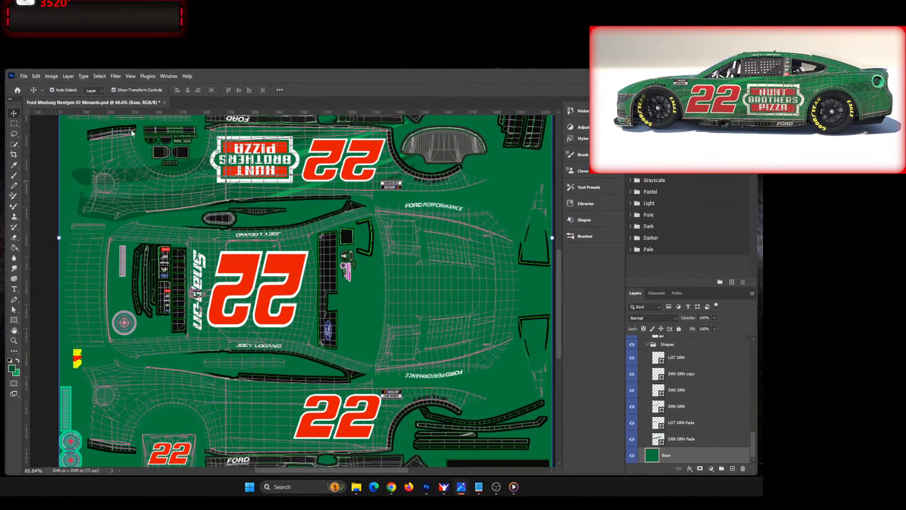
click(49, 170)
click(51, 76)
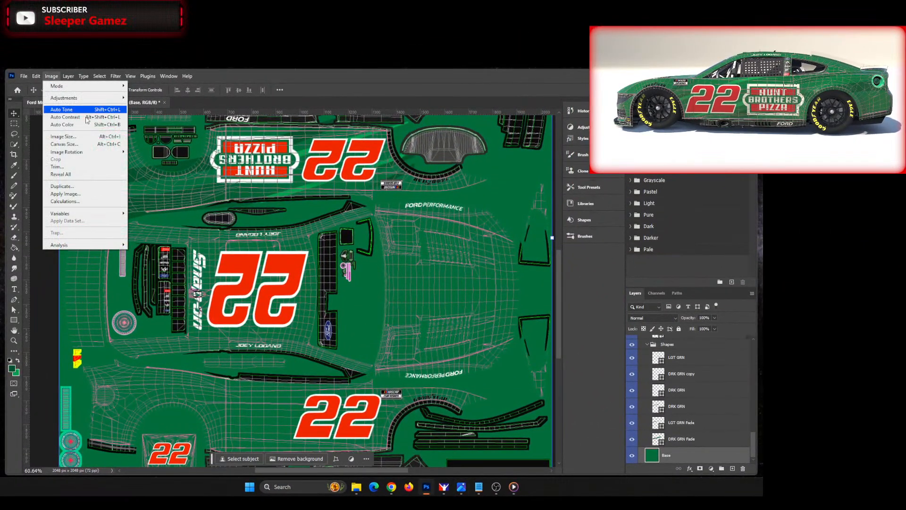
mouse_move(89, 156)
click(138, 152)
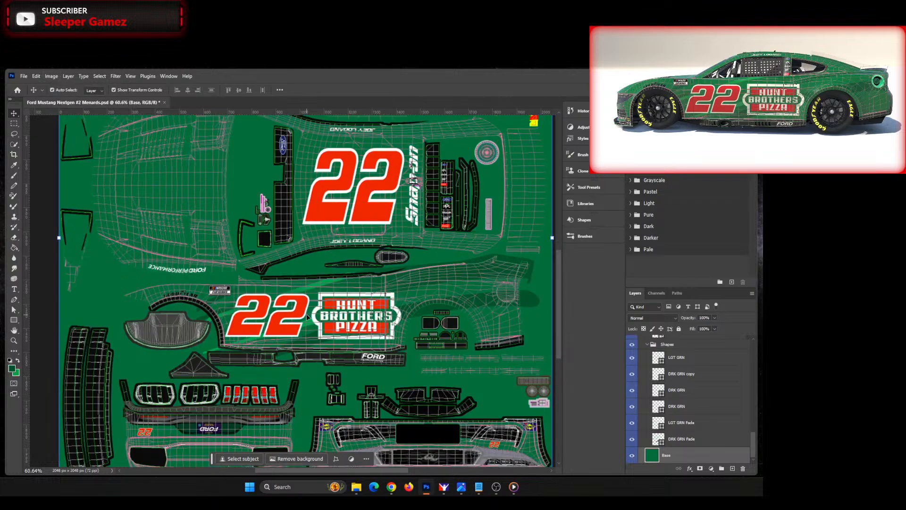
Step: Extend the pointed front tip of the lower DRK GRN stripe slightly forward and upward beneath the rocker panel
scroll(505, 313, up, 3)
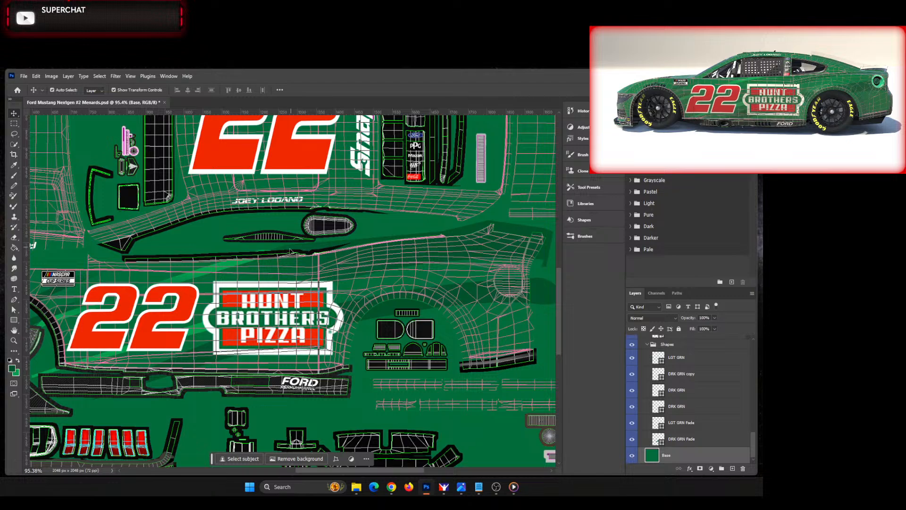
click(185, 364)
click(184, 371)
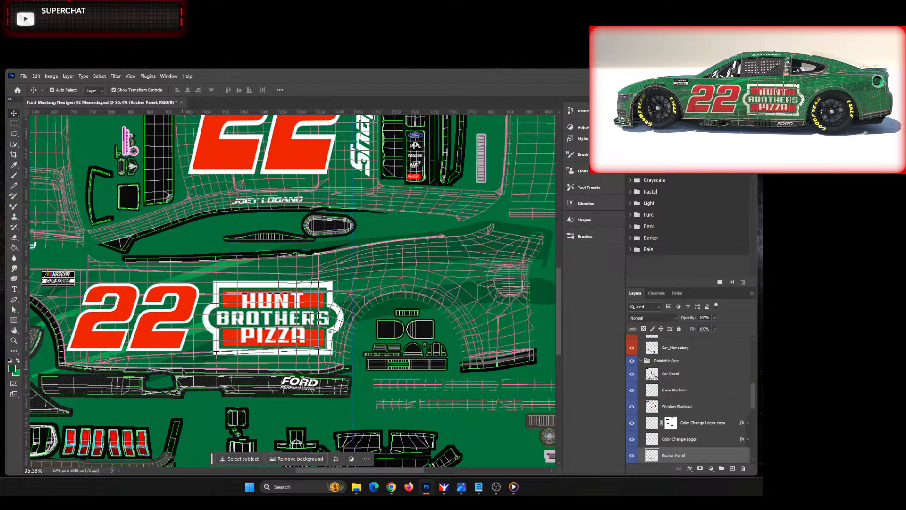
click(439, 302)
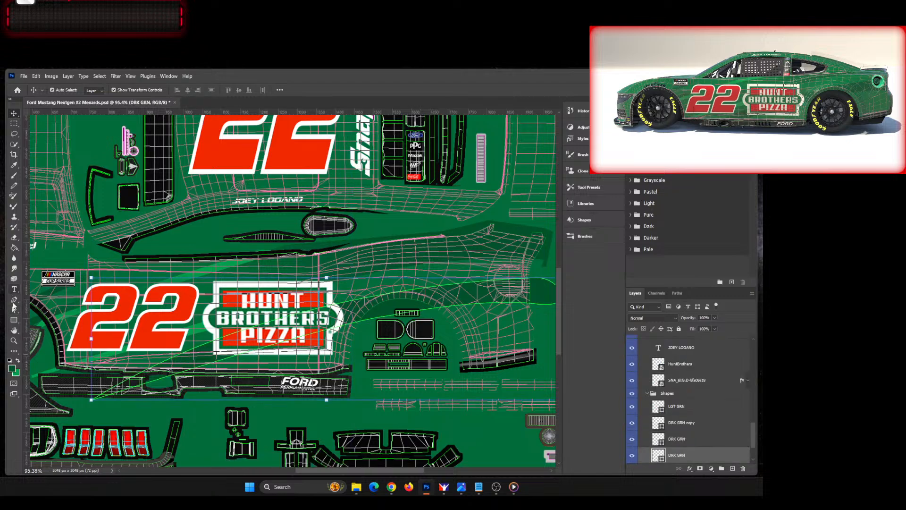
key(a)
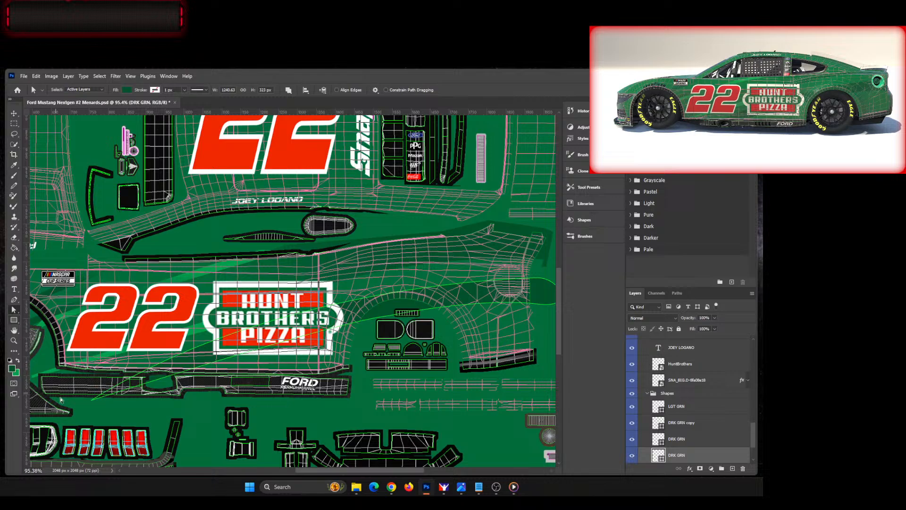
click(90, 402)
scroll(85, 406, up, 3)
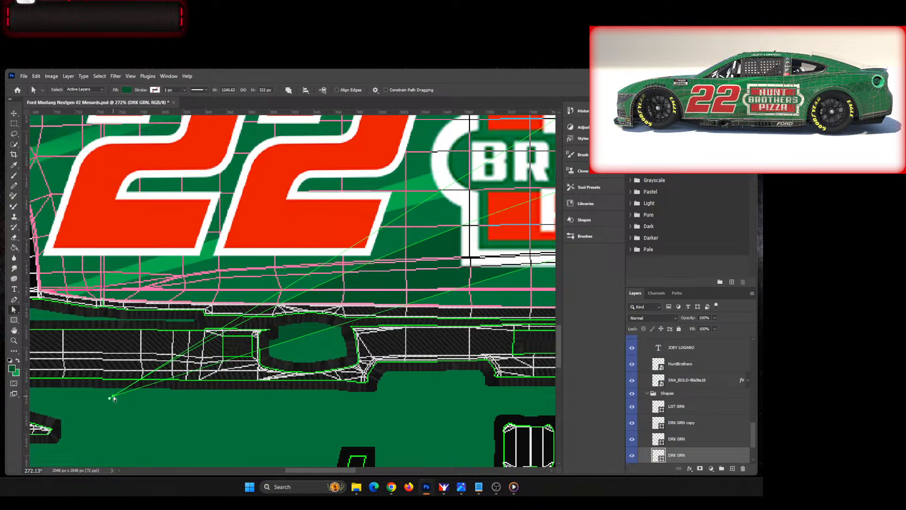
drag(113, 399, 84, 392)
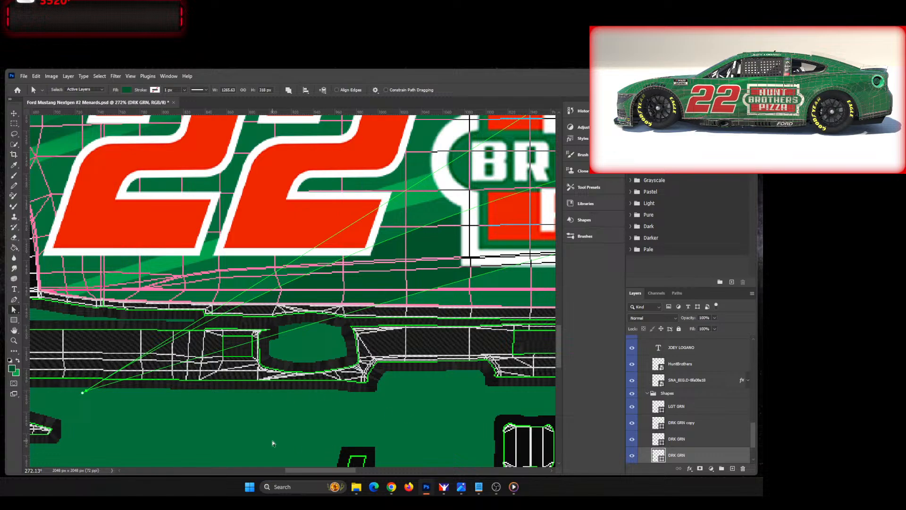
Step: Raise the upper anchor at the rear end of the lower DRK GRN stripe, just beyond the tail of the car side
drag(307, 471, 350, 471)
scroll(468, 354, down, 5)
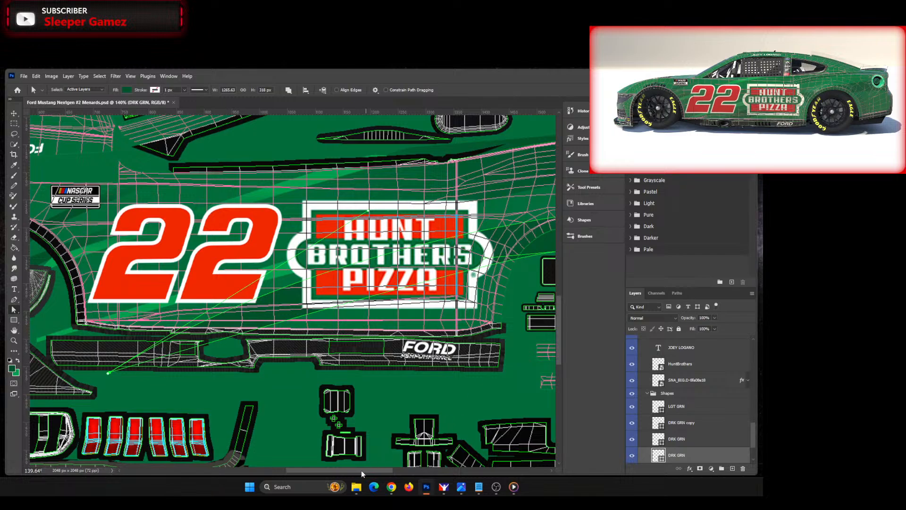
drag(361, 472, 402, 466)
scroll(321, 212, up, 1)
scroll(238, 303, down, 6)
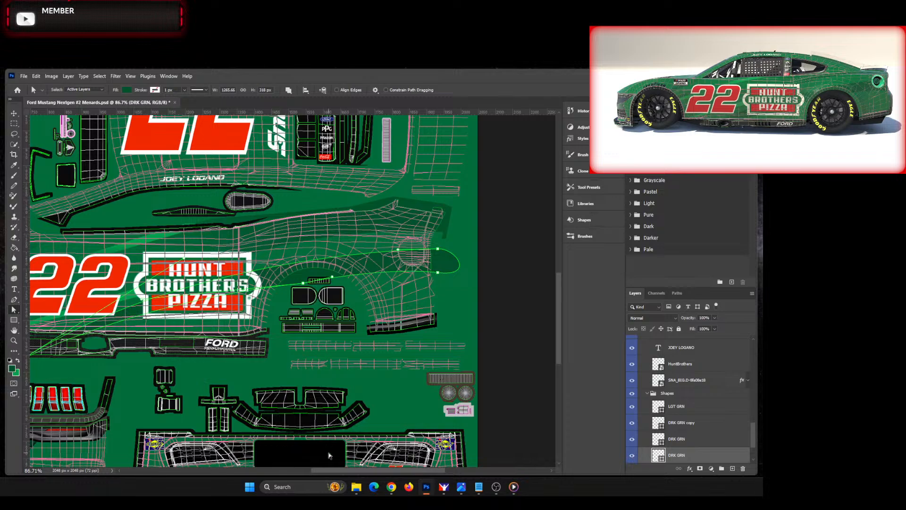
drag(336, 469, 310, 470)
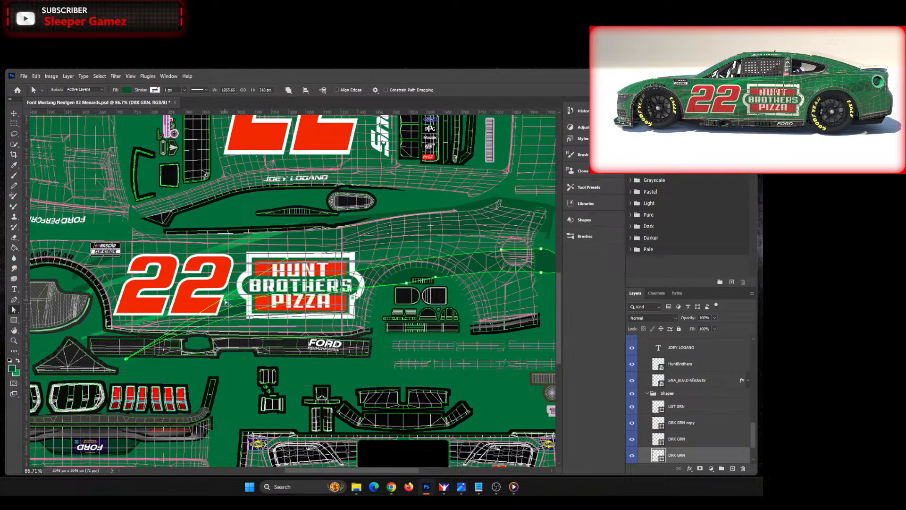
drag(378, 470, 403, 469)
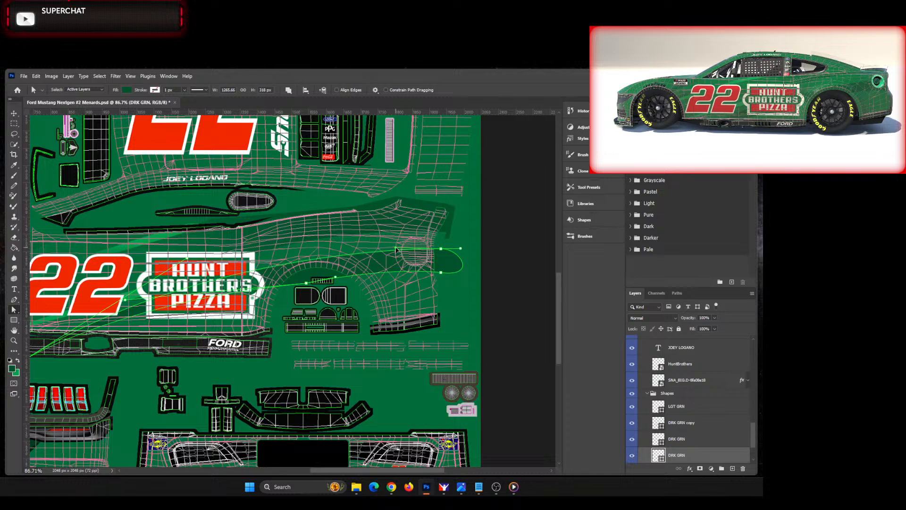
drag(396, 249, 396, 247)
click(440, 250)
drag(439, 249, 441, 249)
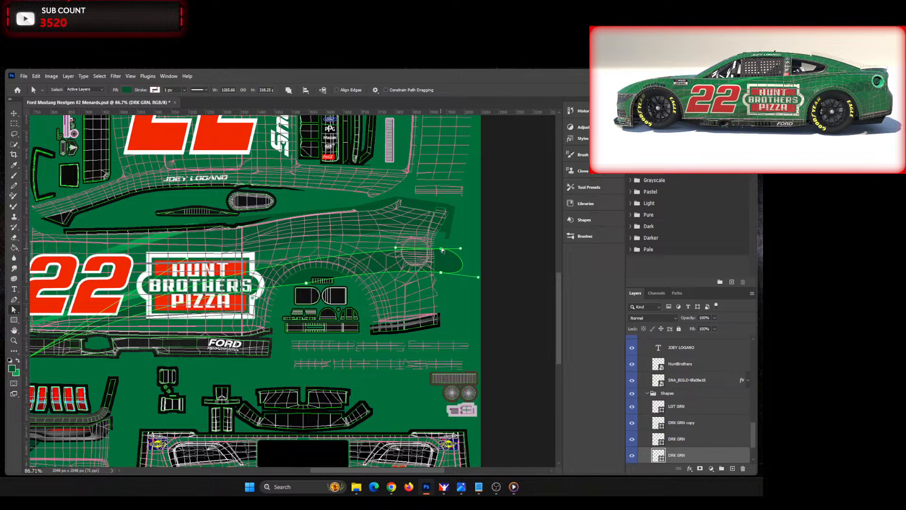
click(441, 248)
key(Up)
key(Up)
key(Up)
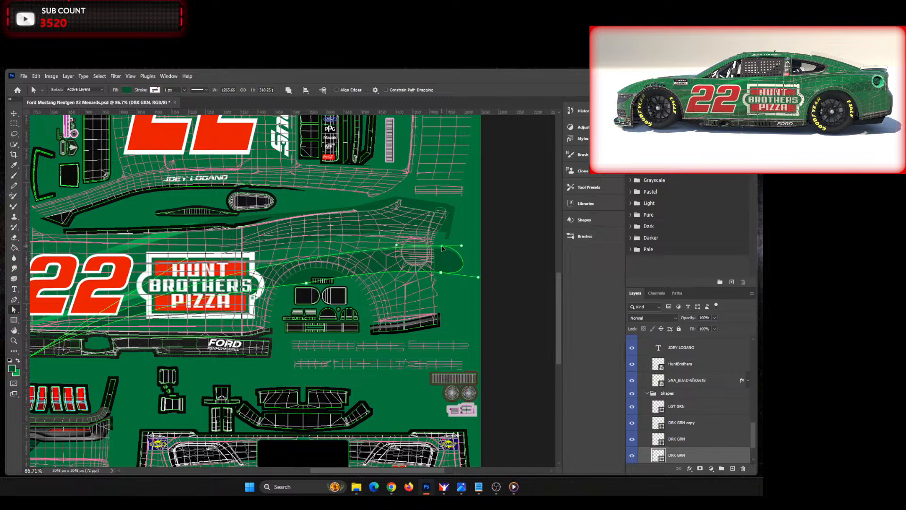
drag(443, 247, 442, 247)
Step: Lower the bottom rear anchor of the DRK GRN stripe and adjust its direction handle to reshape the lower edge
click(441, 274)
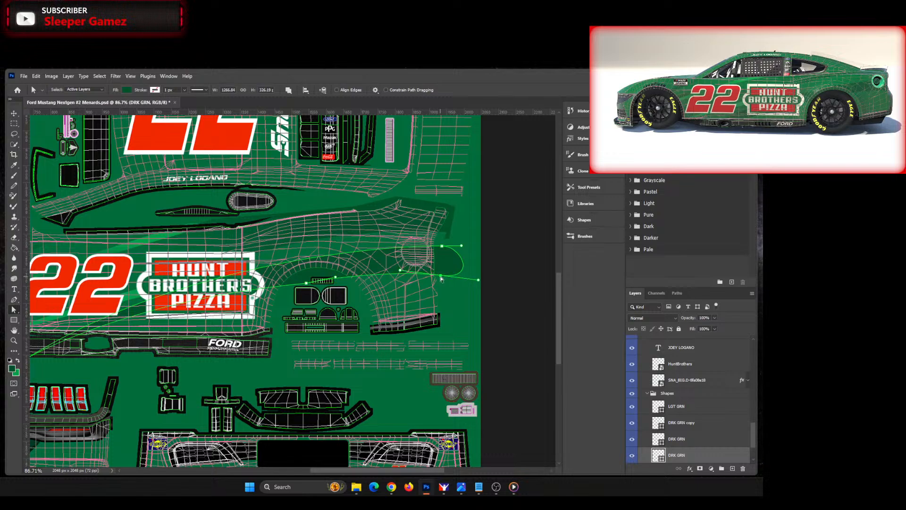
drag(441, 276, 440, 279)
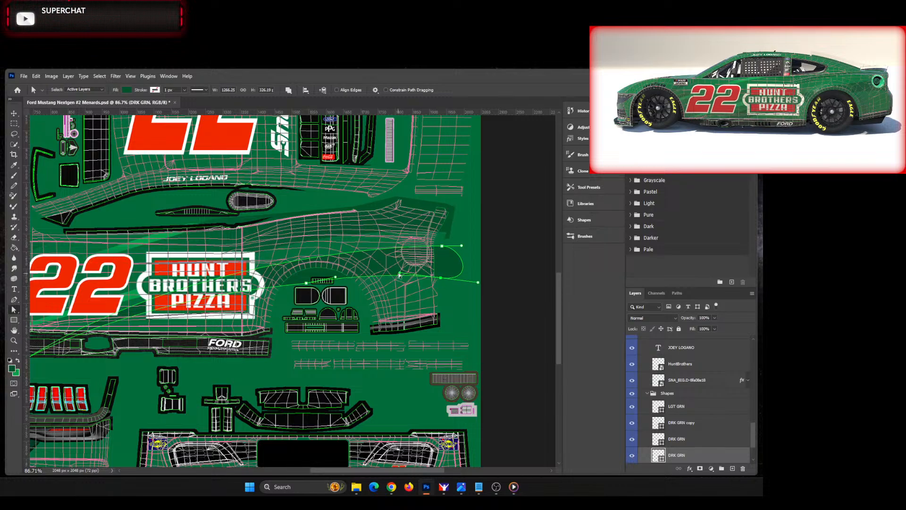
drag(399, 274, 394, 269)
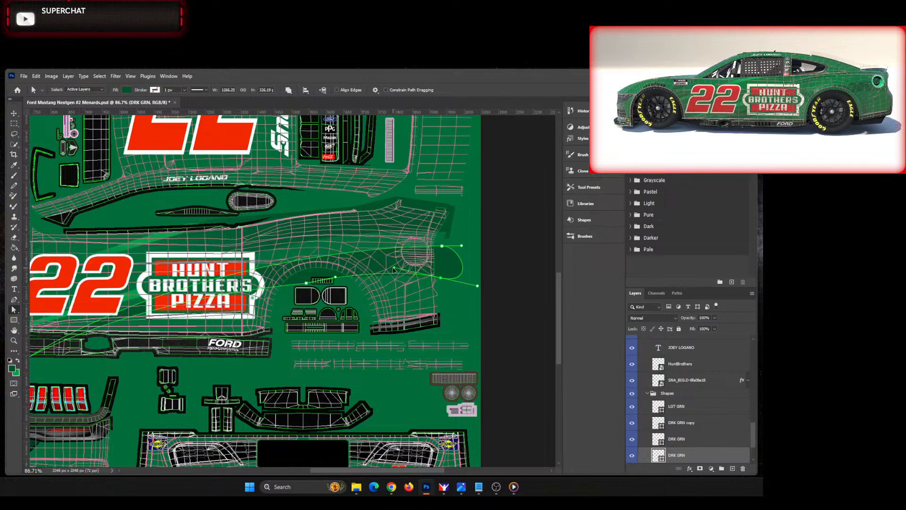
click(457, 309)
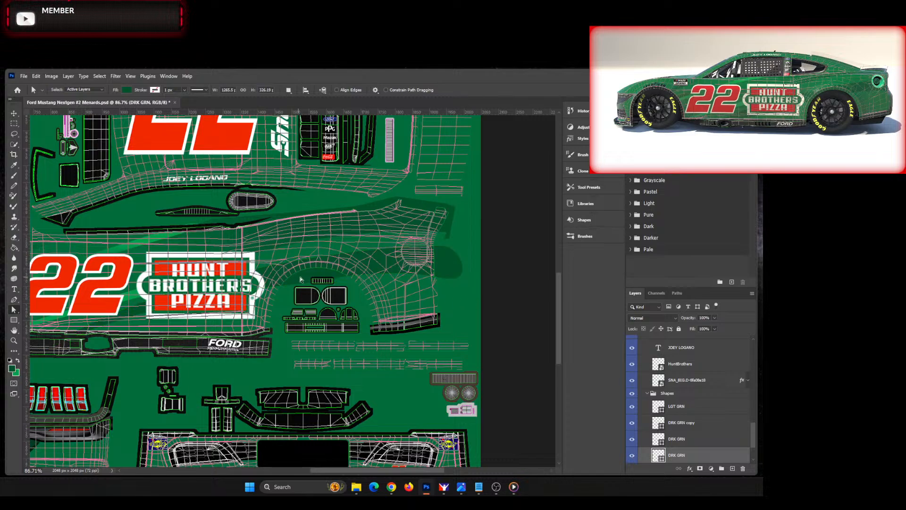
Step: Pull the upper-edge anchor of the LGT GRN Fade shape above the rear wheel arch down and forward
click(15, 114)
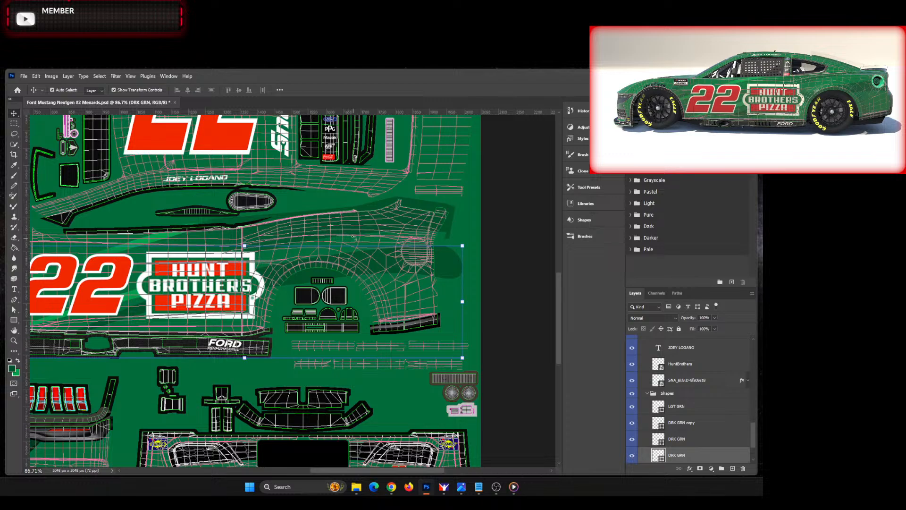
key(ctrl+v)
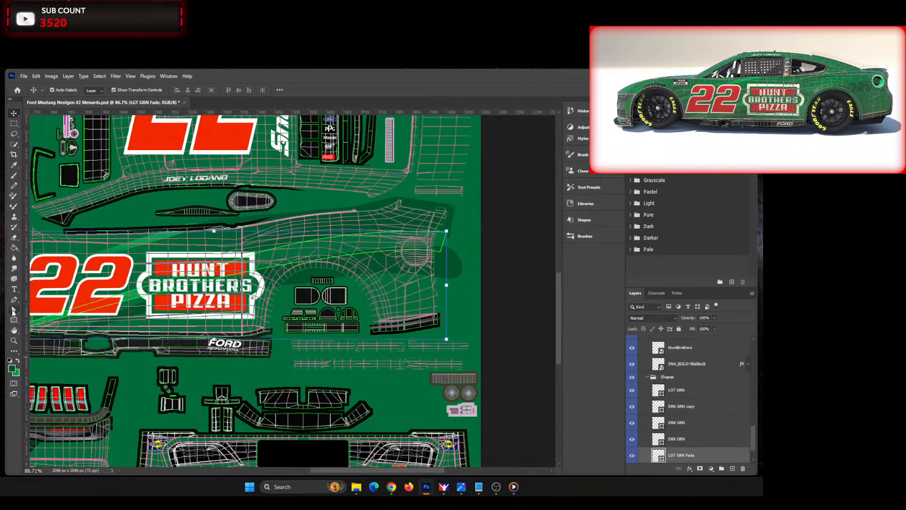
key(a)
click(290, 246)
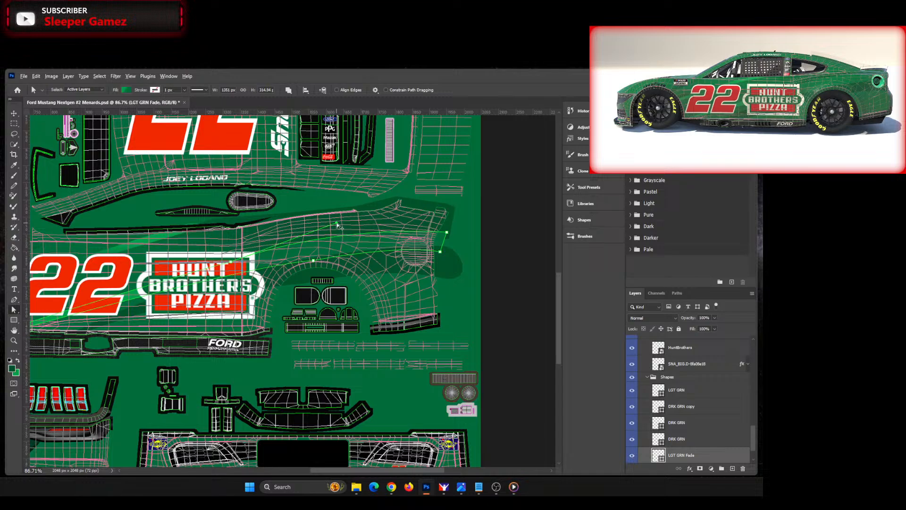
drag(336, 226, 319, 237)
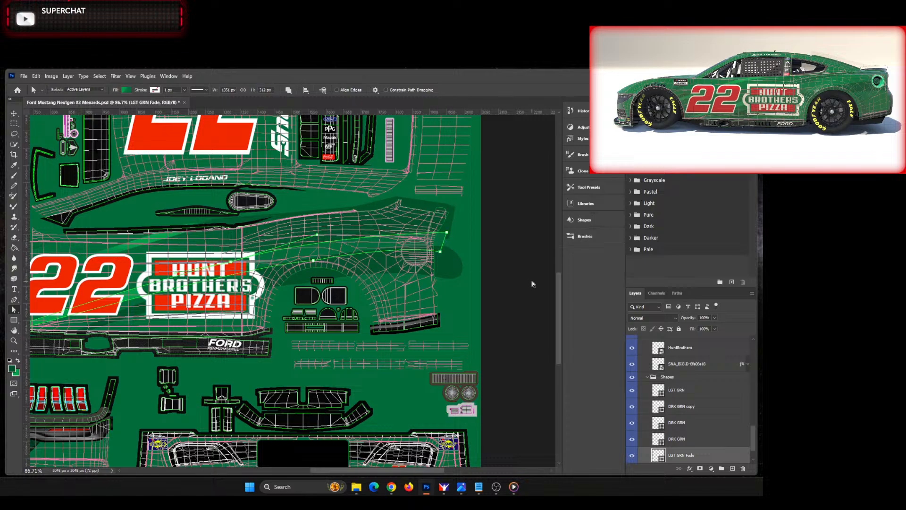
click(524, 294)
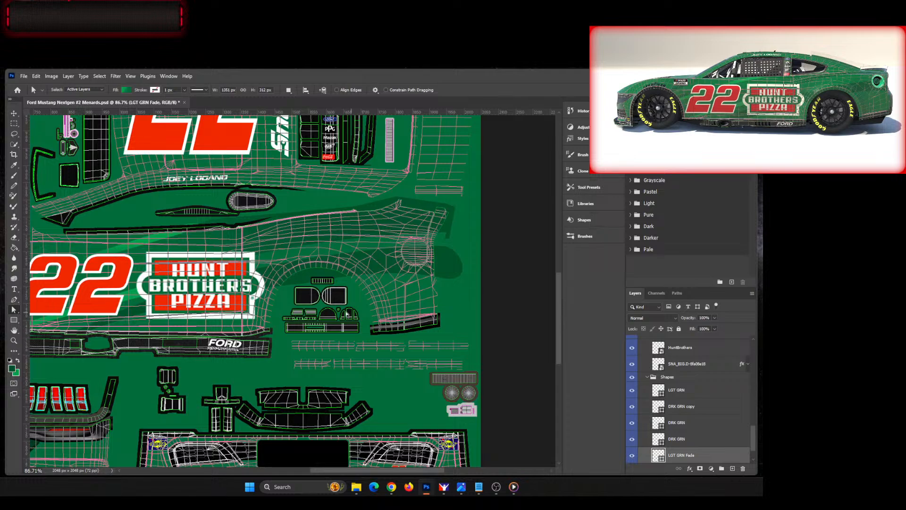
Step: Hide the Wire layer, rotate the image 180°, and fit the whole template in view
scroll(668, 372, up, 10)
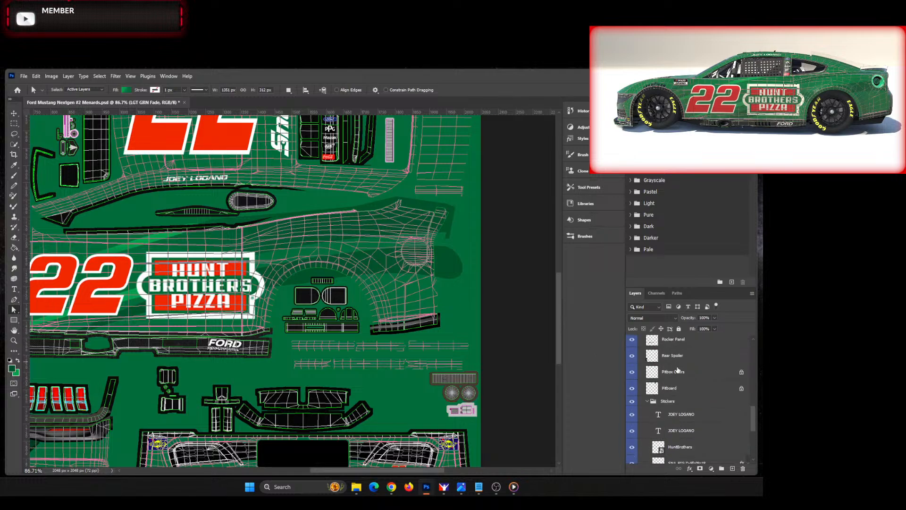
scroll(668, 371, up, 4)
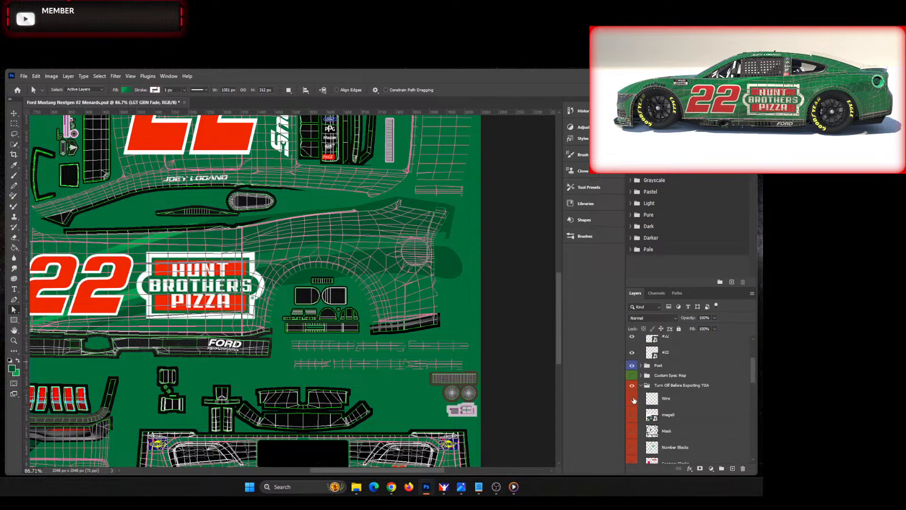
click(633, 399)
click(52, 76)
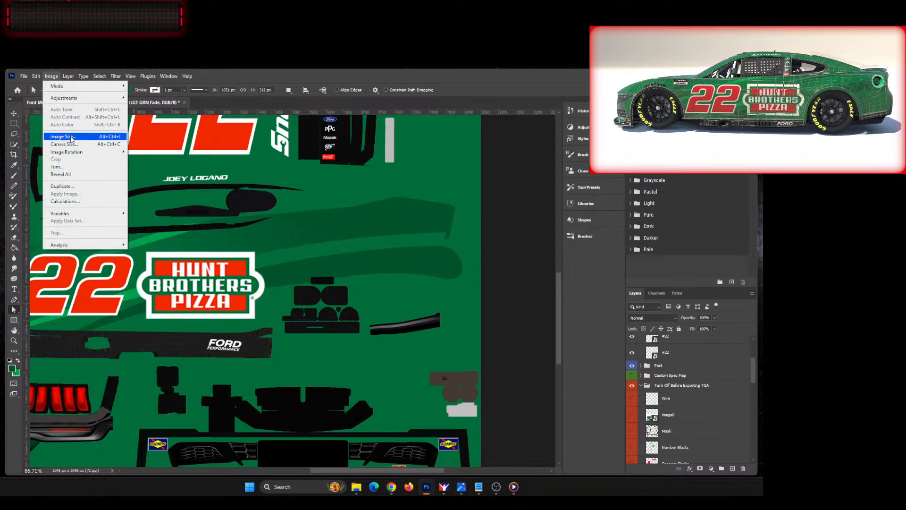
mouse_move(79, 156)
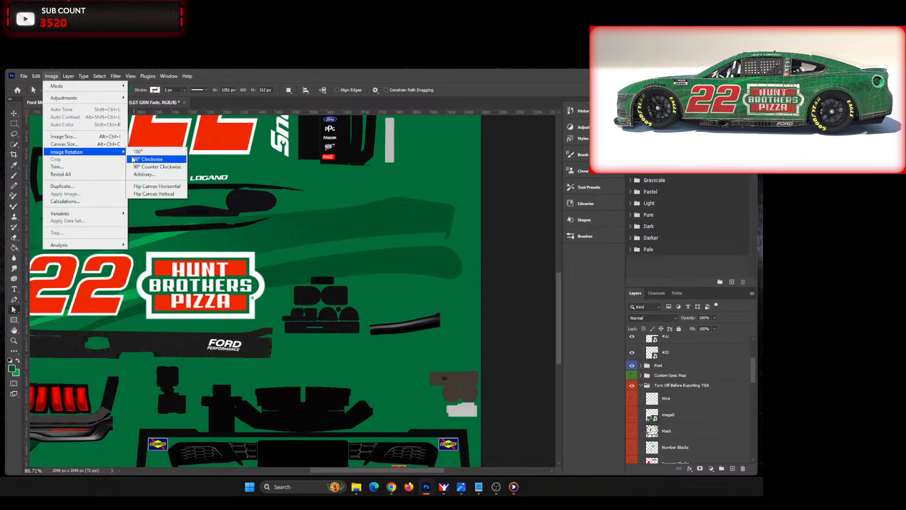
click(150, 159)
key(ctrl+0)
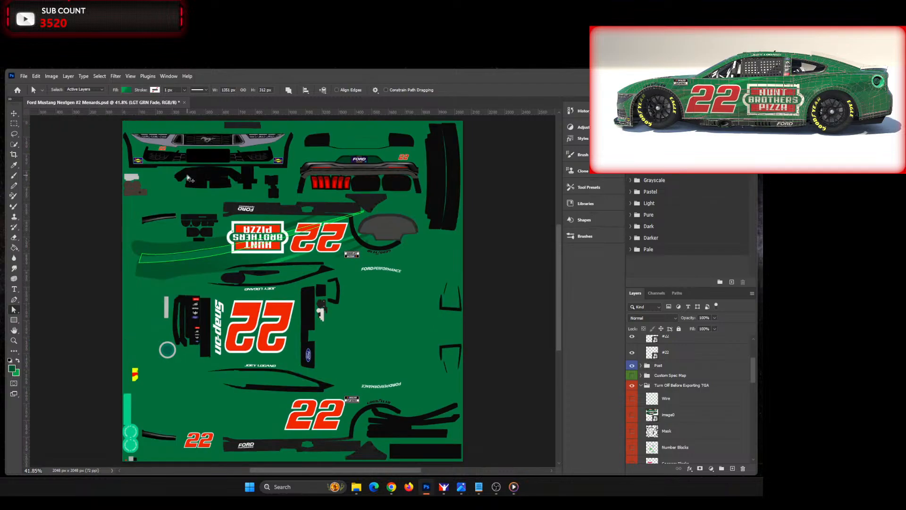
Step: Save a 32 bits/pixel, RLE-compressed Targa copy over the car_num file and replace its copy in the stockcars fordmustang2022 folder
key(ctrl+alt+s)
click(218, 320)
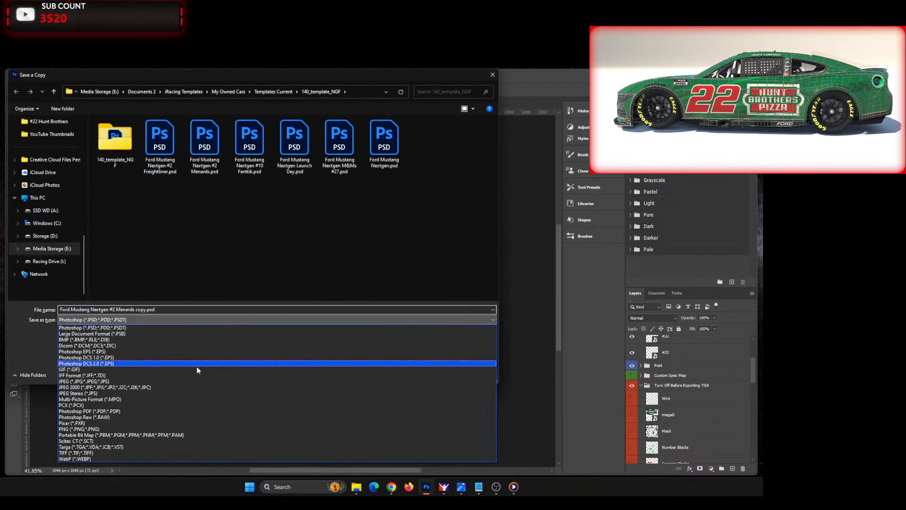
click(137, 449)
click(205, 141)
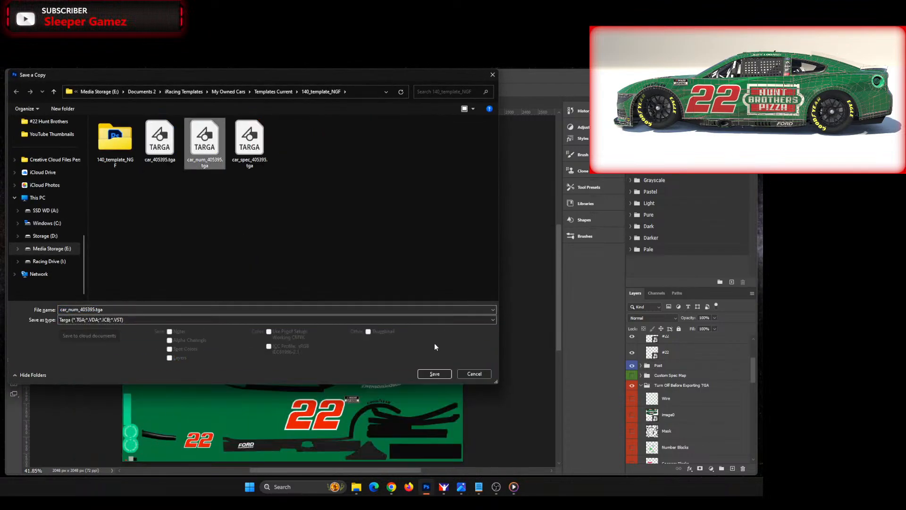
click(434, 374)
click(400, 277)
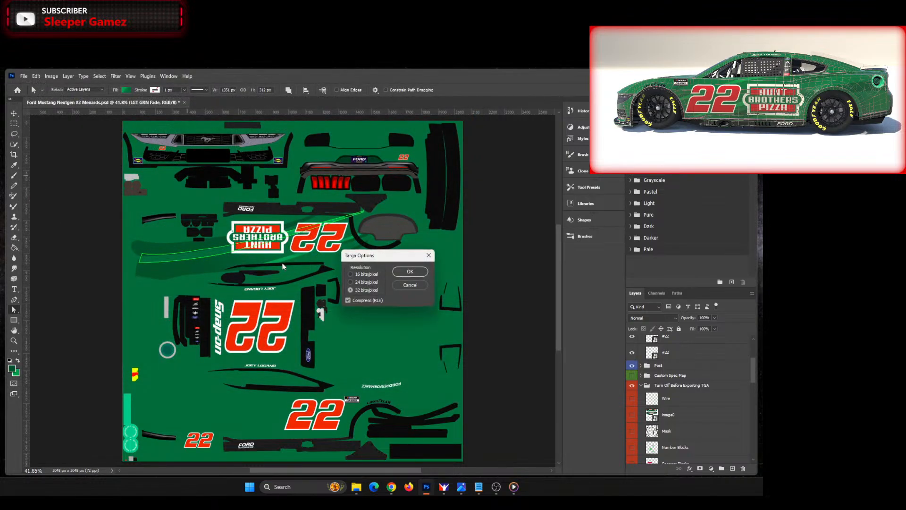
click(408, 272)
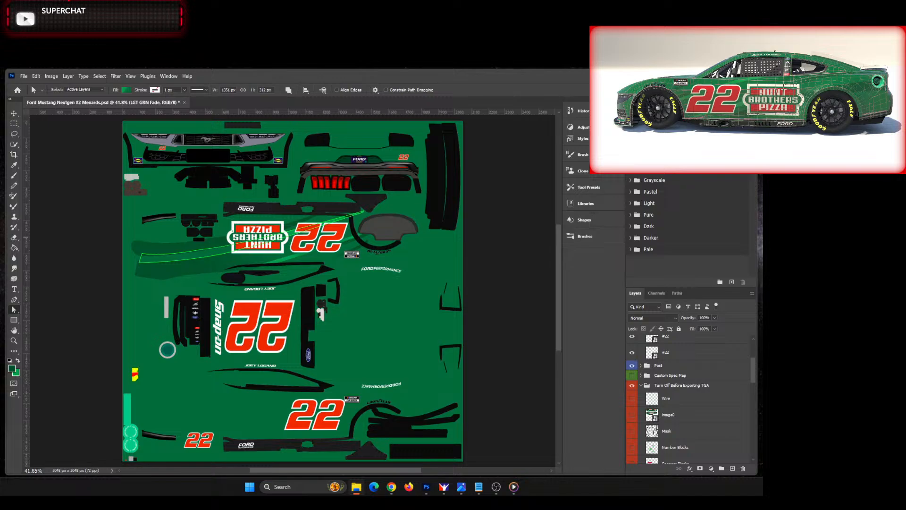
key(ctrl+v)
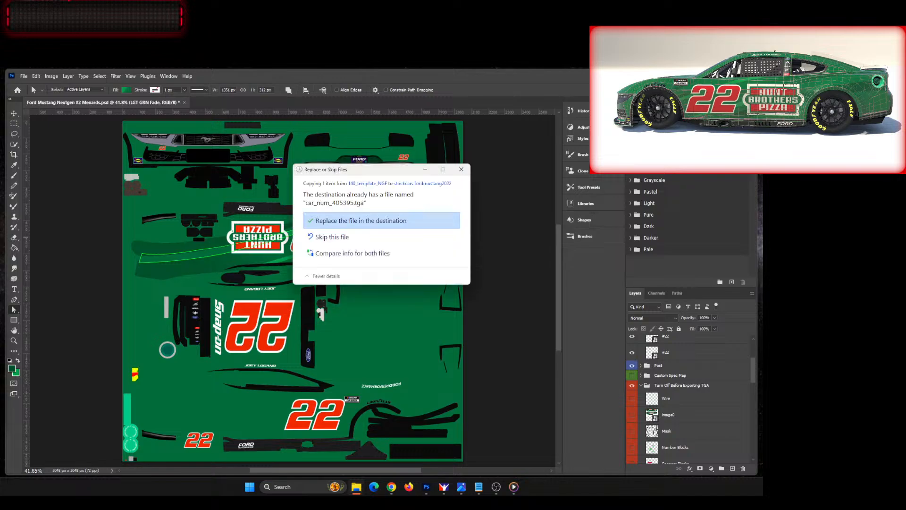
click(362, 223)
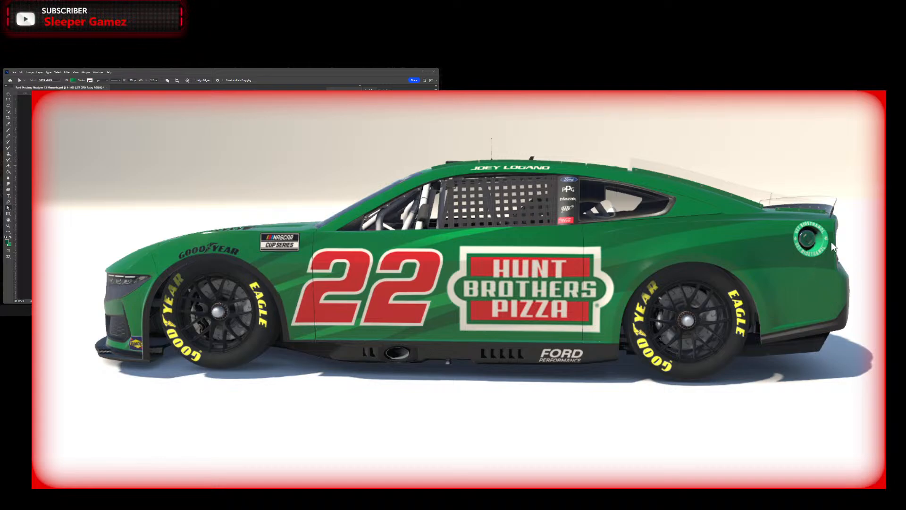
Step: Inspect the updated livery on the 3D car from the side and above, and compare it with the reference picture image0.jpg
drag(644, 272, 645, 297)
drag(620, 370, 723, 395)
drag(798, 282, 767, 341)
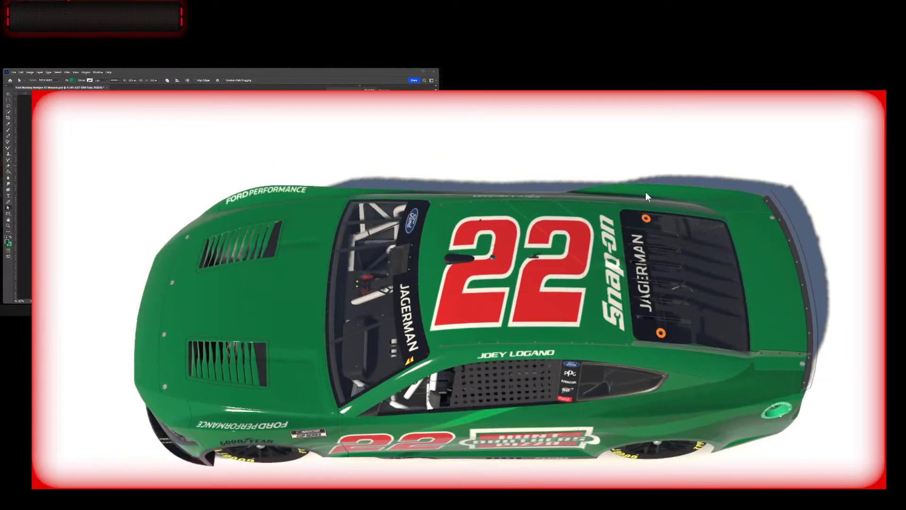
drag(752, 242, 560, 315)
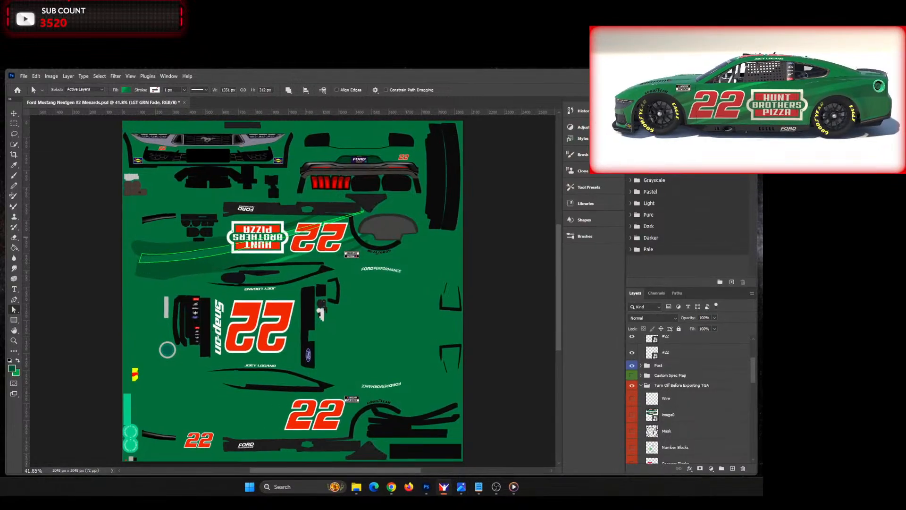
key(alt+Tab)
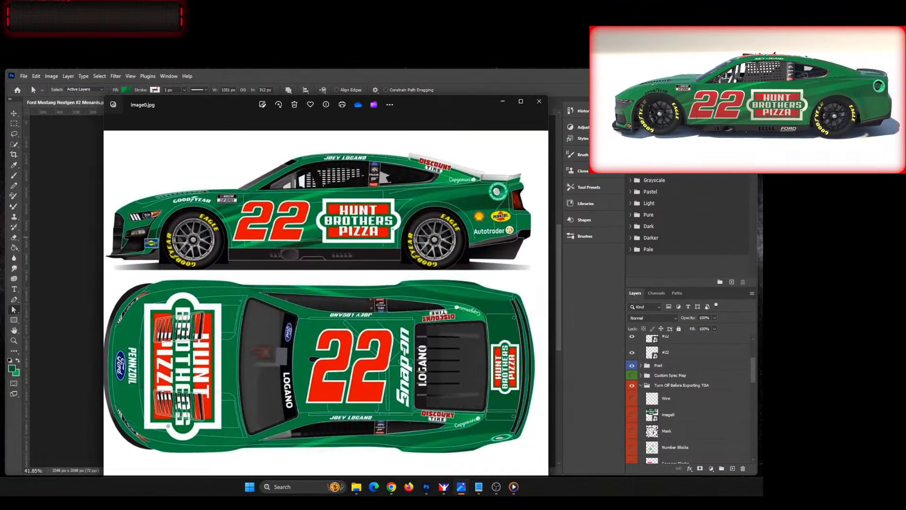
Step: Put the reference picture away, show the Wire layer, and rotate the template image 180°
drag(751, 88, 756, 76)
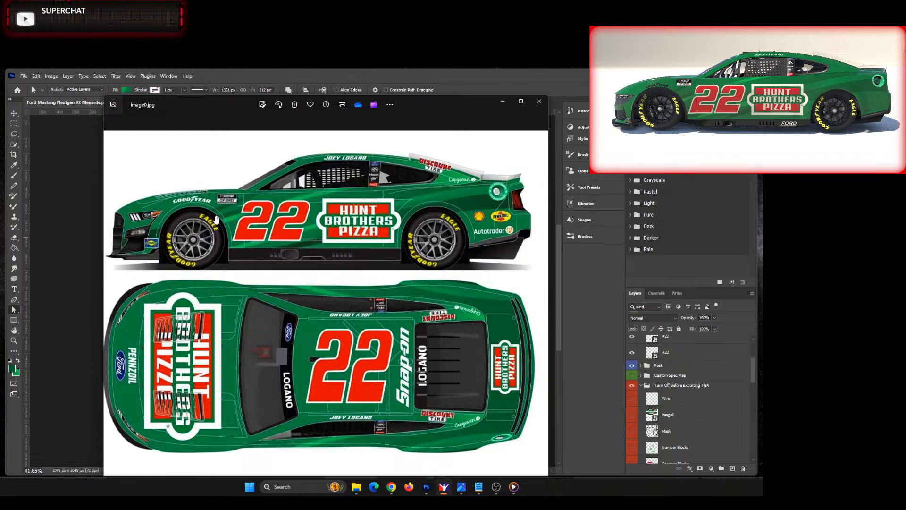
drag(429, 114, 0, 128)
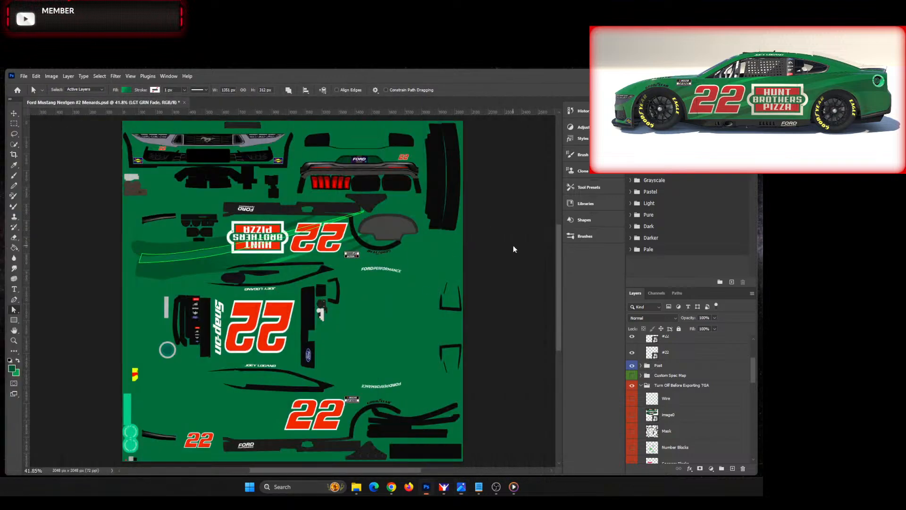
click(633, 399)
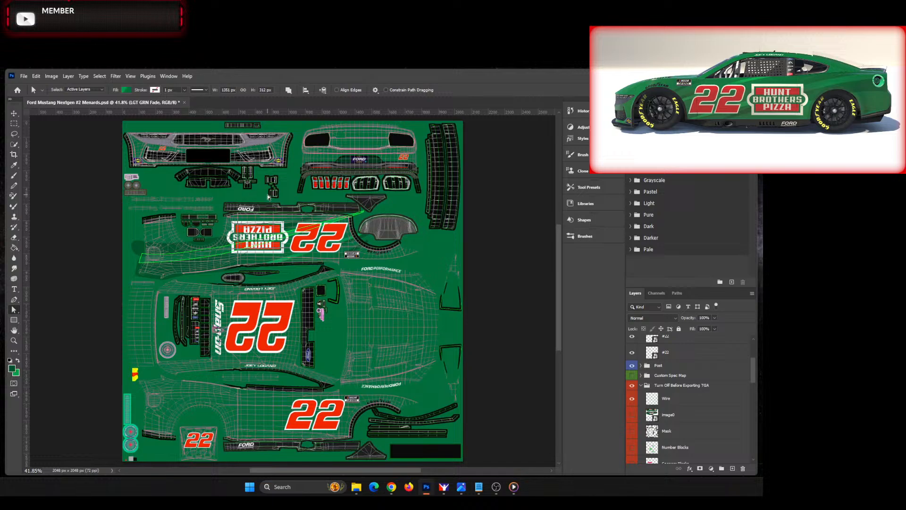
click(56, 78)
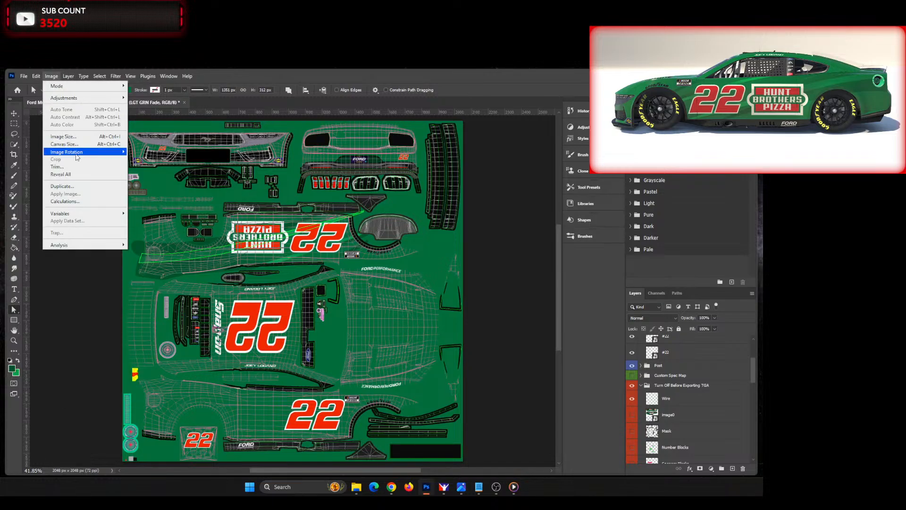
mouse_move(77, 157)
click(141, 152)
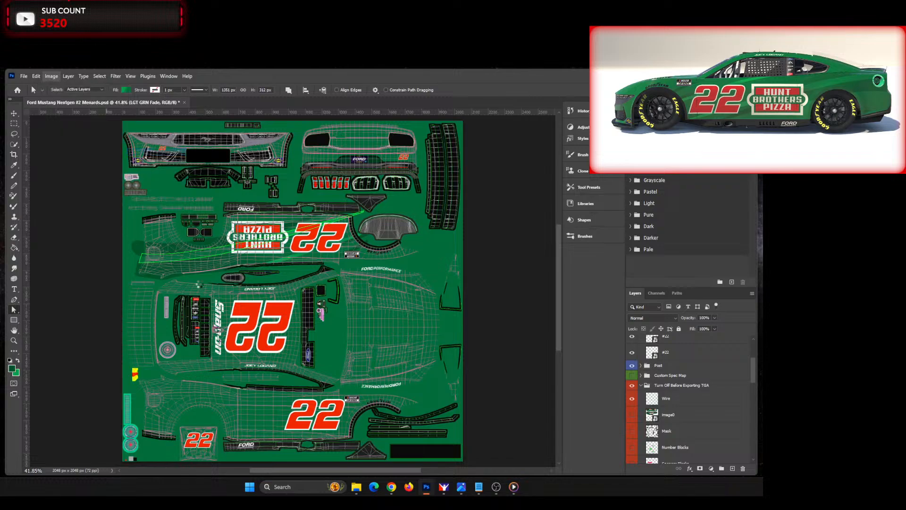
Step: Nudge the DRK GRN stripe between the front wheel arch and the window line slightly down and rearward
scroll(207, 360, up, 10)
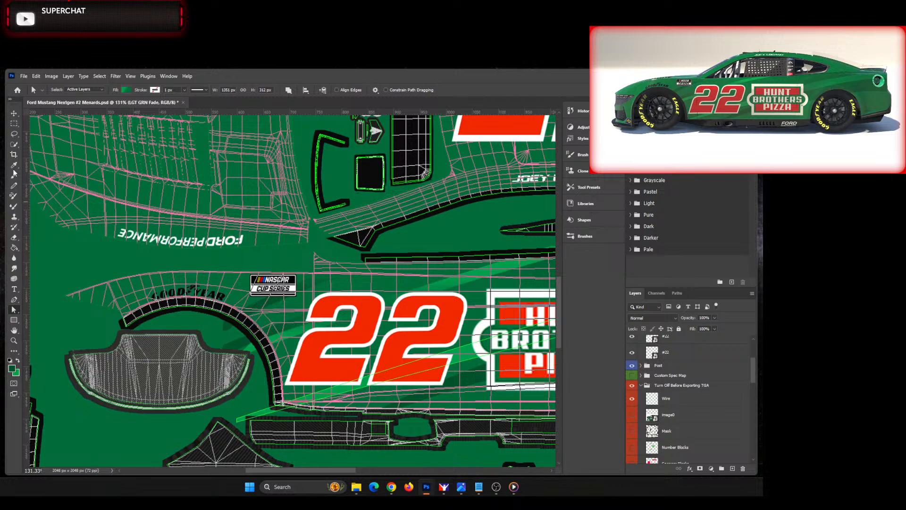
key(v)
click(228, 331)
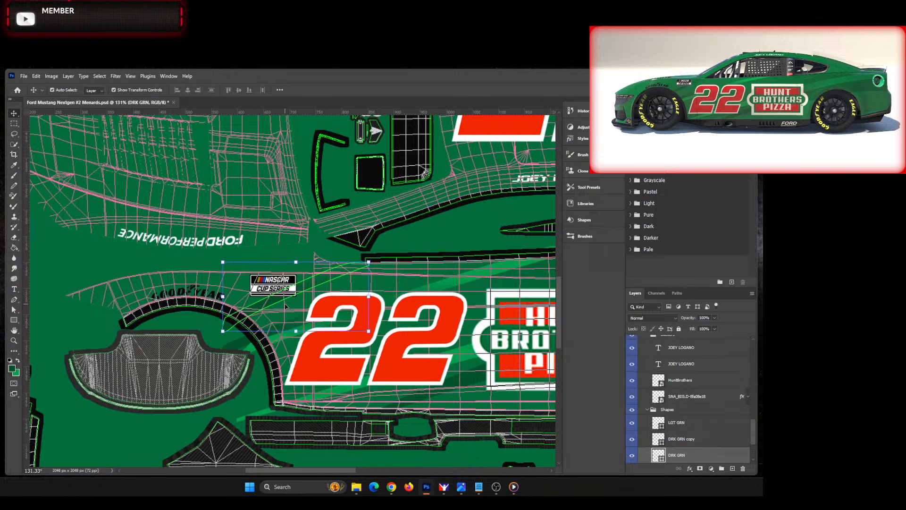
key(Down)
key(Down)
key(Down)
key(Down)
key(Down)
key(Right)
key(Right)
key(Right)
key(Right)
key(Right)
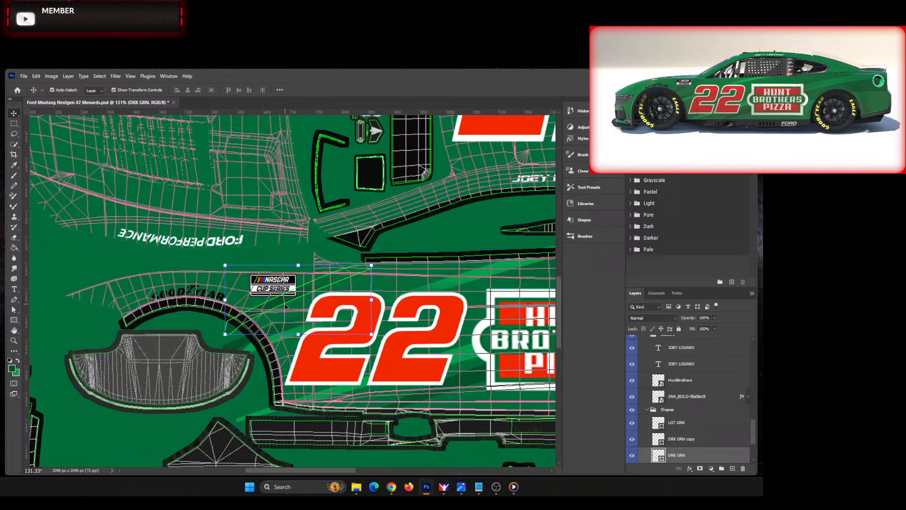
key(Right)
key(Right)
key(Down)
key(Down)
key(Down)
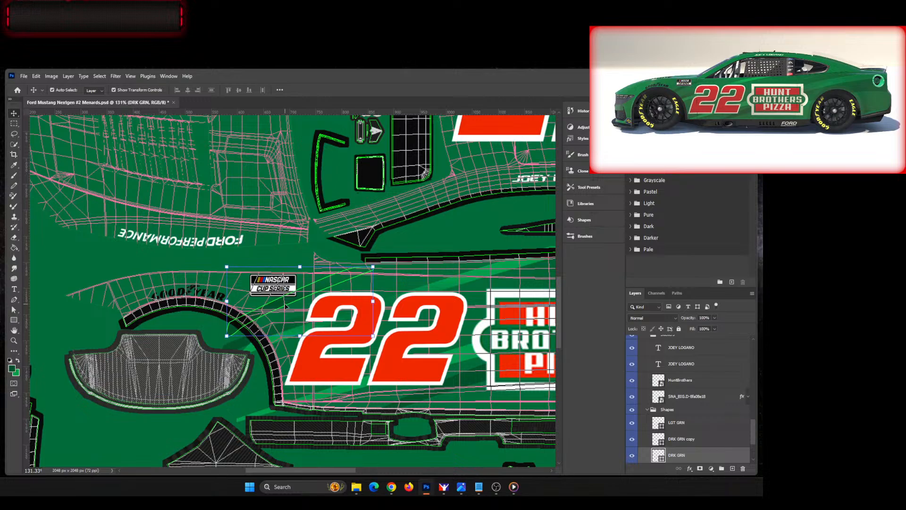
key(Up)
key(Up)
key(Up)
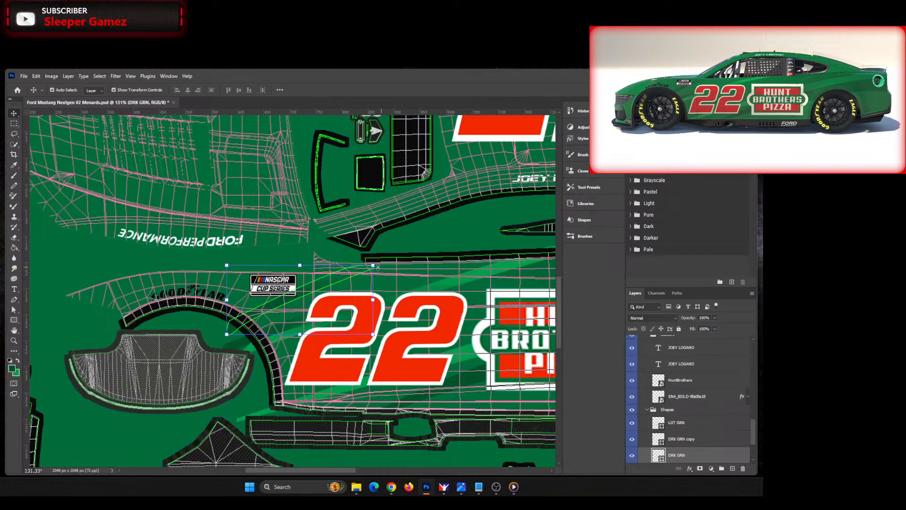
Step: Extend the upper rear end of the DRK GRN stripe up to the window line, making the shape about 325 px wide
click(14, 310)
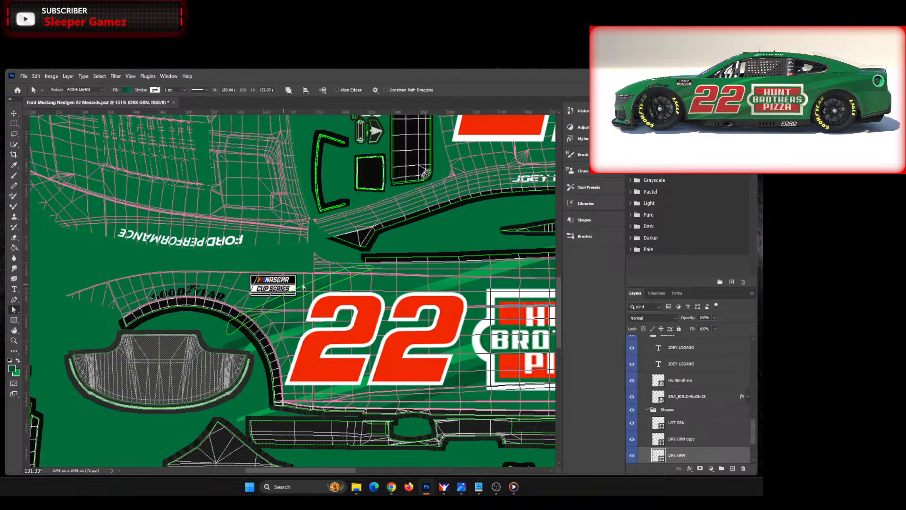
click(376, 271)
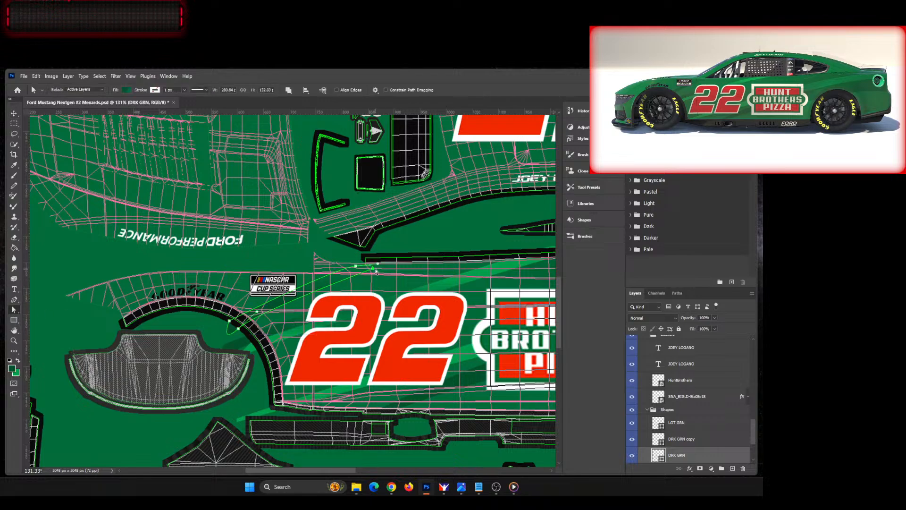
drag(374, 269, 381, 267)
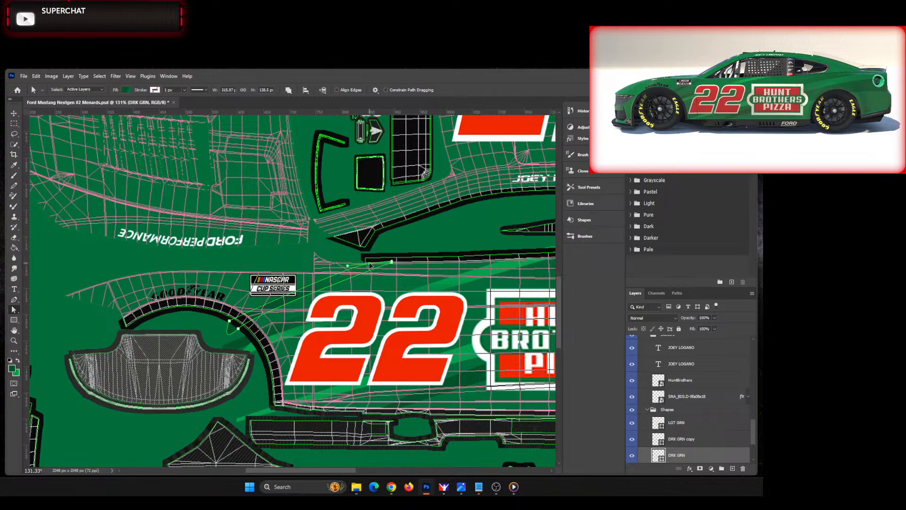
click(376, 263)
drag(376, 263, 376, 261)
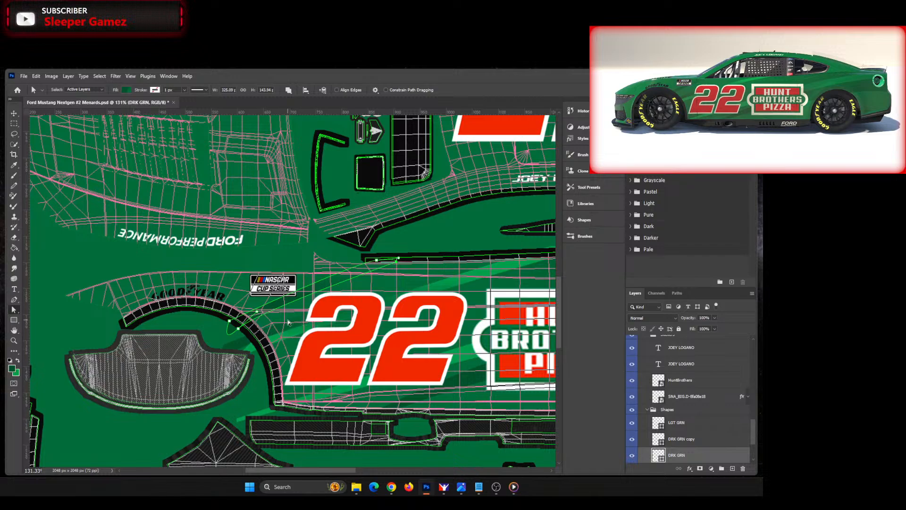
Step: Raise the upper end of the DRK GRN copy stripe behind the 22 and pull its front anchor slightly up and rearward
click(13, 113)
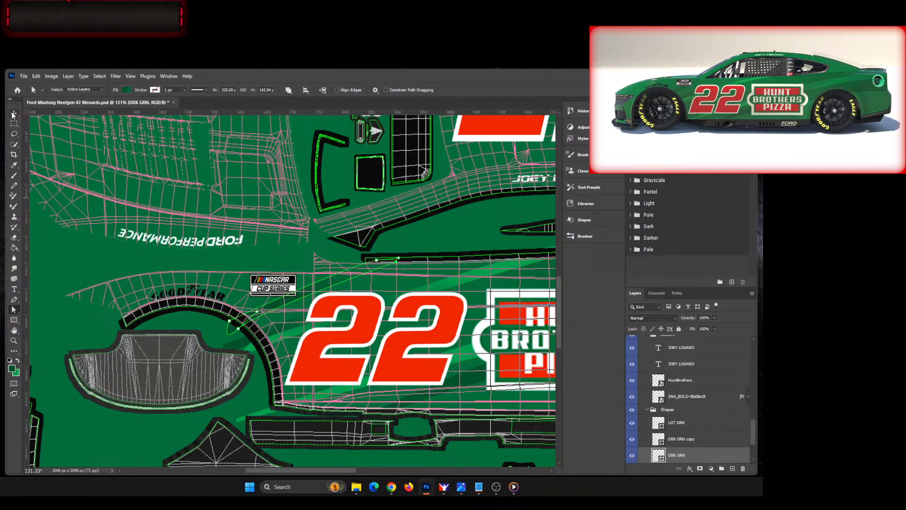
click(236, 347)
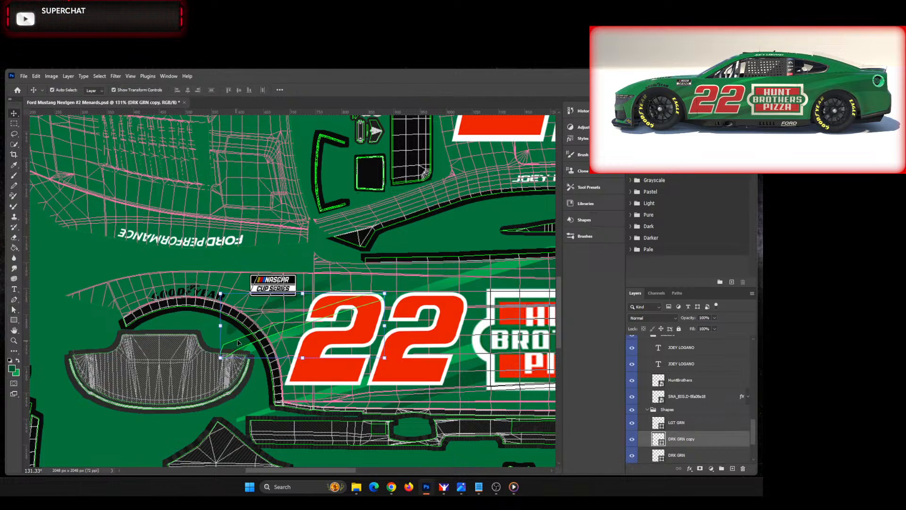
click(15, 310)
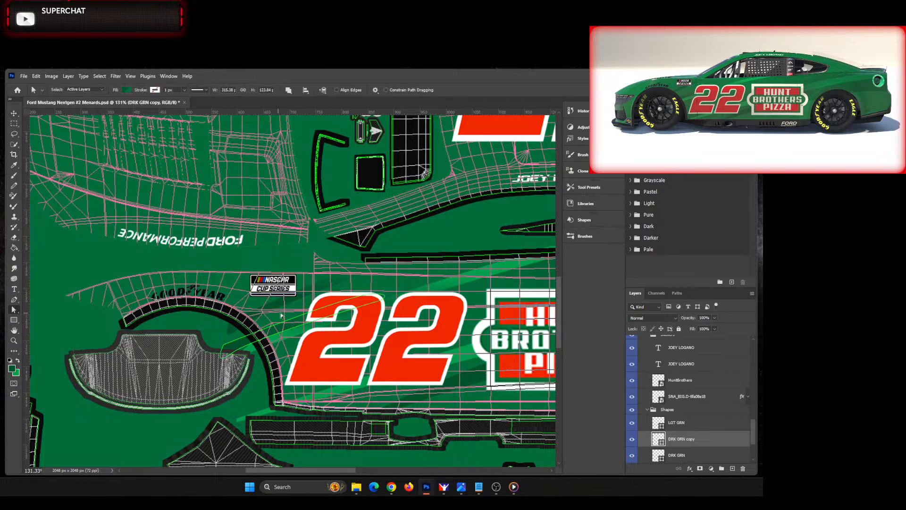
click(287, 323)
drag(373, 295, 375, 293)
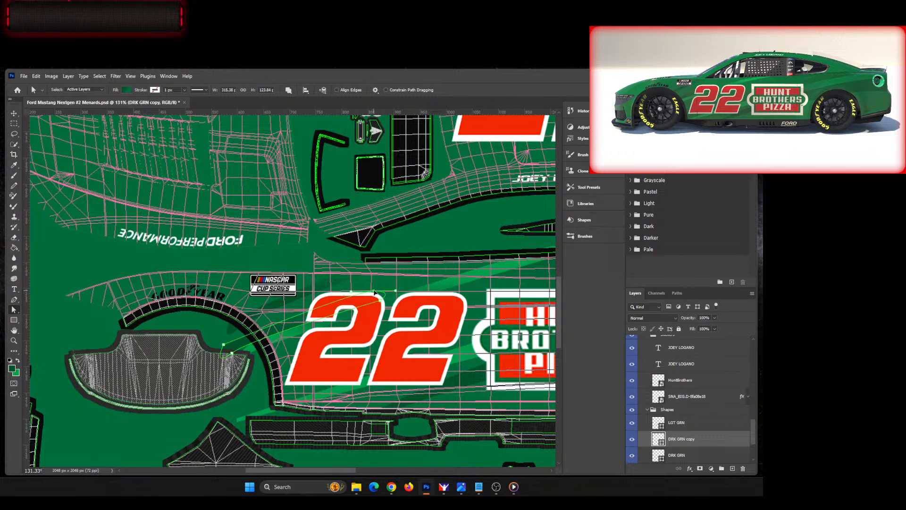
drag(224, 345, 230, 341)
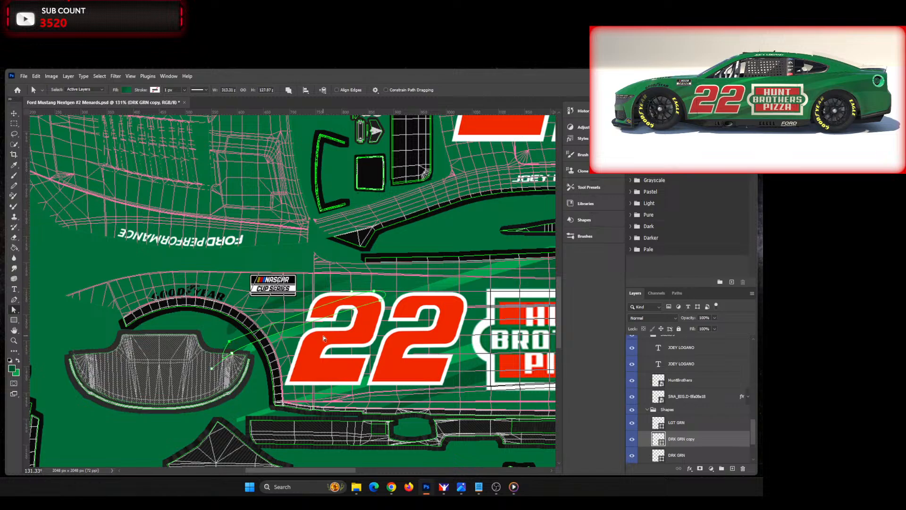
Step: Adjust the LGT GRN stripe's two front end anchors beside the front wheel arch, moving the upper one forward and the lower one up
click(15, 115)
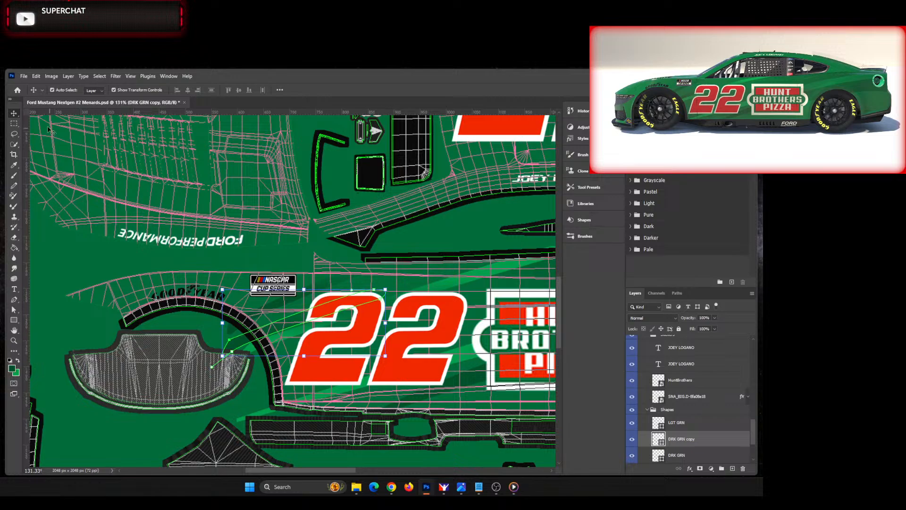
click(491, 281)
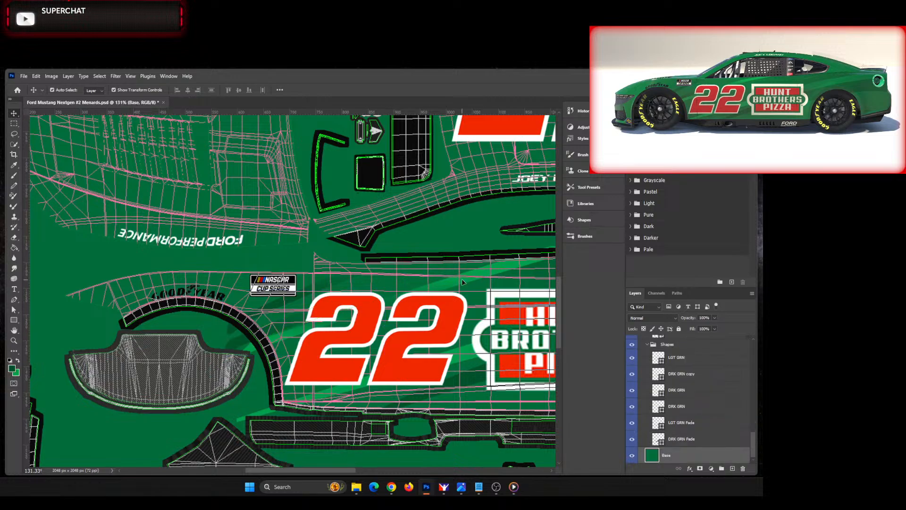
click(14, 311)
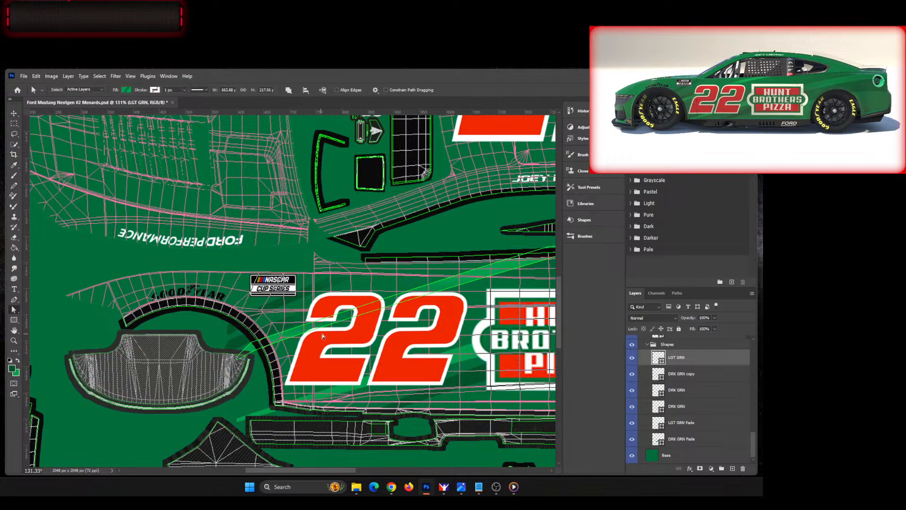
click(251, 344)
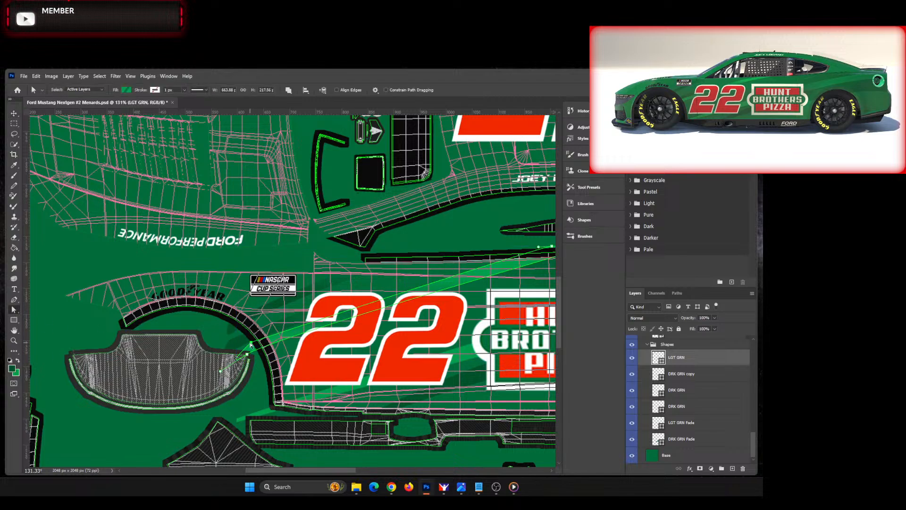
drag(250, 344, 245, 345)
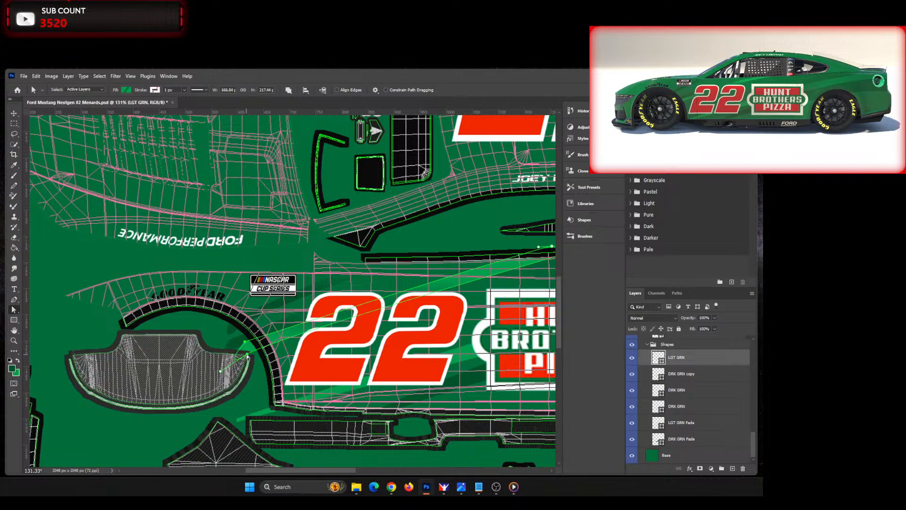
drag(247, 355, 246, 351)
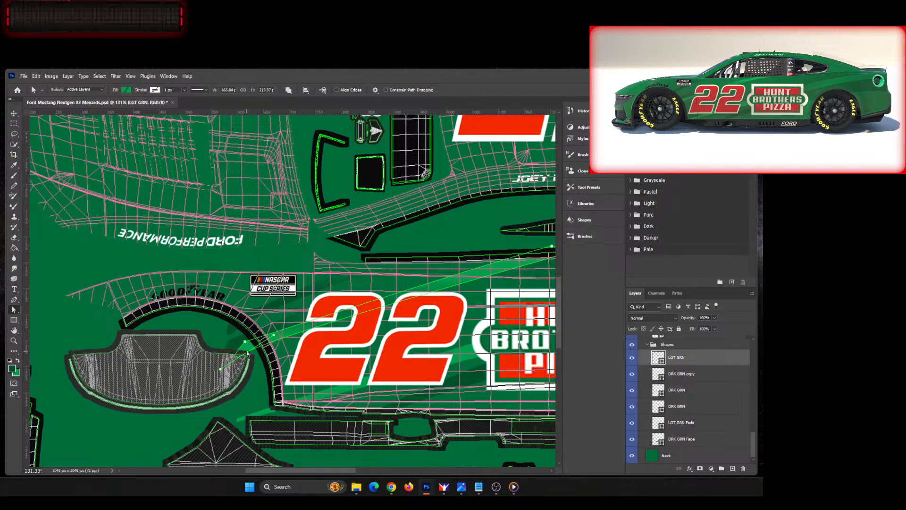
click(348, 340)
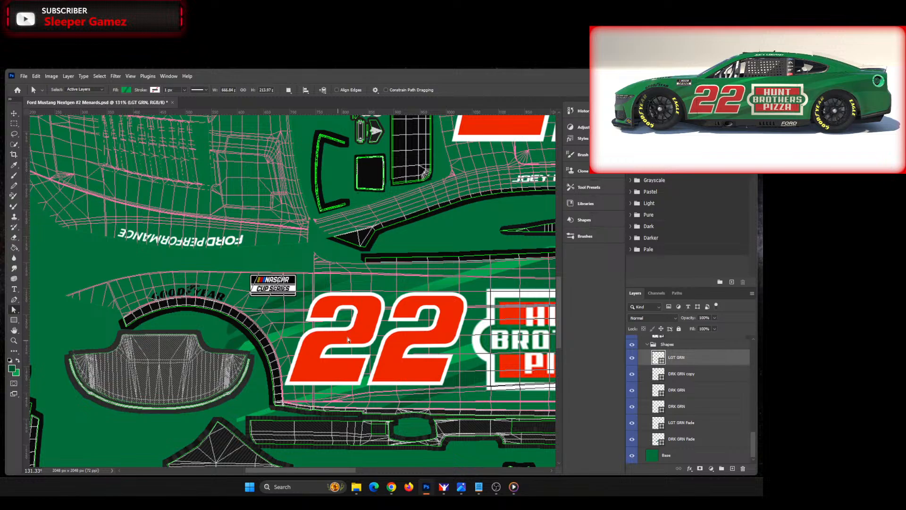
Step: Extend the LGT GRN stripe's upper end rearward along the window line to a shape width of about 709 px
click(509, 273)
drag(340, 470, 388, 466)
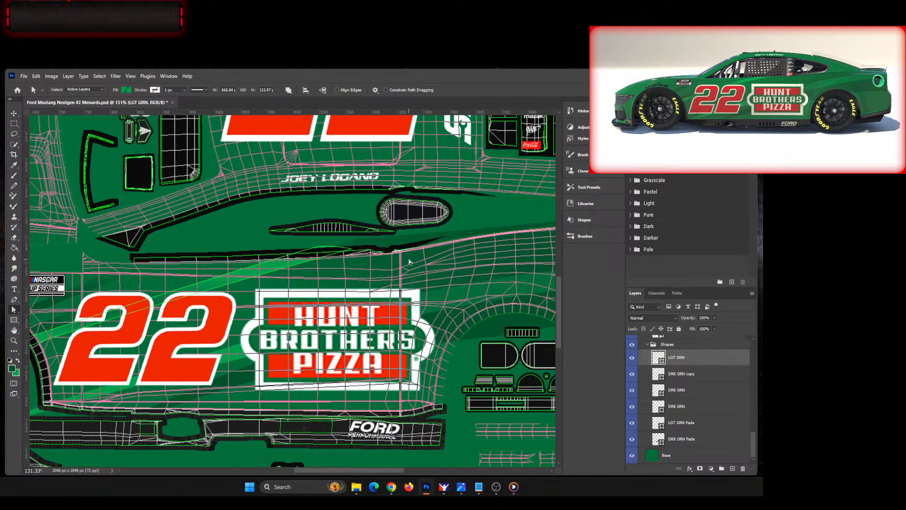
drag(352, 249, 333, 247)
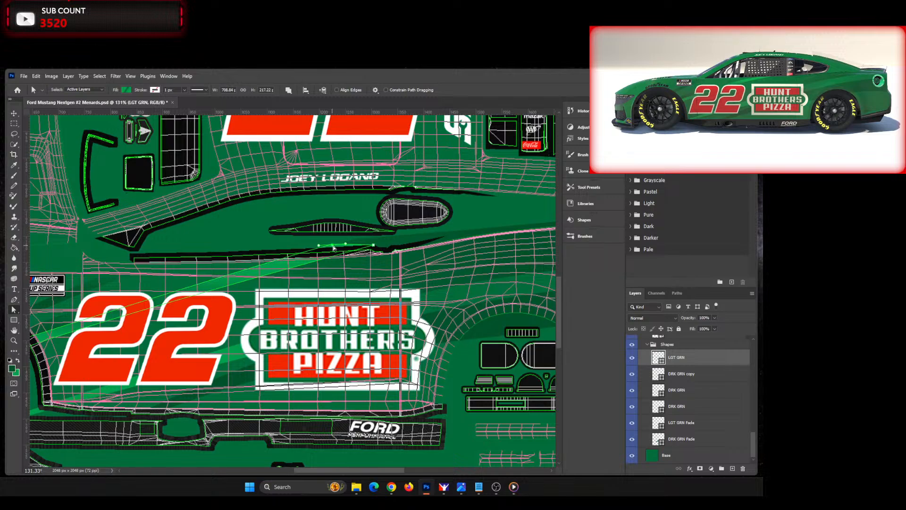
drag(338, 470, 309, 471)
key(ctrl+0)
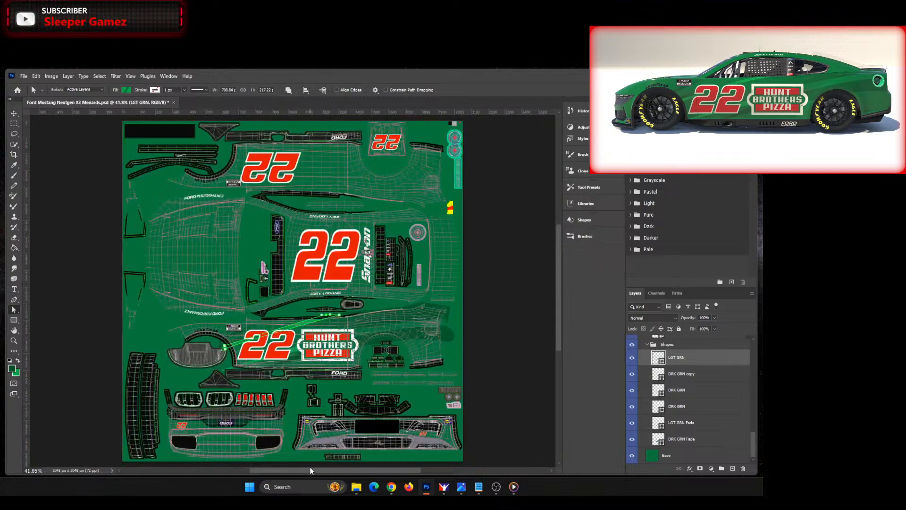
Step: Adjust the uppermost DRK GRN stripe's two front anchors beside the front wheel arch and shift its upper end anchor slightly forward and up
click(509, 391)
scroll(216, 339, up, 5)
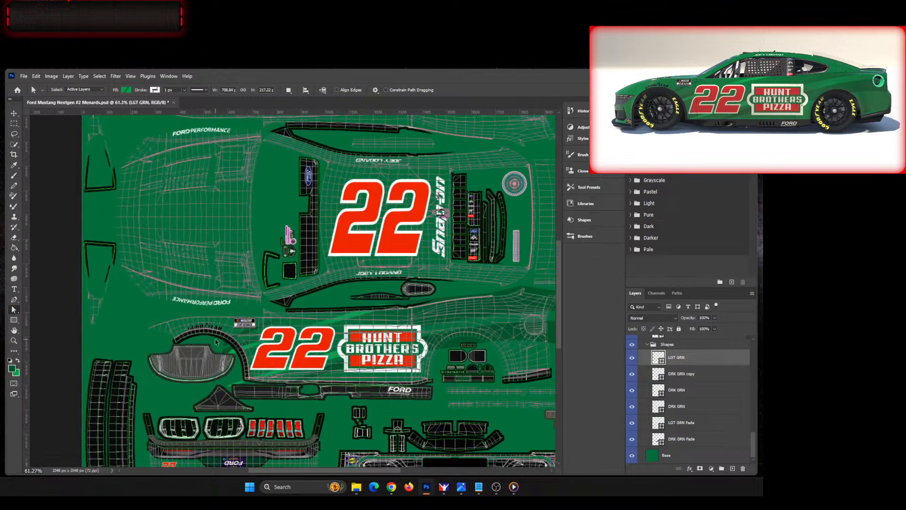
scroll(216, 340, up, 2)
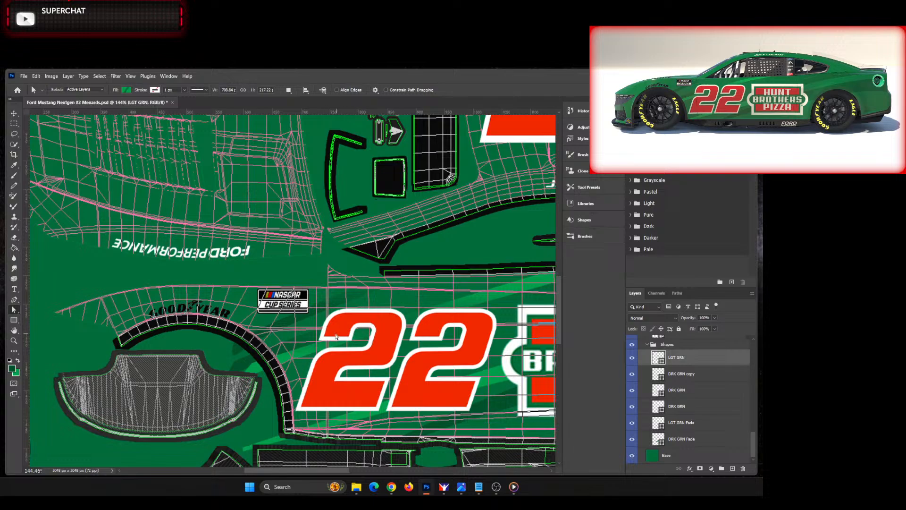
click(14, 115)
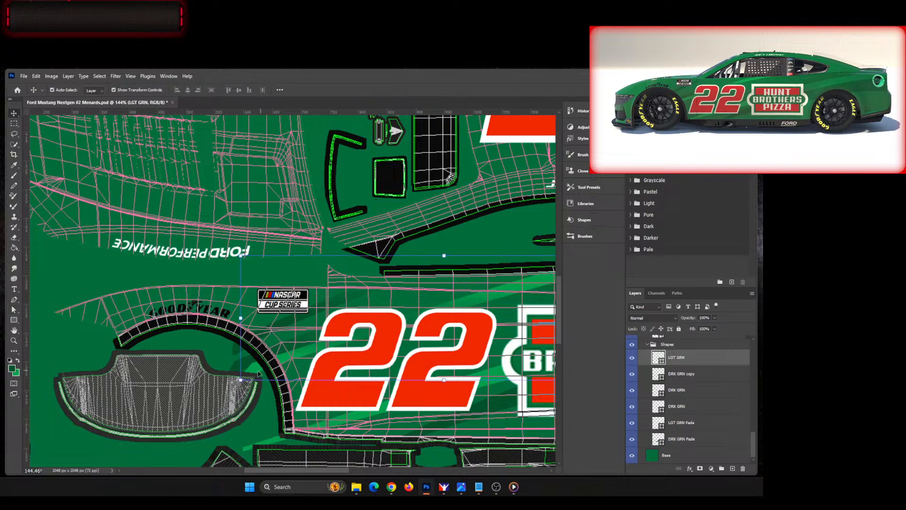
click(232, 353)
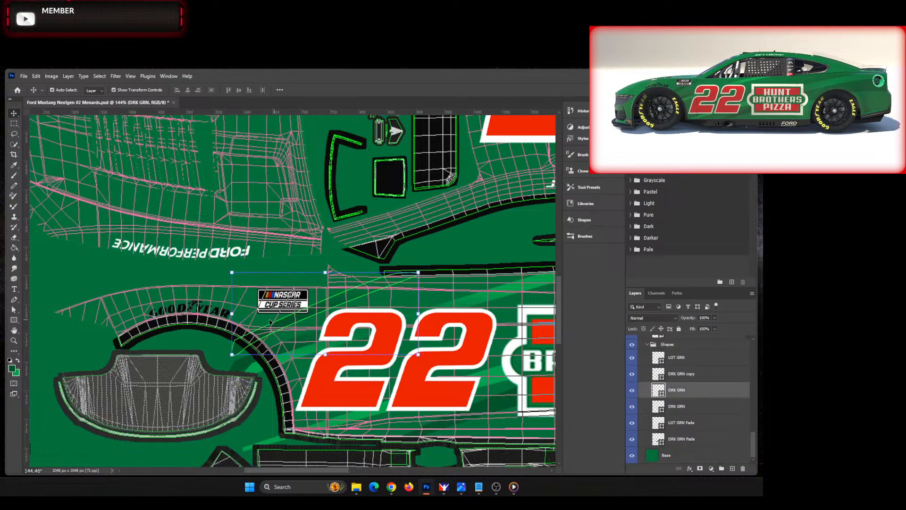
click(14, 309)
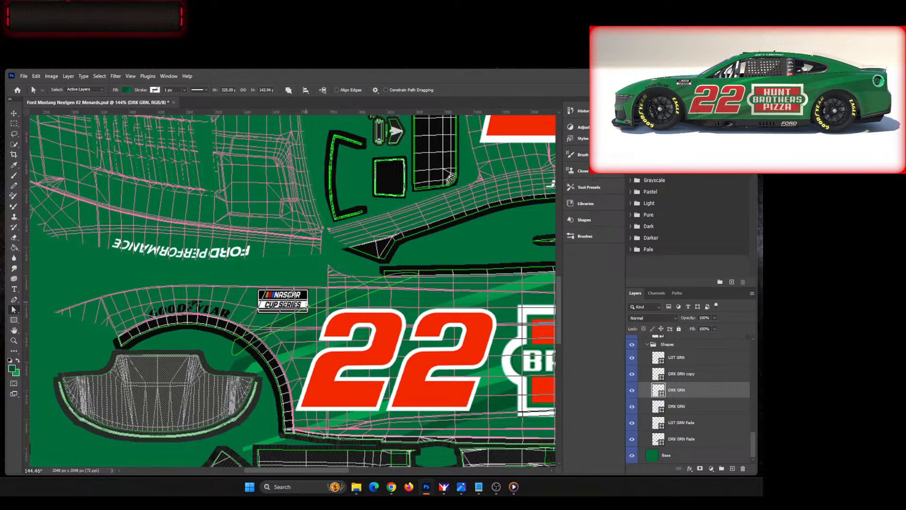
click(245, 346)
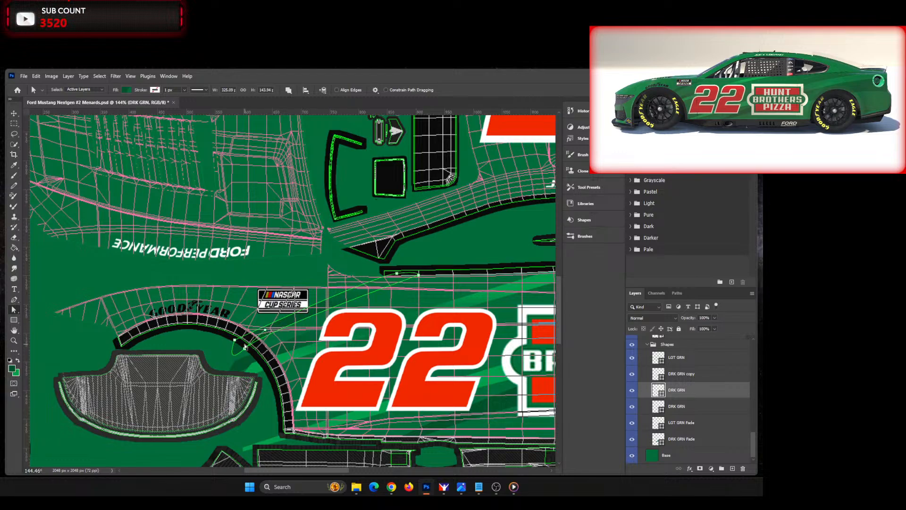
click(236, 341)
drag(236, 342, 244, 352)
click(396, 273)
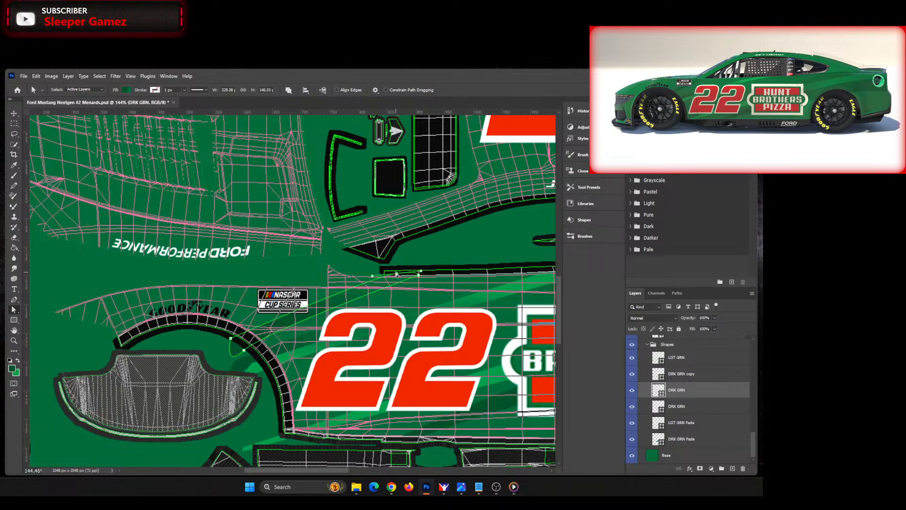
drag(397, 274, 393, 272)
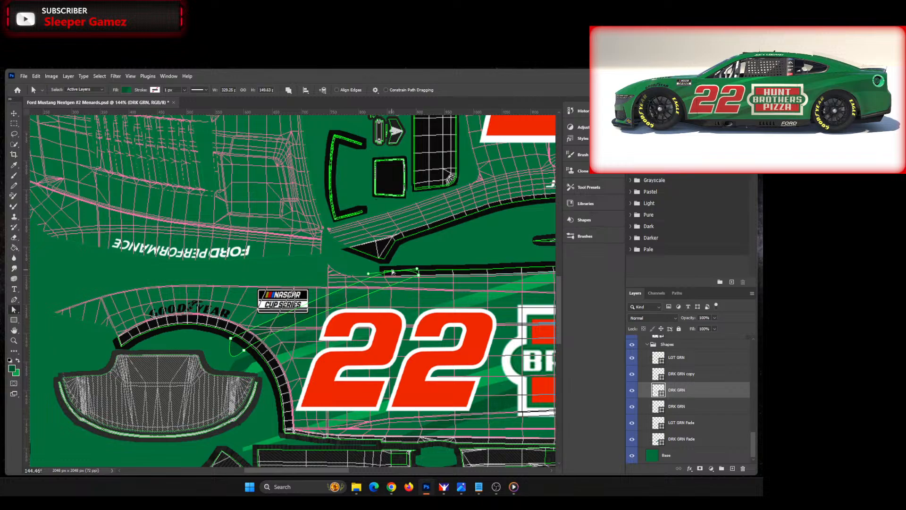
Step: Raise the DRK GRN copy stripe's upper end anchor and pull its lower rear anchor slightly forward, to a shape width of about 314 px
click(13, 117)
click(245, 372)
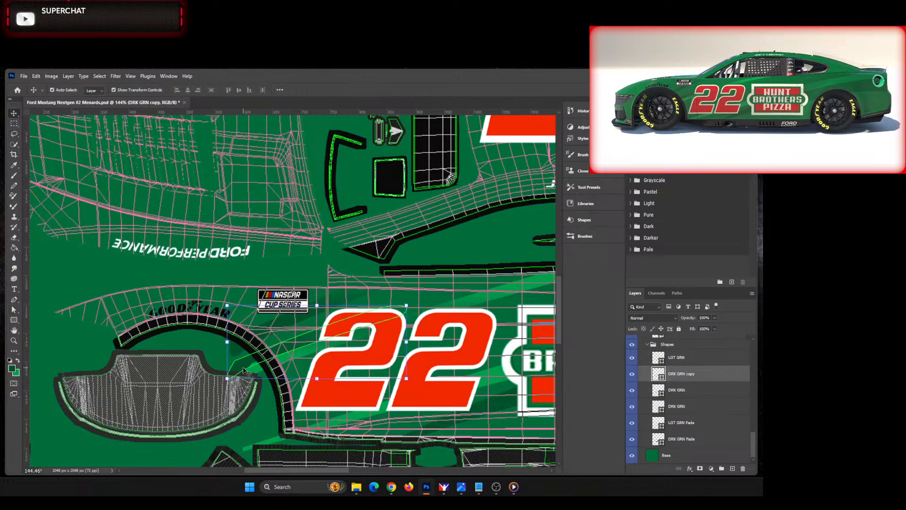
click(13, 310)
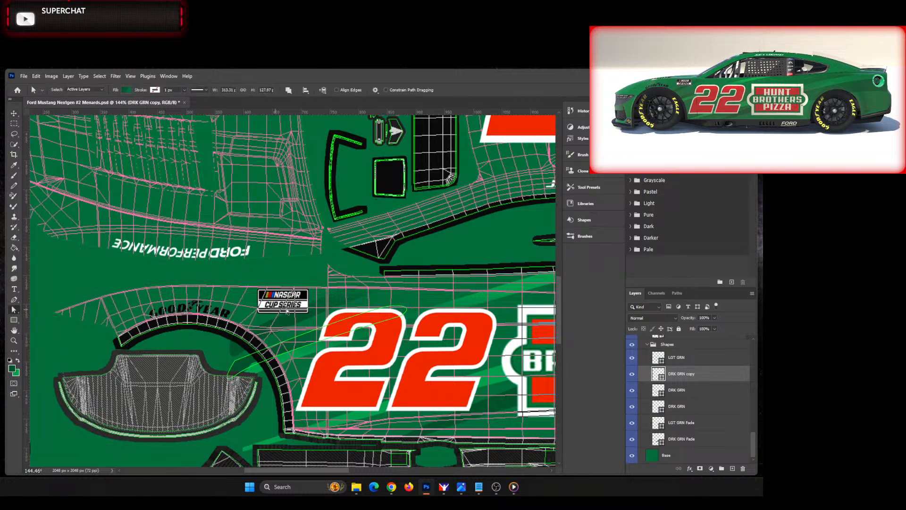
click(397, 304)
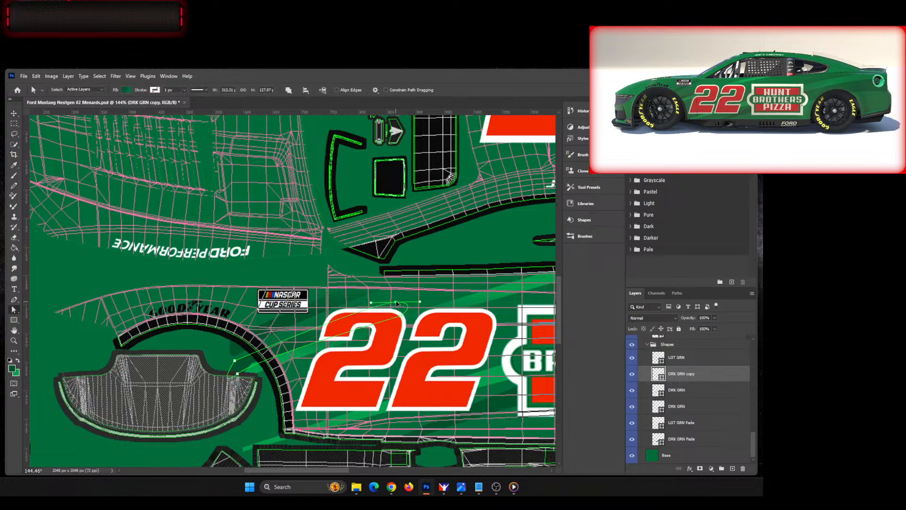
drag(397, 304, 405, 314)
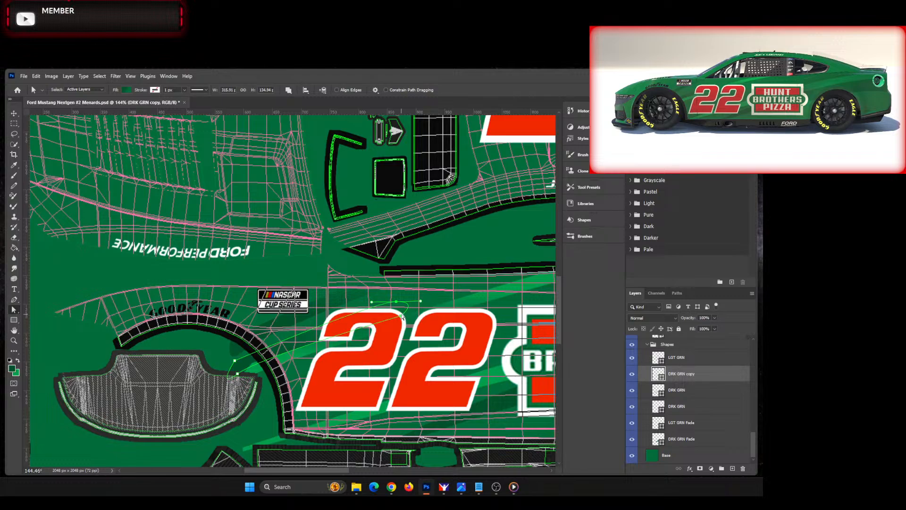
click(402, 317)
drag(405, 317, 398, 319)
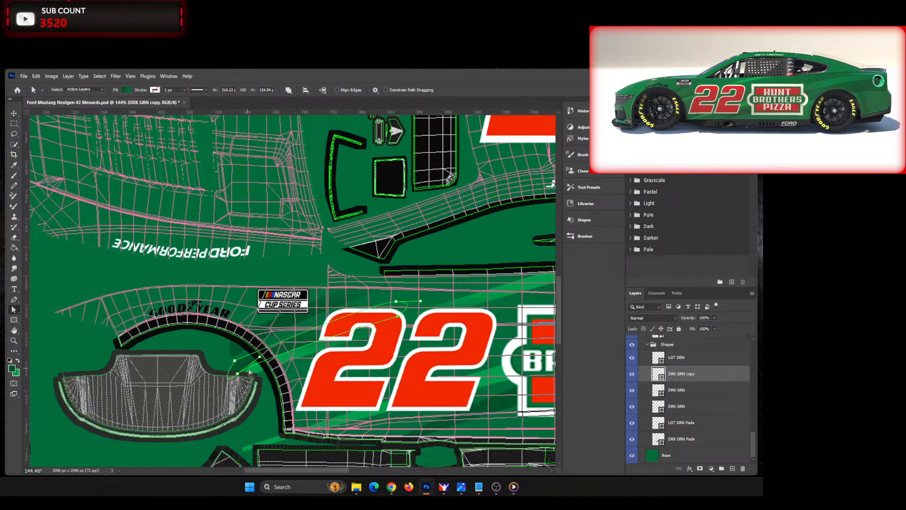
click(14, 114)
click(148, 240)
key(ctrl+0)
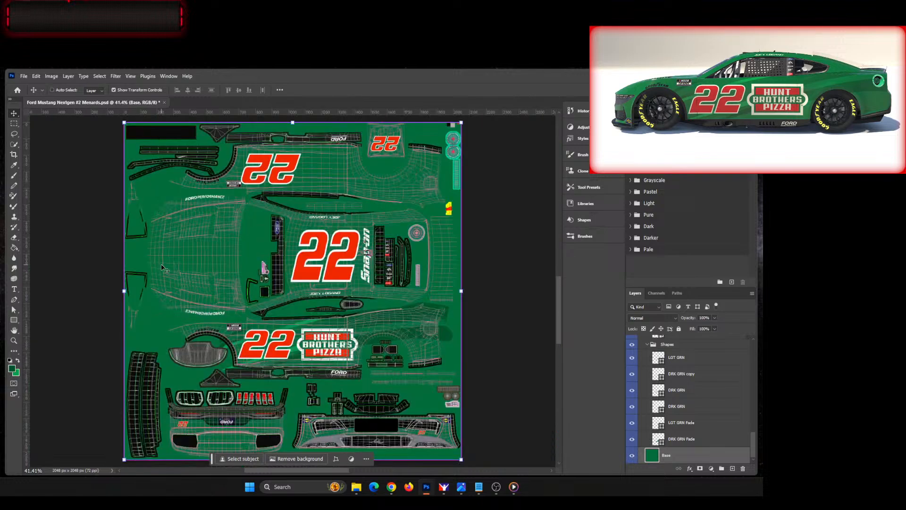
click(499, 350)
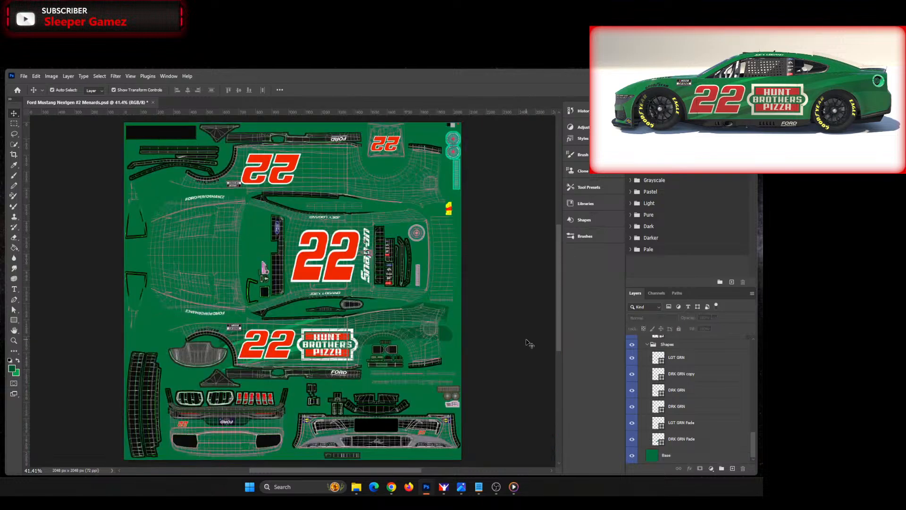
Step: Rename the Shapes layer group as LFT Side and collapse it
double_click(668, 345)
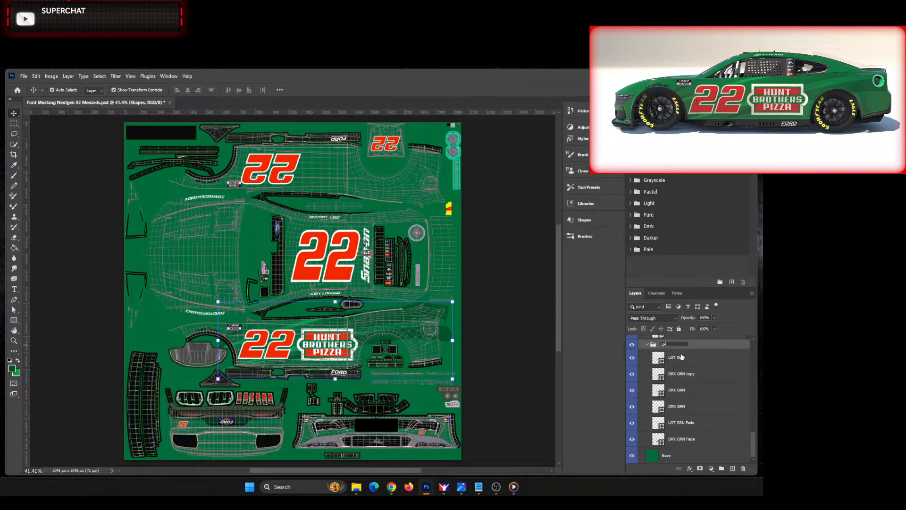
key(Return)
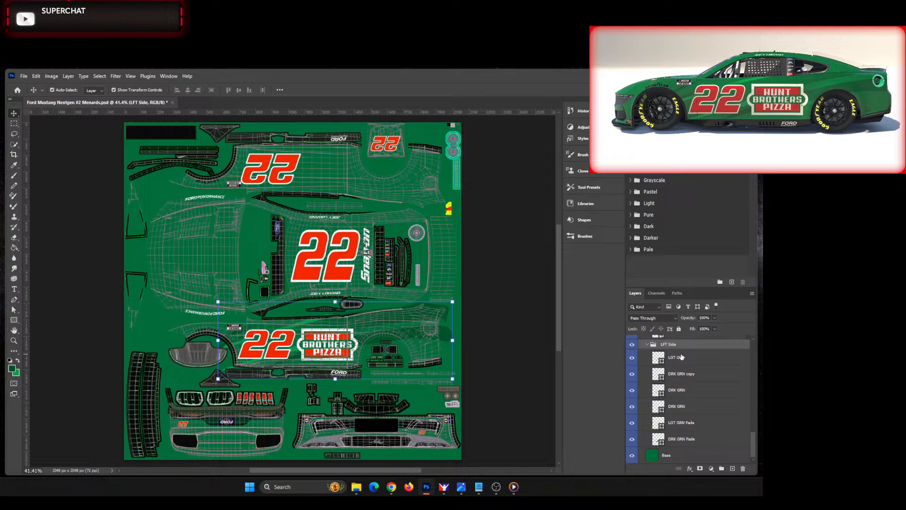
click(647, 346)
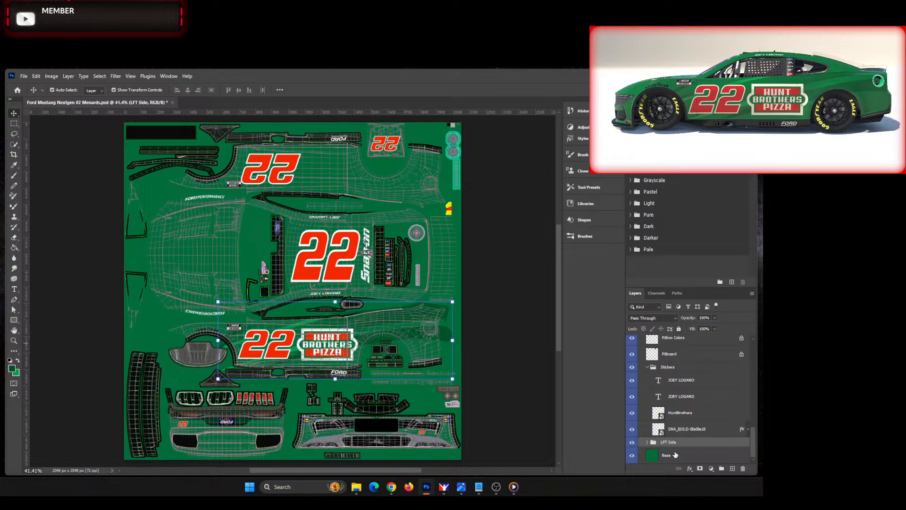
Step: Duplicate the LFT Side group within the same document under the name RGT Side
right_click(690, 446)
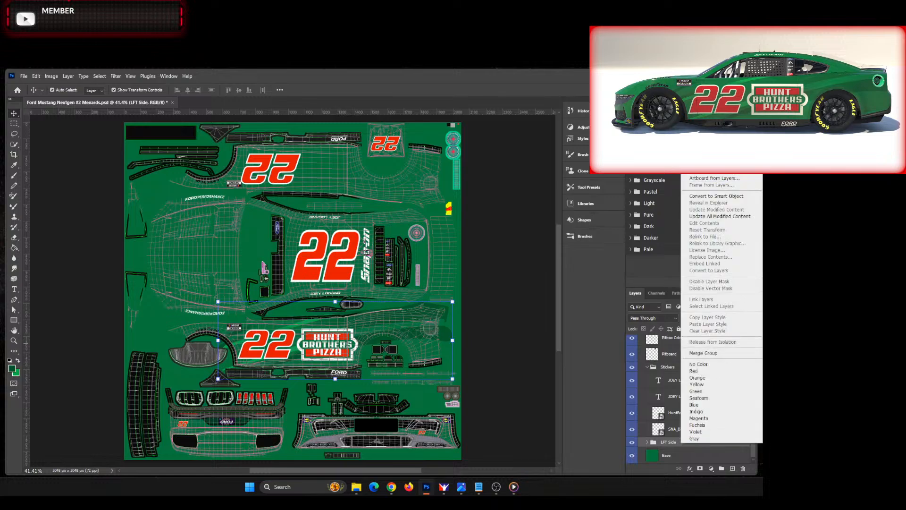
click(708, 136)
text(RGT)
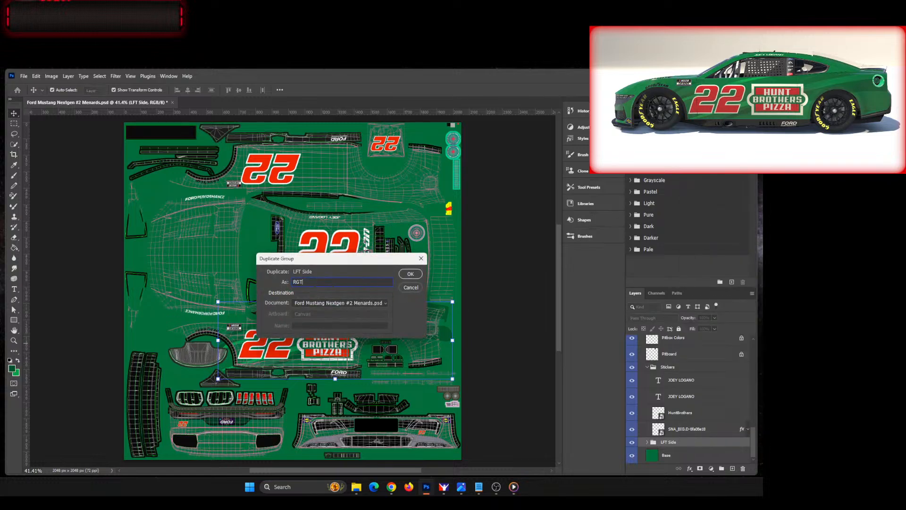
text( Side)
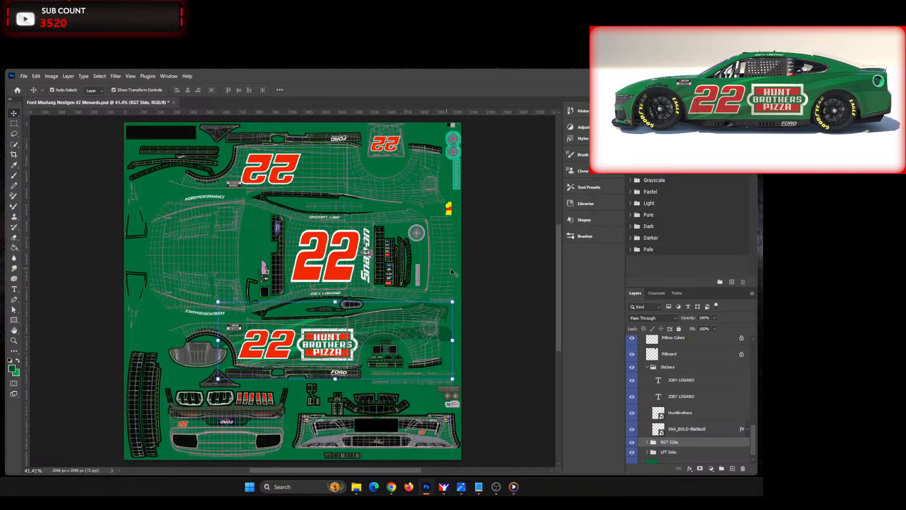
Step: Move the RGT Side group straight up onto the opposite body side with the mirrored 22
key(shift+Up)
key(shift+Up)
key(shift+Up)
key(shift+Up)
key(shift+Up)
key(shift+Up)
key(shift+Up)
key(shift+Up)
key(shift+Up)
key(shift+Up)
key(shift+Up)
key(shift+Up)
key(shift+Up)
key(shift+Up)
key(shift+Up)
key(shift+Up)
key(shift+Up)
key(shift+Up)
key(shift+Up)
key(shift+Up)
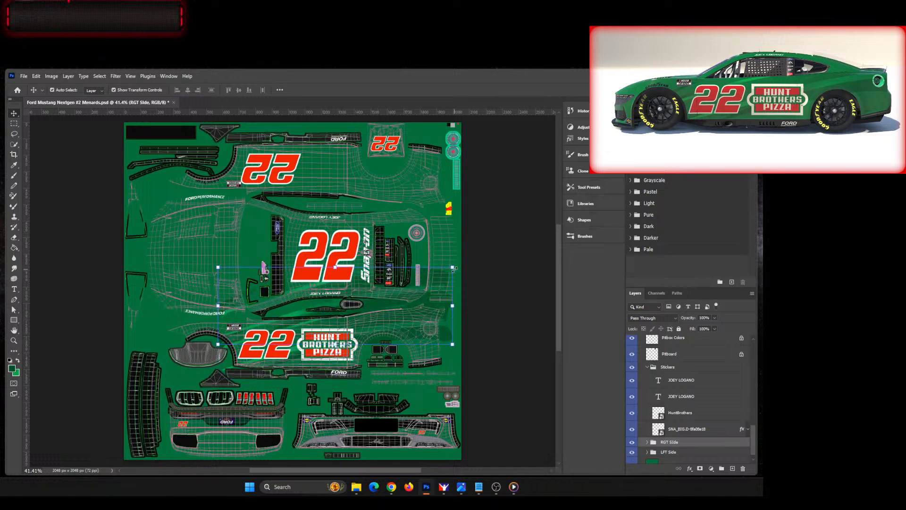
key(shift+Up)
key(shift+Up)
key(shift+Up)
key(shift+Up)
key(shift+Up)
key(shift+Up)
key(shift+Up)
key(shift+Up)
key(shift+Up)
key(shift+Up)
key(shift+Up)
key(shift+Up)
key(shift+Up)
key(shift+Up)
key(shift+Up)
key(shift+Up)
key(shift+Up)
key(shift+Up)
key(shift+Up)
key(shift+Up)
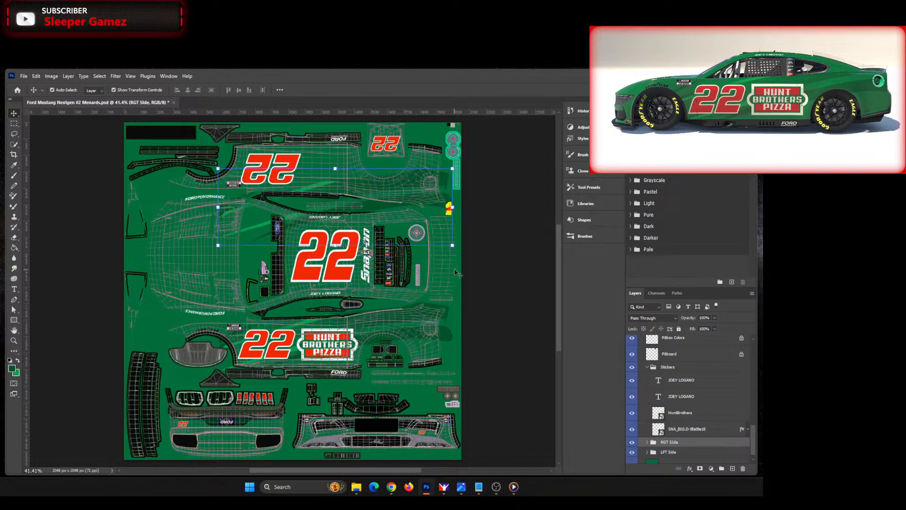
key(shift+Up)
key(shift+Up)
key(shift+Up)
key(shift+Up)
key(shift+Up)
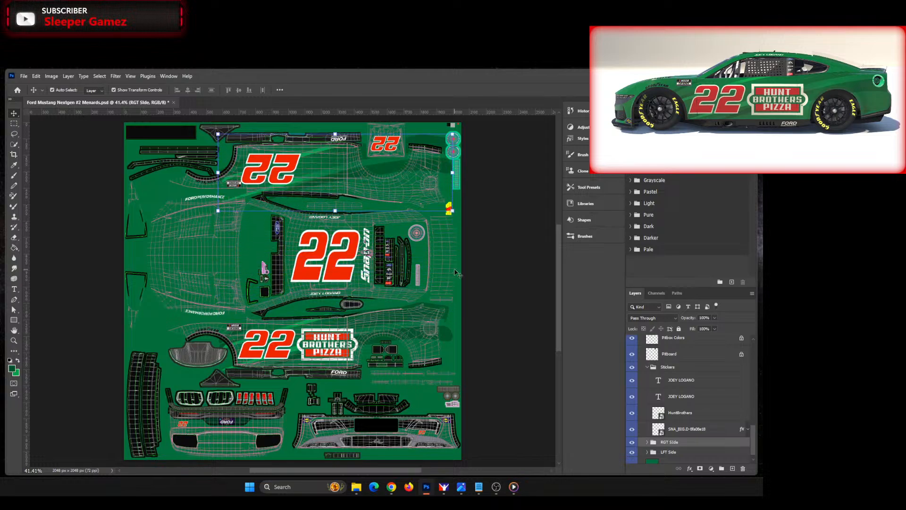
Step: Flip the RGT Side group vertically to mirror the stripes for the other body side
key(ctrl+t)
right_click(335, 210)
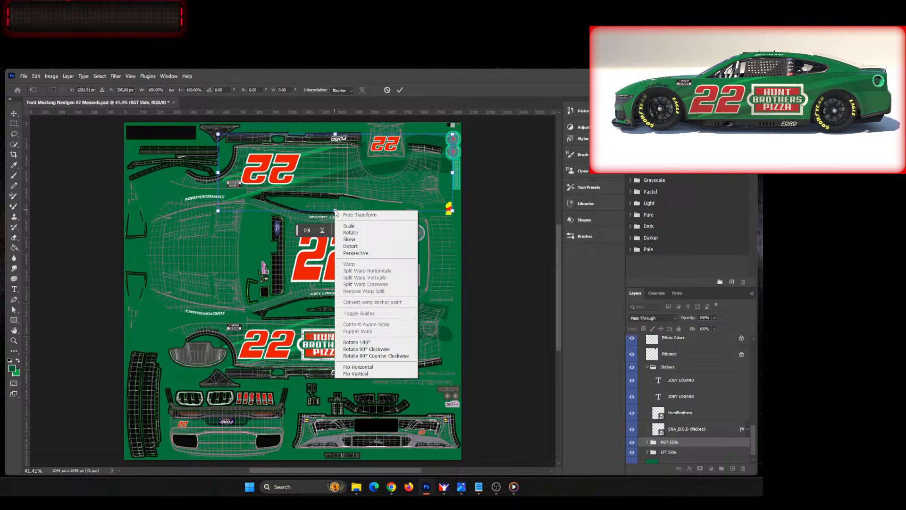
click(356, 374)
scroll(361, 254, up, 2)
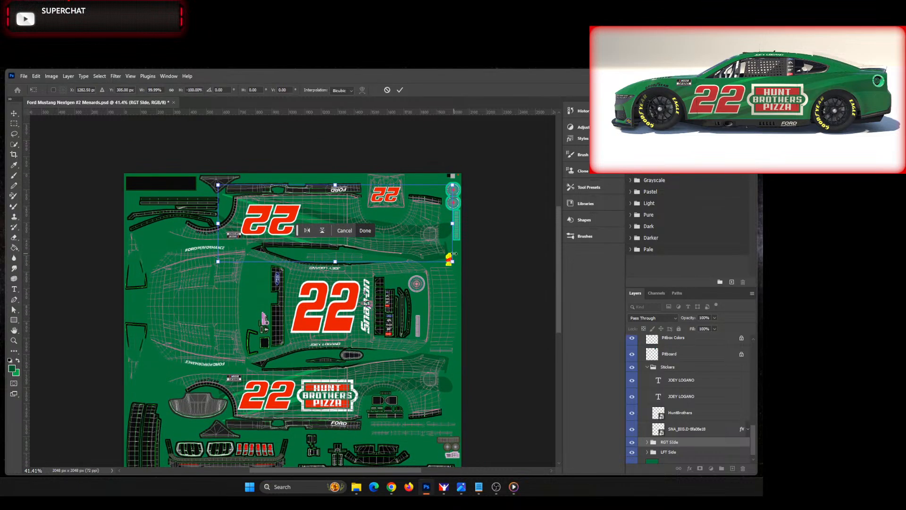
Step: Align the flipped RGT Side stripes with the opposite side panel at a Y position of 293 px and apply the transform
key(shift+Up)
key(shift+Up)
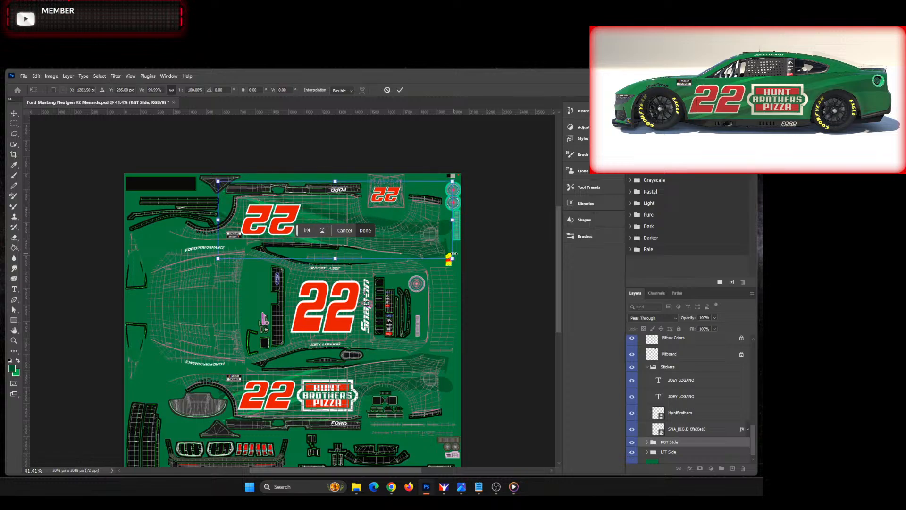
key(shift+Down)
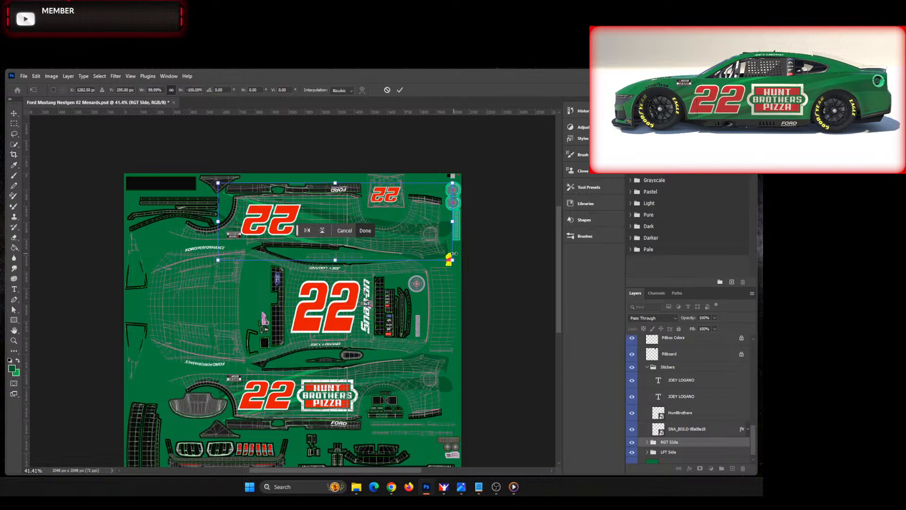
key(Up)
key(Up)
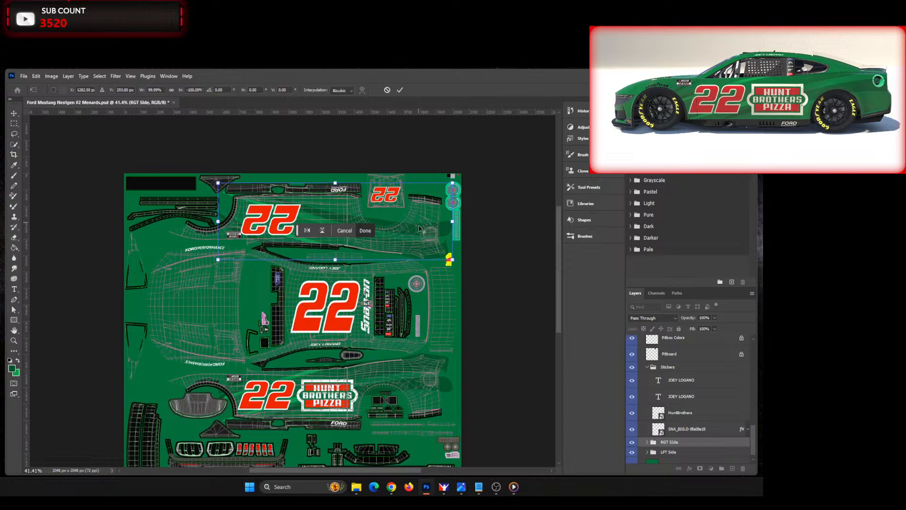
scroll(430, 350, up, 3)
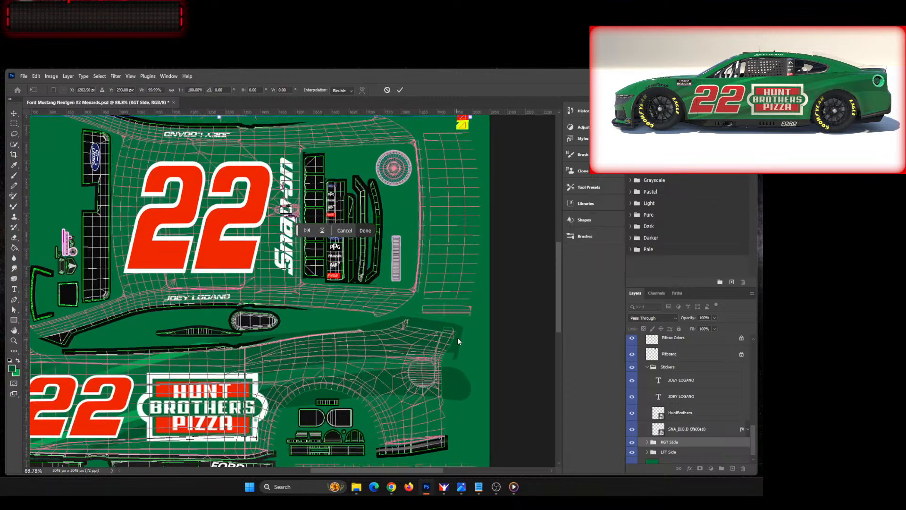
scroll(559, 302, up, 1)
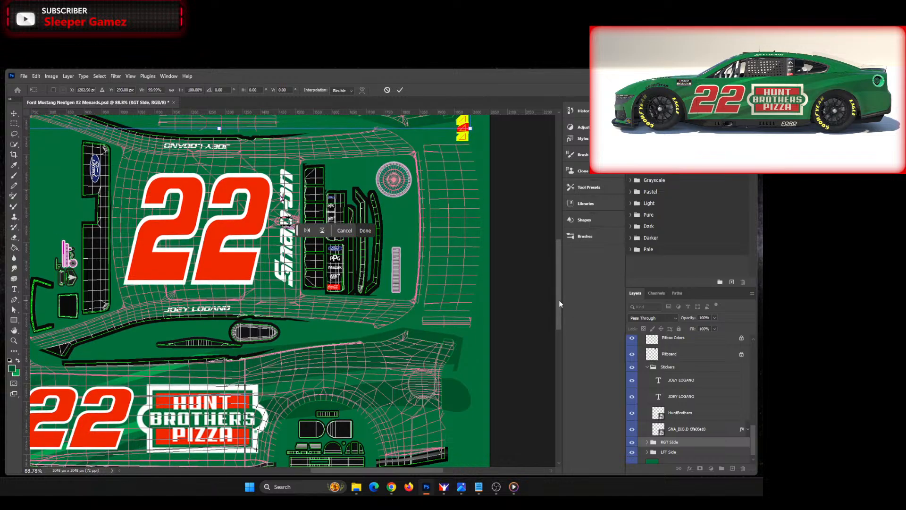
mouse_move(559, 301)
mouse_down()
mouse_move(562, 257)
mouse_move(561, 298)
mouse_move(560, 287)
mouse_up()
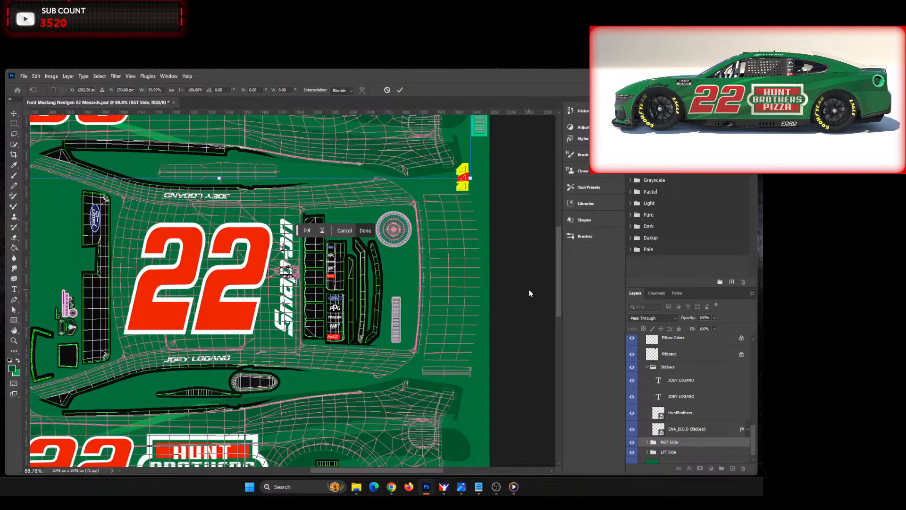
drag(557, 302, 565, 282)
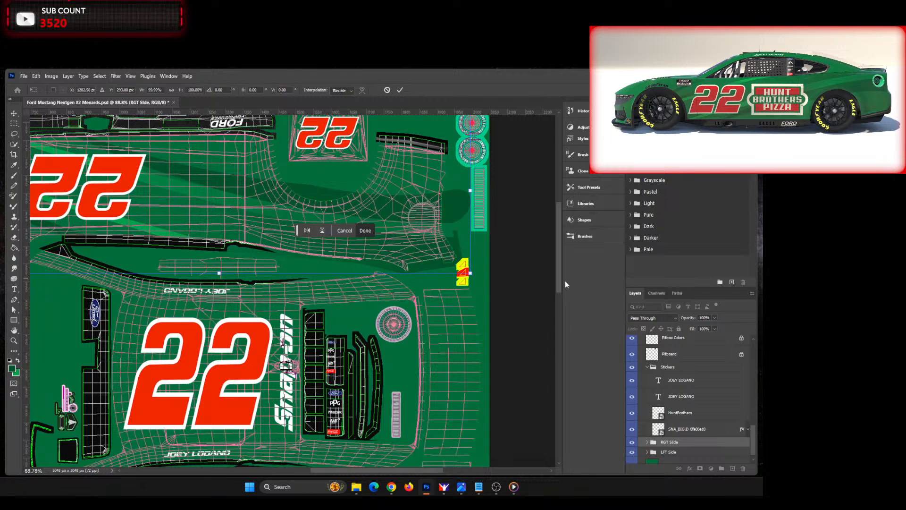
key(ctrl+0)
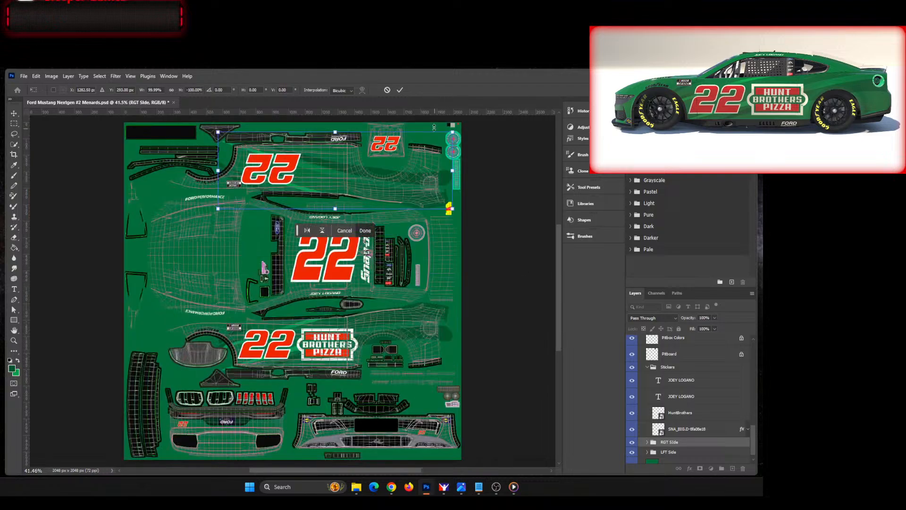
key(Return)
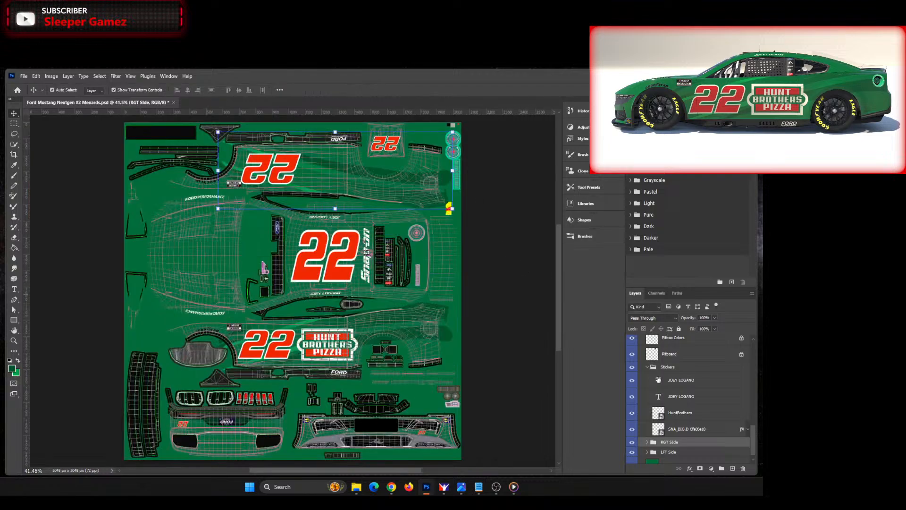
Step: Hide the Turn Off Before Exporting TGA group and rotate the whole canvas 180° for export
scroll(659, 380, up, 6)
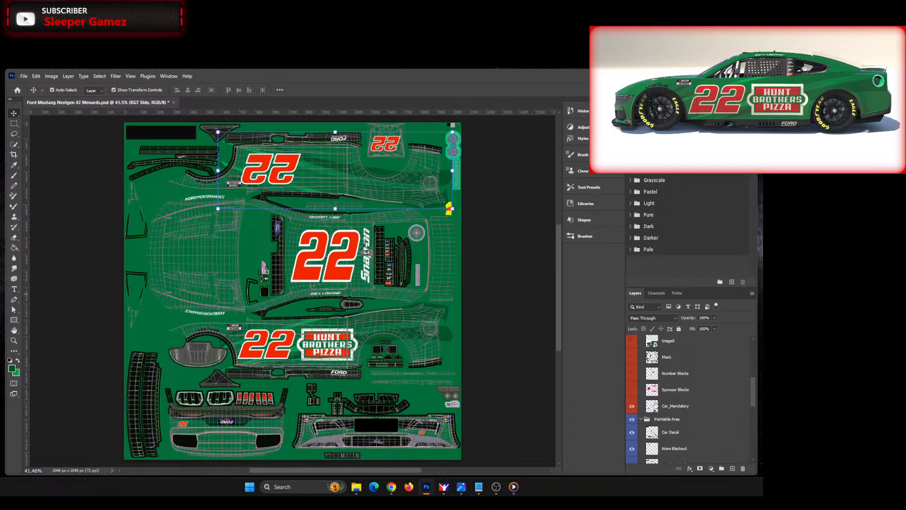
scroll(656, 407, up, 4)
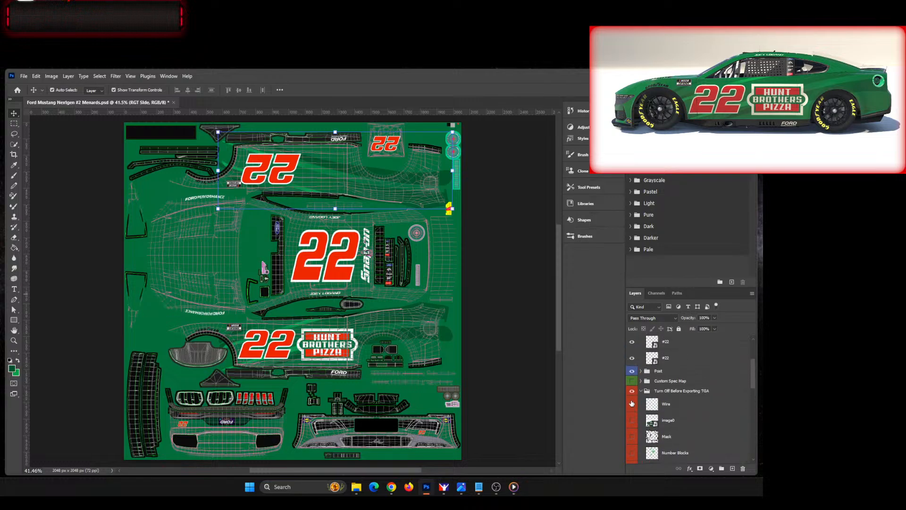
click(632, 391)
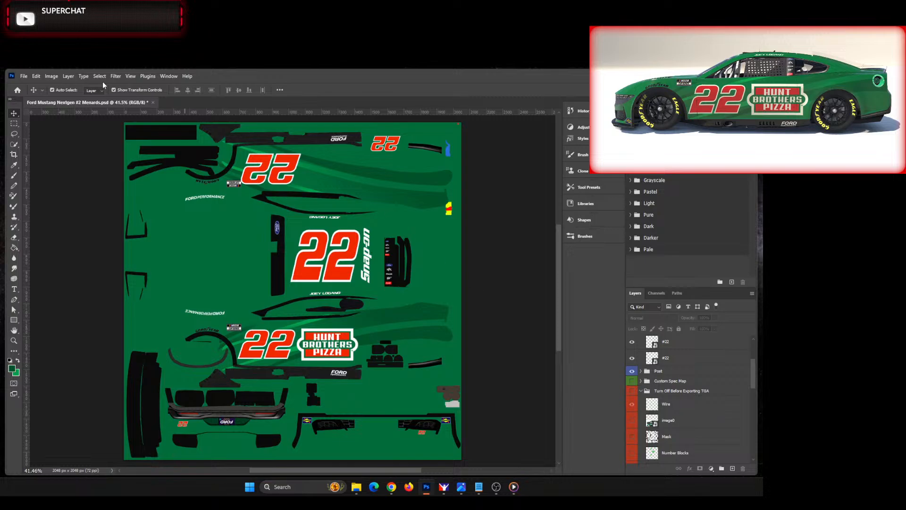
click(51, 76)
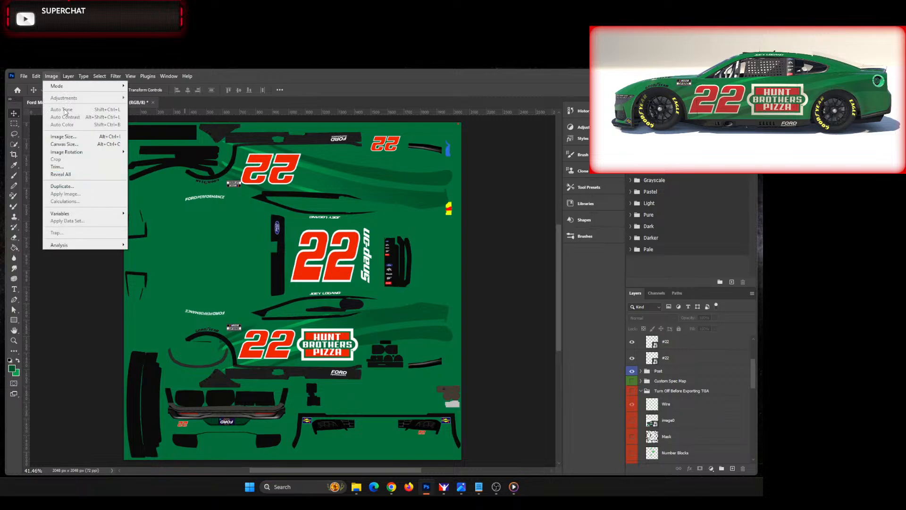
mouse_move(80, 152)
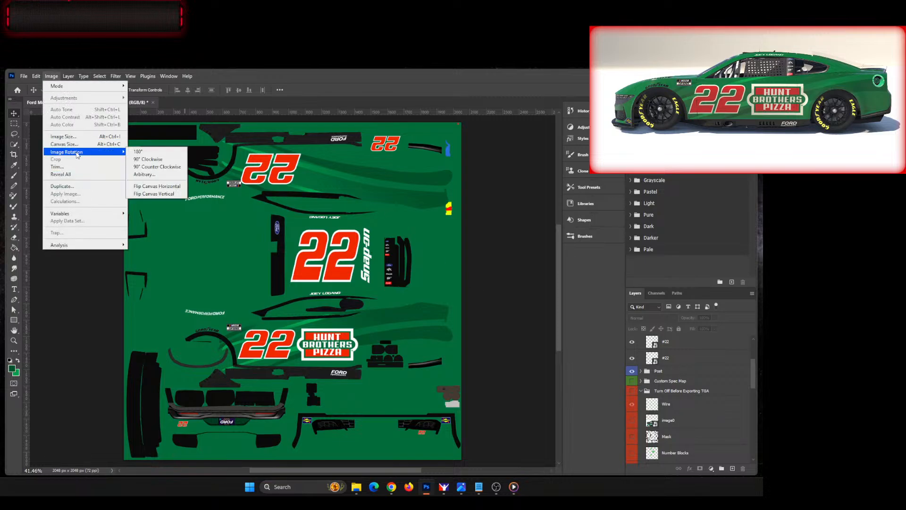
click(155, 152)
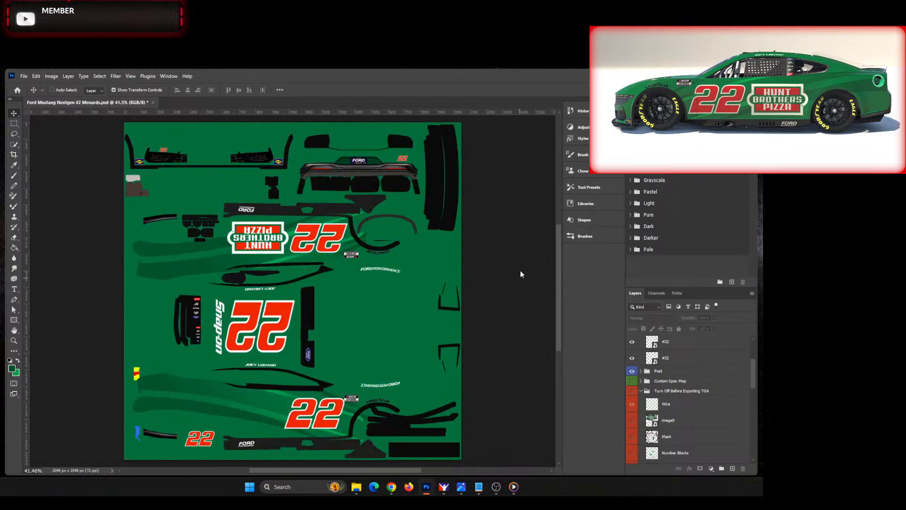
Step: Save a Targa copy over the existing car_num file in 140_template_NGF and replace its copy in the stockcars fordmustang2022 folder
key(ctrl+alt+s)
click(268, 320)
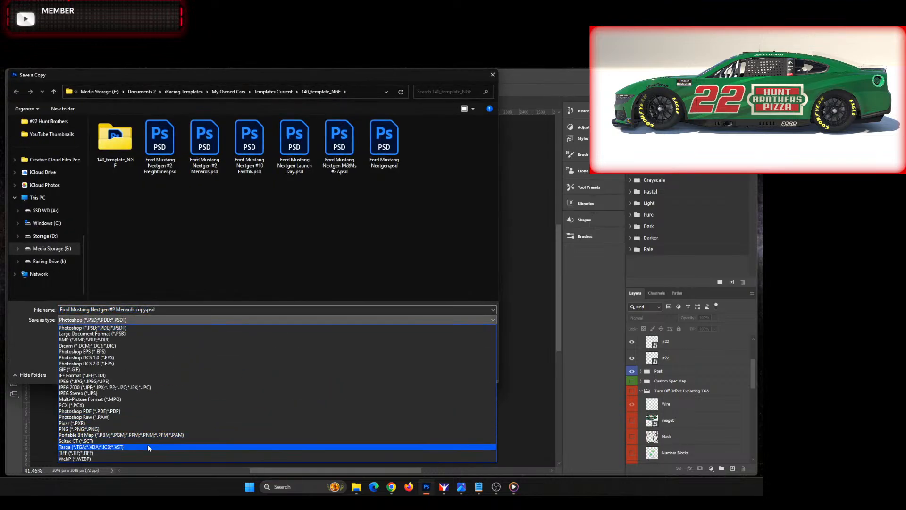
click(147, 447)
click(204, 142)
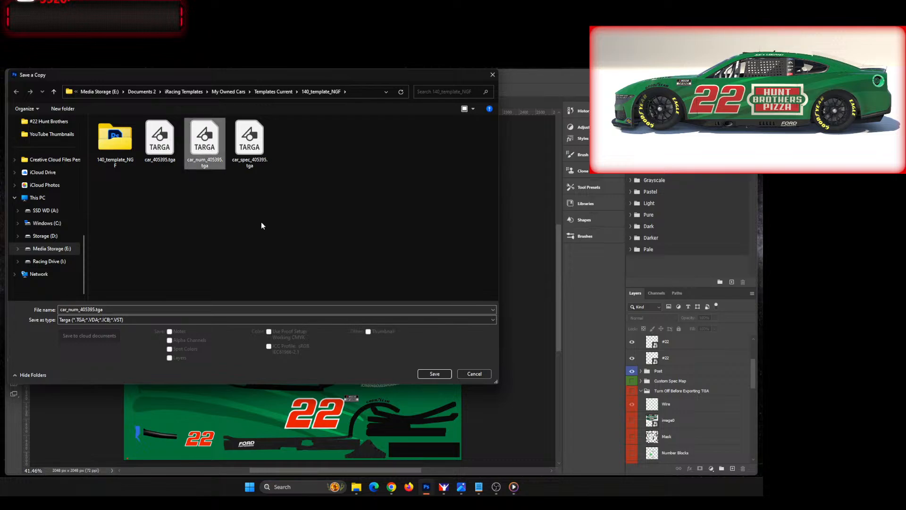
click(434, 373)
click(402, 279)
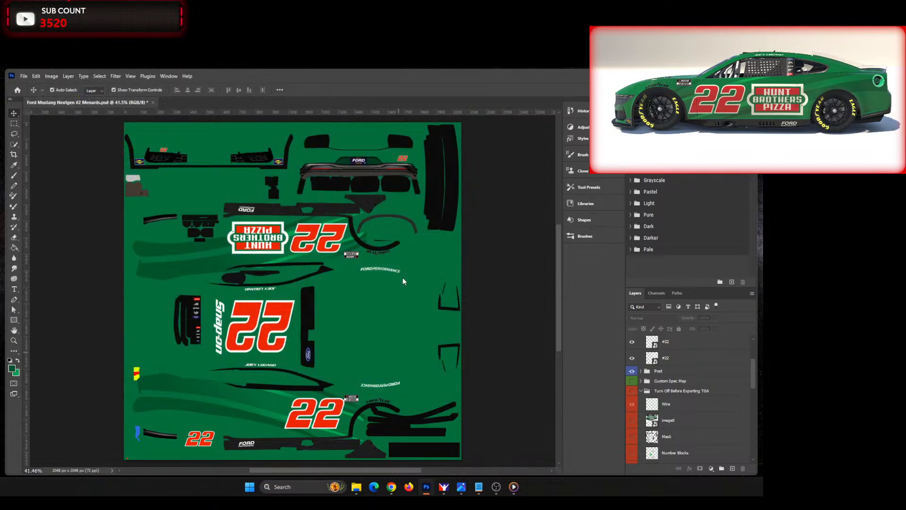
click(406, 269)
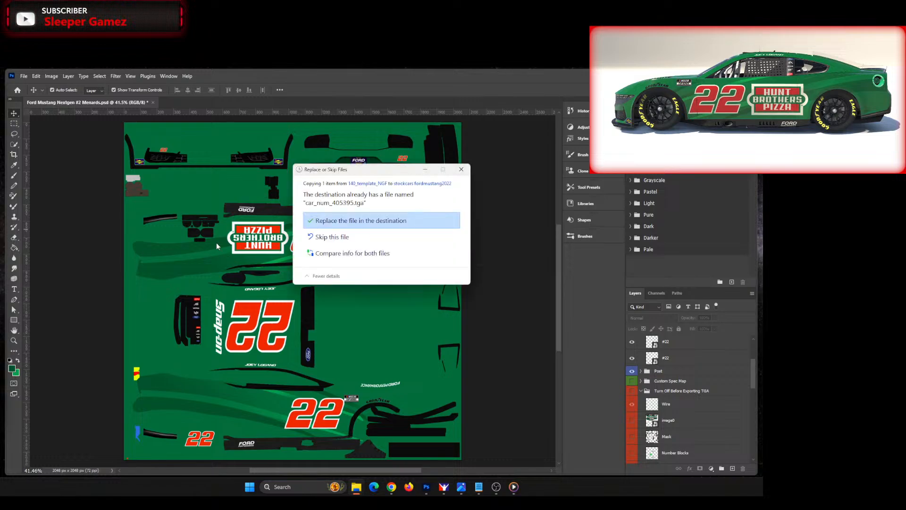
click(418, 221)
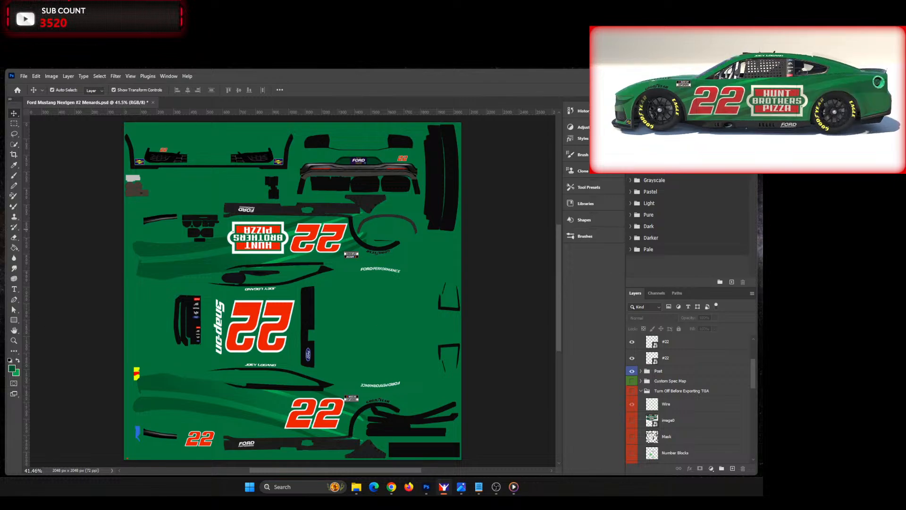
Step: Bring up the image0.jpg reference and compare its side and top views with the livery on the 3D car model
key(alt+Tab)
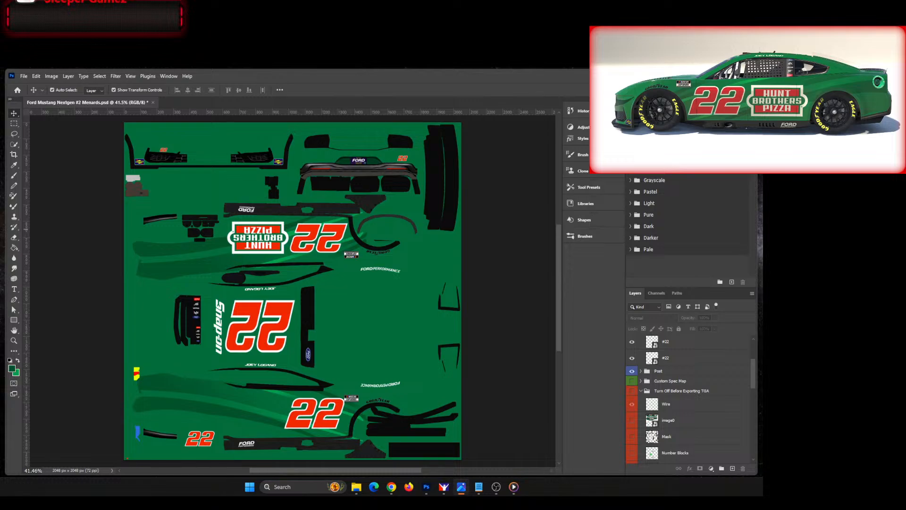
drag(0, 132, 394, 106)
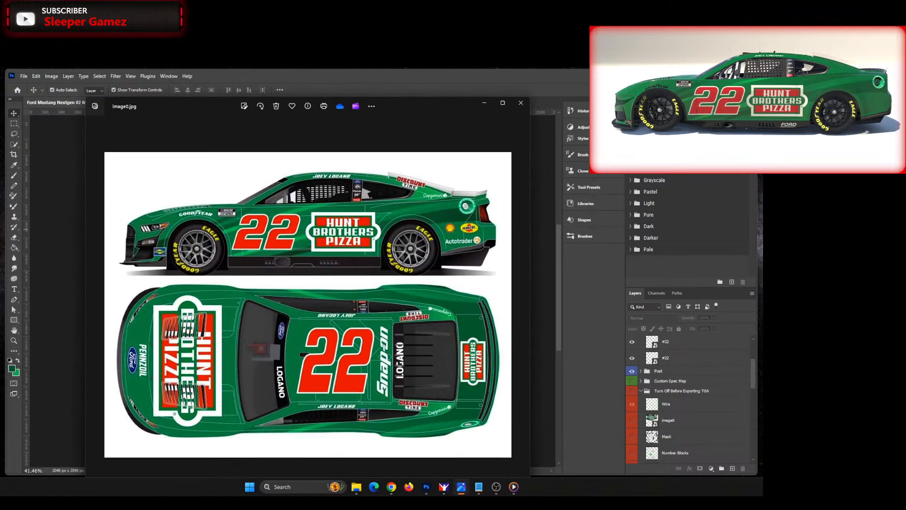
scroll(751, 101, down, 3)
drag(751, 102, 767, 86)
scroll(767, 86, up, 5)
scroll(766, 86, down, 2)
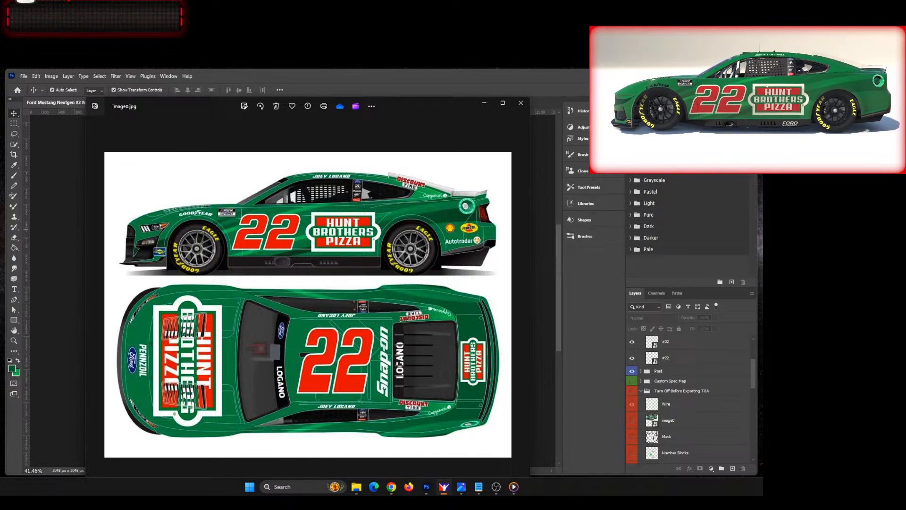
scroll(766, 86, down, 3)
drag(766, 86, 781, 100)
scroll(761, 100, up, 4)
scroll(737, 88, down, 2)
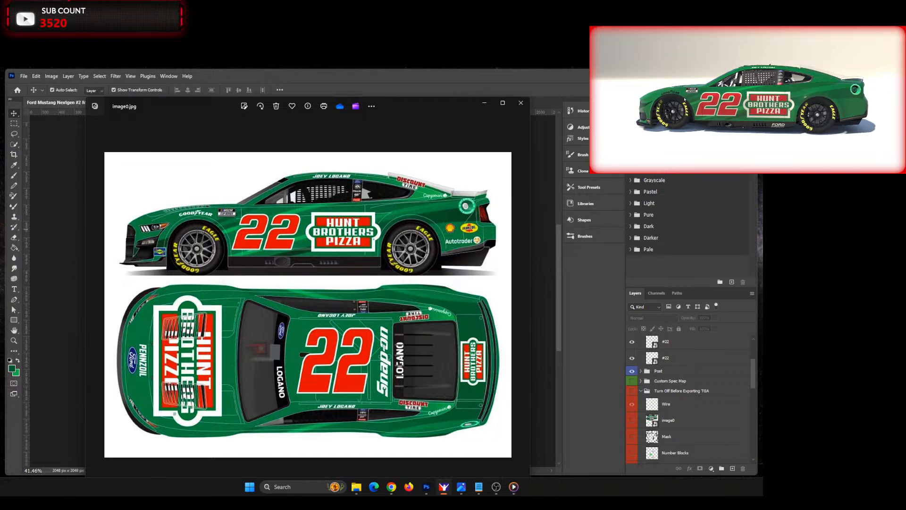
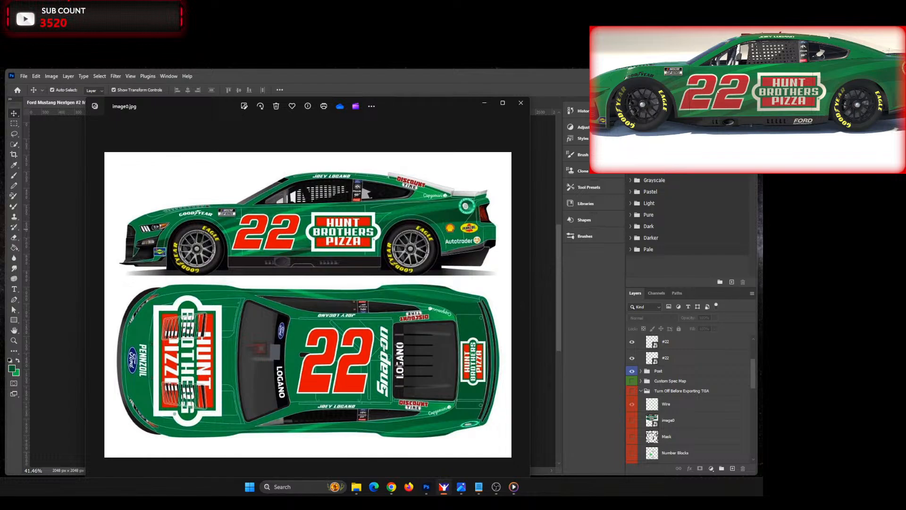
Step: Close the reference image, rotate the canvas back 180°, and turn the Turn Off Before Exporting TGA group back on
click(521, 103)
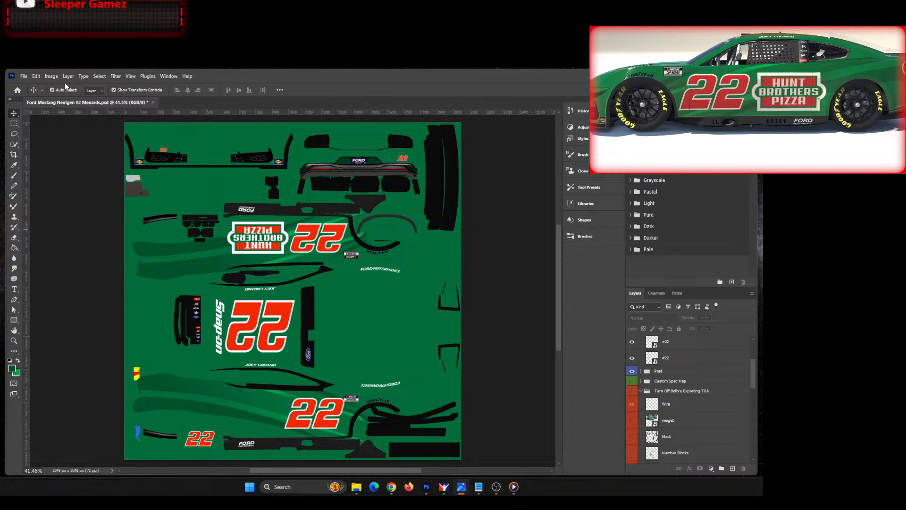
click(52, 76)
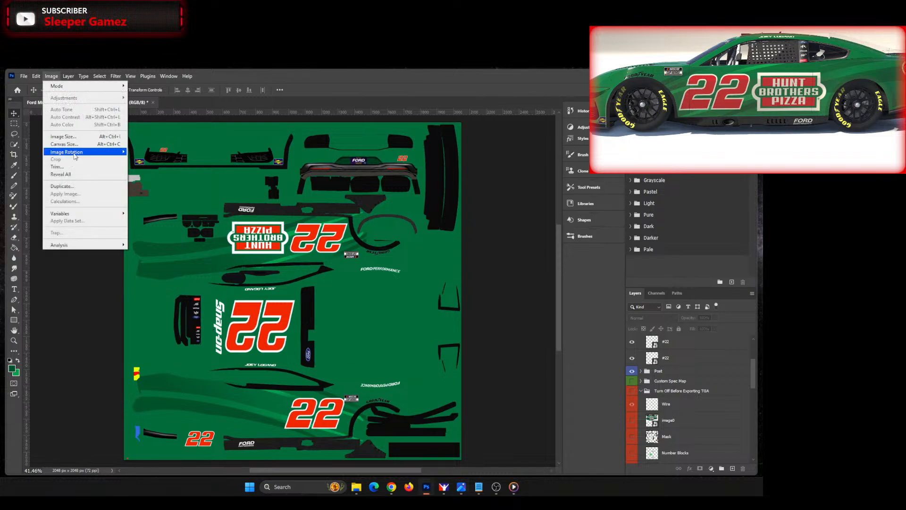
mouse_move(76, 152)
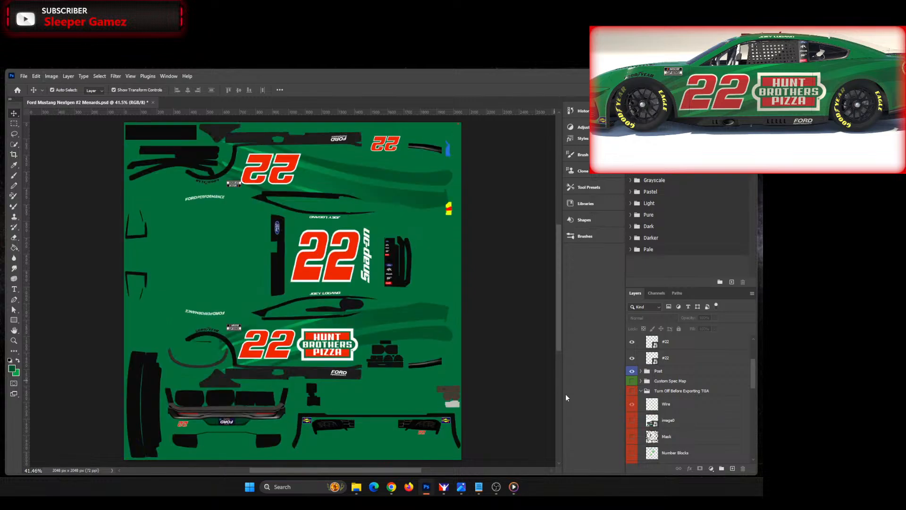
click(632, 392)
click(632, 391)
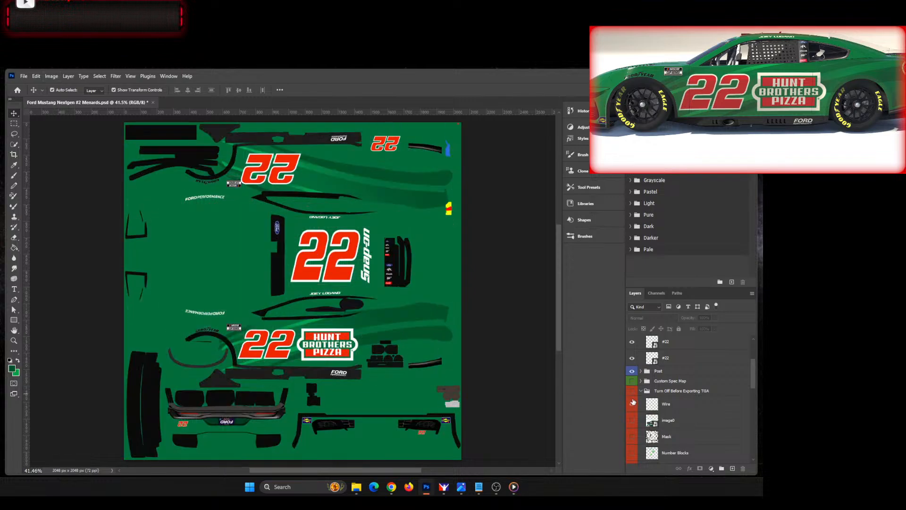
click(632, 392)
Step: Select the lowest DRK GRN stripe shape in the LFT Side group and activate the Add Anchor Point tool
scroll(285, 353, up, 2)
scroll(285, 353, up, 5)
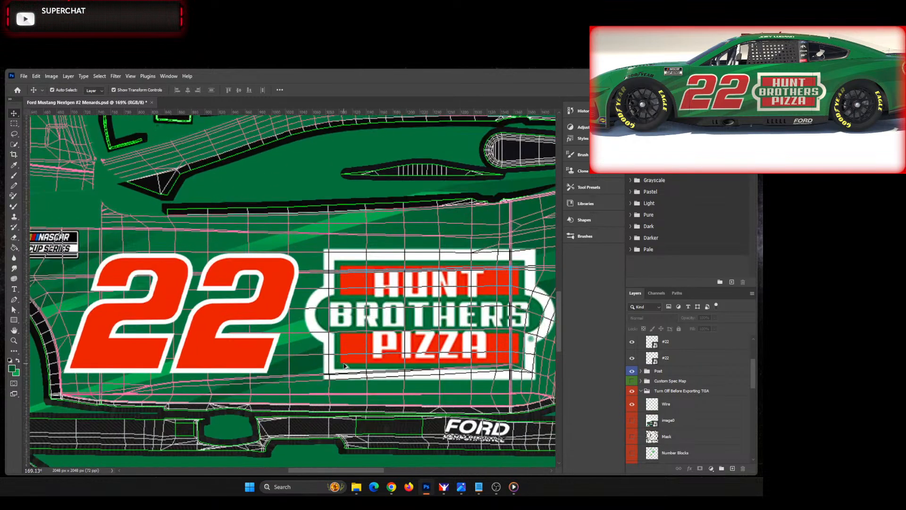
click(308, 361)
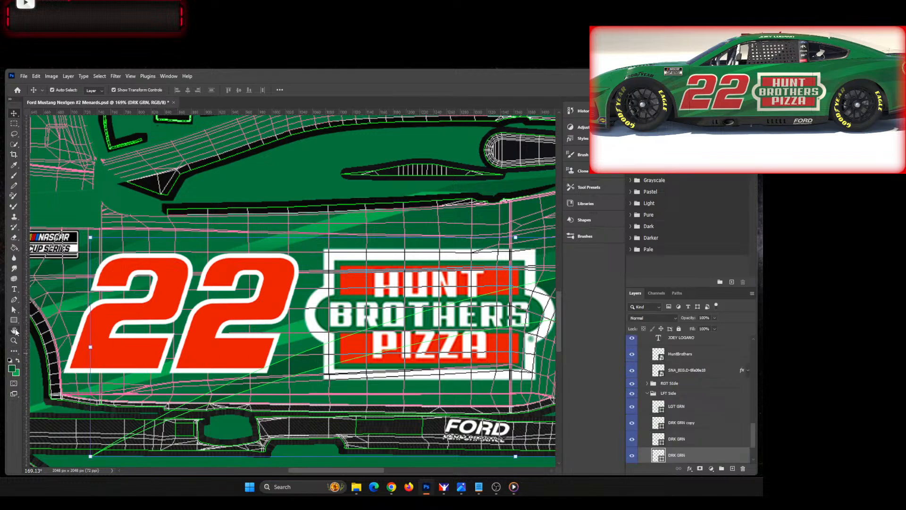
click(13, 310)
click(294, 358)
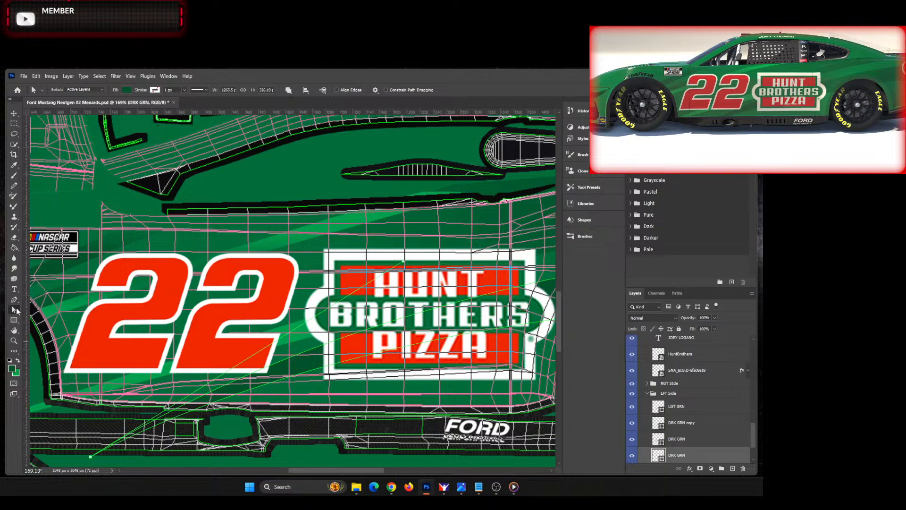
click(14, 300)
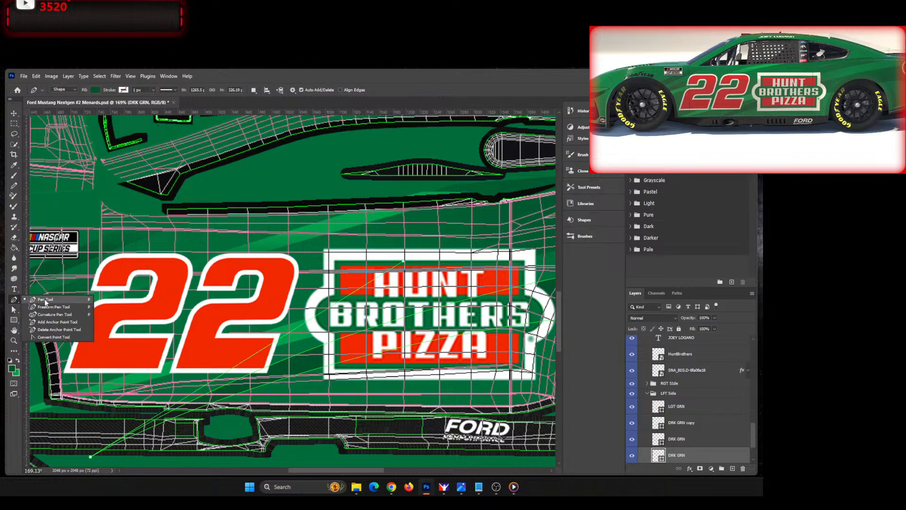
click(55, 322)
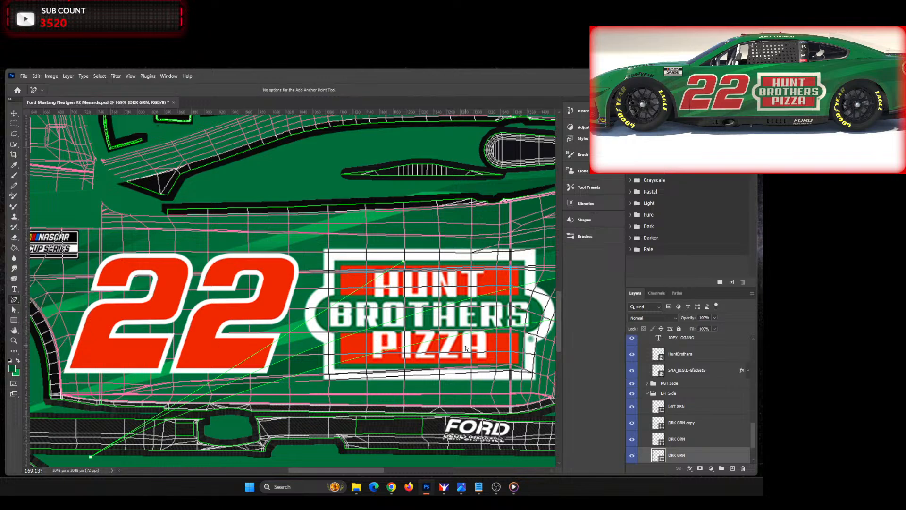
Step: Inspect the DRK GRN stripe's path back to the rear quarter and nudge its curve behind the Hunt Brothers Pizza logo
scroll(466, 349, down, 2)
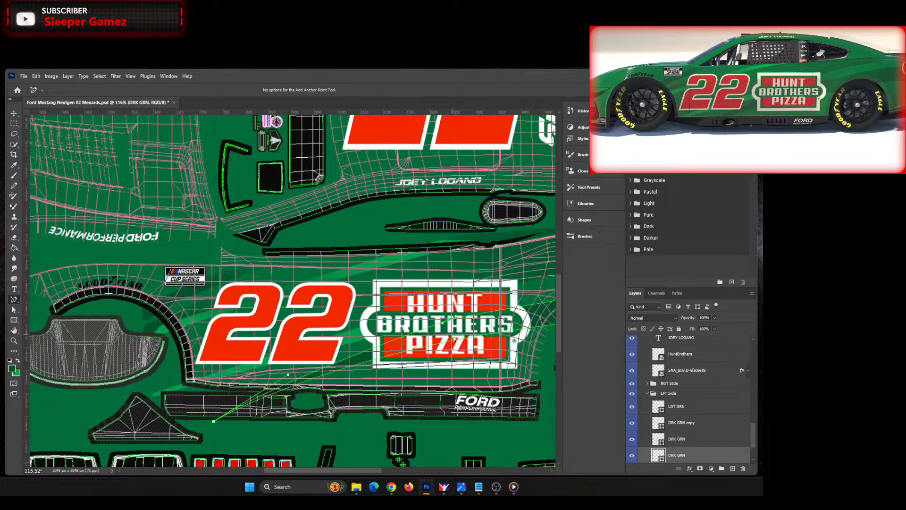
drag(361, 470, 383, 463)
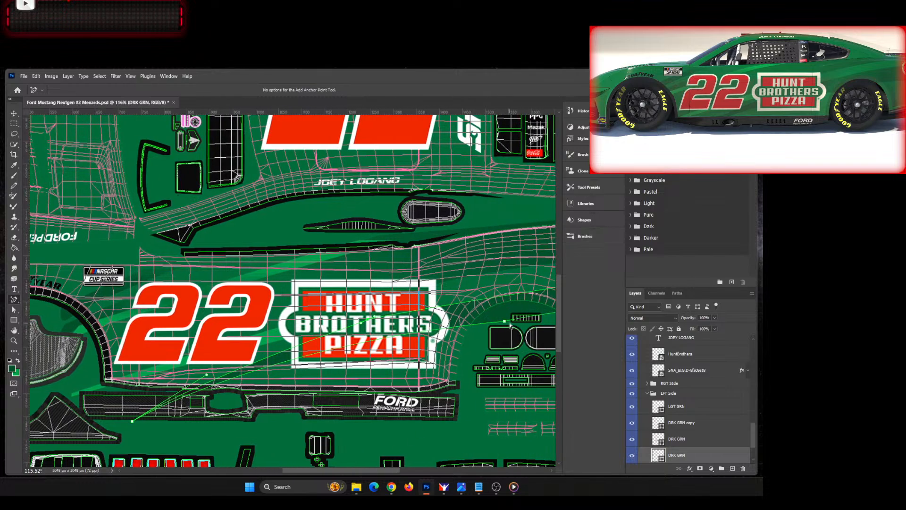
scroll(383, 464, up, 4)
scroll(394, 461, down, 2)
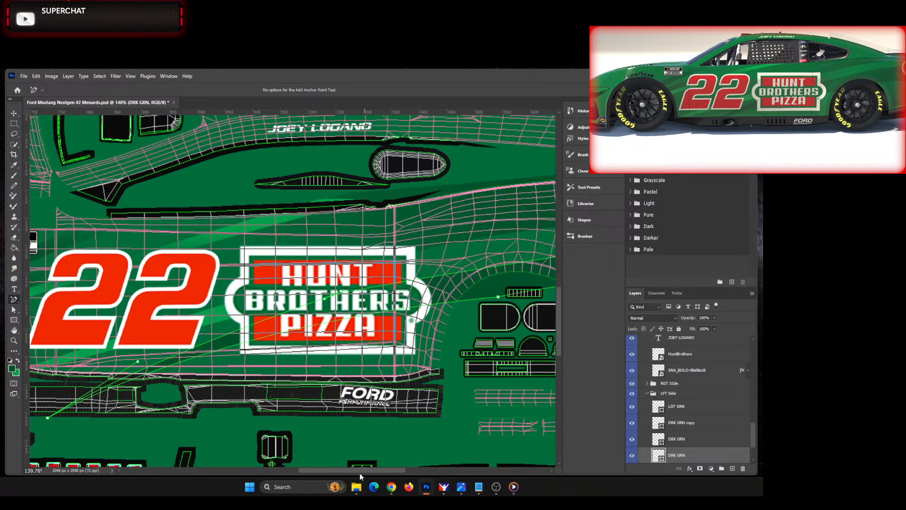
drag(360, 471, 396, 470)
scroll(257, 344, up, 1)
scroll(257, 343, up, 1)
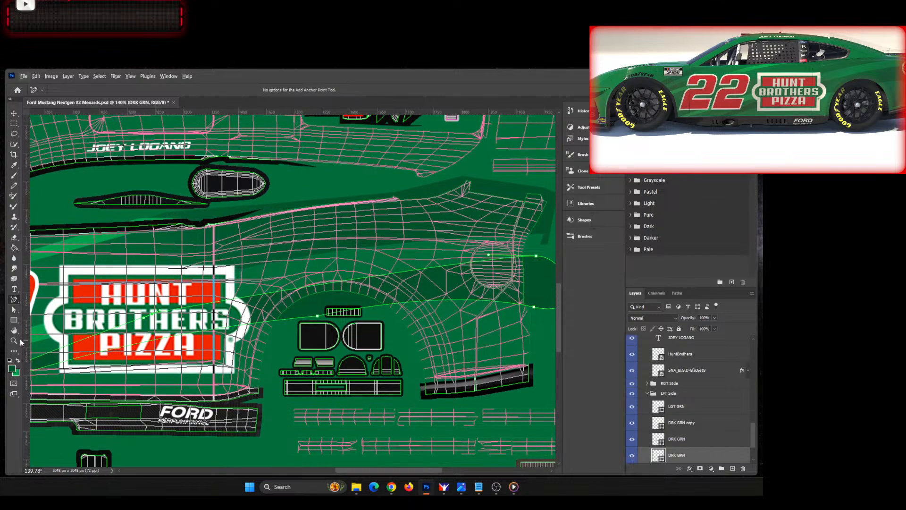
click(15, 310)
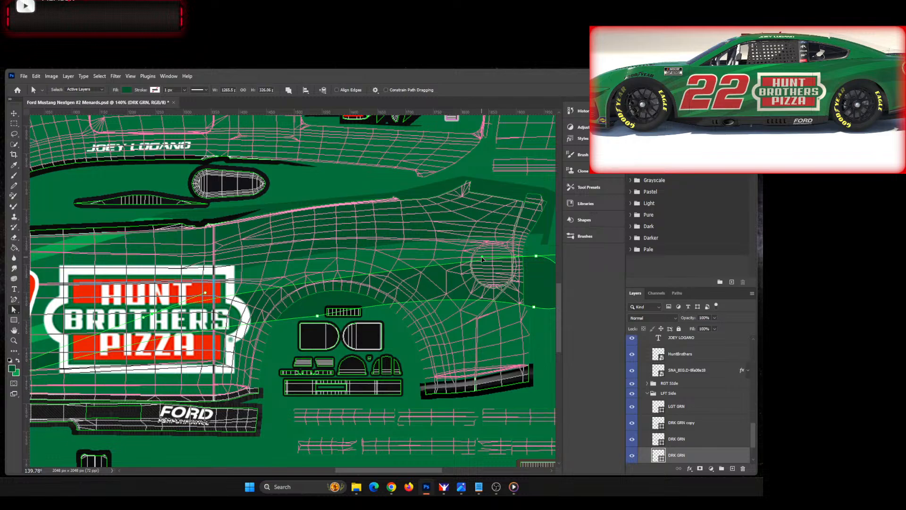
drag(368, 469, 316, 470)
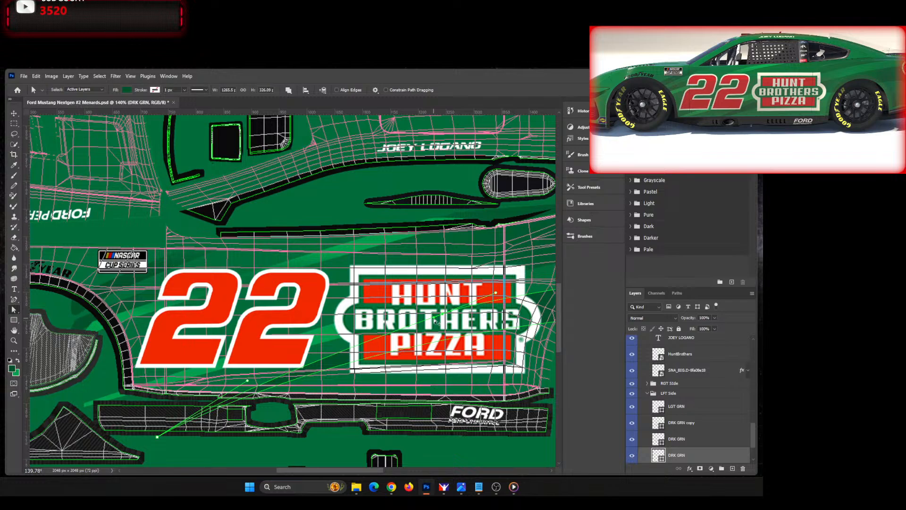
drag(434, 319, 430, 320)
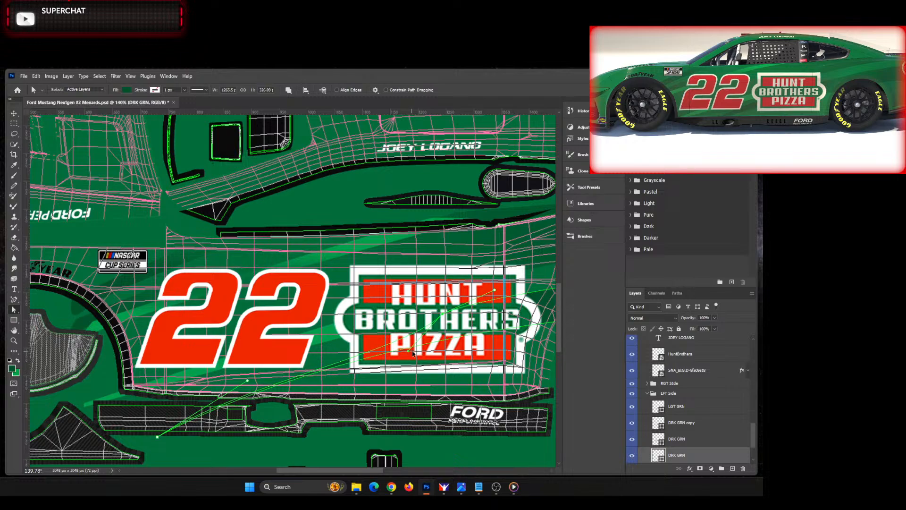
Step: Add an anchor point to the dark green stripe's edge behind the word PIZZA and pull the curve point toward the logo's lower front corner
drag(337, 472, 364, 470)
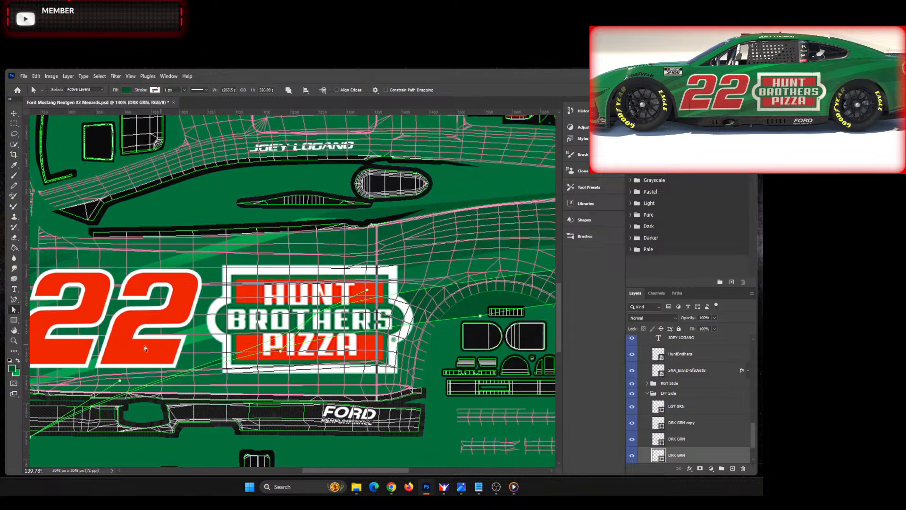
click(13, 305)
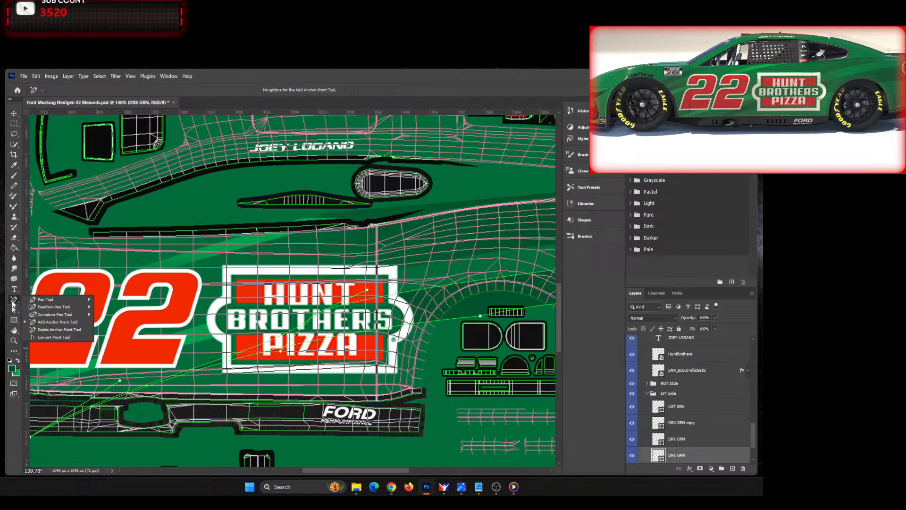
click(47, 326)
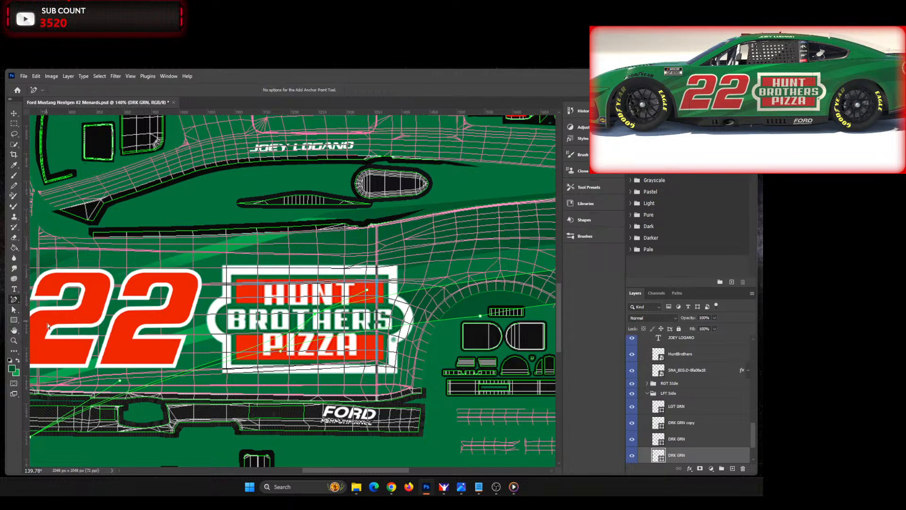
click(307, 344)
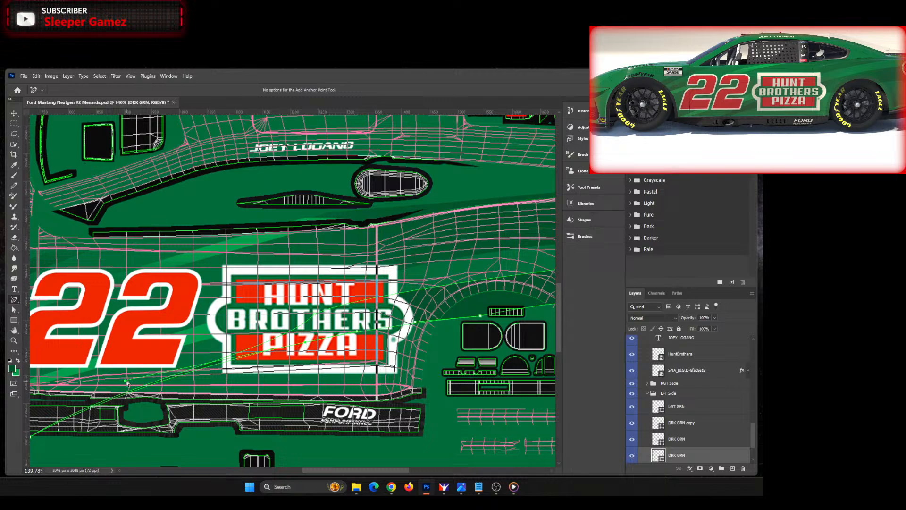
drag(126, 383, 226, 376)
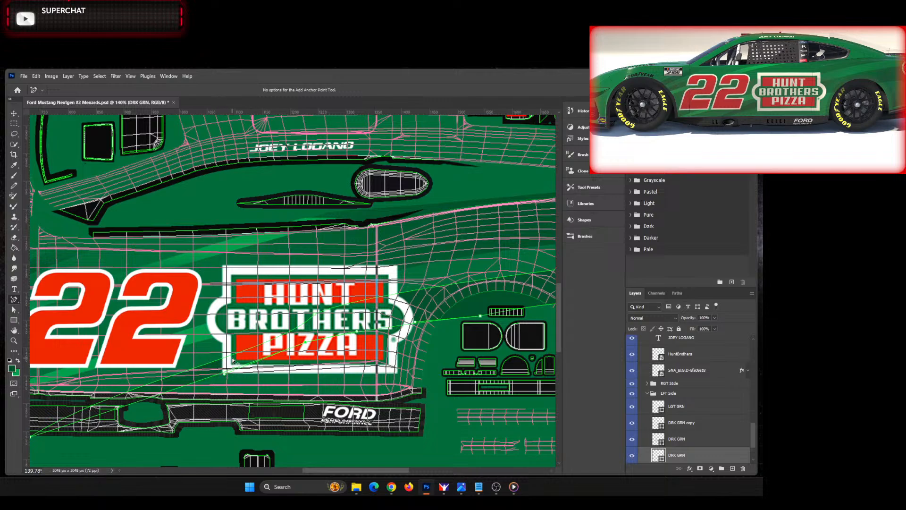
Step: Reactivate the DRK GRN stripe's path for direct editing and select the anchor point at its front tip
mouse_move(333, 472)
mouse_down()
mouse_move(304, 472)
mouse_move(317, 471)
mouse_up()
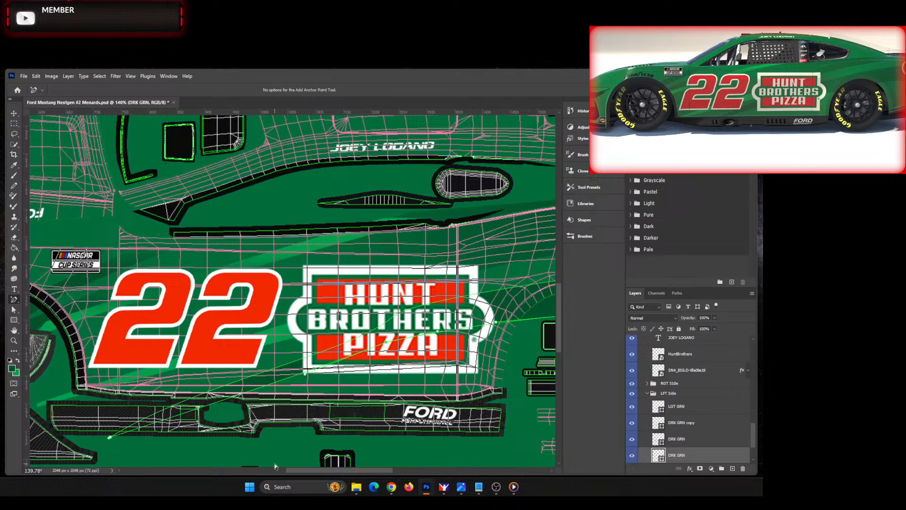
click(114, 441)
click(115, 441)
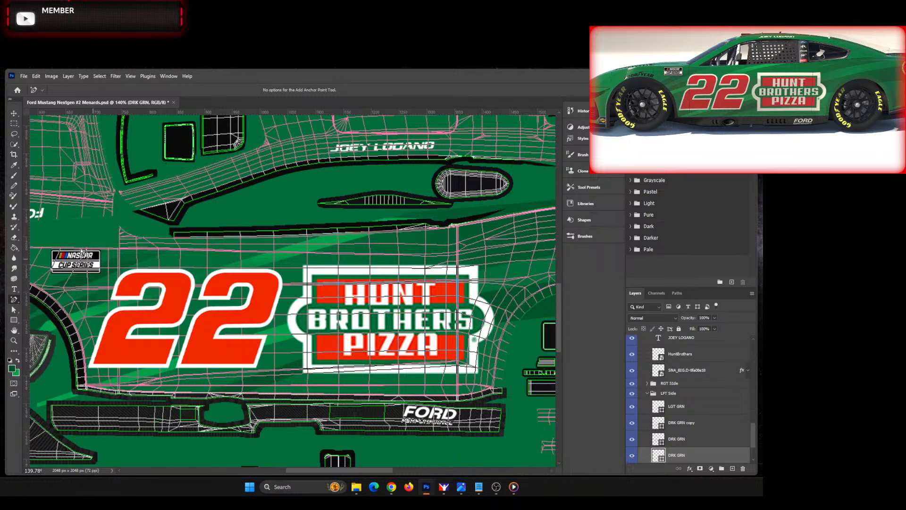
click(13, 113)
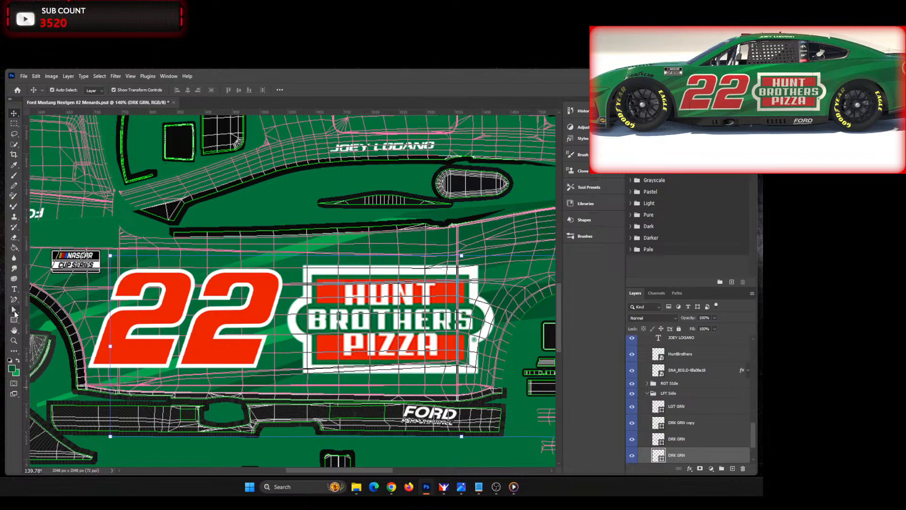
click(14, 311)
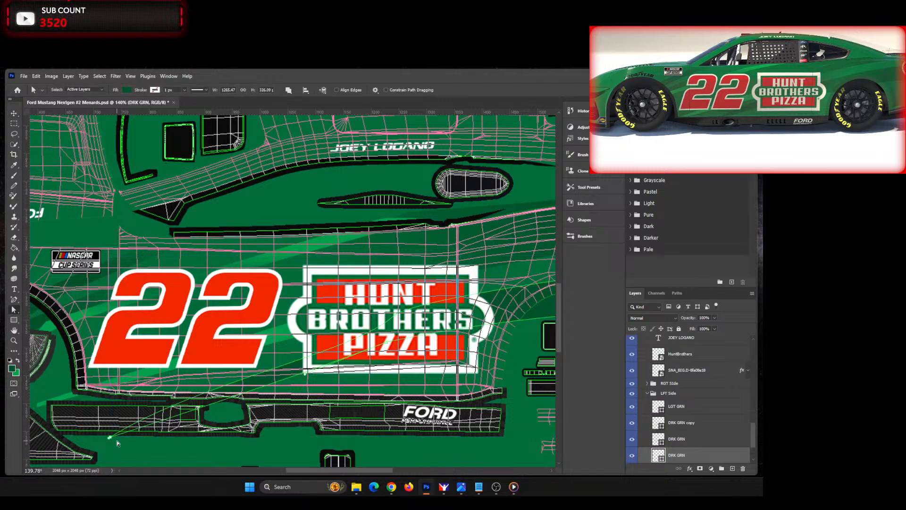
scroll(110, 436, up, 5)
scroll(110, 437, up, 2)
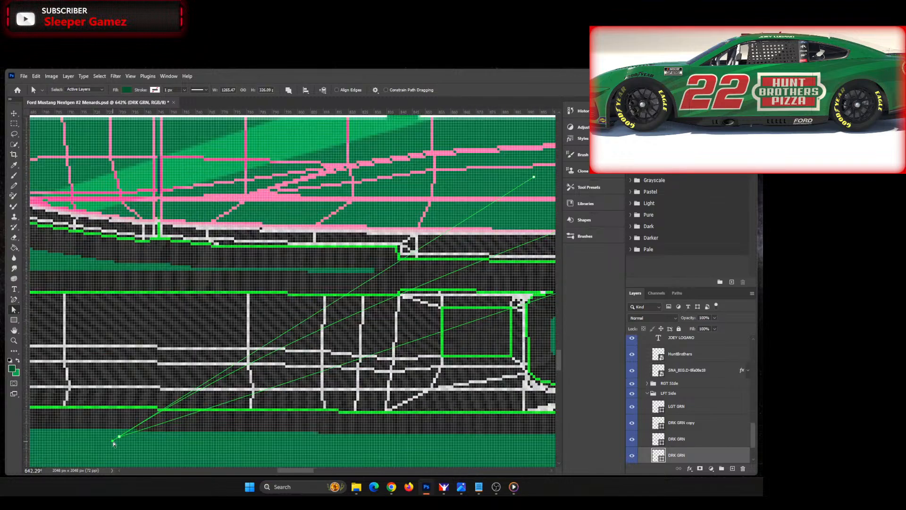
click(113, 442)
Step: Bend the dark green stripe's edge near the front tip by lowering its curve handle onto the rocker panel
scroll(269, 398, down, 2)
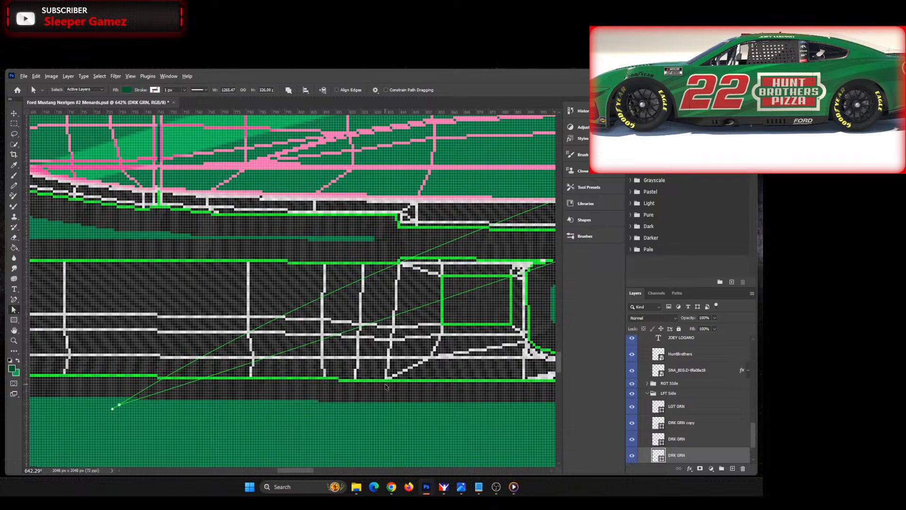
scroll(429, 414, down, 3)
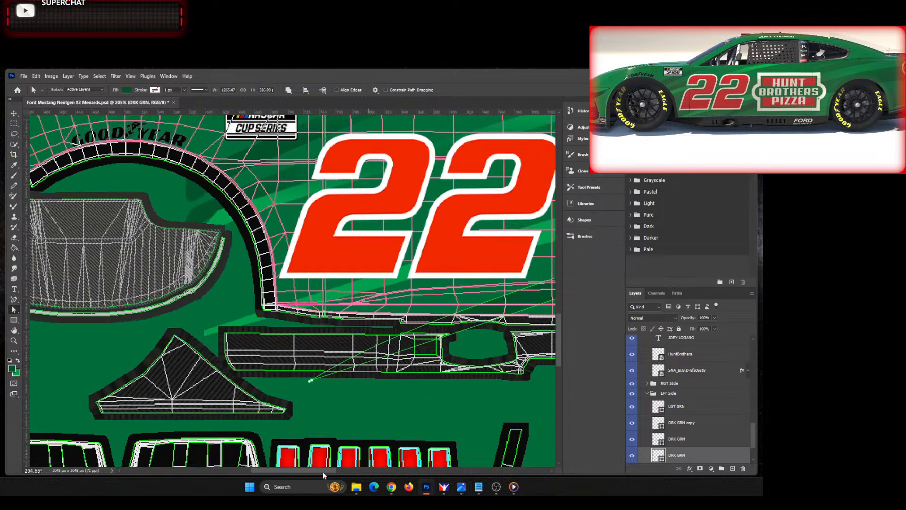
drag(322, 471, 344, 470)
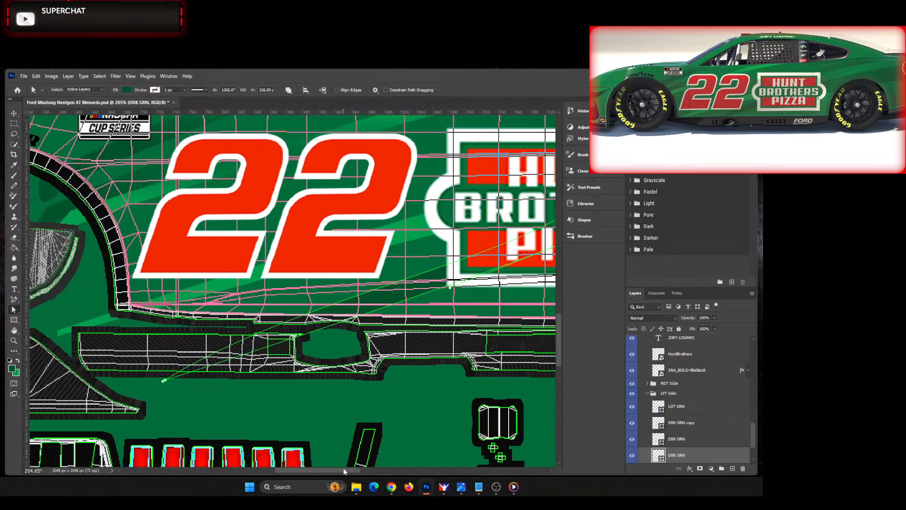
click(164, 382)
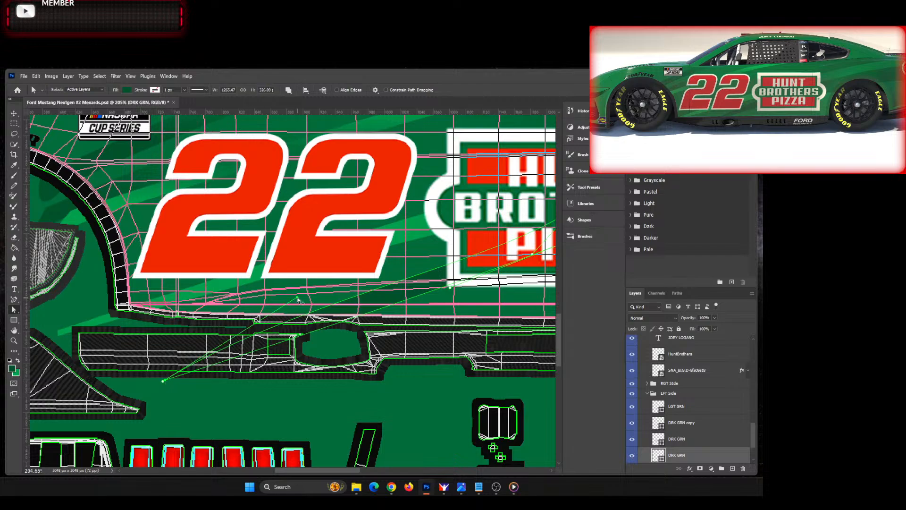
drag(297, 297, 248, 347)
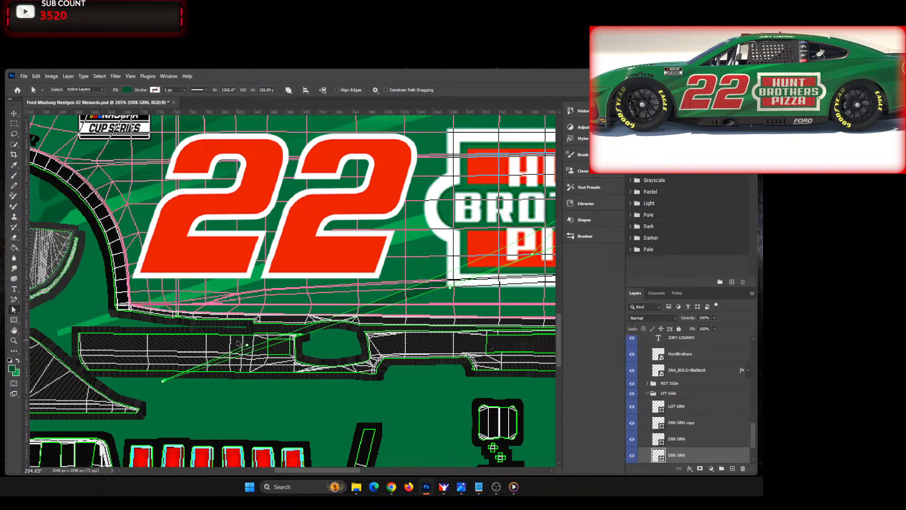
drag(246, 346, 245, 342)
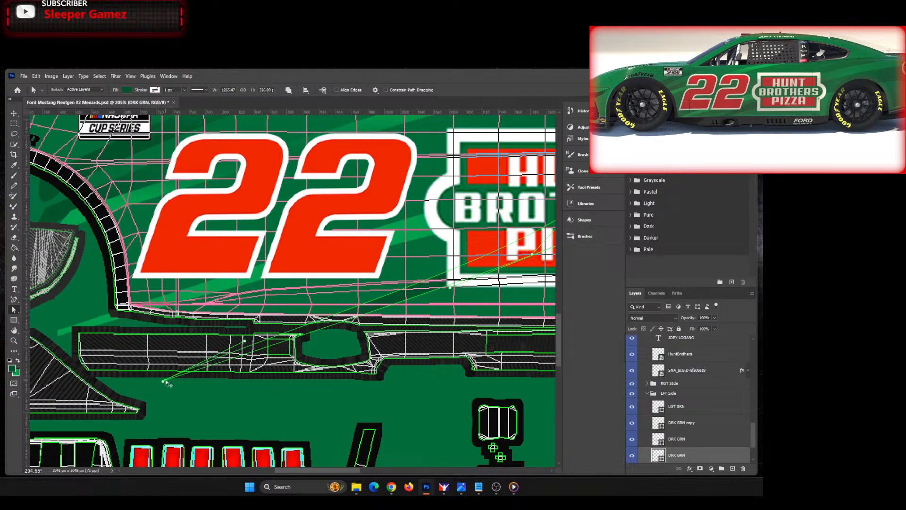
Step: Move the stripe's front tip forward until the shape is about 1345 px wide, and fine-tune the tip's curve handle
drag(164, 381, 101, 391)
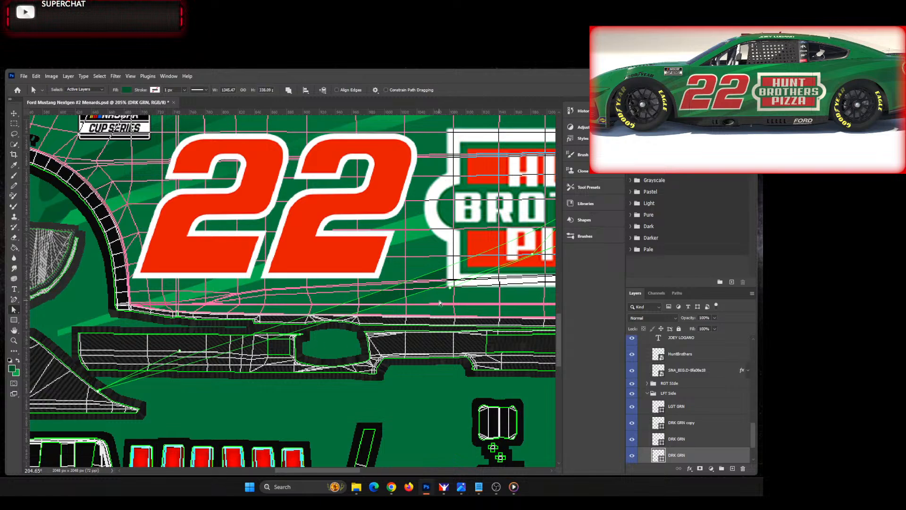
drag(339, 471, 307, 472)
drag(163, 351, 165, 348)
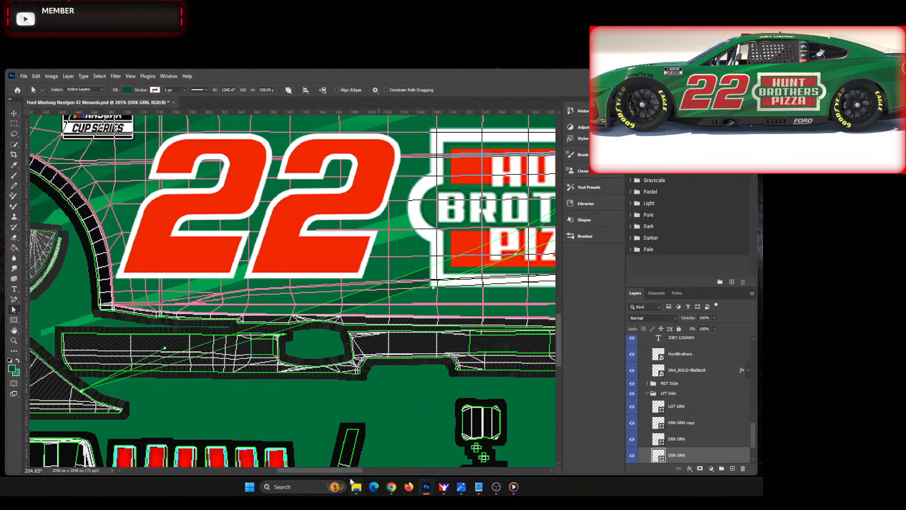
drag(348, 473, 383, 472)
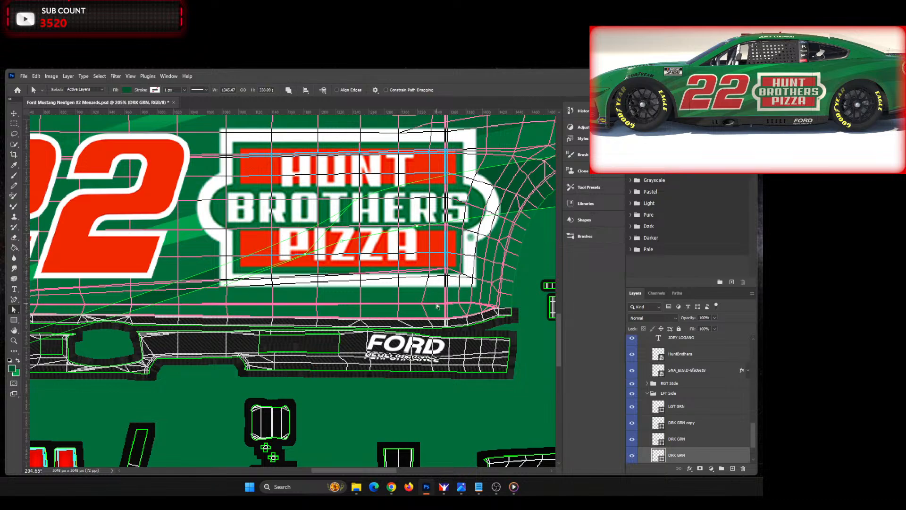
Step: Move the dark green stripe's front tip slightly farther forward until the shape is about 1367 px wide
key(ctrl+0)
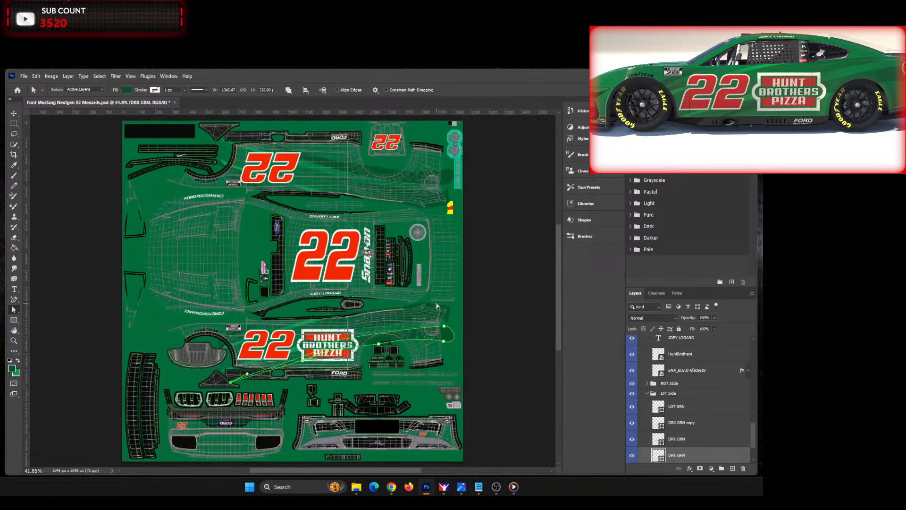
click(493, 331)
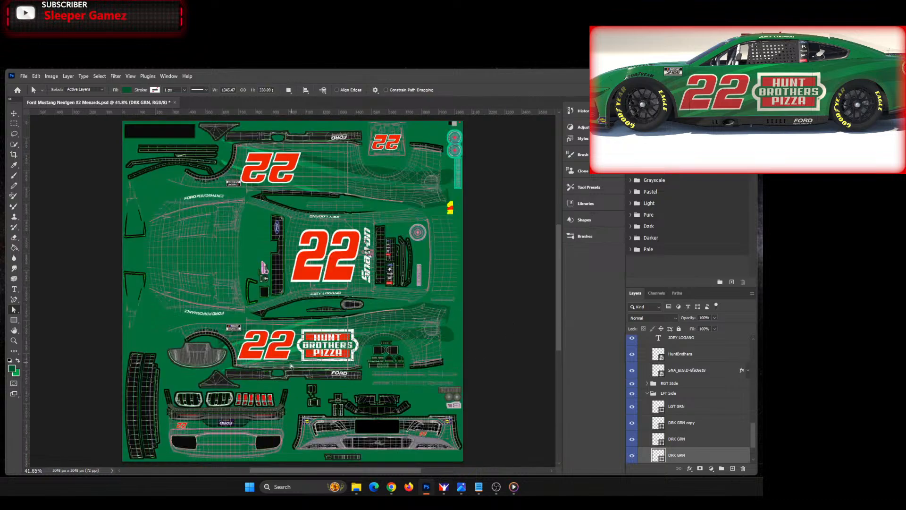
scroll(234, 376, up, 5)
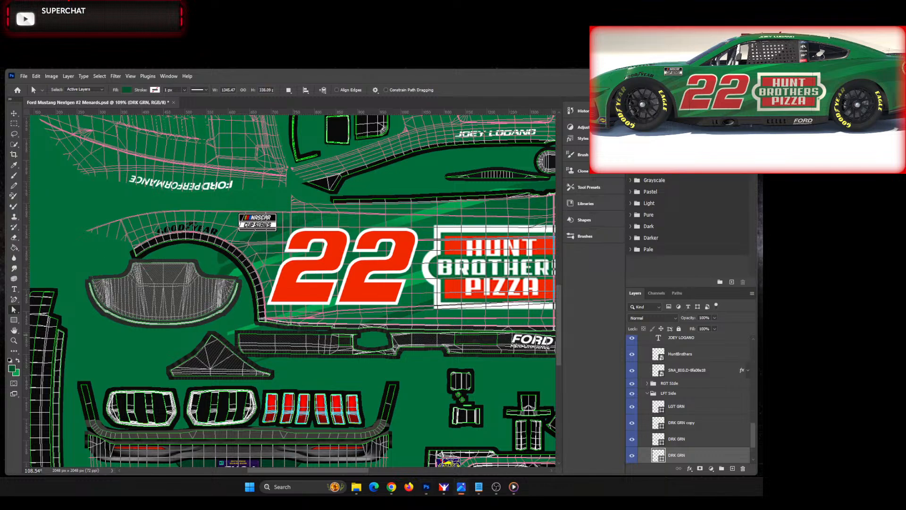
drag(0, 109, 330, 114)
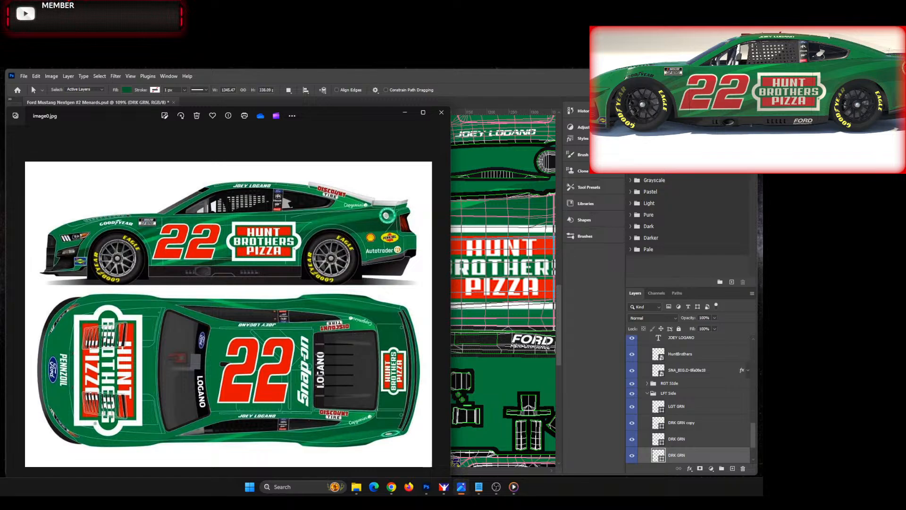
drag(326, 111, 0, 118)
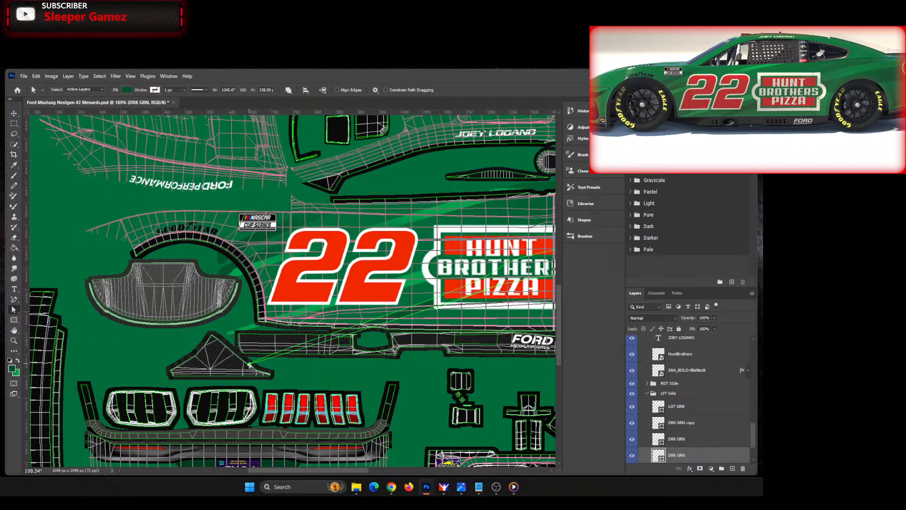
drag(250, 365, 244, 362)
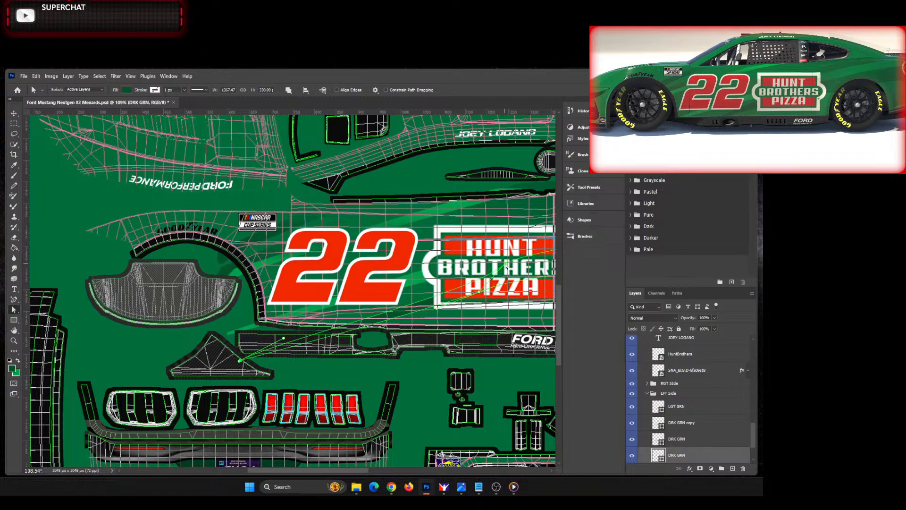
Step: Fine-tune the dark green stripe's curve points behind the Hunt Brothers Pizza logo
drag(505, 263, 507, 265)
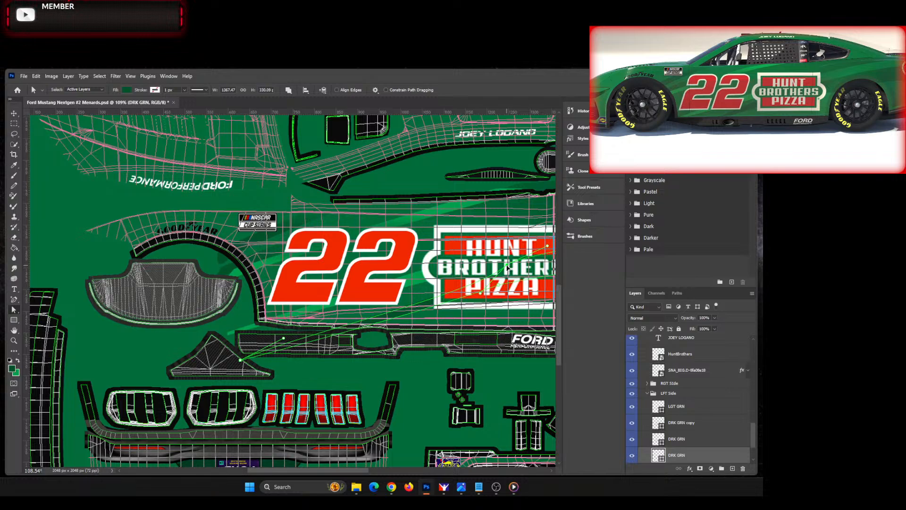
drag(507, 265, 504, 266)
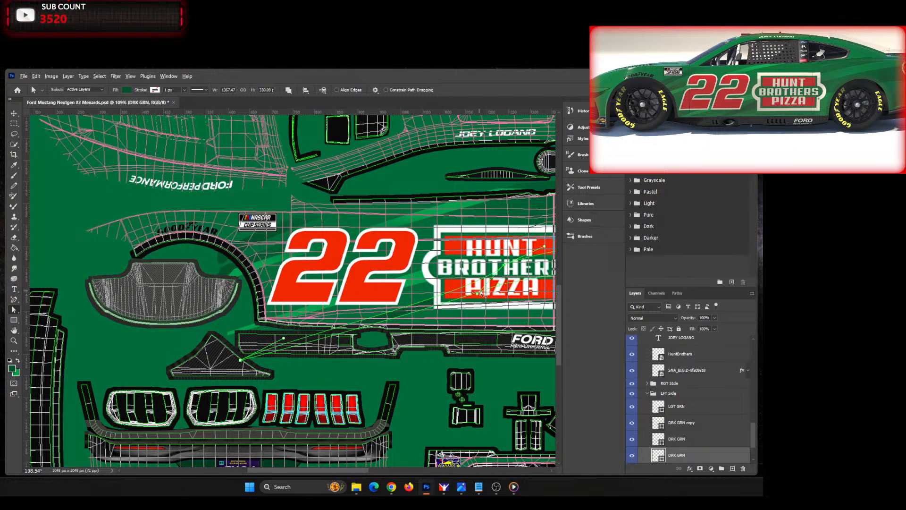
click(498, 285)
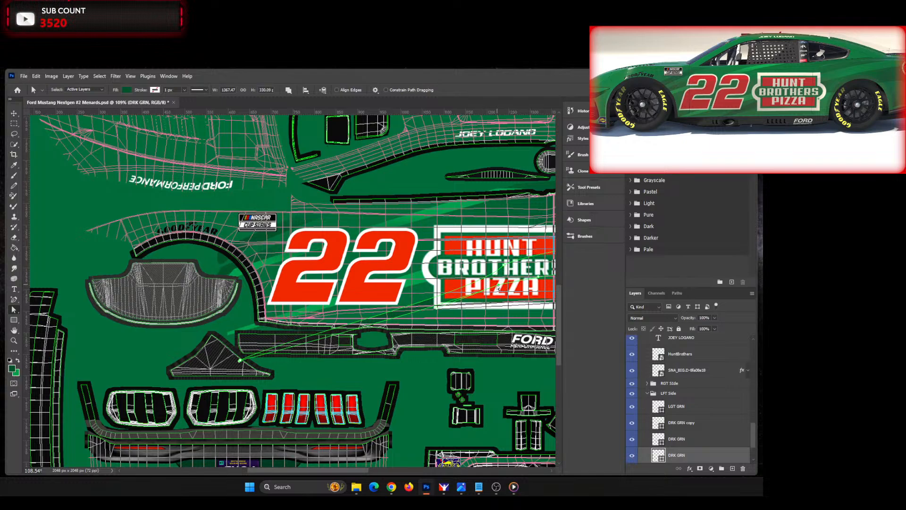
drag(497, 285, 497, 286)
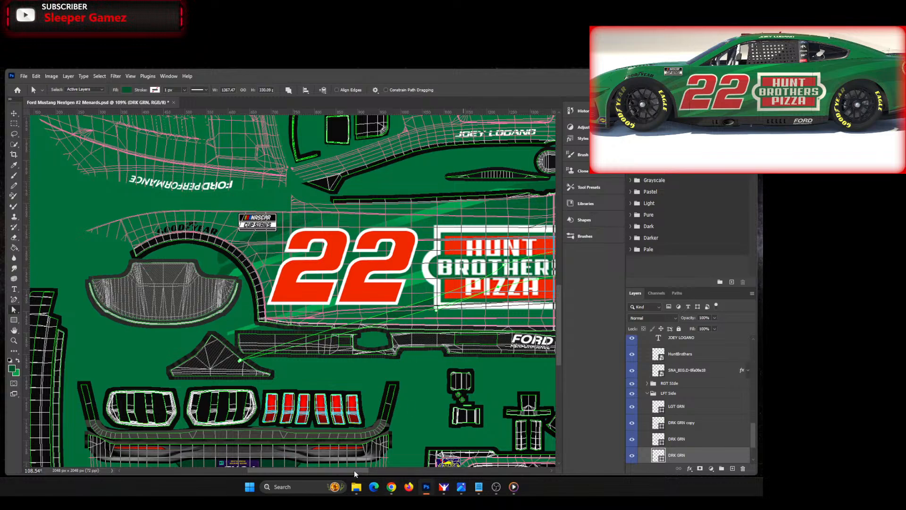
Step: Select the LGT GRN Fade stripe and add an anchor point to its edge behind the Hunt Brothers logo
drag(347, 470, 381, 470)
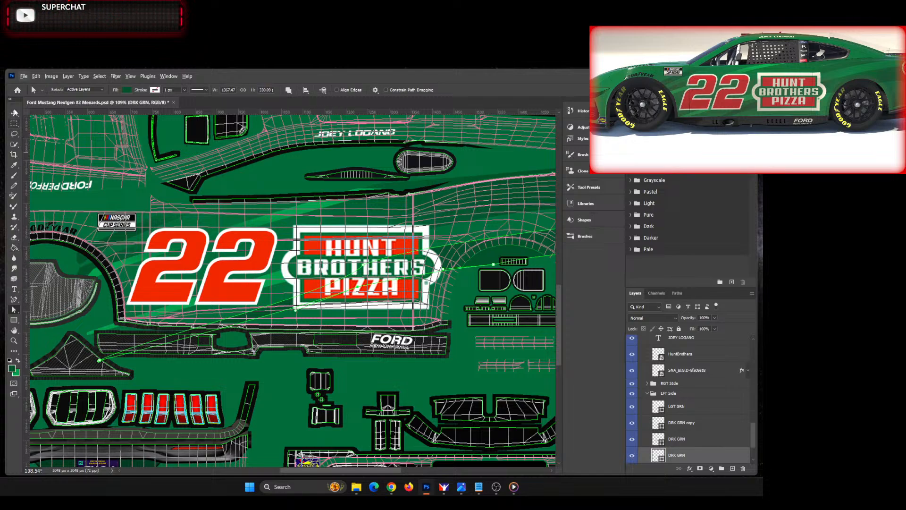
key(v)
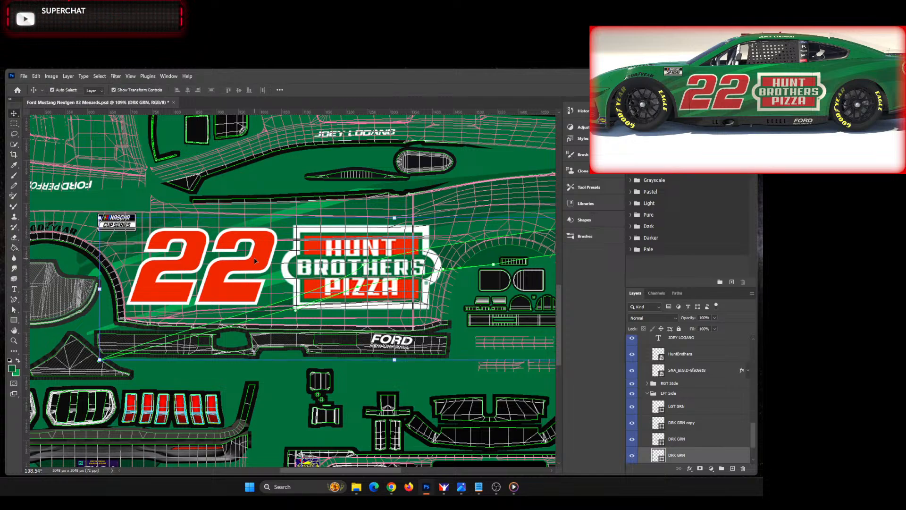
click(91, 337)
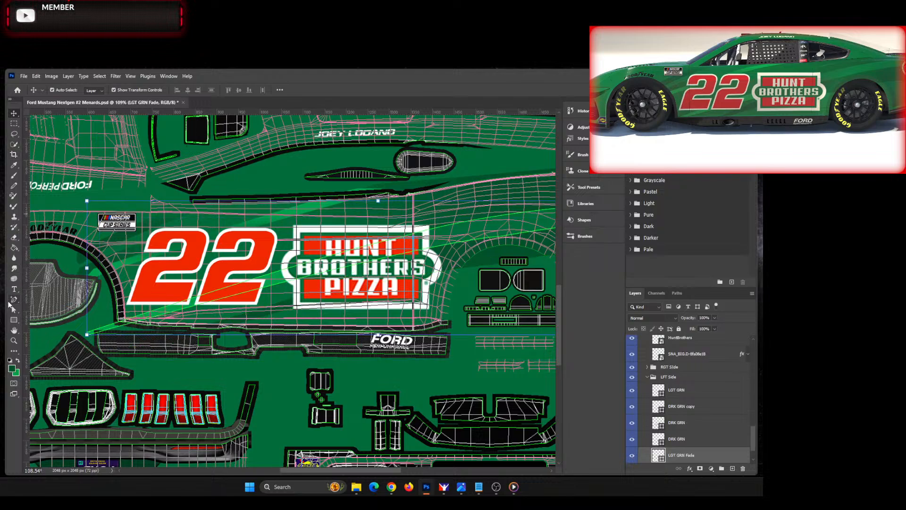
click(15, 302)
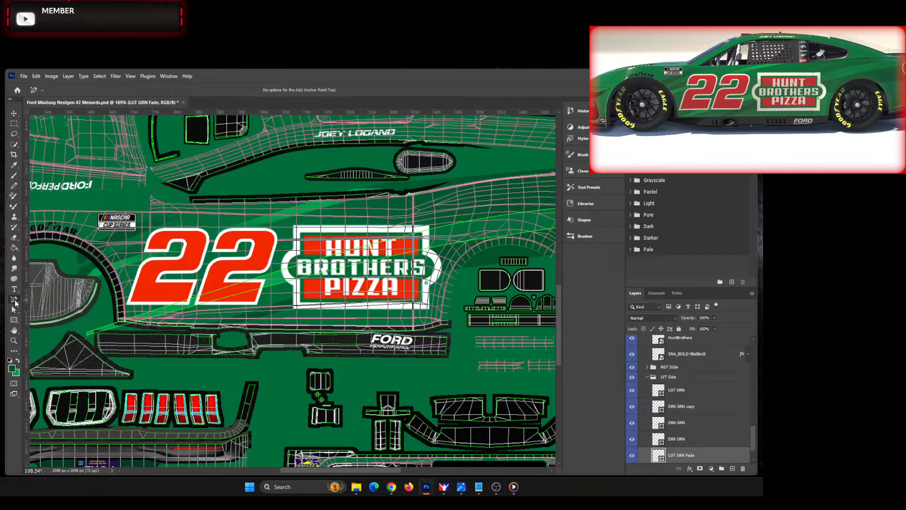
click(369, 261)
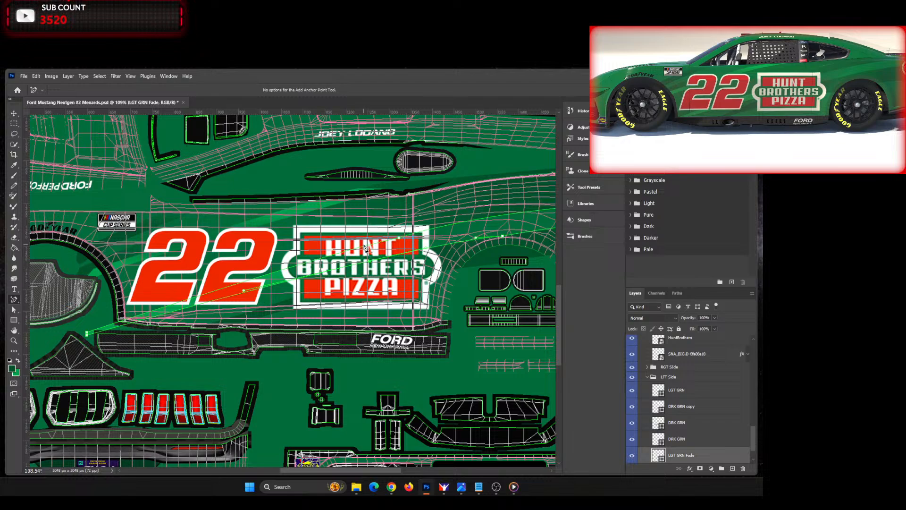
click(357, 249)
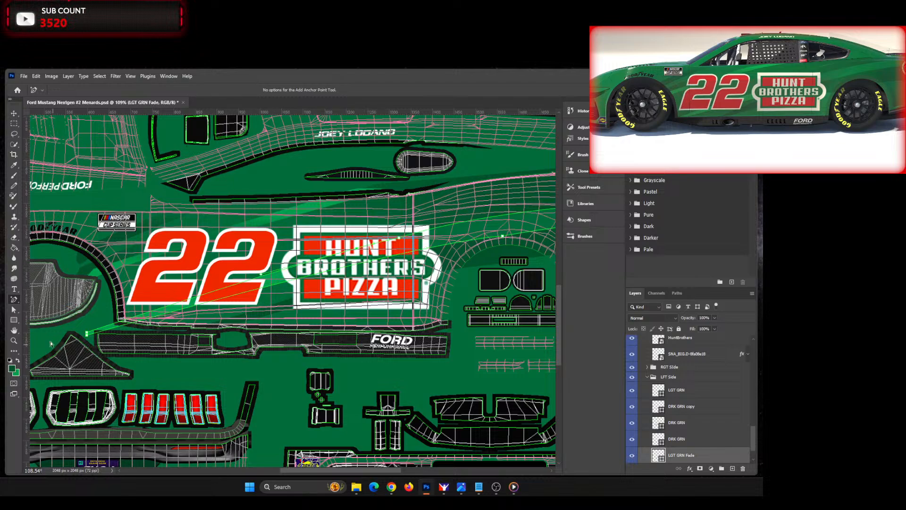
Step: Reshape the LGT GRN Fade stripe's edge behind the door number and raise its lower front corner point, then deselect the stripe
click(14, 311)
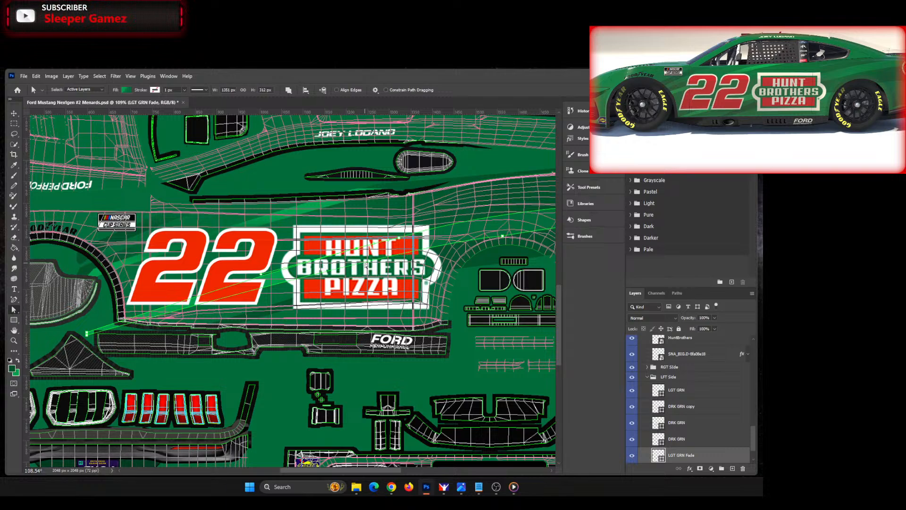
drag(261, 275, 243, 290)
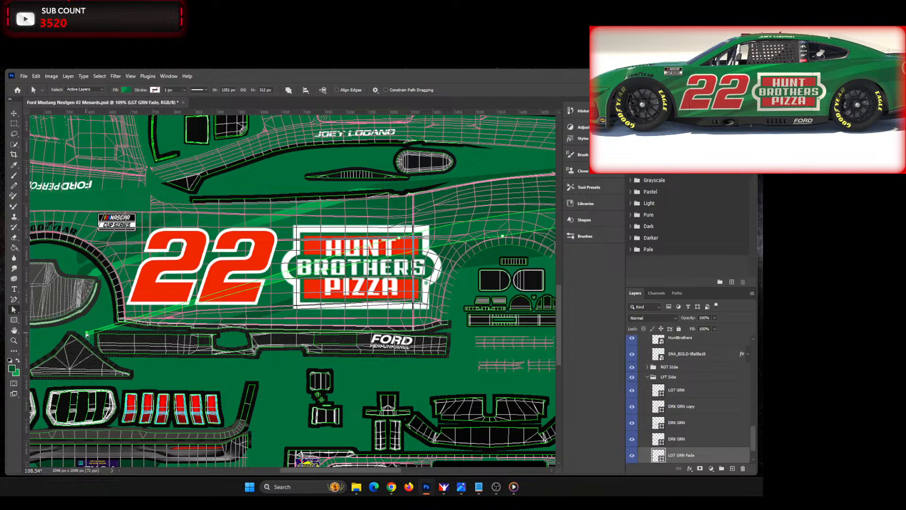
drag(87, 334, 85, 328)
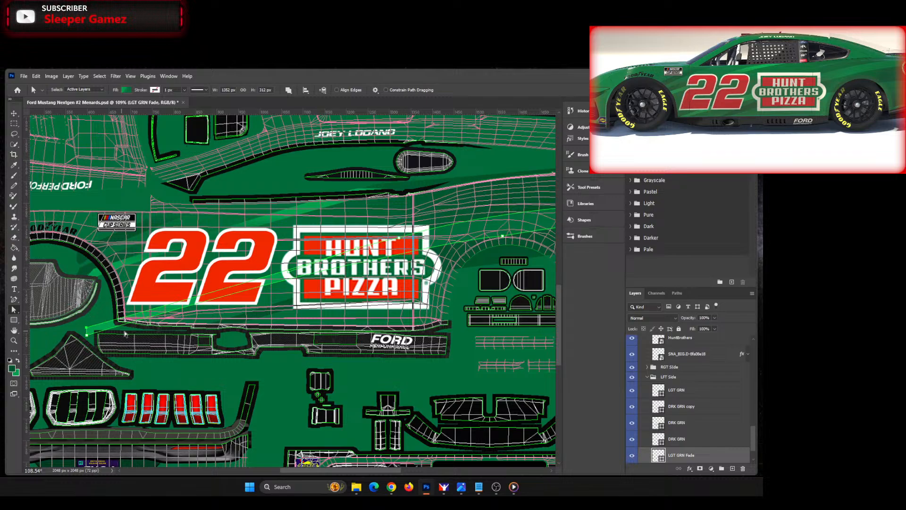
click(14, 114)
click(283, 379)
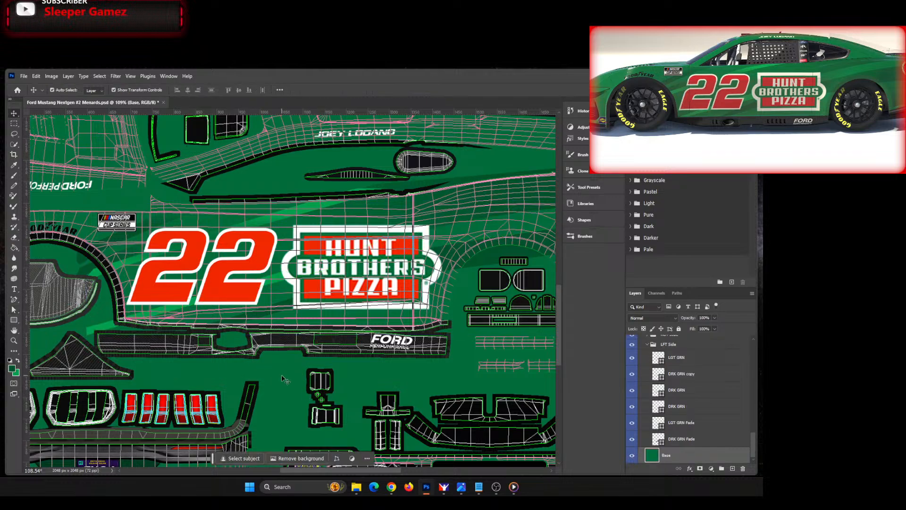
Step: Reselect the lowest DRK GRN stripe and move its front tip forward and up until the shape is about 1391 px wide
key(ctrl+0)
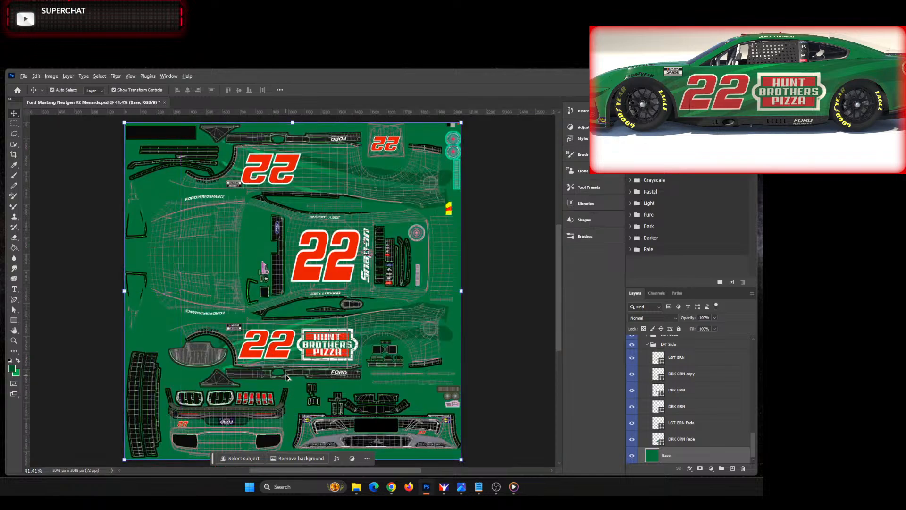
scroll(287, 378, up, 5)
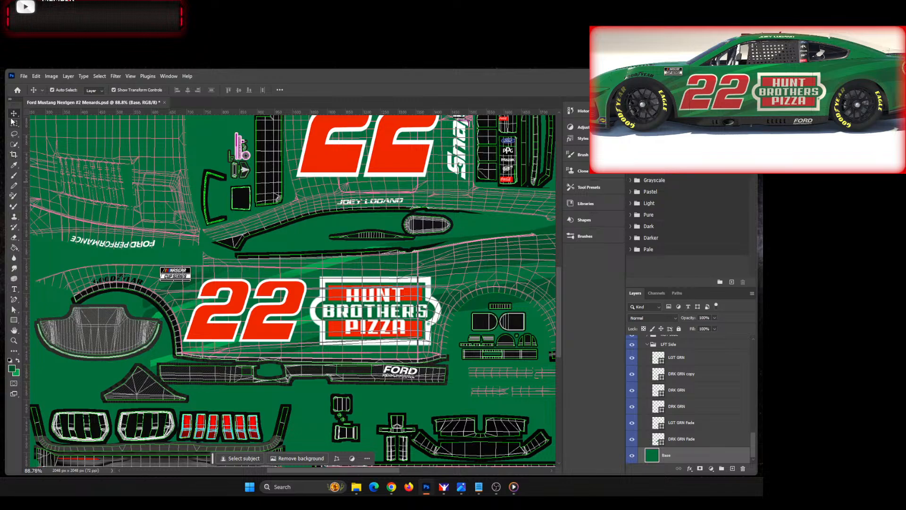
click(305, 357)
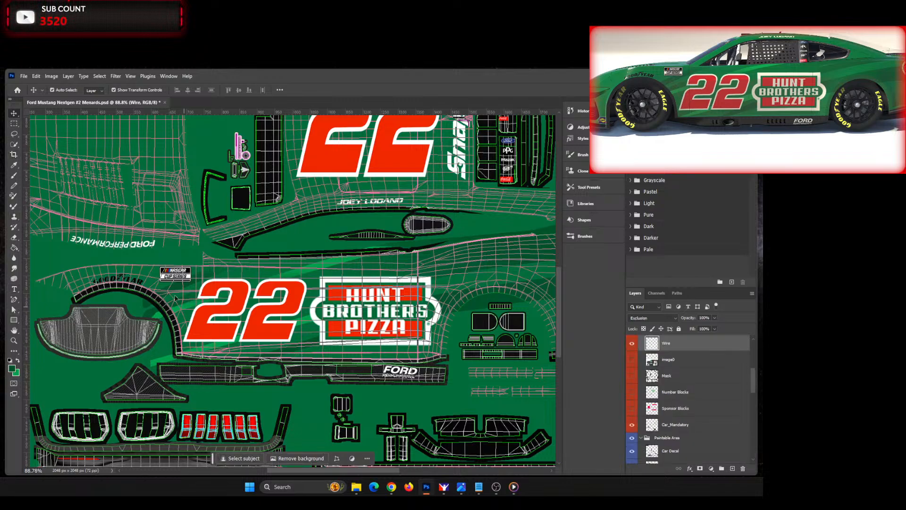
click(254, 361)
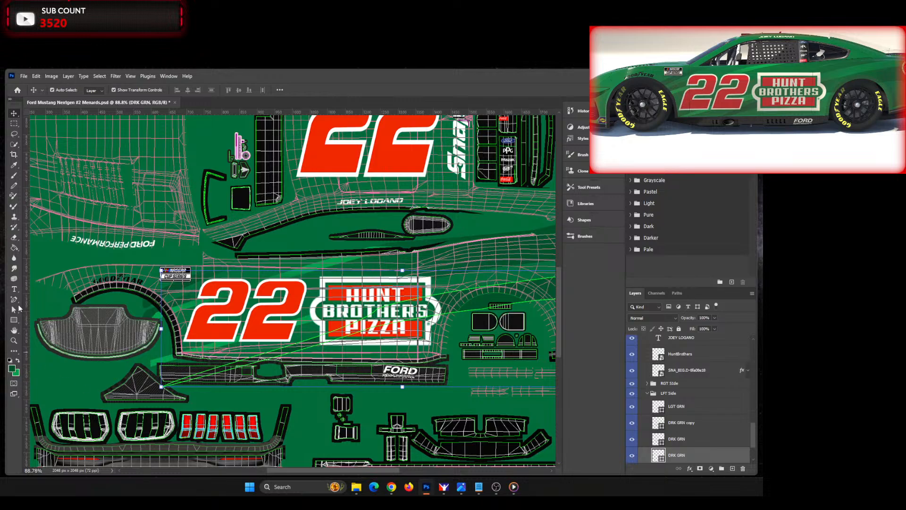
click(14, 312)
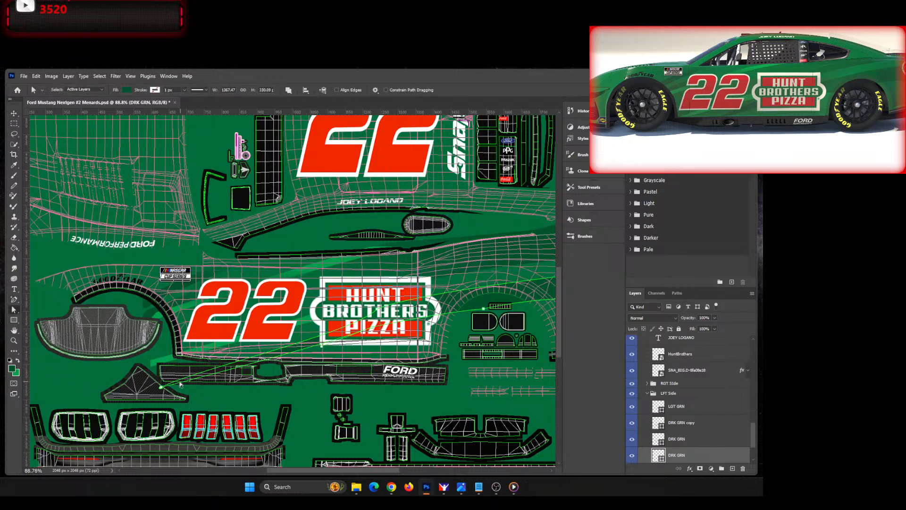
click(163, 388)
drag(162, 388, 153, 385)
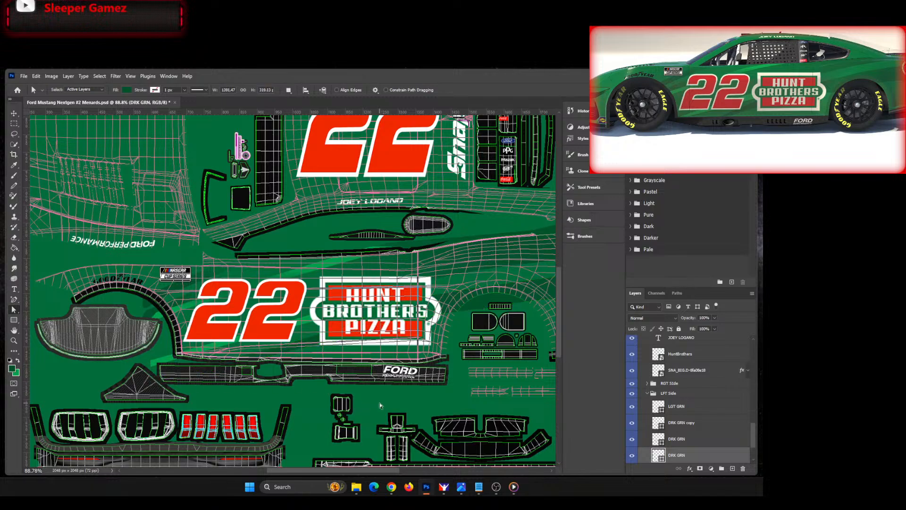
key(ctrl+0)
scroll(390, 344, up, 5)
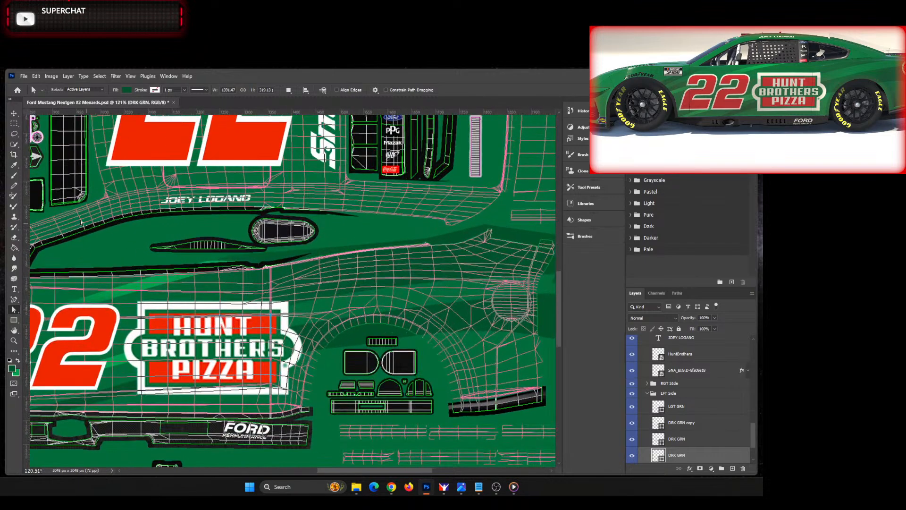
Step: Collapse the LFT Side group and delete the old RGT Side stripe group
click(13, 114)
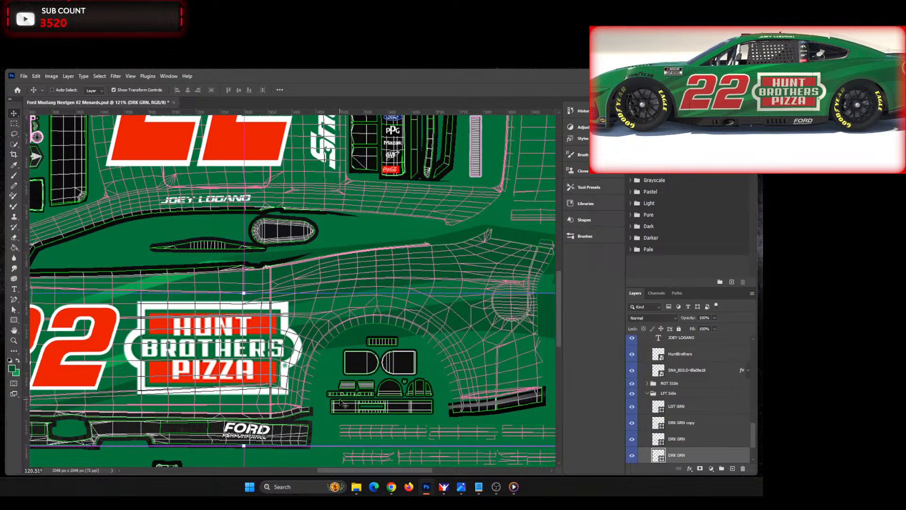
key(ctrl+0)
click(494, 392)
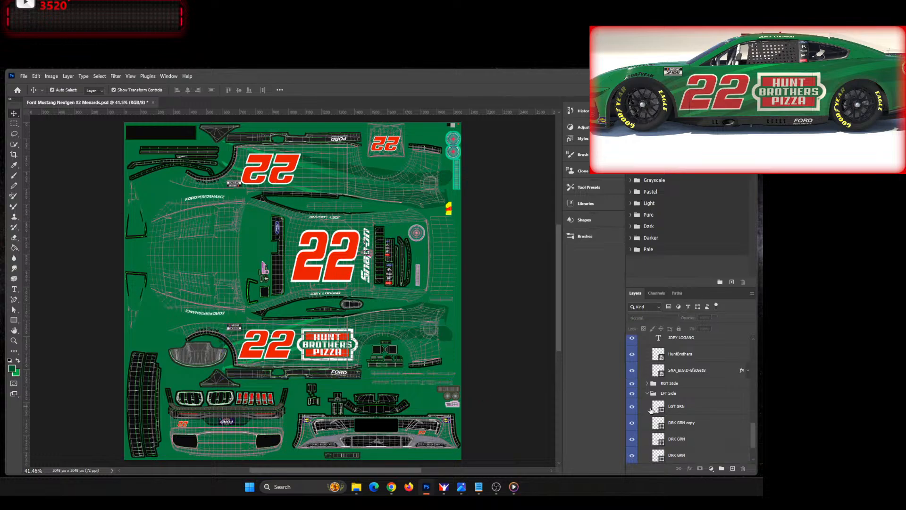
click(648, 394)
click(680, 431)
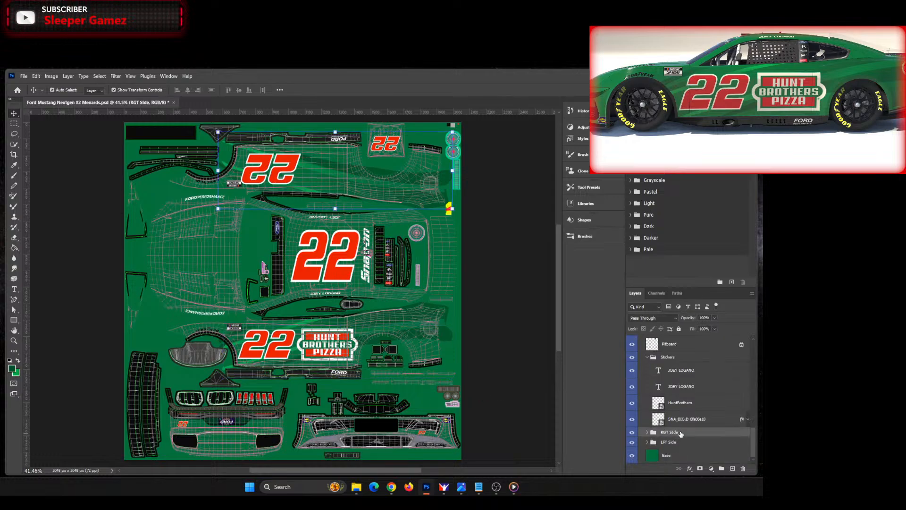
key(Delete)
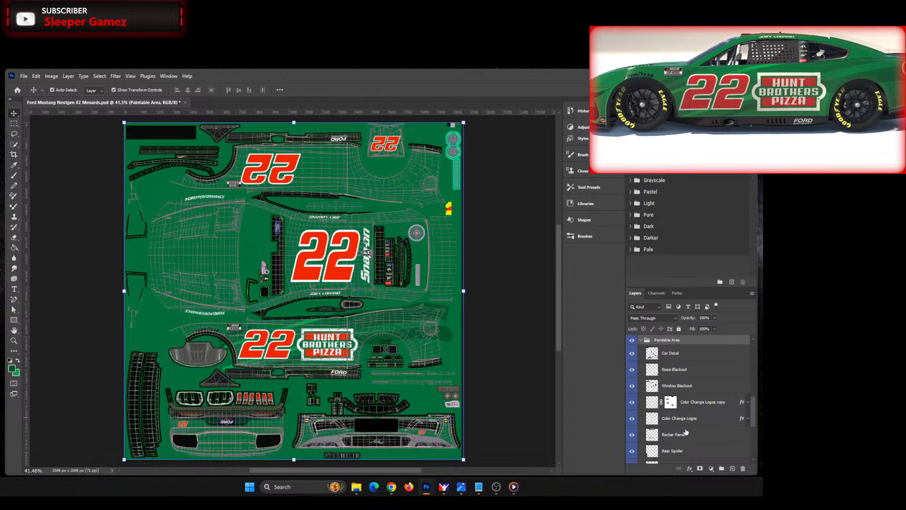
Step: Duplicate the LFT Side stripe group within the same document and name the copy RGT Side
scroll(676, 416, down, 5)
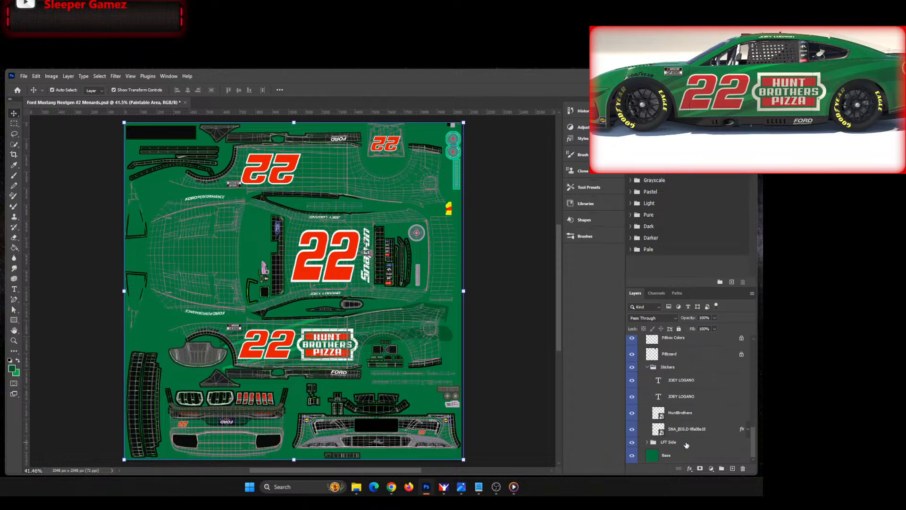
right_click(696, 442)
click(704, 121)
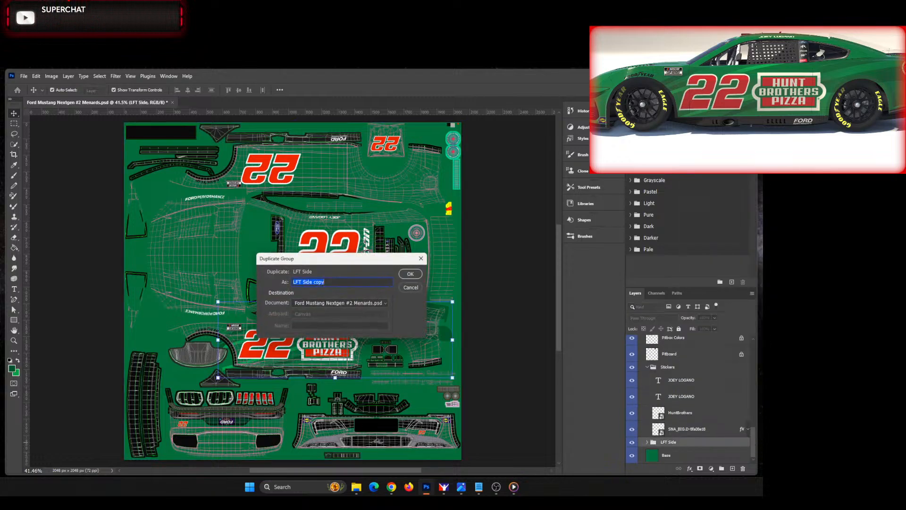
text(RGT Side)
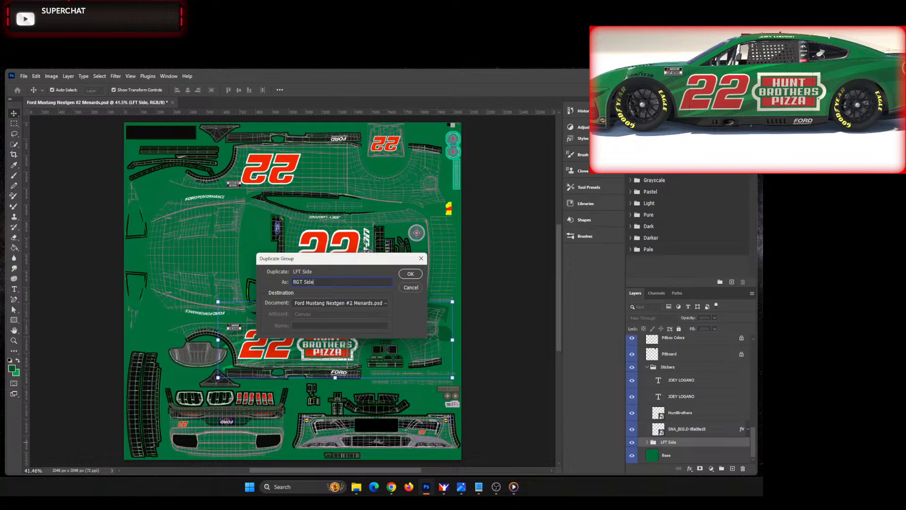
key(Return)
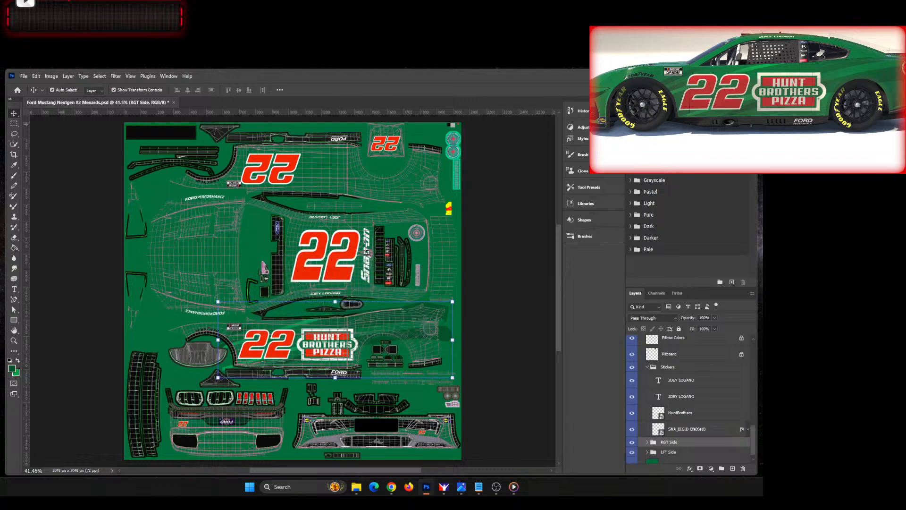
Step: Move the RGT Side stripe group straight up from the left-side panel onto the right-side panel of the template
key(shift+Up)
key(shift+Up)
key(shift+Up)
key(shift+Up)
key(shift+Up)
key(shift+Up)
key(shift+Up)
key(shift+Up)
key(shift+Up)
key(shift+Up)
key(shift+Up)
key(shift+Up)
key(shift+Up)
key(shift+Up)
key(shift+Up)
key(shift+Up)
key(shift+Up)
key(shift+Up)
key(shift+Up)
key(shift+Up)
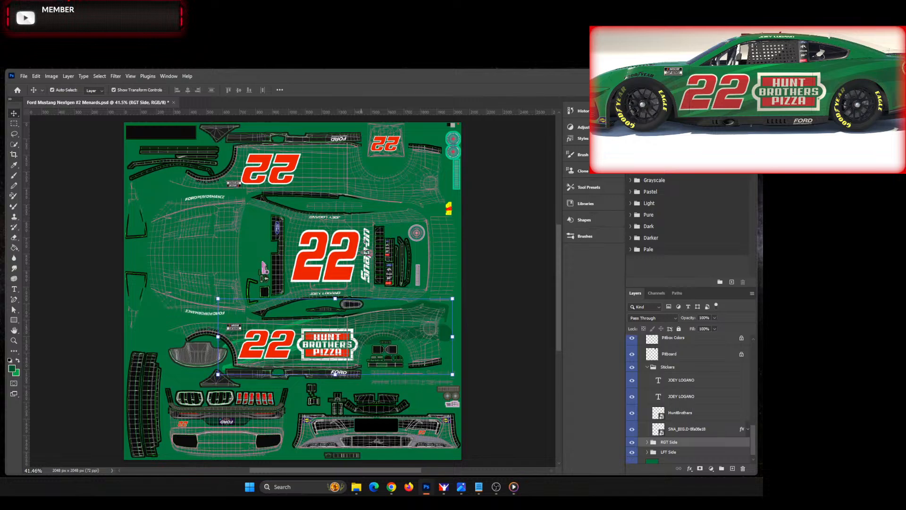
key(shift+Up)
key(shift+Up)
key(shift+Up)
key(shift+Up)
key(shift+Up)
key(shift+Up)
key(shift+Up)
key(shift+Up)
key(shift+Up)
key(shift+Up)
key(shift+Up)
key(shift+Up)
key(shift+Up)
key(shift+Up)
key(shift+Up)
key(shift+Up)
key(shift+Up)
key(shift+Up)
key(shift+Up)
key(shift+Up)
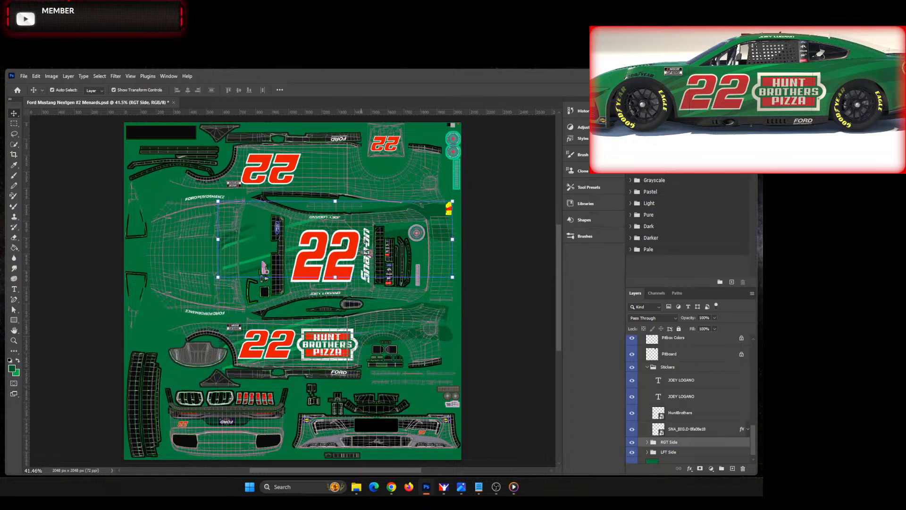
key(shift+Up)
key(shift+Up)
key(shift+Up)
key(shift+Up)
key(shift+Up)
key(shift+Up)
key(shift+Up)
key(shift+Up)
key(shift+Up)
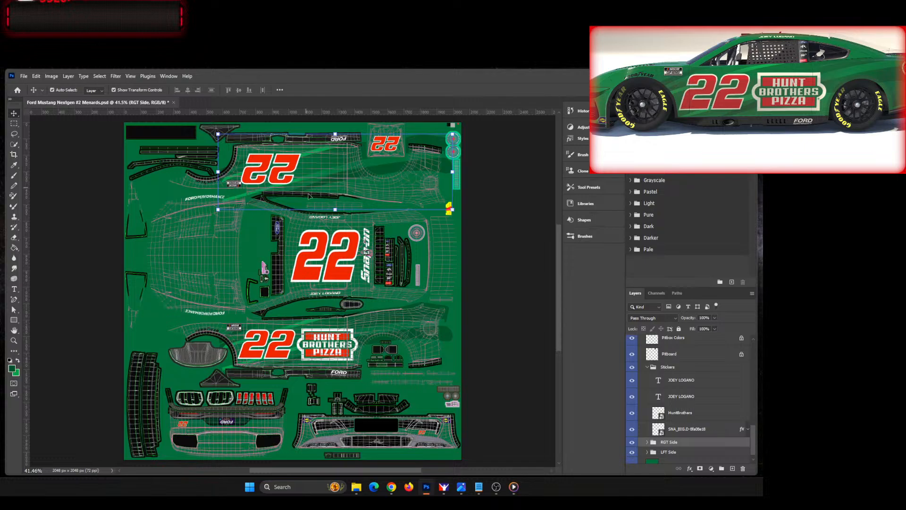
Step: Flip the RGT Side group vertically, raise it to about Y 181.5 px, and apply the transform
key(ctrl+t)
right_click(331, 205)
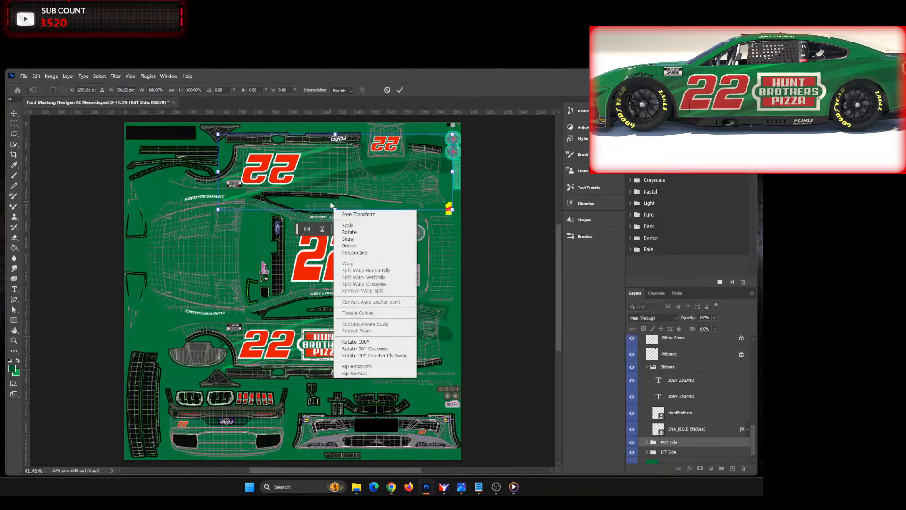
click(358, 373)
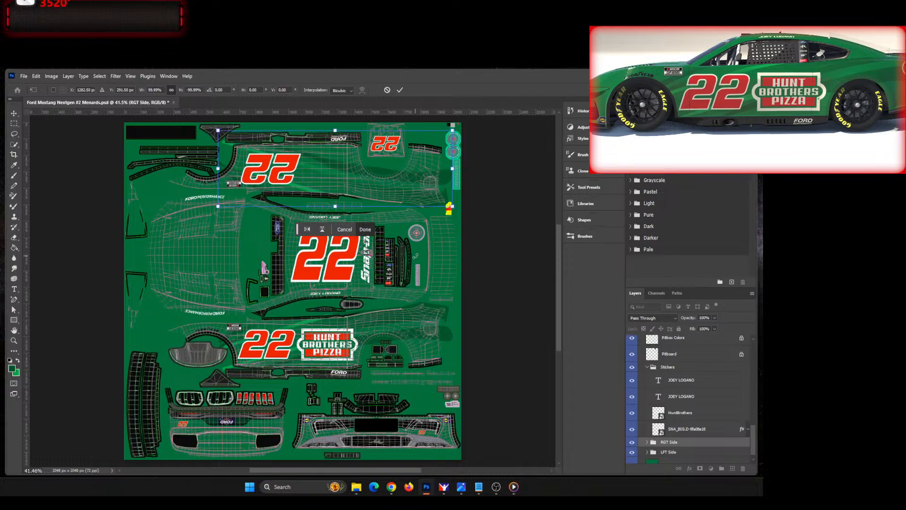
key(shift+Up)
key(shift+Up)
key(shift+Up)
key(shift+Up)
key(shift+Up)
key(shift+Up)
key(shift+Up)
key(shift+Up)
key(shift+Up)
key(shift+Up)
key(shift+Up)
key(shift+Up)
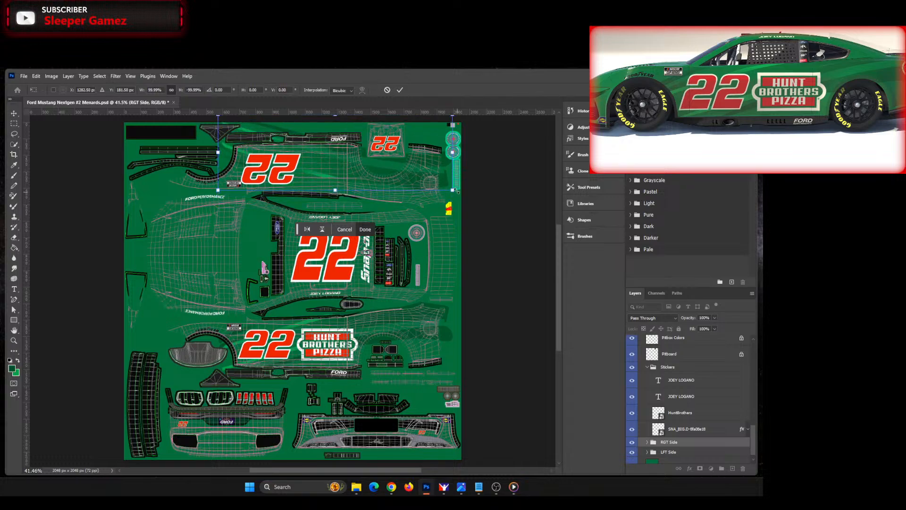
scroll(445, 187, up, 5)
scroll(431, 325, down, 5)
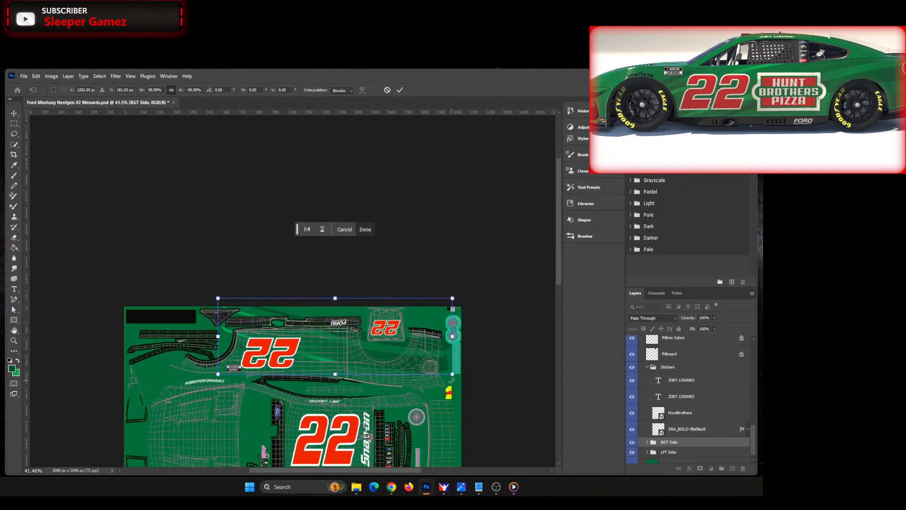
scroll(358, 320, up, 6)
key(alt+space)
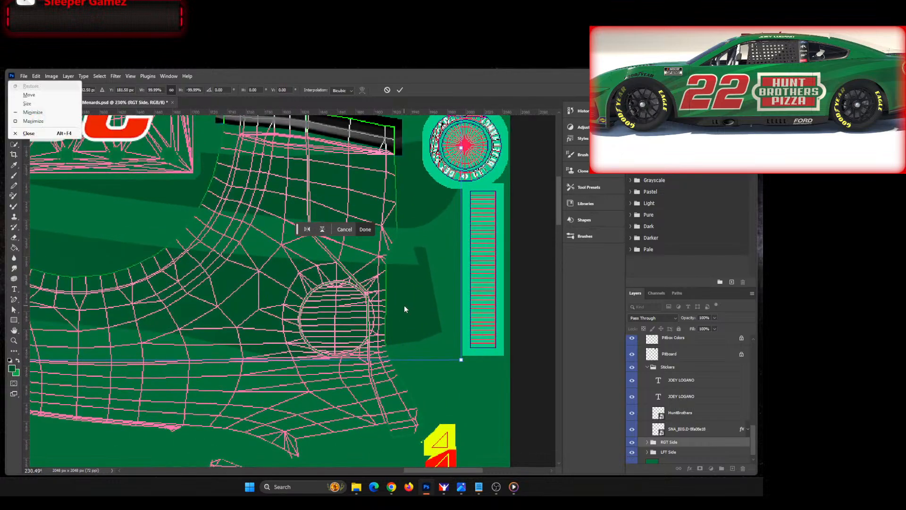
click(400, 90)
Step: Nudge the RGT Side group slightly upward so its stripes line up with the rear quarter panel's wireframe
key(Up)
key(Up)
key(Up)
key(Up)
key(Up)
key(Up)
key(Up)
key(Up)
key(Up)
key(Up)
key(Up)
key(Up)
key(Up)
key(Up)
key(Up)
key(Up)
key(Up)
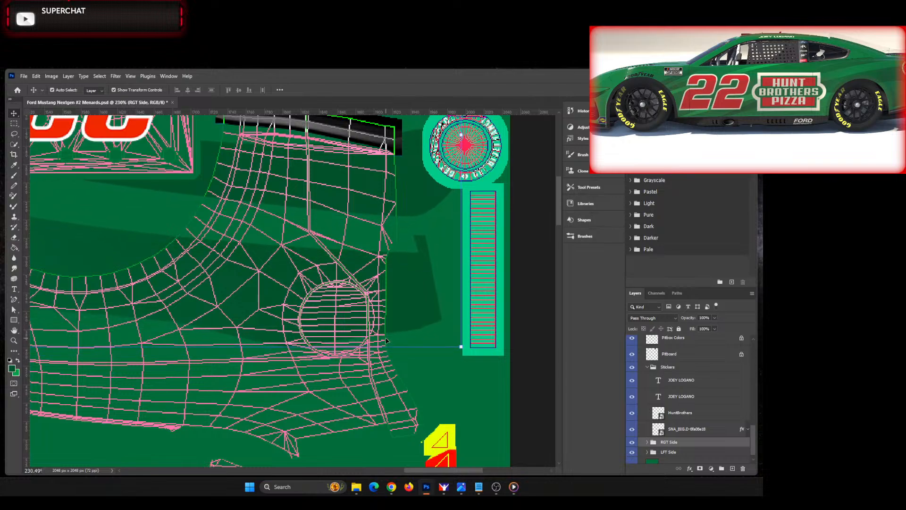
key(Up)
key(Up)
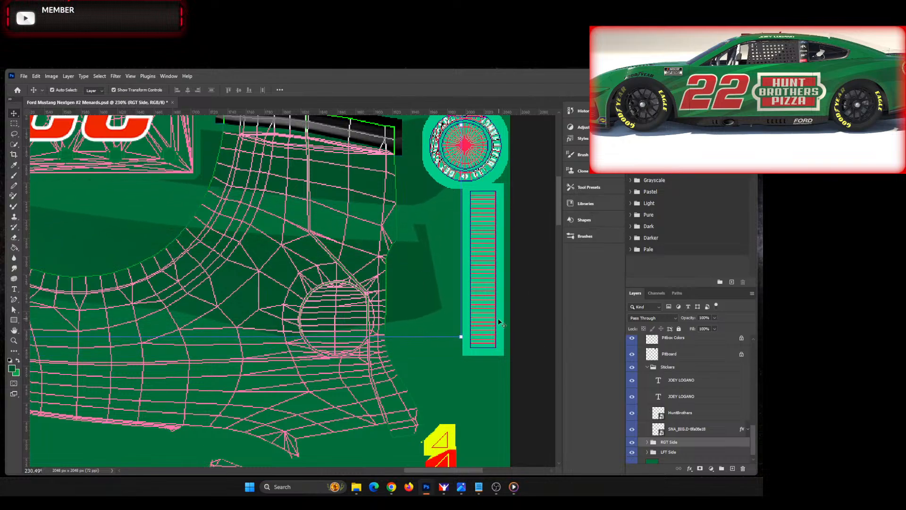
Step: Compare the stripe ends on both rear quarter panels, fine-tune the RGT Side group's vertical position, and deselect it
drag(559, 209, 546, 311)
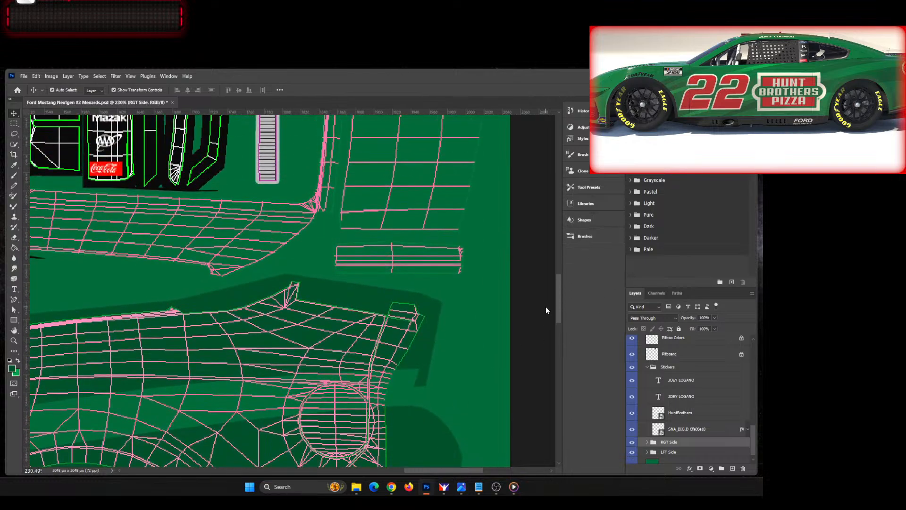
scroll(547, 311, down, 2)
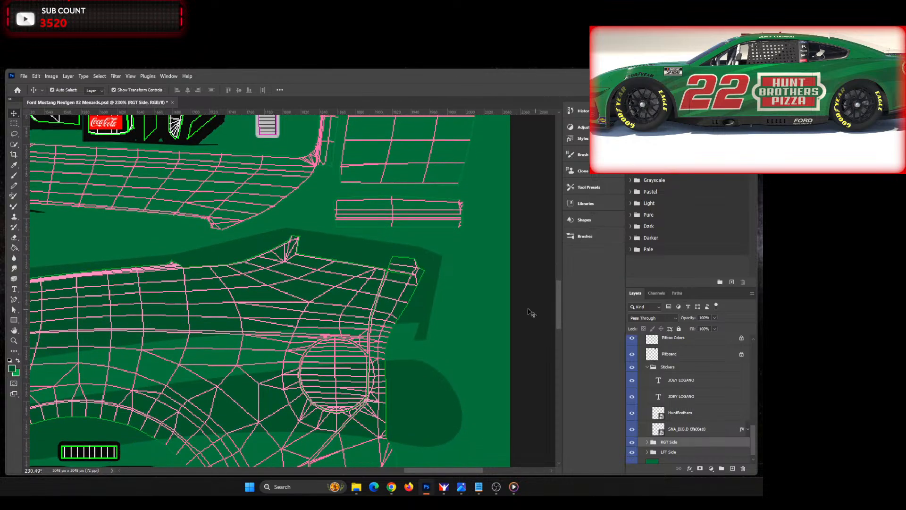
scroll(546, 312, down, 5)
drag(561, 321, 576, 248)
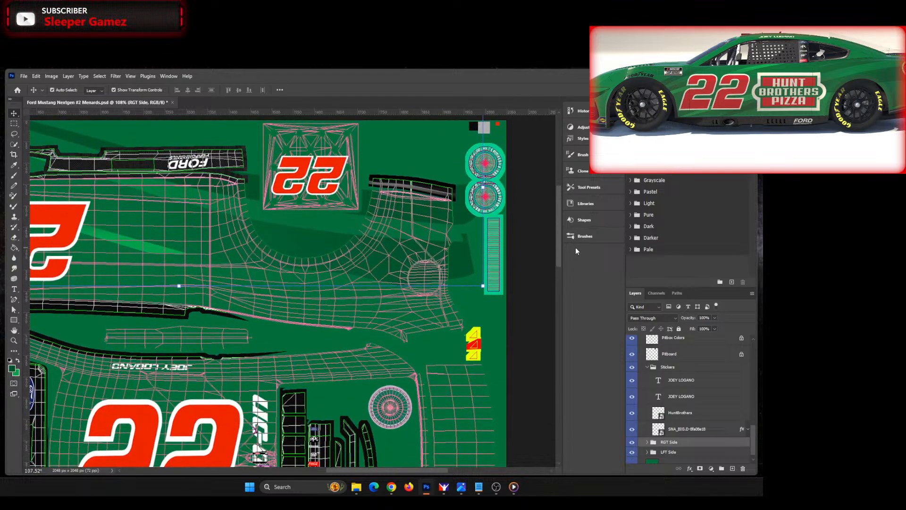
mouse_move(576, 248)
mouse_down()
mouse_move(570, 310)
mouse_move(569, 262)
mouse_up()
key(Down)
key(Down)
key(Down)
key(Down)
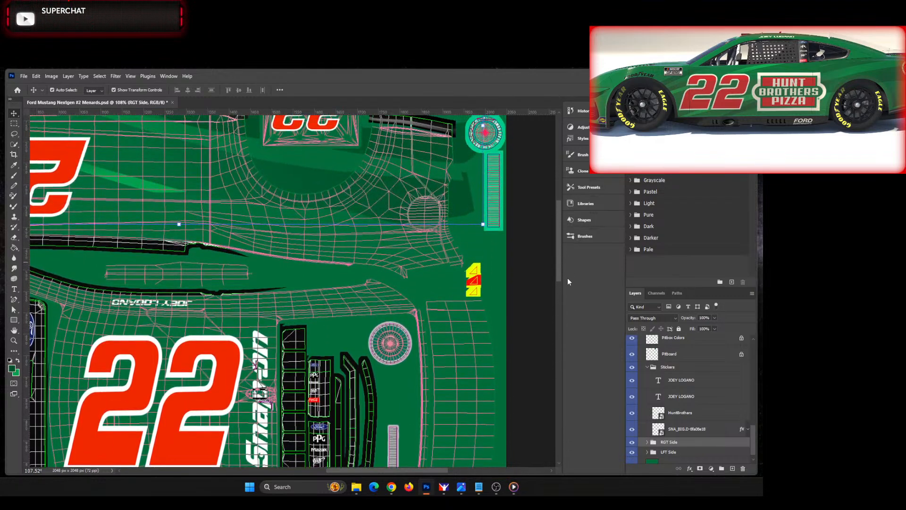
mouse_move(560, 261)
mouse_down()
mouse_move(559, 341)
mouse_move(566, 248)
mouse_up()
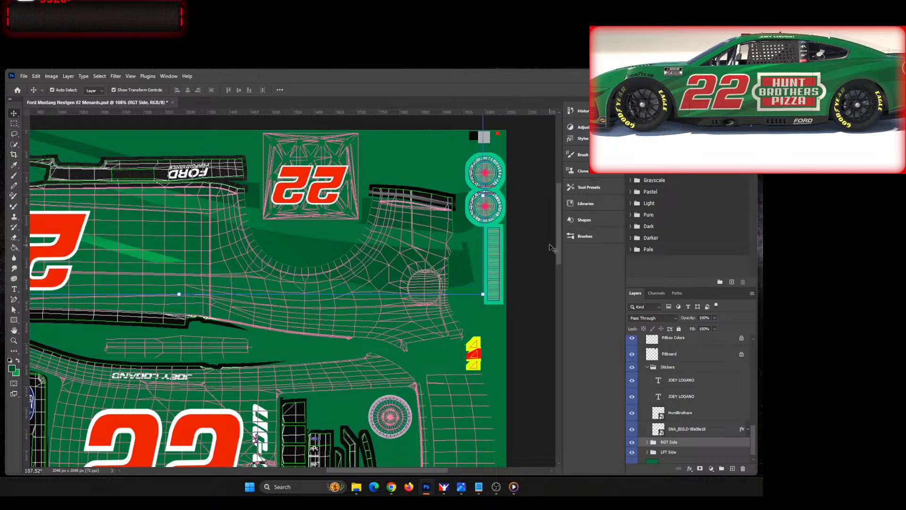
drag(559, 240, 536, 257)
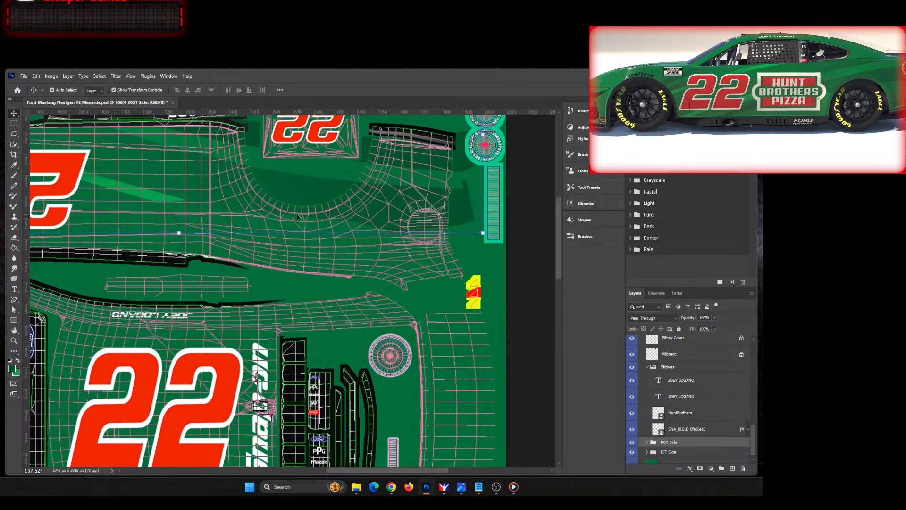
click(526, 296)
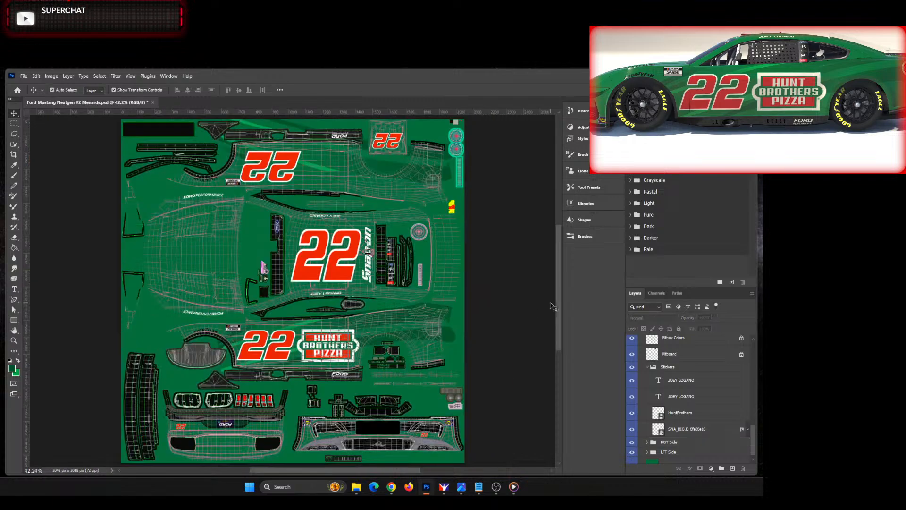
Step: Fit the template in view, rotate the whole image 180°, and hide the Turn Off Before Exporting TGA group
key(ctrl+0)
click(51, 76)
mouse_move(82, 158)
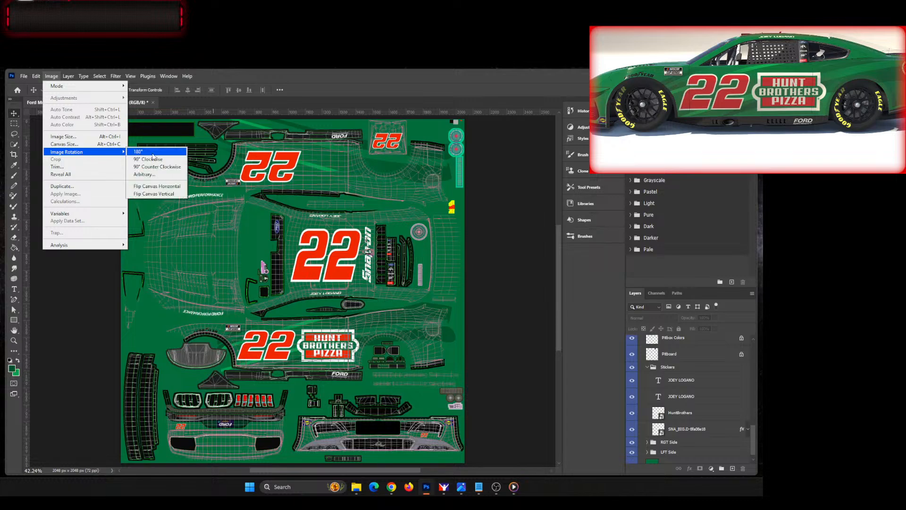
click(153, 154)
scroll(697, 354, up, 1)
scroll(695, 346, up, 4)
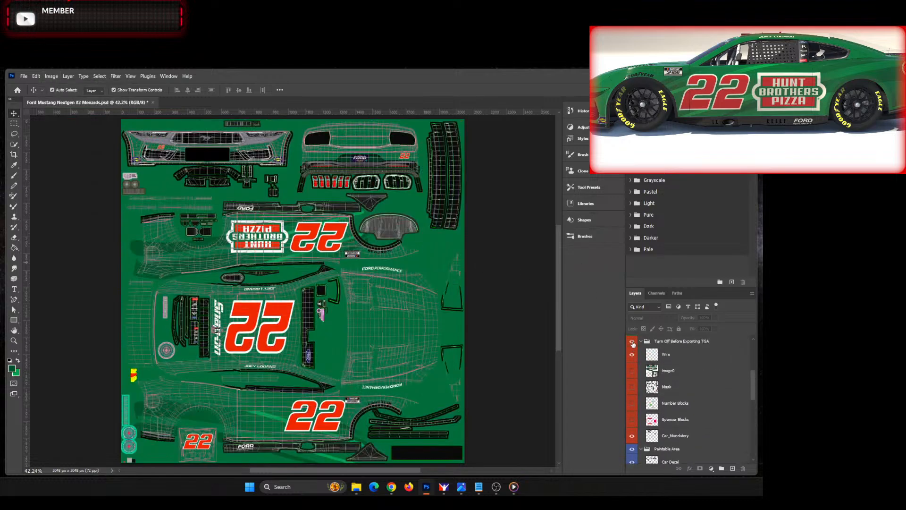
click(633, 345)
Step: Save a Targa copy over the existing car_num file and replace its counterpart in the stockcars fordmustang2022 folder
key(ctrl+alt+s)
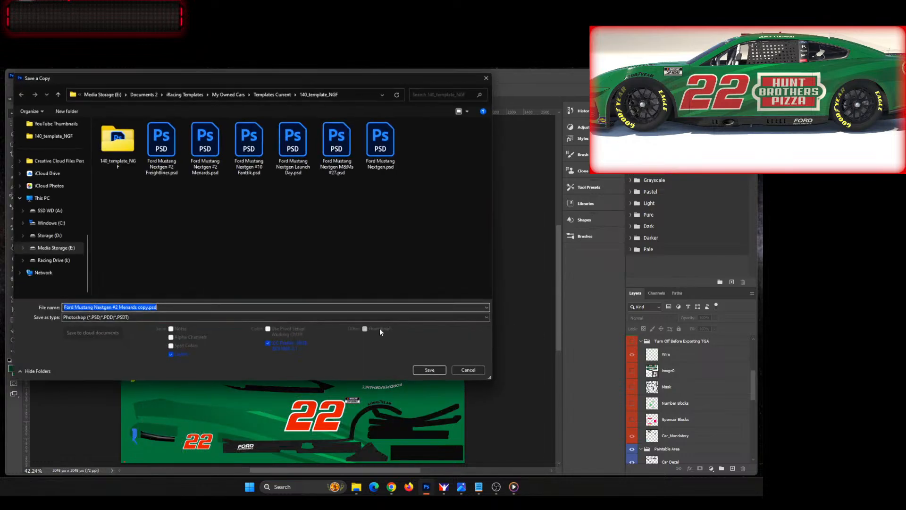
click(254, 320)
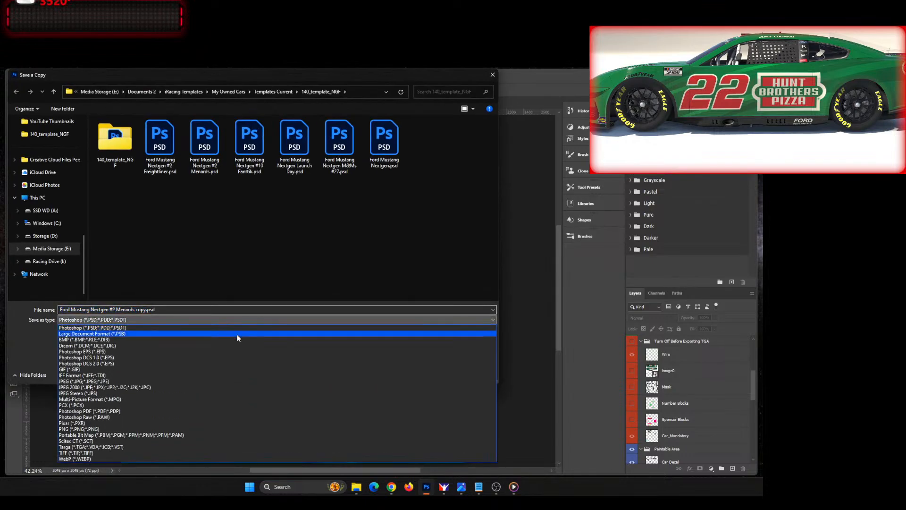
click(136, 447)
click(203, 139)
click(429, 374)
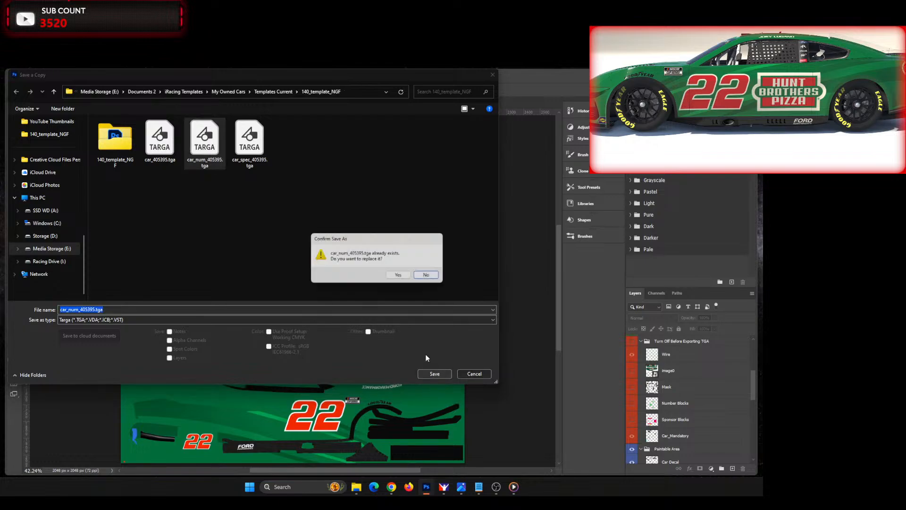
click(407, 275)
click(409, 273)
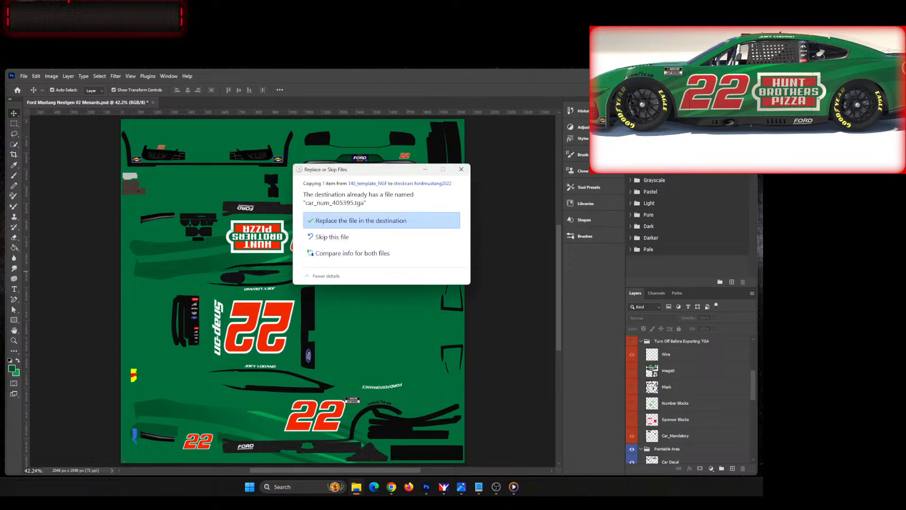
click(357, 220)
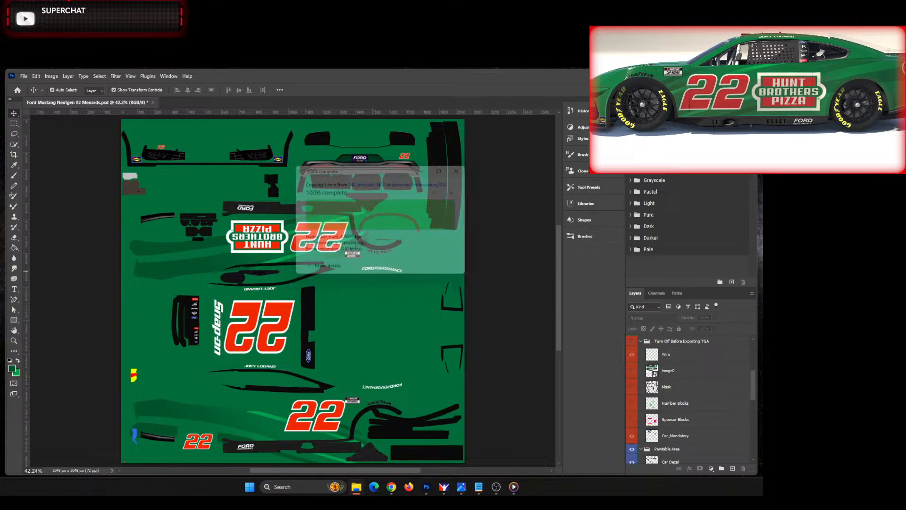
Step: Switch to the 3D car viewer and turn the car to compare the stripes on its left and right sides
drag(723, 95, 747, 95)
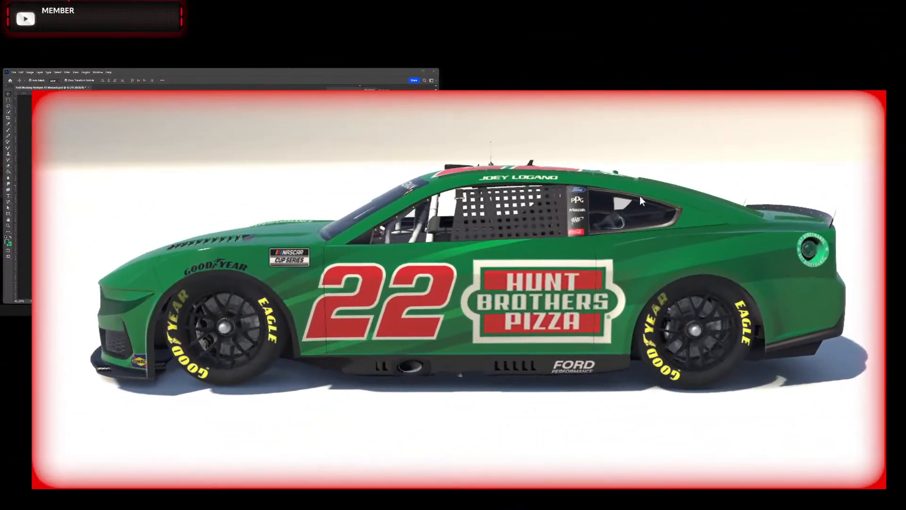
drag(549, 212, 416, 251)
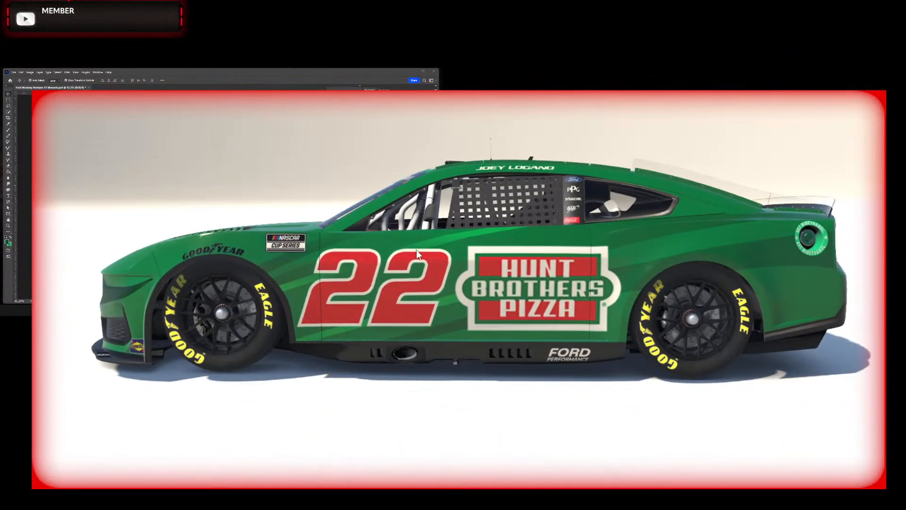
drag(584, 272, 456, 306)
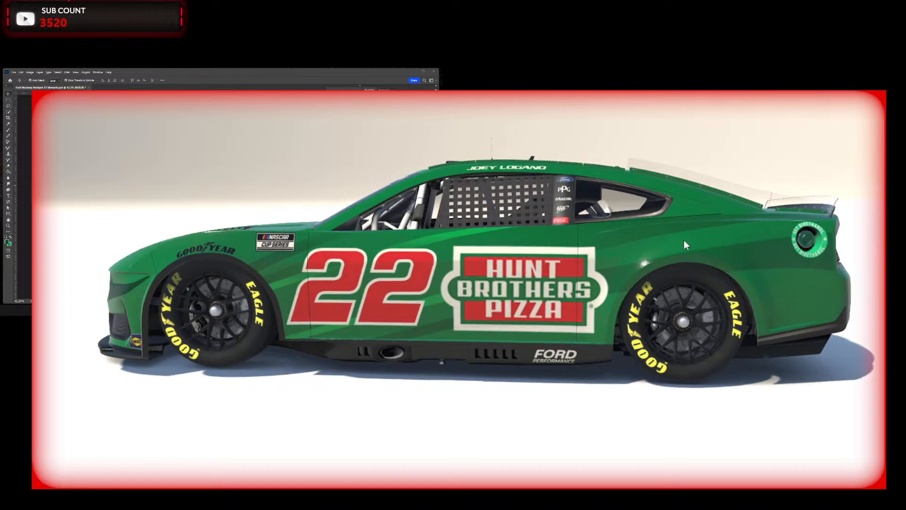
drag(546, 273, 551, 263)
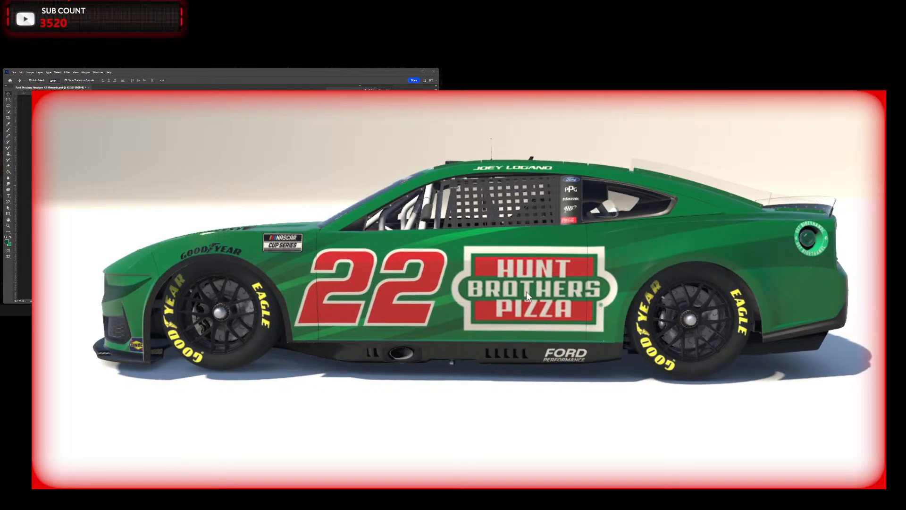
drag(527, 296, 588, 256)
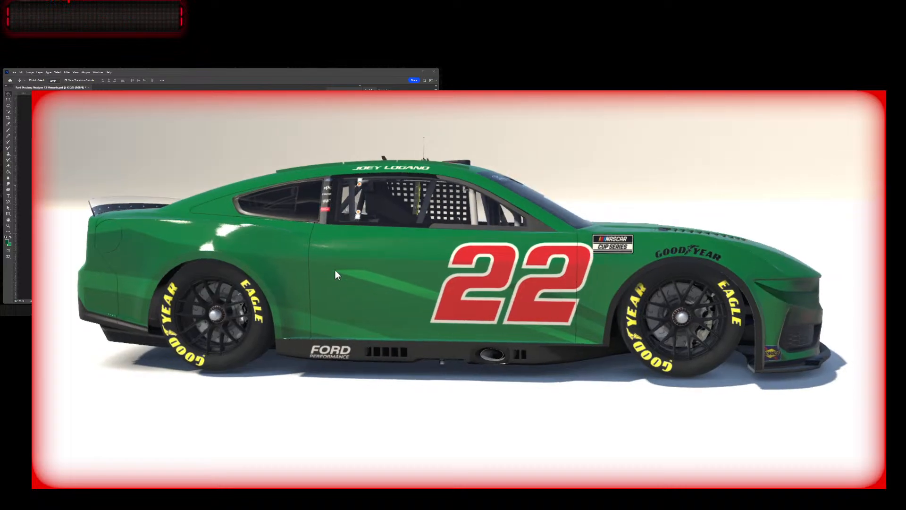
drag(470, 280, 465, 152)
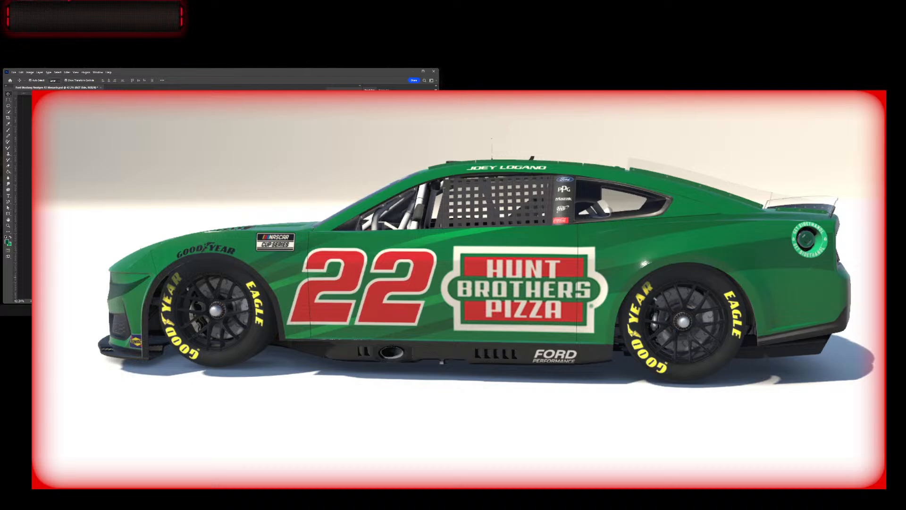
scroll(188, 196, up, 11)
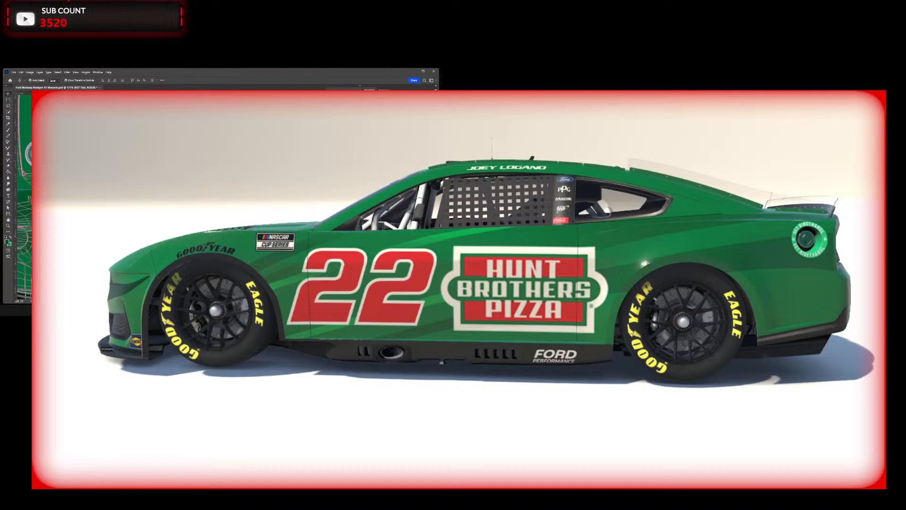
scroll(189, 196, up, 5)
scroll(189, 203, up, 2)
scroll(189, 196, down, 8)
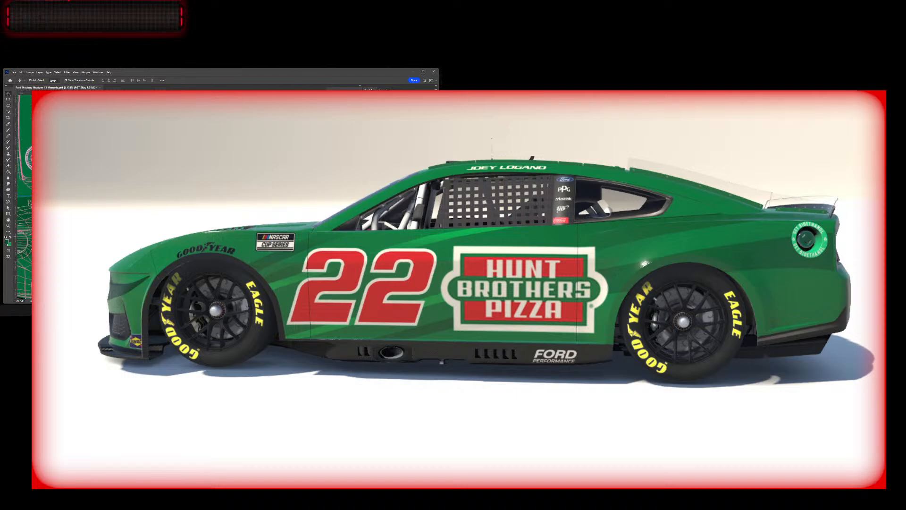
scroll(188, 196, up, 10)
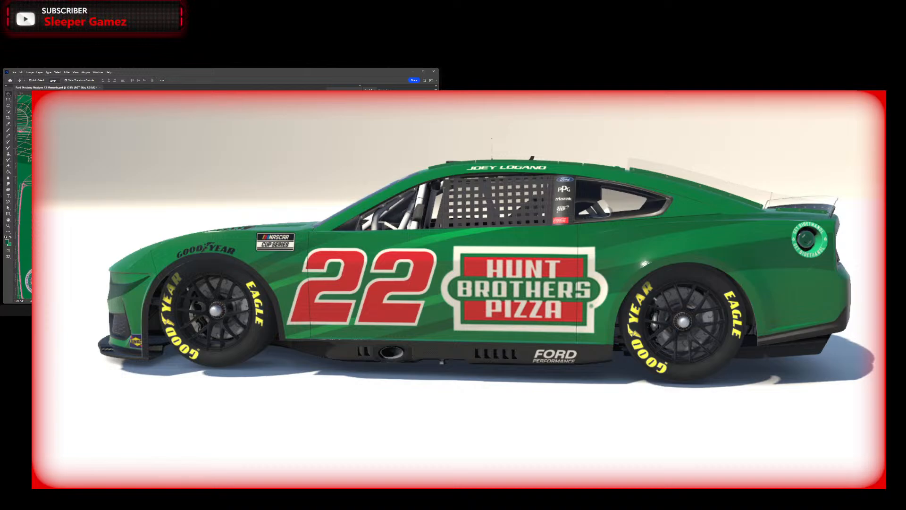
scroll(189, 196, down, 10)
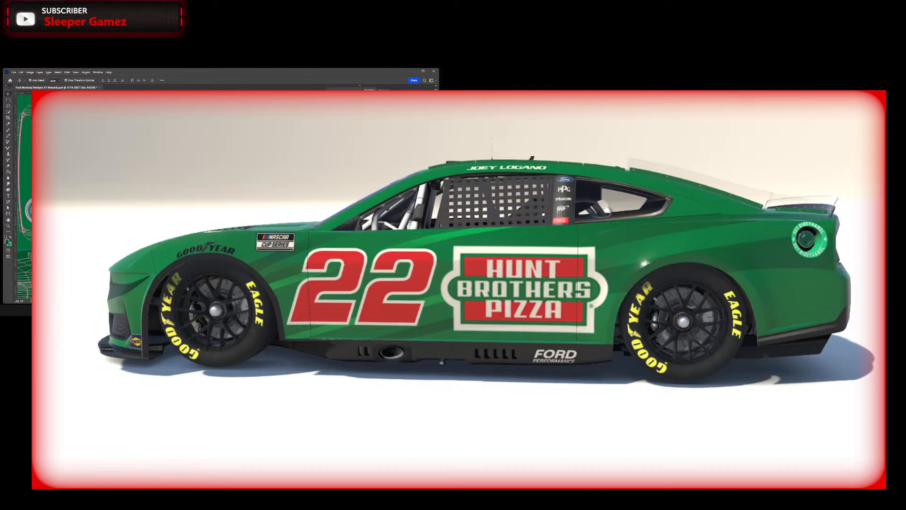
scroll(189, 196, down, 5)
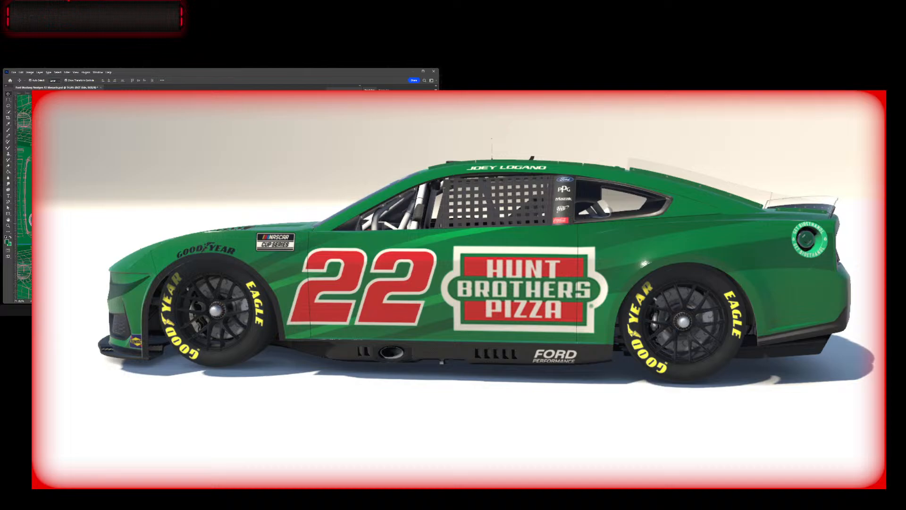
Step: Fit the template in view and save a Targa copy over the existing file
scroll(189, 196, up, 5)
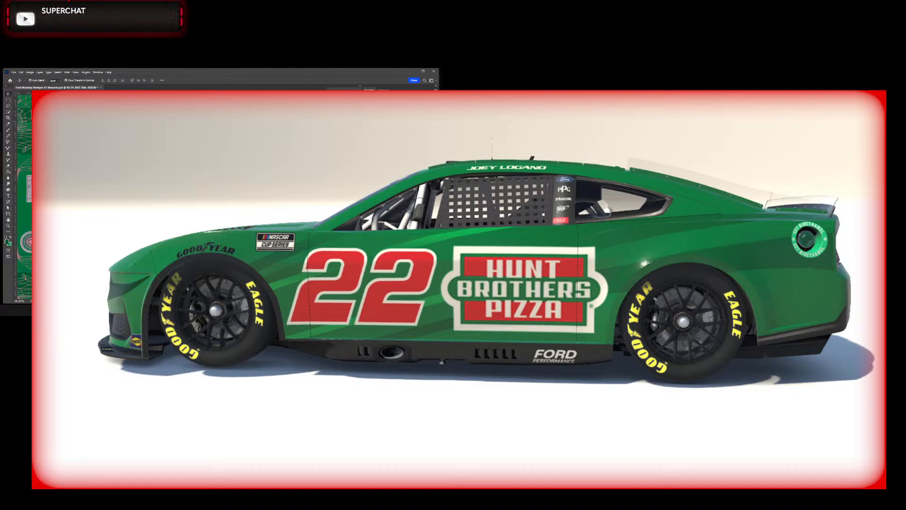
scroll(189, 196, up, 3)
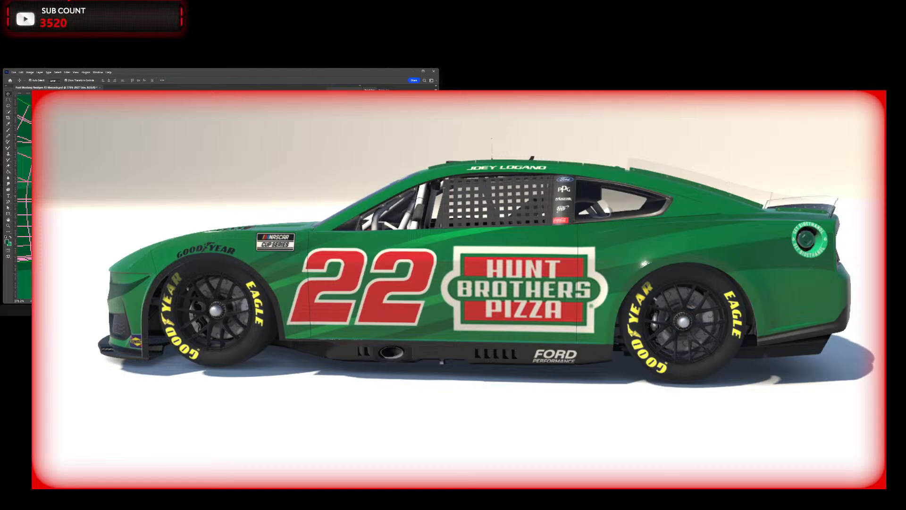
scroll(189, 196, up, 10)
scroll(189, 196, down, 5)
scroll(189, 196, down, 1)
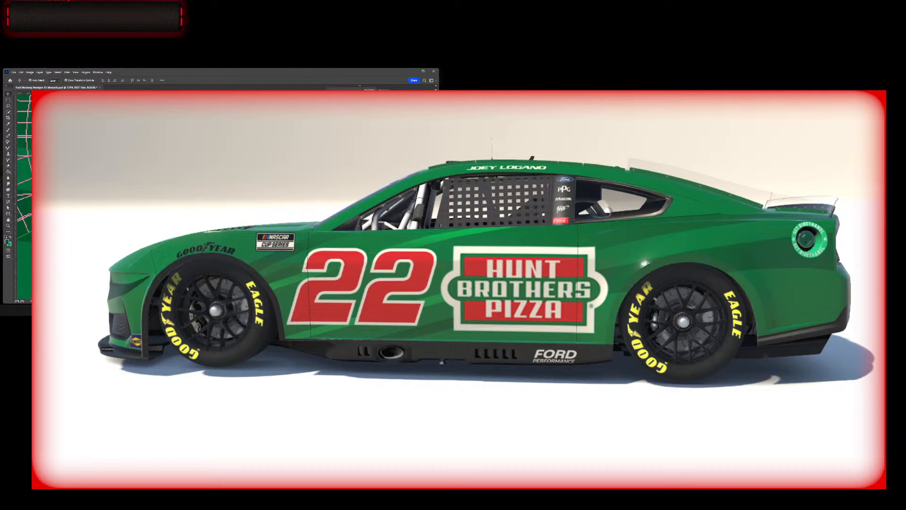
key(ctrl+0)
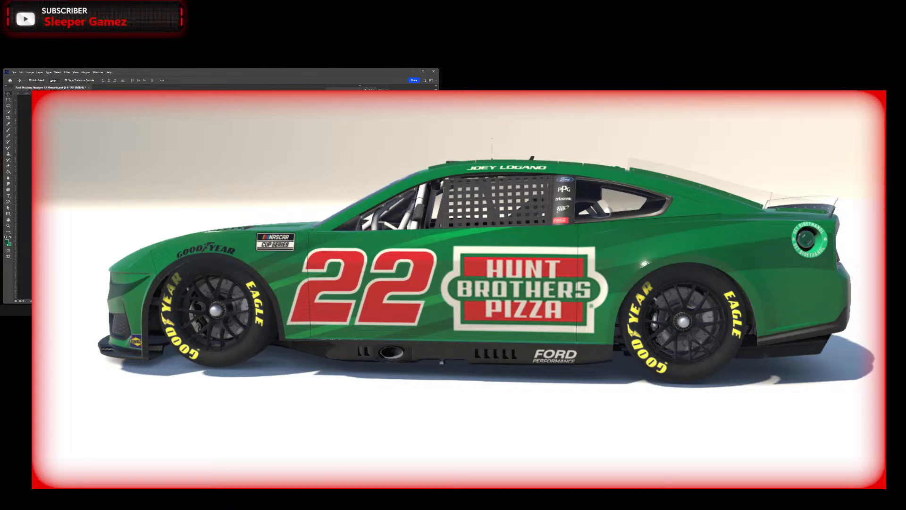
key(ctrl+alt+s)
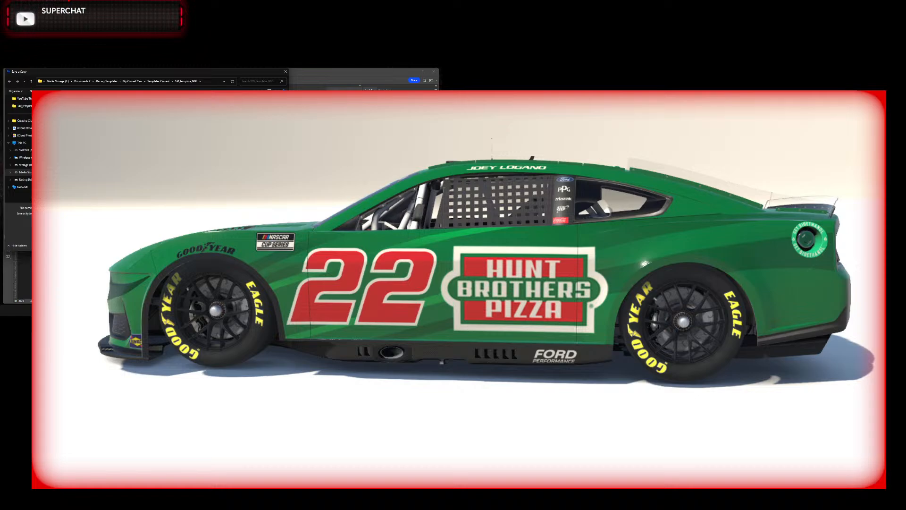
key(Return)
key(y)
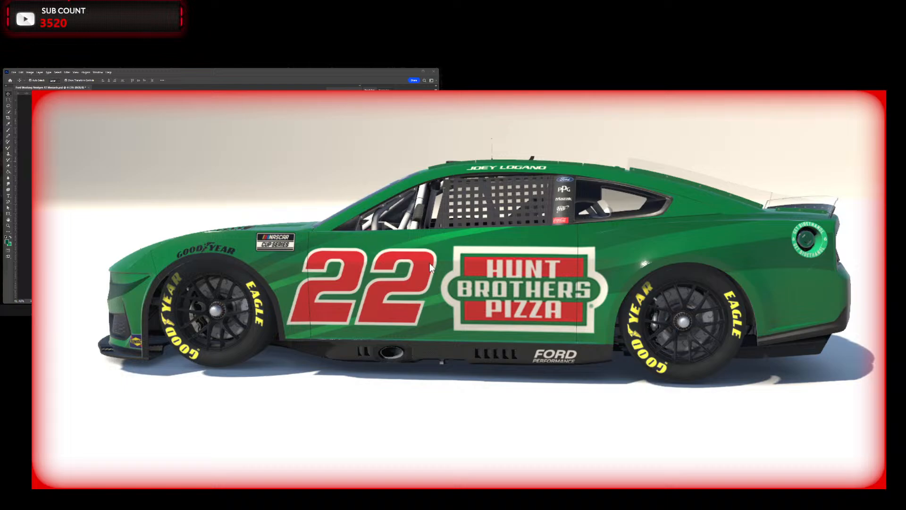
Step: Turn the car in the 3D viewer to compare the stripes on its right and left sides
drag(430, 262, 656, 235)
drag(434, 233, 421, 247)
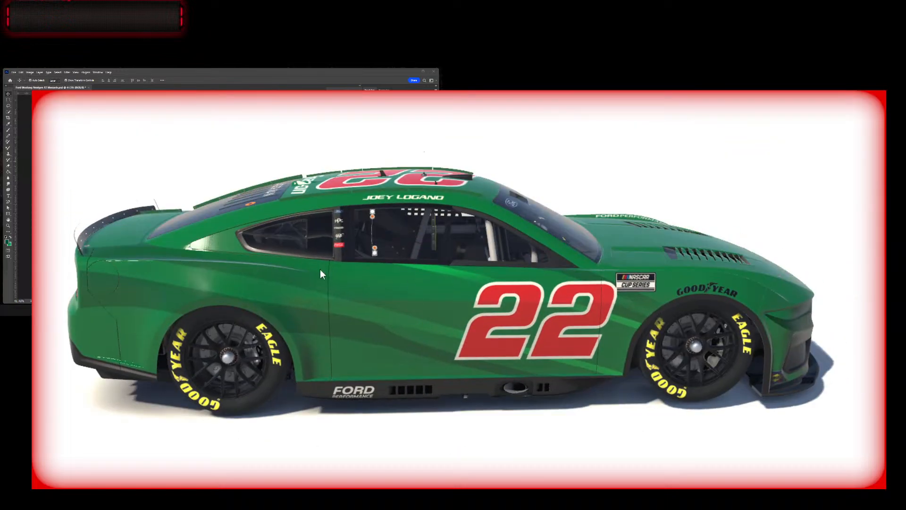
drag(505, 297, 413, 293)
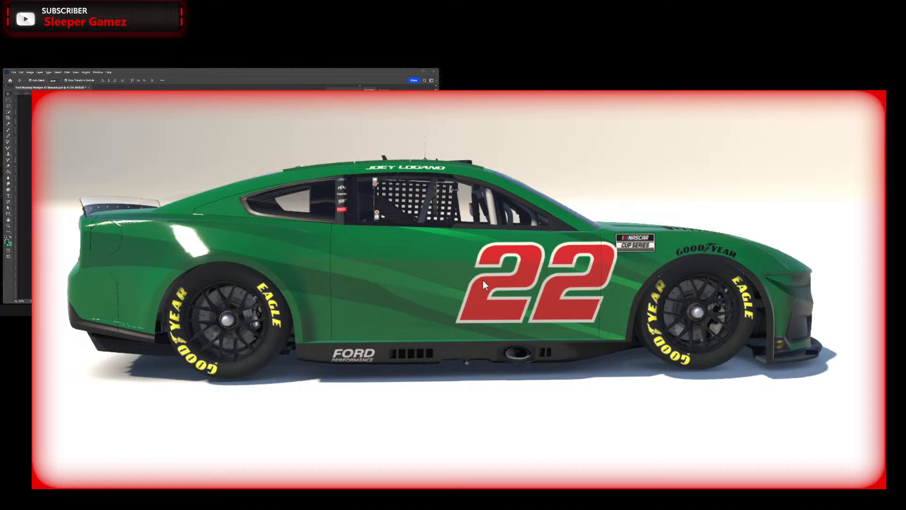
drag(482, 279, 396, 282)
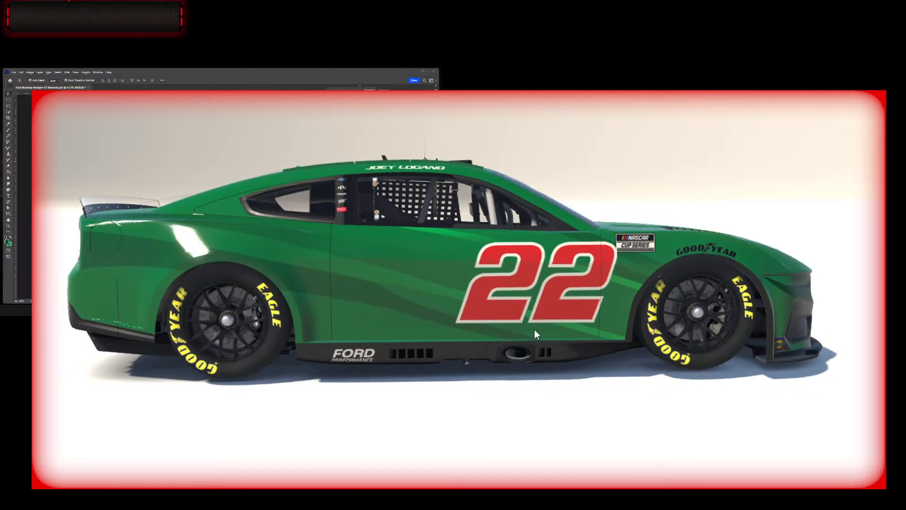
drag(534, 330, 302, 270)
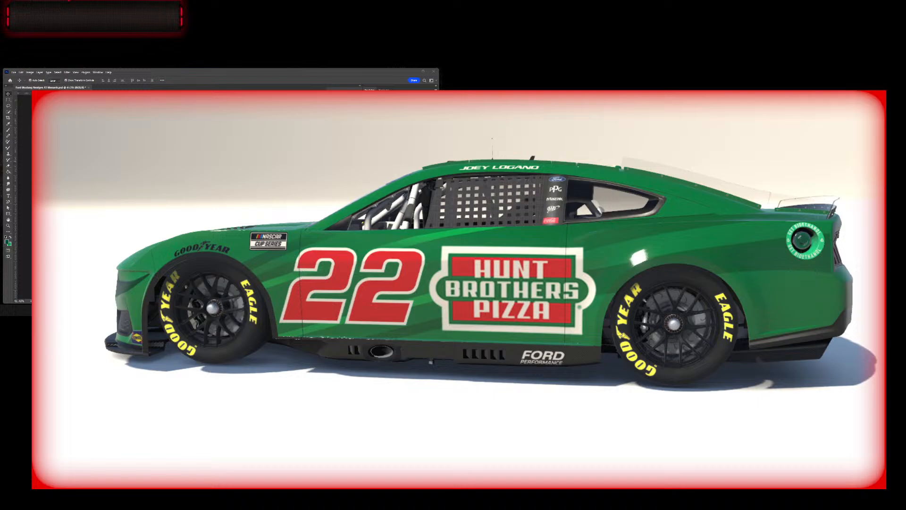
Step: Close the number 41 reference photo and, in the Photoshop template, hide the Color Change Logos copy layer
key(alt+Tab)
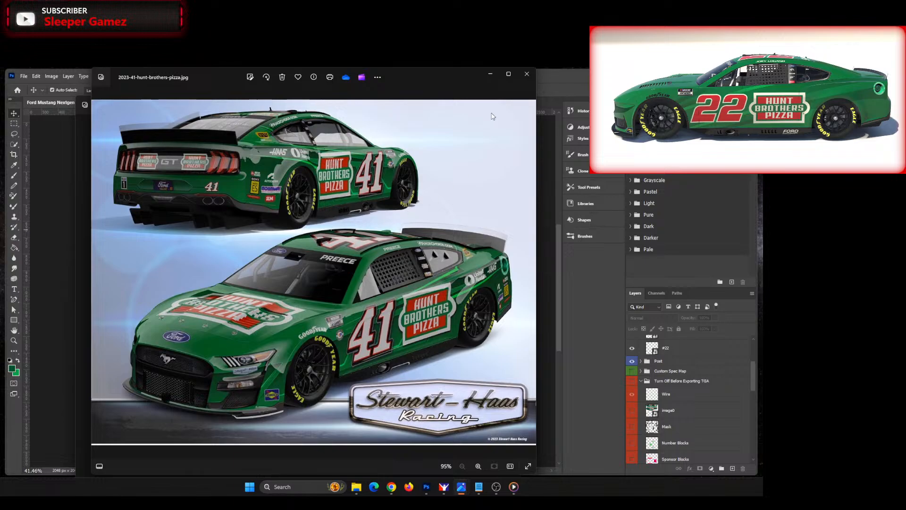
click(522, 77)
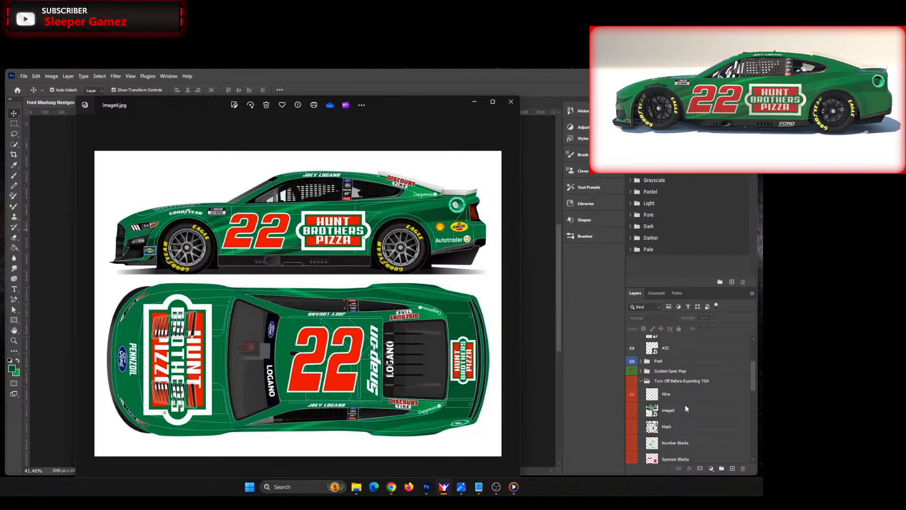
scroll(686, 404, down, 5)
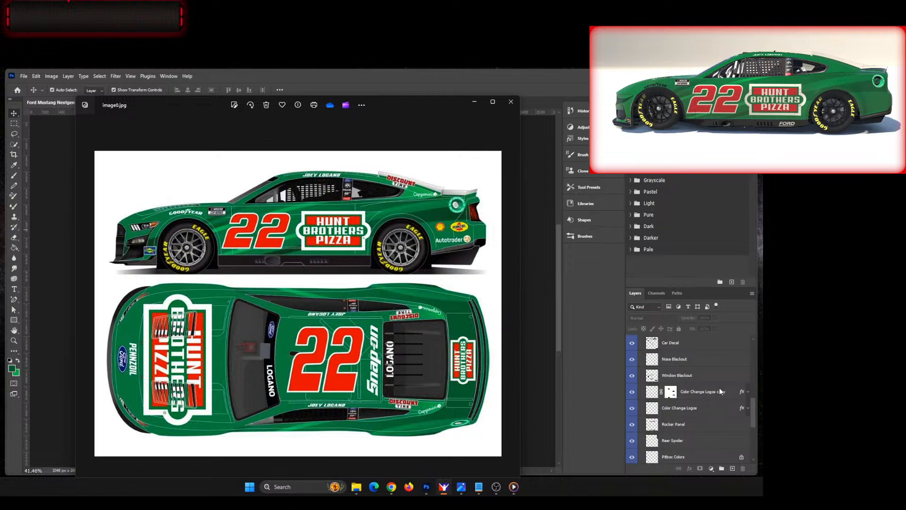
scroll(716, 387, down, 3)
click(714, 355)
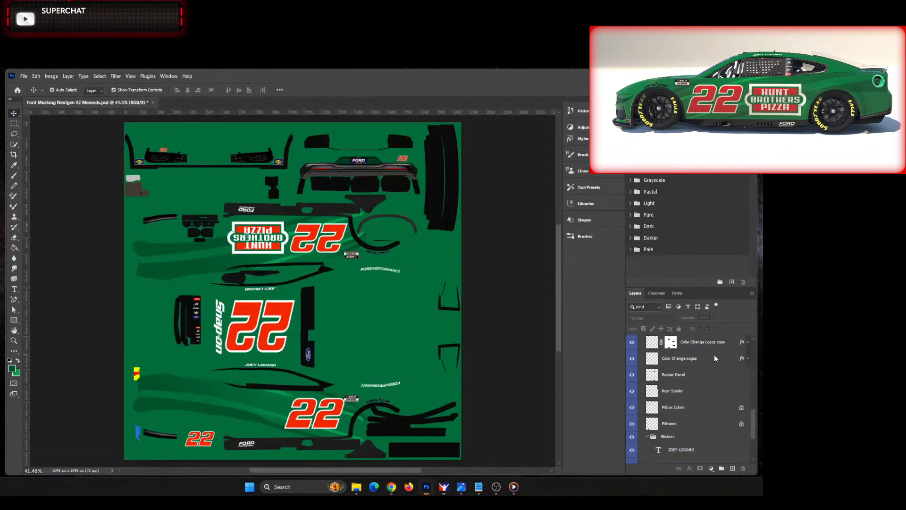
click(715, 355)
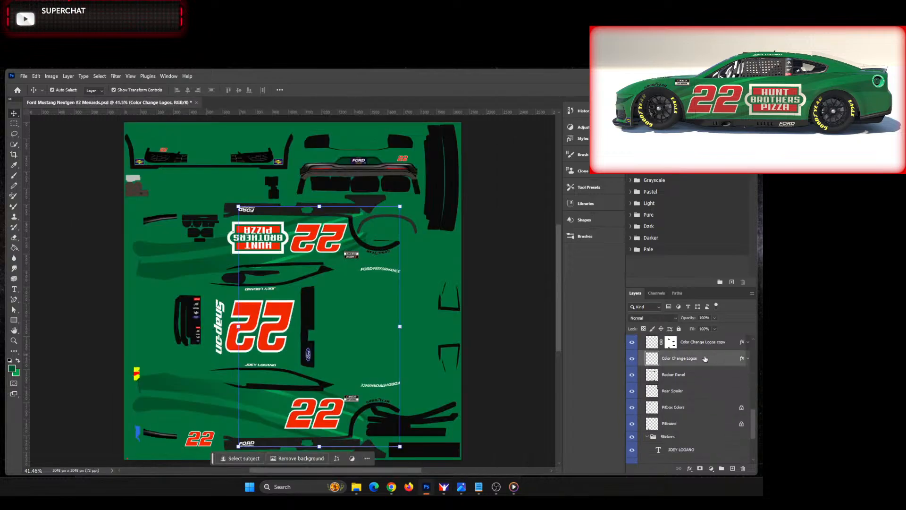
click(632, 359)
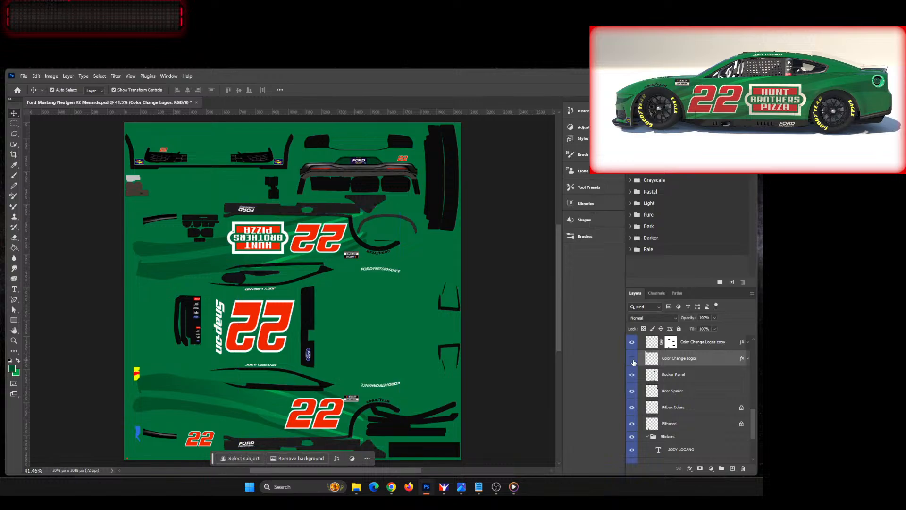
click(633, 360)
click(632, 360)
click(633, 360)
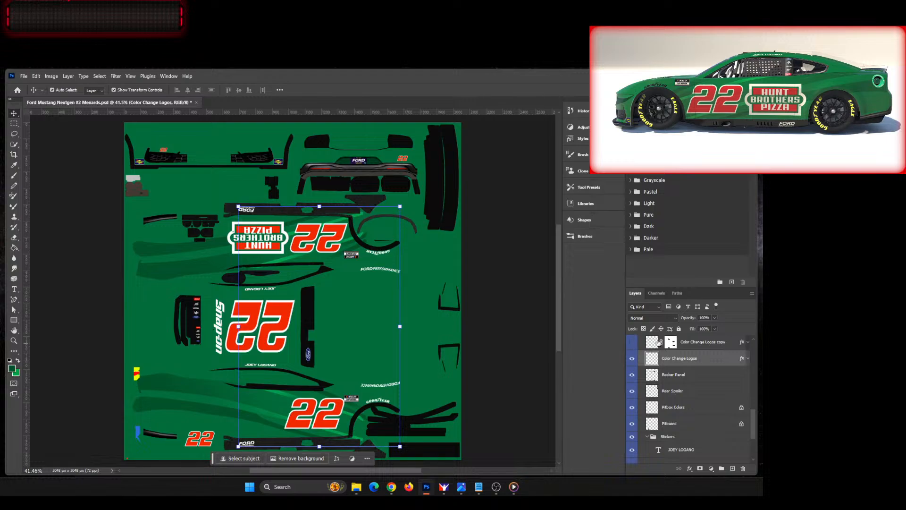
click(526, 349)
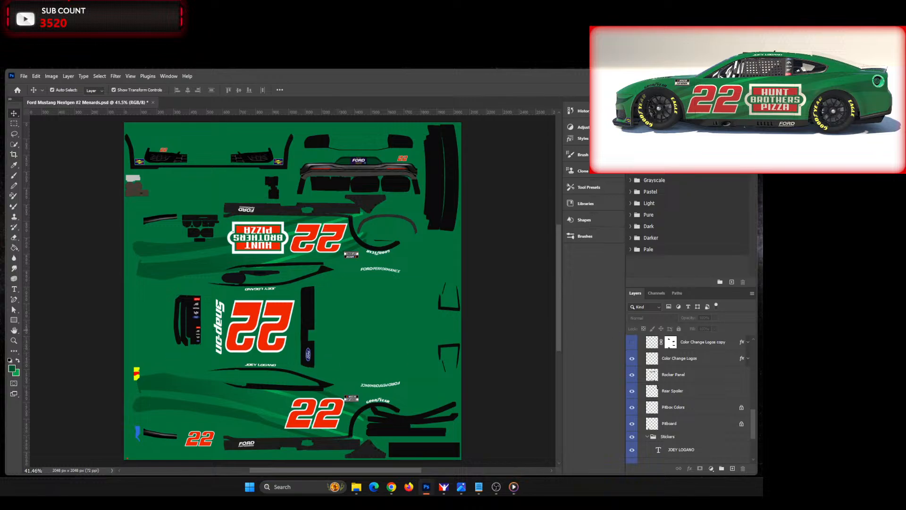
Step: Show the Turn Off Before Exporting TGA group and duplicate the HuntBrothers logo layer
scroll(673, 366, up, 5)
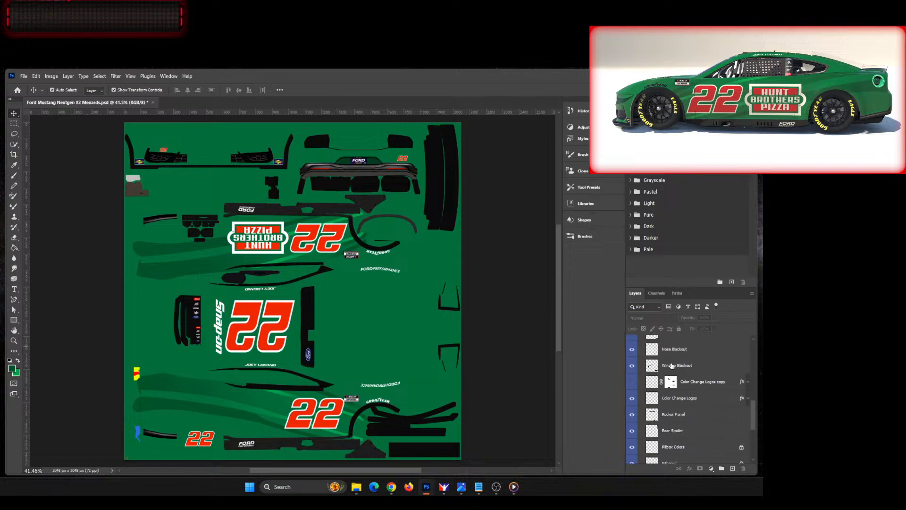
scroll(673, 366, up, 3)
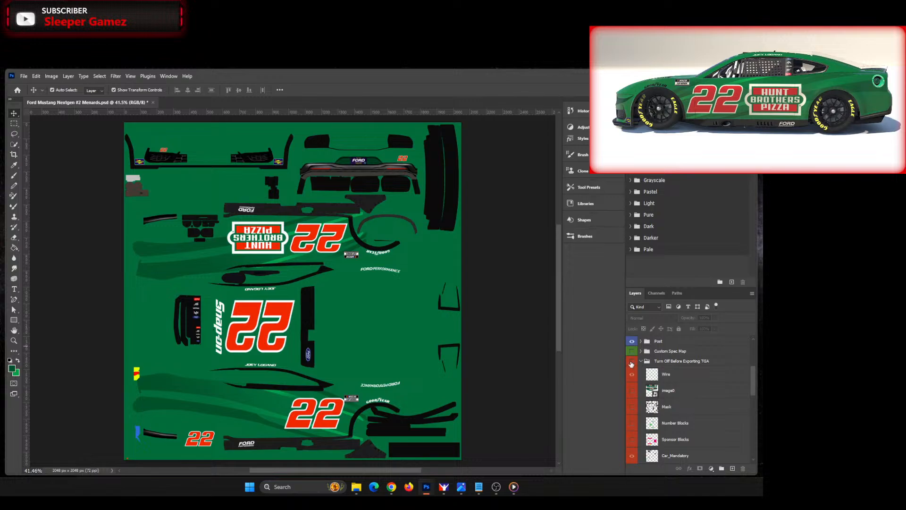
click(632, 374)
scroll(291, 347, up, 2)
click(250, 169)
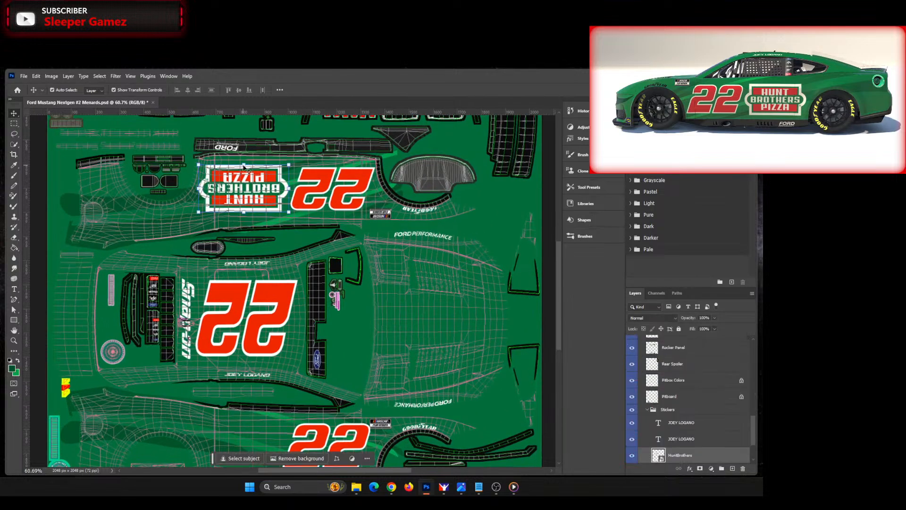
right_click(708, 453)
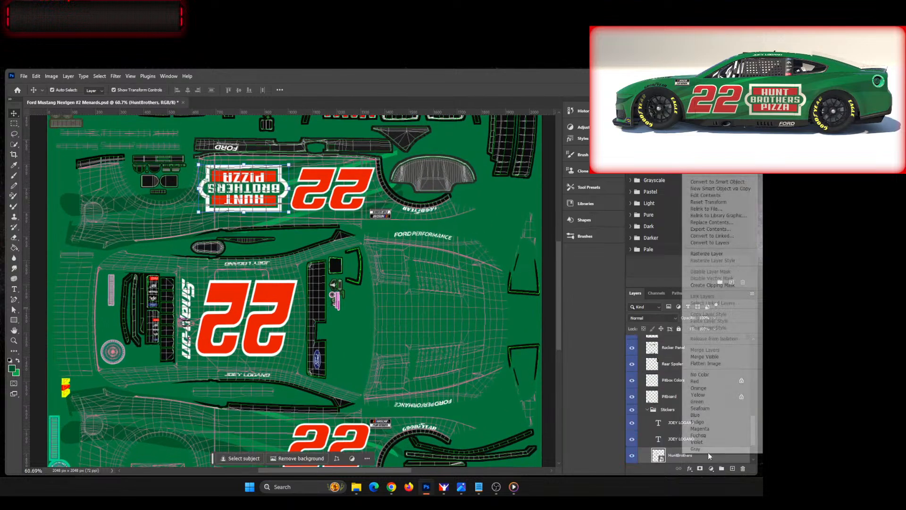
click(708, 106)
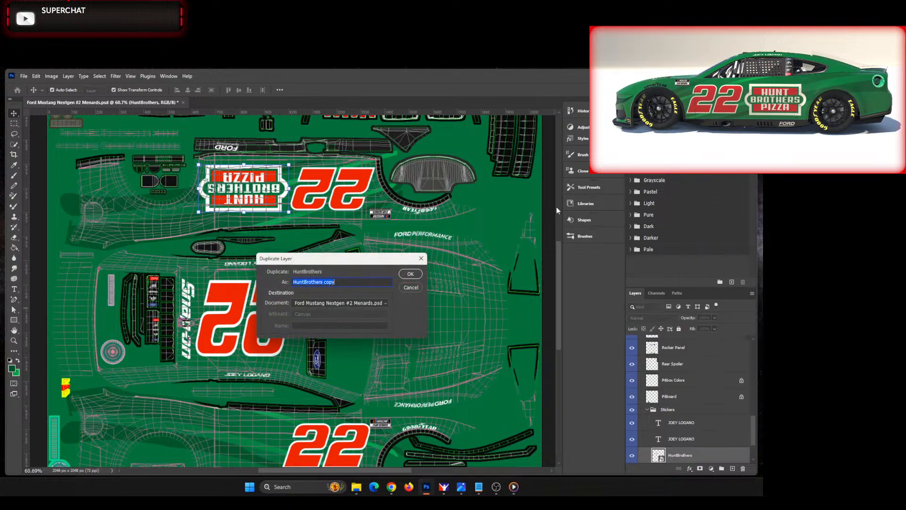
click(412, 274)
Step: Move the HuntBrothers copy straight down onto the opposite door, beside that side's number 22
scroll(509, 236, down, 2)
key(shift+Down)
key(shift+Down)
key(shift+Down)
key(shift+Down)
key(shift+Down)
key(shift+Down)
key(shift+Down)
key(shift+Down)
key(shift+Down)
key(shift+Down)
key(shift+Down)
key(shift+Down)
key(shift+Down)
key(shift+Down)
key(shift+Down)
key(shift+Down)
key(shift+Down)
key(shift+Down)
key(shift+Down)
key(shift+Down)
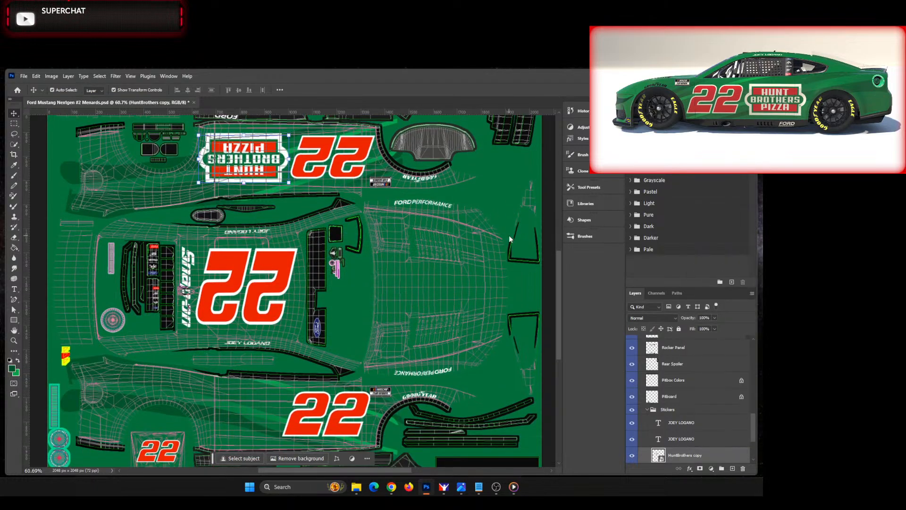
key(shift+Down)
key(shift+Down)
key(shift+Down)
key(shift+Down)
key(shift+Down)
key(shift+Down)
key(shift+Down)
key(shift+Down)
key(shift+Down)
key(shift+Down)
key(shift+Down)
key(shift+Down)
key(shift+Down)
key(shift+Down)
key(shift+Down)
key(shift+Down)
key(shift+Down)
key(shift+Down)
key(shift+Down)
key(shift+Down)
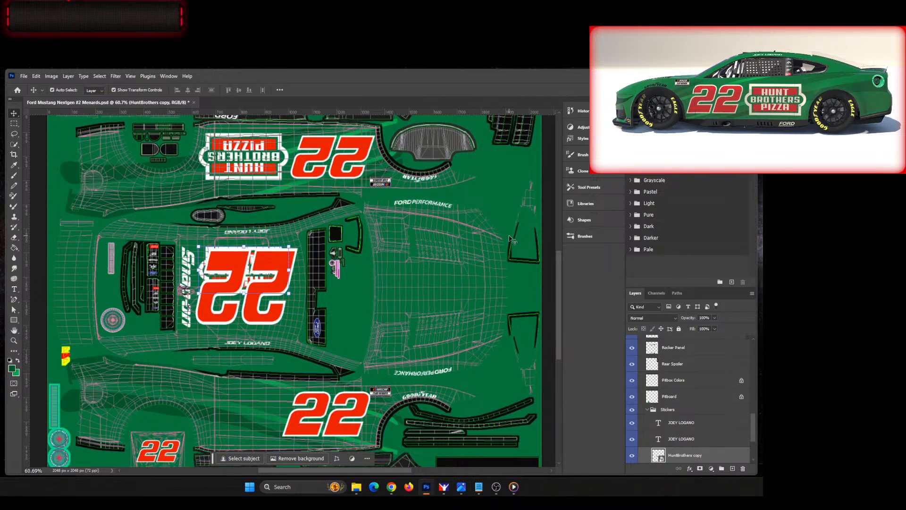
key(shift+Down)
key(shift+Down)
key(shift+Down)
key(shift+Down)
key(shift+Down)
key(shift+Down)
key(shift+Down)
key(shift+Down)
key(shift+Down)
key(shift+Down)
key(shift+Down)
key(shift+Down)
key(shift+Down)
key(shift+Down)
key(shift+Down)
key(shift+Down)
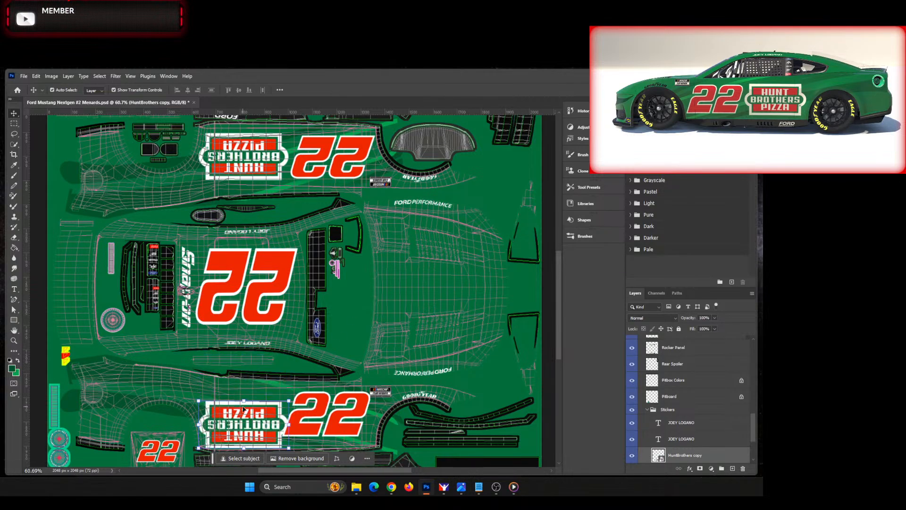
Step: Rotate the HuntBrothers copy 180° and raise it roughly level with the adjacent number 22
key(ctrl+t)
right_click(244, 399)
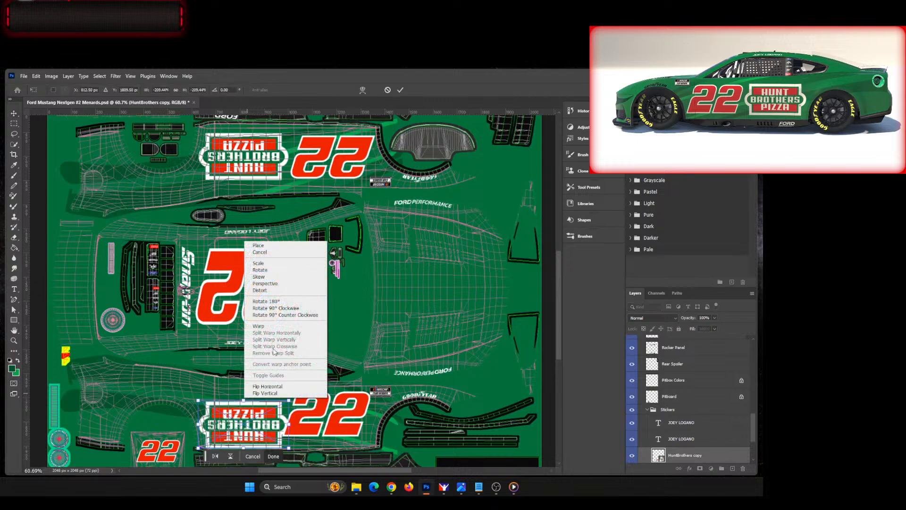
click(281, 302)
key(shift+Up)
key(shift+Up)
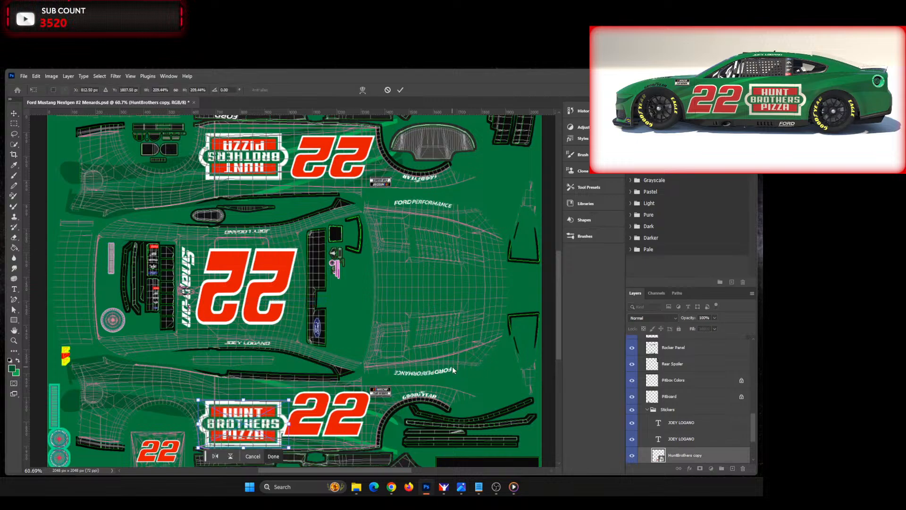
key(shift+Up)
key(shift+Up)
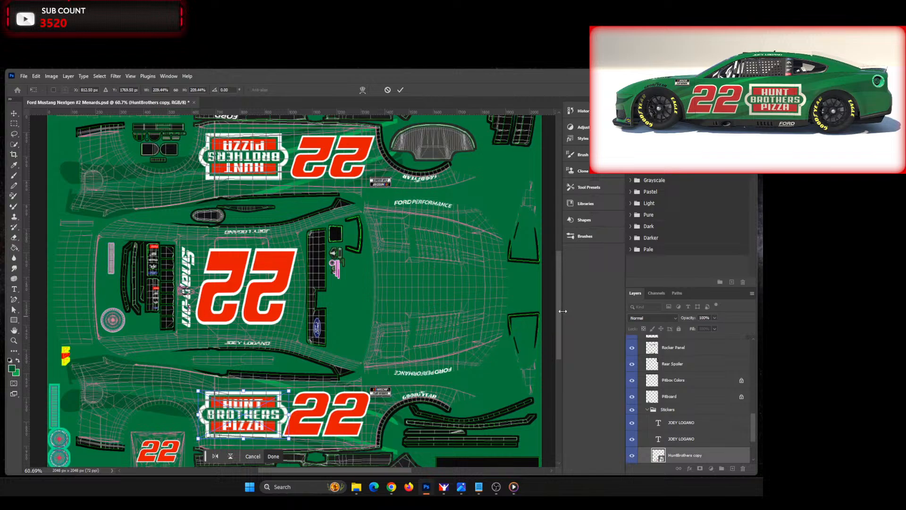
Step: Fine-tune the HuntBrothers copy's vertical position to about 1781 px beside the number 22 and apply the transform
scroll(560, 316, down, 1)
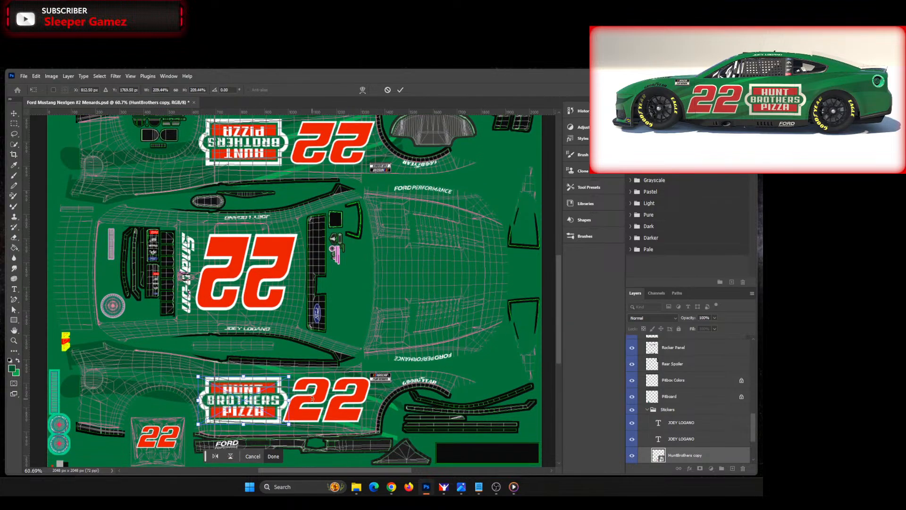
scroll(357, 280, up, 1)
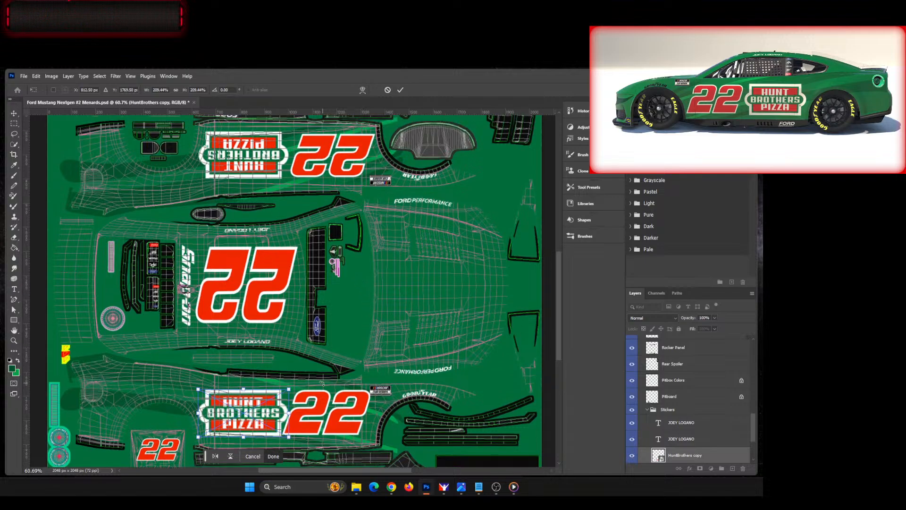
key(Down)
key(Down)
key(Down)
key(Down)
key(Down)
key(Down)
key(Down)
key(Down)
key(Down)
key(Down)
key(Down)
key(Down)
key(Down)
key(Down)
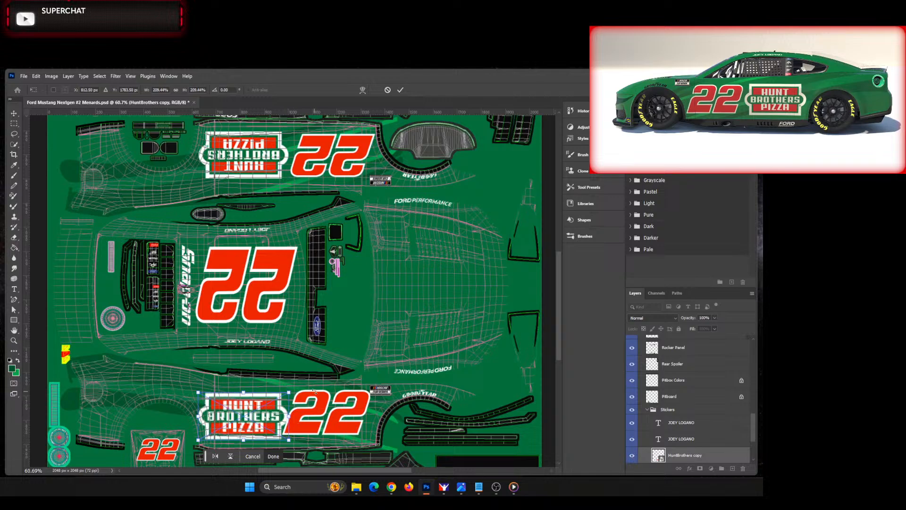
key(Up)
key(Up)
key(Up)
key(Up)
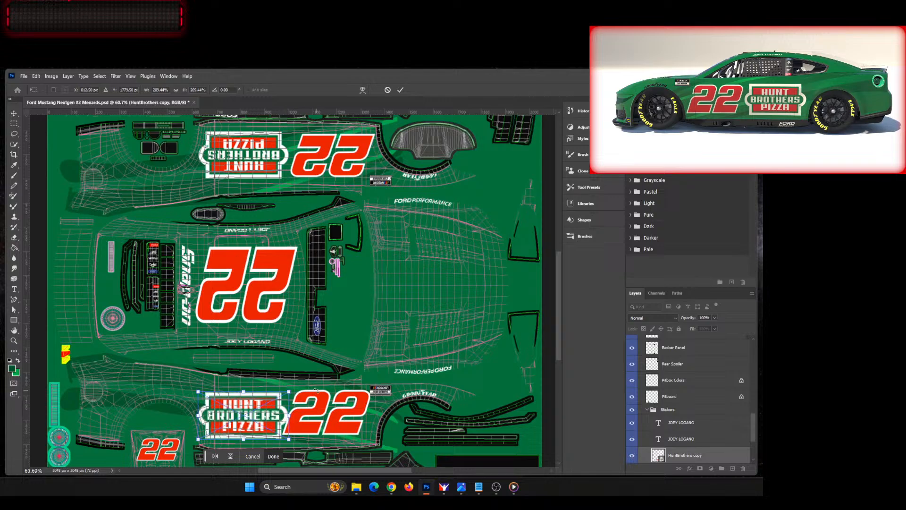
key(Down)
key(Down)
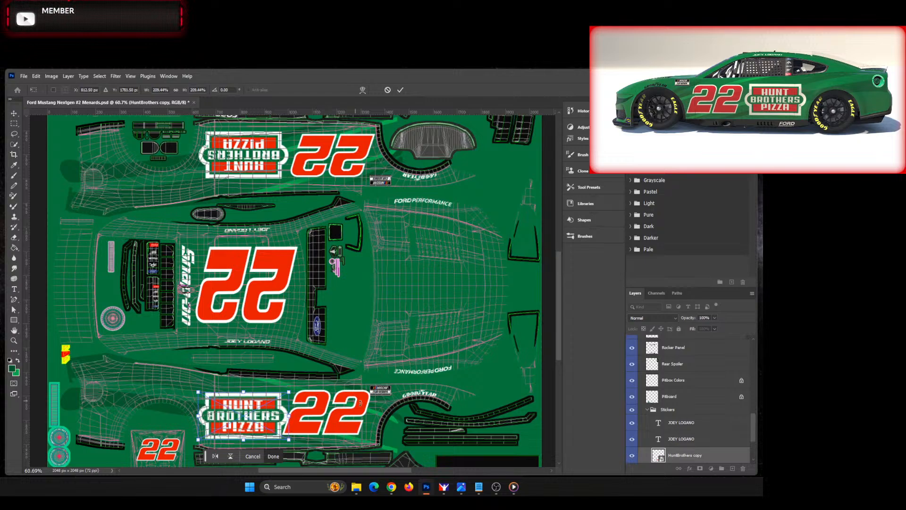
click(400, 91)
Step: Shift the lower door's number 22 slightly away from the Hunt Brothers Pizza logo, fit the template in view and deselect the layers
click(352, 153)
click(338, 420)
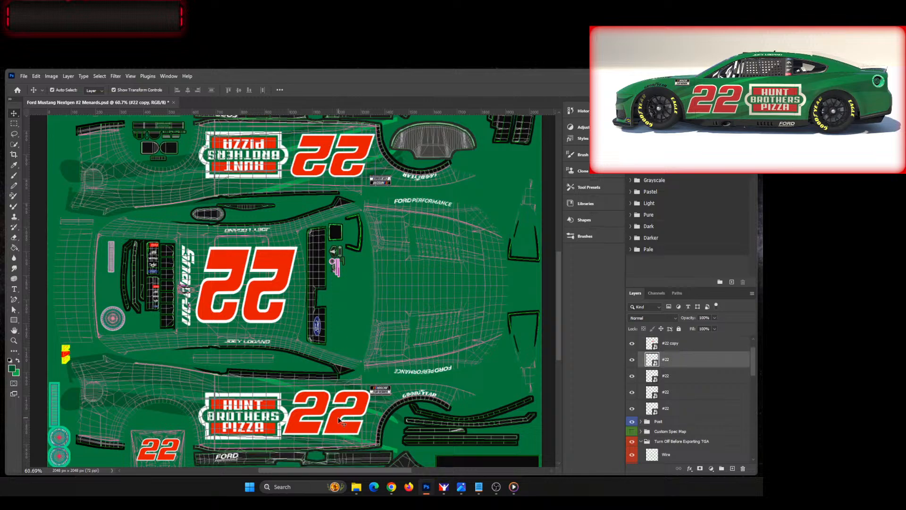
drag(338, 419, 344, 418)
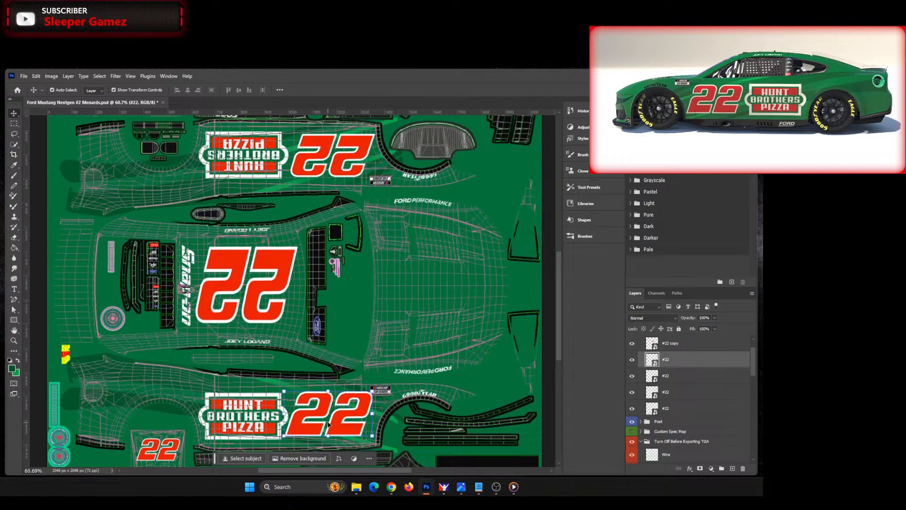
click(270, 412)
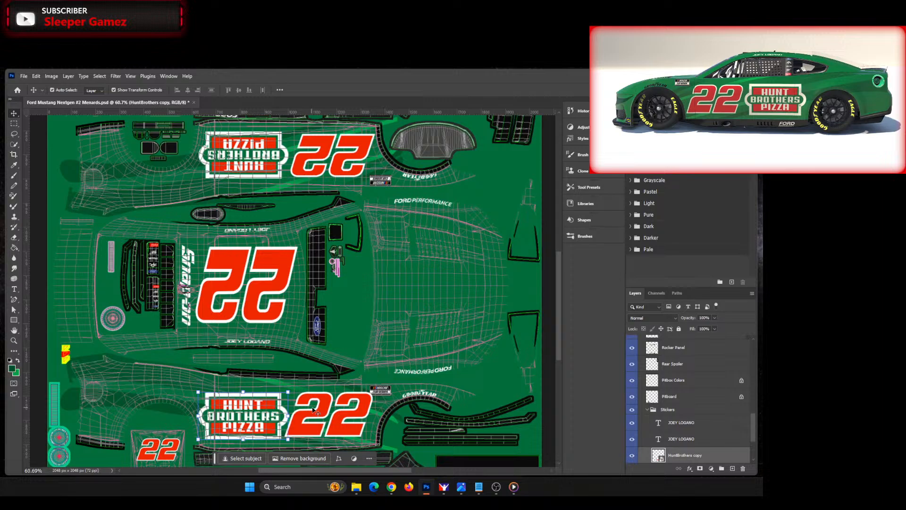
click(309, 421)
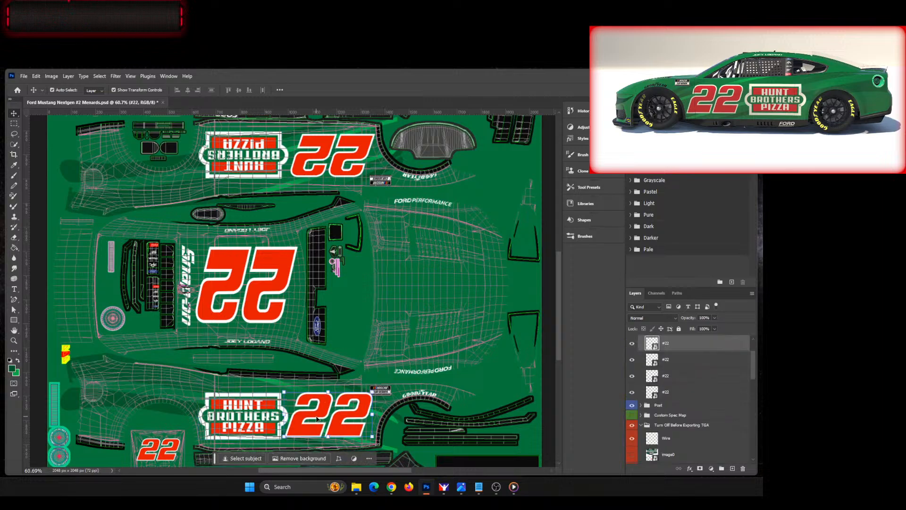
click(271, 407)
click(494, 374)
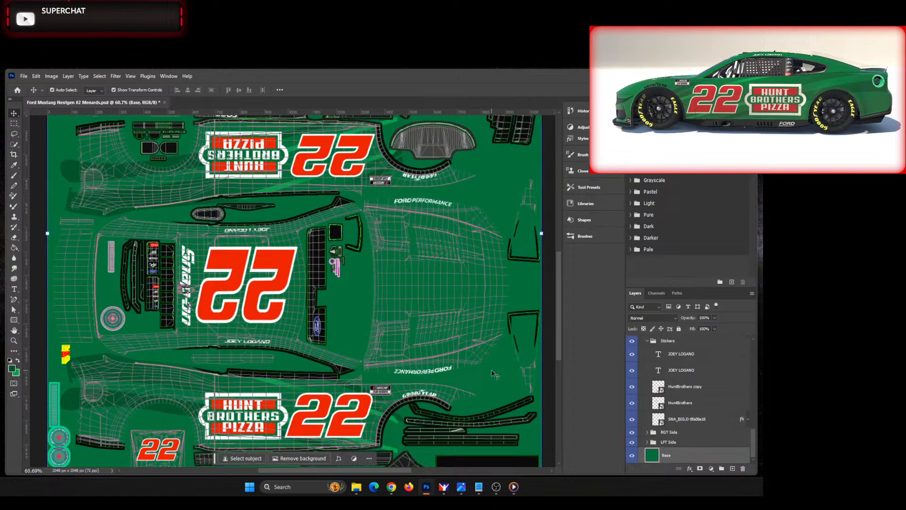
key(ctrl+0)
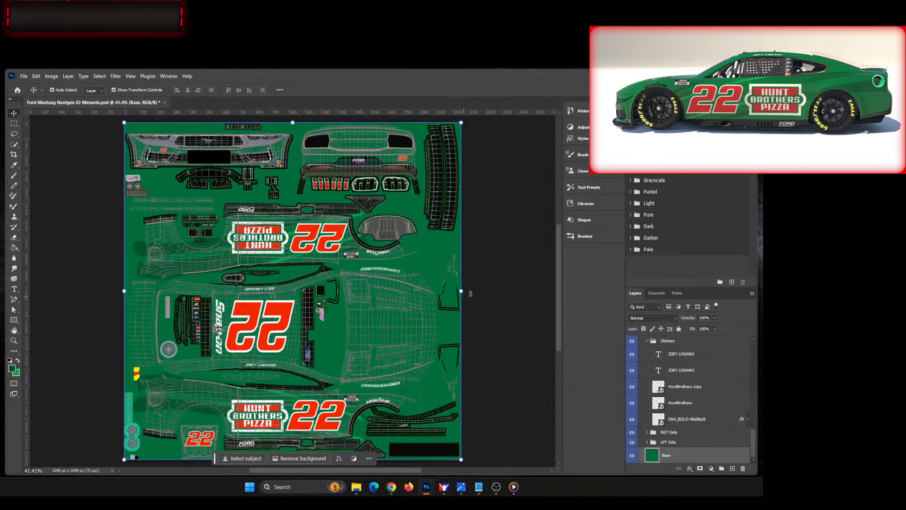
click(498, 325)
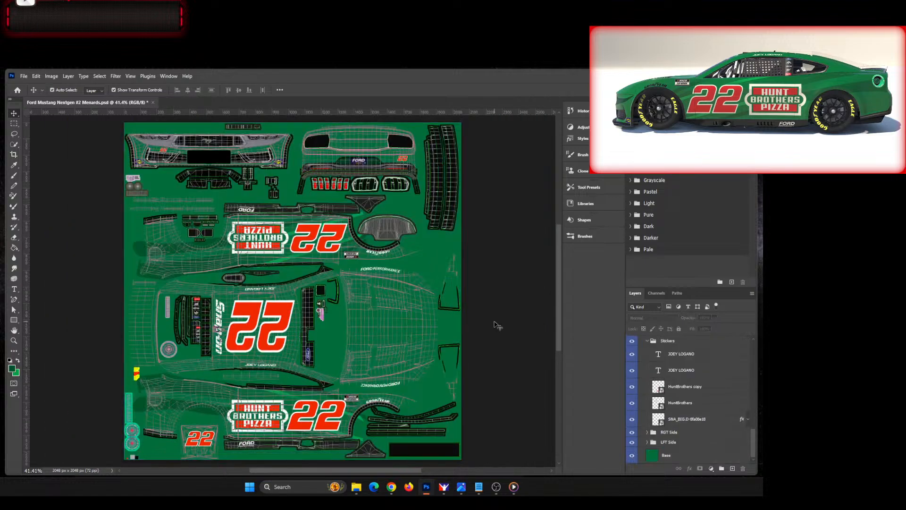
Step: Save the document as a new Photoshop file named Ford Mustang Nextgen #22 Hunt Brothers
click(23, 76)
click(42, 176)
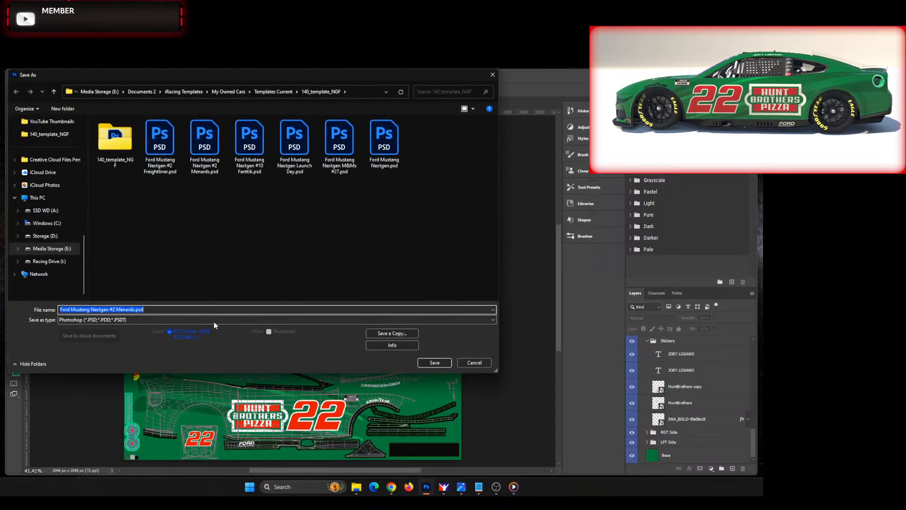
click(214, 310)
key(BackSpace)
key(BackSpace)
key(BackSpace)
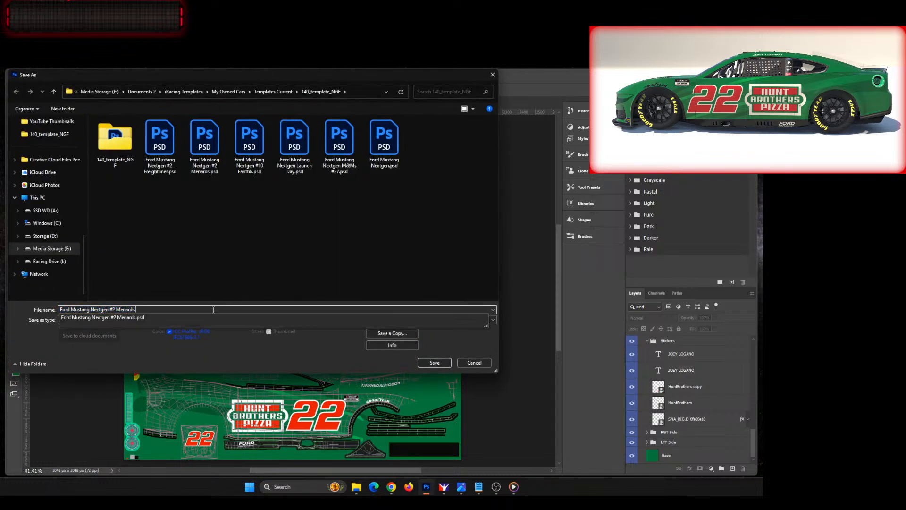
key(BackSpace)
key(BackSpace)
key(BackSpace)
key(BackSpace)
key(BackSpace)
key(BackSpace)
key(BackSpace)
key(BackSpace)
key(BackSpace)
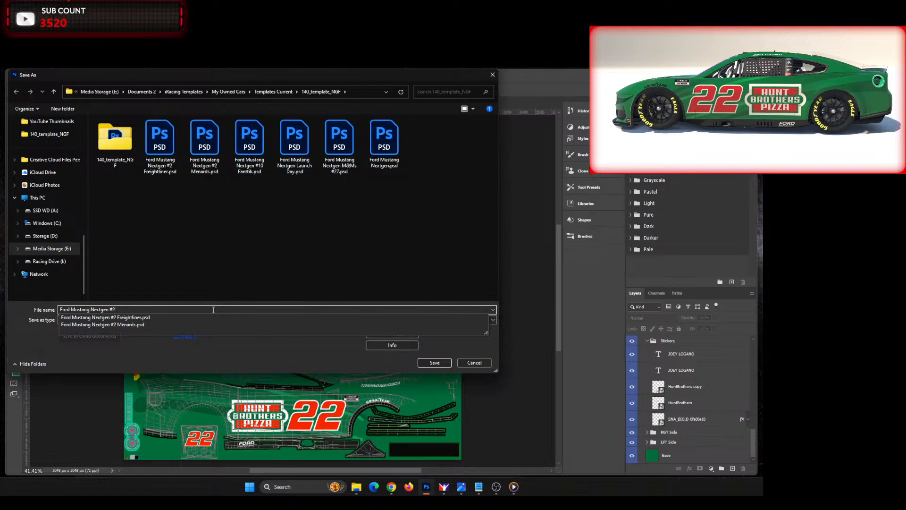
text(2)
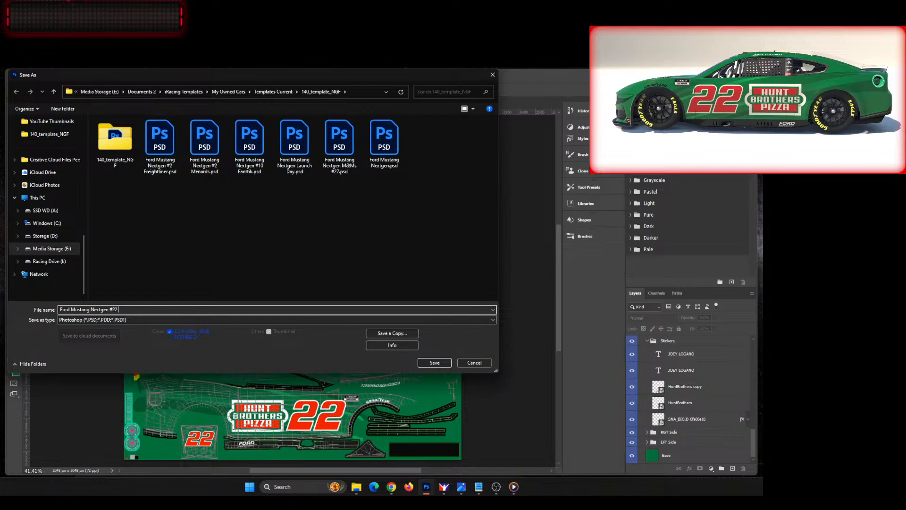
text( Huint)
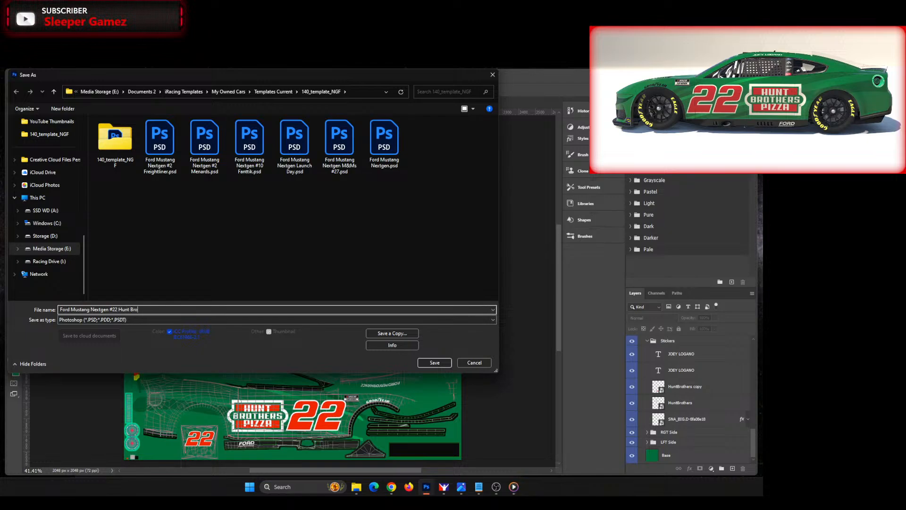
text( Brothers)
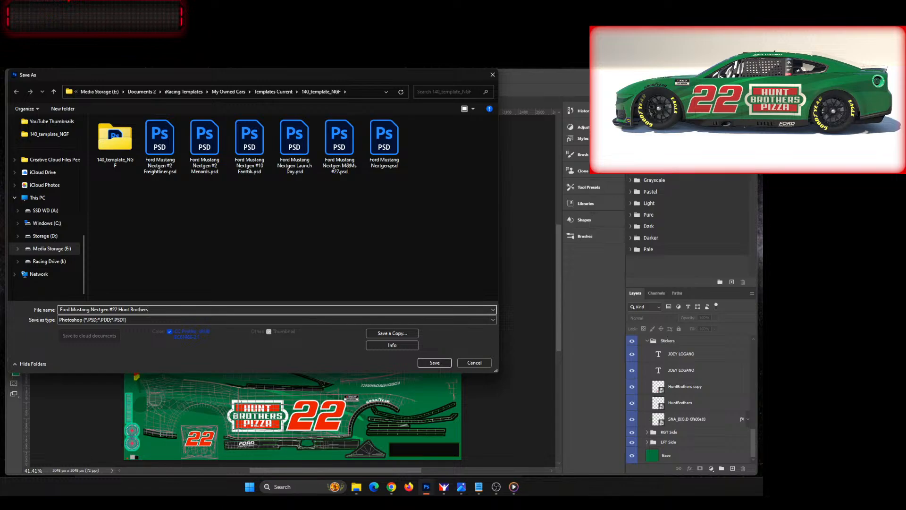
key(Return)
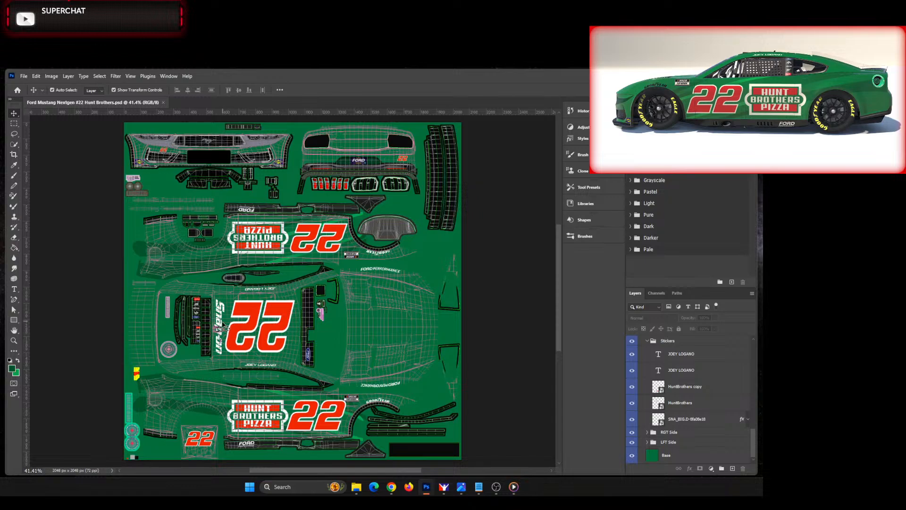
Step: Rotate the car's 3D preview to examine its front three-quarter side and compare it with the template
drag(728, 97, 743, 108)
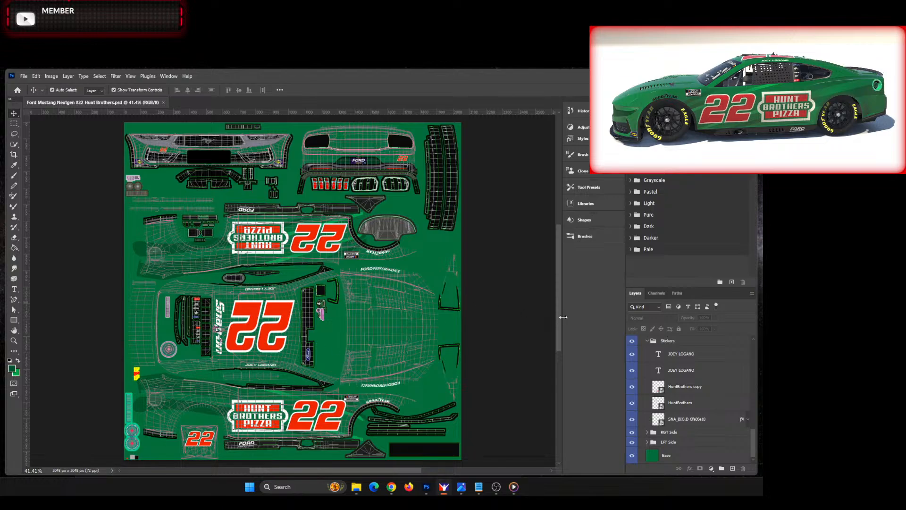
scroll(436, 414, up, 2)
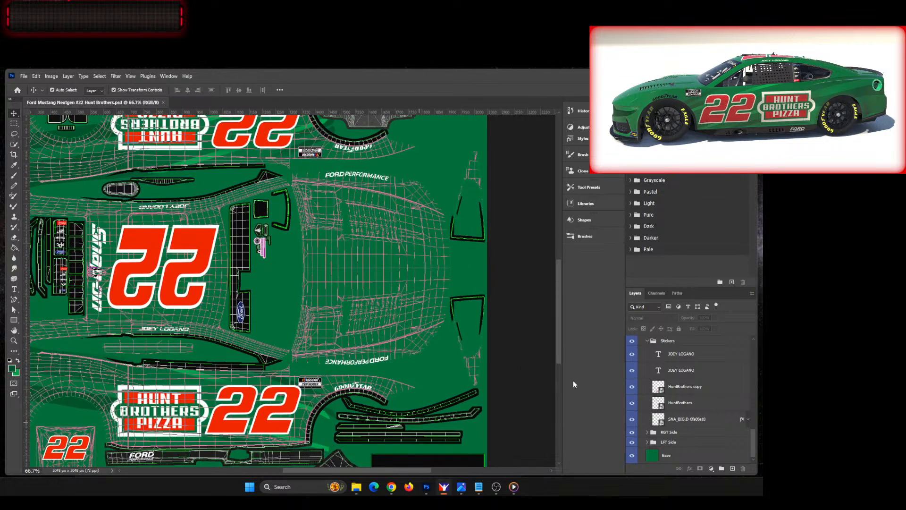
scroll(521, 380, down, 2)
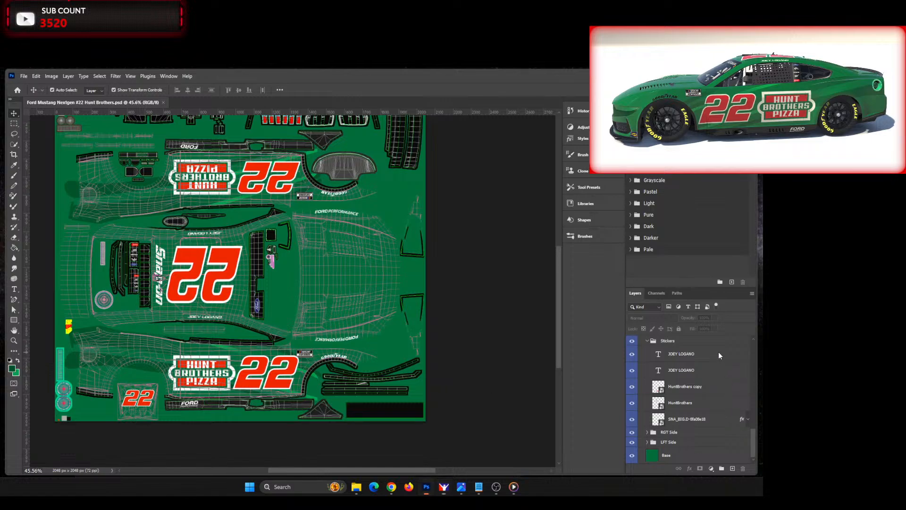
Step: Select the upper JOEY LOGANO text layer, move the image0.jpg reference window out of the way and close its duplicate window
double_click(658, 354)
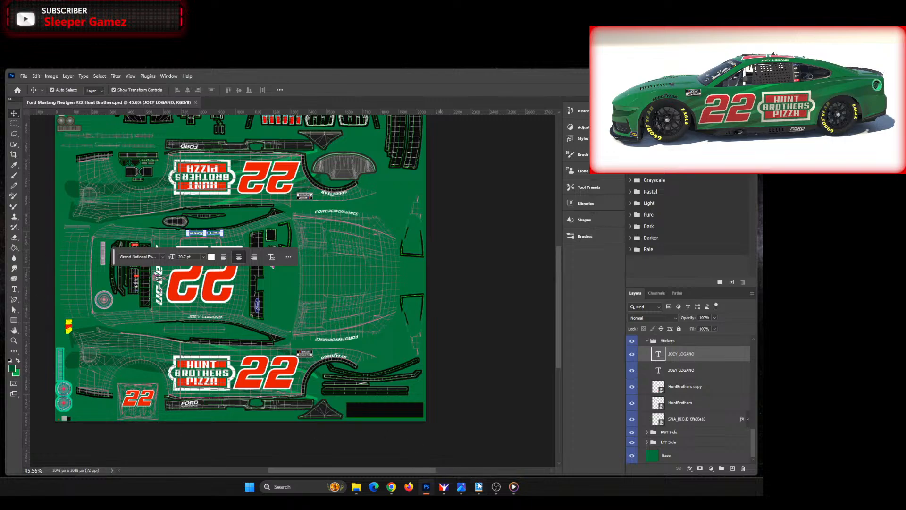
key(alt+Tab)
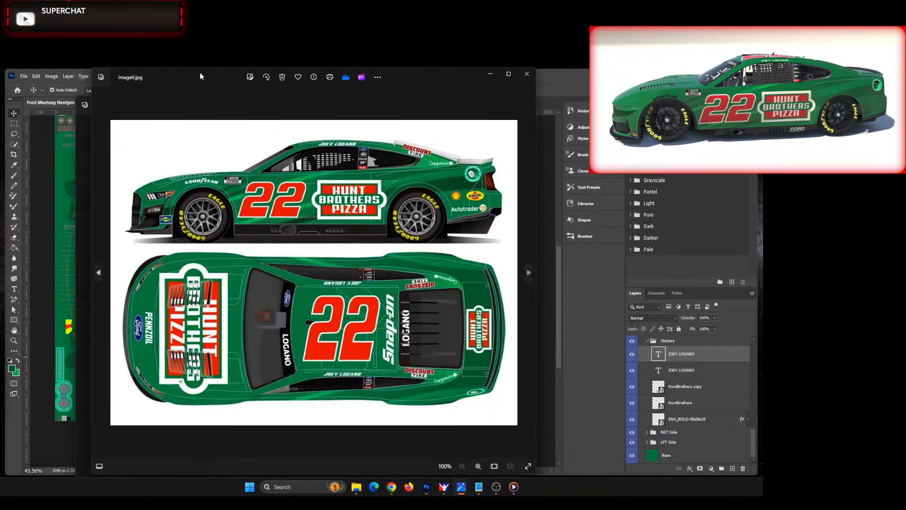
drag(200, 74, 1, 106)
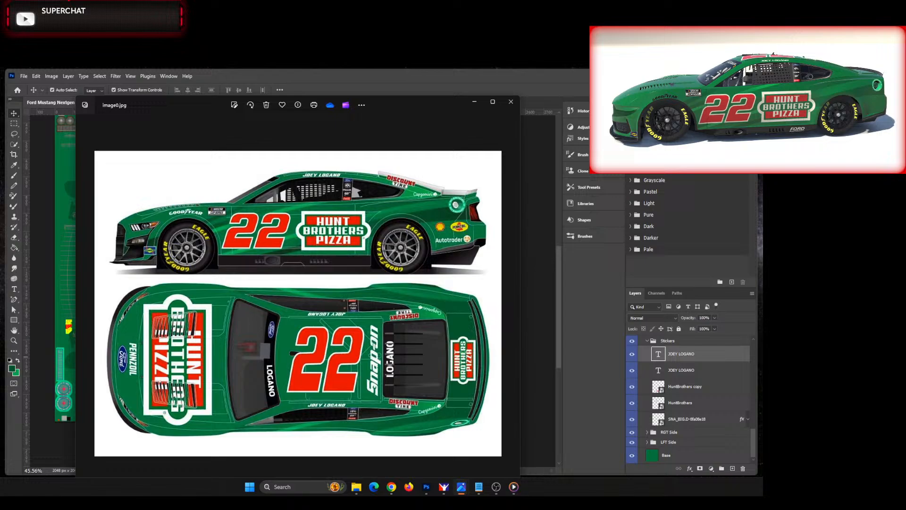
click(514, 106)
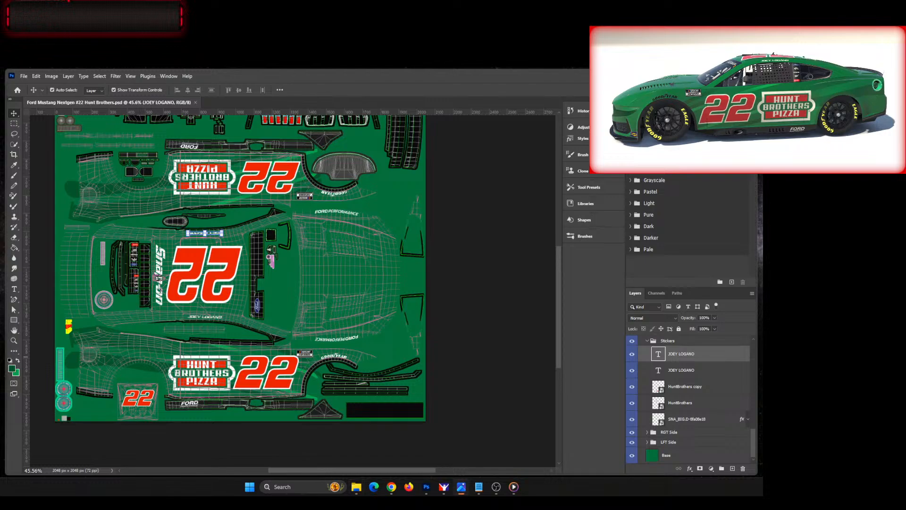
Step: Place the autotrader_logo1 image in the Stickers group and move its layer below both JOEY LOGANO text layers
drag(6, 359, 156, 364)
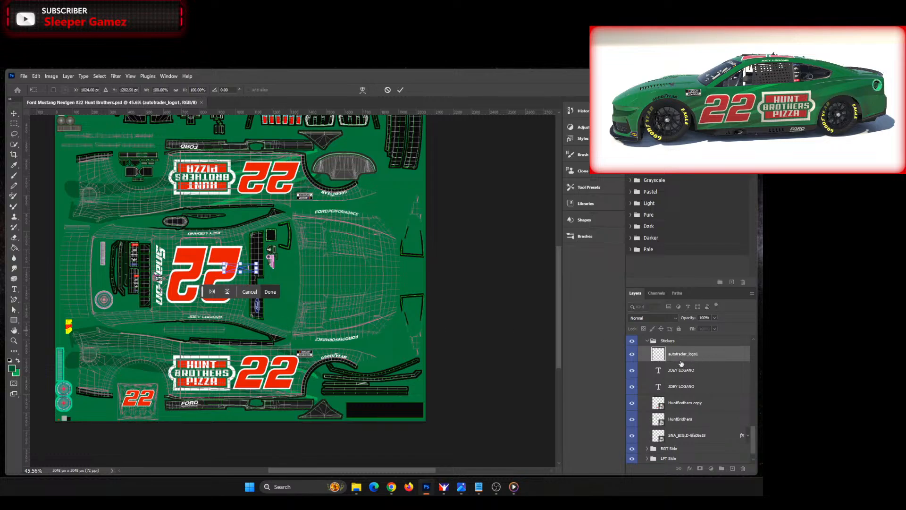
drag(689, 362, 689, 393)
key(Return)
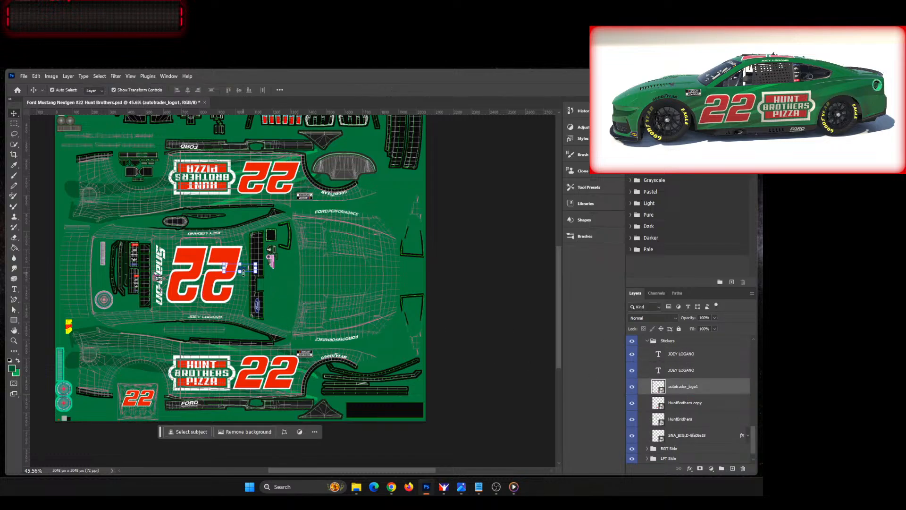
drag(246, 270, 188, 325)
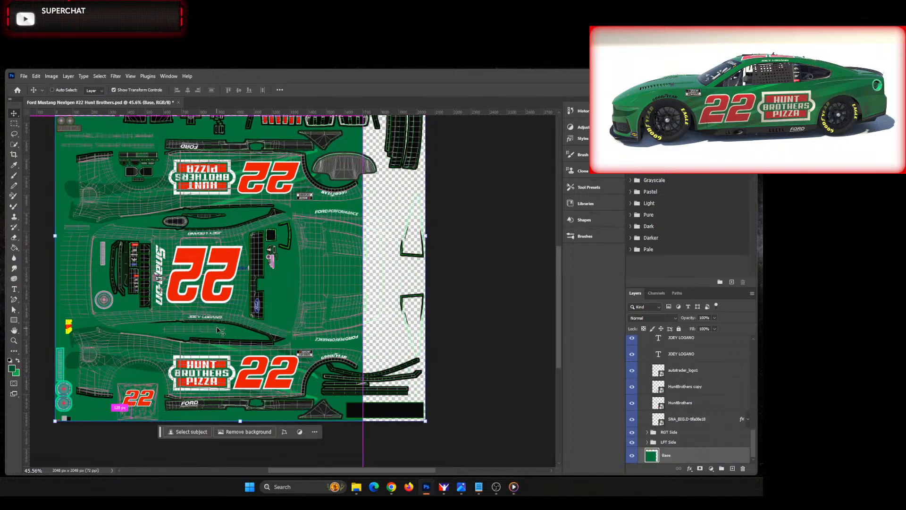
key(ctrl+z)
click(240, 270)
key(ctrl+t)
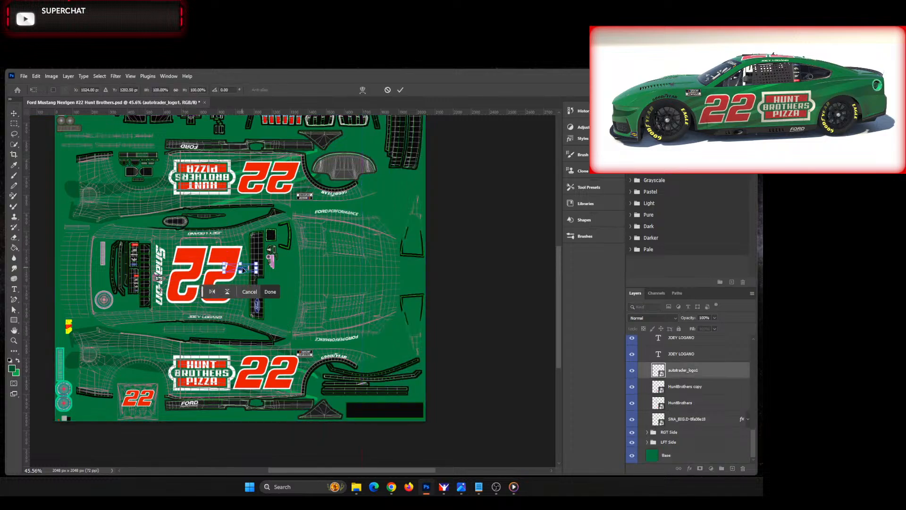
key(Return)
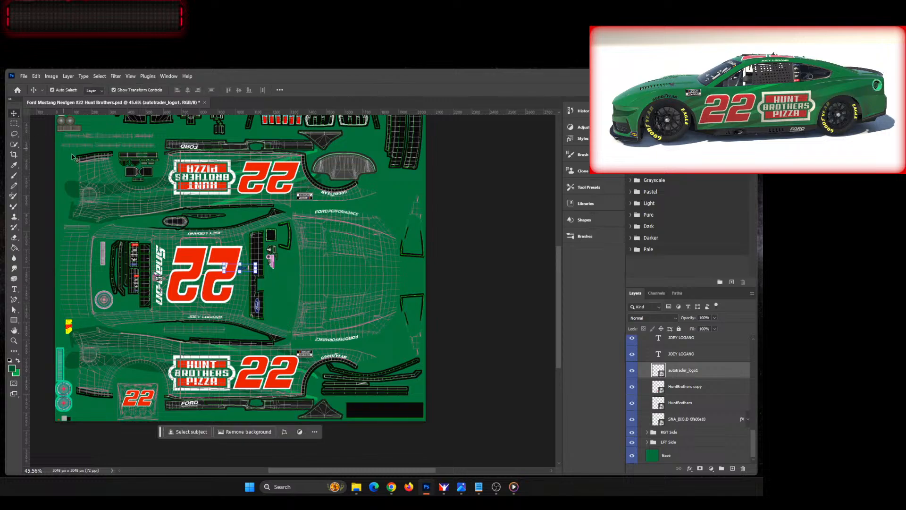
Step: Move the Autotrader logo onto the lower side's rear quarter panel behind the wheel arch and scale it to about 84%
drag(246, 271, 95, 381)
scroll(92, 378, up, 11)
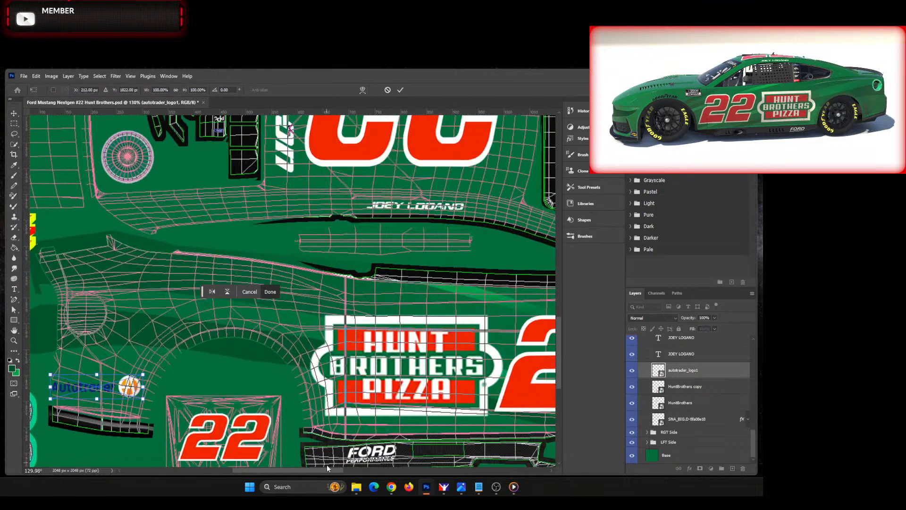
drag(329, 470, 300, 471)
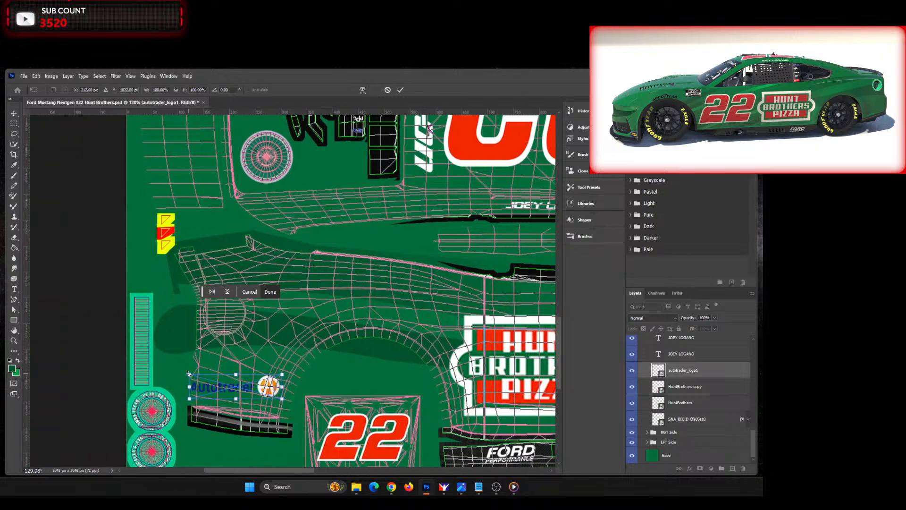
drag(187, 372, 232, 389)
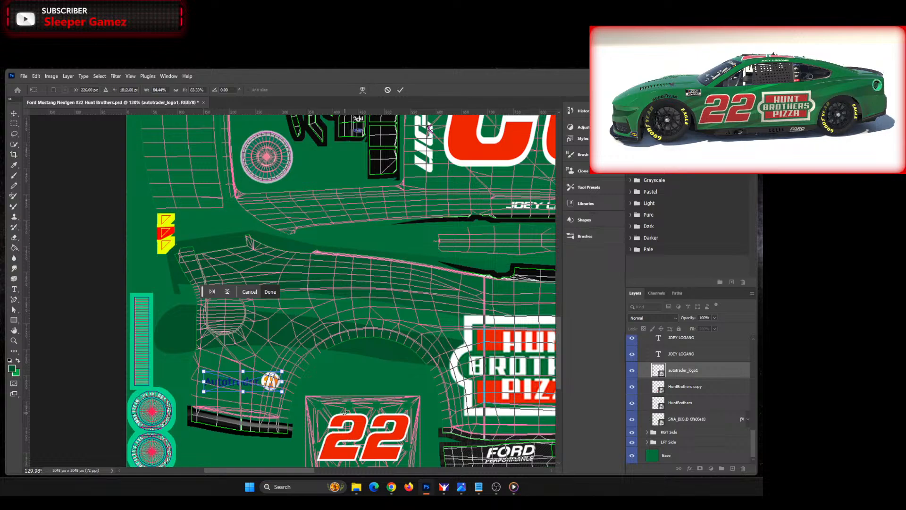
Step: Nudge the Autotrader logo to about X 220 px, Y 1834 px, just above the rear skirt, and apply the transform
key(Left)
key(Left)
key(Left)
key(Down)
key(Down)
key(Down)
key(Down)
key(Down)
key(Down)
key(Down)
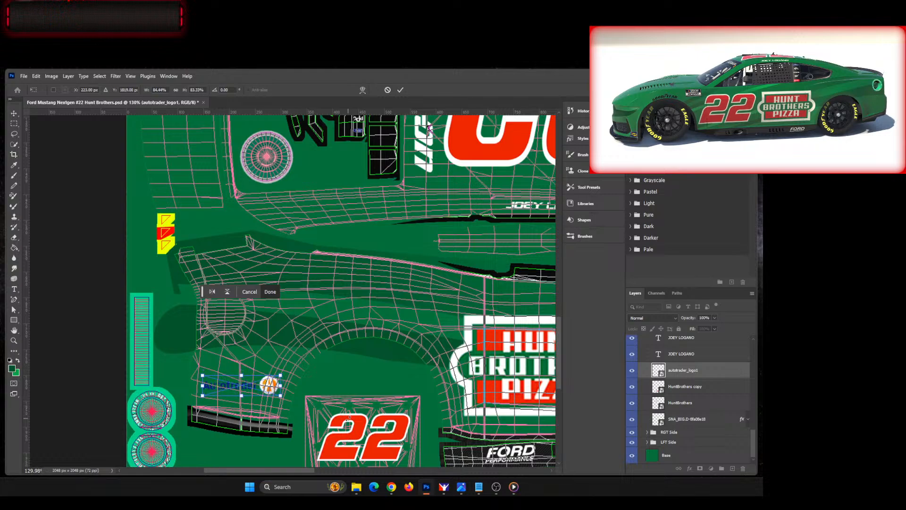
key(Down)
key(Down)
key(Down)
key(Down)
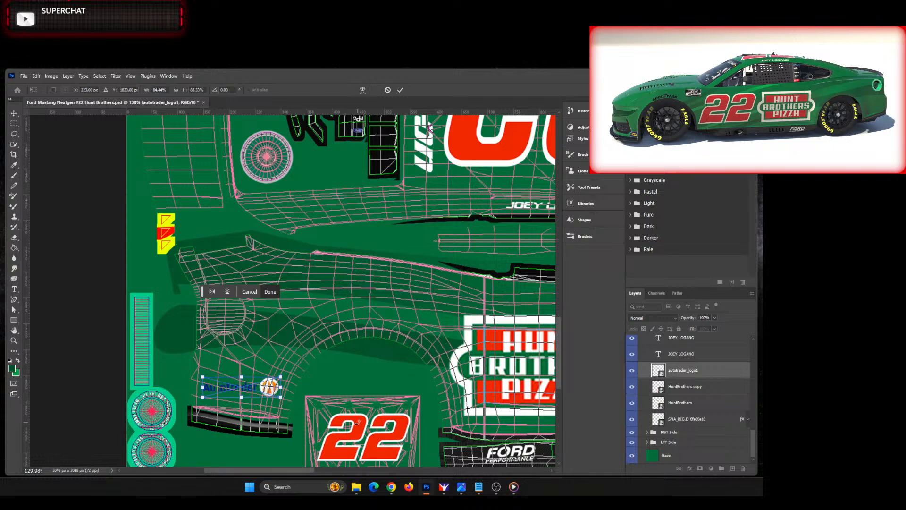
key(Down)
key(Down)
key(Left)
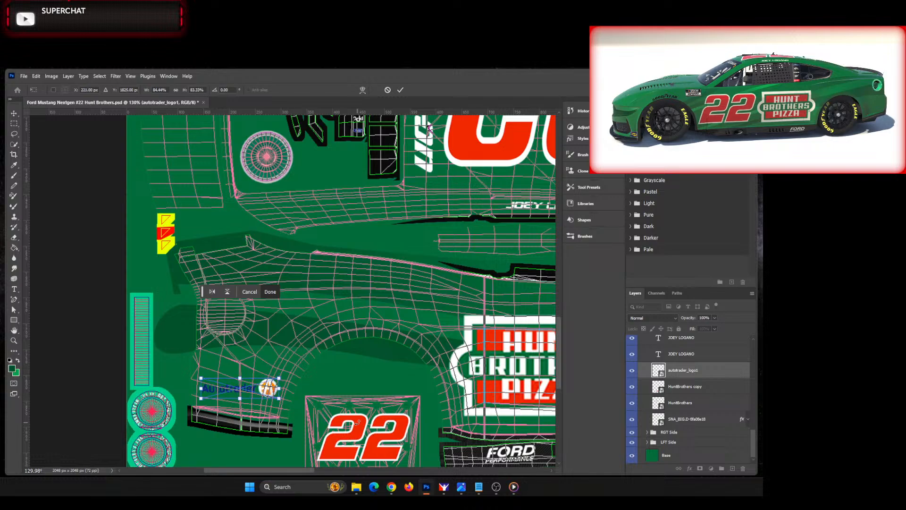
key(Down)
key(Down)
key(Down)
key(Down)
key(Down)
key(Down)
key(Down)
key(Down)
key(Left)
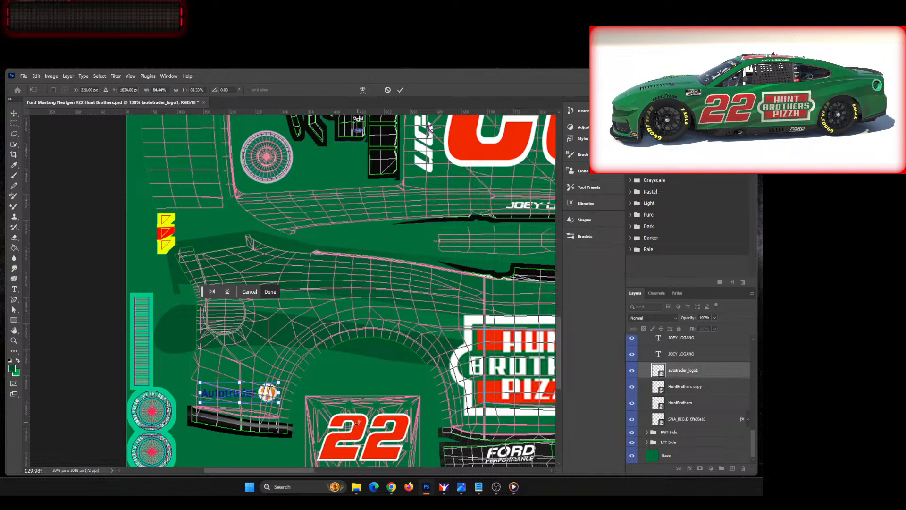
key(Return)
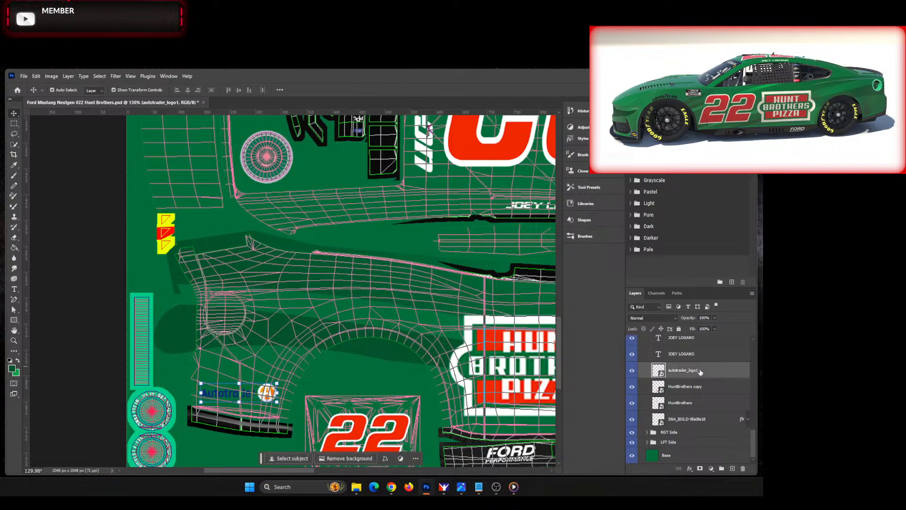
Step: Duplicate the autotrader_logo1 layer under the name autotrader_logo1 copy
right_click(716, 373)
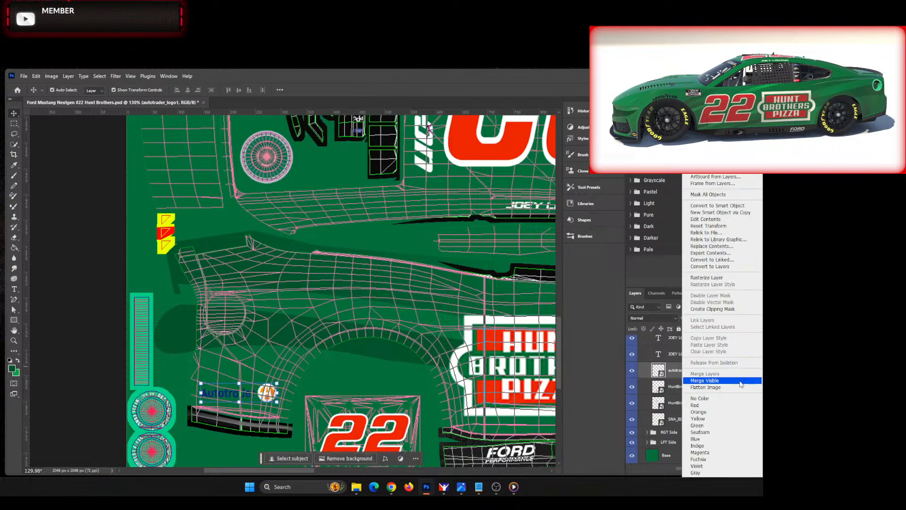
click(708, 259)
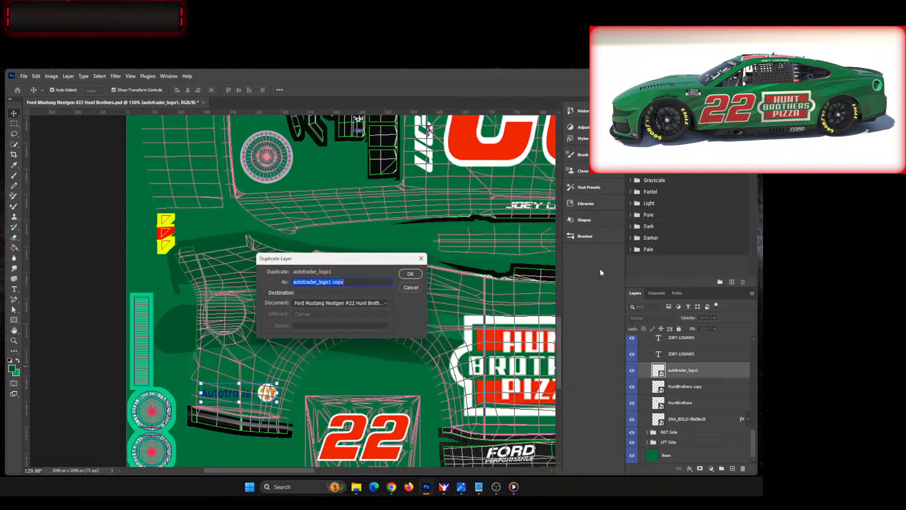
click(410, 274)
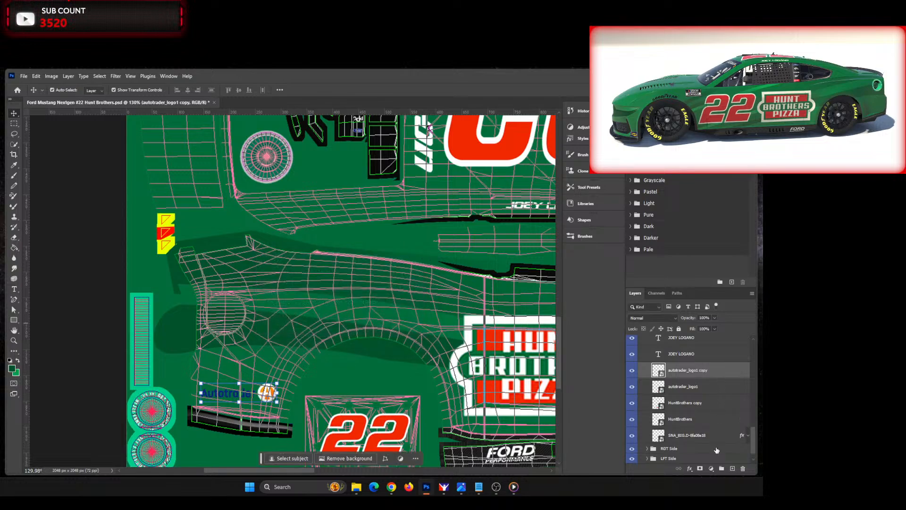
Step: Add a Color Overlay in white (ffffff) to the duplicated Autotrader logo layer
click(690, 469)
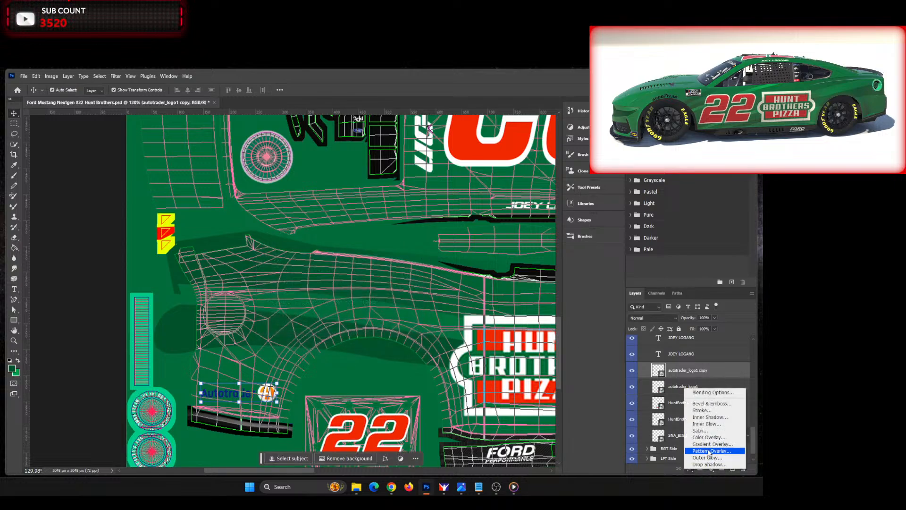
click(706, 442)
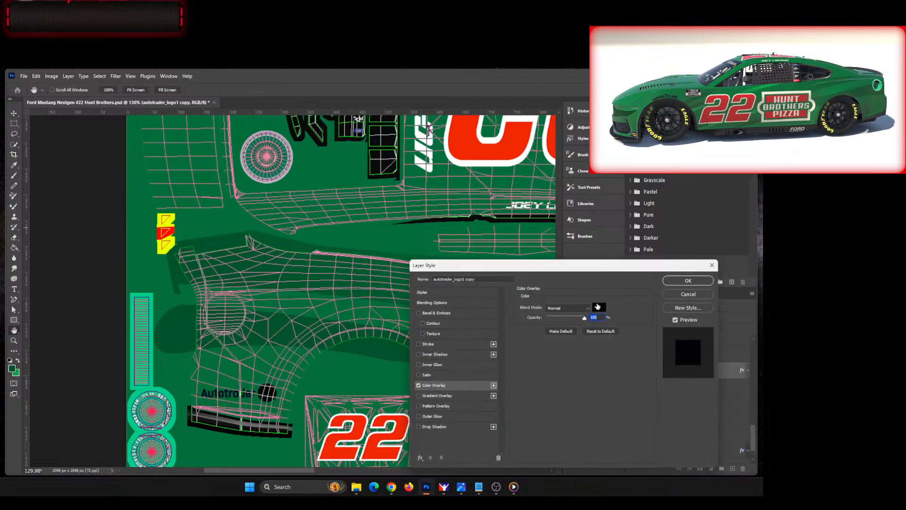
click(599, 308)
drag(577, 293, 576, 249)
drag(519, 287, 465, 351)
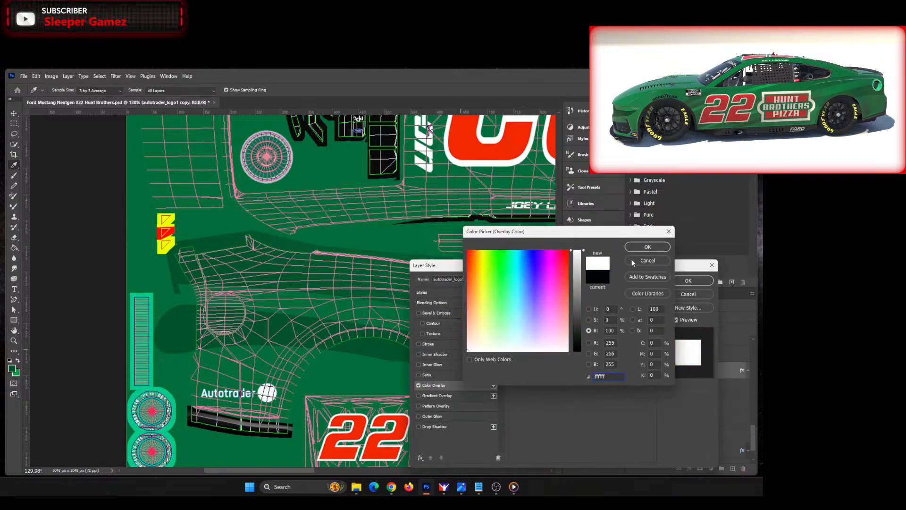
click(636, 248)
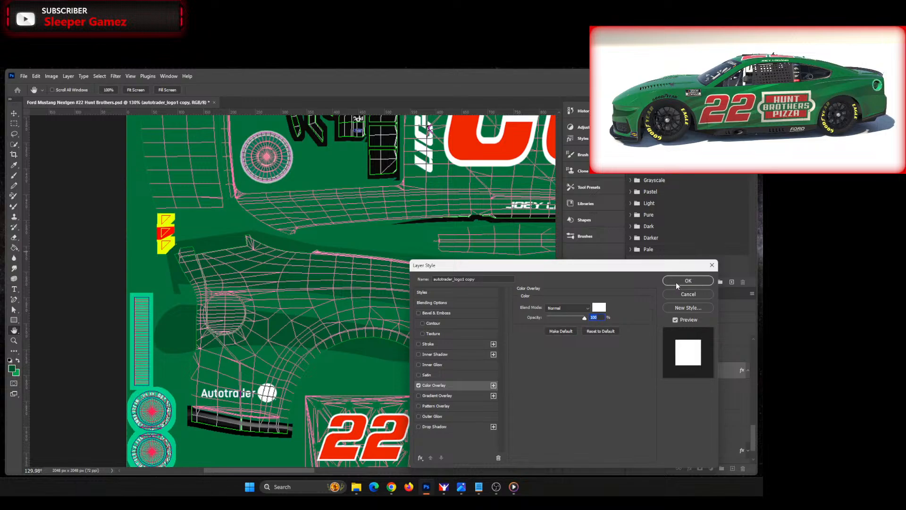
click(678, 281)
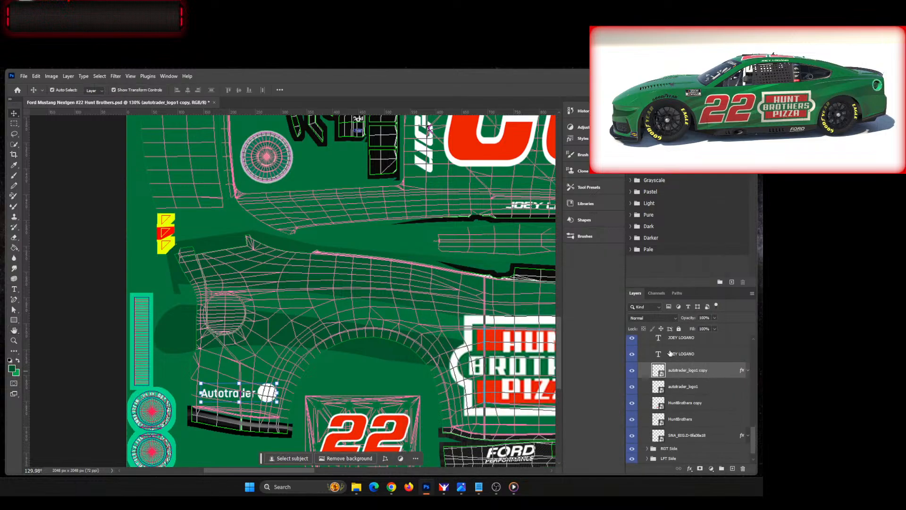
Step: Add a layer mask to the white Autotrader copy and brush out its round emblem with a smaller brush to reveal the original colours
click(700, 469)
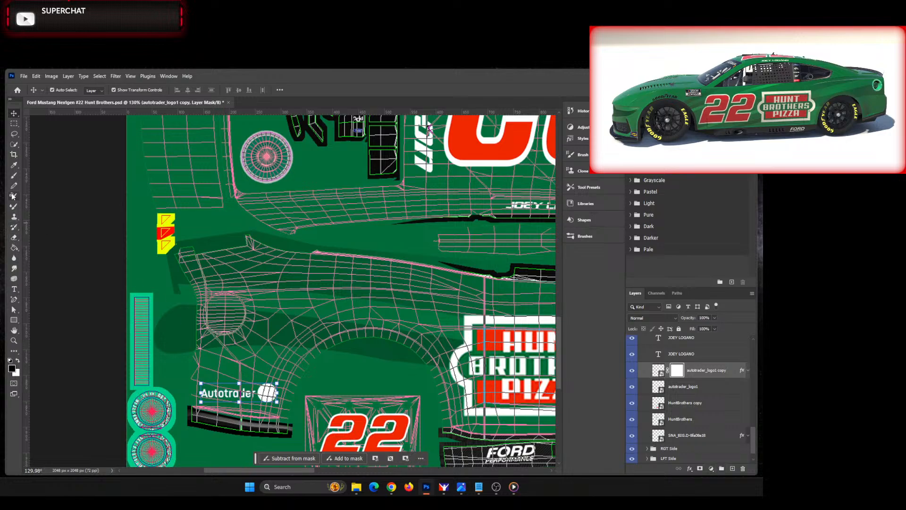
key(b)
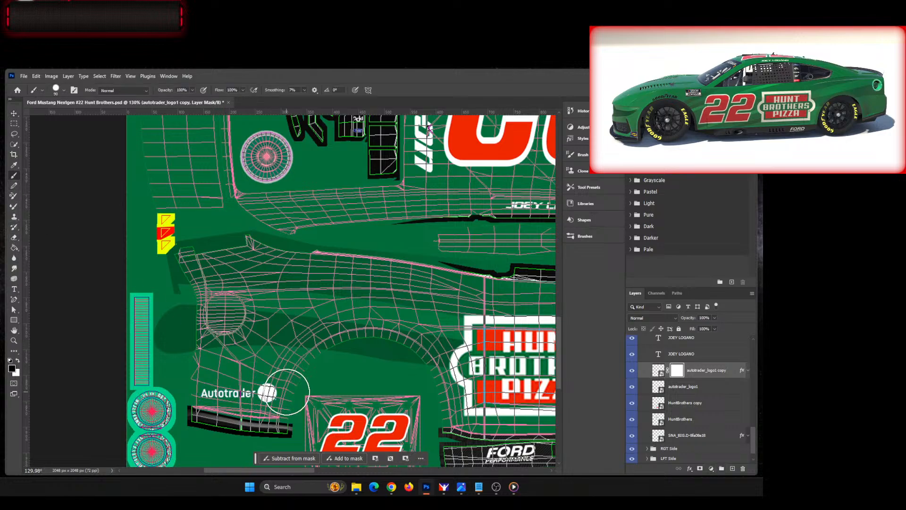
key(bracketleft)
key(bracketleft)
key(bracketleft)
key(bracketleft)
key(bracketleft)
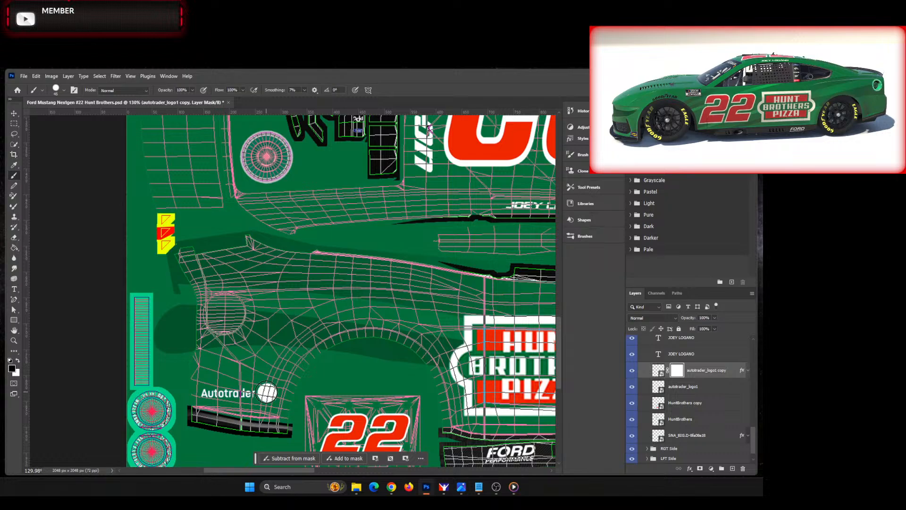
click(267, 392)
key(v)
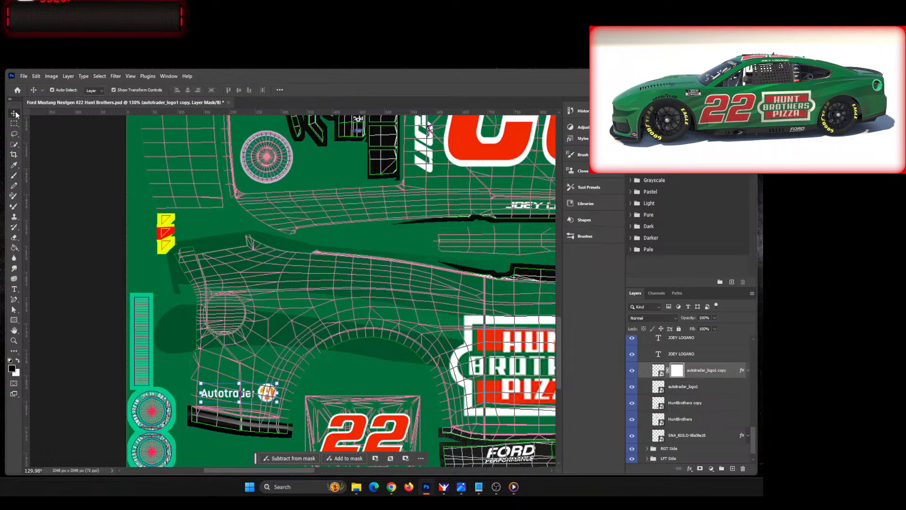
click(237, 435)
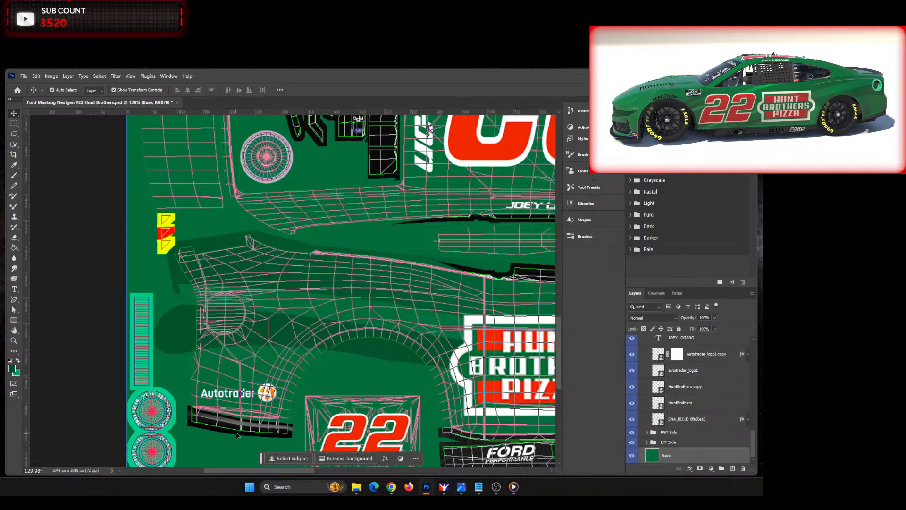
Step: Combine the autotrader_logo1 layer and its masked white copy into a single smart object
scroll(238, 410, up, 8)
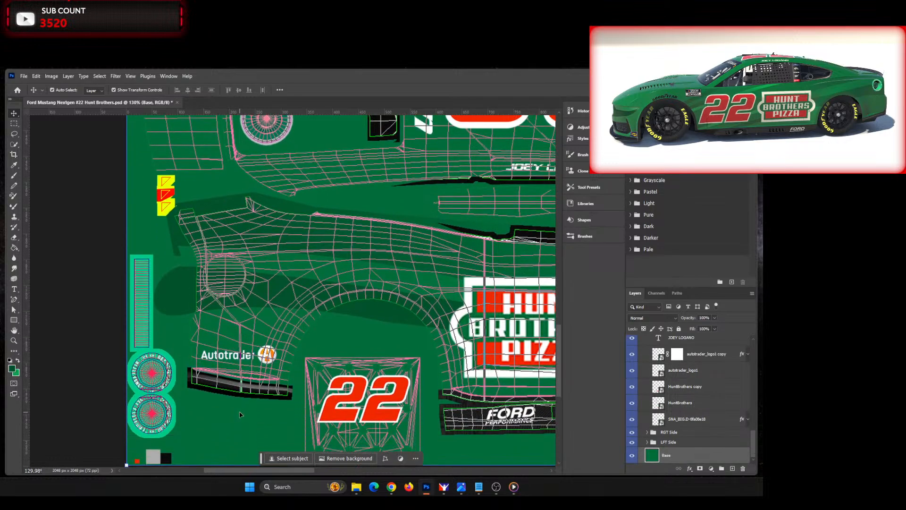
scroll(227, 311, up, 4)
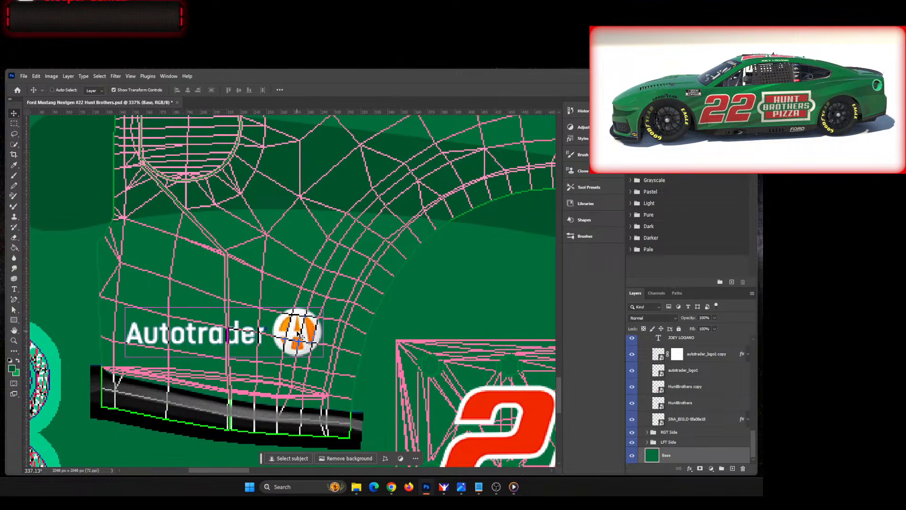
key(ctrl+0)
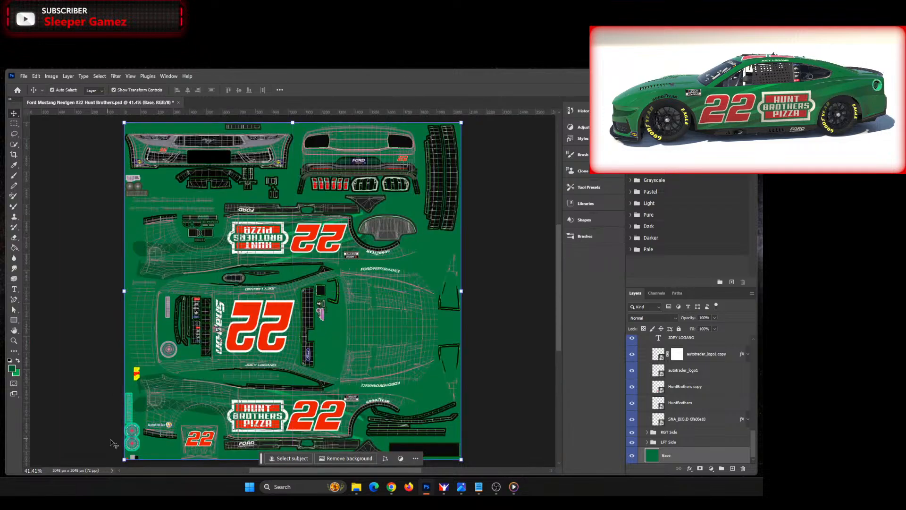
scroll(144, 427, up, 4)
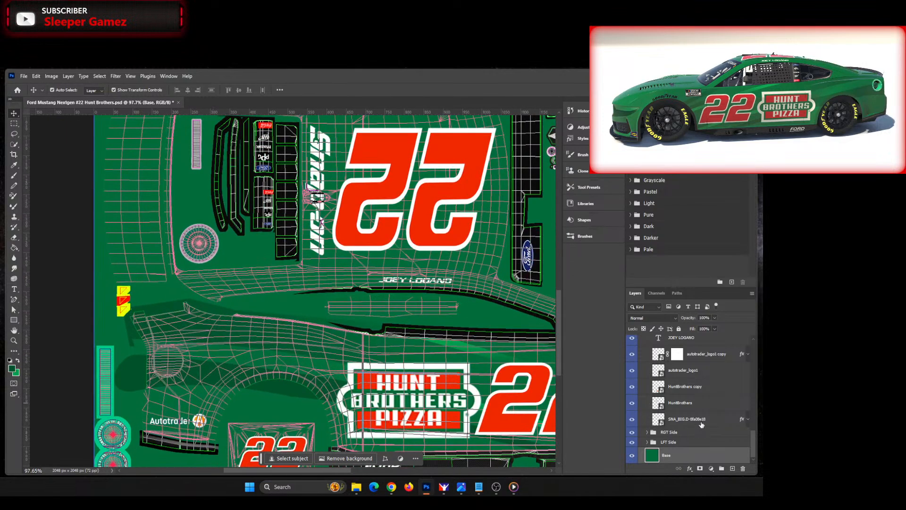
click(710, 370)
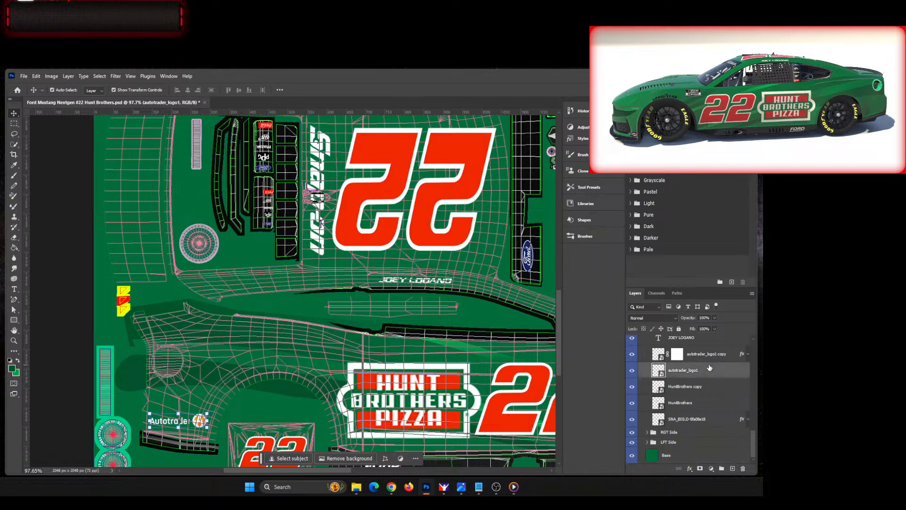
shift+click(710, 354)
right_click(685, 355)
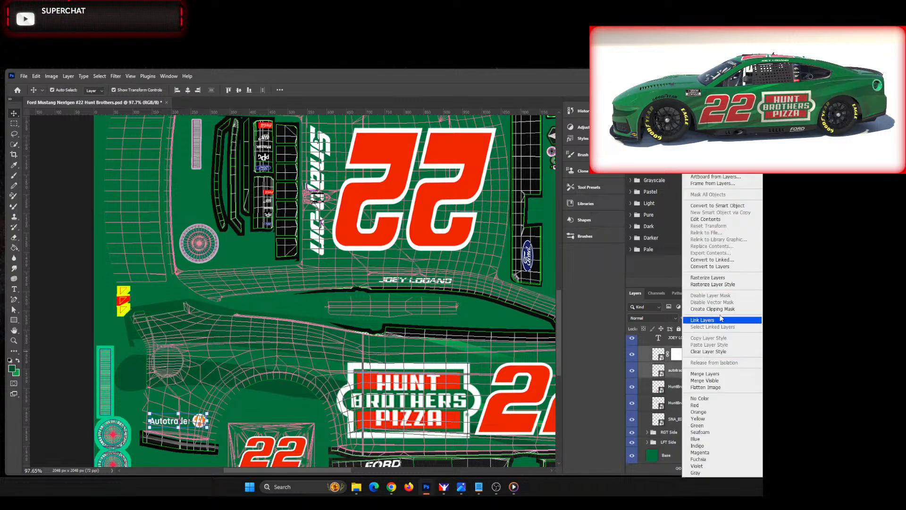
click(733, 208)
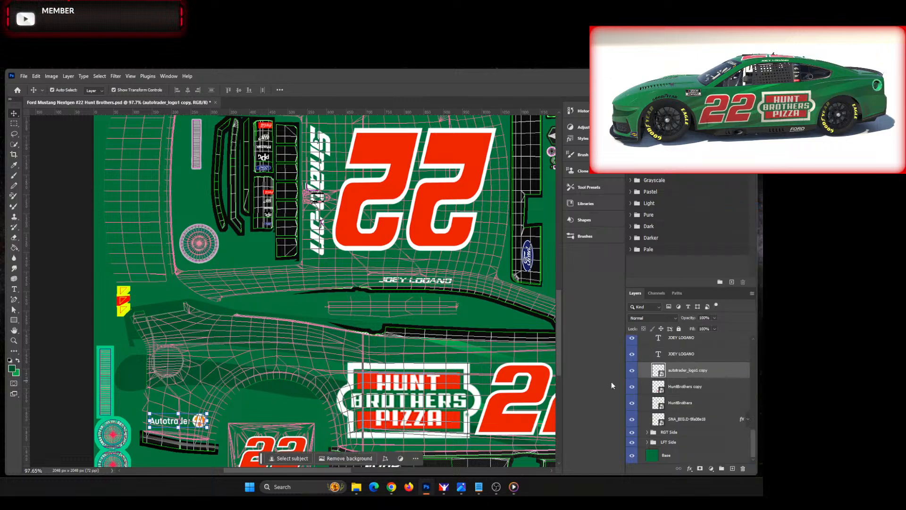
click(263, 412)
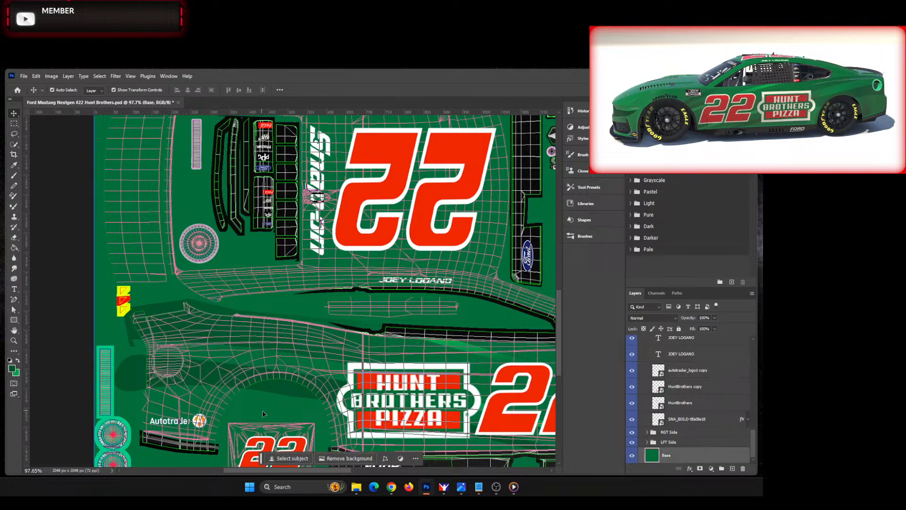
Step: Place the 2017_pennzoil_logo image above the Autotrader logo on the lower side's rear quarter panel, scaled to about 74%
key(alt+Tab)
click(199, 421)
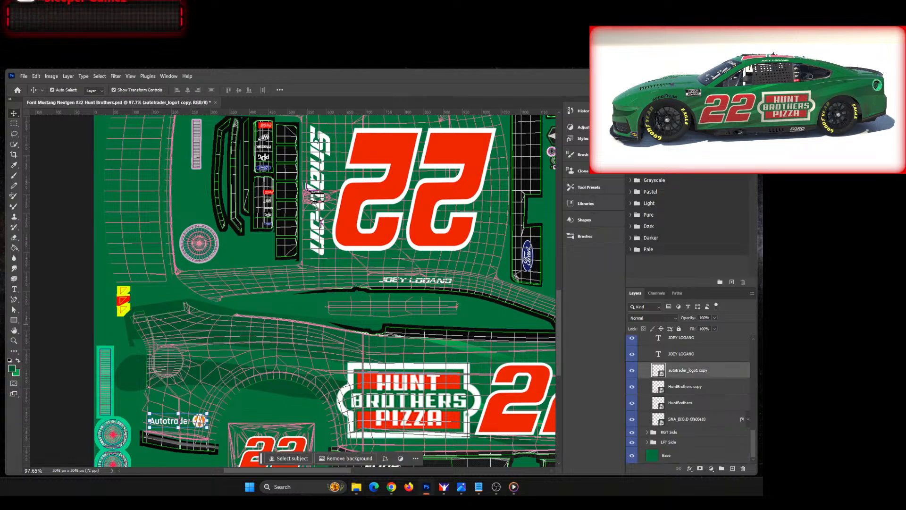
drag(0, 331, 226, 377)
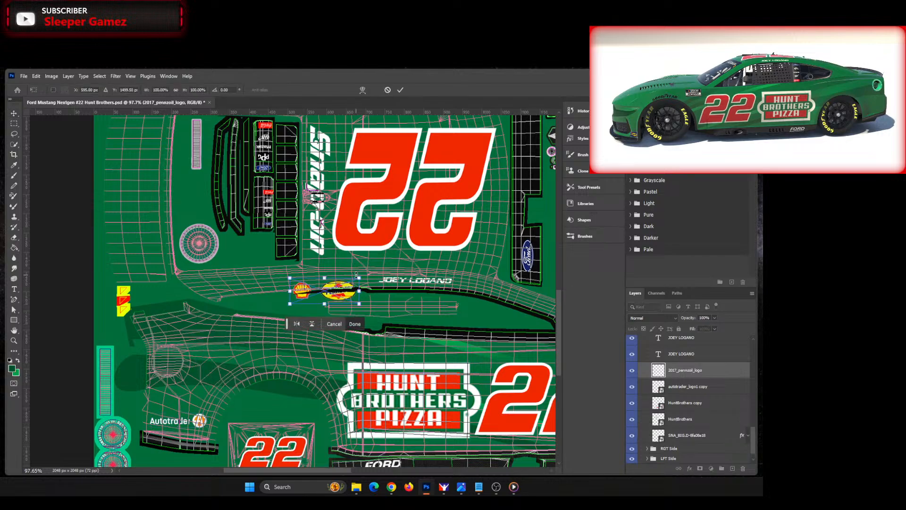
drag(356, 273, 168, 402)
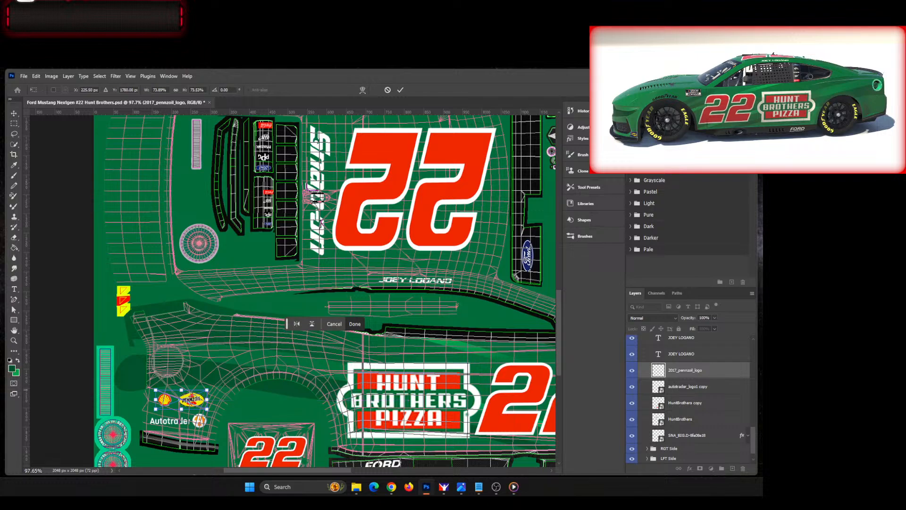
click(0, 358)
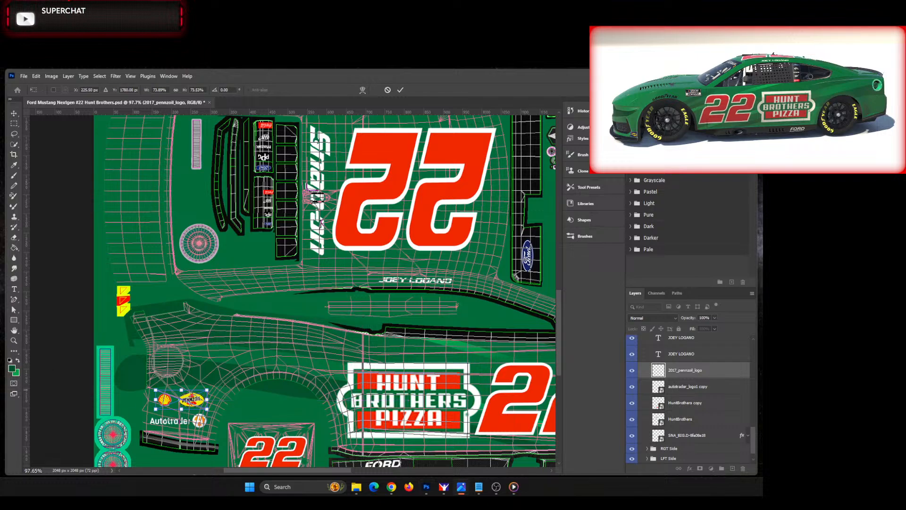
scroll(172, 416, up, 3)
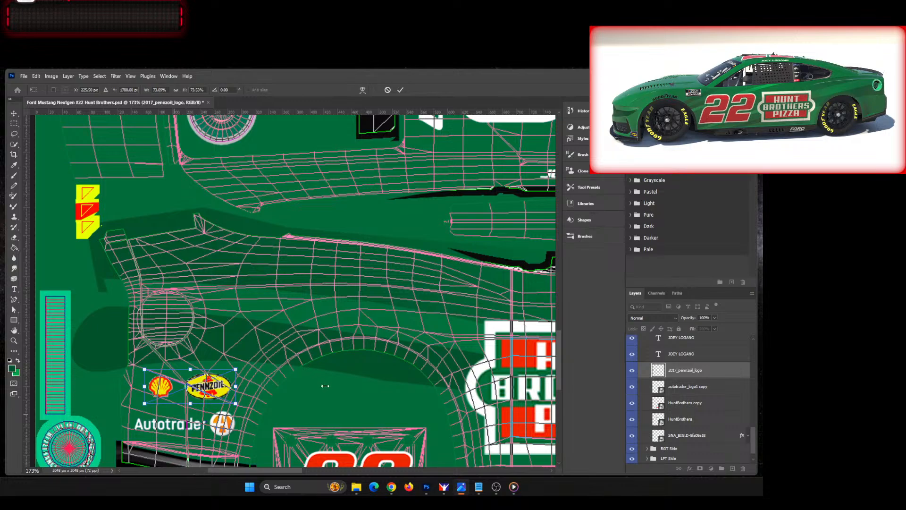
click(400, 90)
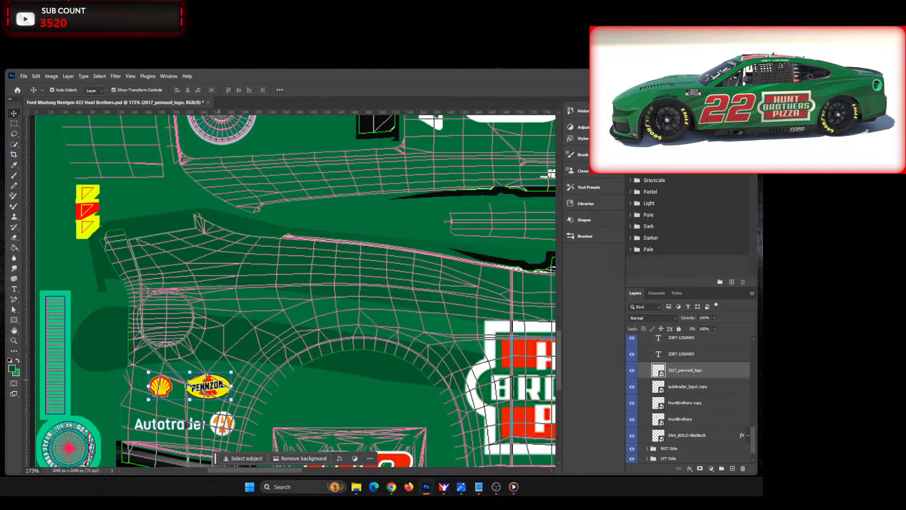
Step: Nudge the Shell-Pennzoil logo slightly left to line it up above the Autotrader logo
key(Up)
key(Left)
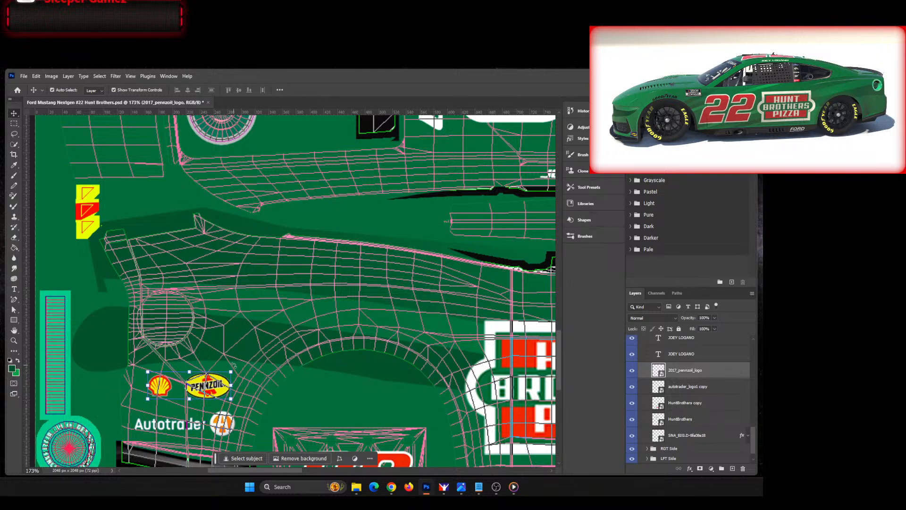
key(Down)
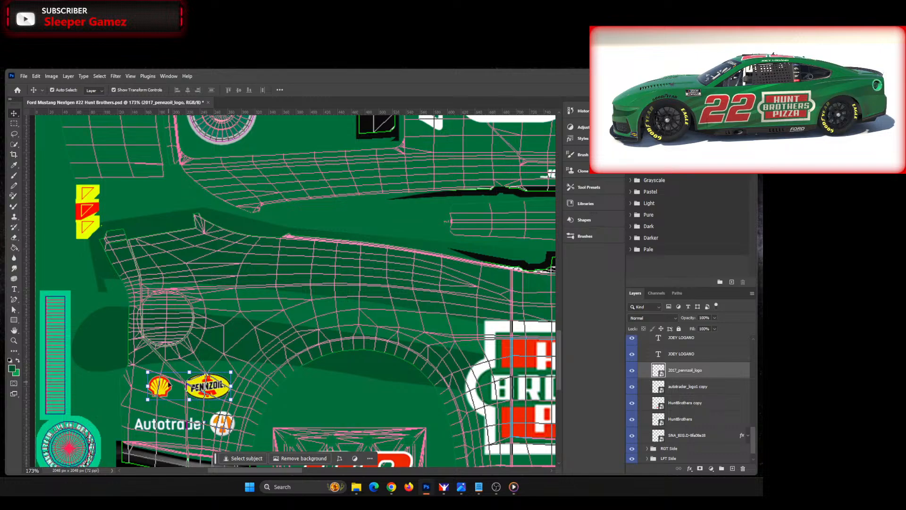
key(Left)
key(Left)
key(Left)
key(Left)
key(Left)
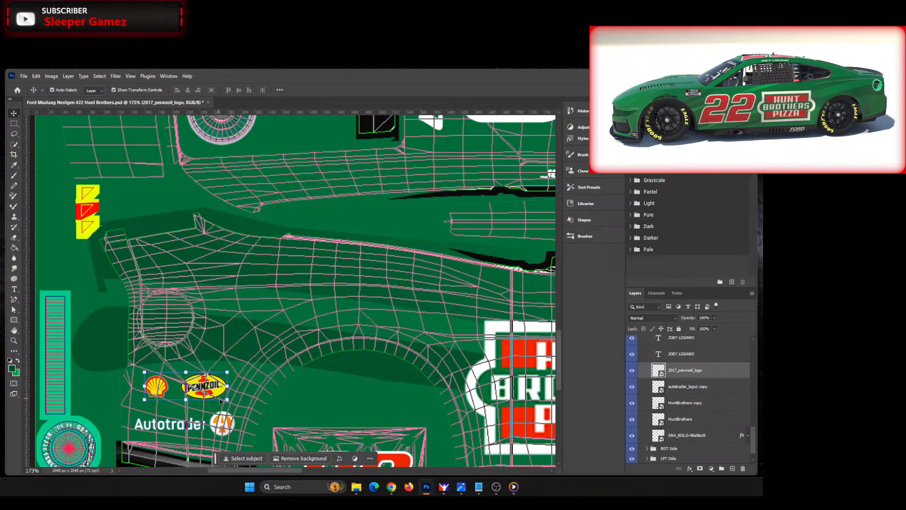
key(Down)
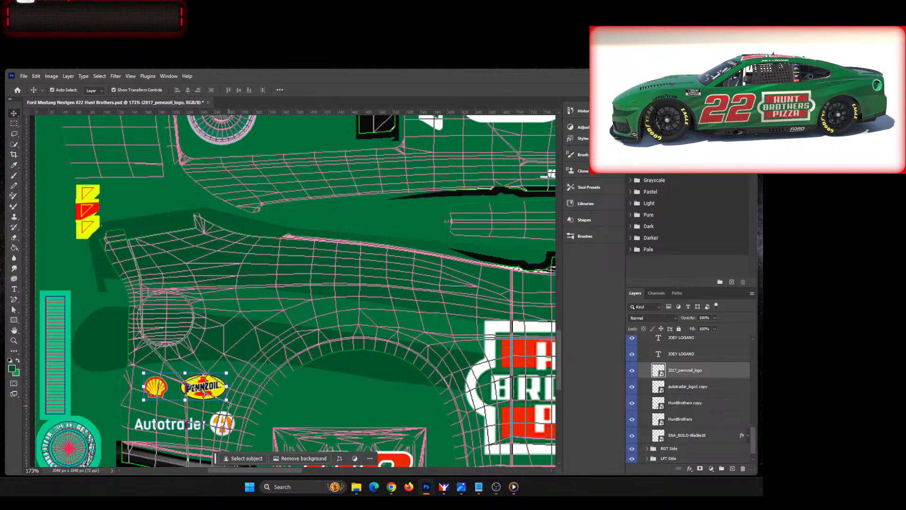
key(Right)
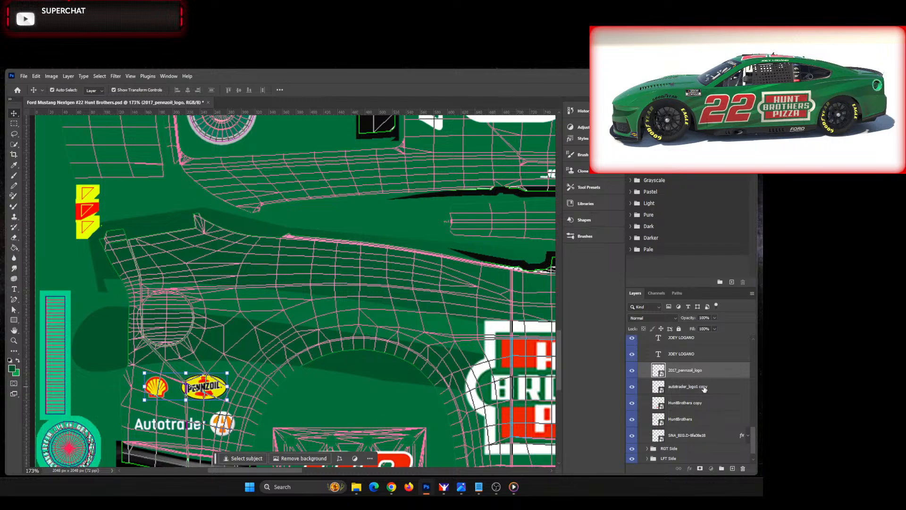
Step: Duplicate the Shell-Pennzoil and Autotrader logo layers and move the copies up onto the opposite side's rear quarter panel
shift+click(704, 389)
right_click(706, 381)
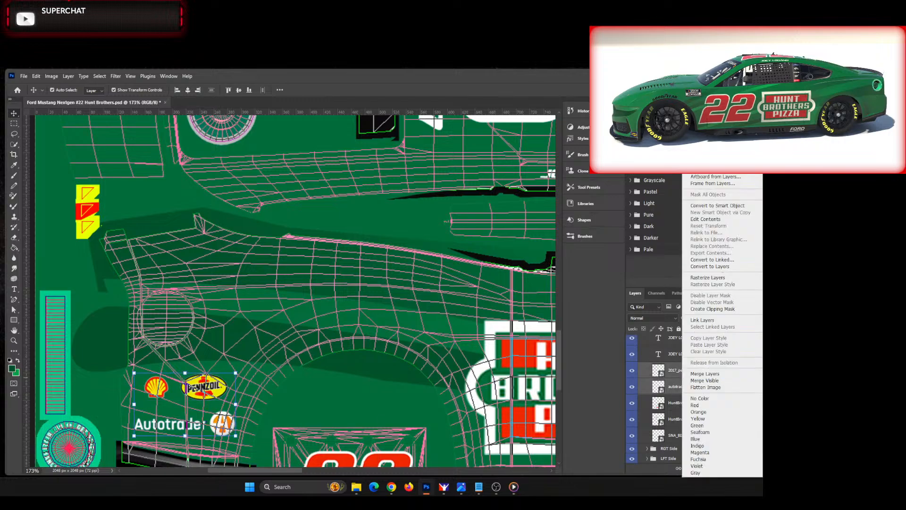
click(709, 134)
click(410, 273)
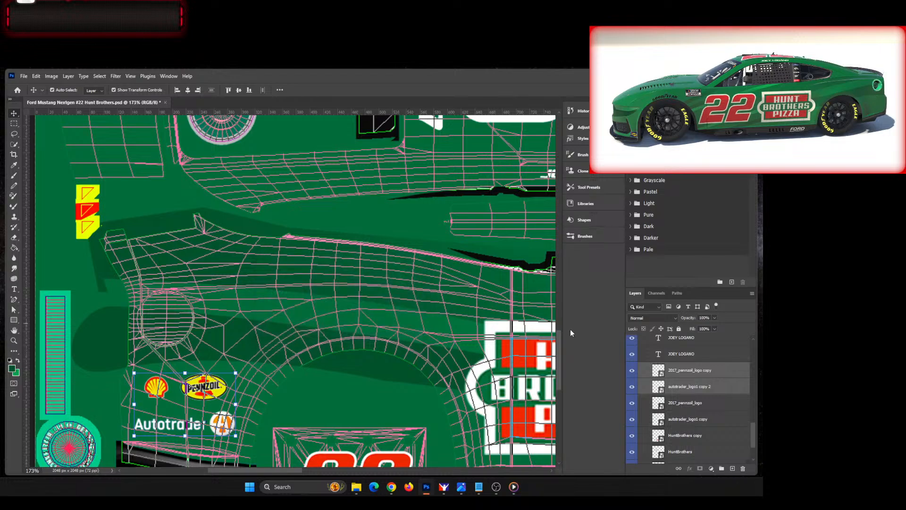
drag(559, 331, 557, 246)
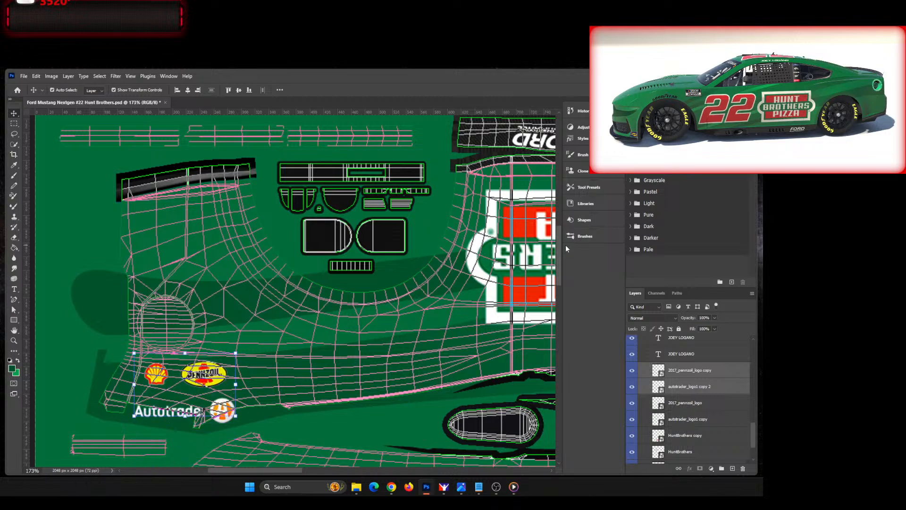
drag(211, 371, 211, 226)
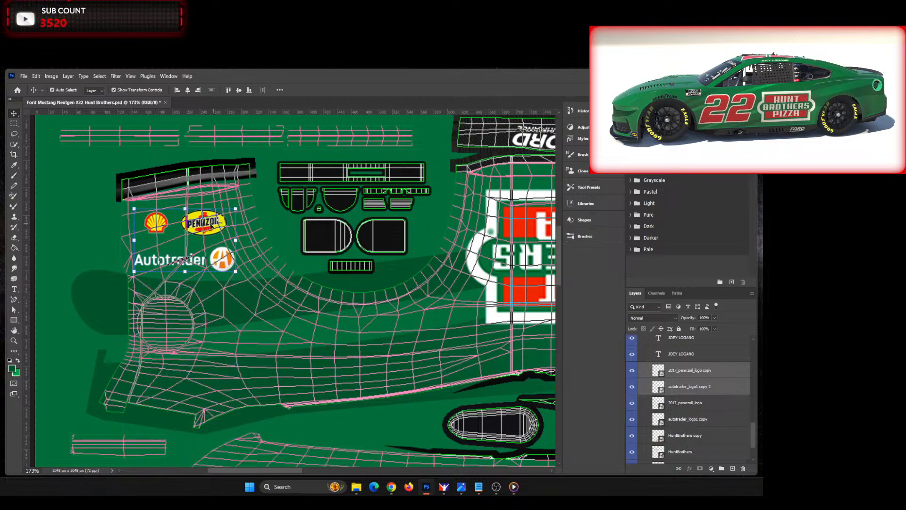
Step: Rotate the copied Shell-Pennzoil and Autotrader logos 180° and nudge them into line near the upper quarter panel's outer edge
key(ctrl+t)
right_click(185, 209)
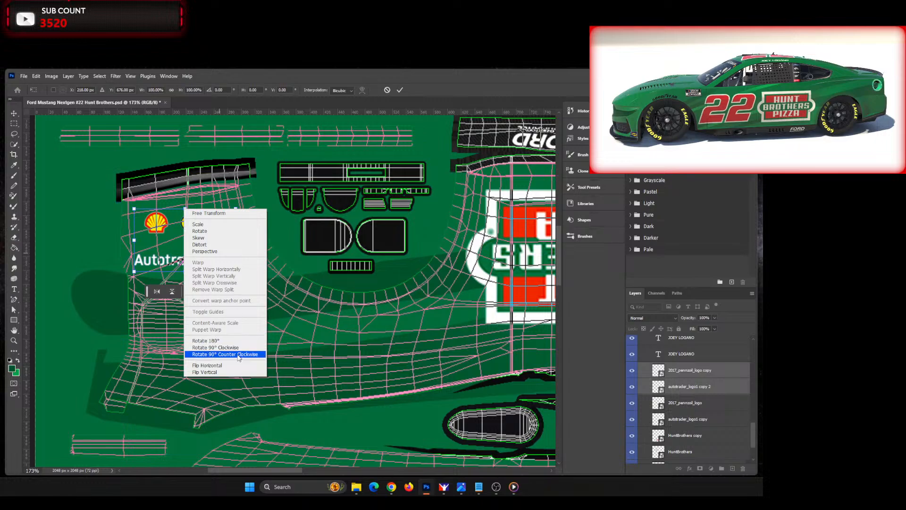
click(237, 341)
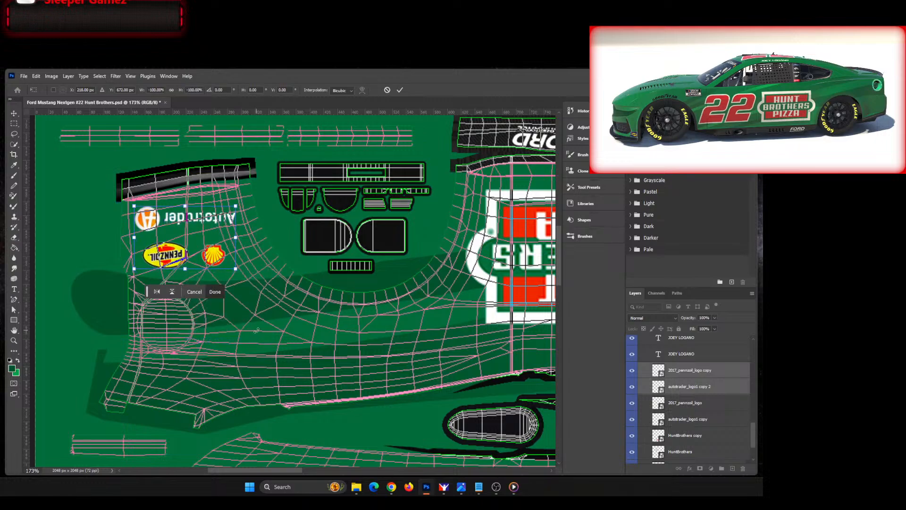
key(Up)
key(Up)
key(Up)
key(Up)
key(Up)
key(Up)
key(Up)
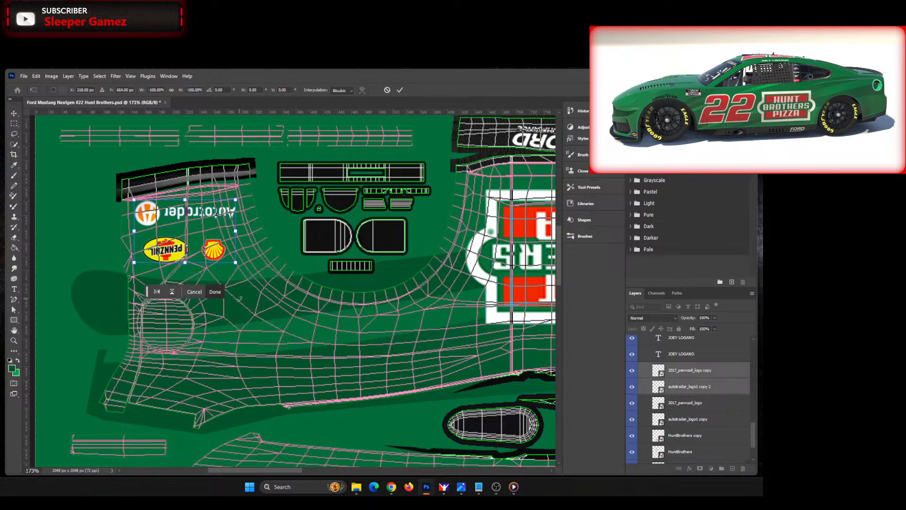
key(Up)
key(Up)
key(Up)
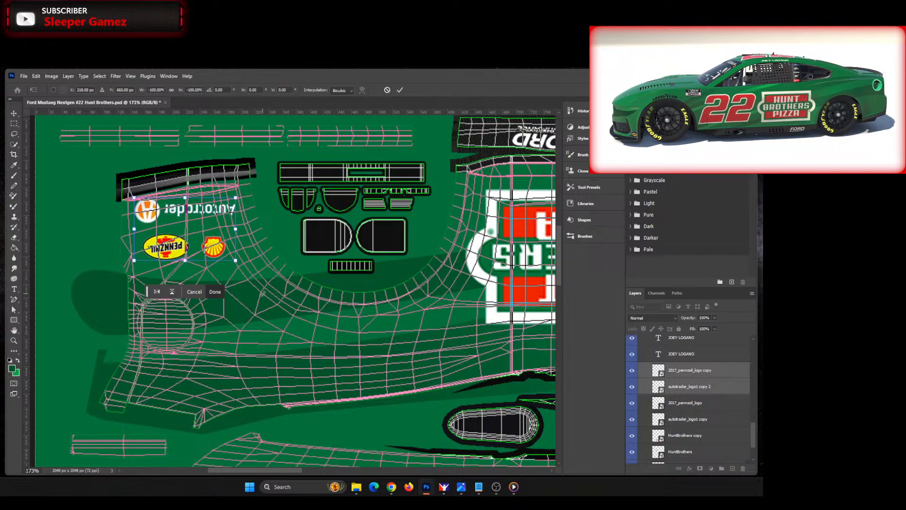
key(Down)
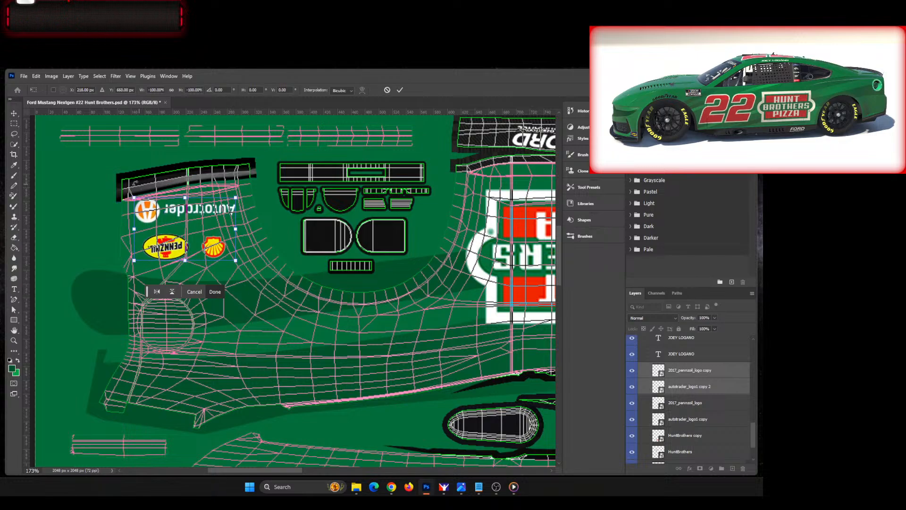
click(398, 89)
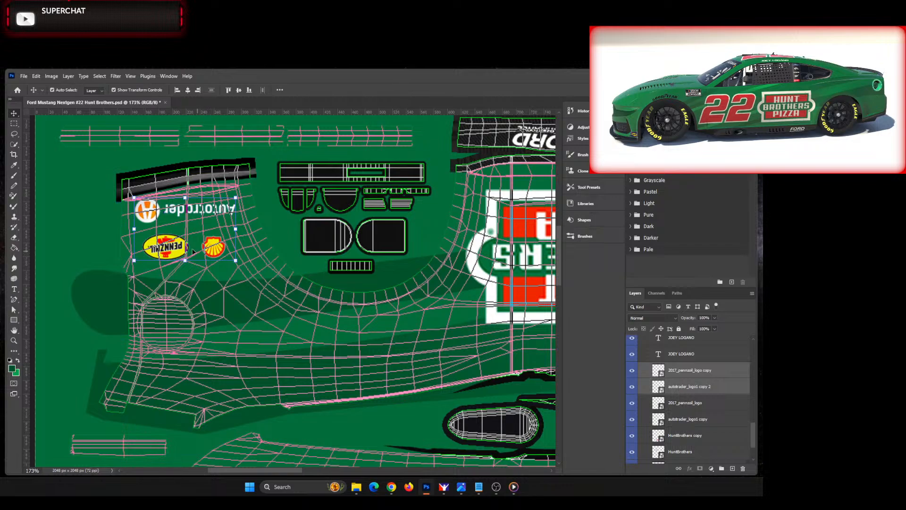
key(Down)
key(Down)
key(Down)
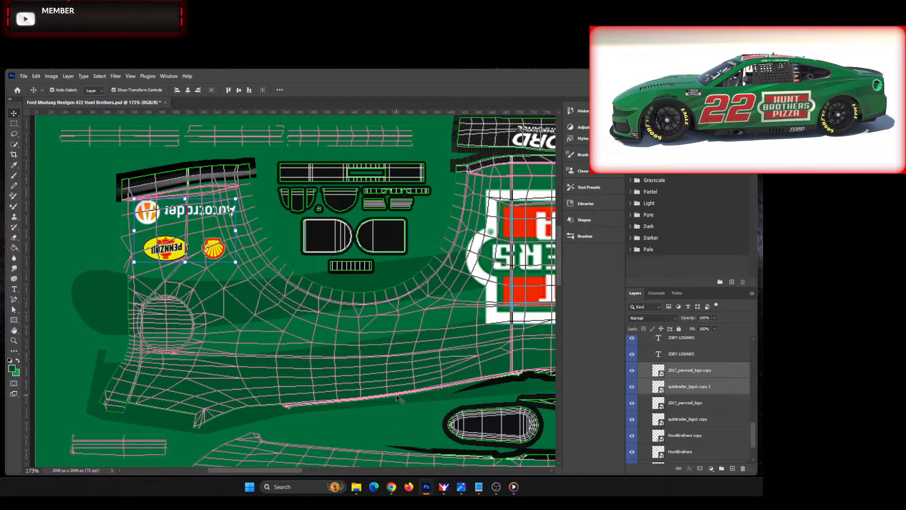
Step: Place the logo-discounttire-180x56 image on the lower roof-side strip behind the driver name, scaled to about 85% and rotated about -4.9°
scroll(401, 399, down, 2)
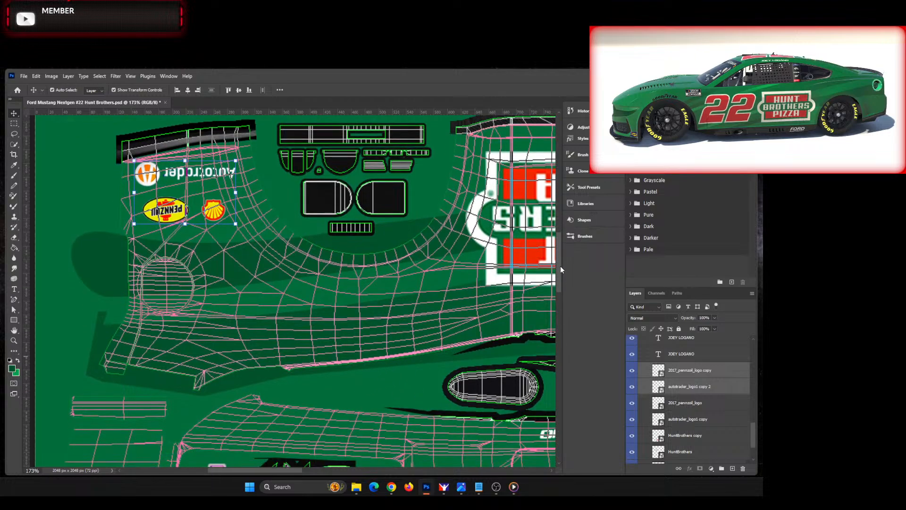
drag(559, 265, 555, 360)
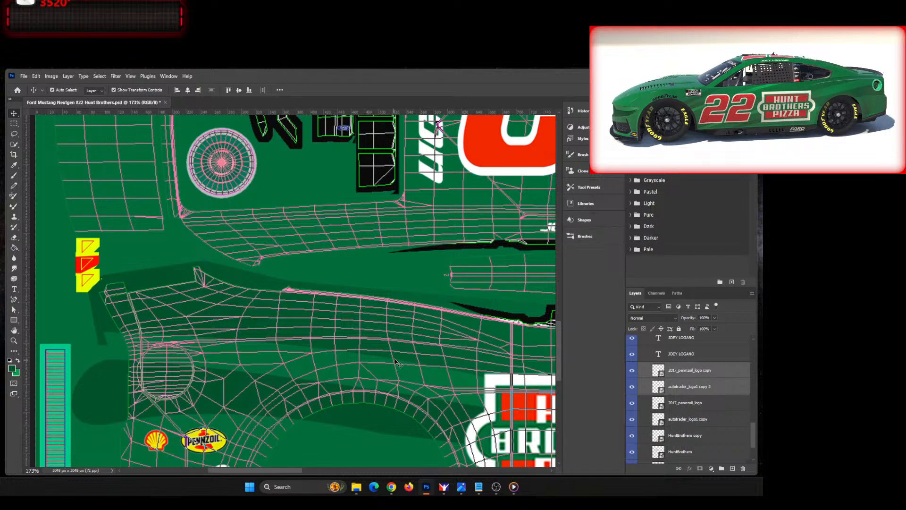
scroll(398, 376, down, 3)
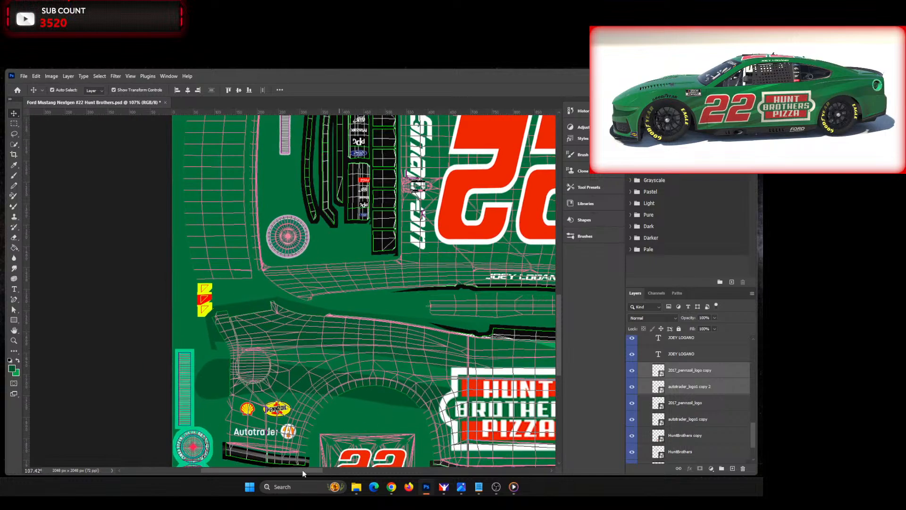
drag(304, 472, 328, 472)
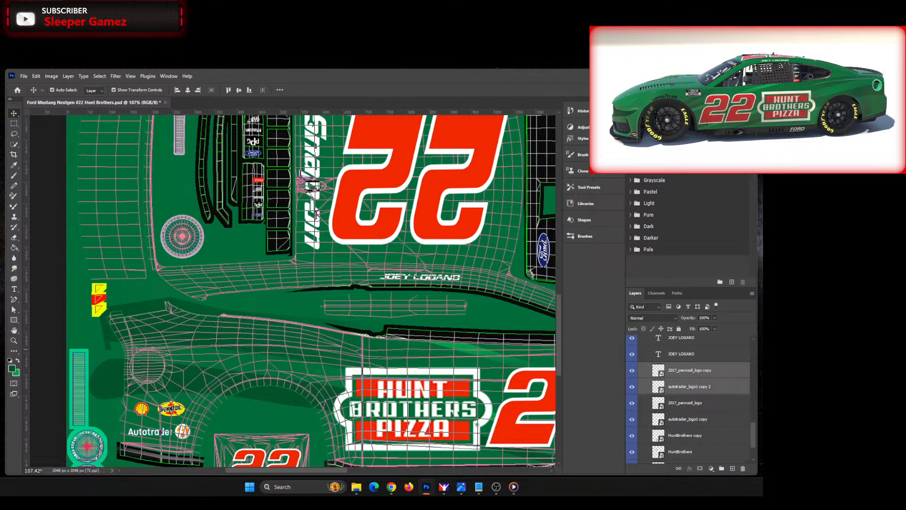
click(708, 371)
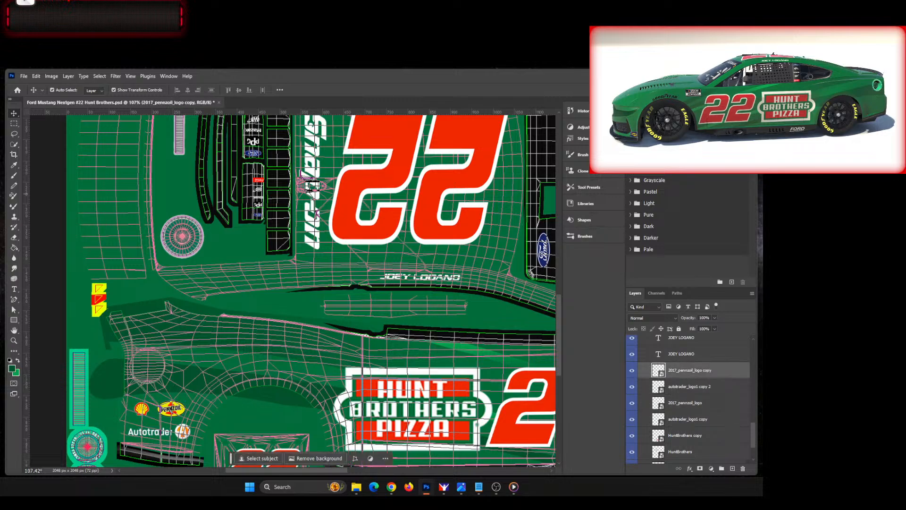
drag(0, 236, 241, 275)
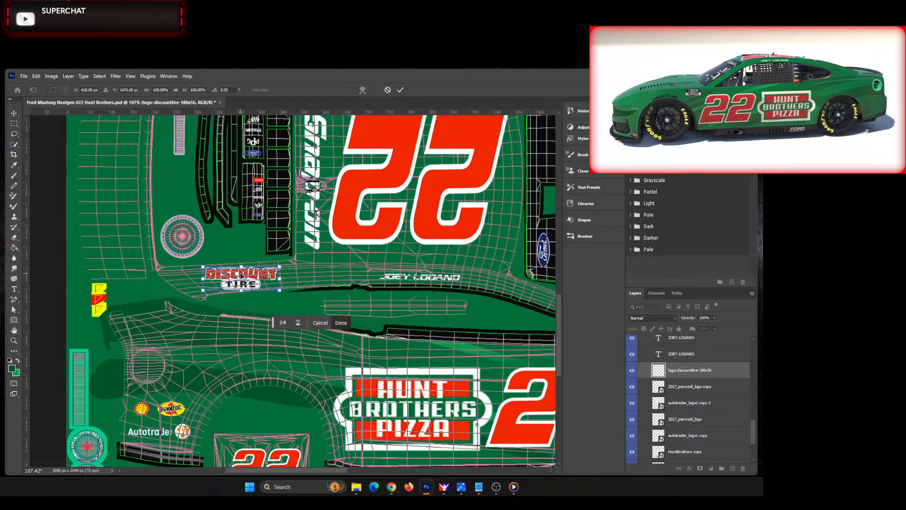
scroll(241, 276, up, 2)
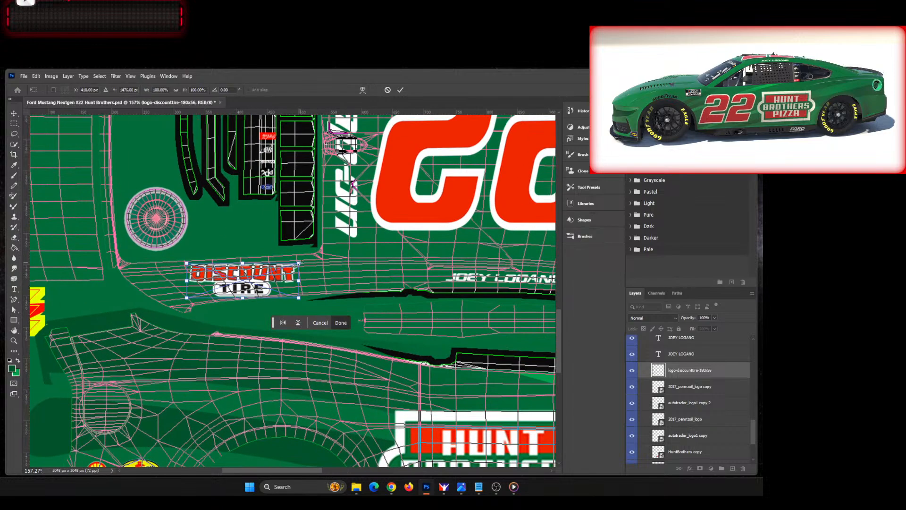
mouse_move(299, 262)
mouse_down()
mouse_move(282, 269)
mouse_move(299, 277)
mouse_up()
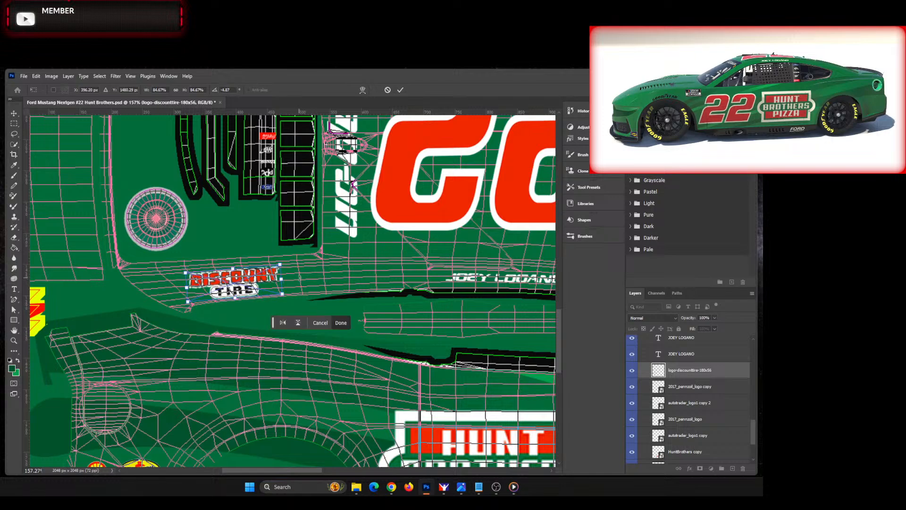
Step: Nudge the Discount Tire logo right and slightly up along the roof-side strip, and set its rotation to about -4.4°
key(Right)
key(Right)
key(Right)
key(Right)
key(Right)
key(Right)
key(Right)
key(Up)
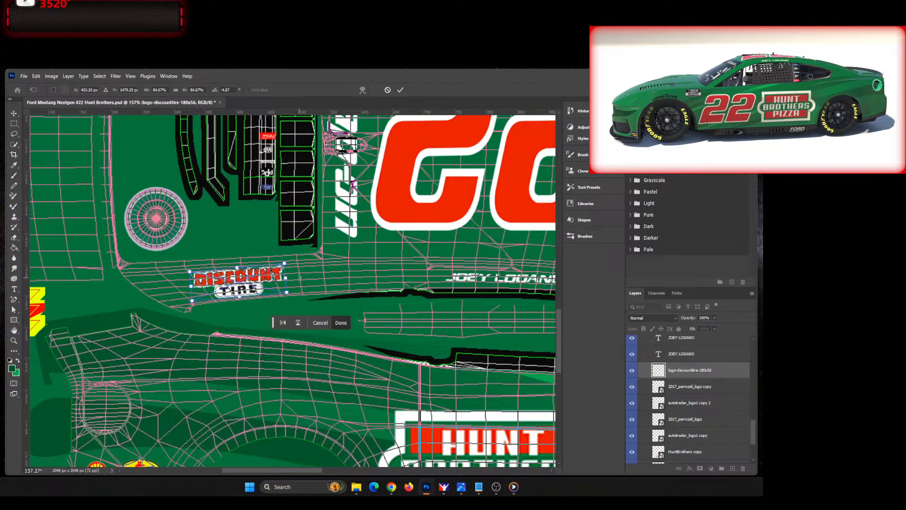
key(Right)
key(Right)
key(Right)
key(Right)
key(Right)
key(Right)
key(Right)
key(Right)
key(Right)
key(Right)
key(Right)
key(Right)
key(Right)
key(Right)
key(Up)
key(Up)
key(Up)
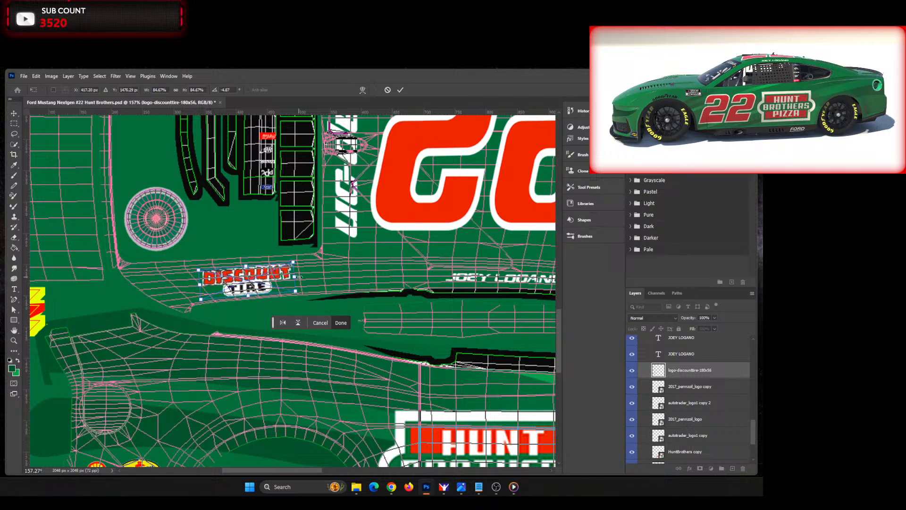
key(Right)
key(Right)
key(Right)
key(Right)
key(Right)
key(Up)
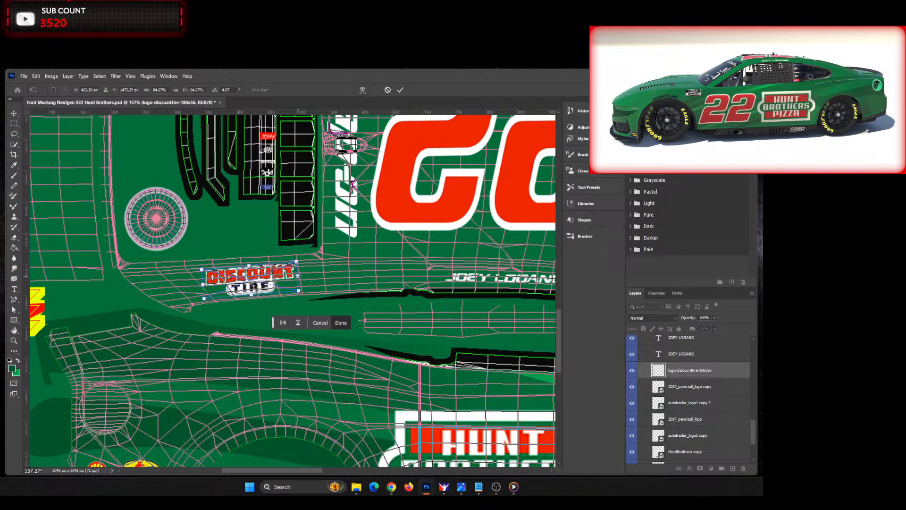
key(Right)
key(Right)
key(Right)
key(Right)
key(Right)
key(Right)
key(Right)
key(Right)
key(Right)
key(Up)
key(Up)
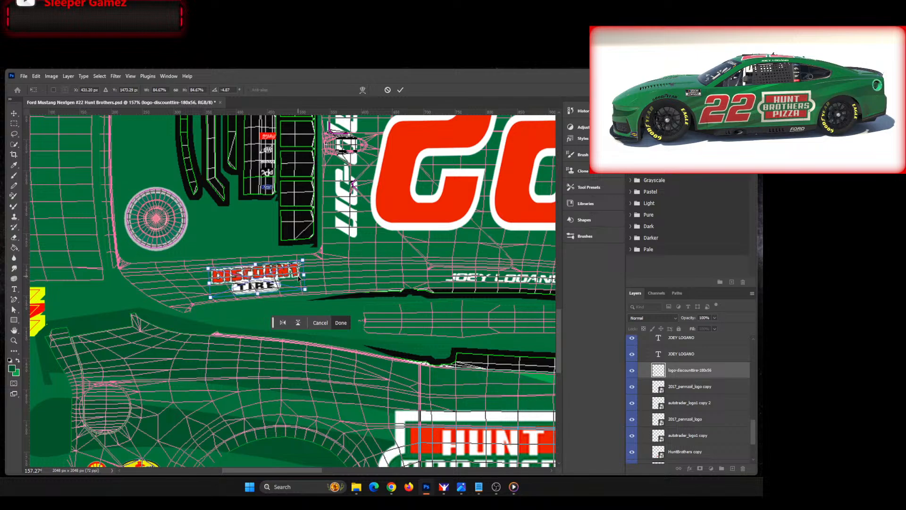
key(Right)
key(Right)
key(Right)
key(Right)
key(Right)
key(Right)
key(Right)
key(Right)
key(Right)
key(Up)
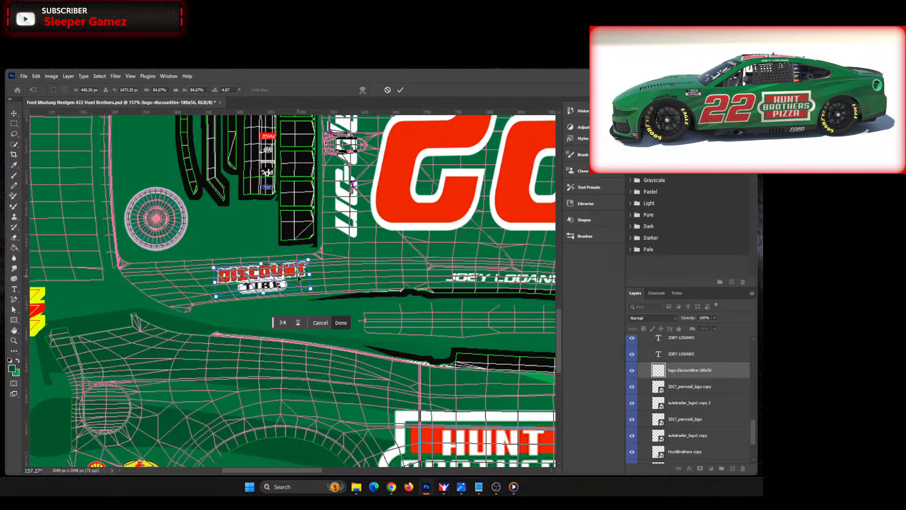
key(Right)
key(Right)
key(Right)
key(Right)
key(Right)
key(Right)
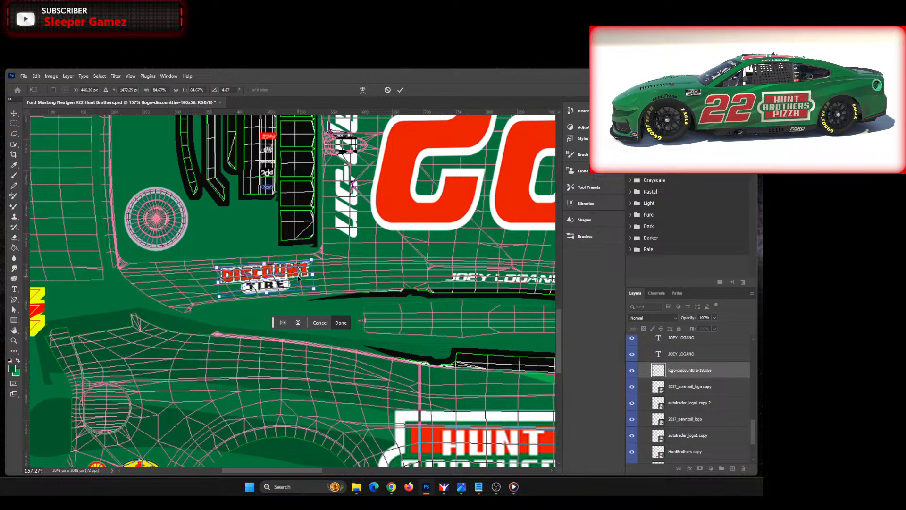
key(Left)
key(Left)
drag(338, 275, 340, 274)
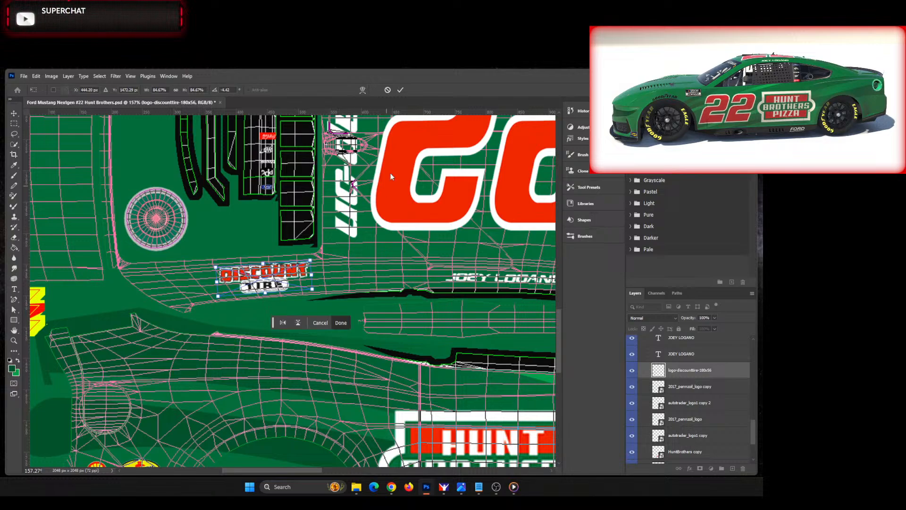
click(400, 90)
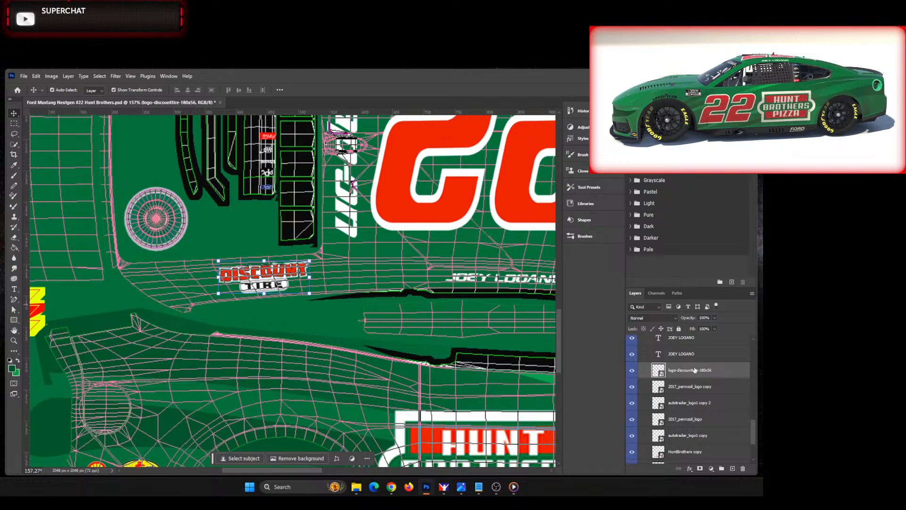
Step: Duplicate the Discount Tire logo layer and move the copy straight up to the opposite roof-side strip
right_click(730, 372)
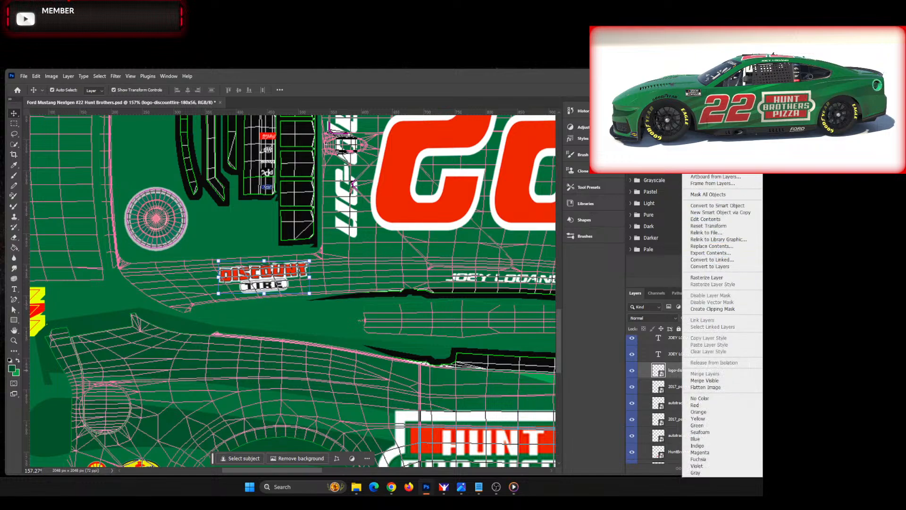
click(706, 134)
click(414, 276)
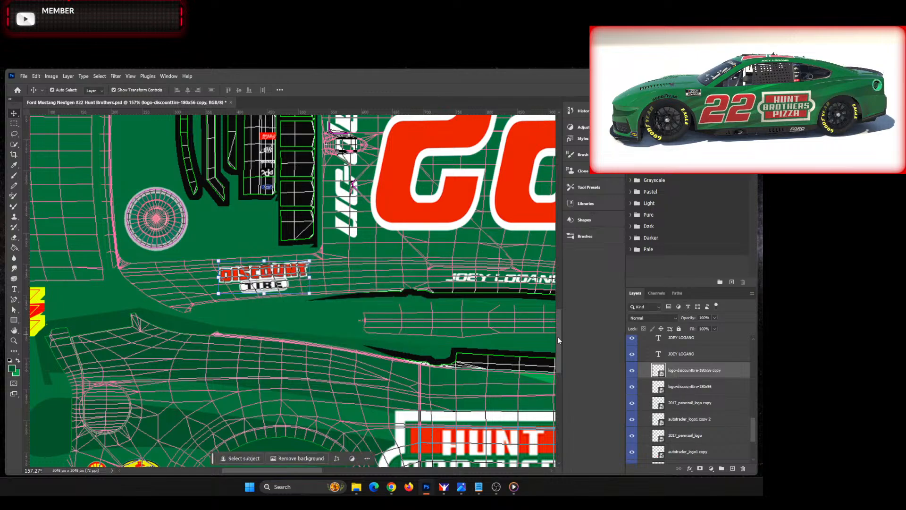
drag(558, 338, 559, 308)
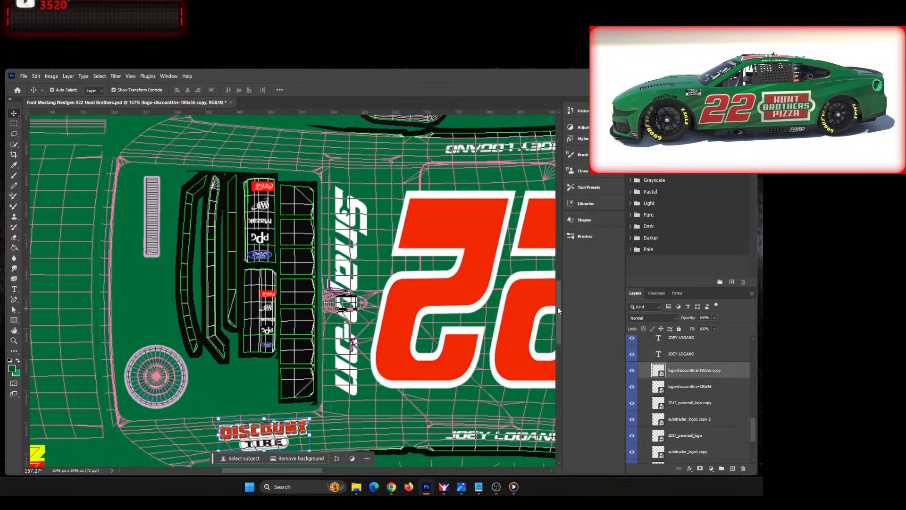
key(shift+Up)
key(shift+Up)
key(shift+Up)
key(shift+Up)
key(shift+Up)
key(shift+Up)
key(shift+Up)
key(shift+Up)
key(shift+Up)
key(shift+Up)
key(shift+Up)
key(shift+Up)
key(shift+Up)
key(shift+Up)
key(shift+Up)
key(shift+Up)
key(shift+Up)
key(shift+Up)
key(shift+Up)
key(shift+Up)
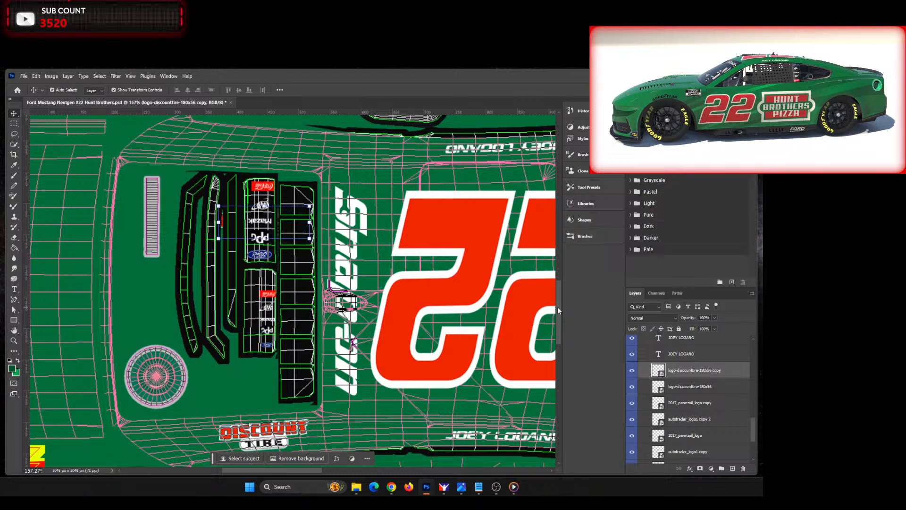
key(shift+Up)
key(shift+Up)
key(shift+Up)
key(shift+Up)
key(shift+Up)
key(shift+Up)
key(shift+Up)
key(shift+Up)
key(shift+Up)
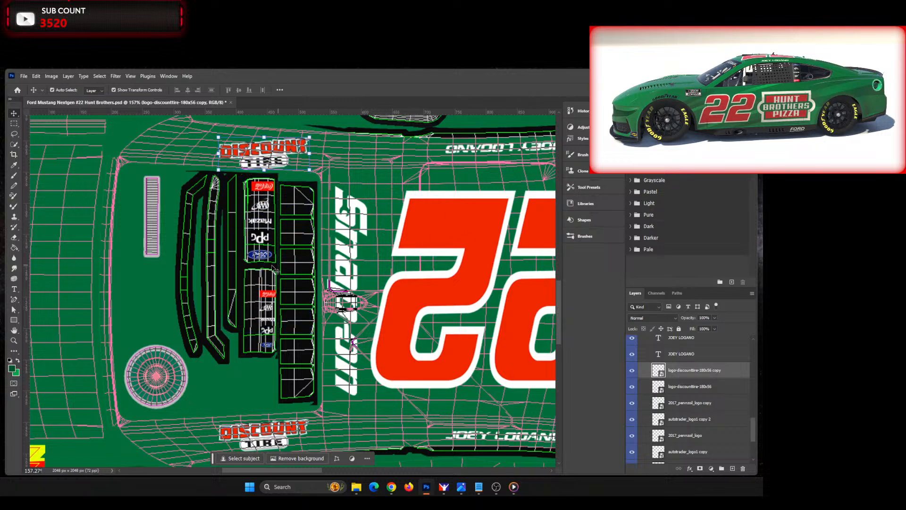
Step: Rotate the copied Discount Tire logo 180°, adjust its angle to about -176°, and nudge it up into line with the upper strip
click(264, 136)
right_click(264, 136)
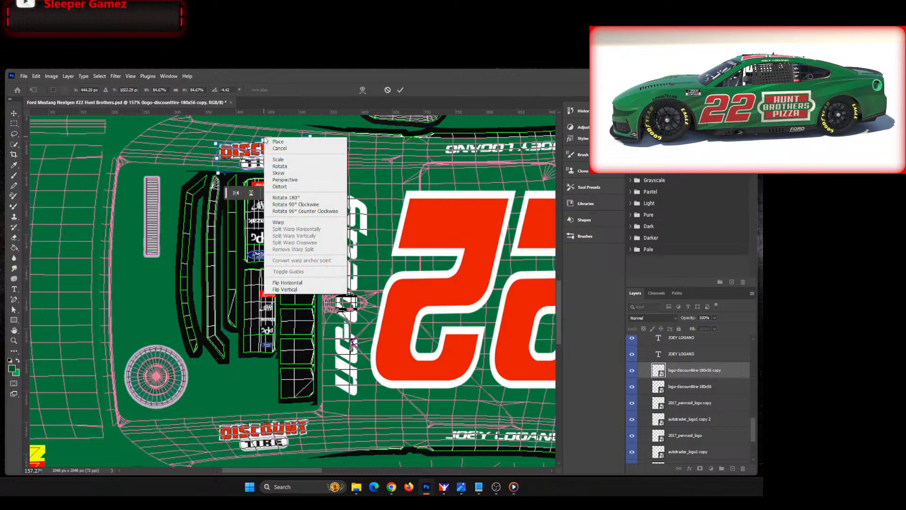
click(291, 198)
drag(318, 167, 326, 178)
key(Up)
key(Up)
key(Up)
key(Up)
key(Up)
key(Up)
key(Up)
key(Up)
key(Up)
key(Up)
key(Up)
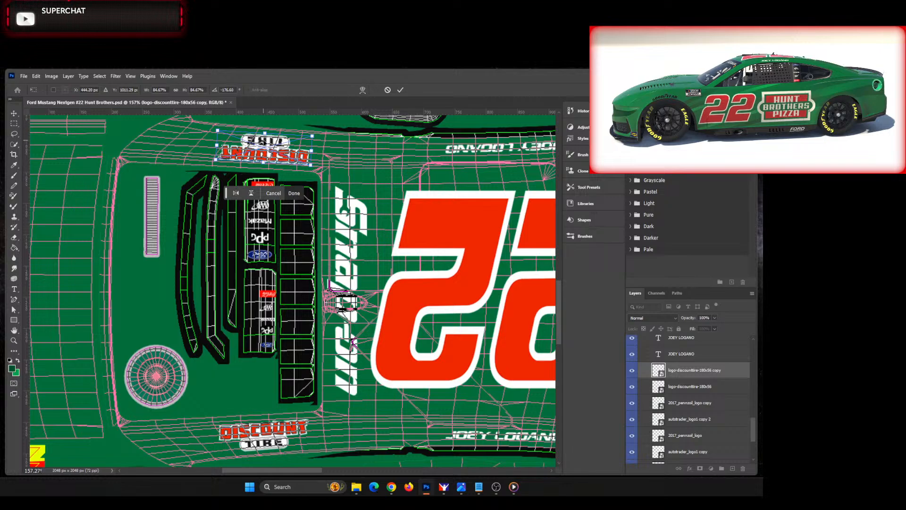
click(400, 89)
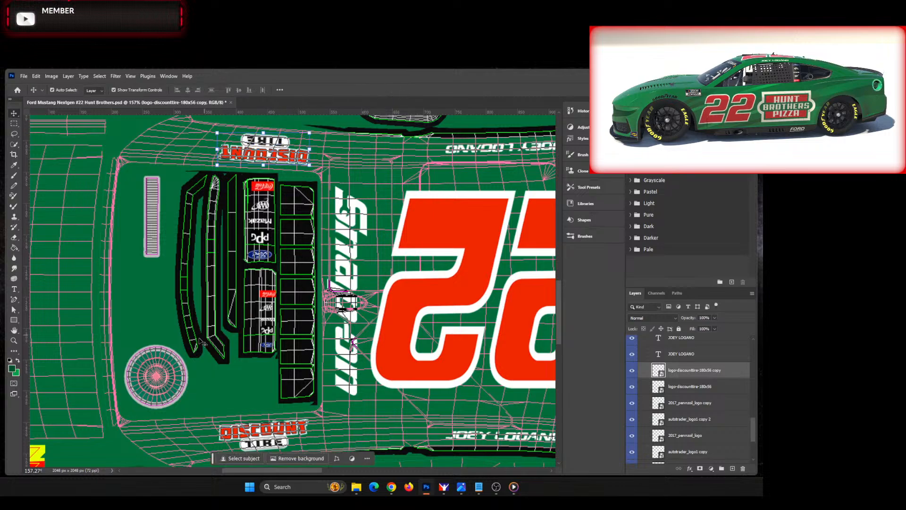
Step: Deselect the Discount Tire copy, fit the whole template in view, and compare it with the image0.jpg reference of the car
click(228, 407)
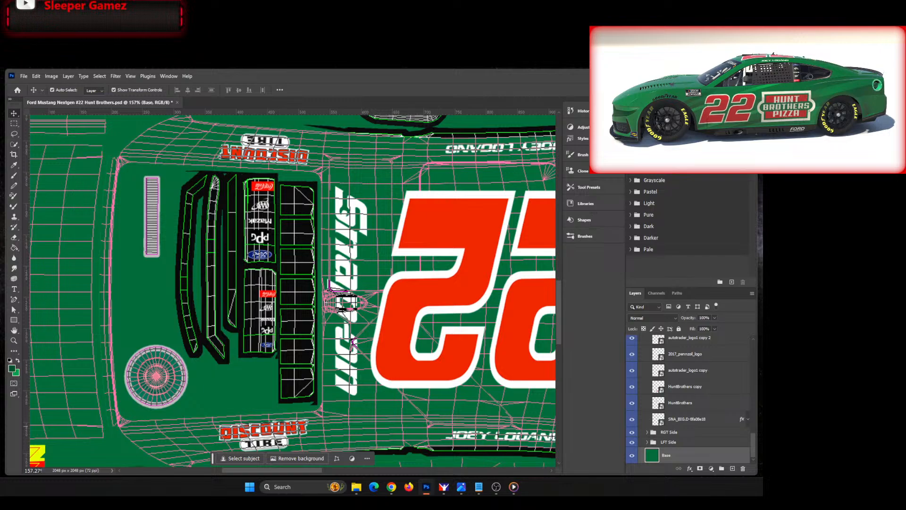
drag(0, 148, 0, 146)
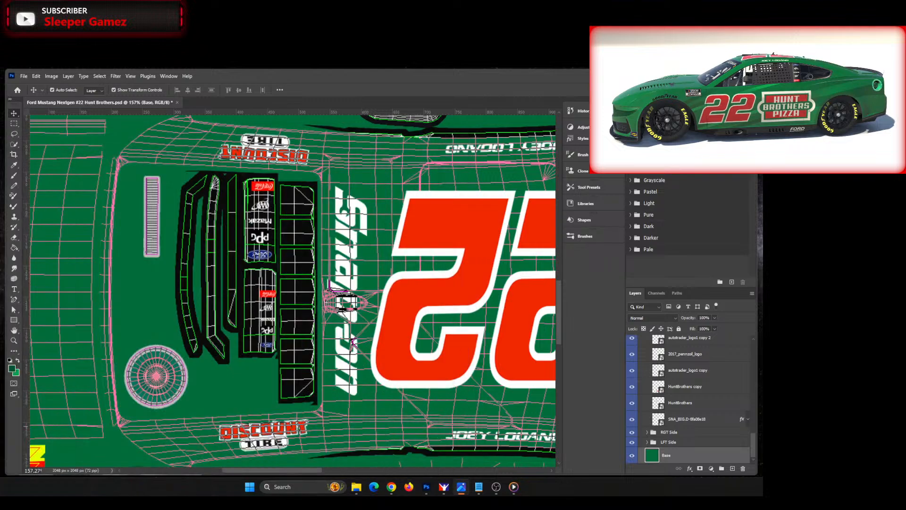
click(297, 311)
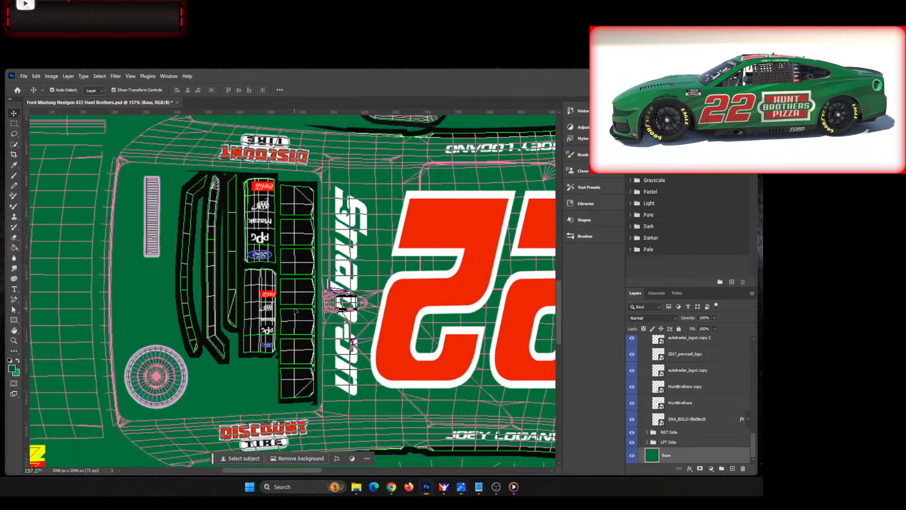
key(ctrl+0)
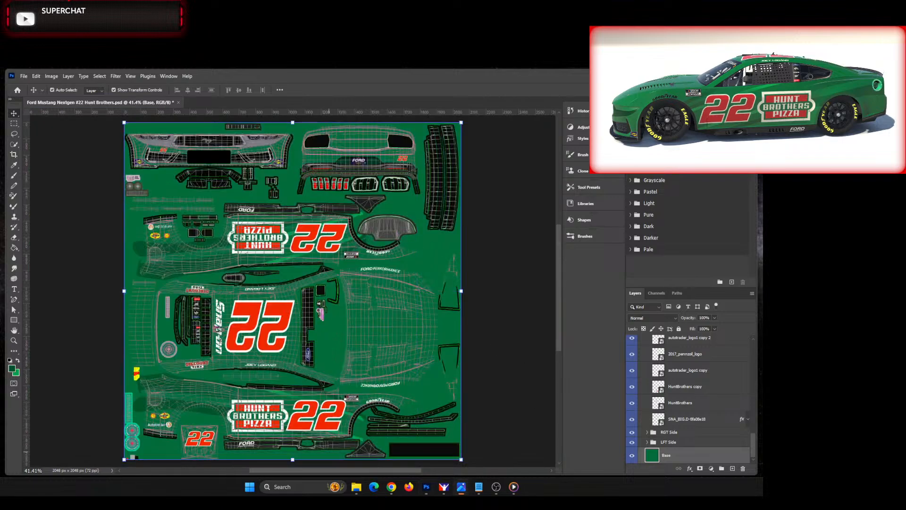
drag(0, 122, 380, 115)
drag(0, 141, 417, 148)
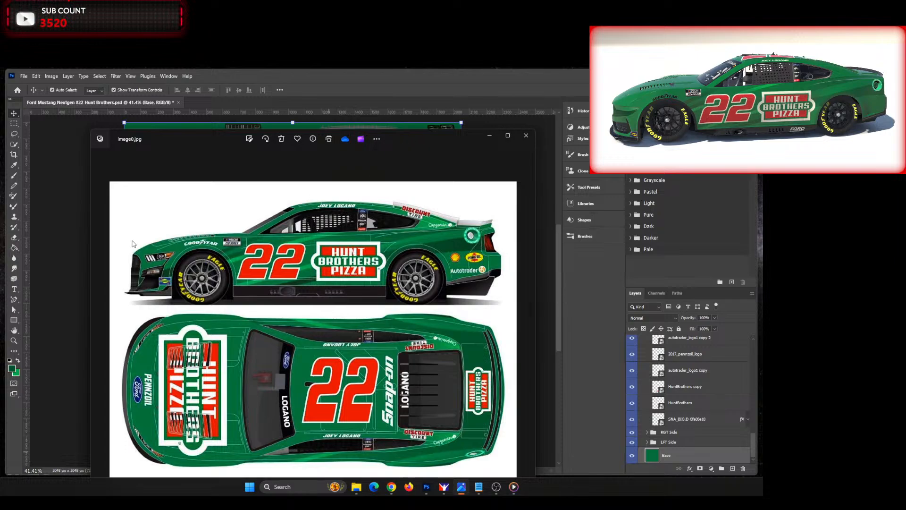
drag(423, 138, 0, 165)
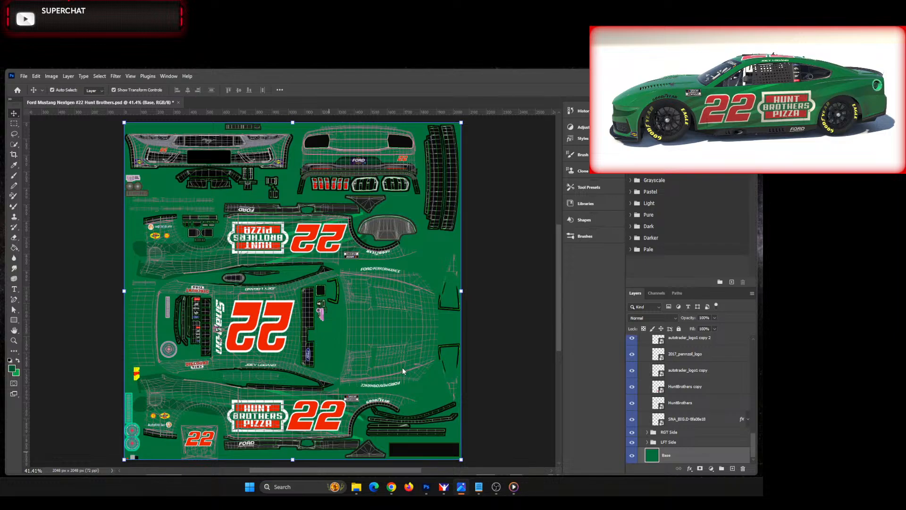
Step: Hide the Color Change Logos copy layer and the Turn Off Before Exporting TGA group
click(508, 366)
scroll(708, 418, up, 10)
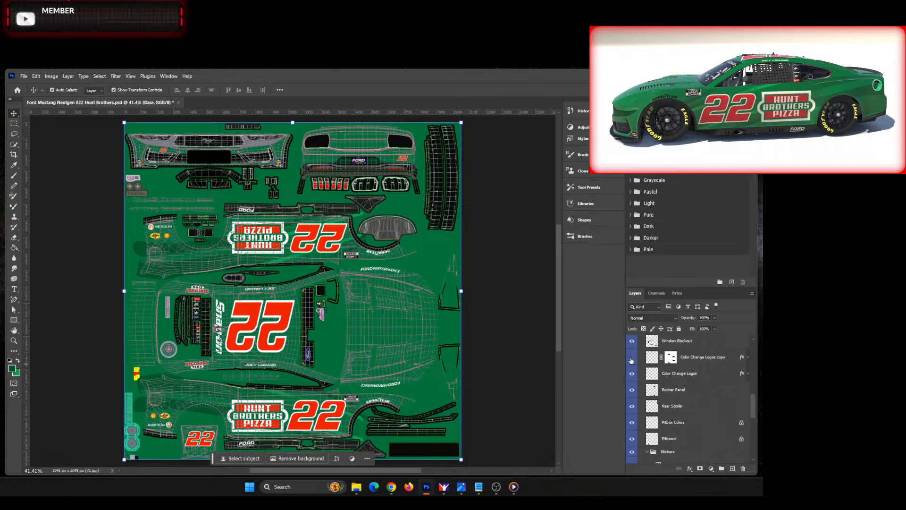
click(632, 360)
scroll(649, 373, up, 3)
click(633, 391)
click(633, 391)
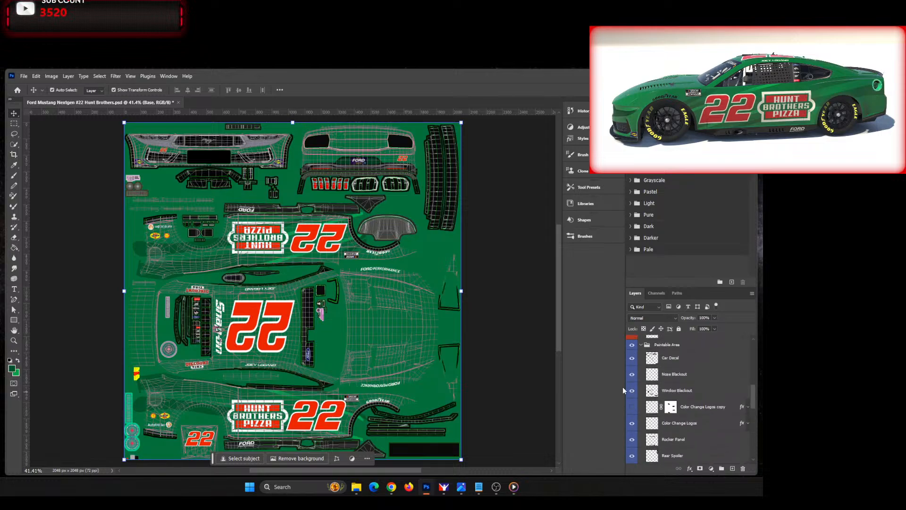
click(494, 362)
scroll(661, 409, up, 3)
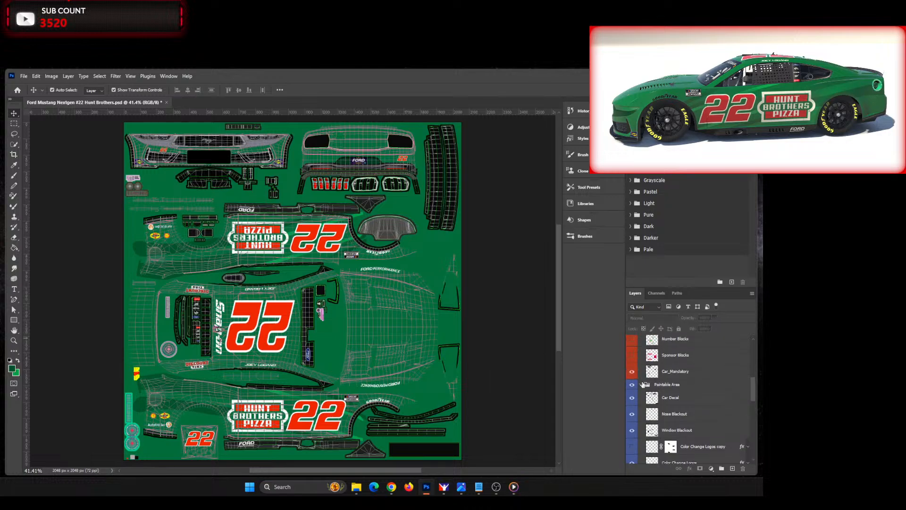
scroll(637, 349, up, 5)
click(632, 366)
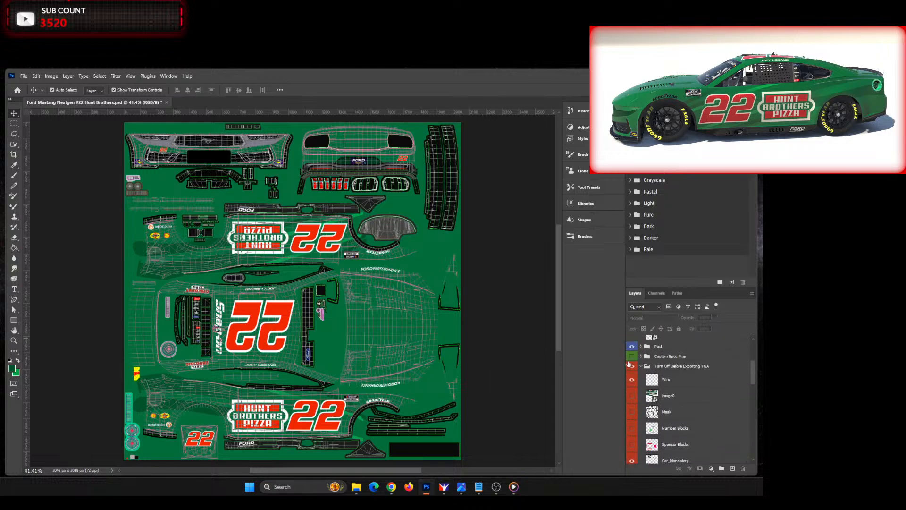
Step: Save a copy as a 32-bit RLE-compressed Targa over the existing car_num file, and replace its copy in the stockcars fordmustang2022 folder
key(ctrl+alt+s)
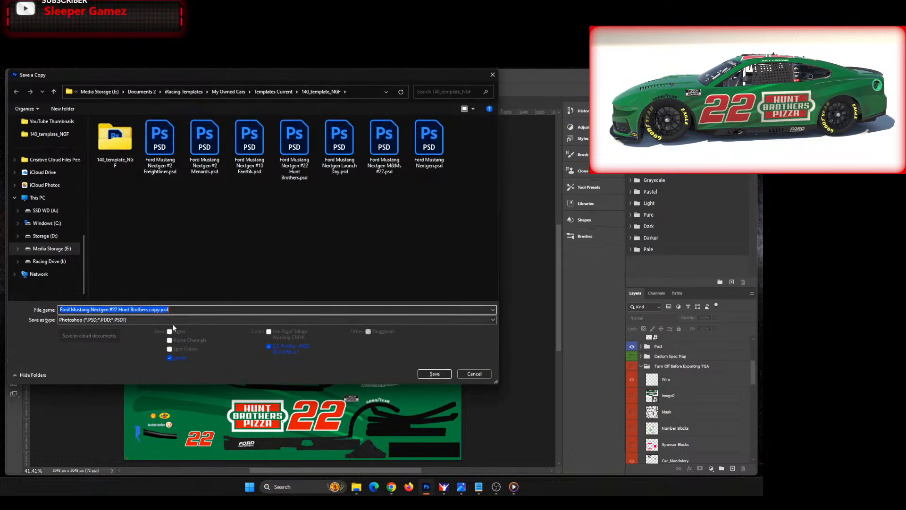
click(192, 321)
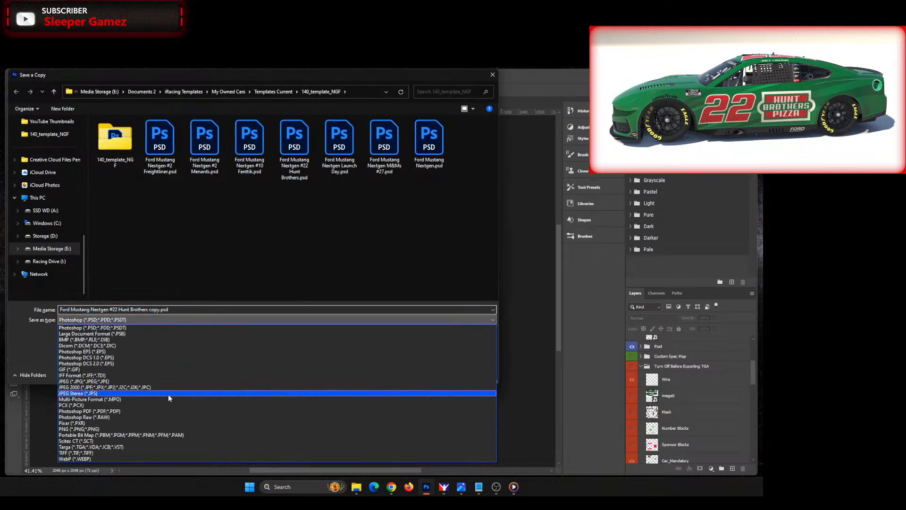
click(142, 447)
click(205, 158)
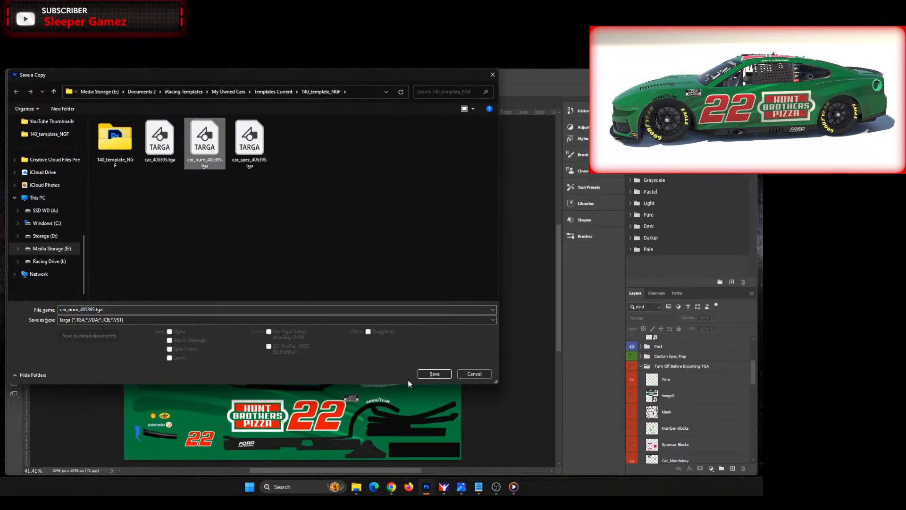
click(435, 373)
click(401, 278)
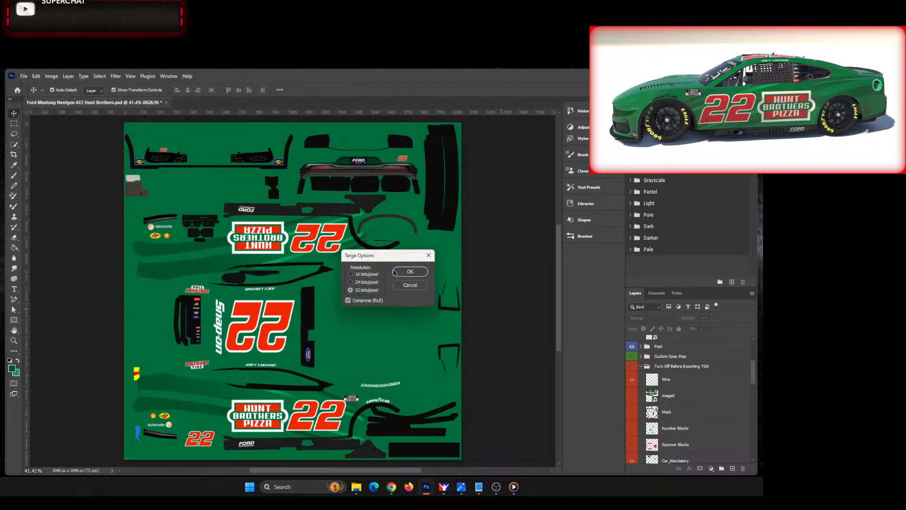
click(411, 272)
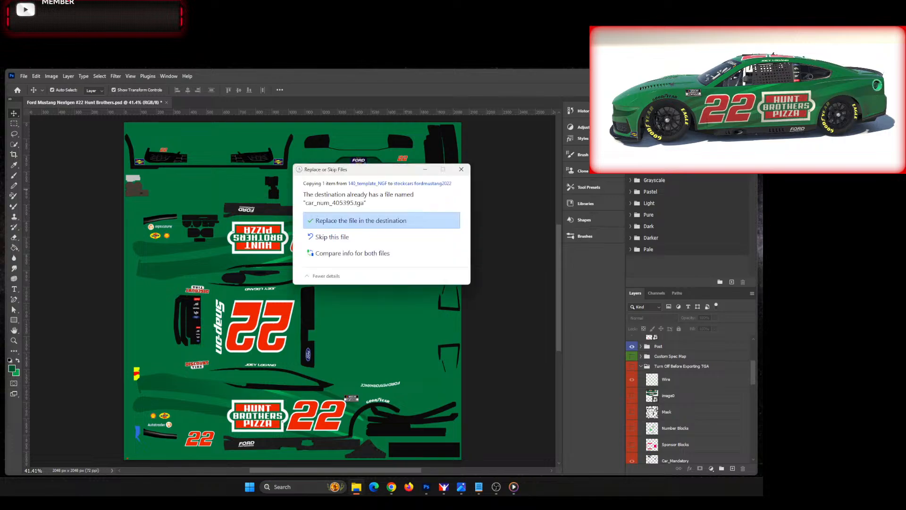
click(425, 220)
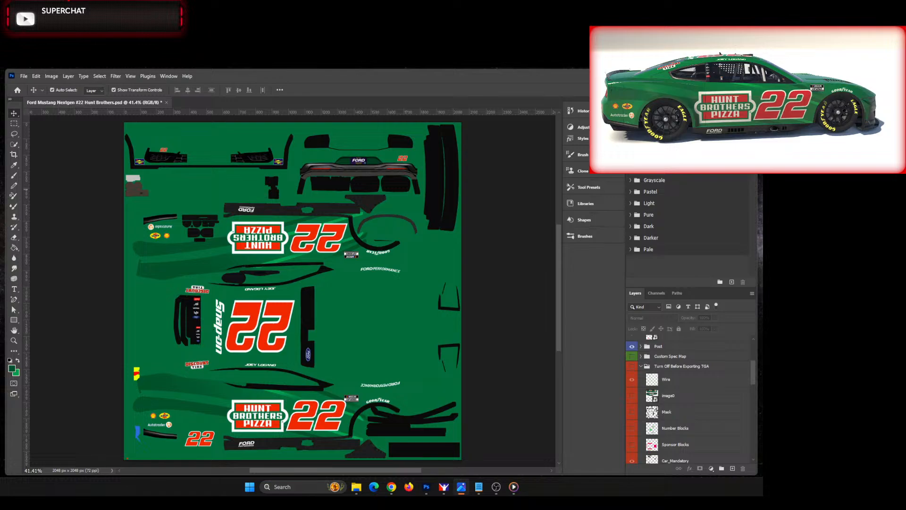
Step: Bring up the image0.jpg reference again to compare the livery's side and roof sponsor logos
drag(0, 108, 454, 100)
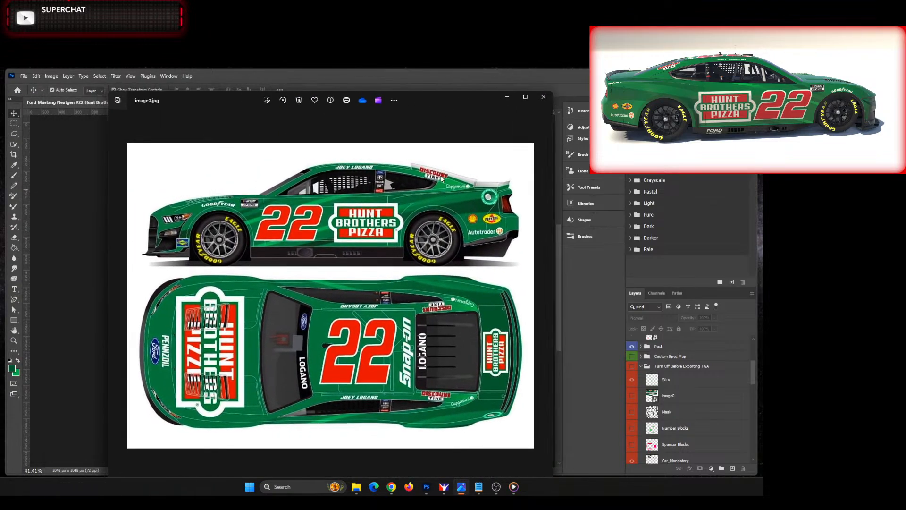
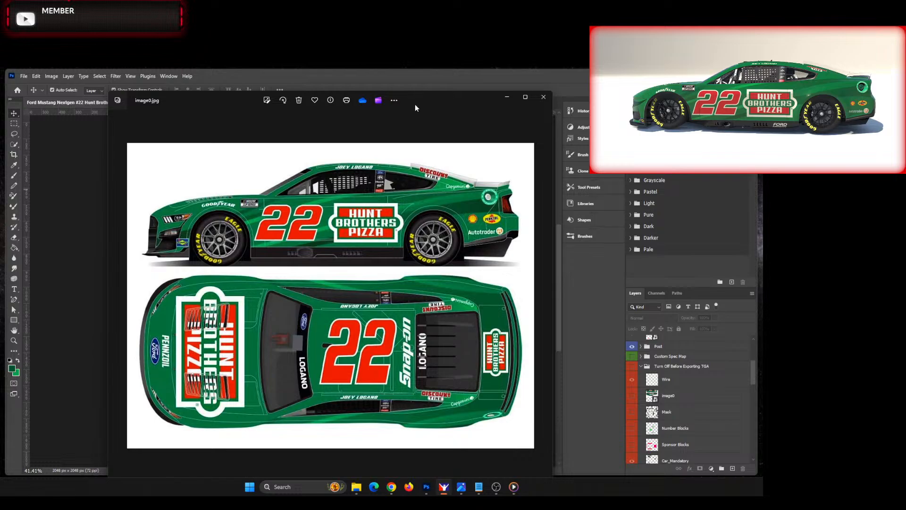
Step: Move the reference image off the canvas and show the Turn Off Before Exporting TGA group with the wireframe
drag(415, 104, 0, 109)
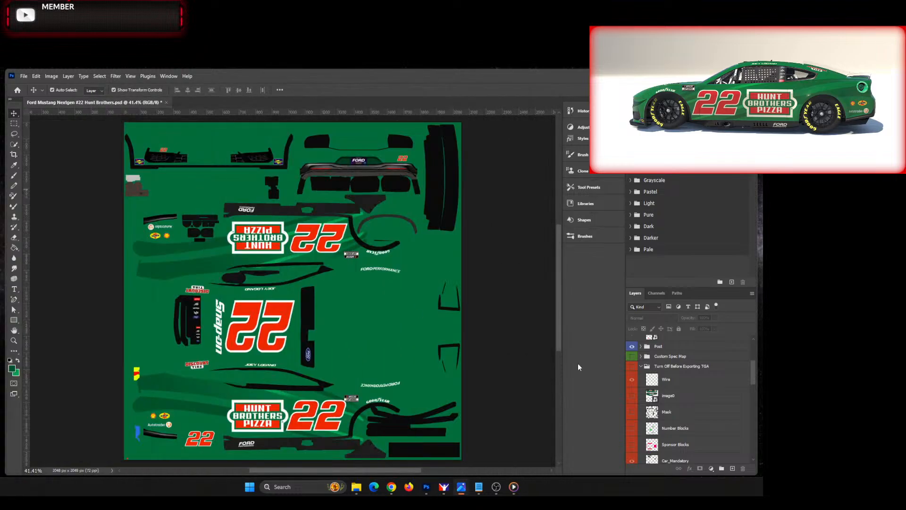
click(632, 366)
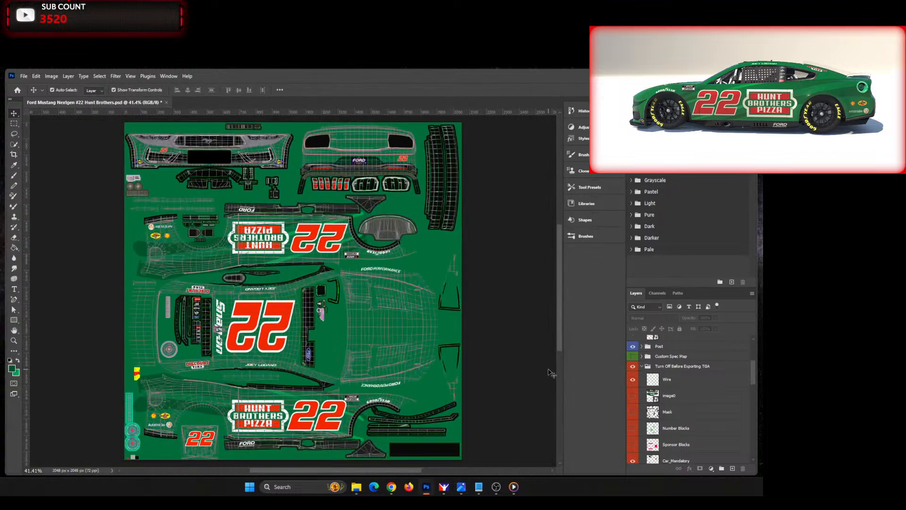
scroll(167, 318, up, 5)
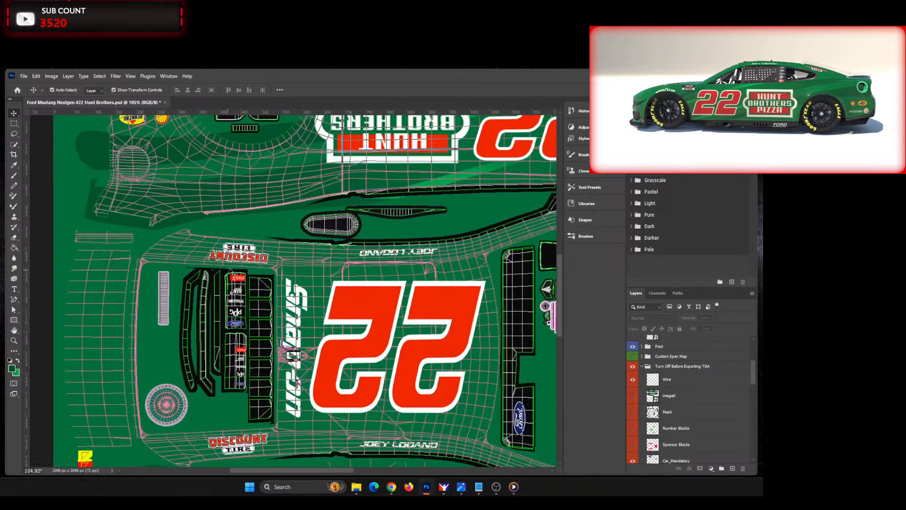
Step: Nudge the upside-down Discount Tire logo upward and rotate it slightly clockwise to follow the roof wireframe
click(239, 254)
key(Up)
key(Up)
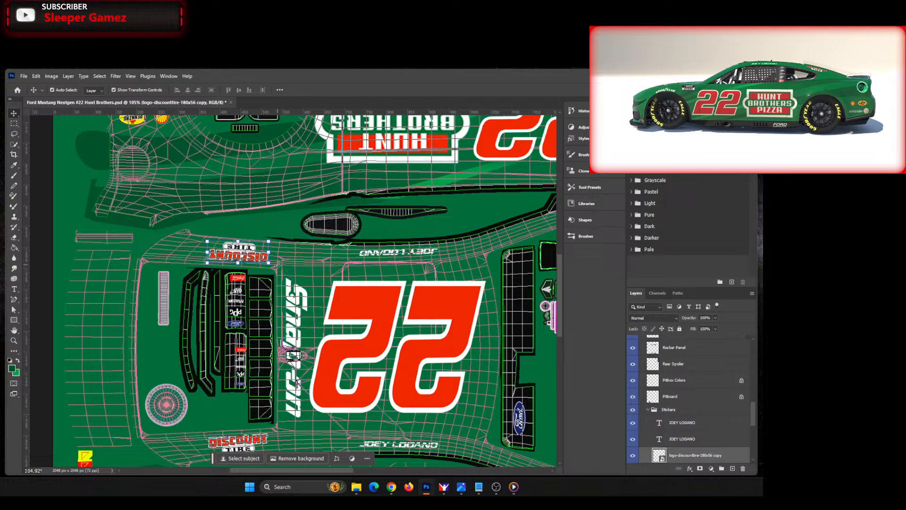
key(Up)
scroll(239, 254, up, 6)
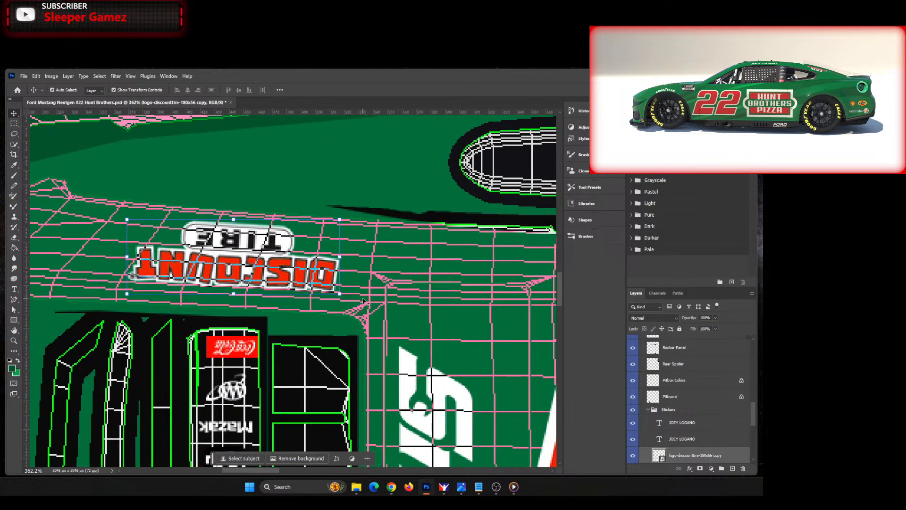
key(ctrl+t)
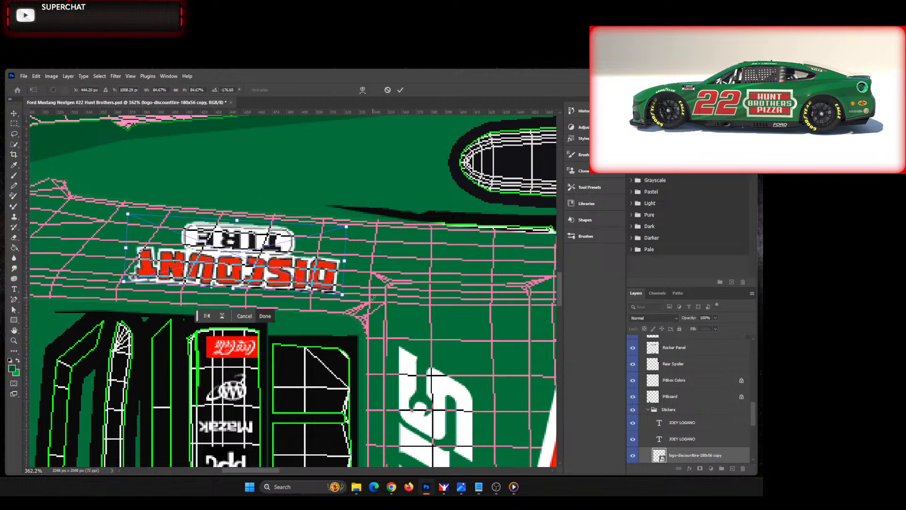
key(Up)
key(Up)
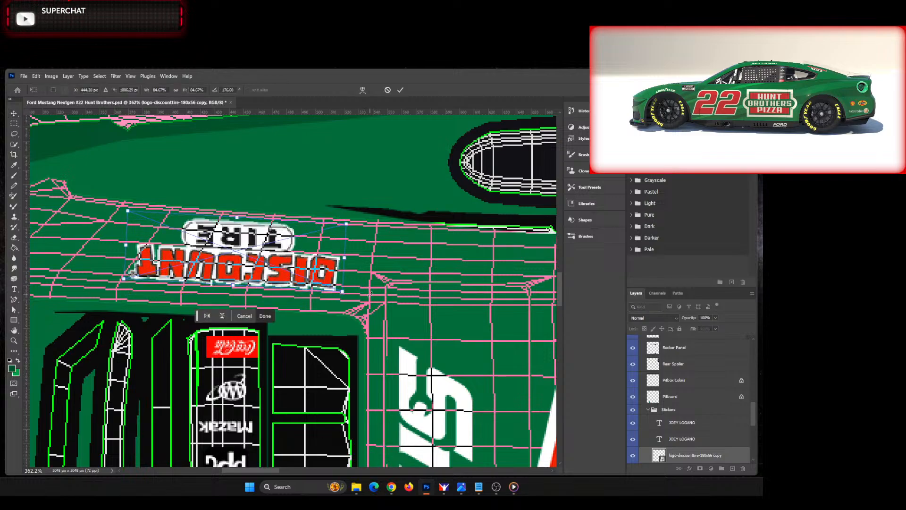
drag(372, 296, 378, 299)
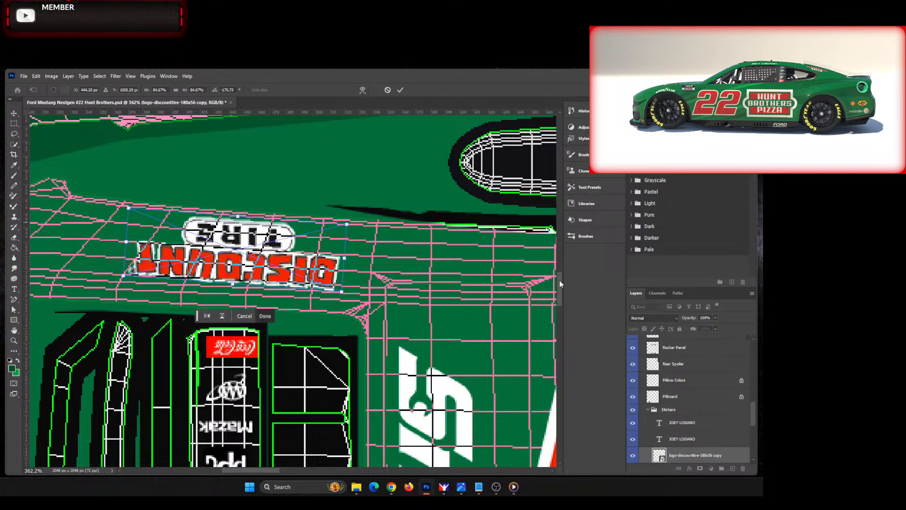
drag(559, 279, 519, 347)
click(264, 316)
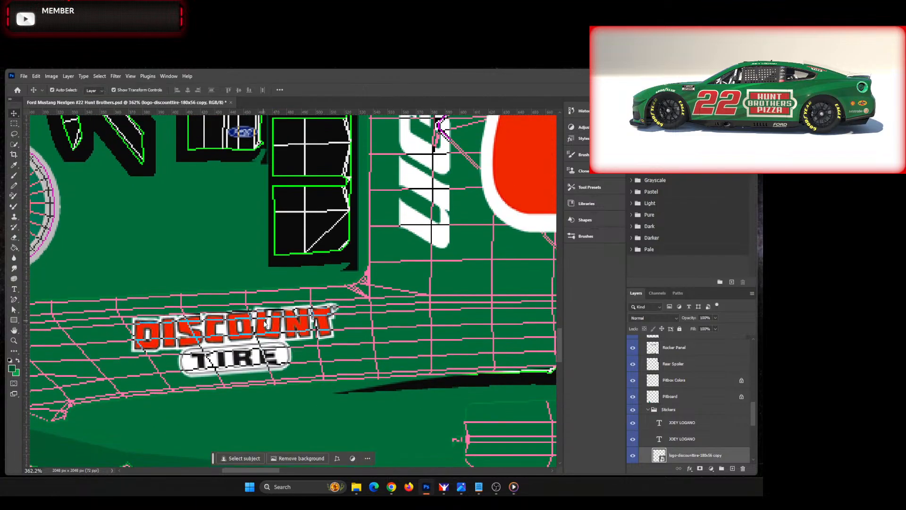
Step: Nudge the upright Discount Tire logo down and rotate it to about -5.3° to follow the roof wireframe
click(236, 303)
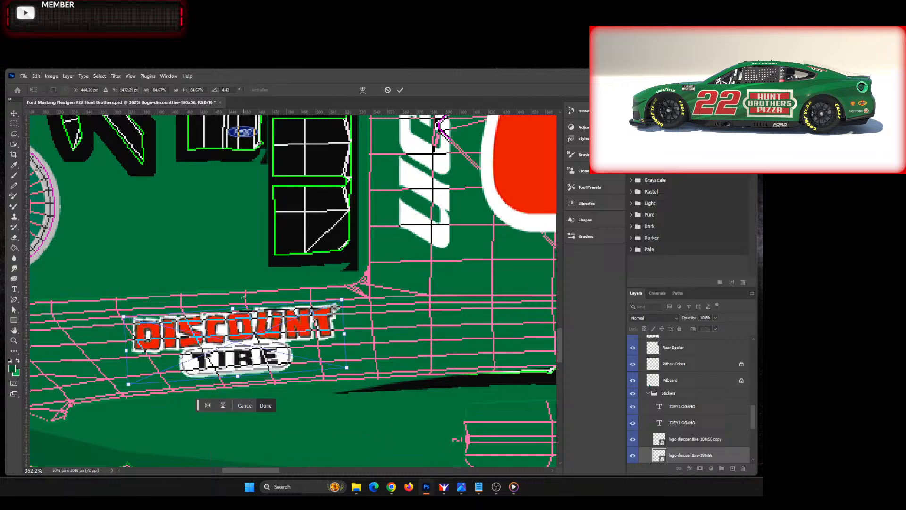
key(Down)
key(Down)
key(Down)
key(Down)
drag(351, 300, 364, 298)
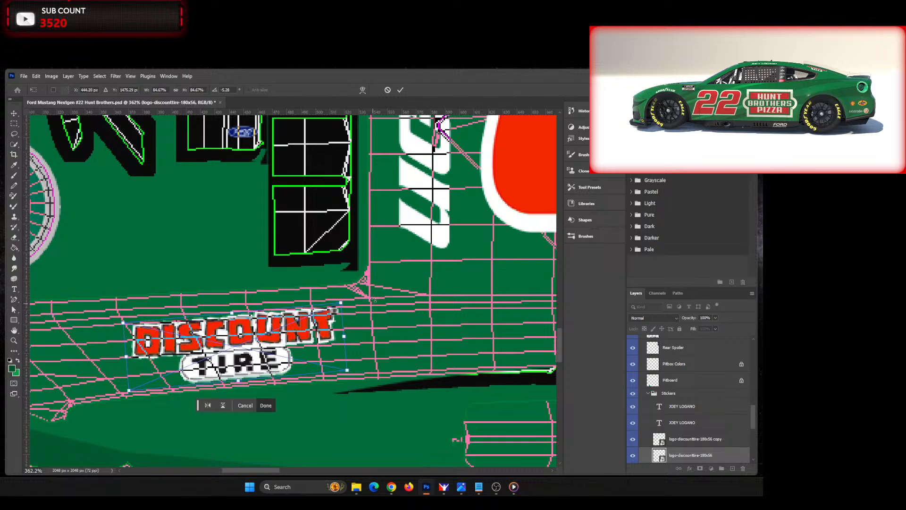
click(400, 89)
click(238, 200)
Step: Scale the upright Shell Pennzoil and Autotrader logos together to about 109% and shift them slightly left on the rear quarter panel
key(ctrl+0)
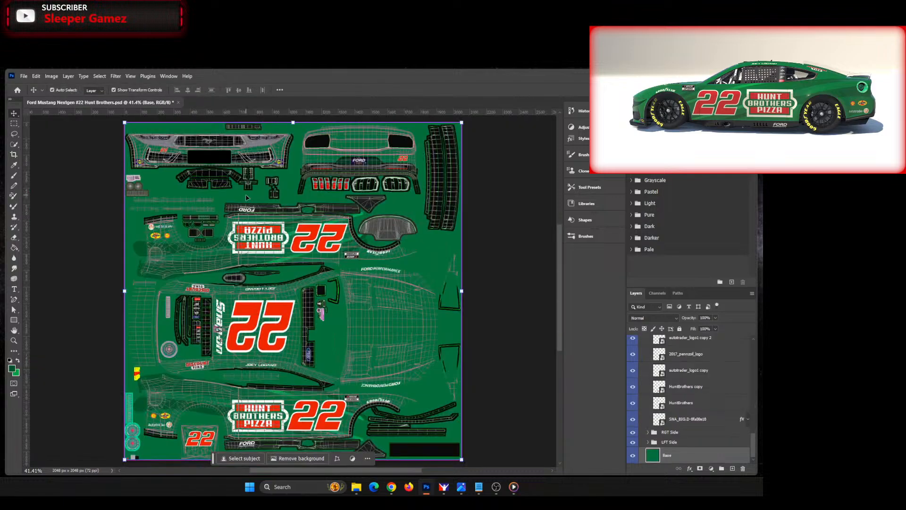
scroll(159, 440, up, 5)
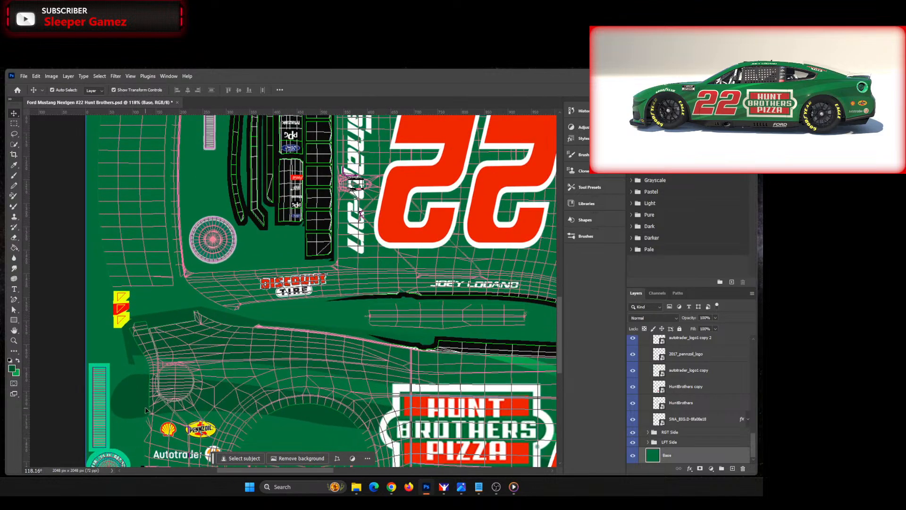
click(199, 372)
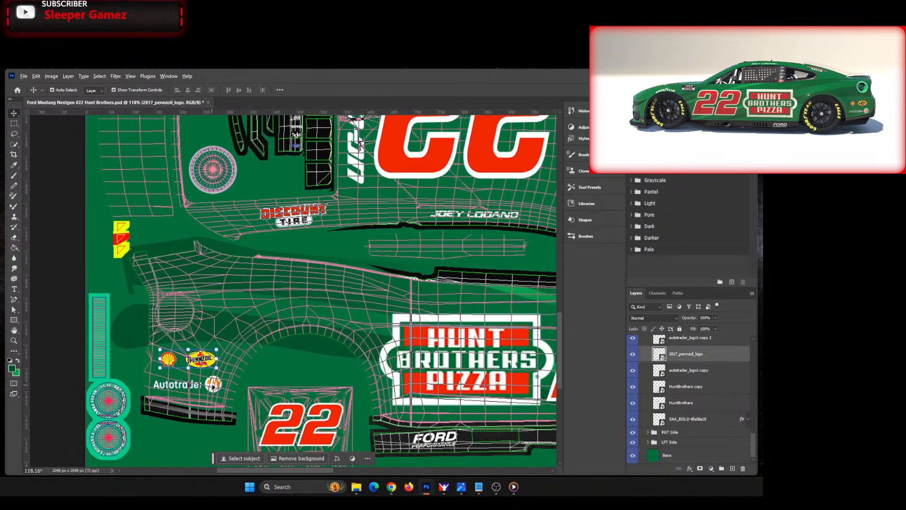
click(213, 386)
shift+click(203, 361)
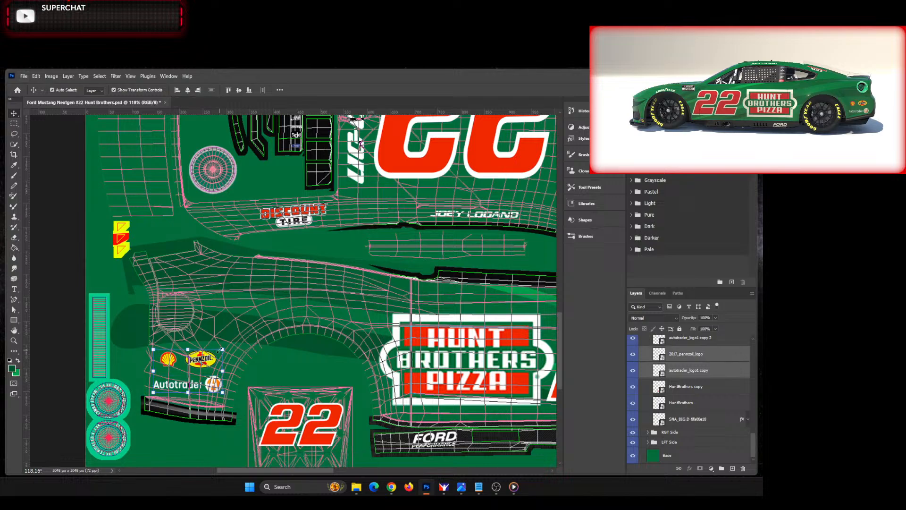
key(ctrl+t)
drag(223, 348, 229, 344)
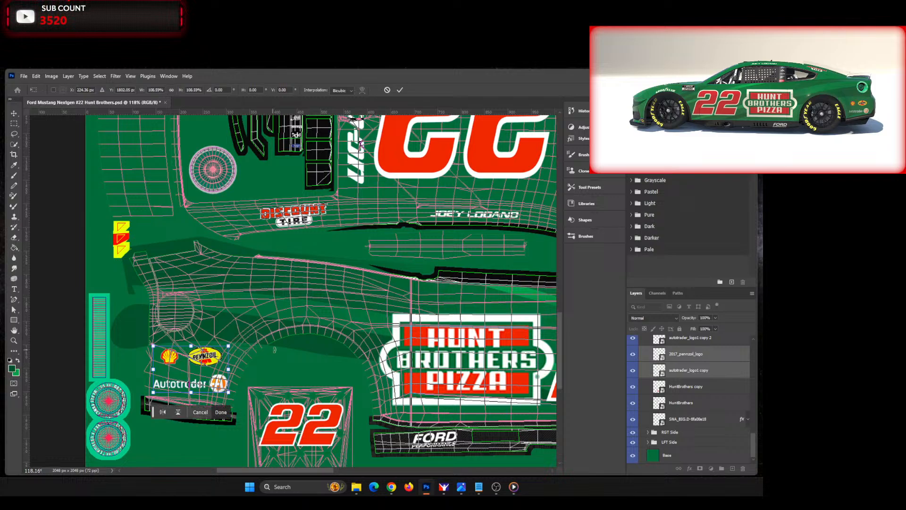
key(Left)
key(Left)
key(Left)
key(Left)
key(Left)
key(Left)
key(Left)
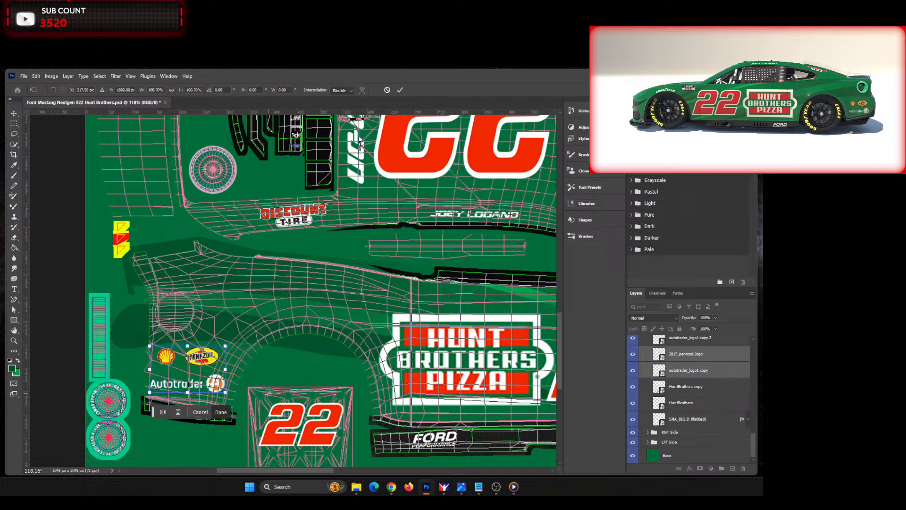
click(225, 415)
Step: Scale the upside-down Shell Pennzoil and Autotrader logos on the opposite rear quarter panel together to about 109%
drag(560, 363, 569, 267)
click(205, 269)
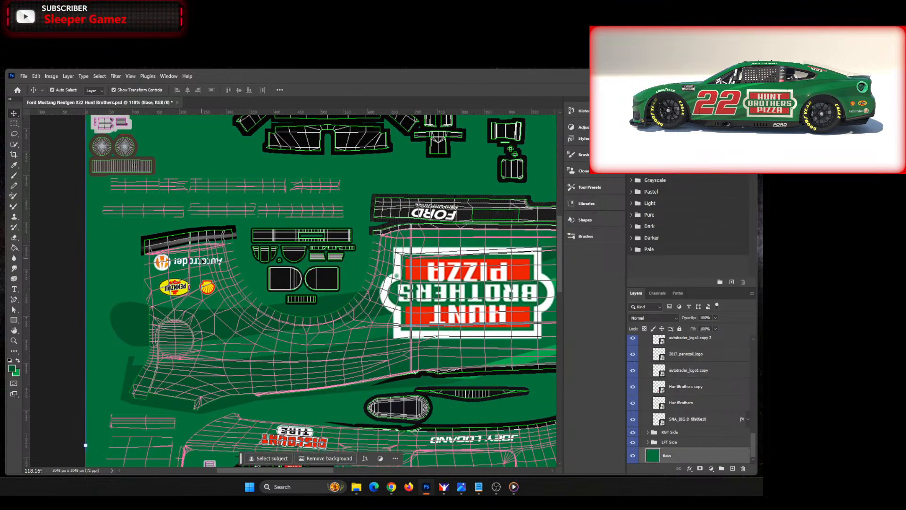
shift+click(207, 289)
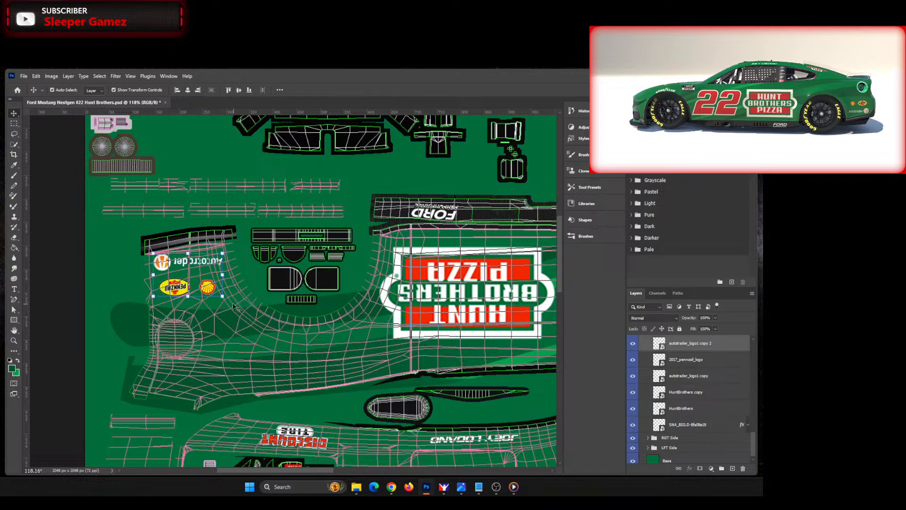
key(ctrl+t)
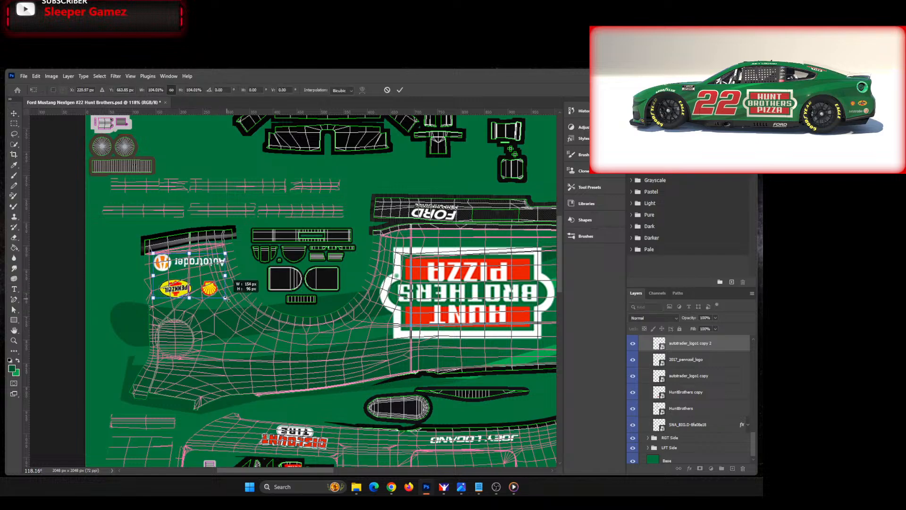
drag(225, 298, 230, 300)
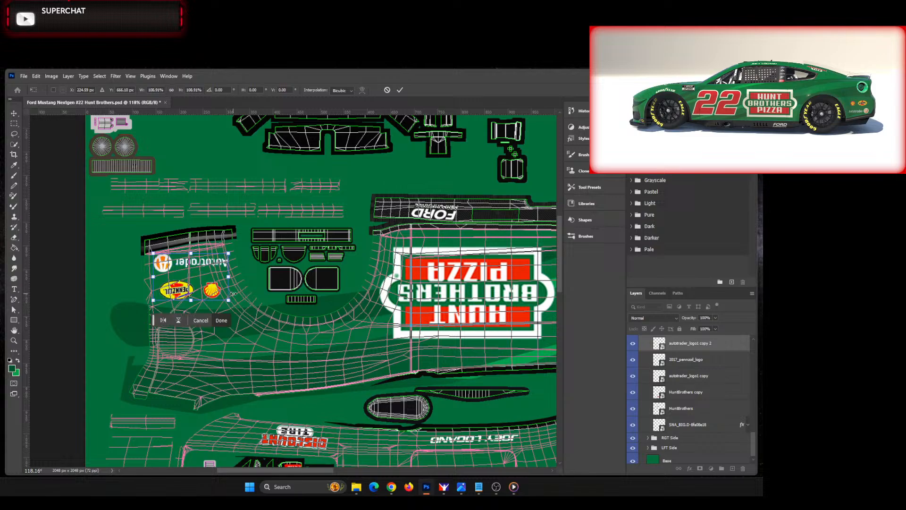
Step: Shift the upside-down Shell Pennzoil and Autotrader logos left and slightly down, and apply the transform
key(Left)
key(Left)
key(Left)
key(Down)
key(Down)
key(Down)
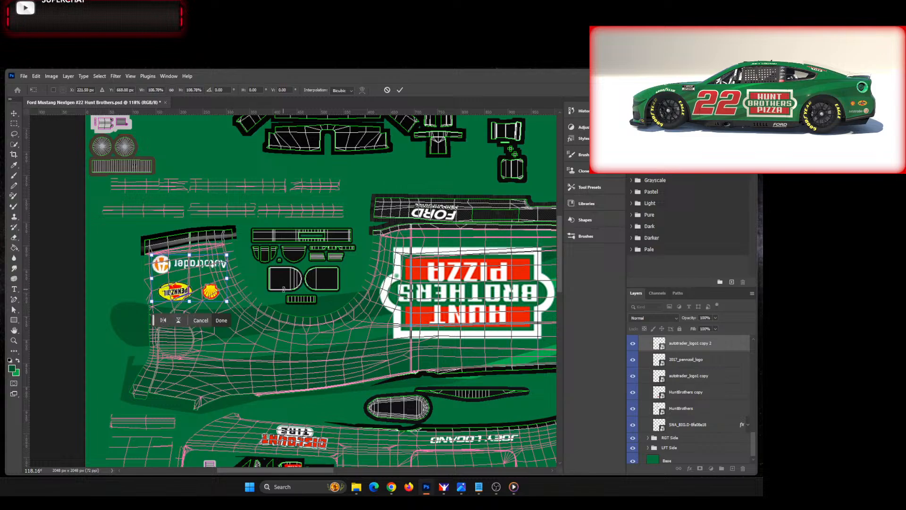
key(Left)
key(Left)
key(Left)
key(Left)
key(Left)
key(Left)
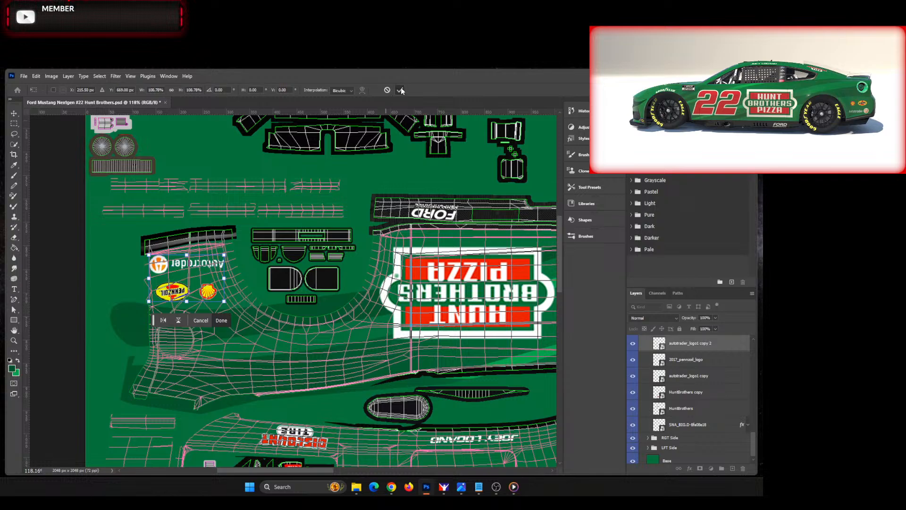
key(Return)
click(391, 165)
Step: Deselect the base layer and hide the Turn Off Before Exporting TGA group
key(ctrl+0)
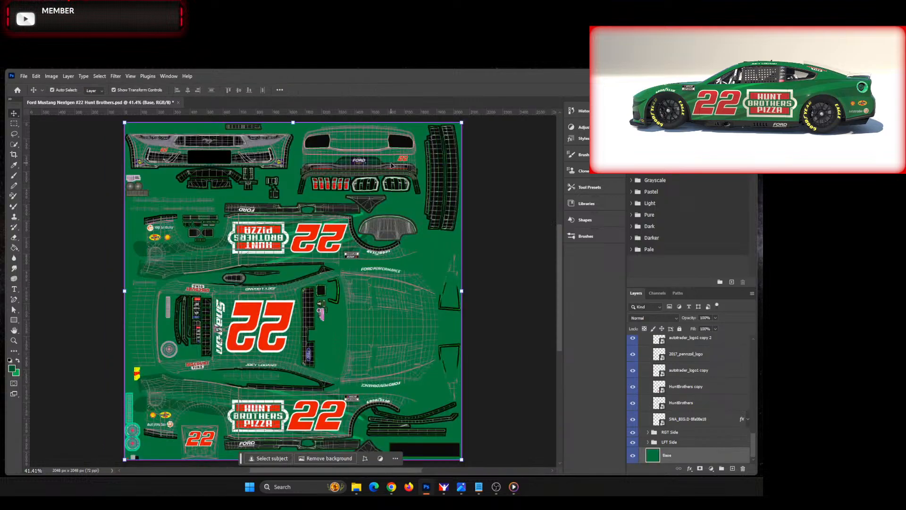
click(511, 203)
scroll(642, 373, up, 10)
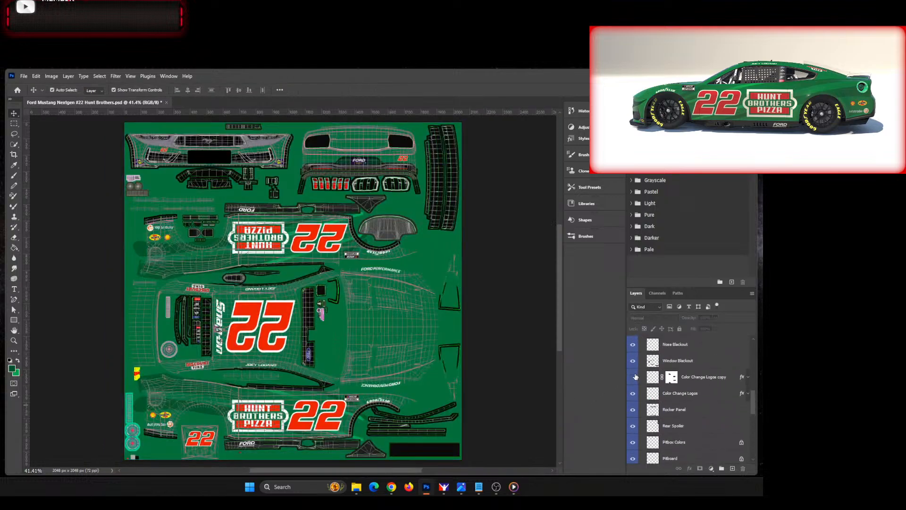
click(633, 386)
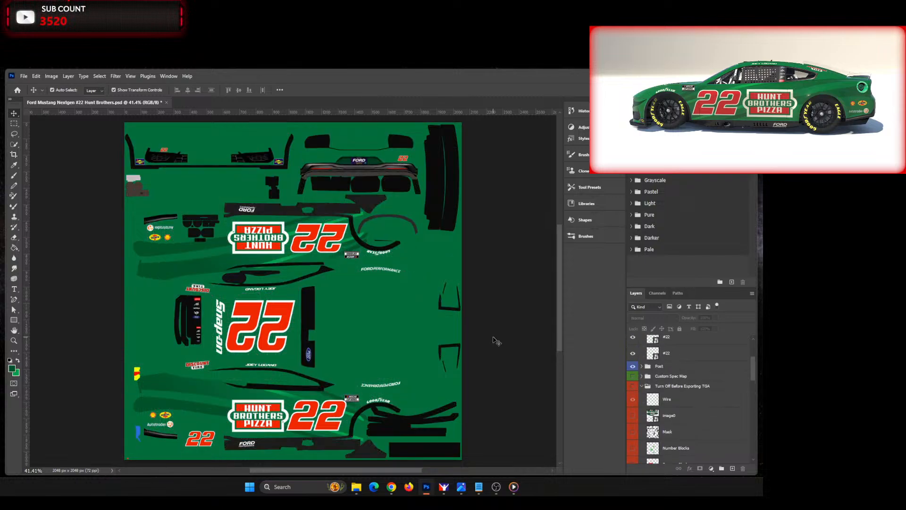
Step: Save a copy of the livery in Targa format over the existing car_num TGA file in the 140_template_NGF folder
key(ctrl+alt+s)
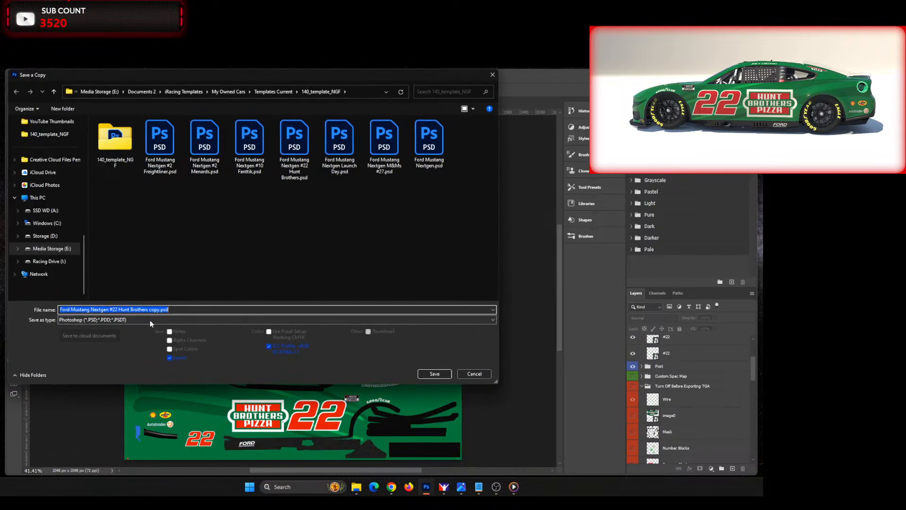
click(149, 320)
click(128, 446)
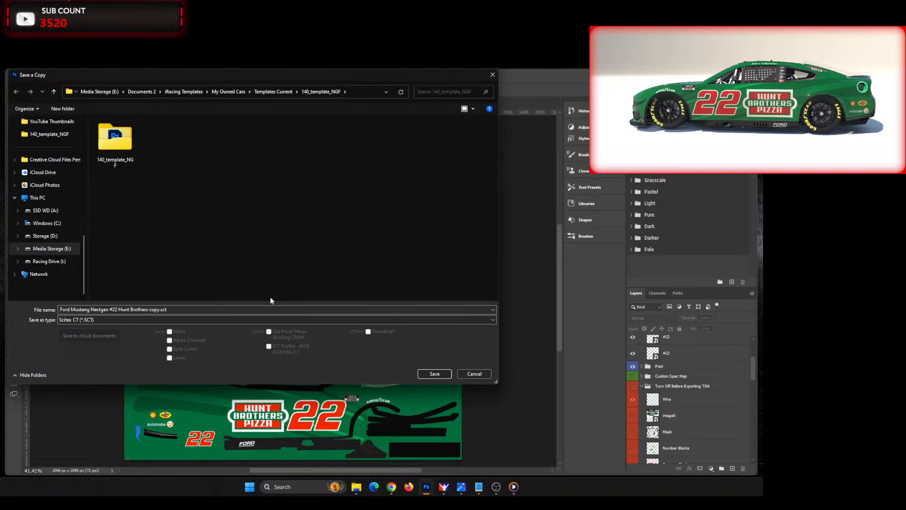
click(168, 320)
click(130, 446)
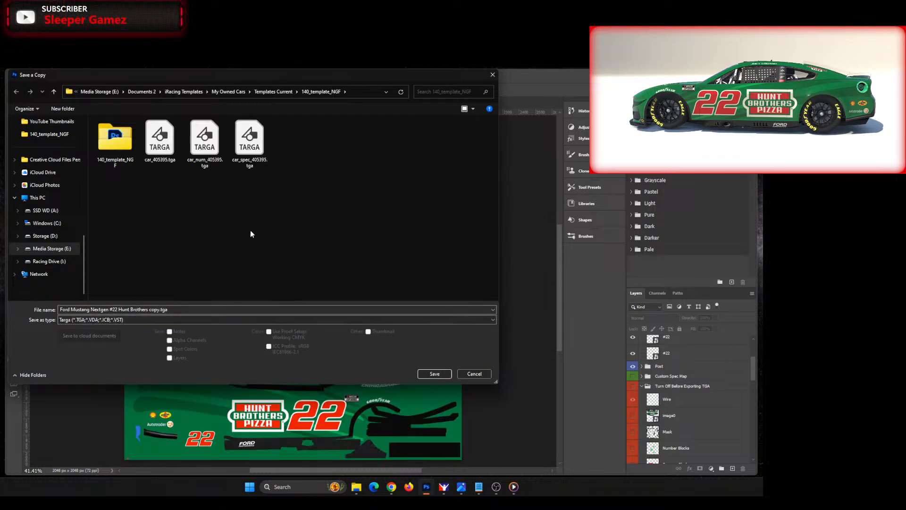
click(204, 141)
click(434, 374)
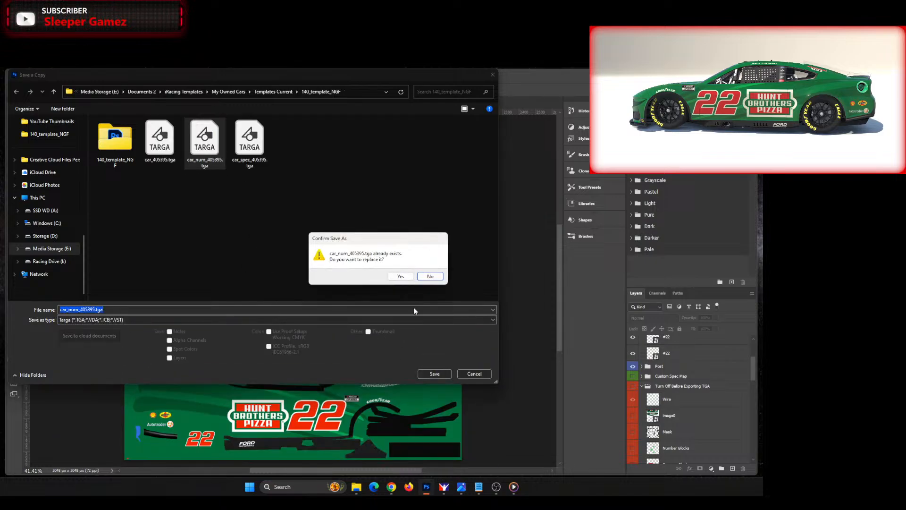
click(409, 277)
click(402, 271)
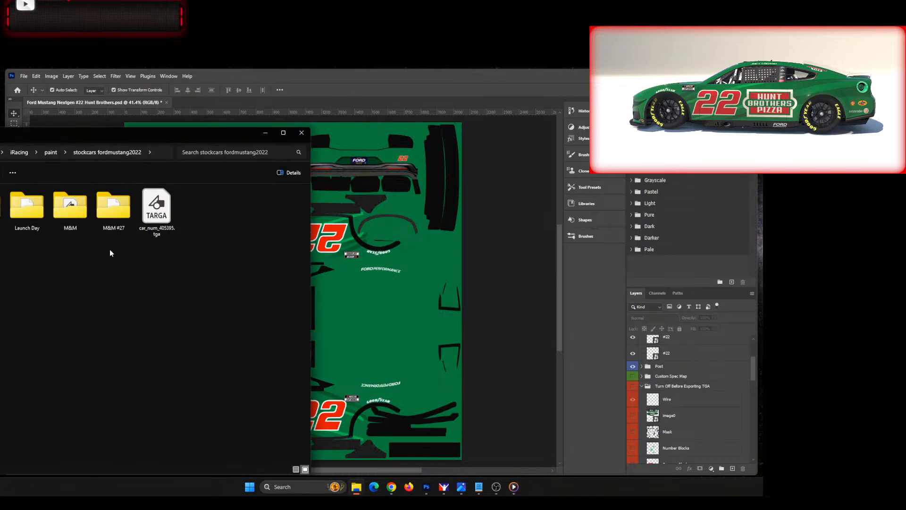
Step: Copy the exported car_num TGA file into the stockcars fordmustang2022 paint folder, replacing the existing file
click(304, 136)
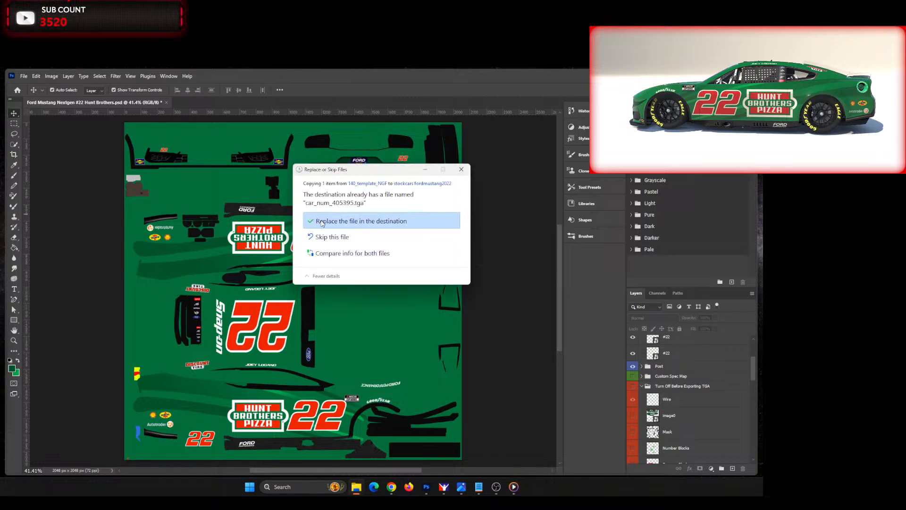
click(373, 218)
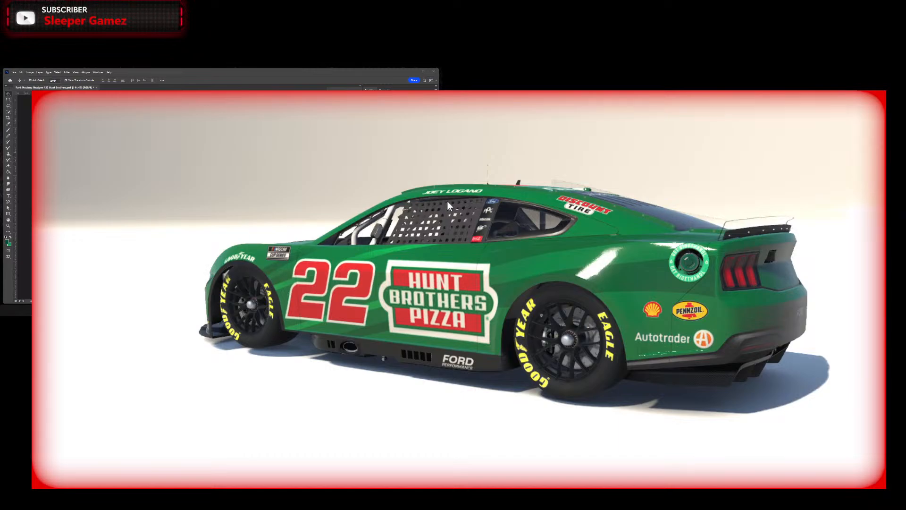
Step: Examine the number, door sponsor and repositioned rear quarter logos on the car in the 3D preview
scroll(528, 194, up, 6)
scroll(546, 196, down, 6)
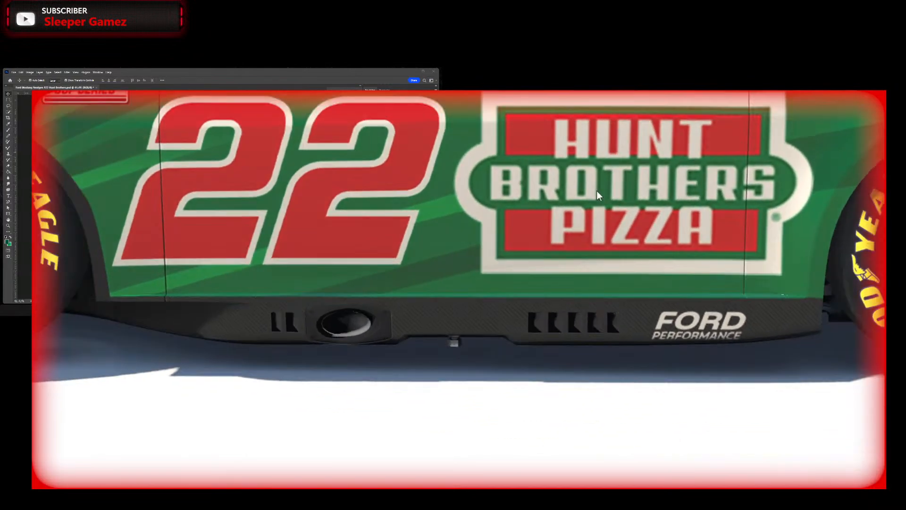
drag(569, 212, 526, 196)
scroll(526, 197, down, 3)
drag(465, 288, 467, 344)
scroll(486, 301, up, 3)
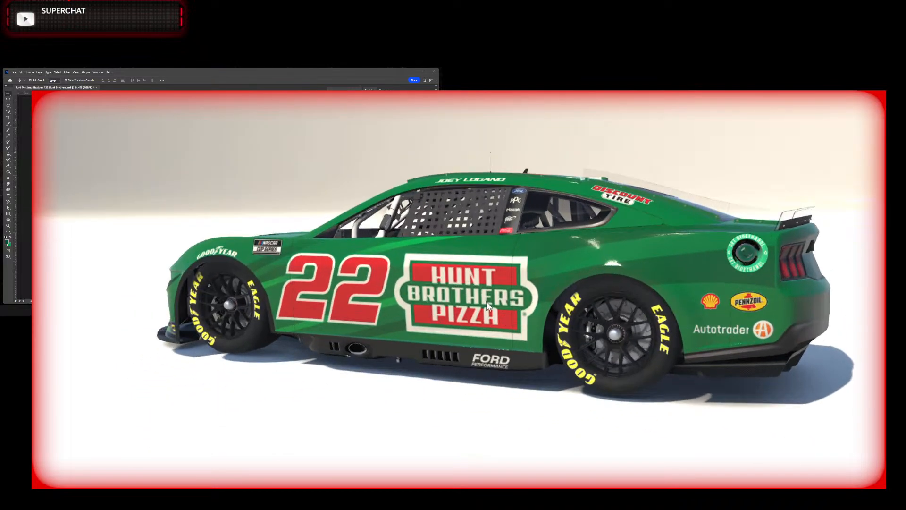
Step: Examine the car's left side, roof number and window-pillar decals up close in the 3D preview
drag(469, 284, 549, 296)
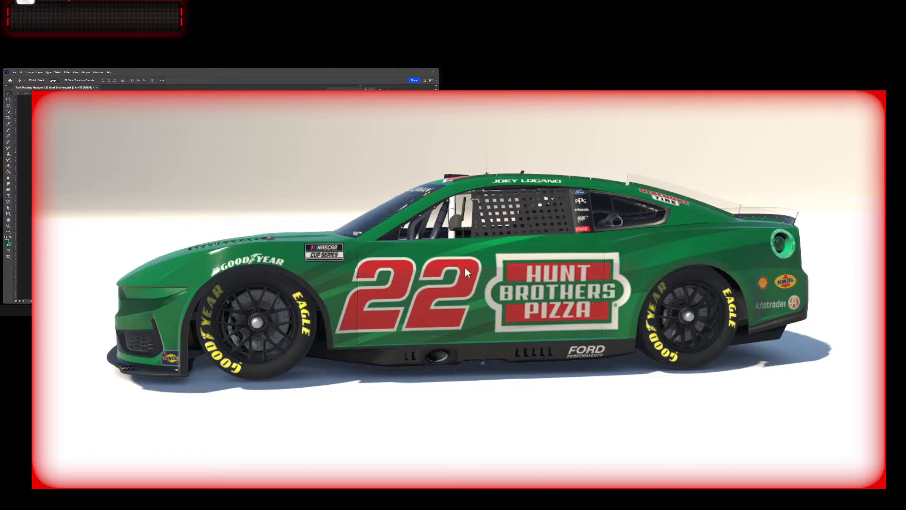
scroll(466, 267, down, 5)
drag(454, 275, 562, 309)
scroll(564, 306, up, 6)
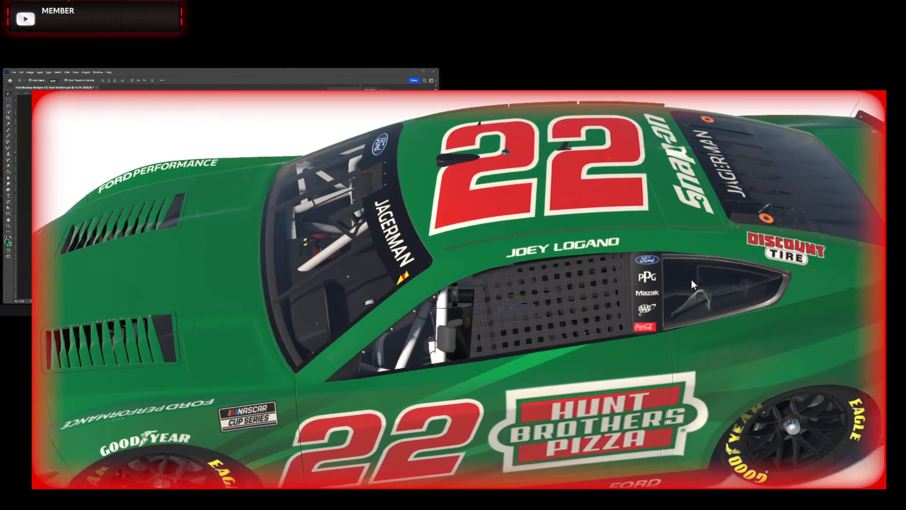
drag(653, 288, 617, 205)
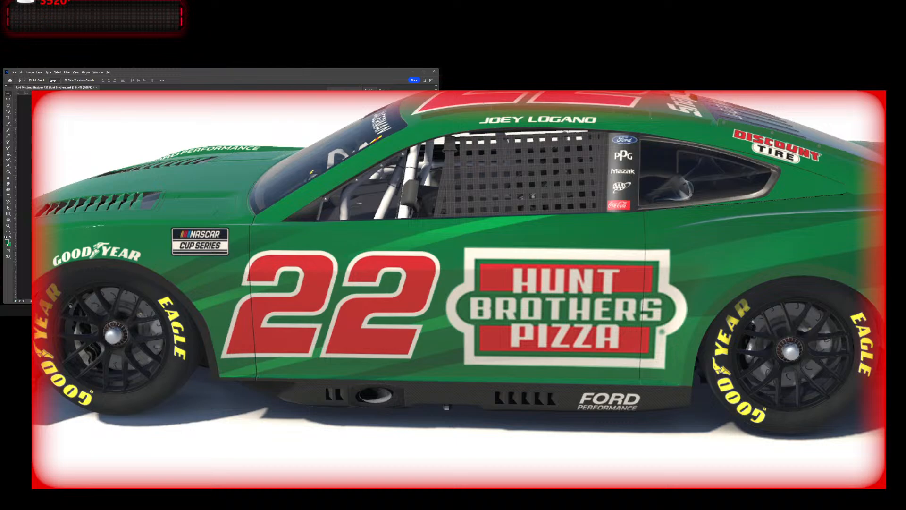
Step: Adjust the Coca-Cola decals on the window pillars with Free Transform, deselect them and fit the whole livery in view
scroll(189, 194, up, 10)
scroll(189, 194, up, 5)
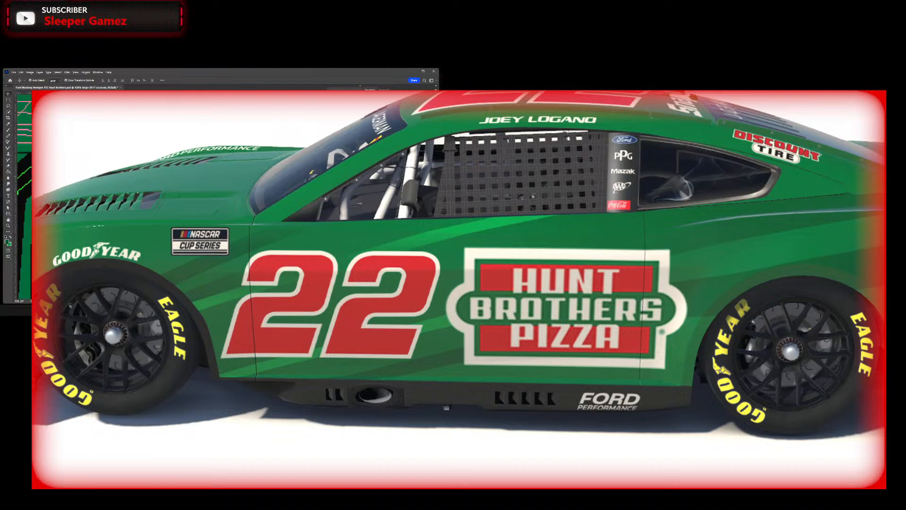
click(189, 194)
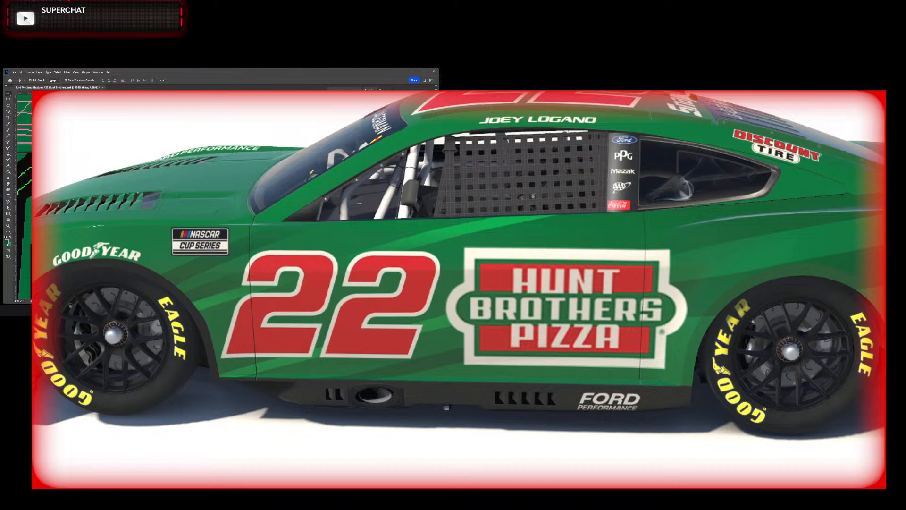
drag(513, 220, 516, 219)
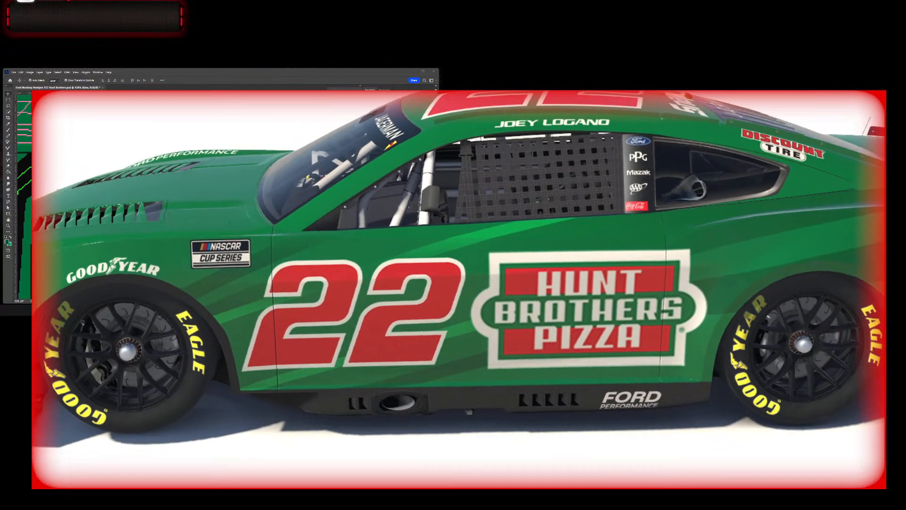
scroll(189, 196, down, 5)
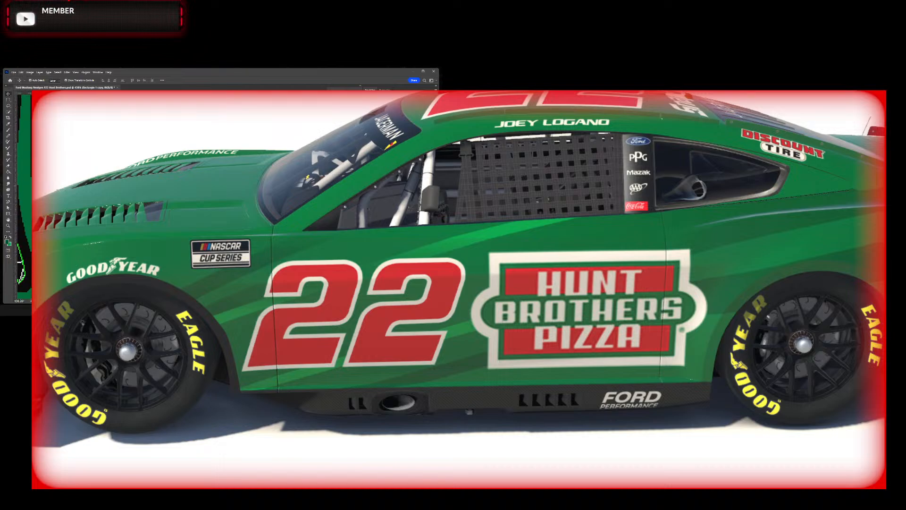
scroll(189, 196, up, 8)
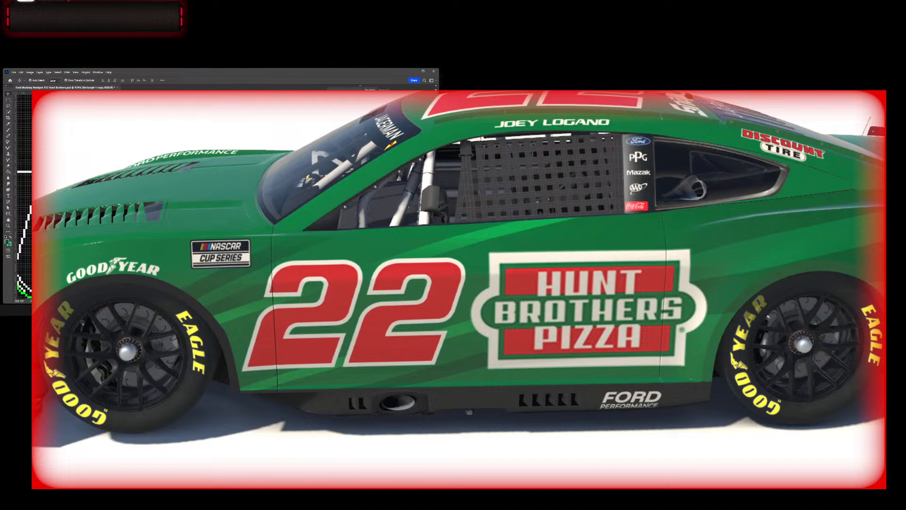
key(ctrl+t)
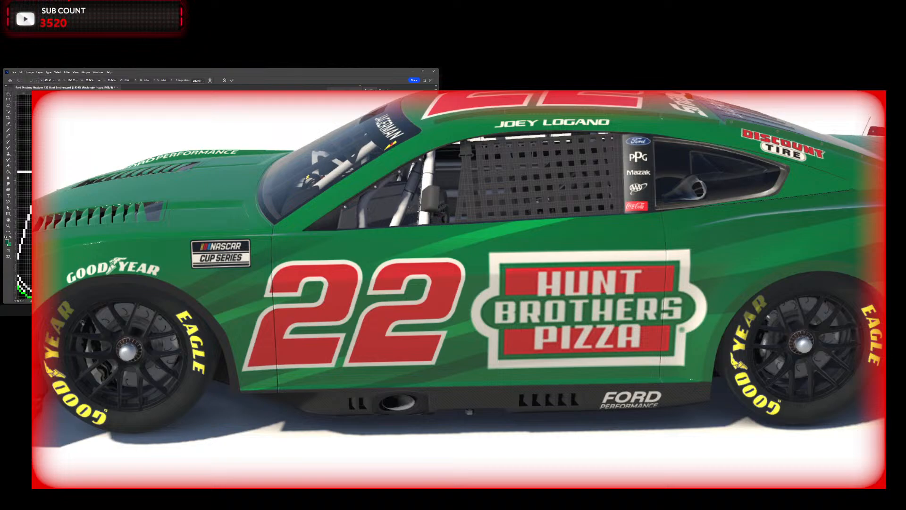
key(Return)
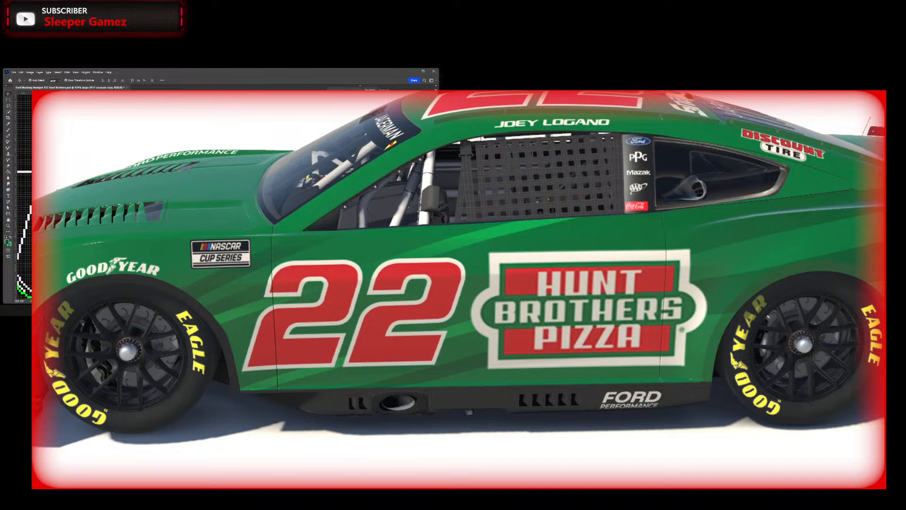
key(ctrl+0)
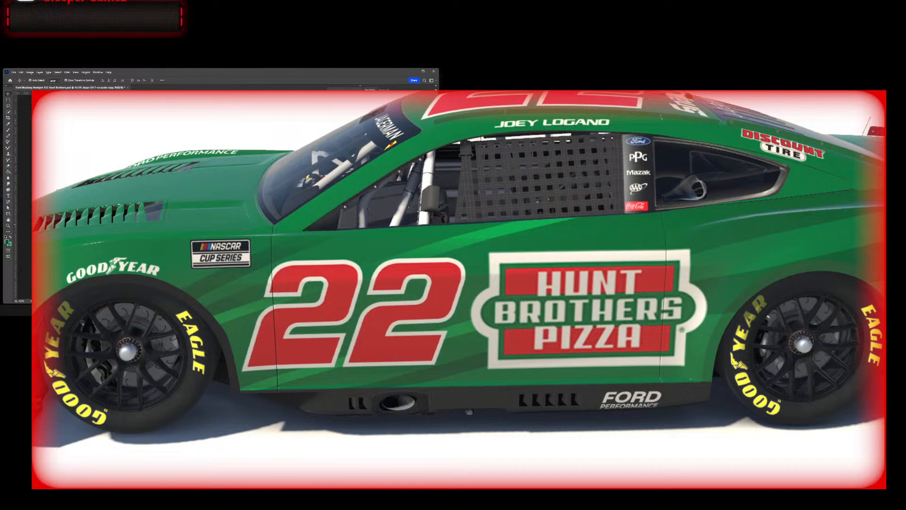
click(326, 188)
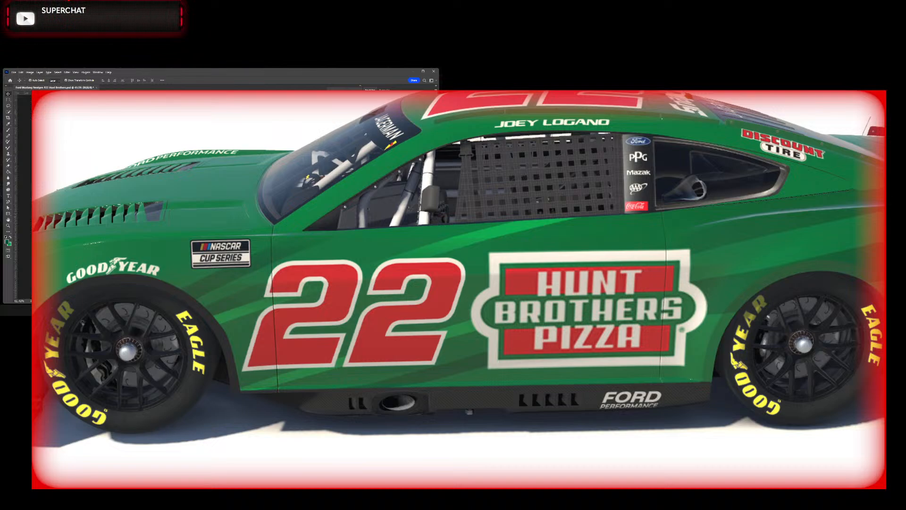
Step: Save a copy of the livery with the adjusted Coca-Cola decals as a TGA in the 140_template_NGF folder
scroll(459, 290, up, 3)
scroll(459, 290, down, 4)
mouse_move(456, 279)
mouse_down()
mouse_move(479, 264)
mouse_move(461, 265)
mouse_up()
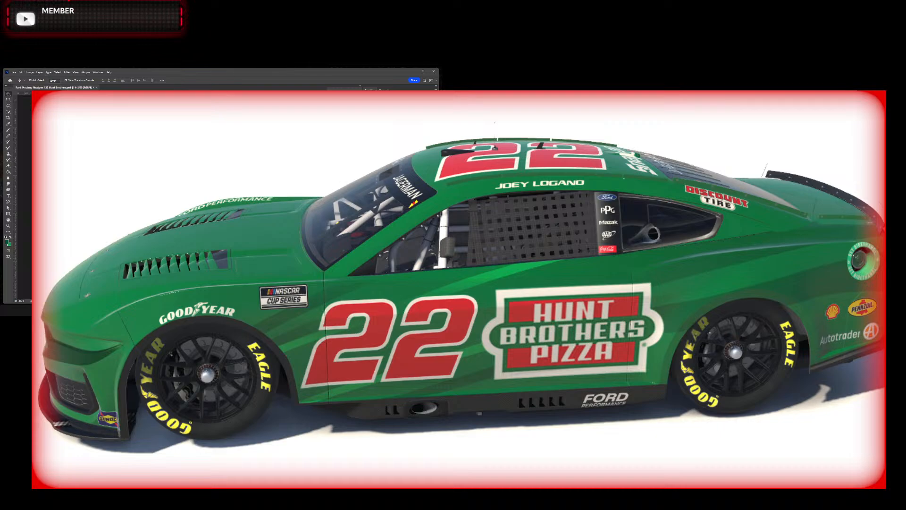
key(ctrl+alt+s)
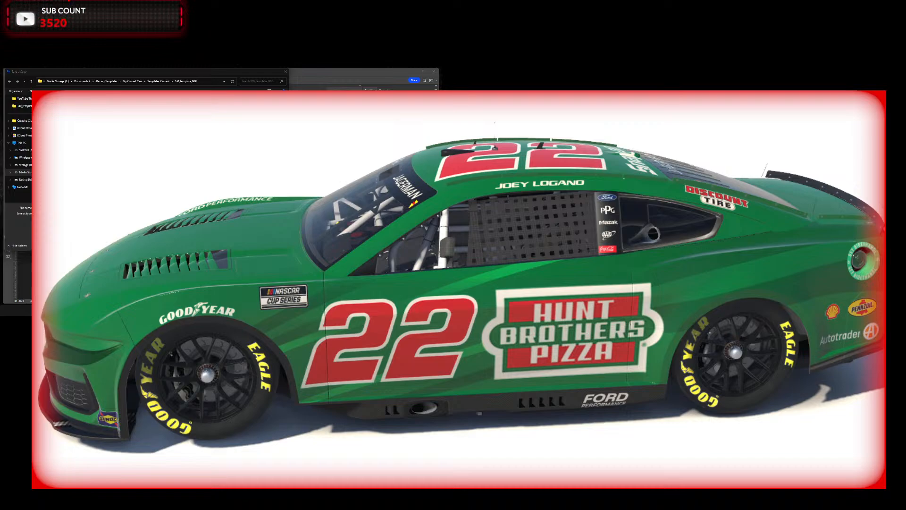
key(Return)
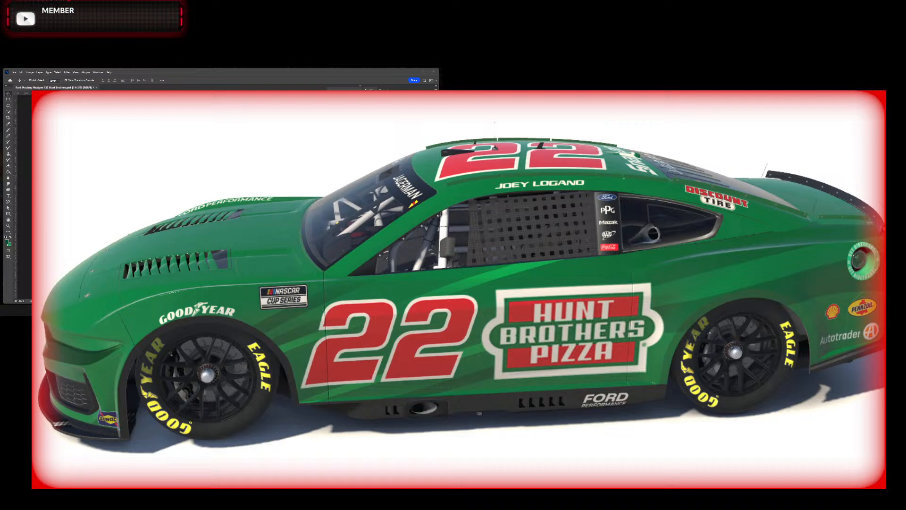
Step: Examine the Coca-Cola decal, door sponsor and number on the car's right side in the 3D preview
drag(557, 277, 331, 195)
scroll(335, 181, up, 3)
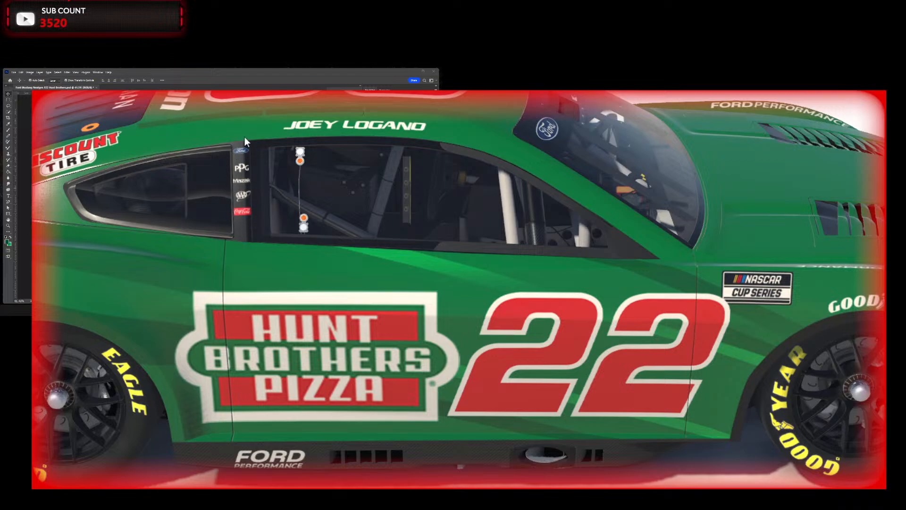
scroll(299, 211, down, 5)
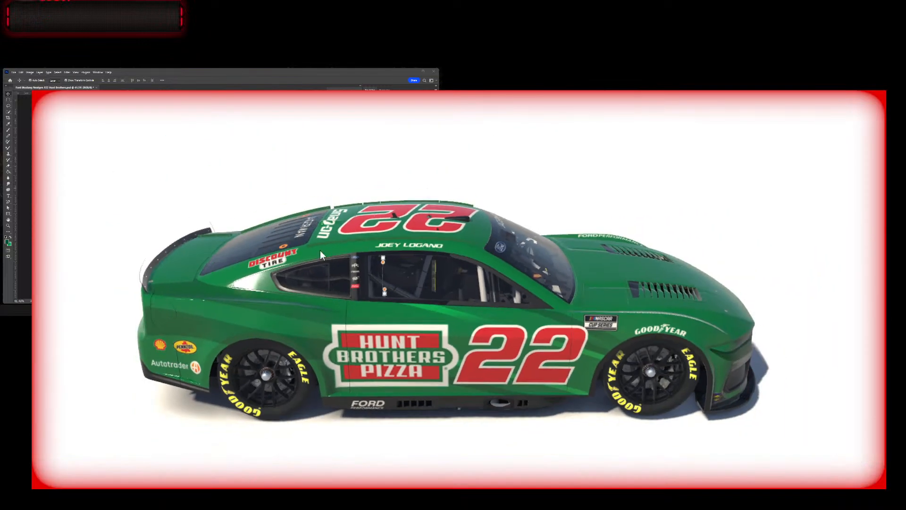
drag(381, 287, 367, 258)
scroll(323, 213, up, 5)
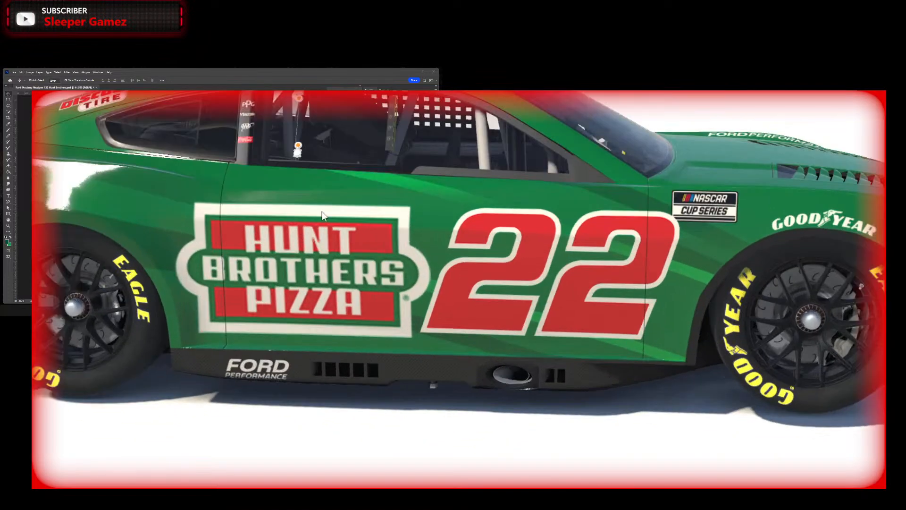
drag(322, 212, 253, 141)
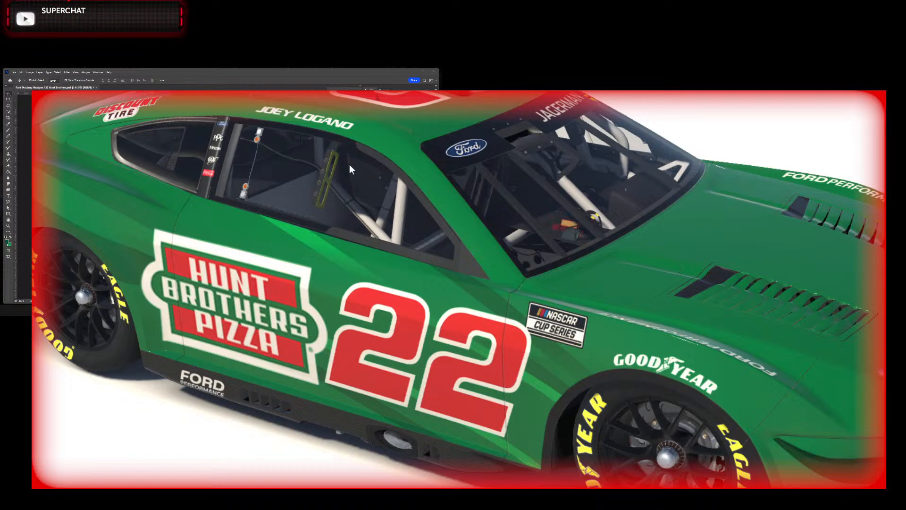
scroll(306, 223, down, 5)
drag(306, 221, 319, 253)
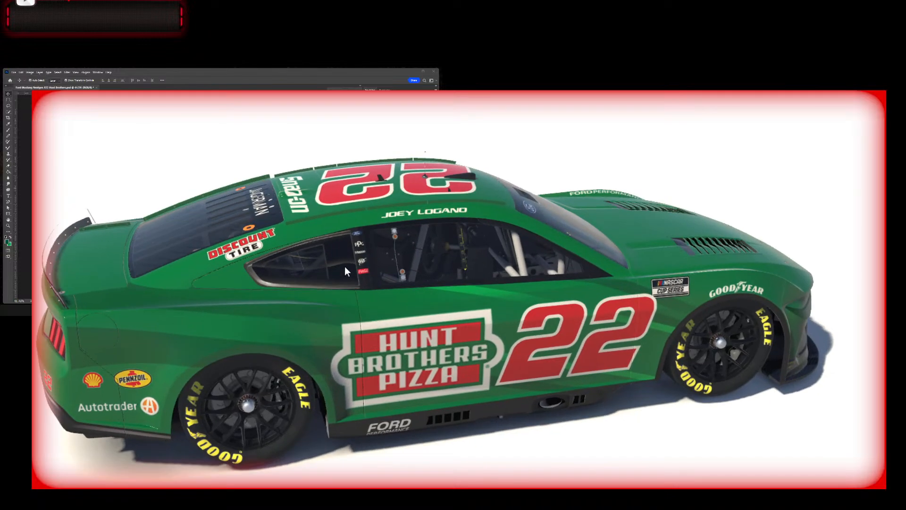
Step: Compare the rear quarter and side logos on both sides of the car in the 3D preview
drag(324, 257, 432, 252)
scroll(326, 245, down, 3)
drag(506, 261, 364, 279)
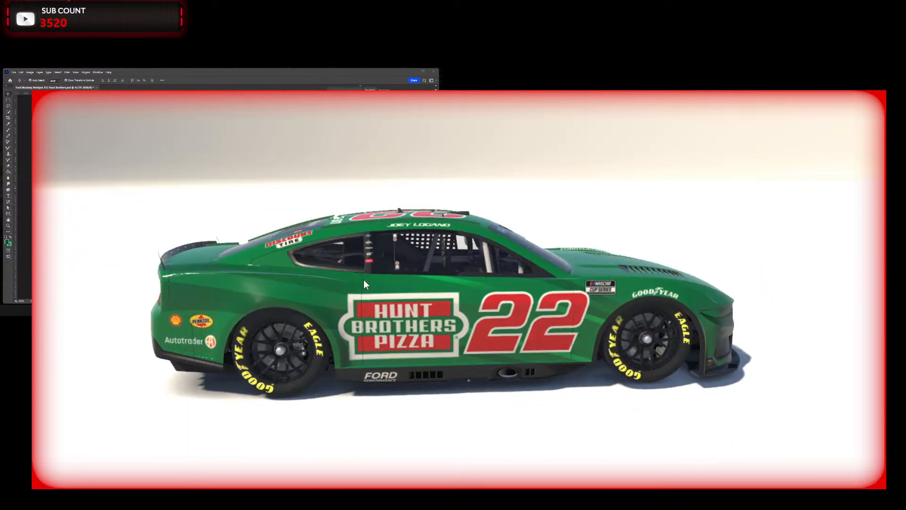
drag(369, 244, 430, 278)
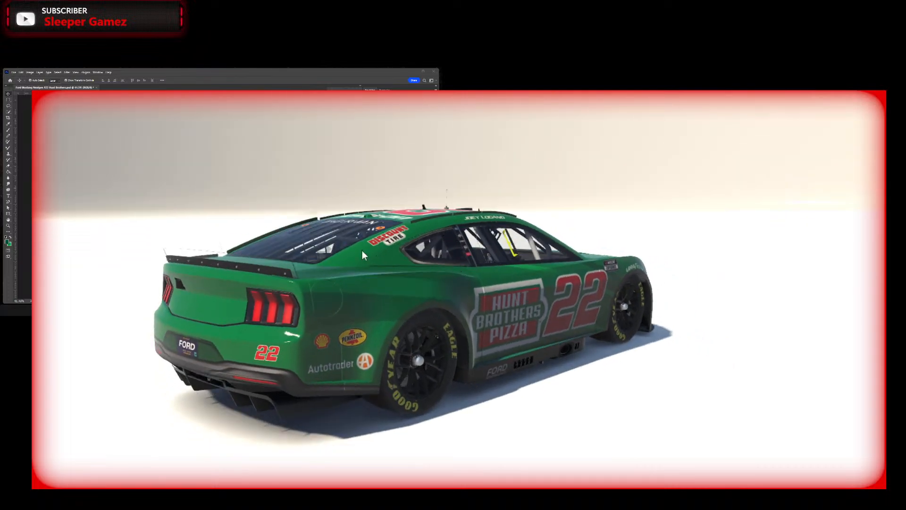
drag(361, 250, 453, 297)
scroll(528, 277, up, 3)
drag(529, 277, 469, 256)
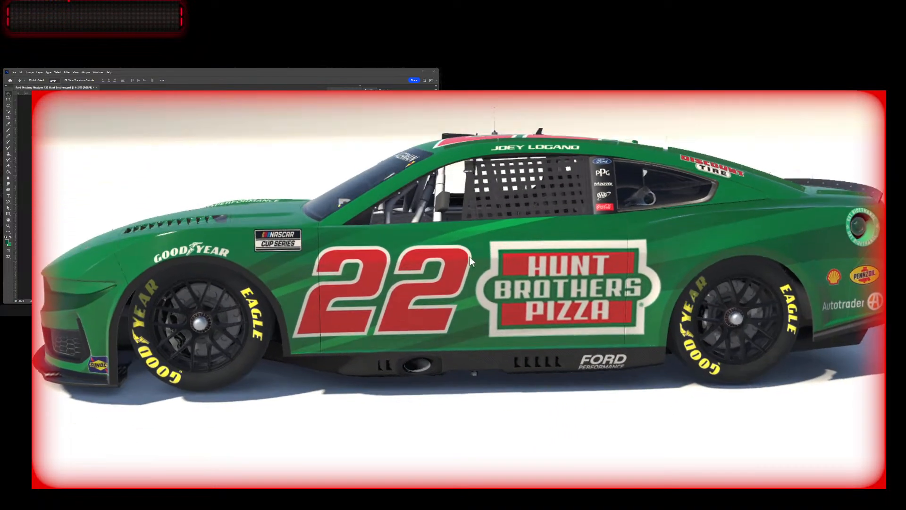
scroll(468, 259, down, 3)
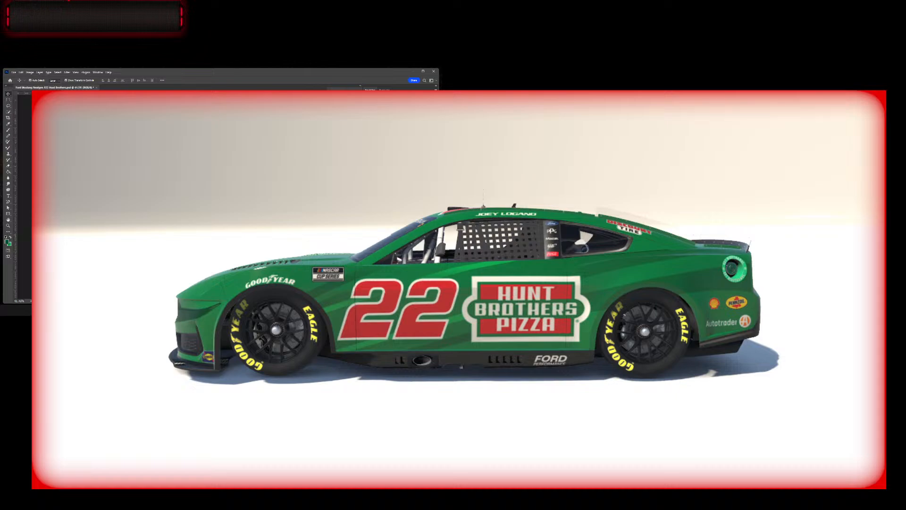
Step: Save another TGA copy of the livery to the 140_template_NGF folder and view the car from the side
key(ctrl+alt+s)
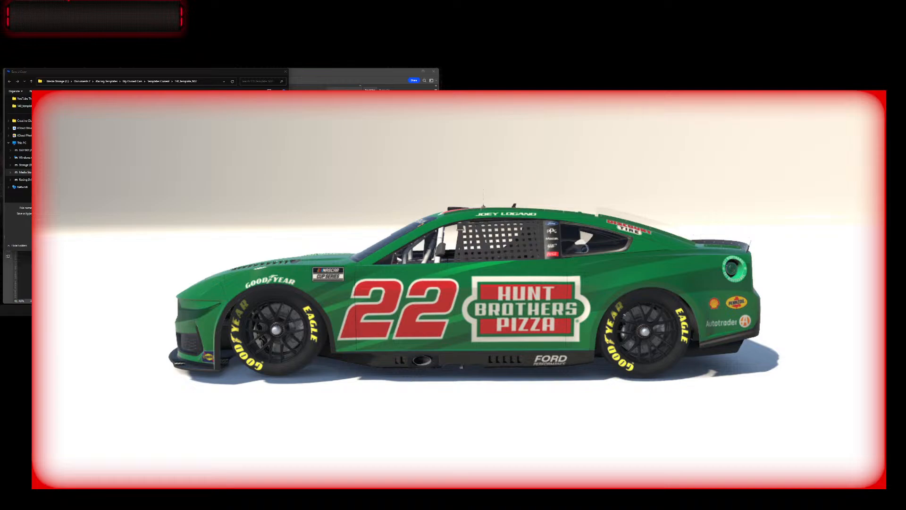
key(Return)
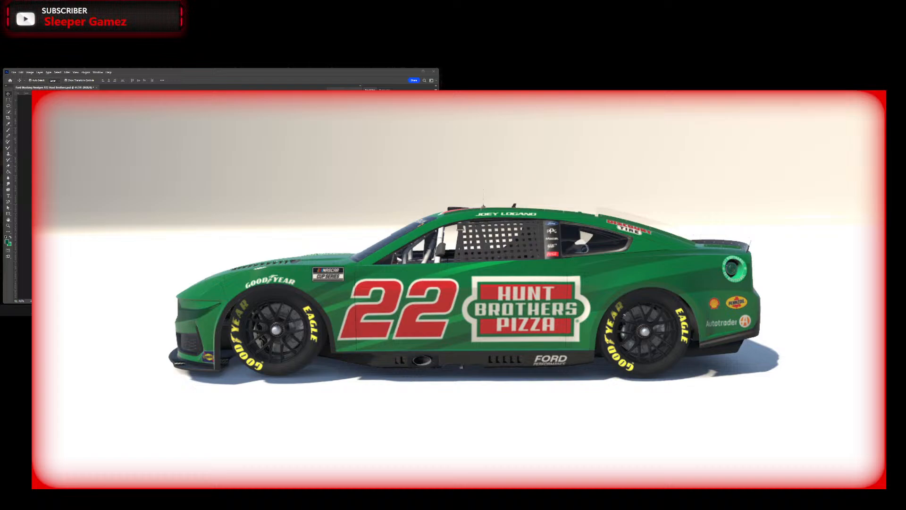
drag(585, 286, 503, 269)
scroll(477, 301, down, 2)
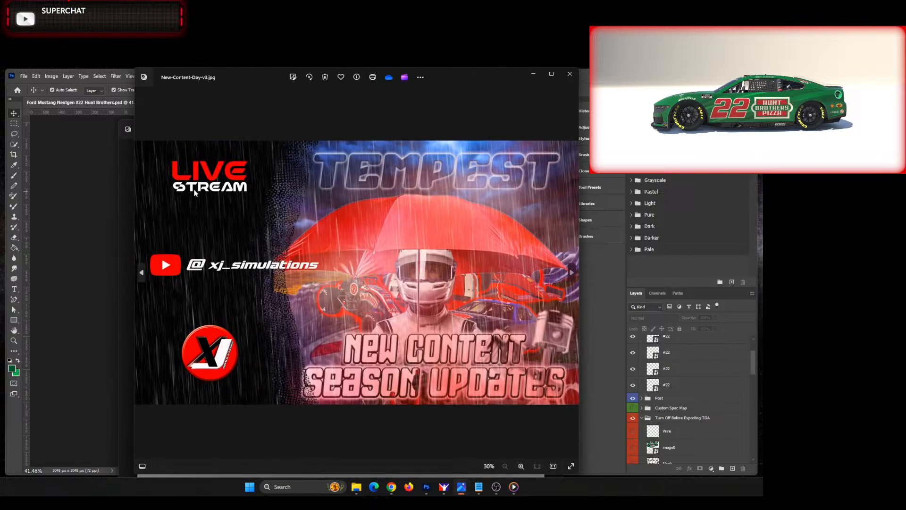
Step: Maximize the New-Content-Day-v3.jpg image in the photo viewer
click(554, 75)
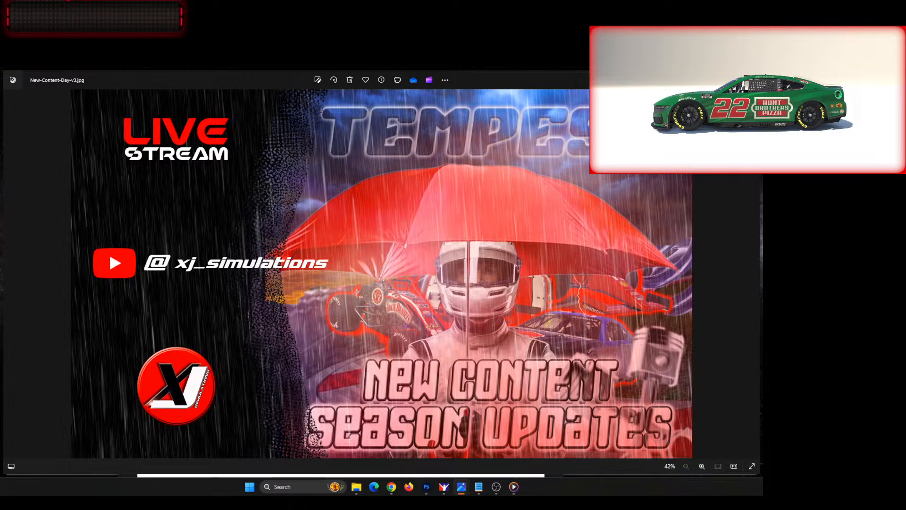